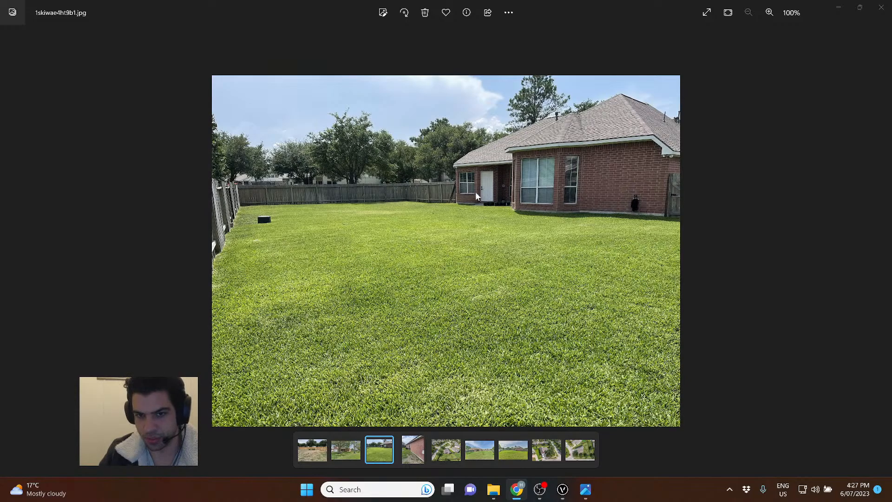
# Look through the site photos of the house and backyard, including the side wall shot and aerial views image1.jpeg to image5.jpeg.
pyautogui.click(407, 457)
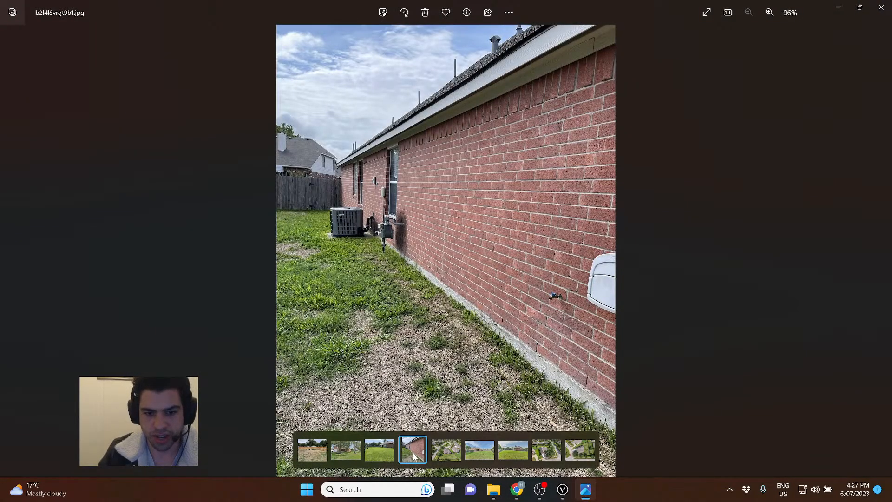
pyautogui.click(438, 453)
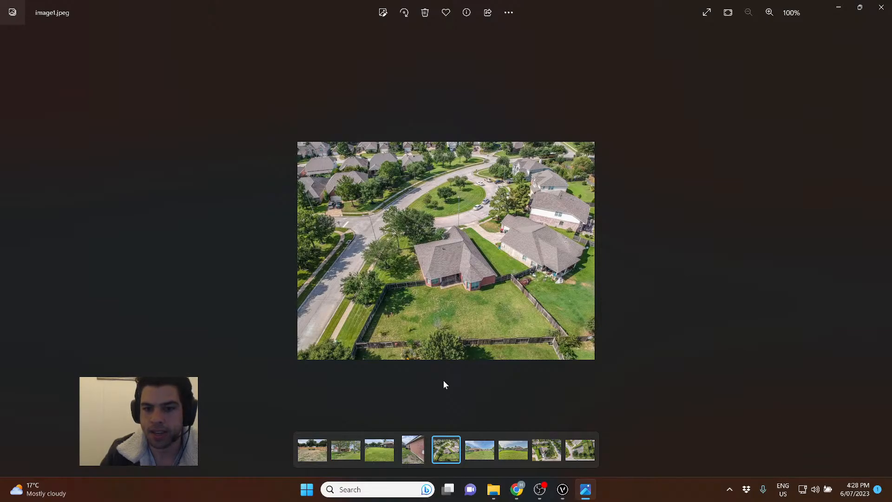
pyautogui.click(480, 453)
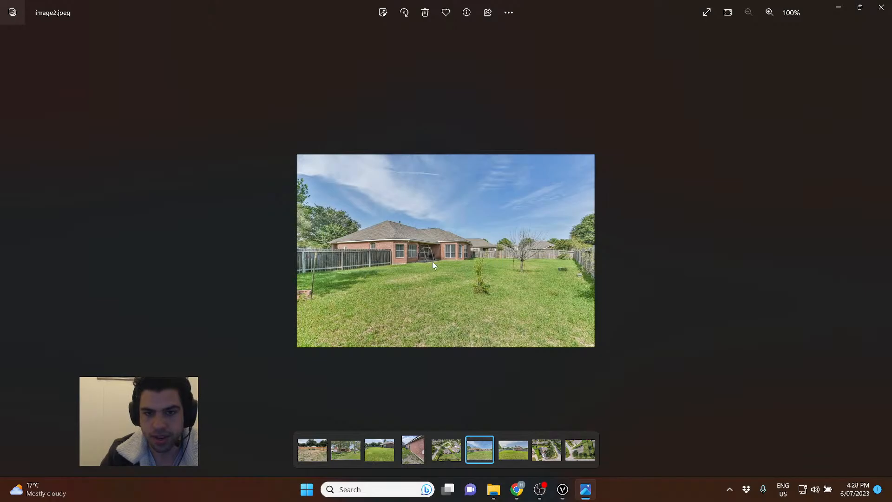
pyautogui.click(502, 459)
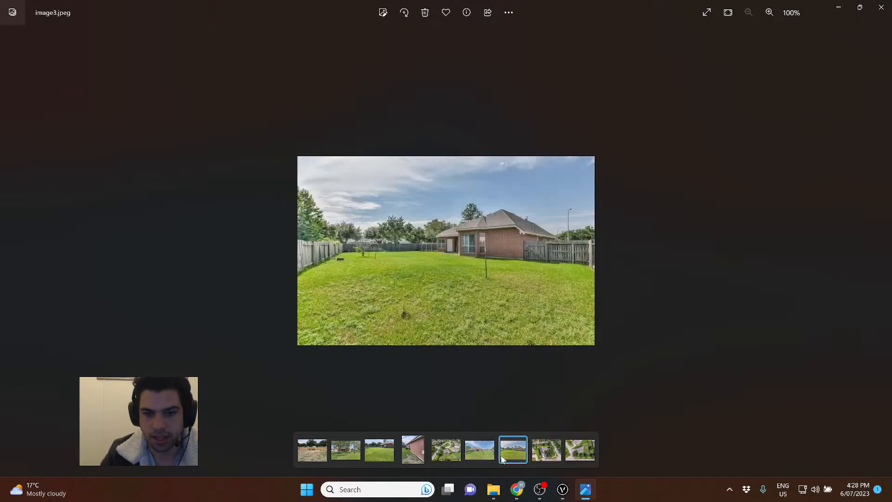
pyautogui.click(555, 459)
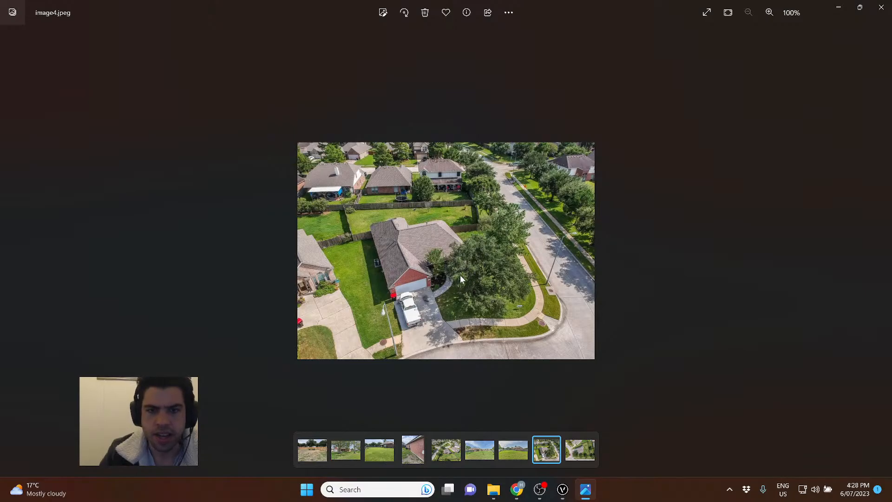
pyautogui.click(583, 454)
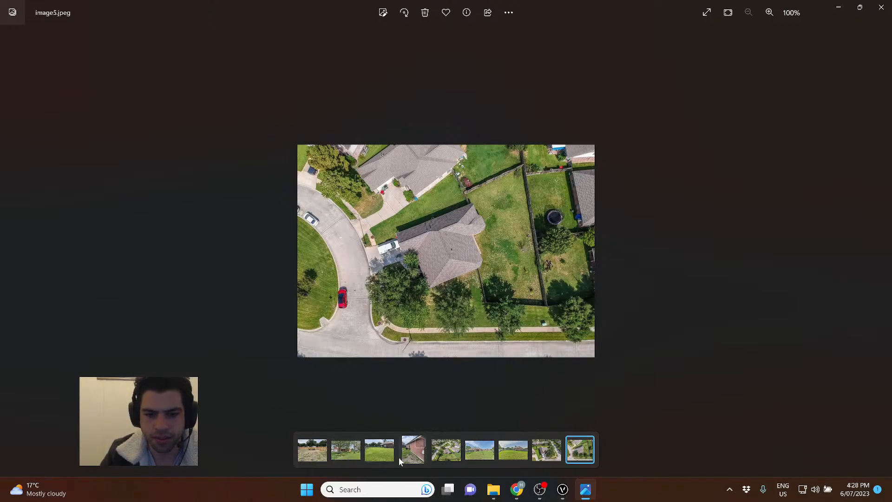
pyautogui.click(451, 459)
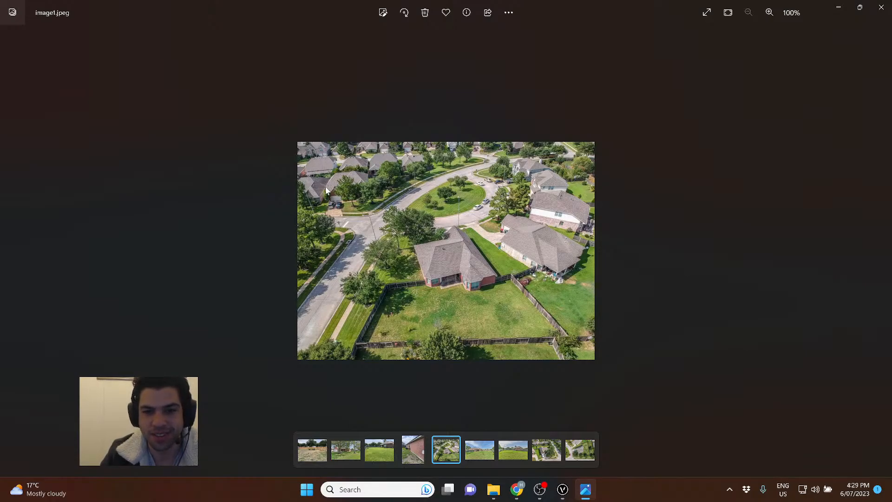
pyautogui.click(575, 449)
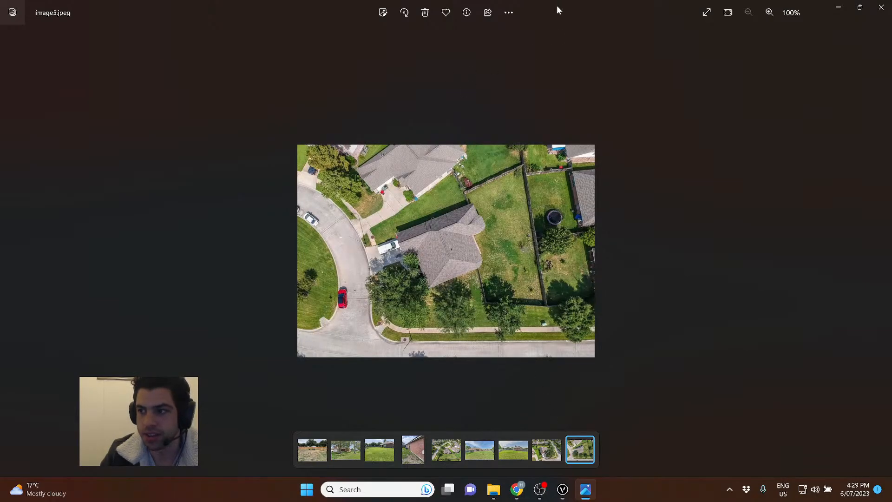
# Switch to Vectorworks and import the survey image 0.jpg onto the PDF layer as a JPEG-compressed bitmap using the document's coordinate system.
pyautogui.moveTo(556, 6); pyautogui.dragTo(891, 56)
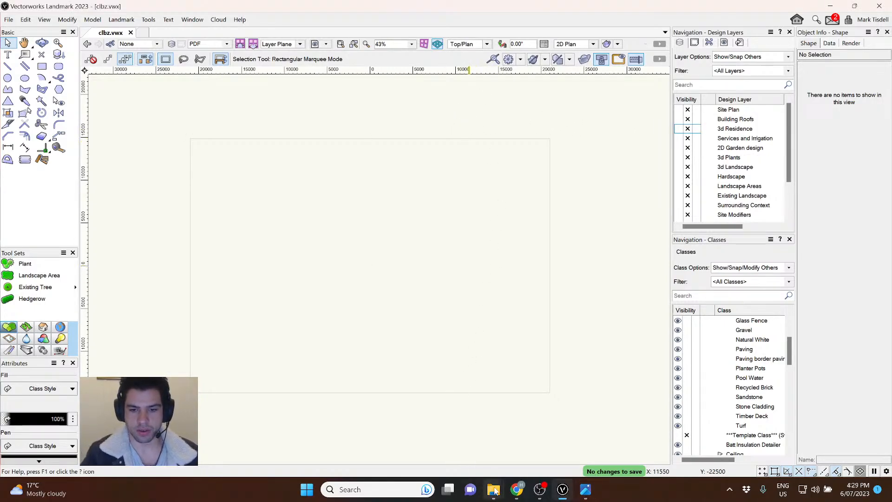
pyautogui.moveTo(494, 490)
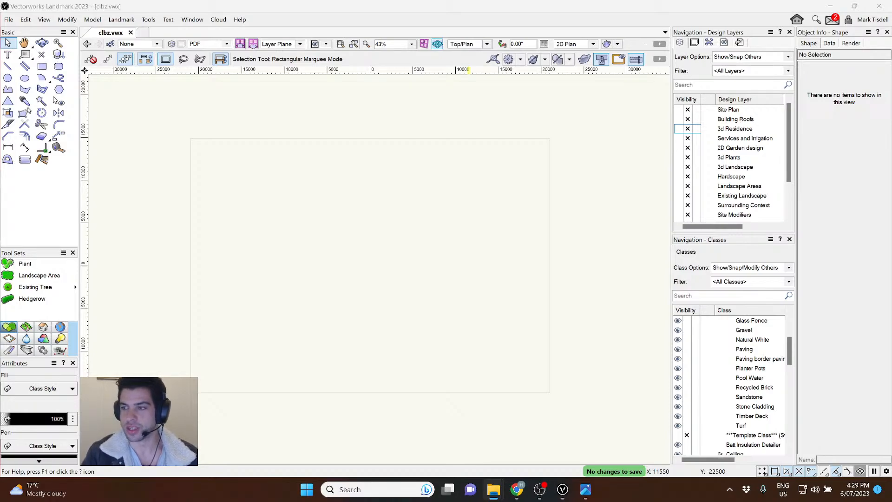
pyautogui.click(761, 220)
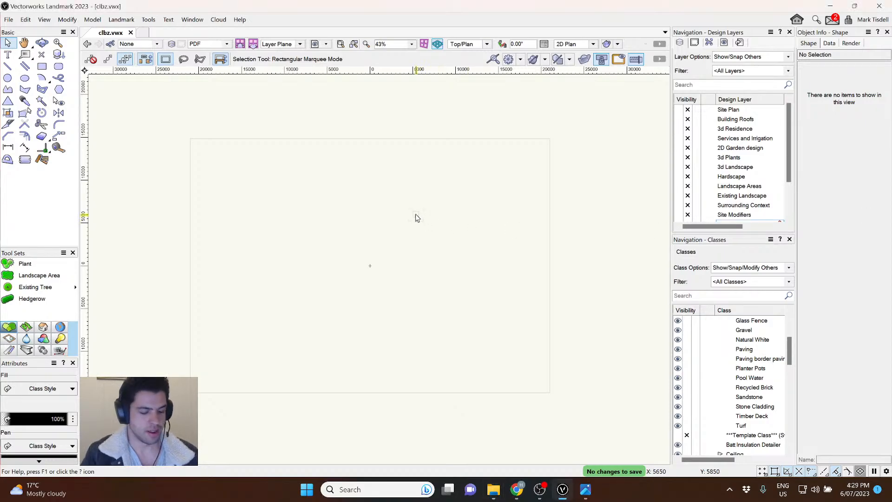
pyautogui.scroll(-3, 743, 163)
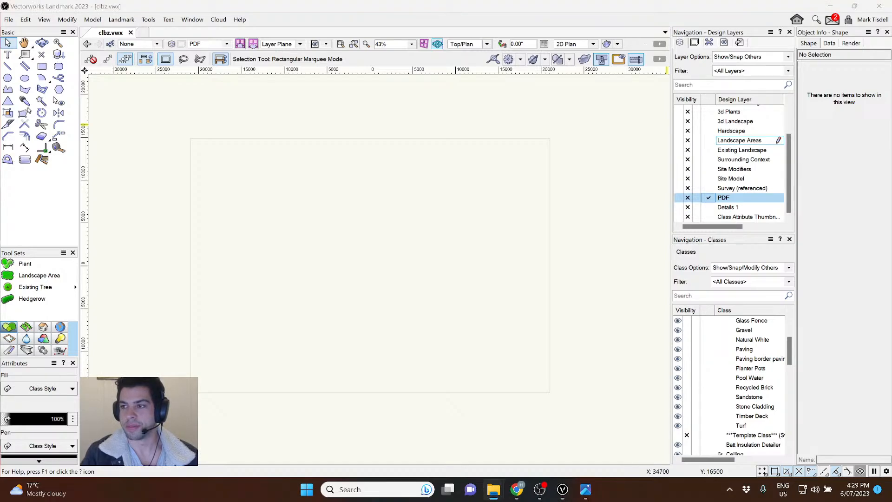
pyautogui.moveTo(891, 251); pyautogui.dragTo(424, 263)
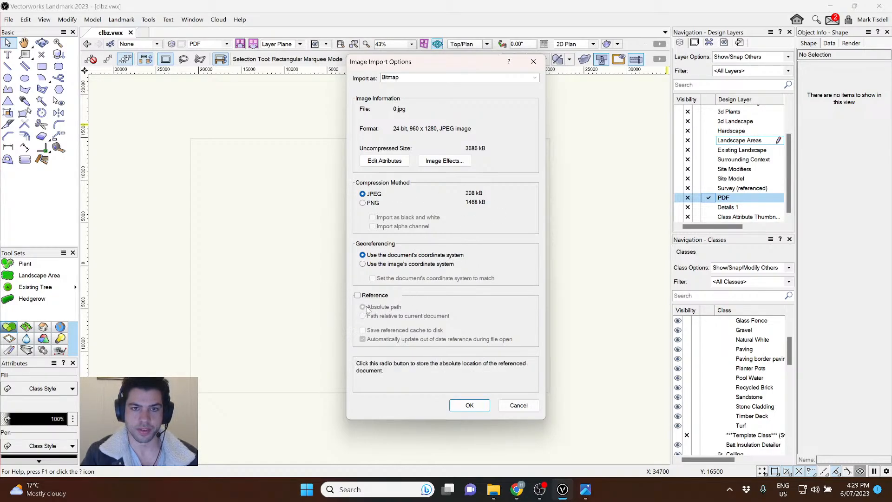
pyautogui.click(468, 406)
pyautogui.moveTo(459, 290); pyautogui.dragTo(405, 309)
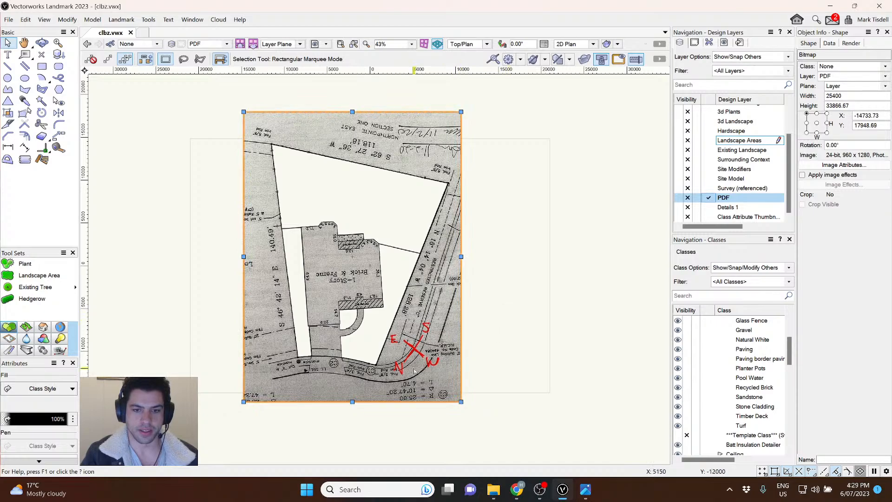
pyautogui.scroll(3, 414, 368)
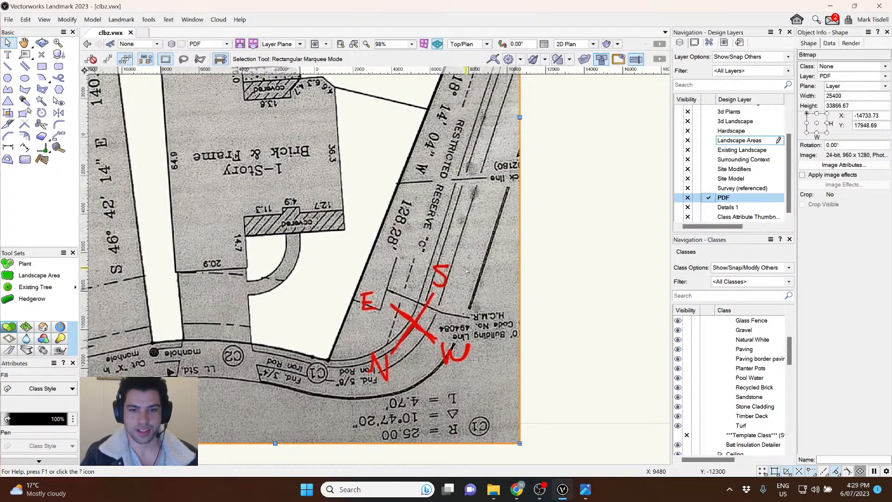
pyautogui.scroll(-3, 440, 368)
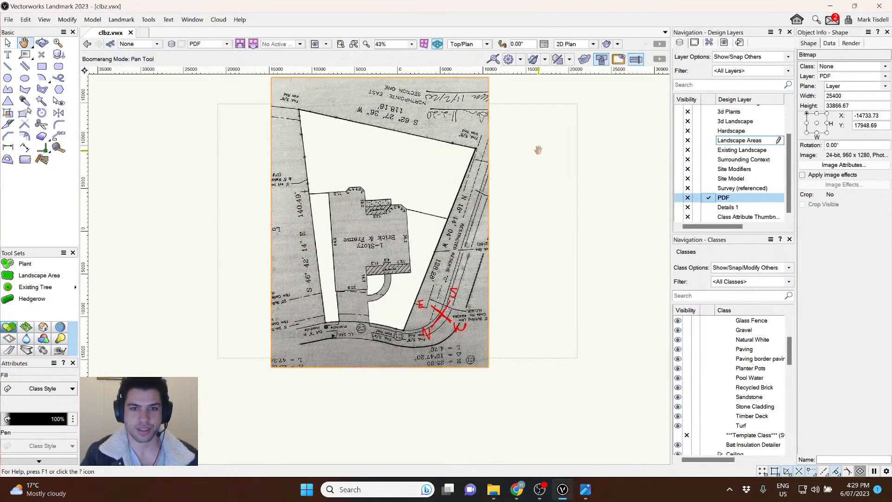
pyautogui.click(527, 213)
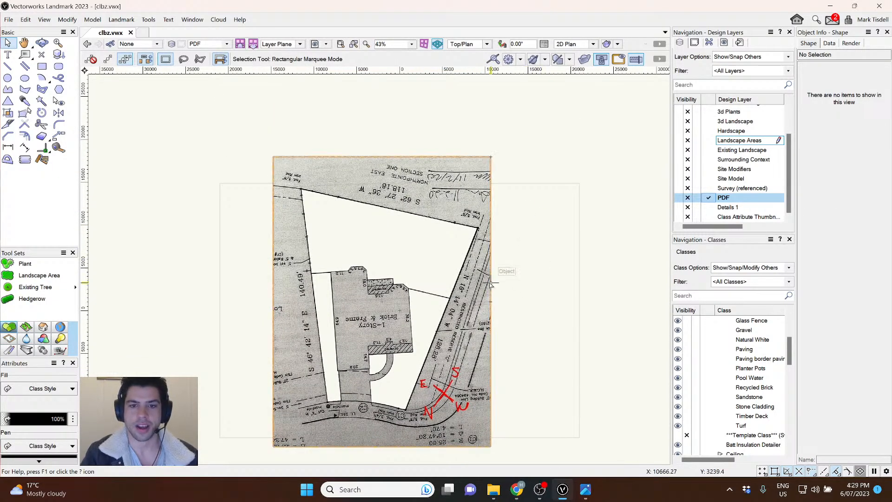
pyautogui.moveTo(546, 348); pyautogui.dragTo(547, 265, button='middle')
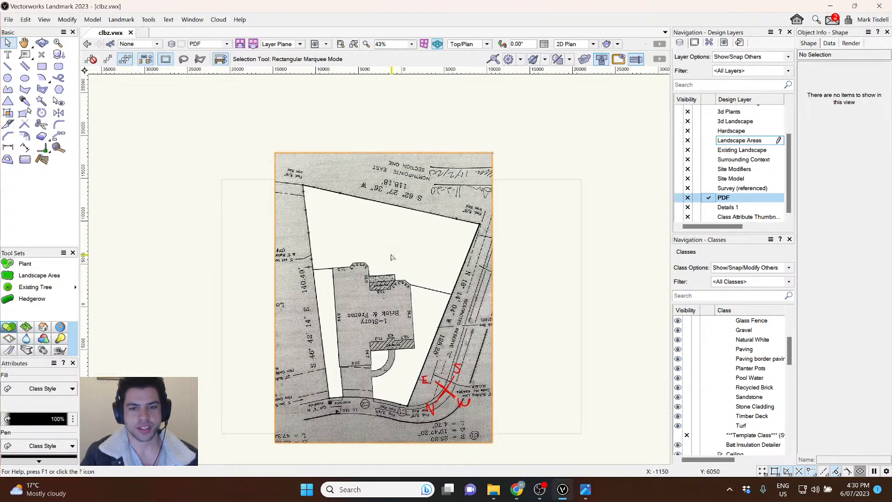
pyautogui.click(193, 22)
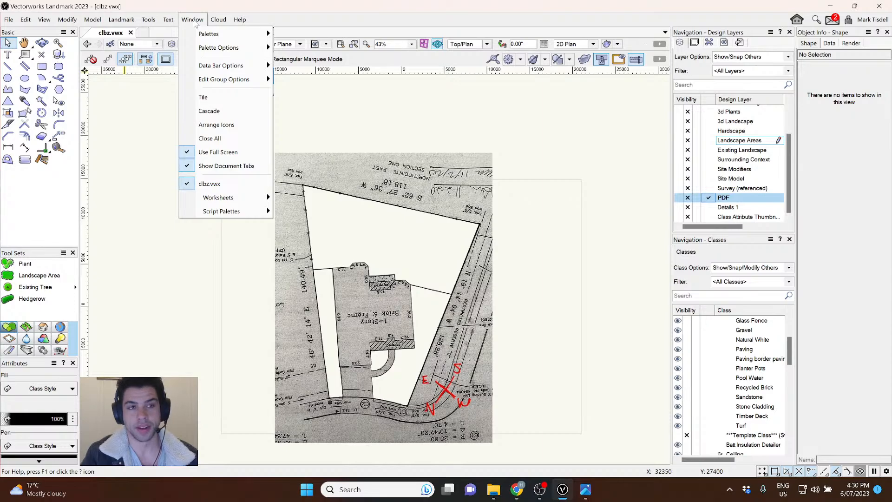
pyautogui.moveTo(151, 22)
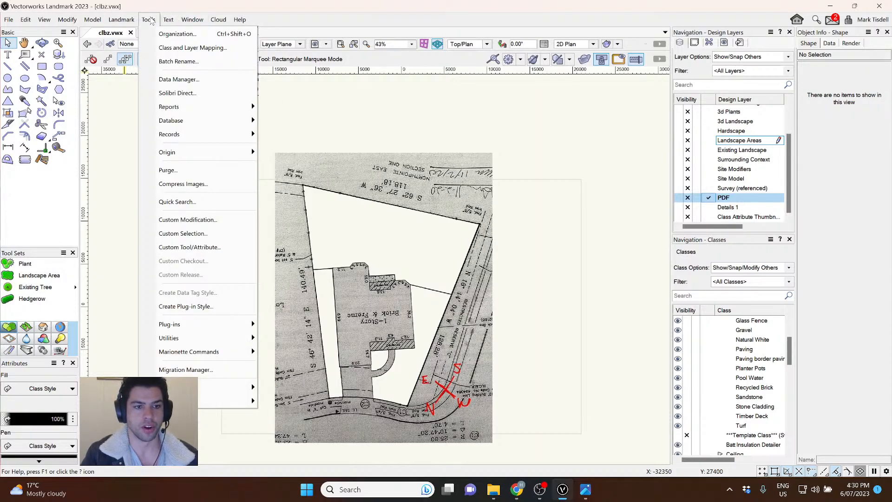
pyautogui.click(359, 116)
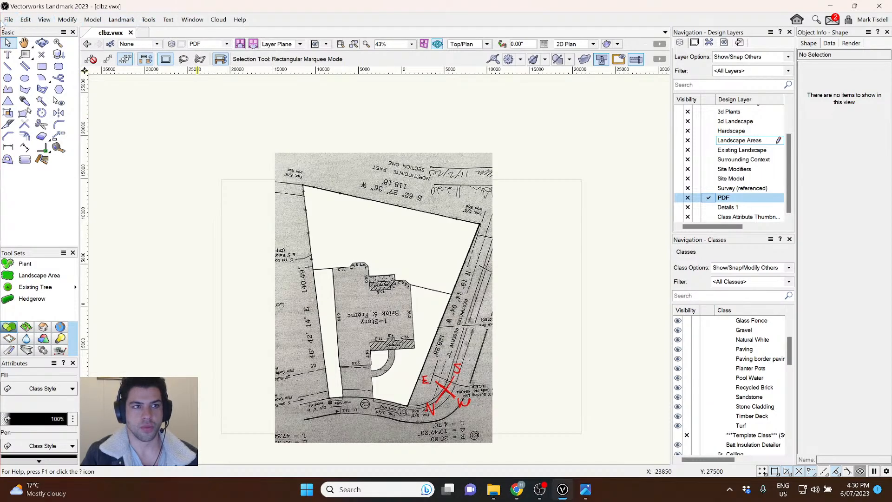
pyautogui.click(149, 20)
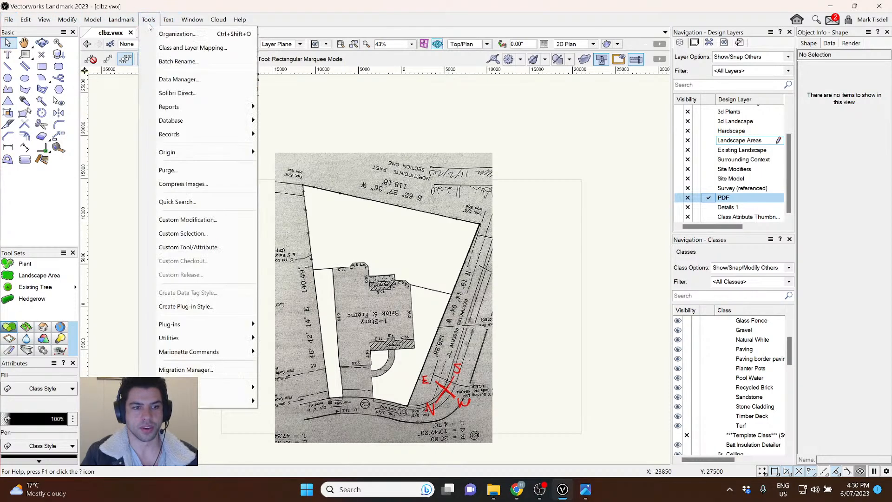
pyautogui.moveTo(209, 386)
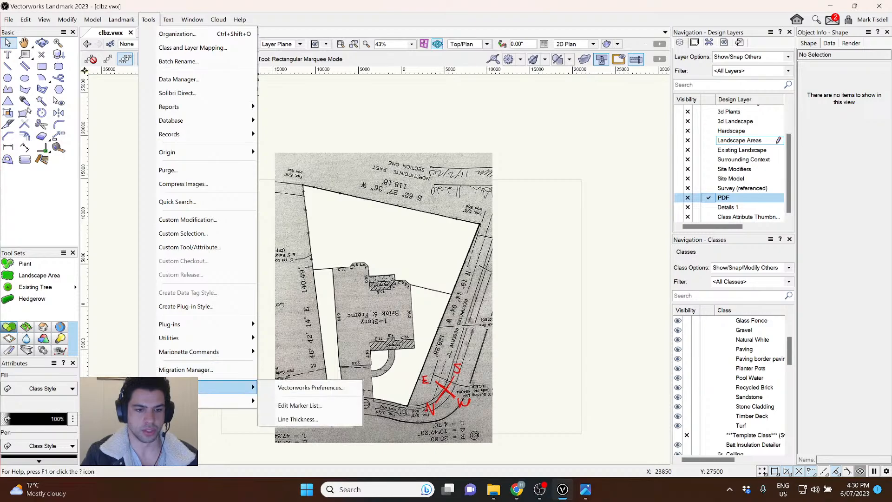
pyautogui.click(292, 386)
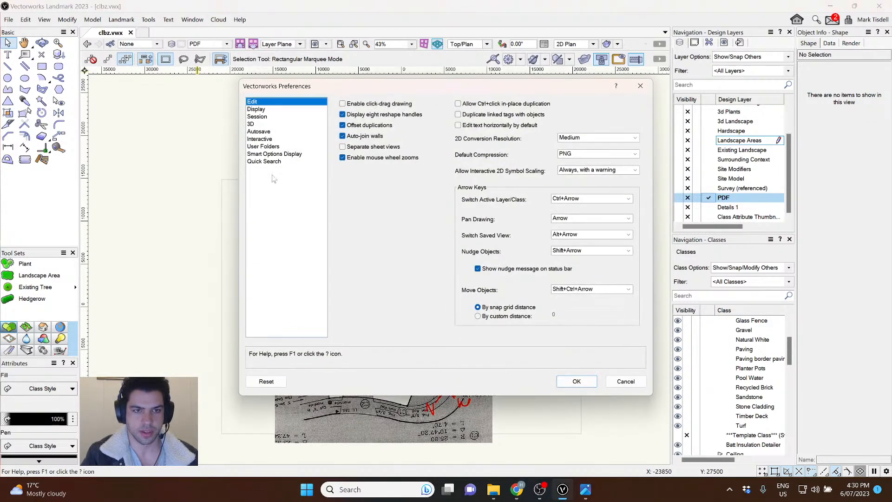
pyautogui.click(256, 109)
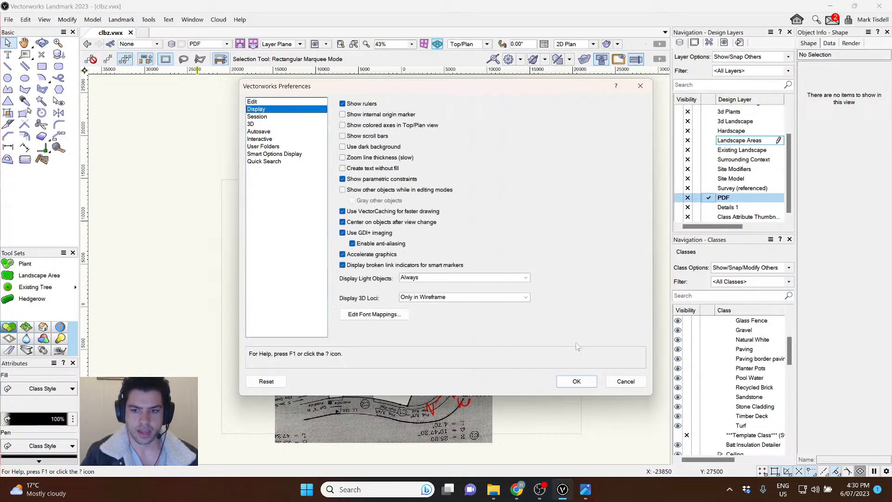
pyautogui.click(626, 381)
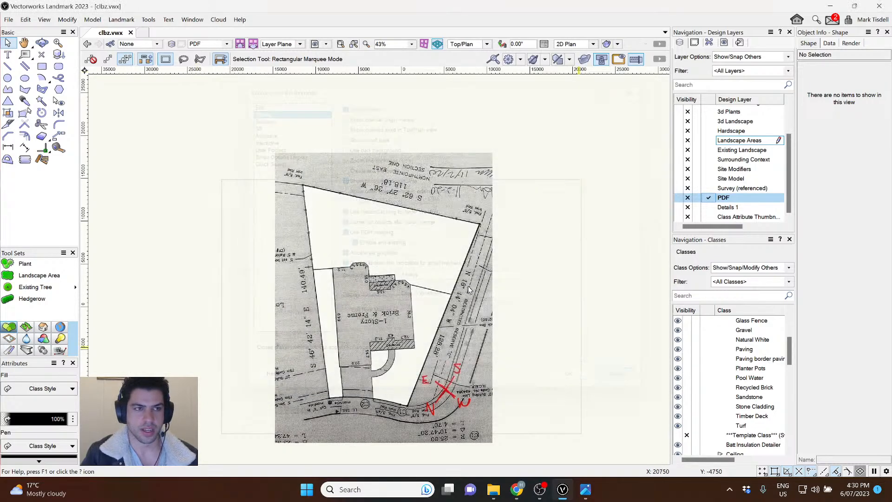
# In the document units, set the dual dimension rounding style to decimal.
pyautogui.click(8, 19)
pyautogui.moveTo(59, 216)
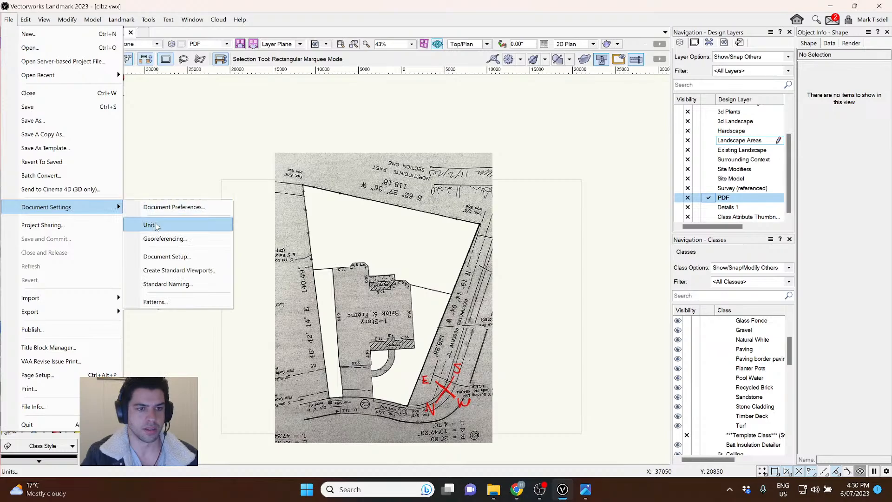
pyautogui.click(156, 225)
pyautogui.moveTo(546, 126); pyautogui.dragTo(403, 65)
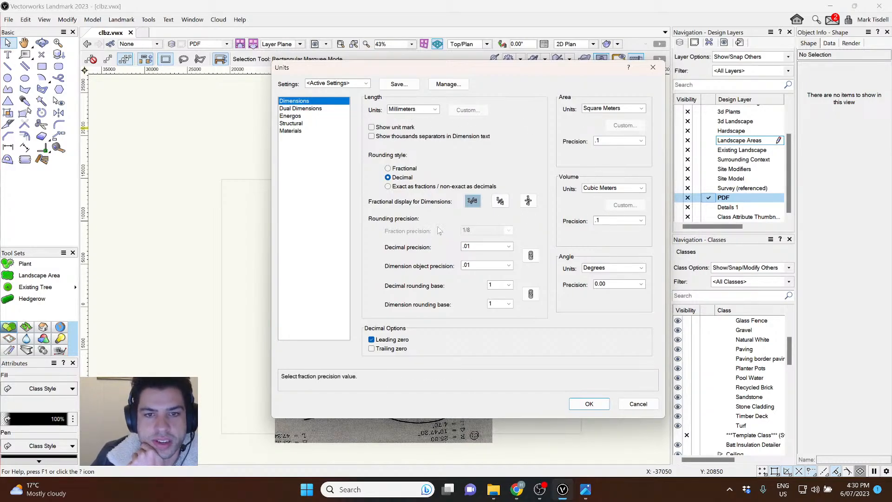
pyautogui.click(322, 109)
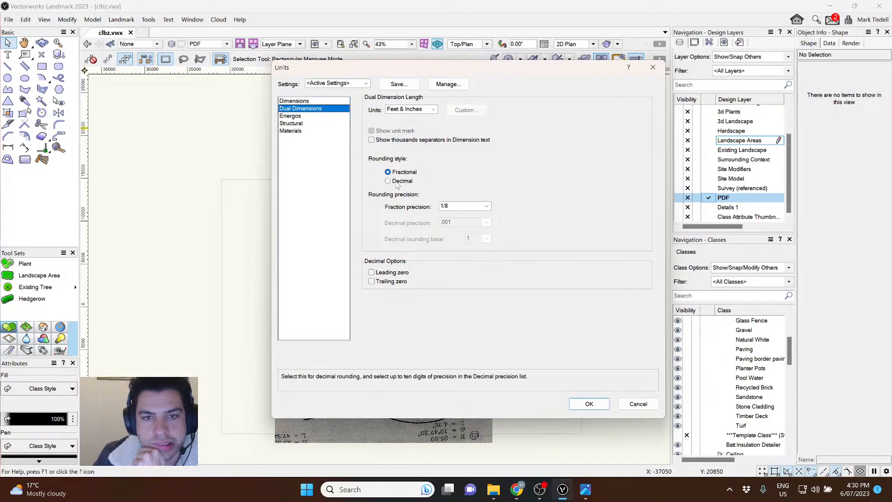
pyautogui.moveTo(427, 68)
pyautogui.mouseDown()
pyautogui.moveTo(728, 66)
pyautogui.moveTo(387, 53)
pyautogui.mouseUp()
pyautogui.click(363, 162)
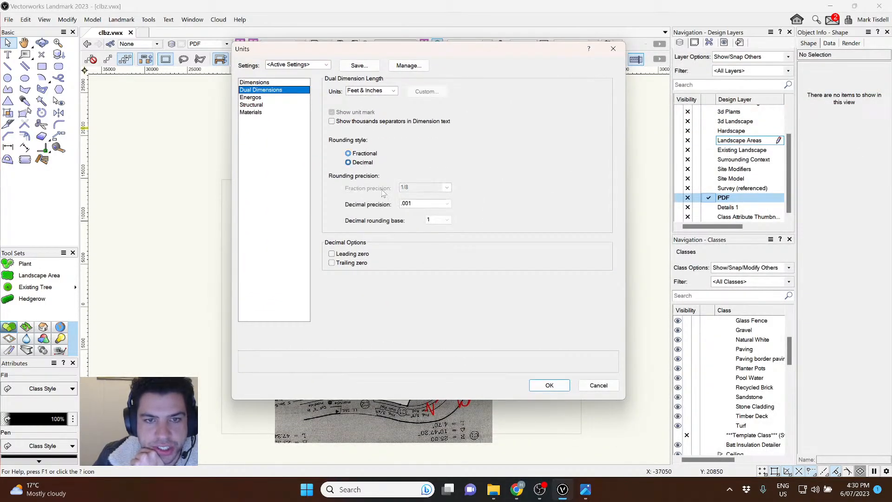
pyautogui.click(550, 385)
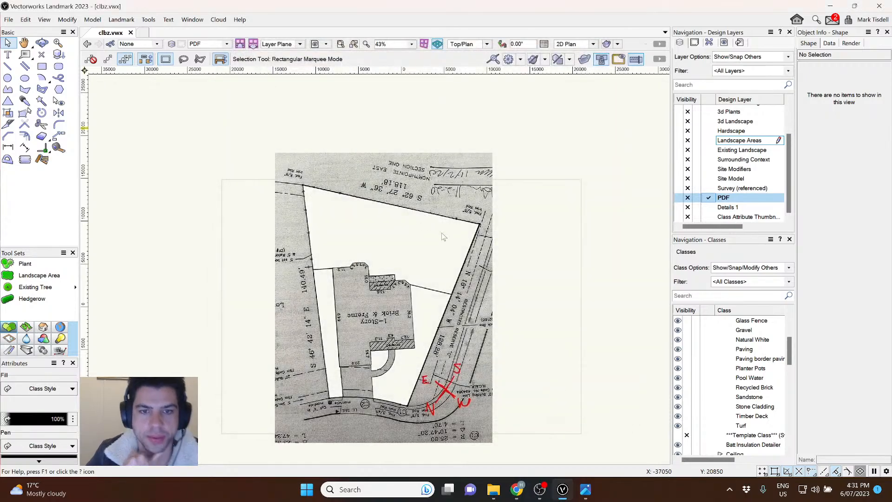
pyautogui.scroll(3, 381, 210)
pyautogui.moveTo(381, 209); pyautogui.dragTo(354, 195, button='middle')
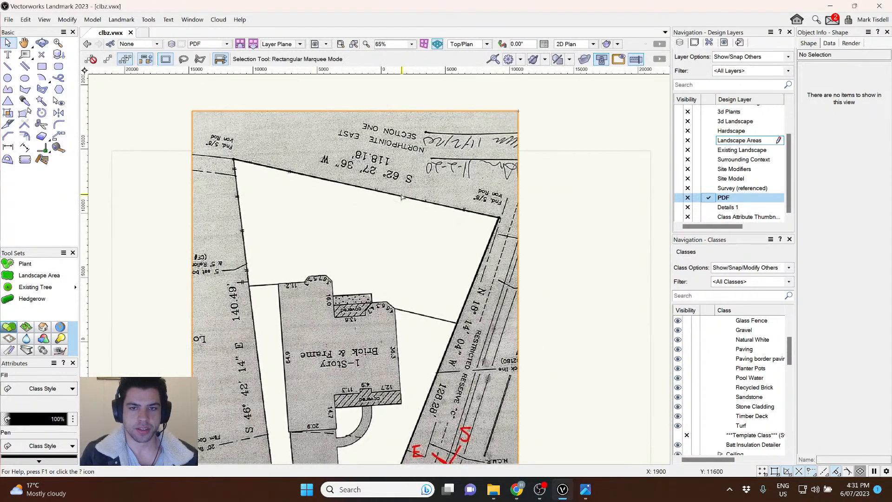
pyautogui.scroll(-1, 303, 185)
pyautogui.moveTo(349, 275); pyautogui.dragTo(366, 233, button='middle')
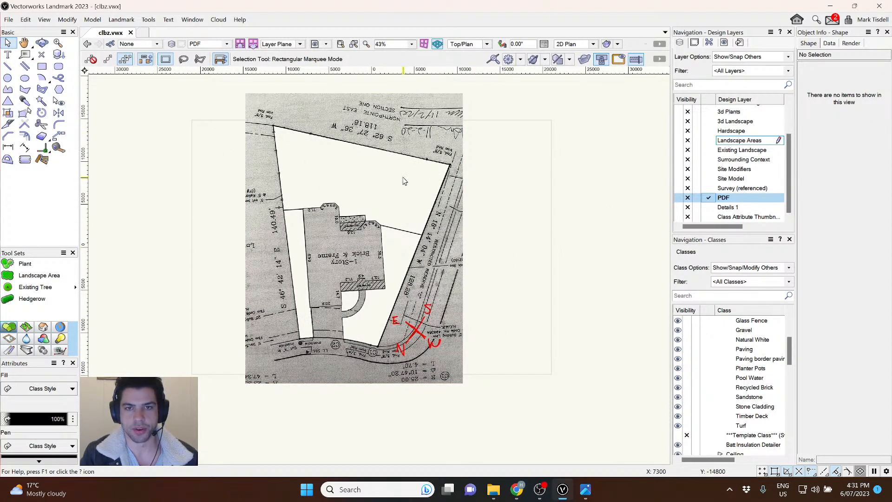
pyautogui.scroll(1, 293, 109)
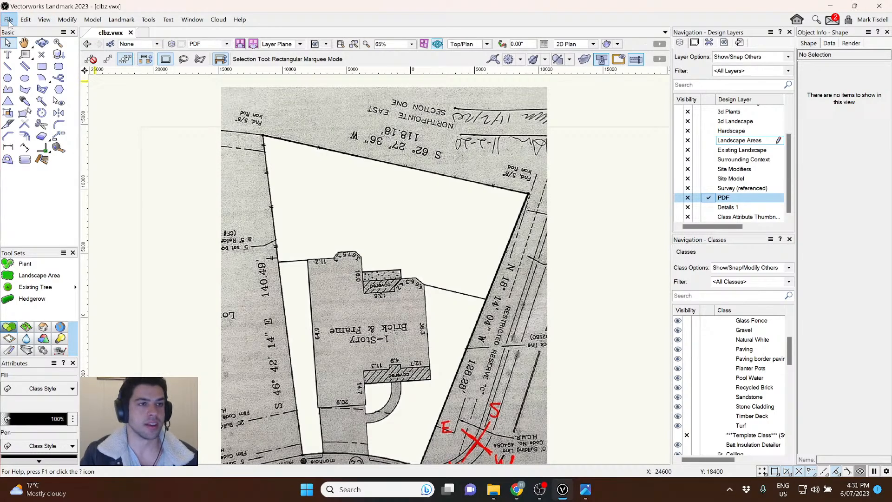
pyautogui.click(253, 111)
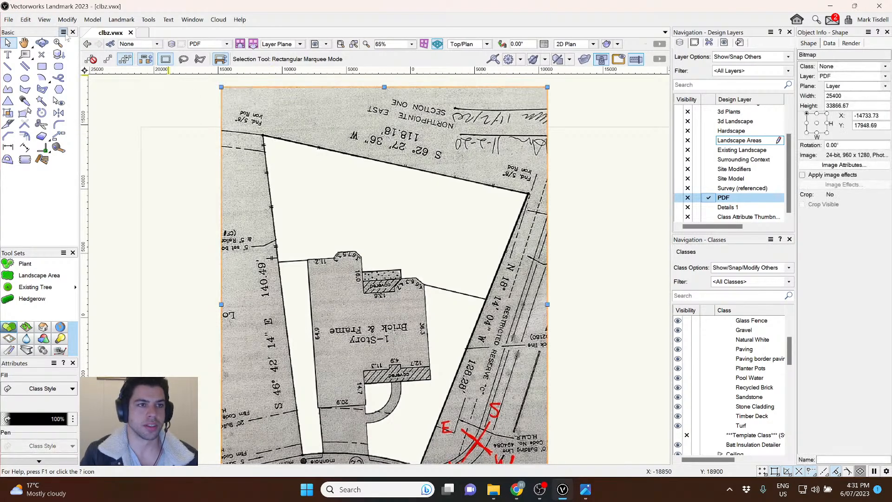
pyautogui.click(65, 21)
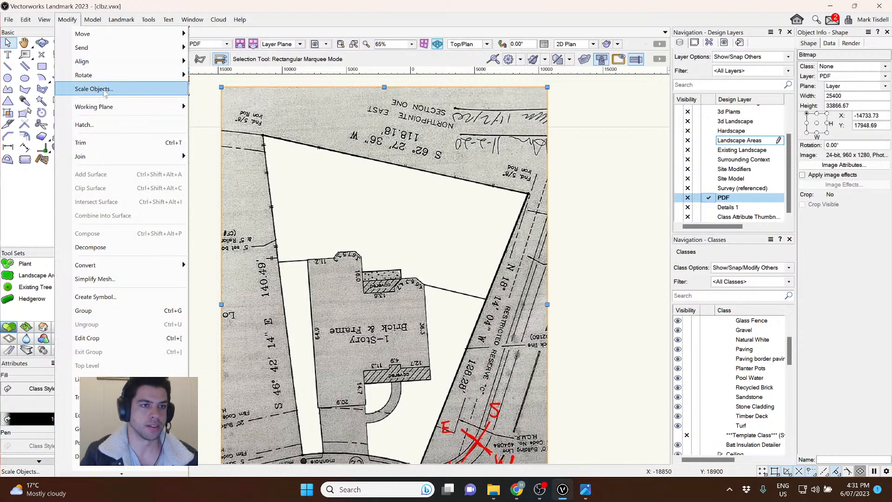
pyautogui.click(93, 89)
pyautogui.click(384, 161)
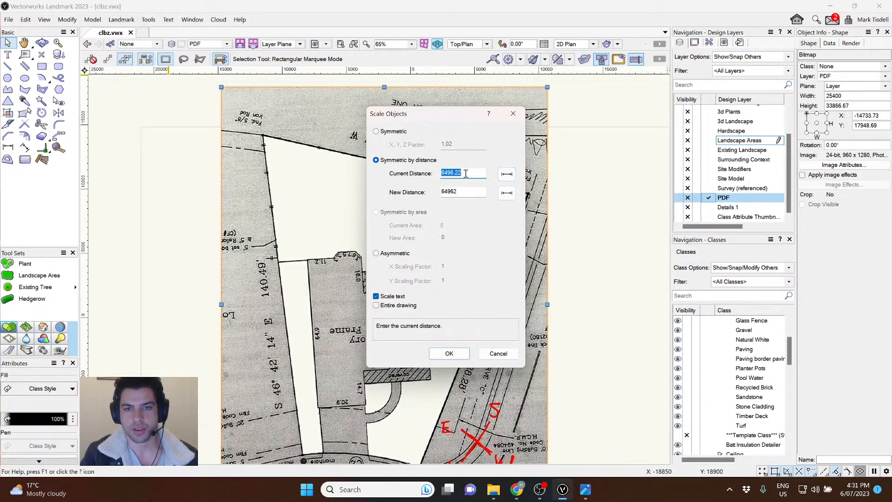
pyautogui.click(506, 174)
pyautogui.scroll(5, 252, 147)
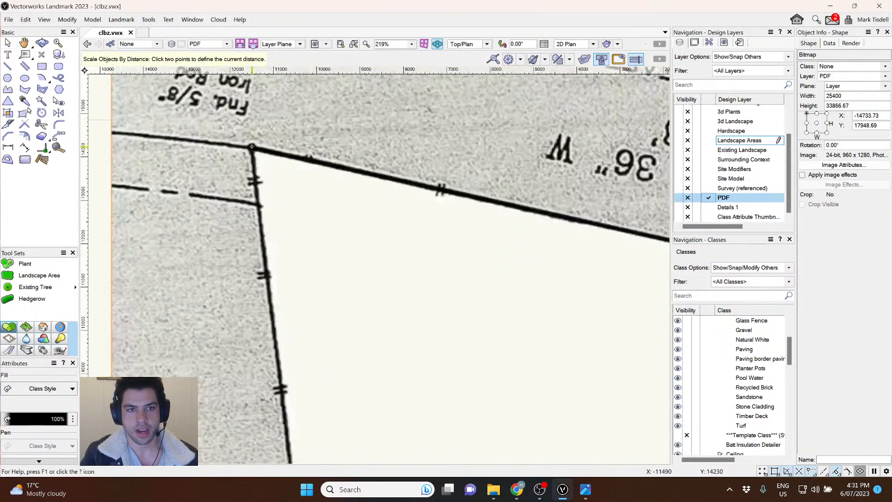
pyautogui.click(252, 147)
pyautogui.scroll(-7, 253, 148)
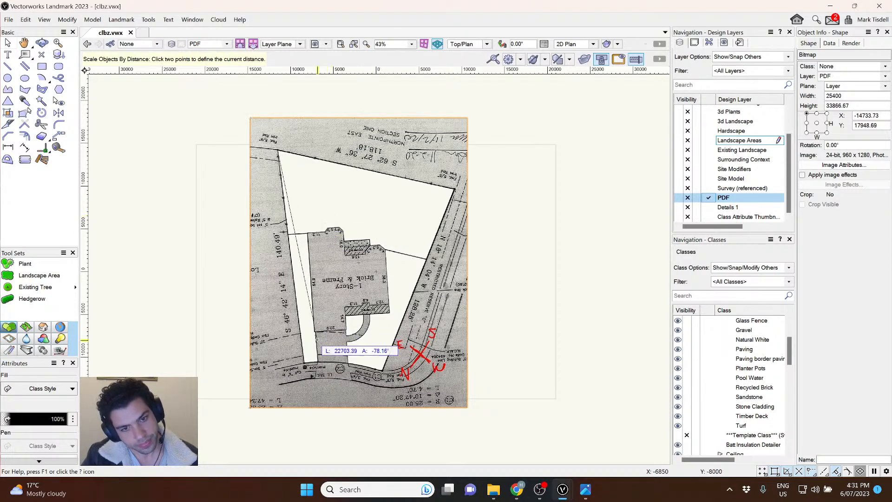
pyautogui.scroll(4, 329, 360)
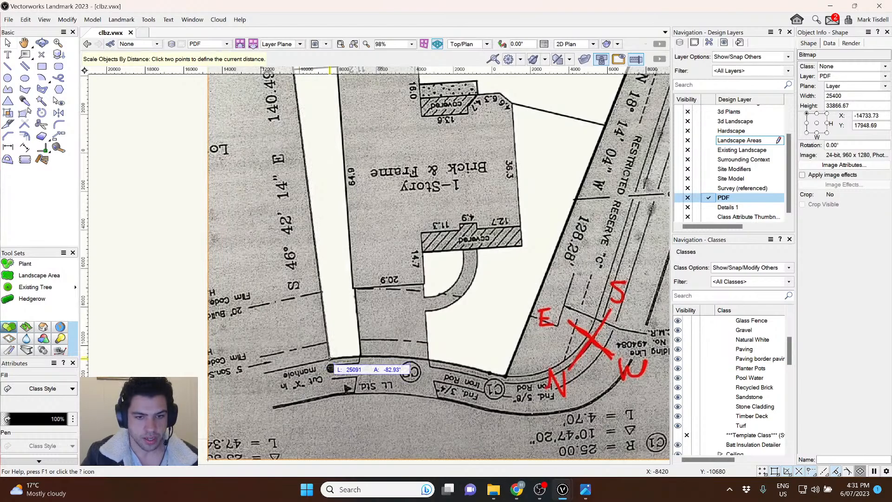
pyautogui.scroll(6, 329, 360)
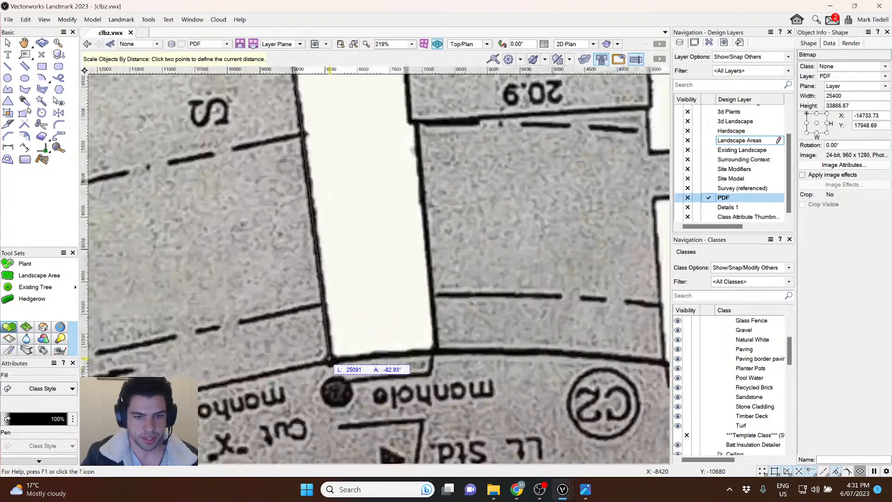
pyautogui.click(330, 359)
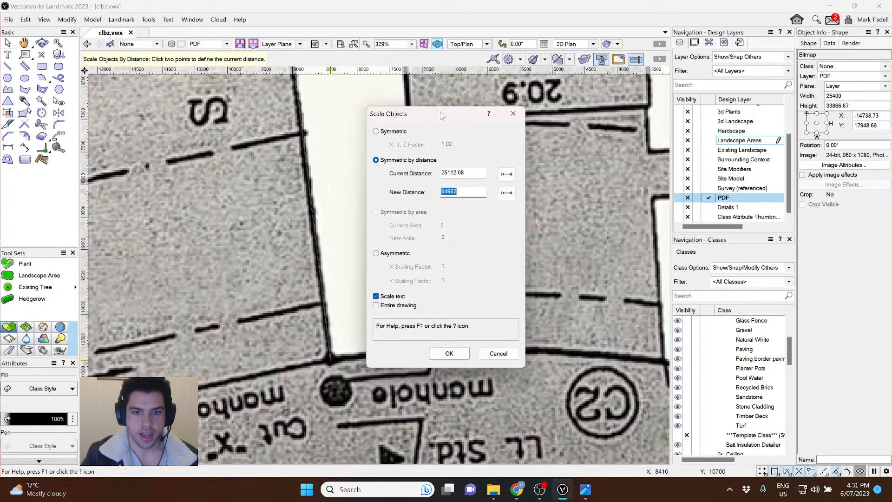
pyautogui.moveTo(441, 115); pyautogui.dragTo(399, 116)
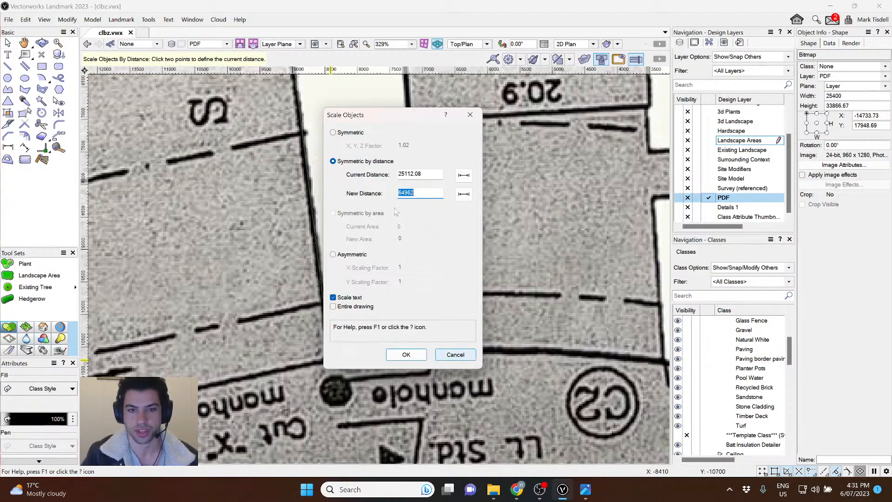
pyautogui.click(462, 351)
# Scale the survey bitmap symmetrically by distance, entering 140.49' as the new distance.
pyautogui.scroll(-6, 364, 380)
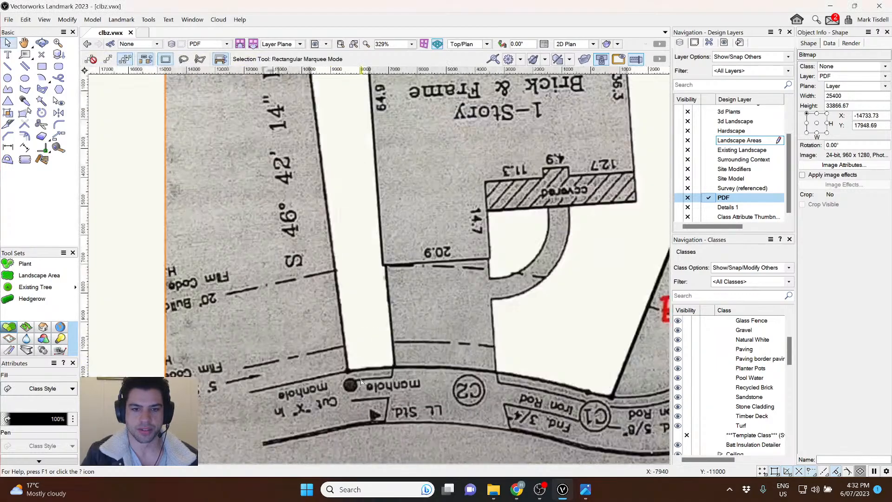
pyautogui.scroll(3, 314, 228)
pyautogui.scroll(2, 315, 229)
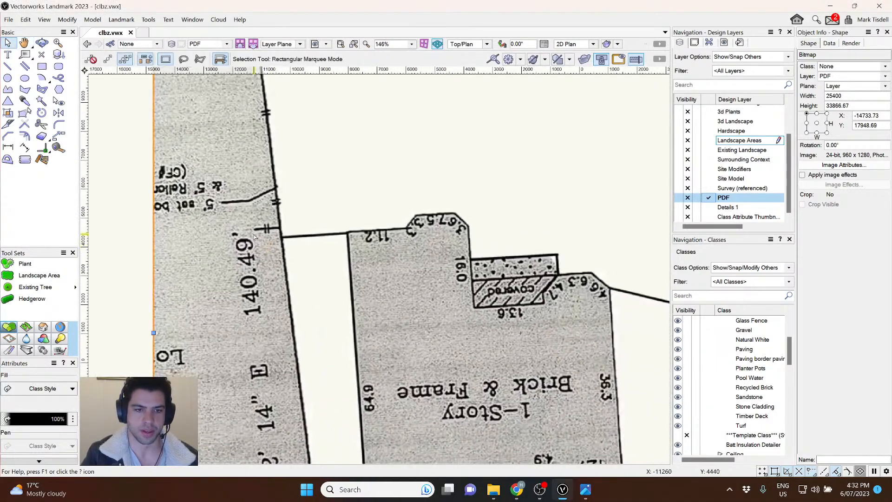
pyautogui.click(69, 20)
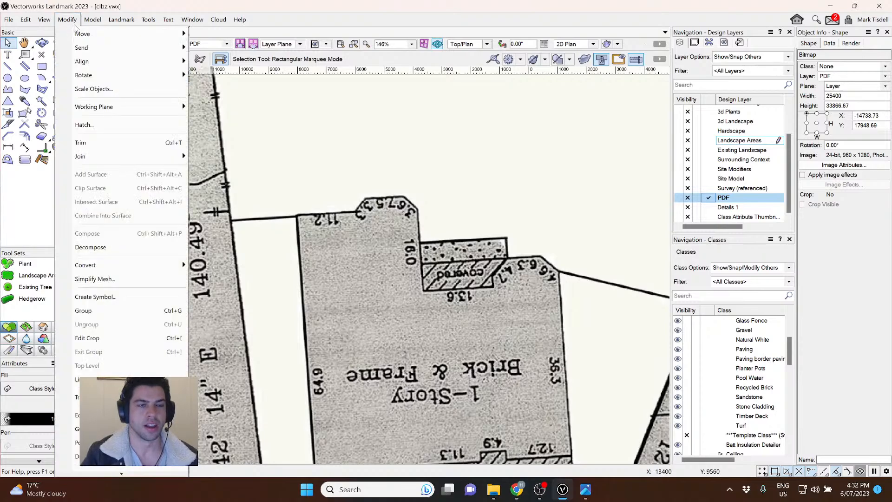
pyautogui.click(116, 89)
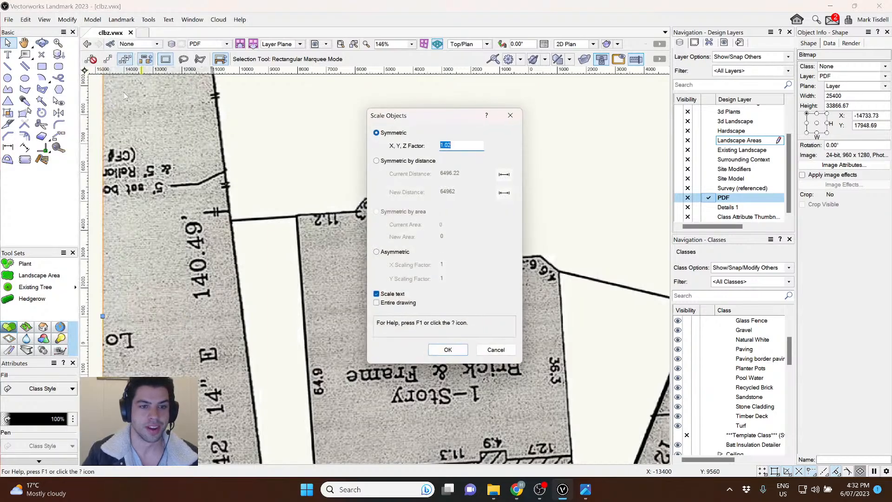
pyautogui.click(388, 162)
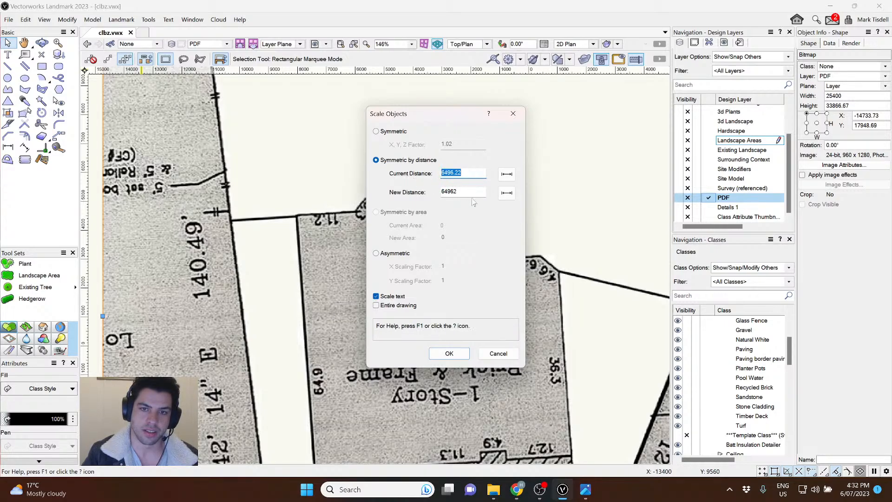
pyautogui.press('Tab')
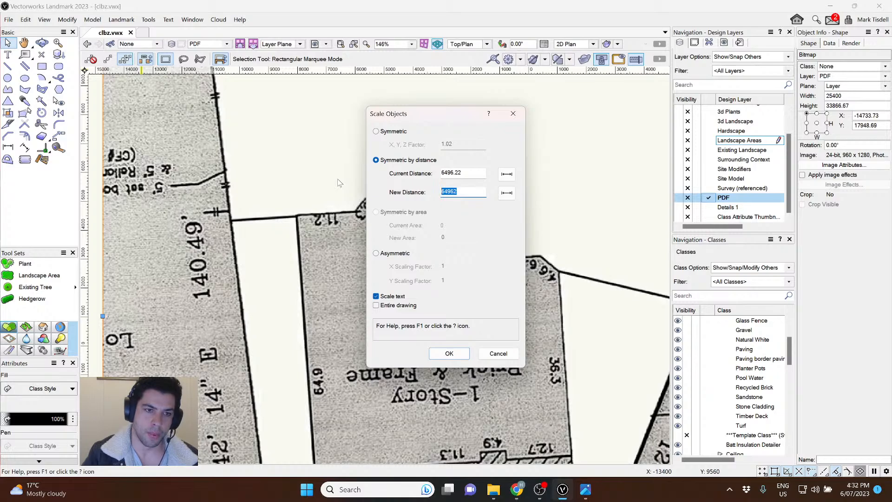
pyautogui.write("140.49'")
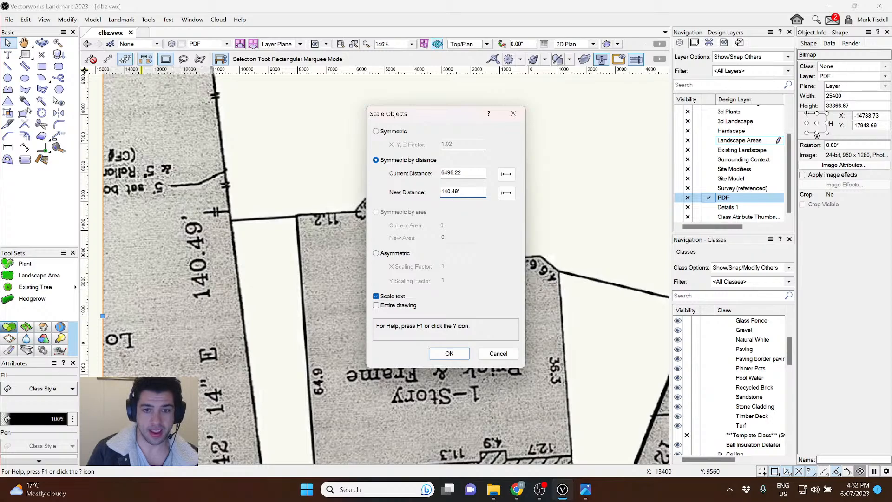
pyautogui.click(453, 356)
pyautogui.scroll(-6, 384, 328)
pyautogui.scroll(-3, 383, 328)
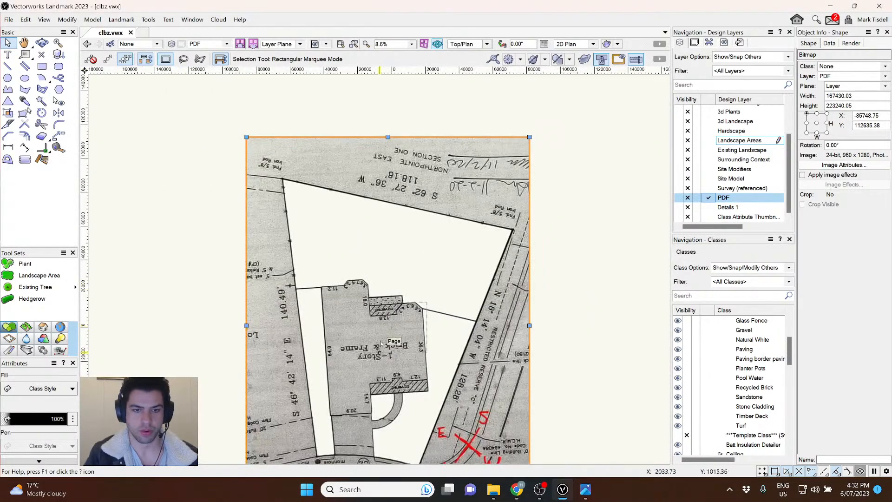
# Move the survey bitmap slightly so the house plan sits closer over the page area, and deselect it.
pyautogui.moveTo(363, 313)
pyautogui.mouseDown()
pyautogui.moveTo(488, 313)
pyautogui.moveTo(372, 305)
pyautogui.mouseUp()
pyautogui.scroll(1, 351, 286)
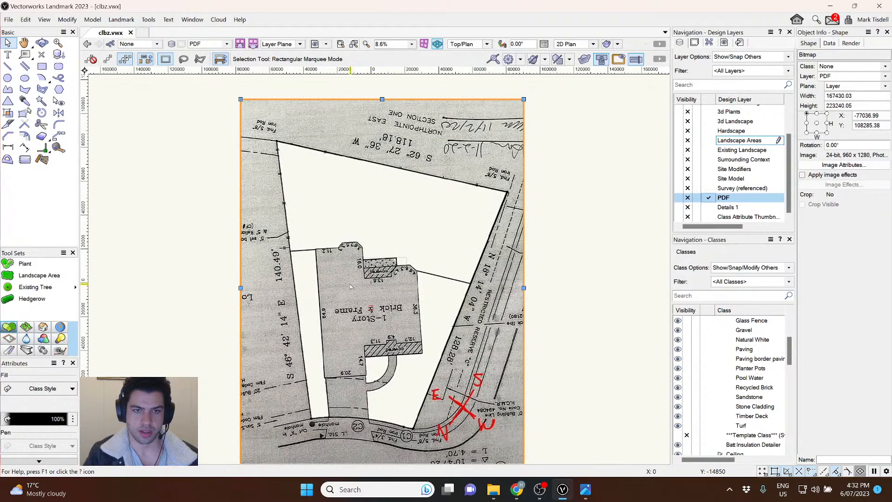
pyautogui.click(180, 168)
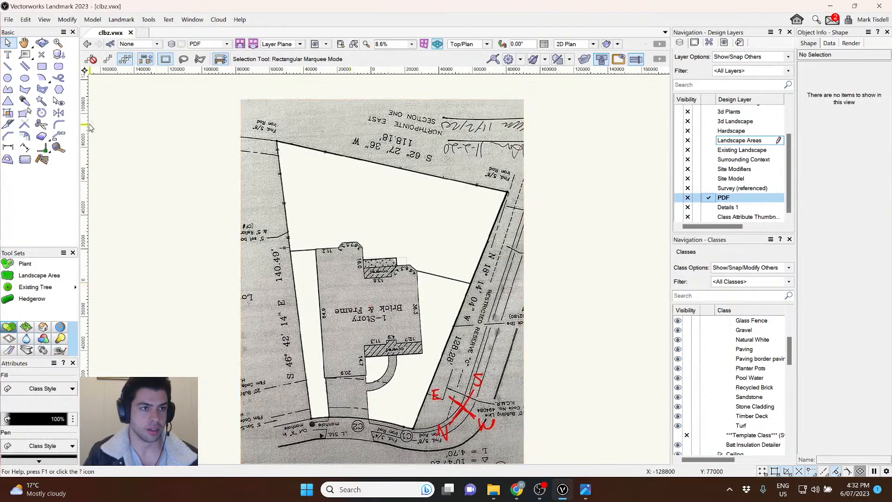
# Measure the 140.49' property boundary with the Tape Measure from its iron rod corner to the manhole corner.
pyautogui.click(59, 147)
pyautogui.scroll(2, 275, 142)
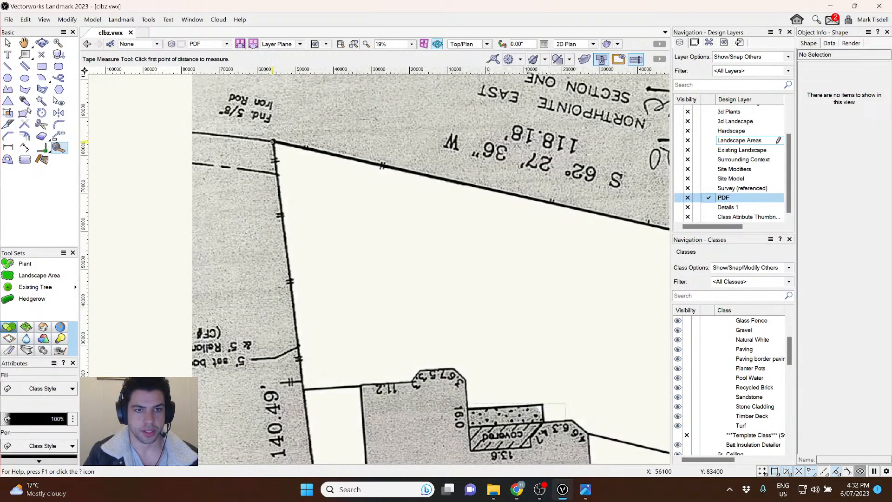
pyautogui.click(273, 141)
pyautogui.scroll(-2, 273, 141)
pyautogui.scroll(2, 314, 416)
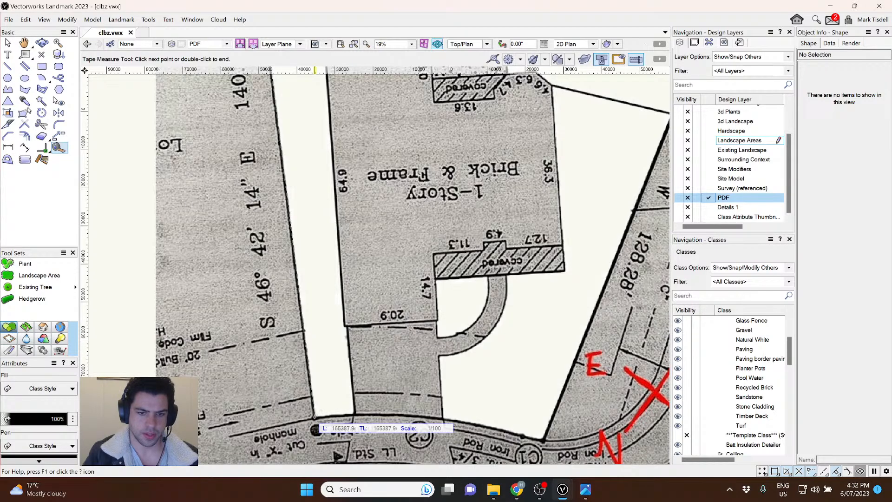
pyautogui.doubleClick(315, 416)
pyautogui.scroll(-3, 314, 416)
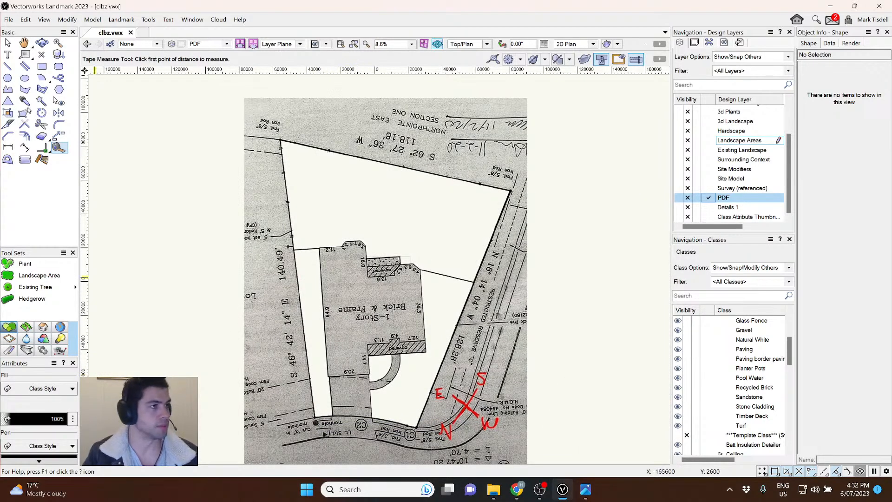
pyautogui.hotkey('alt', 'Tab')
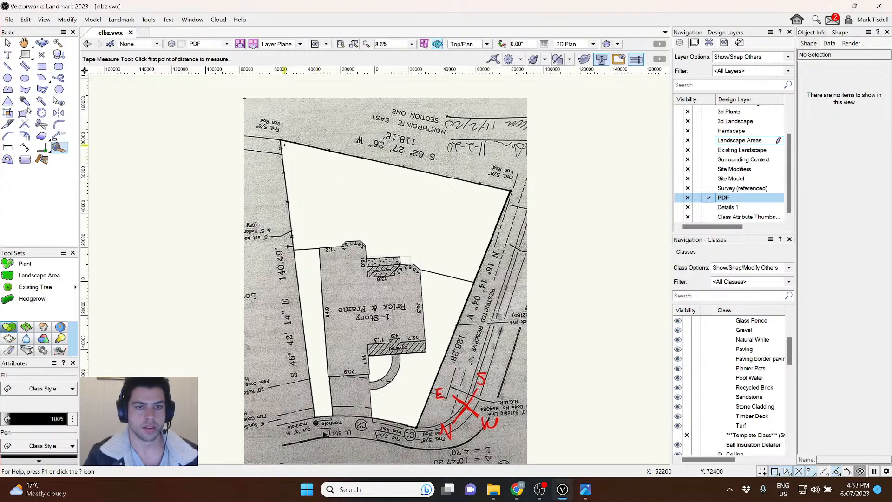
# Start scaling the survey bitmap by distance, picking both ends of the 140.49' boundary as the current distance.
pyautogui.press('x')
pyautogui.click(281, 138)
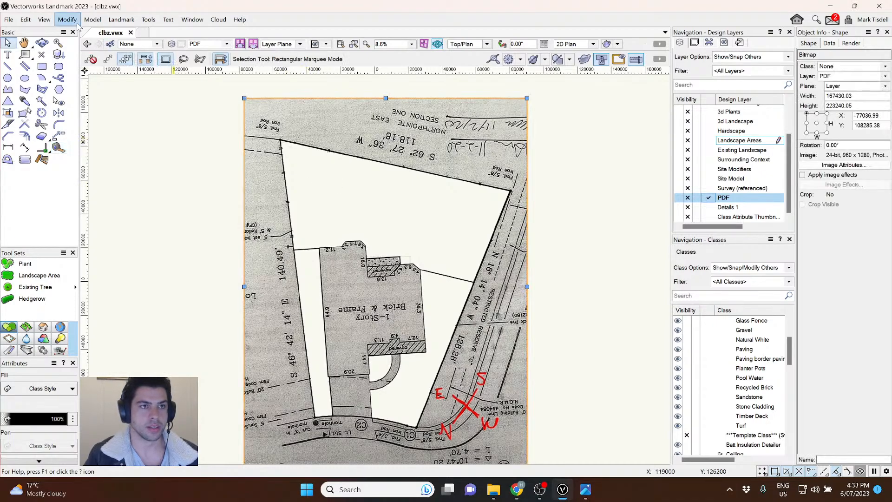
pyautogui.click(67, 20)
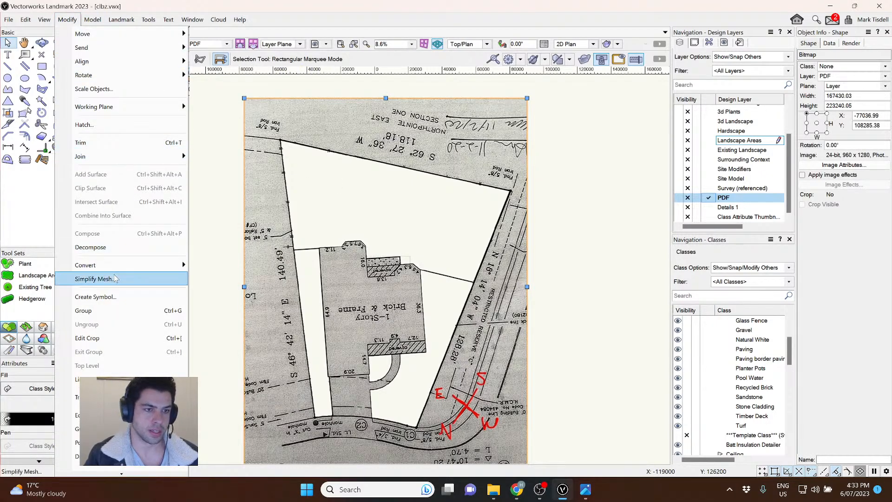
pyautogui.click(140, 88)
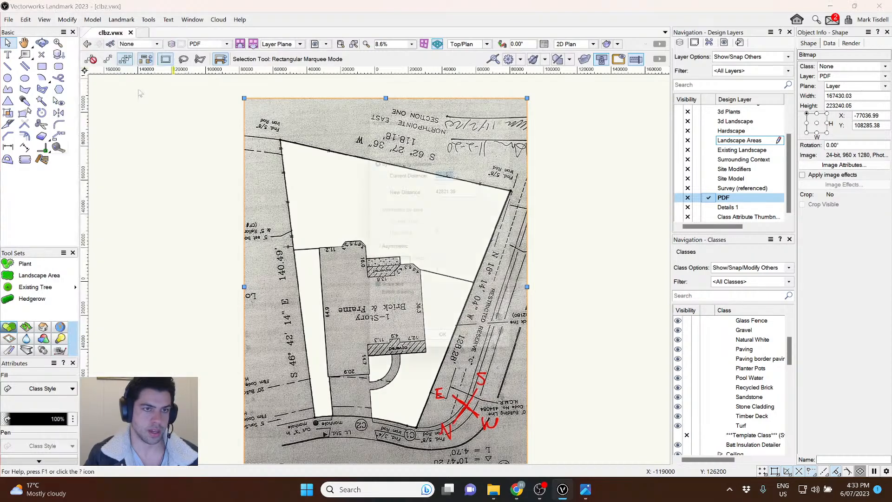
pyautogui.click(506, 174)
pyautogui.scroll(8, 355, 214)
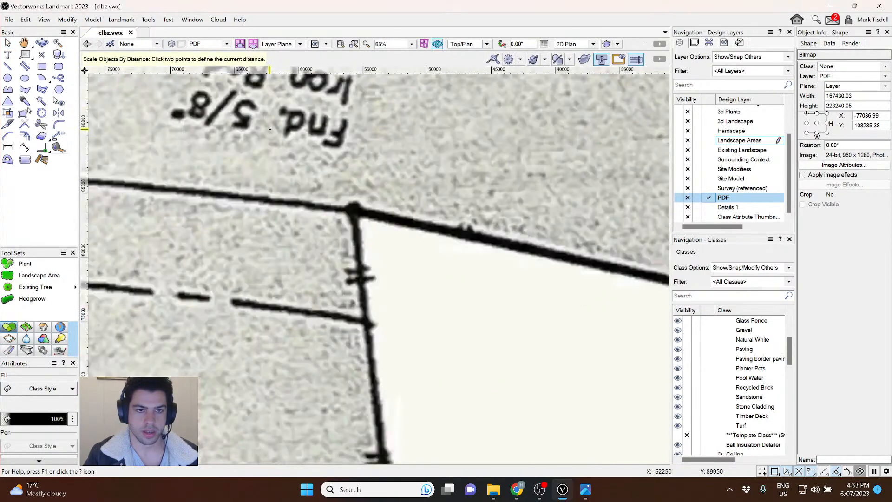
pyautogui.click(351, 208)
pyautogui.scroll(-6, 353, 209)
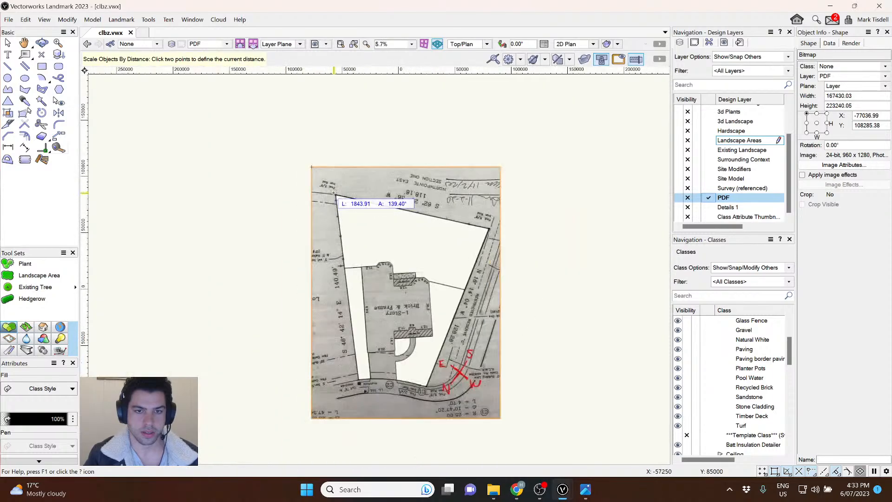
pyautogui.scroll(5, 382, 373)
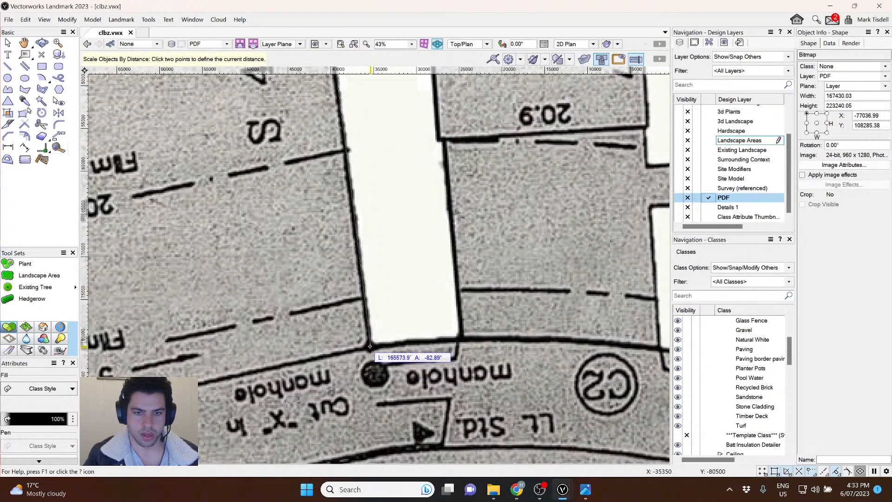
pyautogui.click(370, 346)
# Set the new distance for the boundary to 42821.4 and apply the symmetric scaling to the survey bitmap.
pyautogui.write('4')
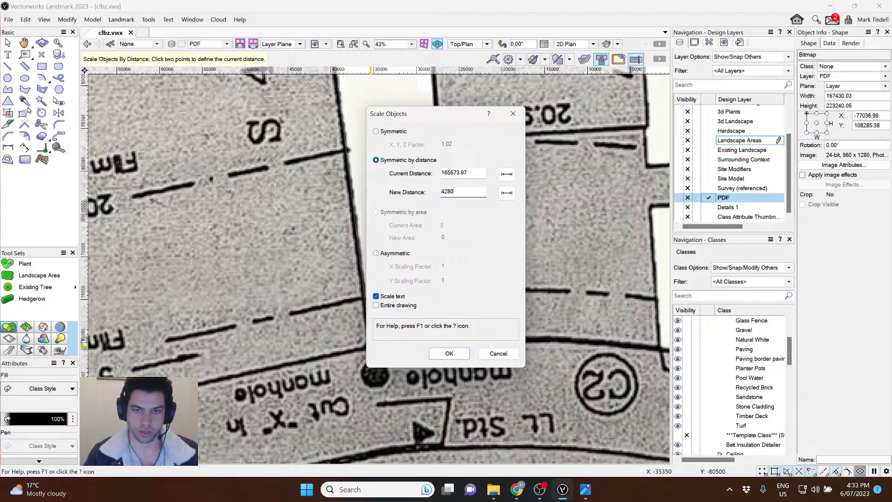
pyautogui.write('280')
pyautogui.press('BackSpace')
pyautogui.write('21.4')
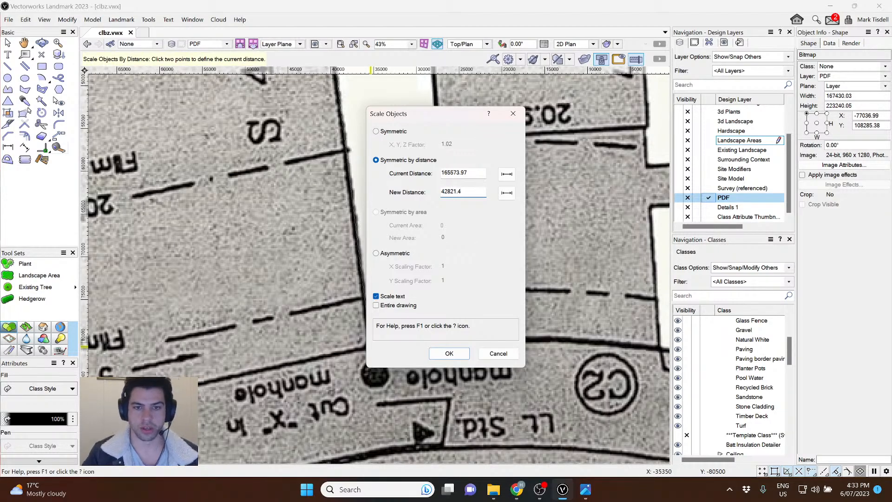
pyautogui.click(449, 353)
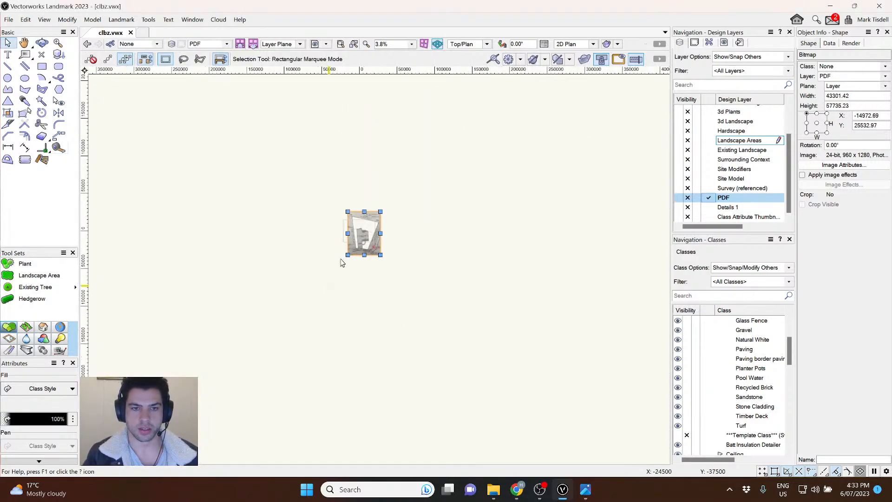
# Check the rescaled survey by measuring its 140.49' boundary with the Tape Measure, from the iron rod corner to the manhole corner.
pyautogui.scroll(10, 342, 262)
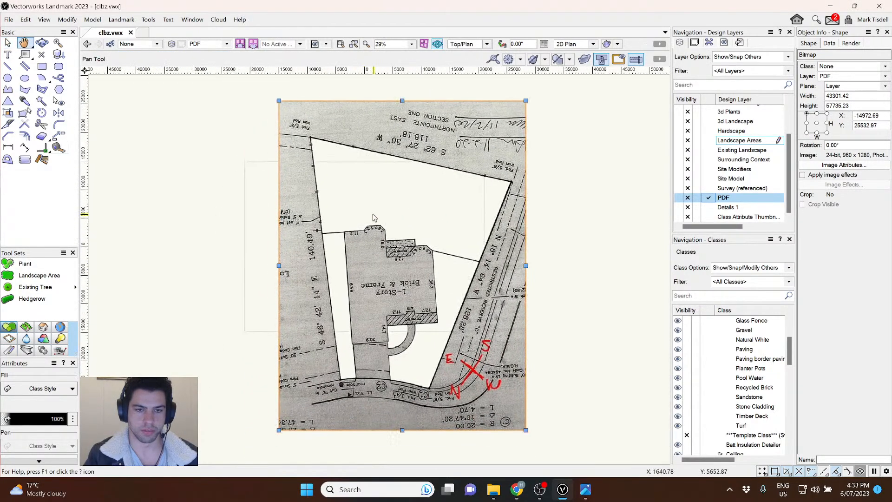
pyautogui.click(58, 147)
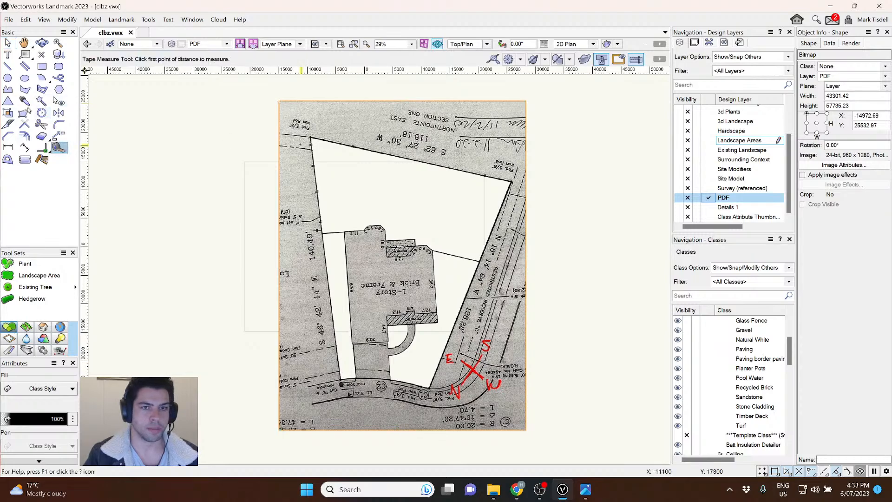
pyautogui.scroll(6, 302, 142)
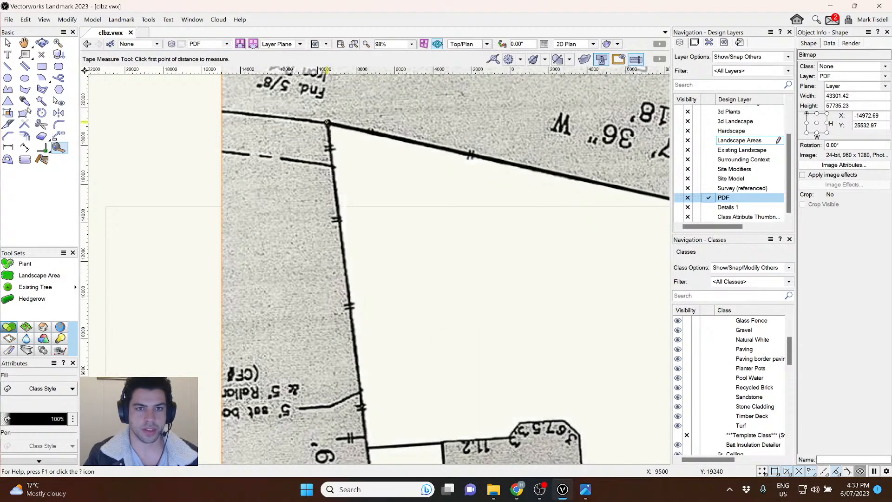
pyautogui.click(328, 123)
pyautogui.scroll(-5, 328, 123)
pyautogui.scroll(10, 427, 297)
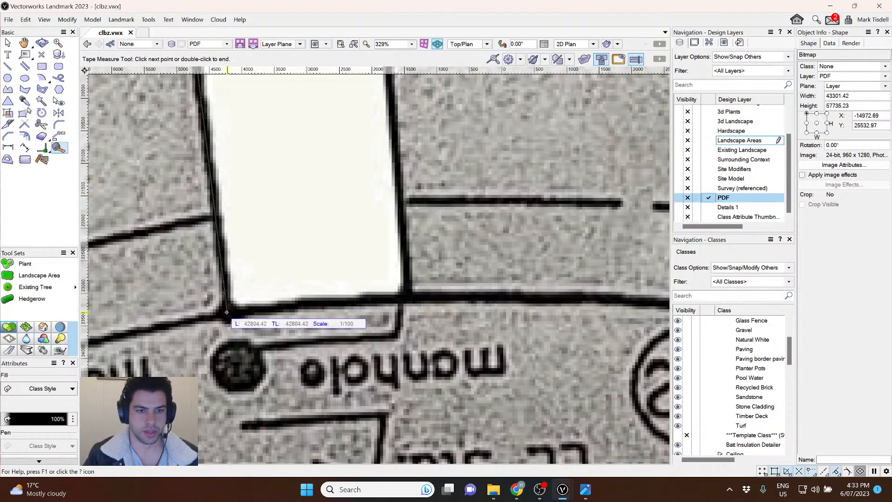
pyautogui.doubleClick(227, 312)
# Measure the 118.18' boundary between its two iron rod corners with the Tape Measure, and repeat the measurement to double-check it.
pyautogui.scroll(-10, 226, 312)
pyautogui.moveTo(381, 195)
pyautogui.mouseDown(button='middle')
pyautogui.moveTo(406, 151)
pyautogui.moveTo(431, 197)
pyautogui.mouseUp(button='middle')
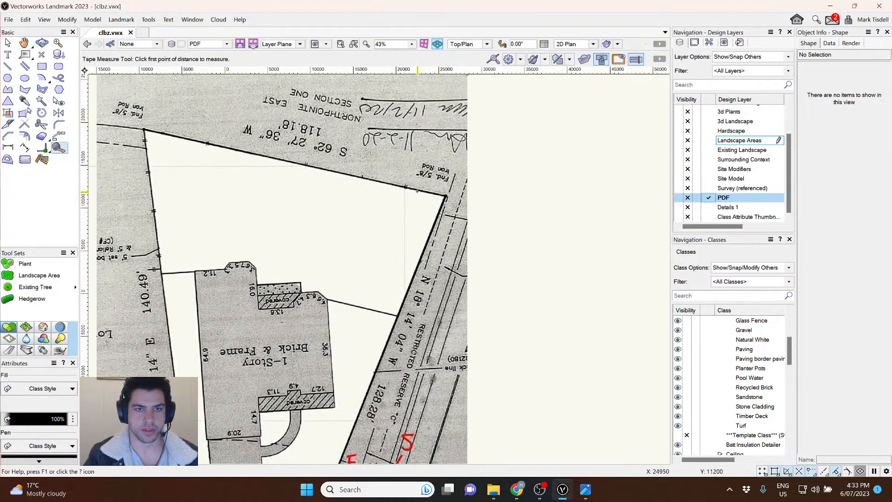
pyautogui.click(145, 129)
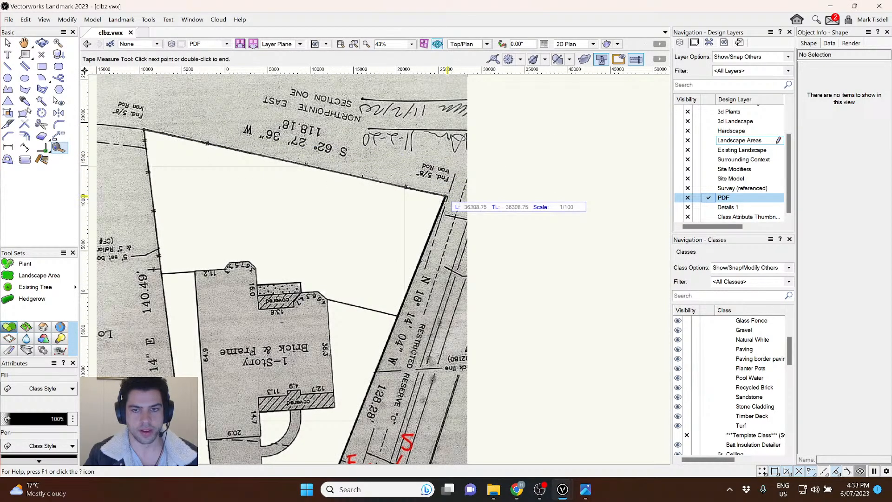
pyautogui.doubleClick(445, 198)
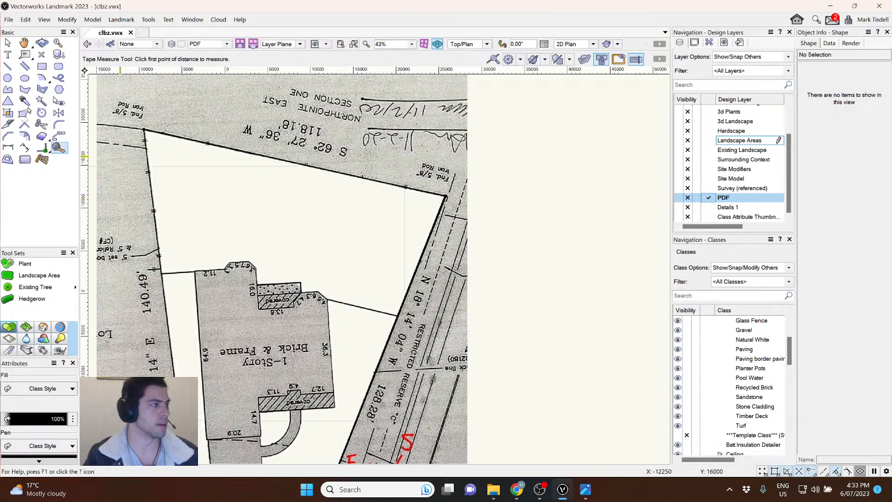
pyautogui.hotkey('alt', 'Tab')
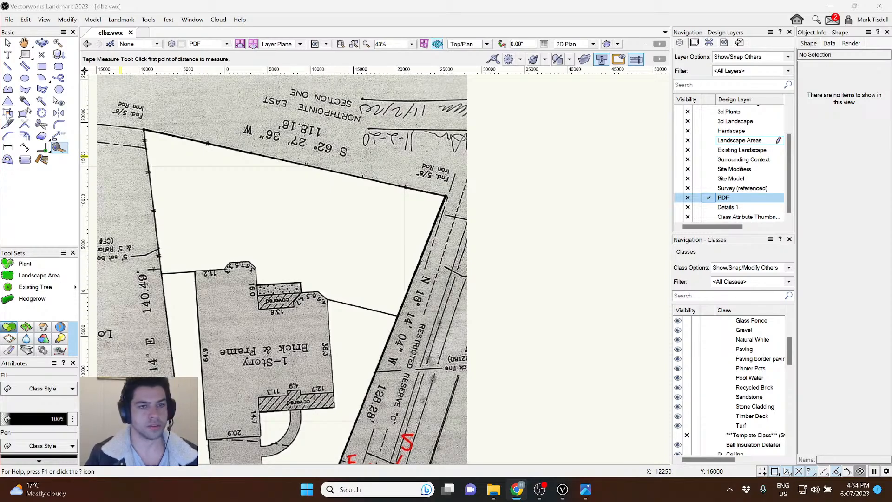
pyautogui.hotkey('alt', 'Tab')
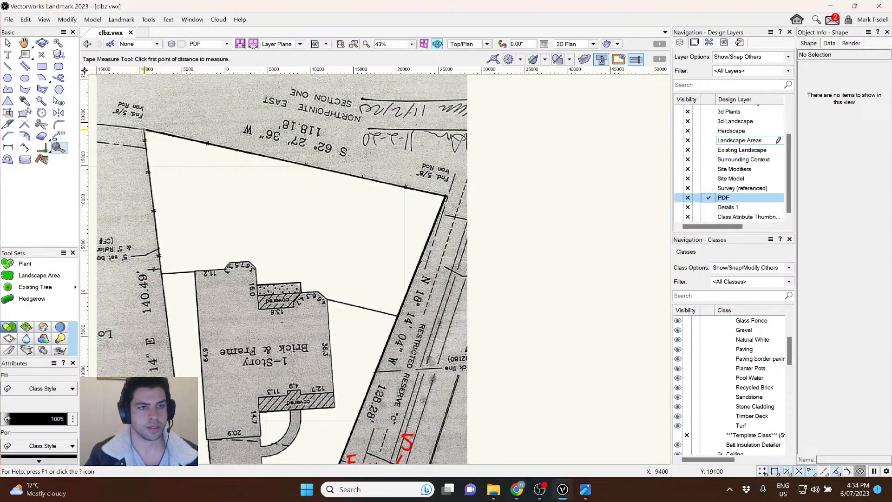
pyautogui.scroll(2, 144, 130)
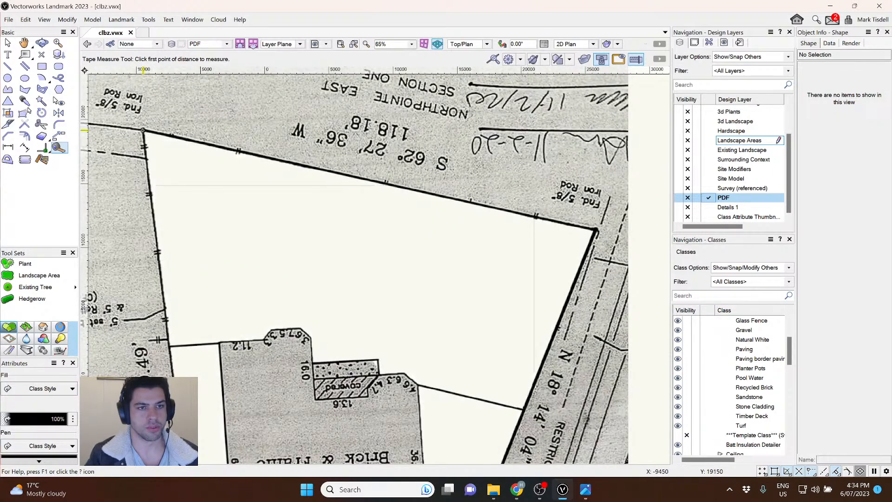
pyautogui.click(144, 129)
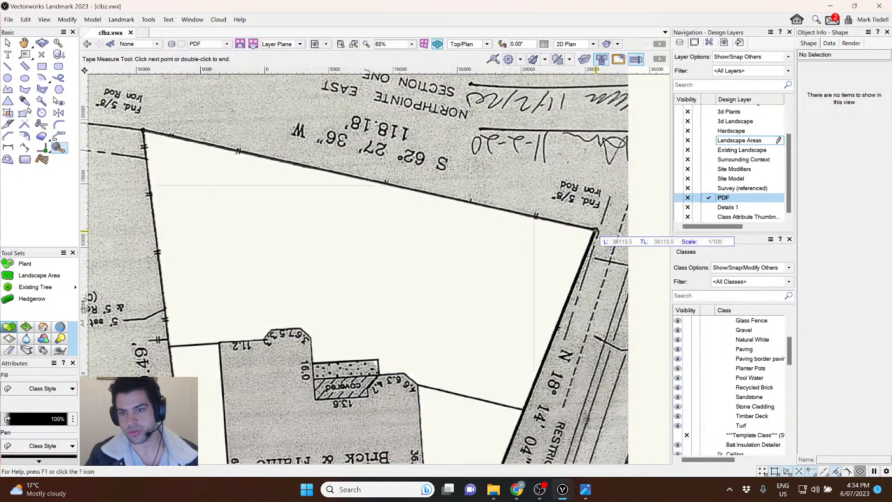
pyautogui.doubleClick(596, 231)
# Move the survey bitmap so the house plan sits closer to the centre of the page area, and deselect it.
pyautogui.scroll(-5, 330, 226)
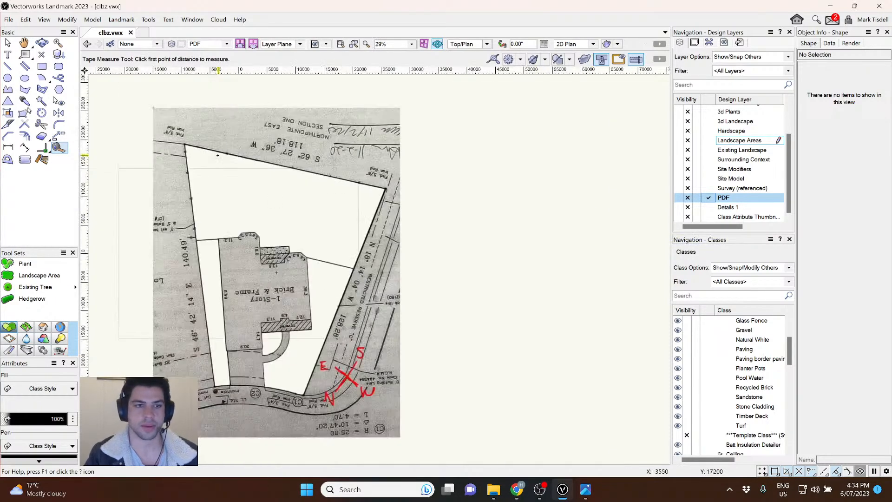
pyautogui.scroll(2, 321, 229)
pyautogui.press('x')
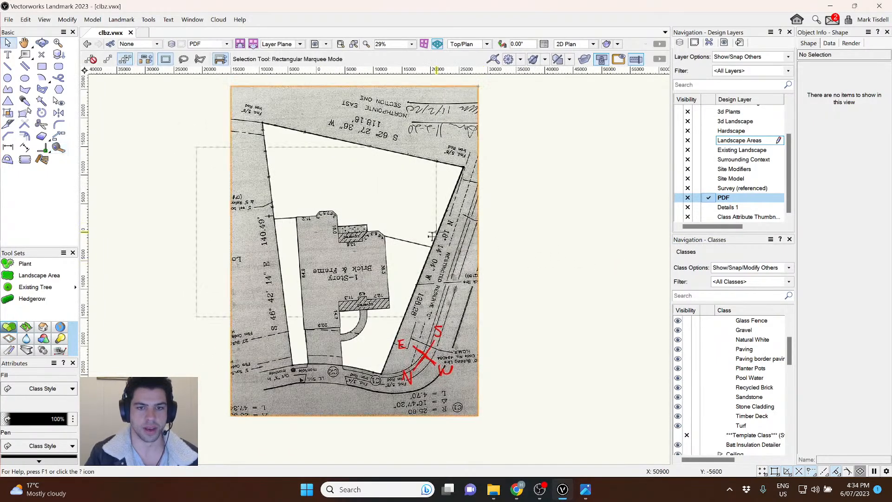
pyautogui.click(327, 230)
pyautogui.click(510, 212)
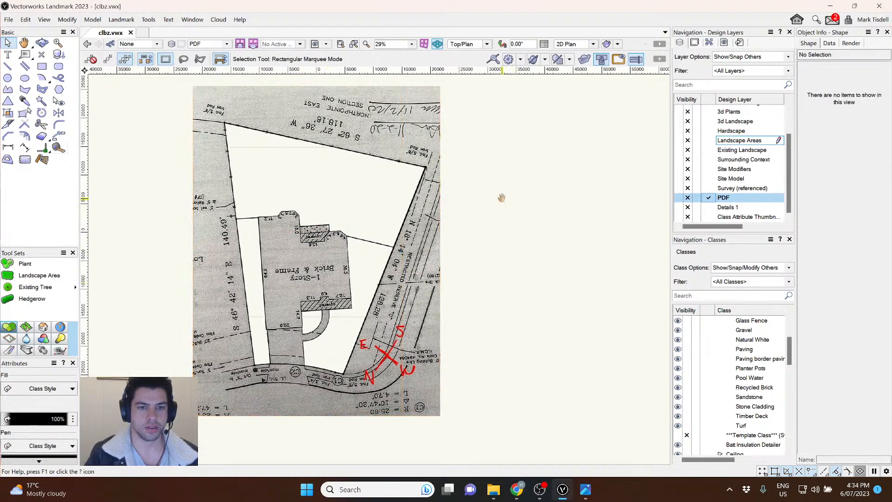
pyautogui.moveTo(500, 197); pyautogui.dragTo(515, 225, button='middle')
pyautogui.click(344, 301)
pyautogui.moveTo(344, 301); pyautogui.dragTo(346, 289)
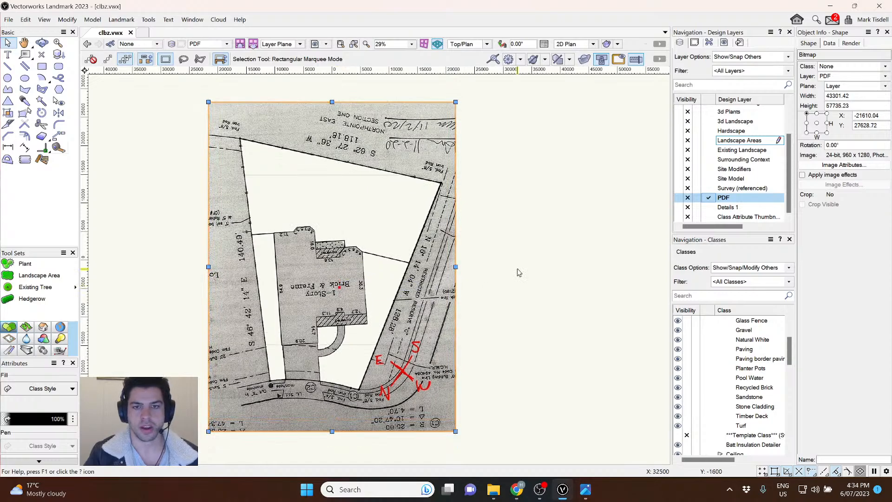
pyautogui.click(515, 273)
# Select the survey bitmap and reduce the opacity of the PDF design layer to 66%.
pyautogui.click(347, 239)
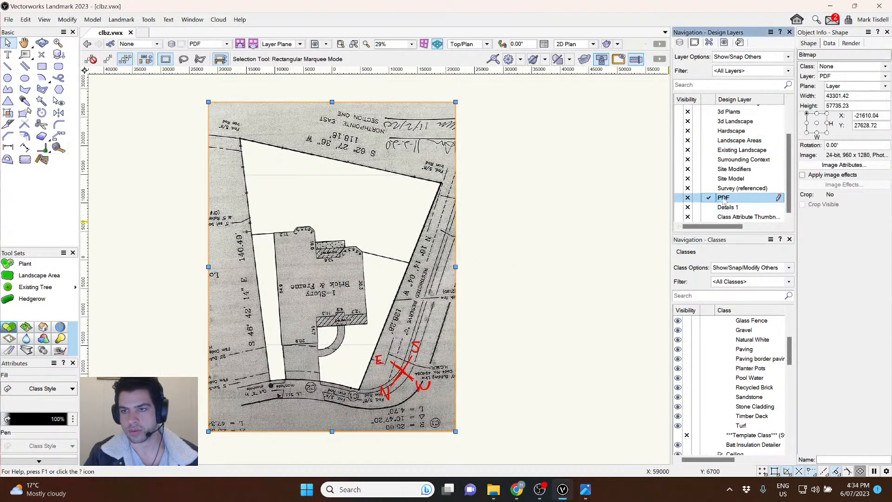
pyautogui.rightClick(723, 198)
pyautogui.click(739, 217)
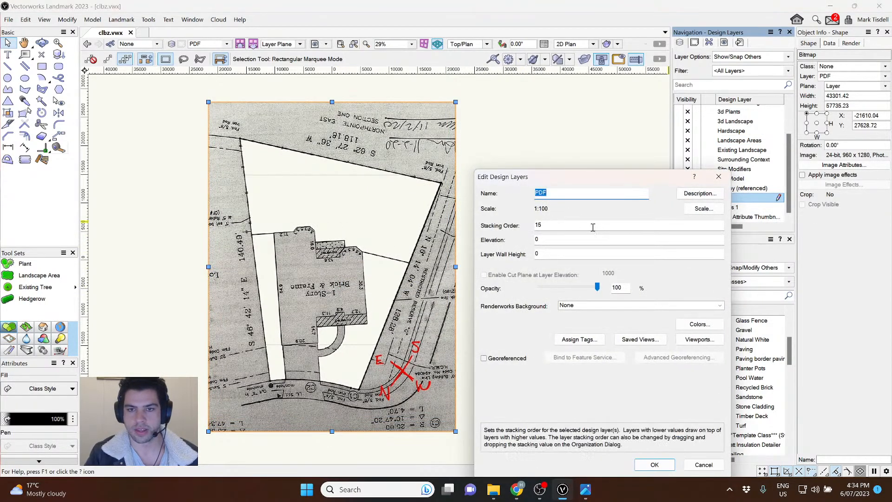
pyautogui.moveTo(597, 288); pyautogui.dragTo(578, 291)
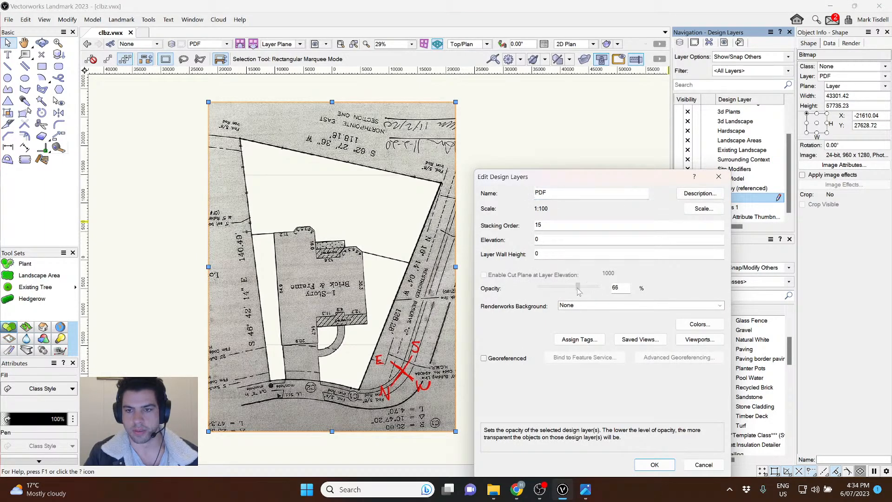
pyautogui.click(654, 465)
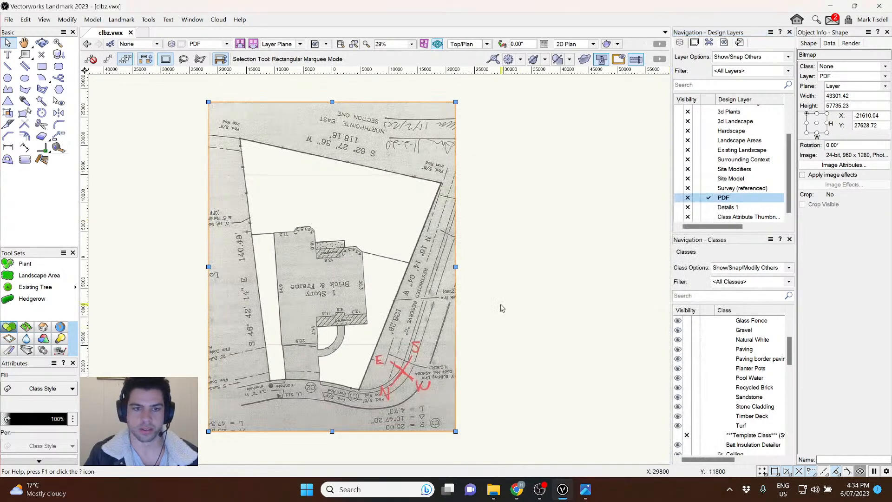
# Set the opacity of the PDF design layer to 50%.
pyautogui.rightClick(734, 197)
pyautogui.click(771, 212)
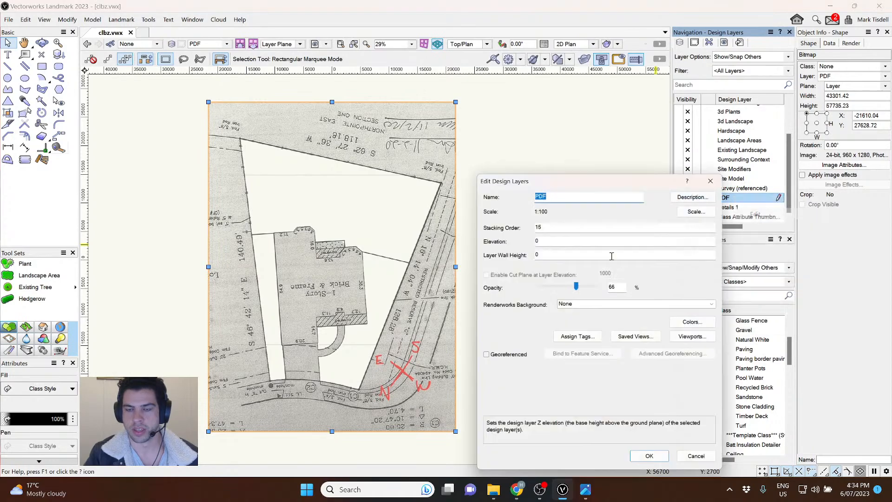
pyautogui.doubleClick(615, 287)
pyautogui.write('50')
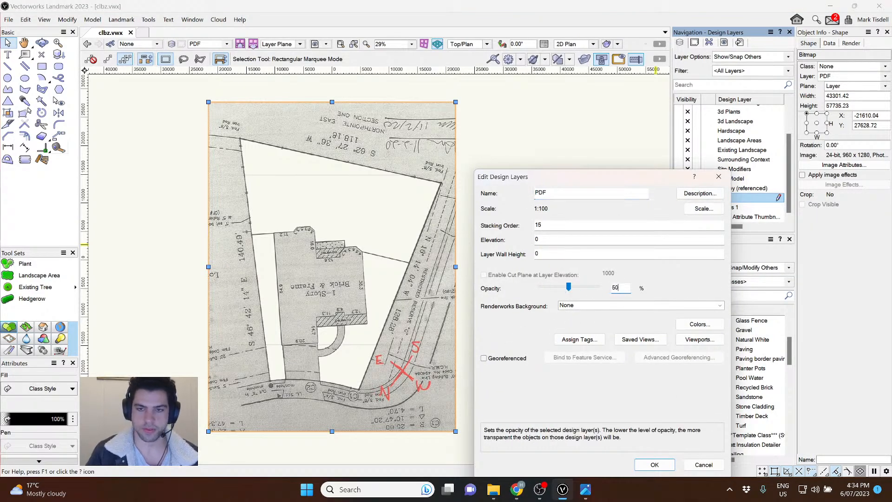
pyautogui.press('Return')
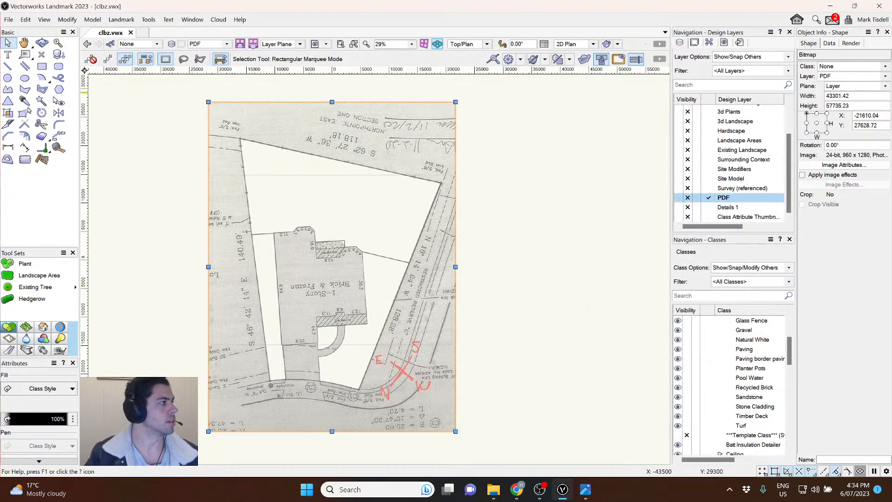
# Shift the faded survey bitmap slightly to the left over the page area and deselect it.
pyautogui.hotkey('alt', 'Tab')
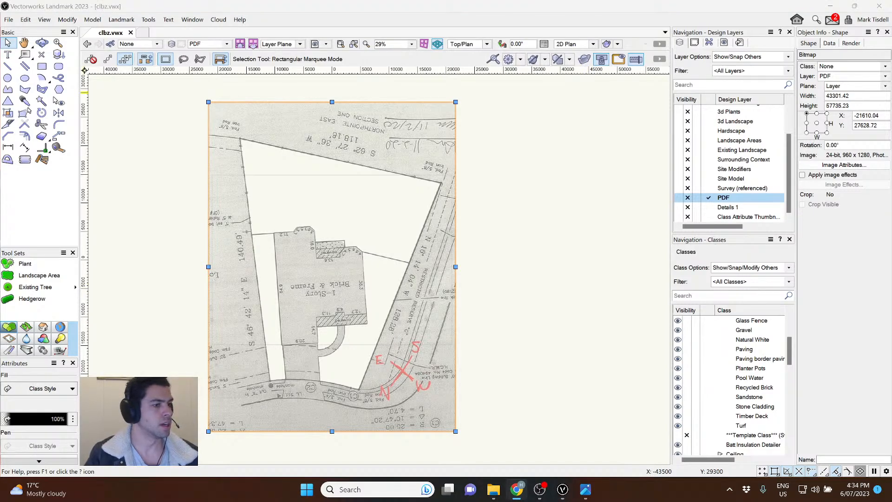
pyautogui.click(537, 247)
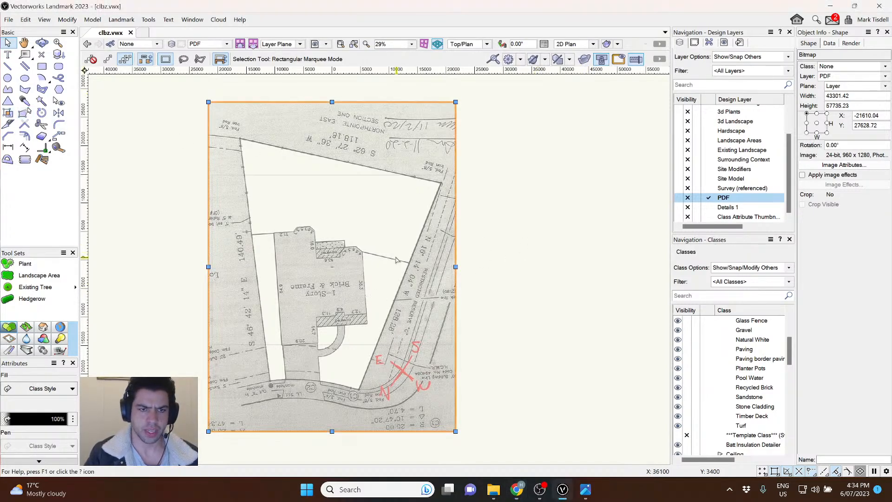
pyautogui.moveTo(393, 258); pyautogui.dragTo(426, 237, button='middle')
pyautogui.moveTo(369, 223); pyautogui.dragTo(361, 223)
pyautogui.click(557, 211)
# Make Site Plan the active design layer and turn on the visibility of the PDF and Site Plan layers.
pyautogui.scroll(2, 715, 177)
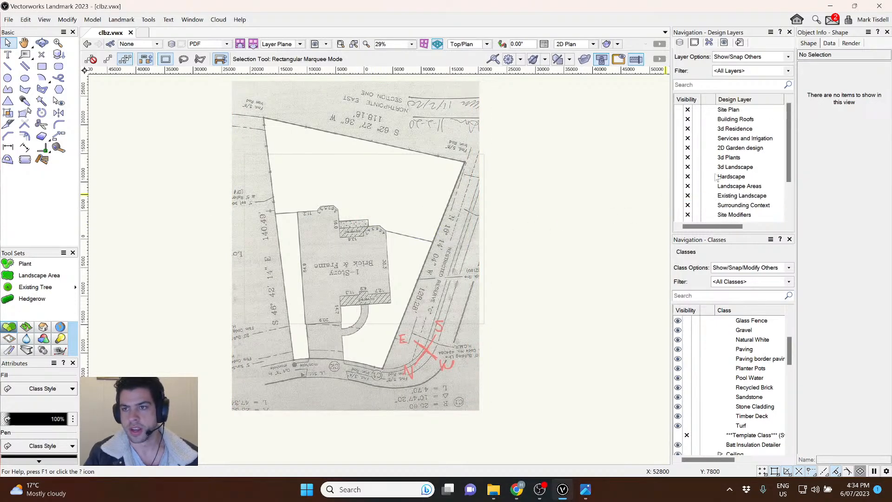
pyautogui.click(708, 109)
pyautogui.scroll(-2, 705, 212)
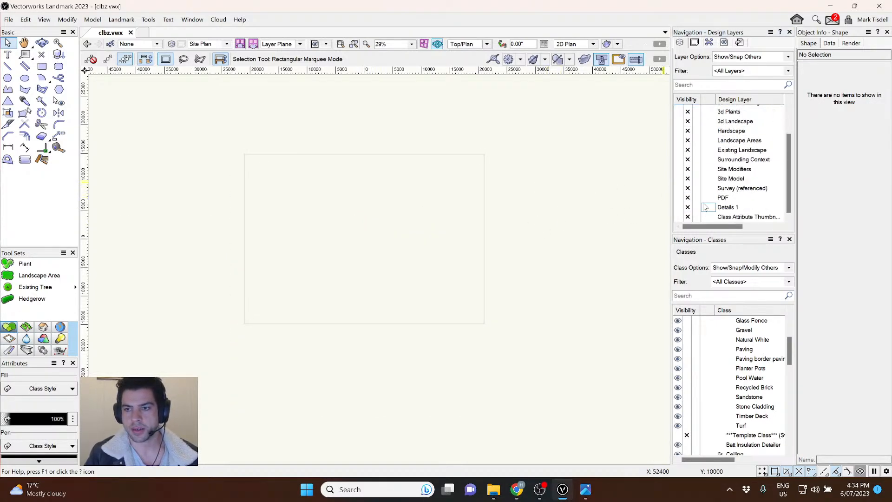
pyautogui.click(681, 200)
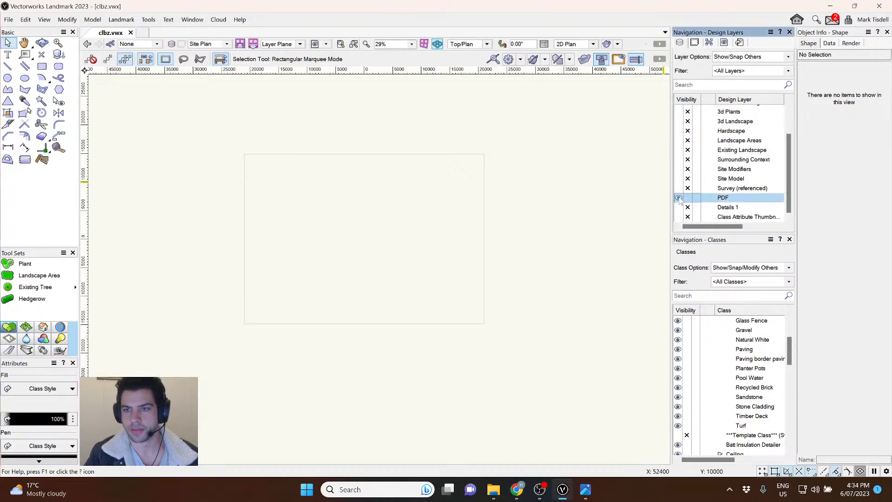
pyautogui.scroll(2, 681, 195)
pyautogui.click(679, 110)
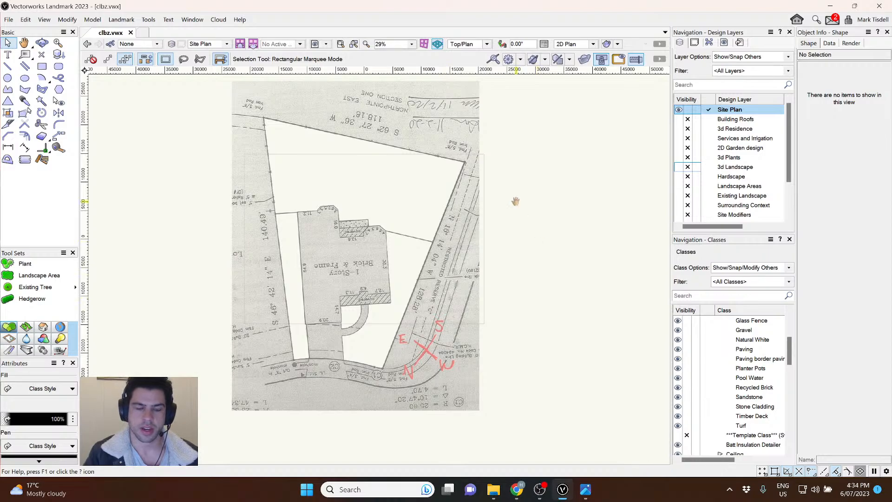
pyautogui.moveTo(514, 198); pyautogui.dragTo(512, 217, button='middle')
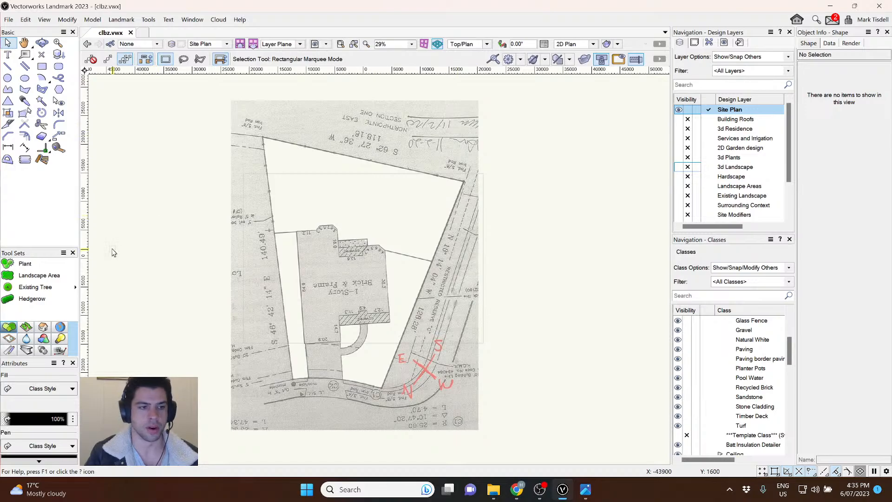
pyautogui.click(25, 326)
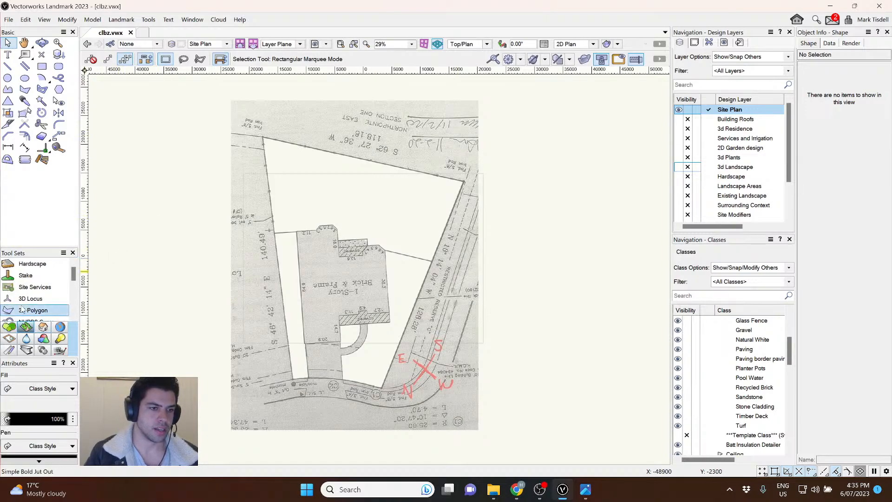
pyautogui.scroll(-5, 22, 309)
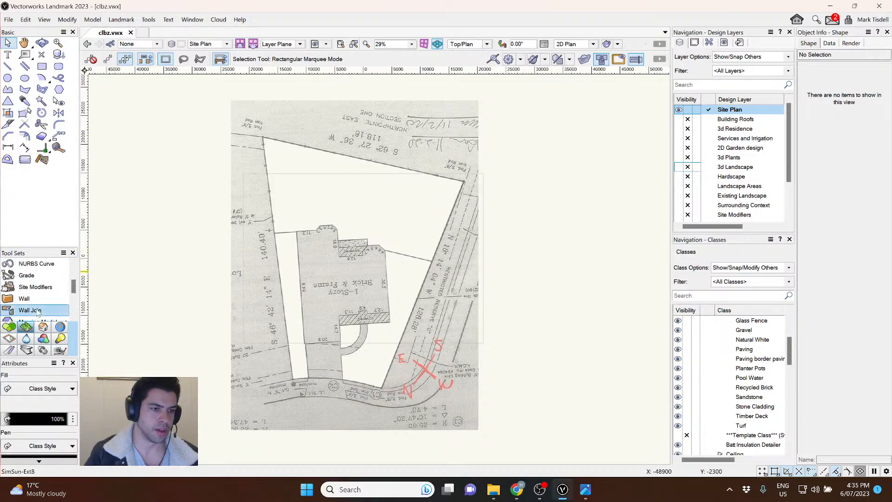
pyautogui.scroll(-3, 37, 312)
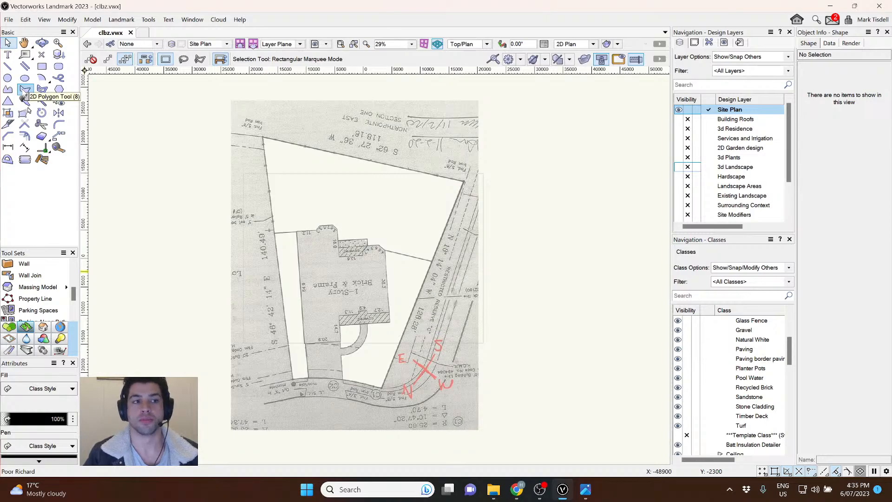
pyautogui.click(25, 90)
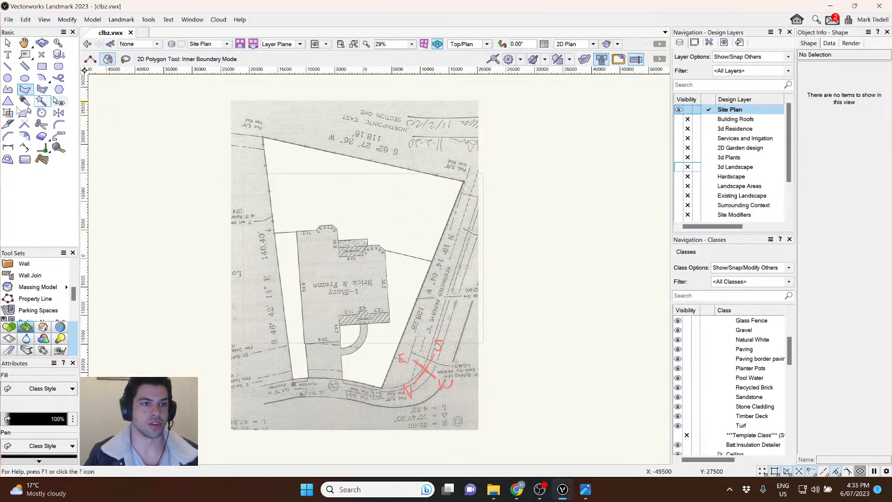
pyautogui.click(7, 90)
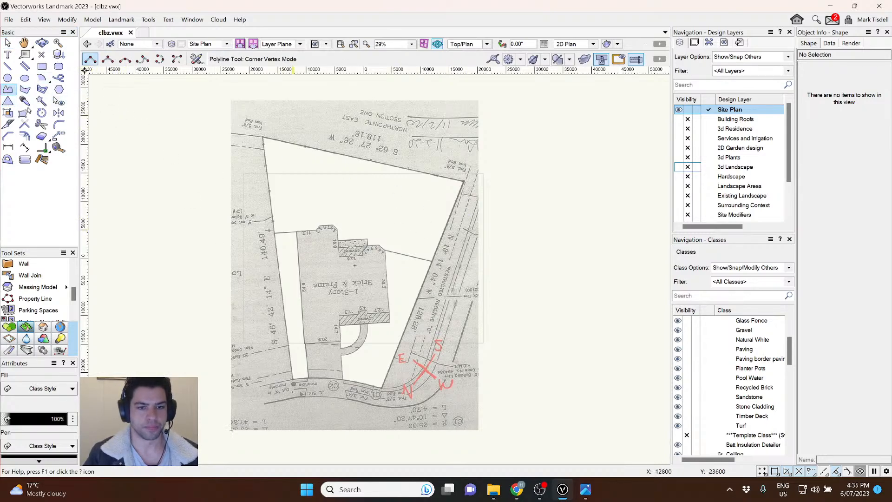
pyautogui.scroll(7, 293, 391)
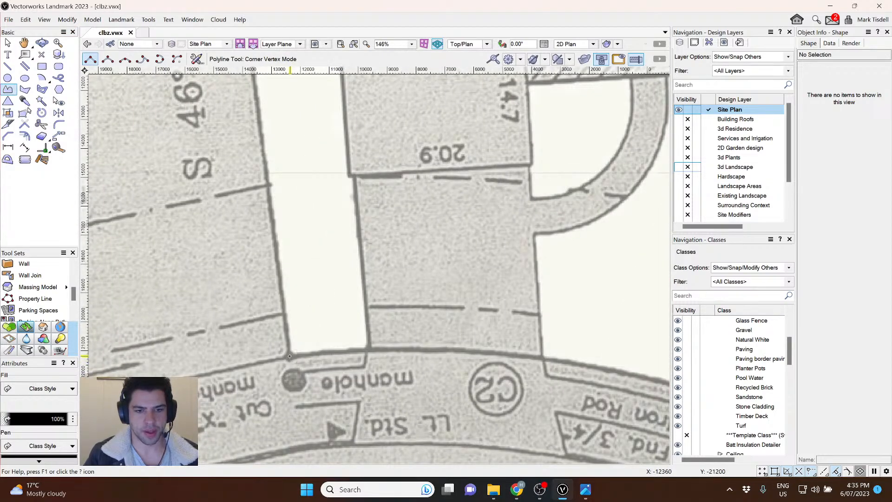
pyautogui.click(289, 357)
pyautogui.scroll(-5, 293, 355)
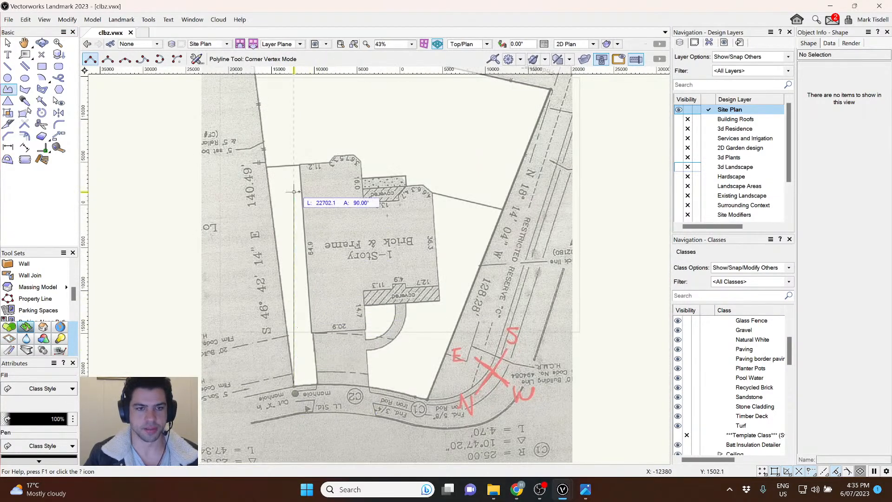
pyautogui.moveTo(295, 184); pyautogui.dragTo(325, 331, button='middle')
pyautogui.scroll(6, 280, 191)
pyautogui.scroll(-2, 279, 140)
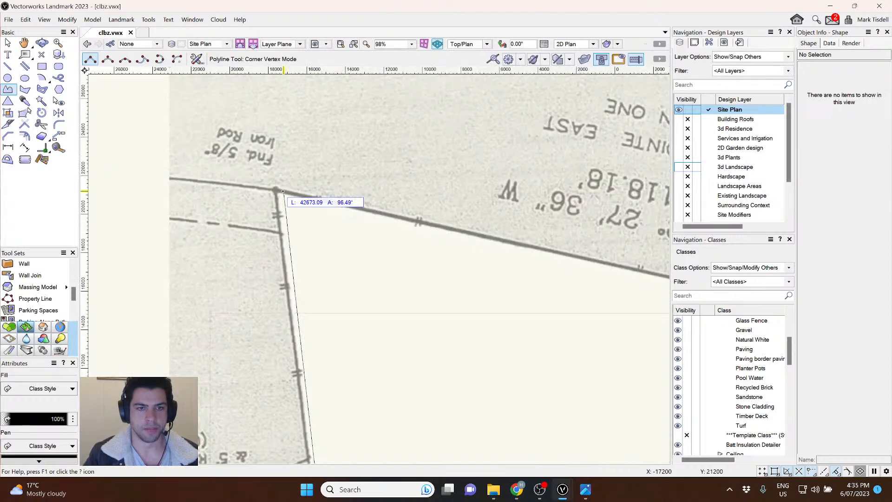
pyautogui.scroll(-2, 276, 189)
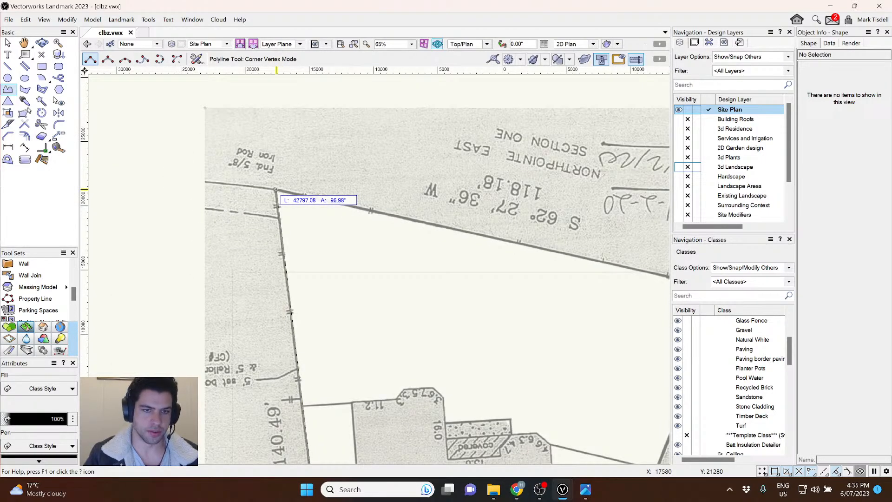
pyautogui.scroll(-2, 276, 189)
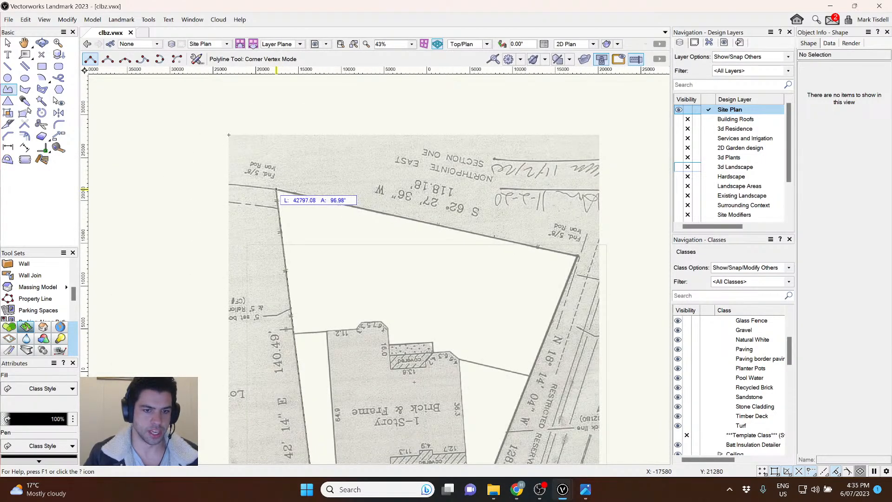
pyautogui.click(276, 189)
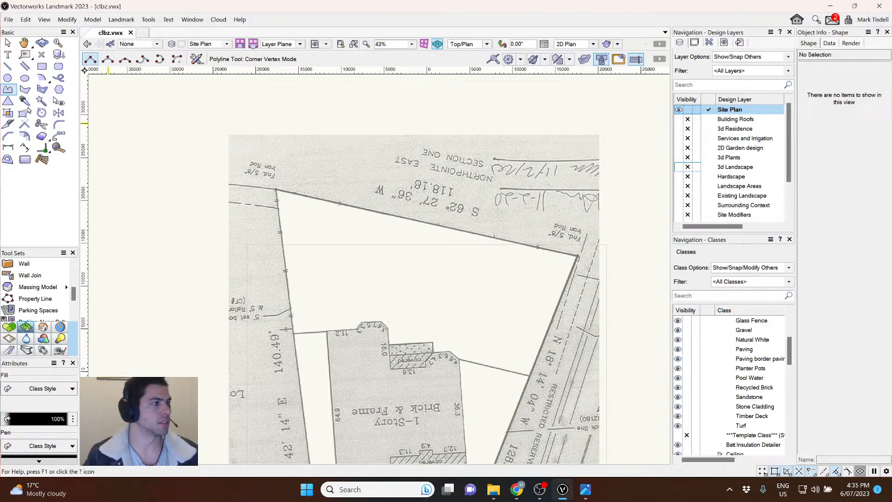
pyautogui.hotkey('alt', 'Tab')
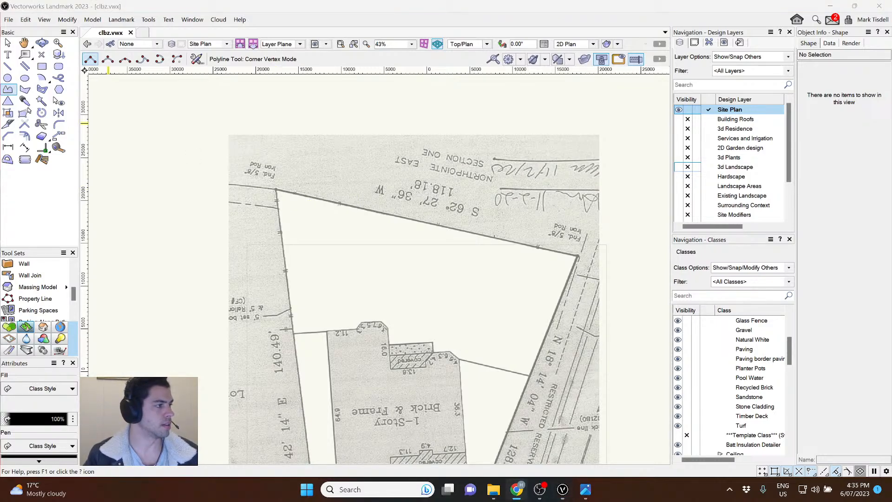
pyautogui.click(8, 66)
pyautogui.scroll(4, 271, 188)
pyautogui.scroll(2, 262, 192)
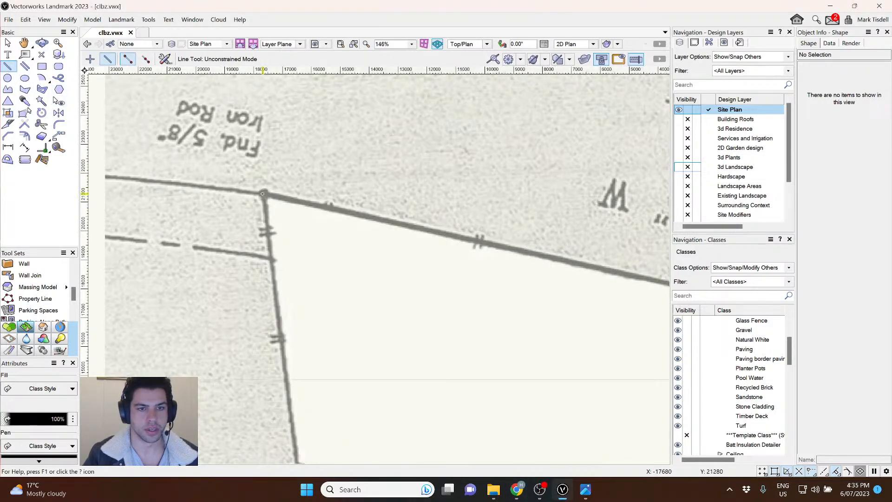
pyautogui.click(264, 193)
pyautogui.scroll(-4, 240, 186)
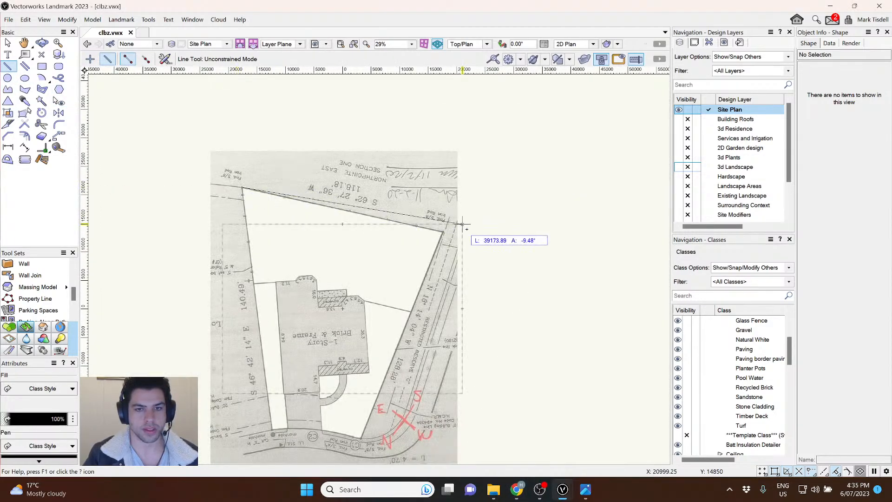
pyautogui.scroll(2, 444, 232)
pyautogui.click(446, 232)
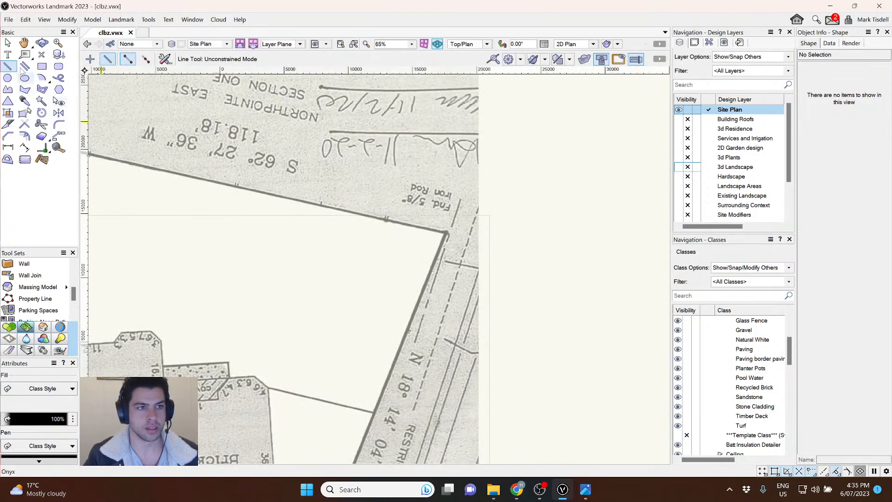
# Start a corner-vertex polyline at the iron rod beside the 140.49' line and trace the 118.18' boundary edge to its other end.
pyautogui.click(7, 89)
pyautogui.scroll(-4, 209, 155)
pyautogui.scroll(6, 209, 155)
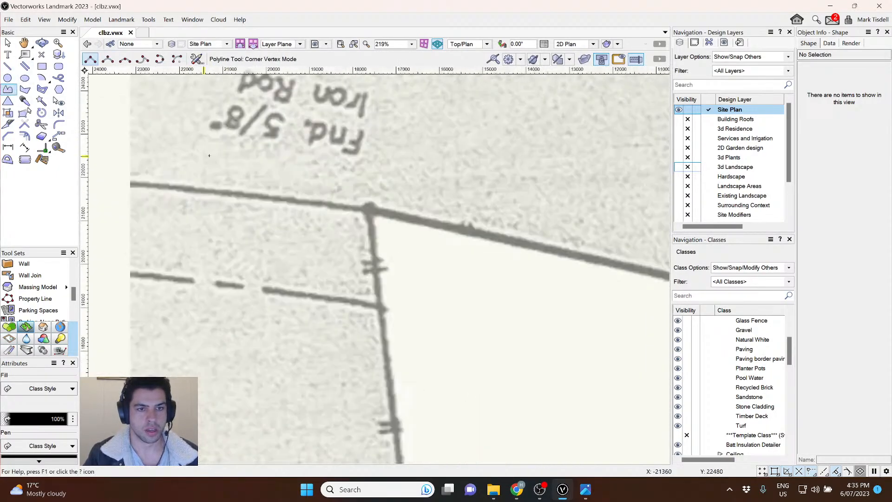
pyautogui.click(368, 207)
pyautogui.scroll(-4, 477, 229)
pyautogui.scroll(6, 420, 230)
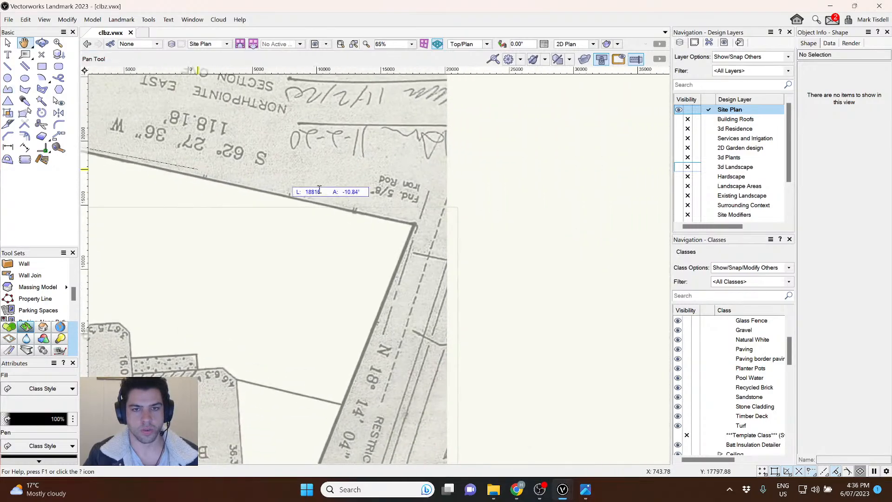
pyautogui.scroll(-2, 397, 214)
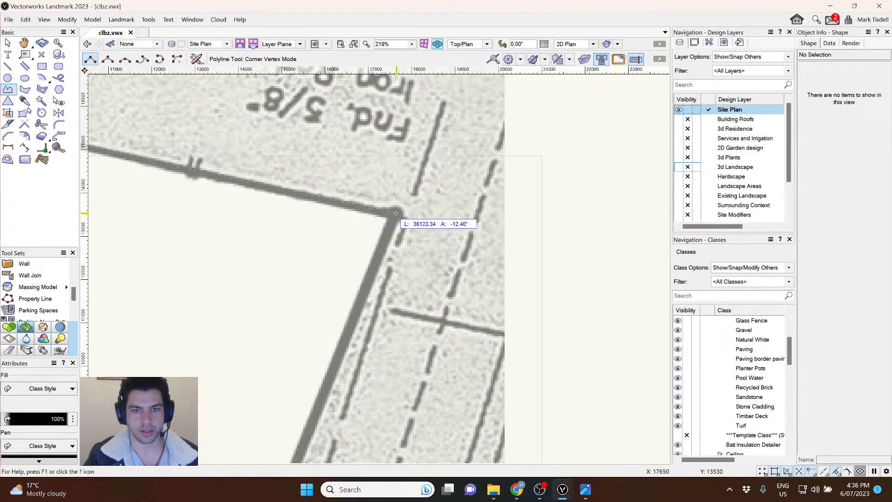
pyautogui.click(395, 214)
# Continue the polyline down the 128.28' edge, through the short C1 segment, and across the street frontage to the corner by the manhole.
pyautogui.scroll(-3, 394, 212)
pyautogui.moveTo(318, 365); pyautogui.dragTo(432, 113, button='middle')
pyautogui.scroll(4, 376, 262)
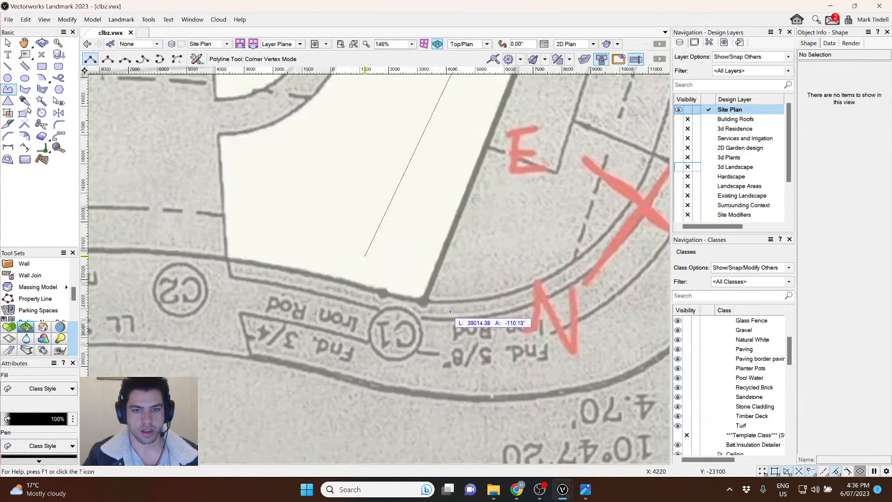
pyautogui.click(423, 301)
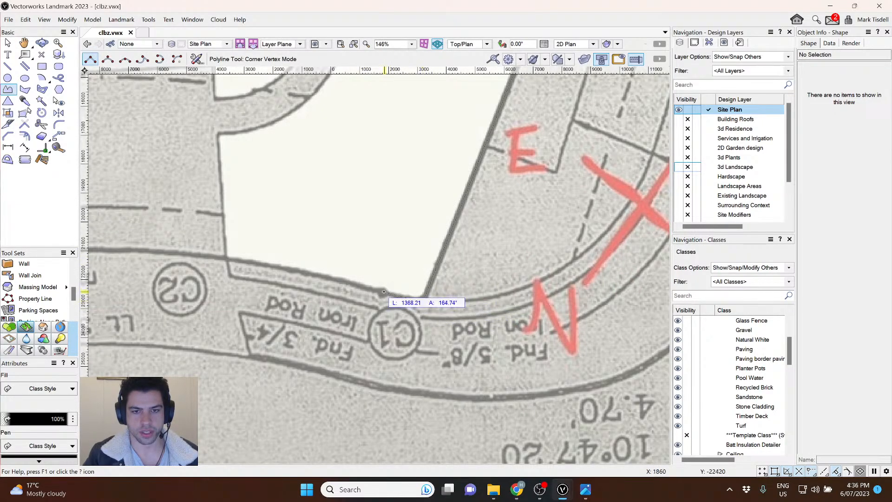
pyautogui.scroll(-4, 386, 294)
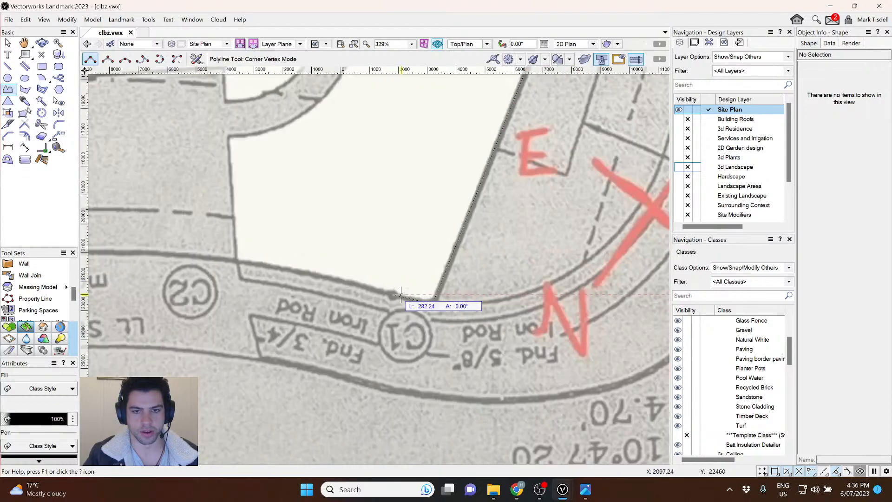
pyautogui.scroll(4, 220, 281)
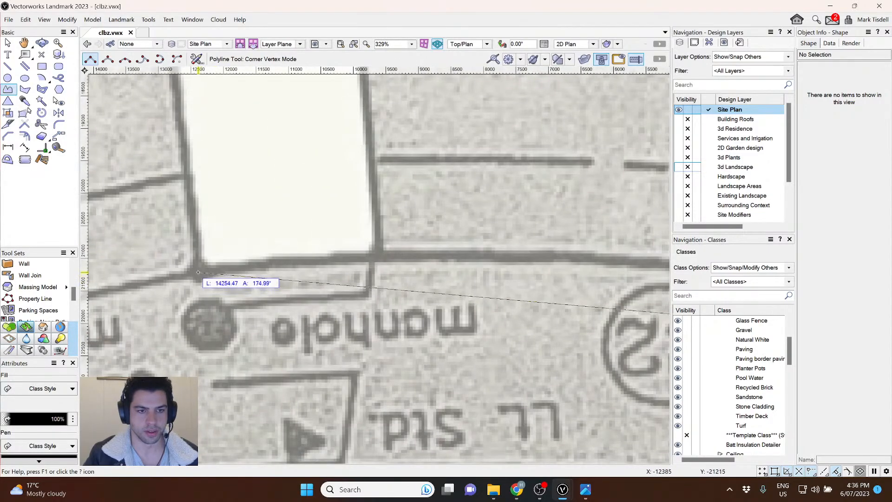
pyautogui.click(202, 273)
# Close the boundary polyline along the 140.49' edge at its starting corner.
pyautogui.scroll(-3, 218, 307)
pyautogui.scroll(-10, 218, 306)
pyautogui.scroll(7, 228, 195)
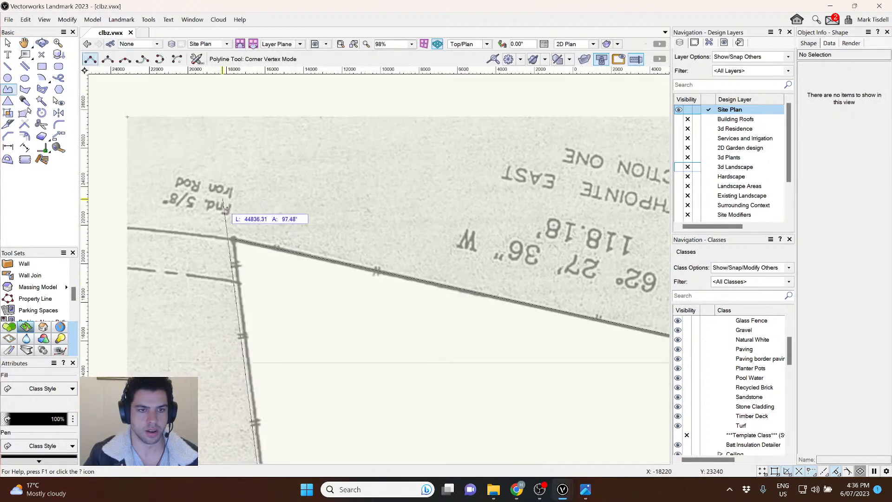
pyautogui.click(233, 239)
pyautogui.scroll(-4, 234, 238)
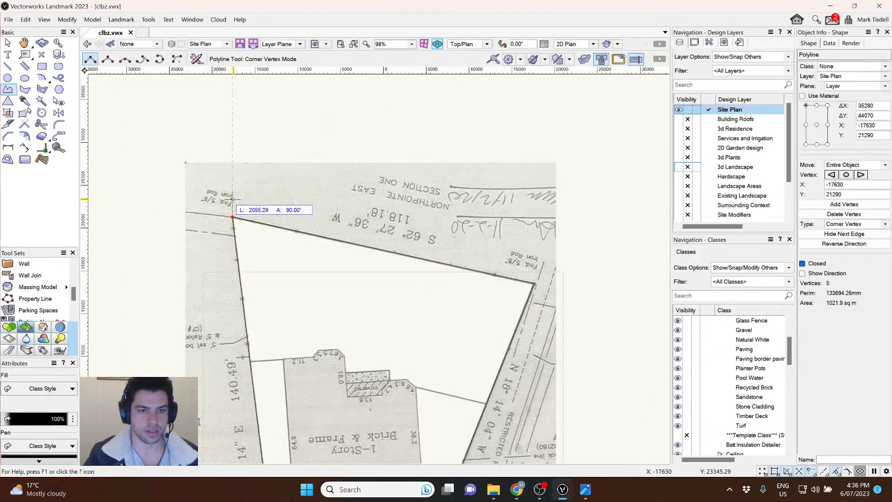
# Reshape the boundary polyline by adding a cubic spline vertex at the midpoint of the C2 street edge and pulling it onto the curved survey line.
pyautogui.press('x')
pyautogui.click(273, 228)
pyautogui.scroll(-2, 279, 232)
pyautogui.scroll(6, 442, 302)
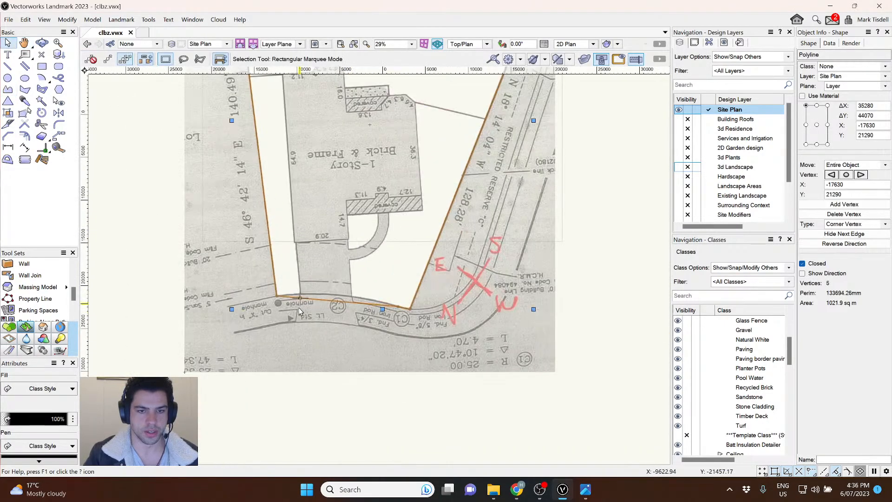
pyautogui.scroll(-3, 329, 209)
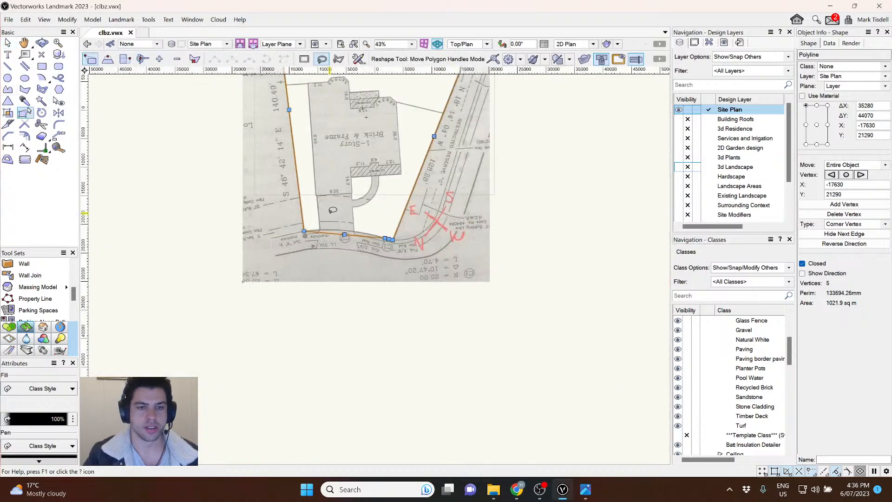
pyautogui.moveTo(352, 176); pyautogui.dragTo(324, 303, button='middle')
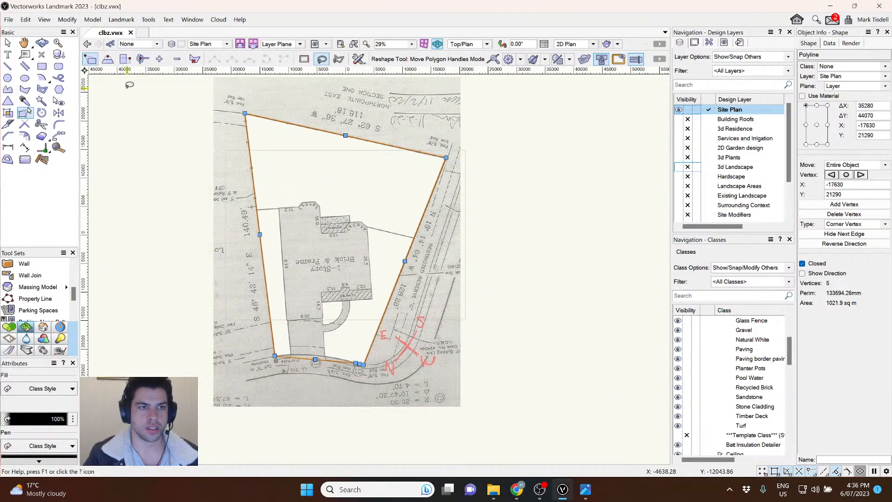
pyautogui.click(159, 59)
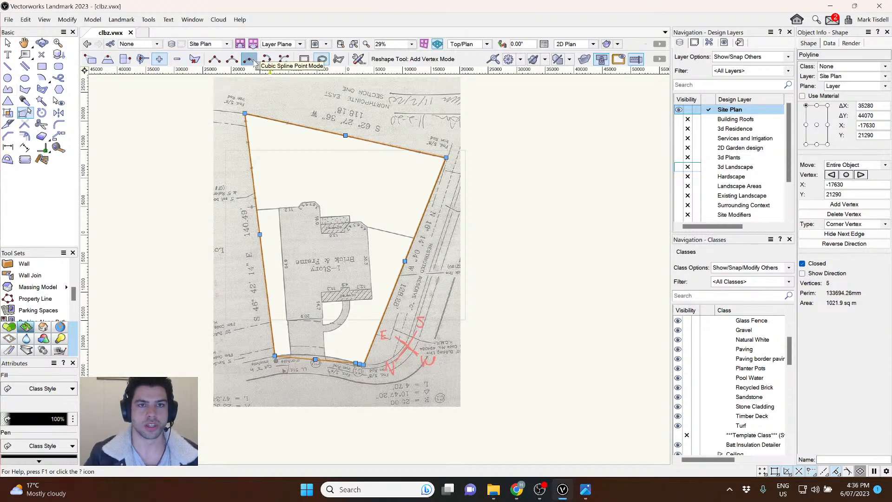
pyautogui.scroll(5, 320, 381)
pyautogui.scroll(-1, 302, 281)
pyautogui.moveTo(299, 282); pyautogui.dragTo(340, 348, button='middle')
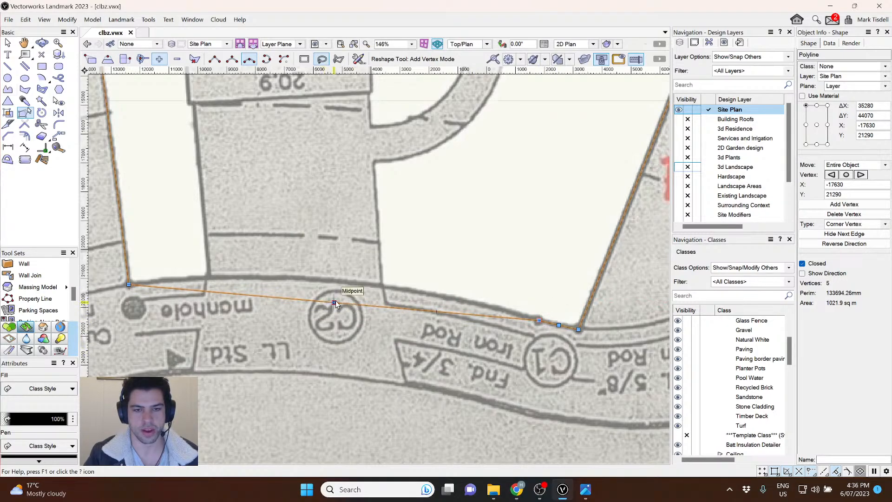
pyautogui.moveTo(334, 302); pyautogui.dragTo(336, 279)
pyautogui.scroll(-4, 324, 312)
pyautogui.moveTo(324, 222); pyautogui.dragTo(328, 265, button='middle')
pyautogui.press('x')
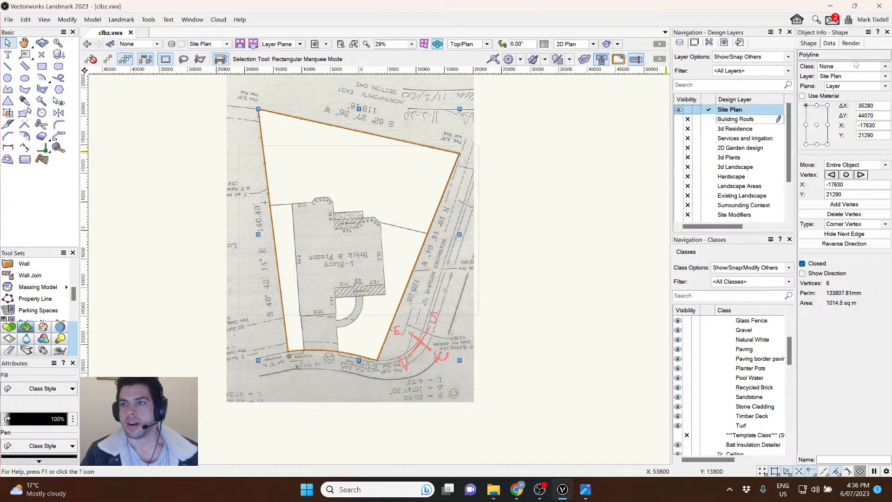
# Assign the boundary polyline to the Site-Boundary class and deselect it.
pyautogui.click(885, 68)
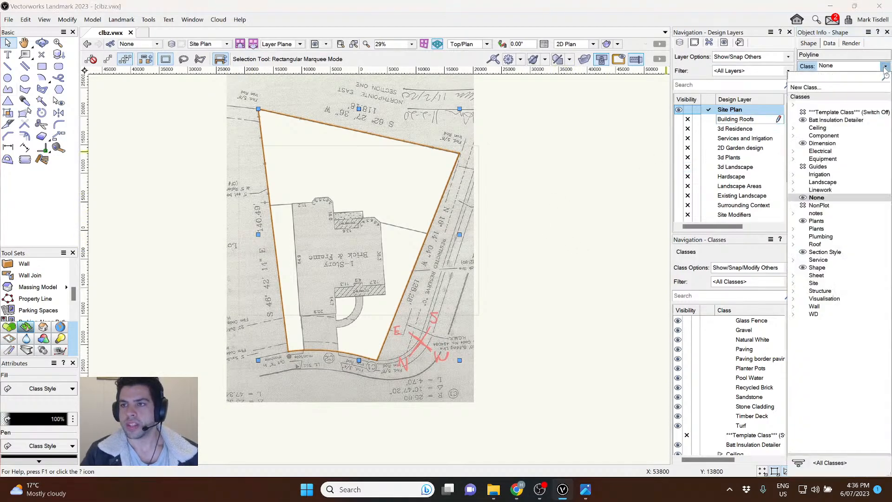
pyautogui.click(794, 284)
pyautogui.click(834, 301)
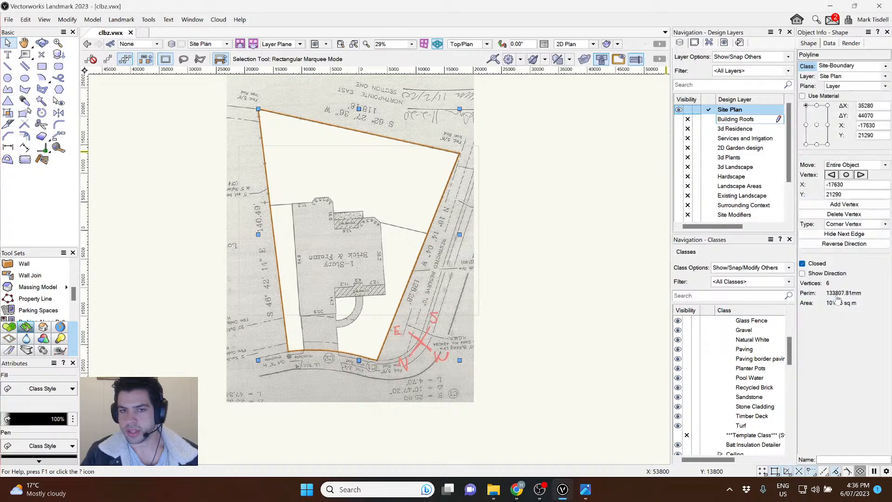
pyautogui.scroll(3, 350, 125)
pyautogui.press('Escape')
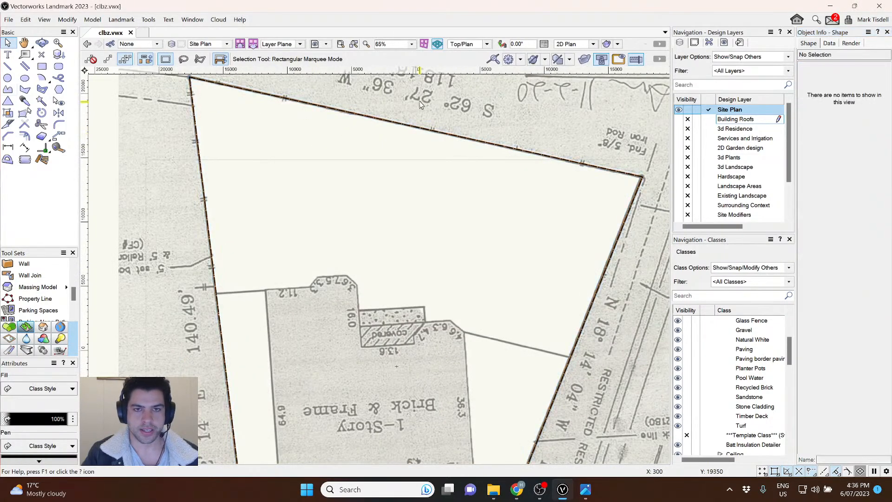
# Hide the PDF design layer to inspect the traced boundary on its own, and make the layer visible again.
pyautogui.scroll(-2, 420, 104)
pyautogui.scroll(-3, 729, 162)
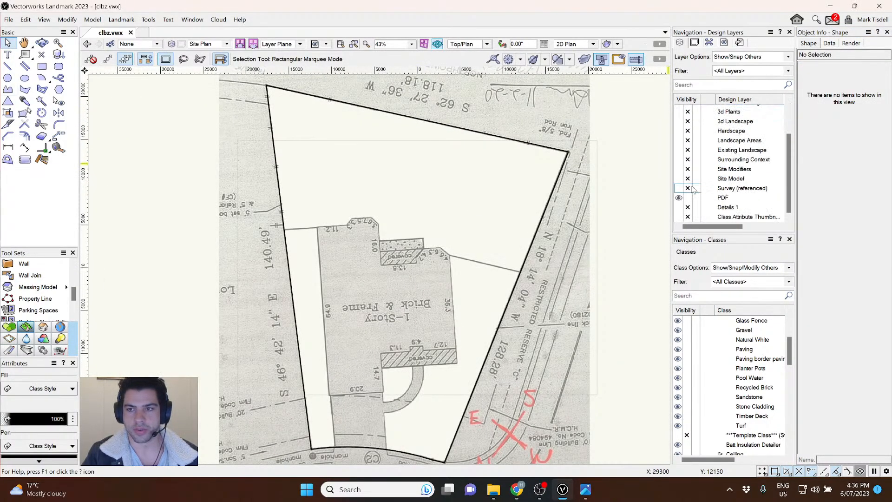
pyautogui.click(688, 198)
pyautogui.scroll(3, 464, 104)
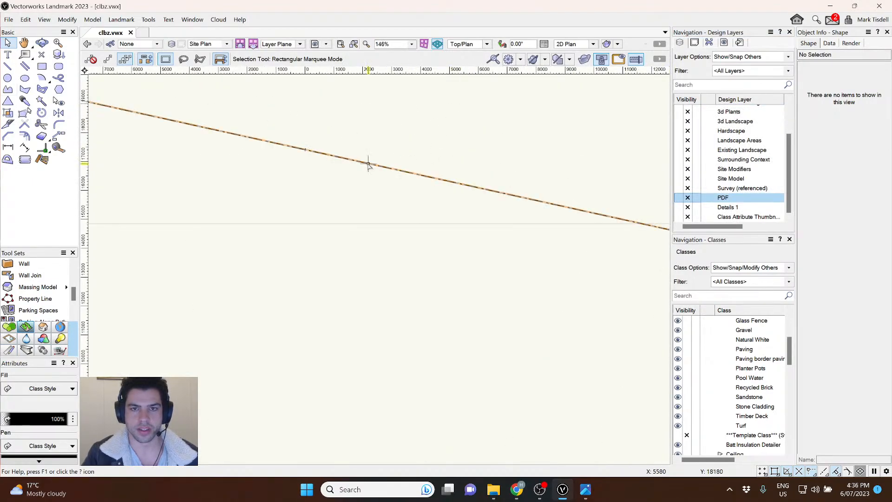
pyautogui.scroll(-4, 367, 159)
pyautogui.moveTo(414, 258); pyautogui.dragTo(415, 250, button='middle')
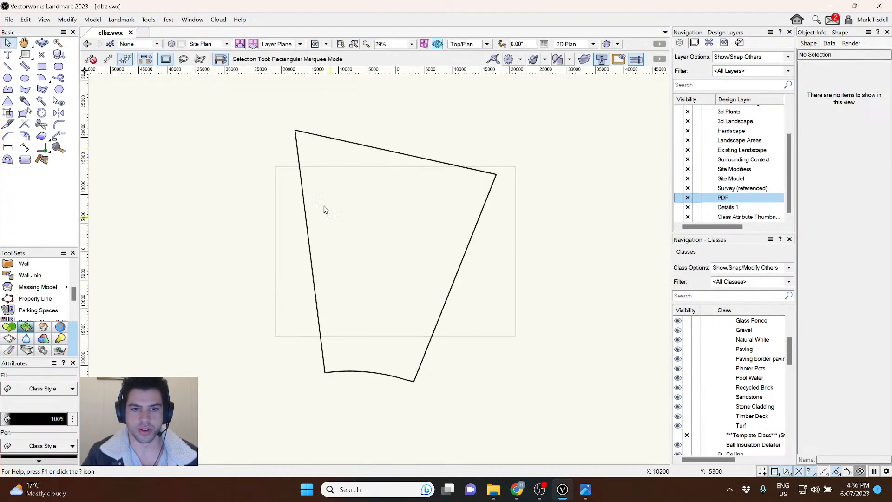
pyautogui.click(675, 198)
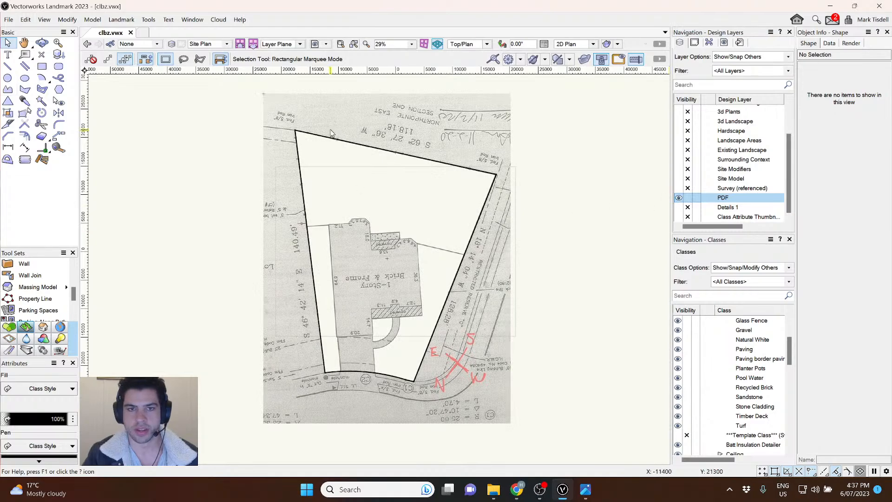
pyautogui.scroll(3, 326, 135)
pyautogui.moveTo(200, 78); pyautogui.dragTo(261, 170, button='middle')
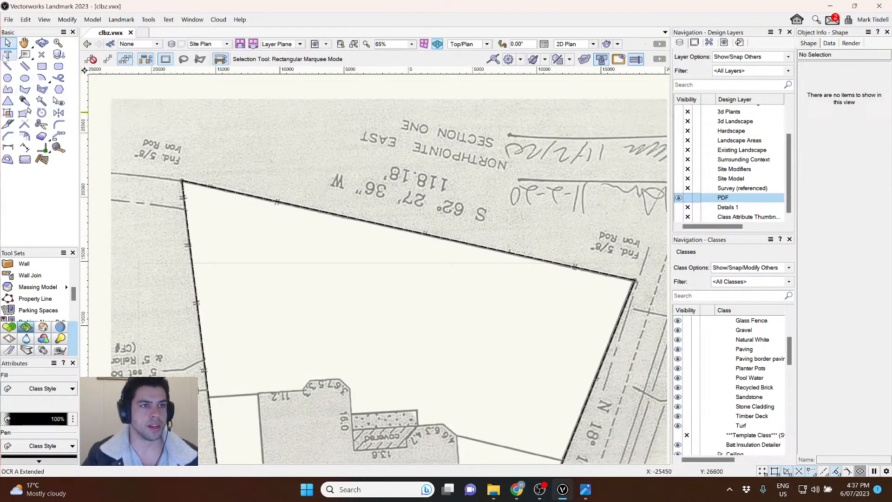
# Add a "BDY 118.18'" text label above the 118.18' boundary edge and assign it to the Site-BDY TXT class.
pyautogui.click(7, 55)
pyautogui.click(377, 167)
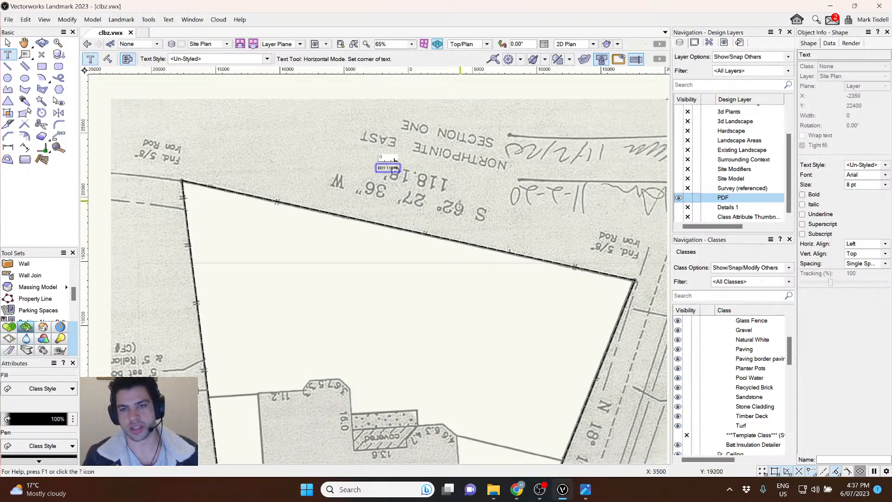
pyautogui.press('Escape')
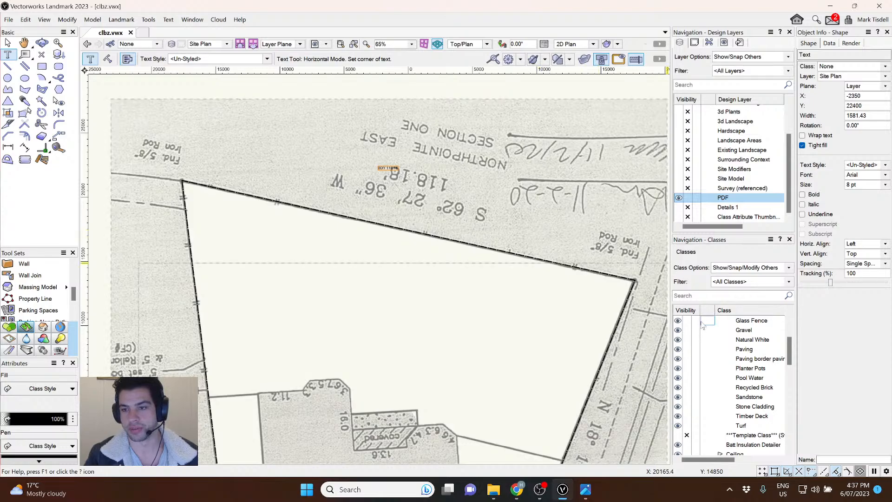
pyautogui.click(850, 67)
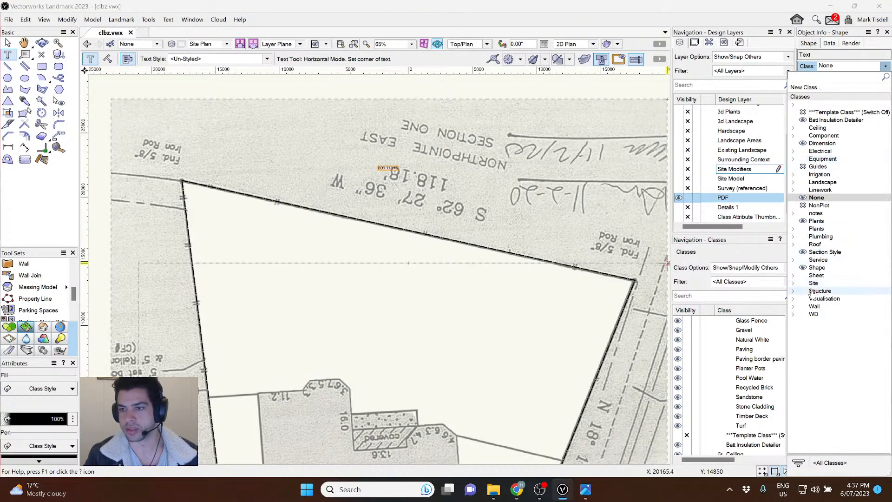
pyautogui.click(794, 283)
pyautogui.click(832, 290)
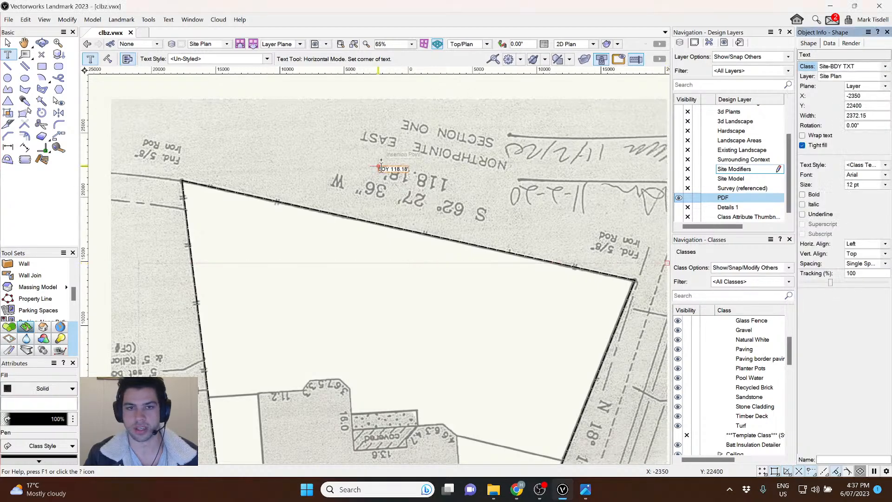
# Move the BDY 118.18' label down onto the middle of the 118.18' boundary edge.
pyautogui.scroll(-1, 385, 159)
pyautogui.press('x')
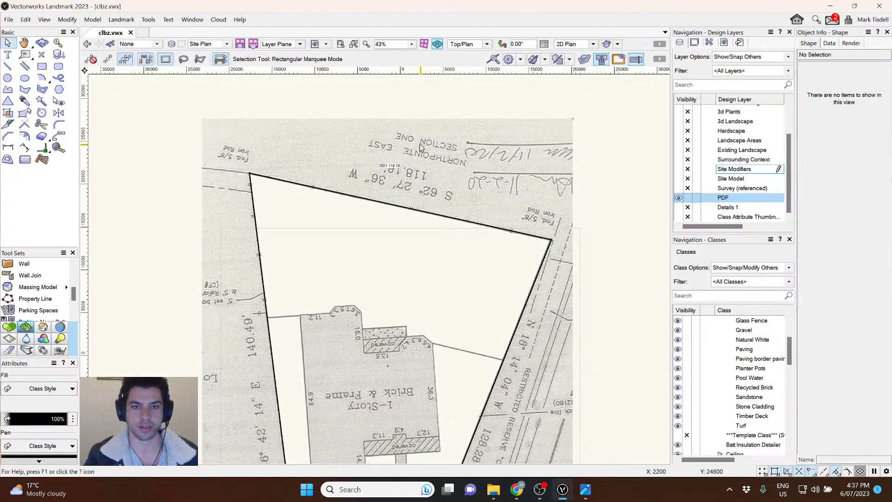
pyautogui.click(390, 166)
pyautogui.scroll(2, 388, 172)
pyautogui.scroll(1, 389, 174)
pyautogui.moveTo(408, 149); pyautogui.dragTo(444, 281)
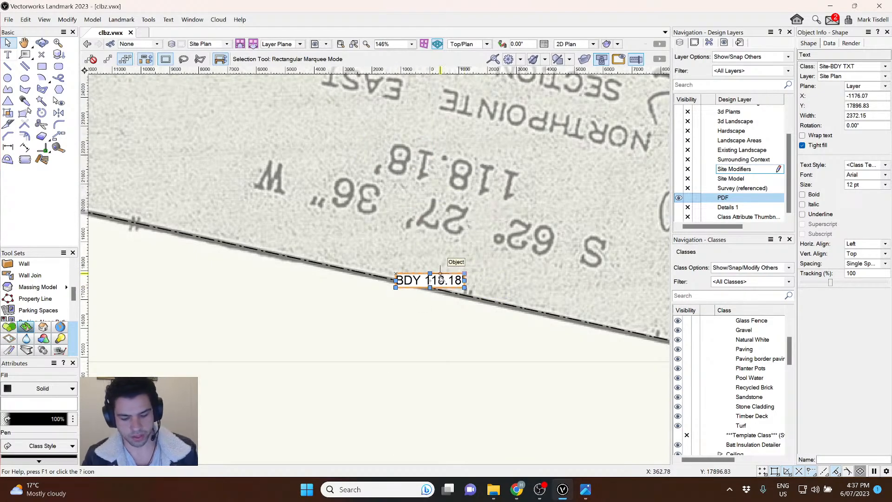
# Rotate the BDY 118.18' label parallel to its boundary edge and nudge it just above the line.
pyautogui.press('r')
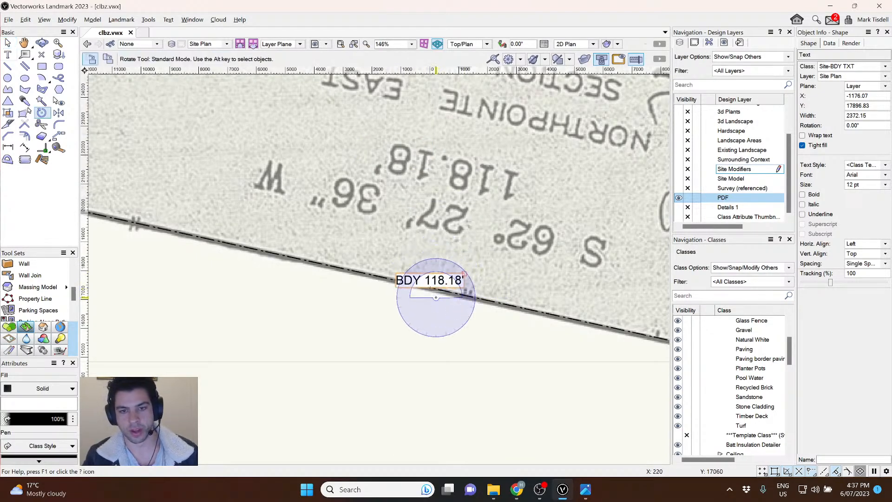
pyautogui.click(431, 287)
pyautogui.click(465, 287)
pyautogui.click(477, 298)
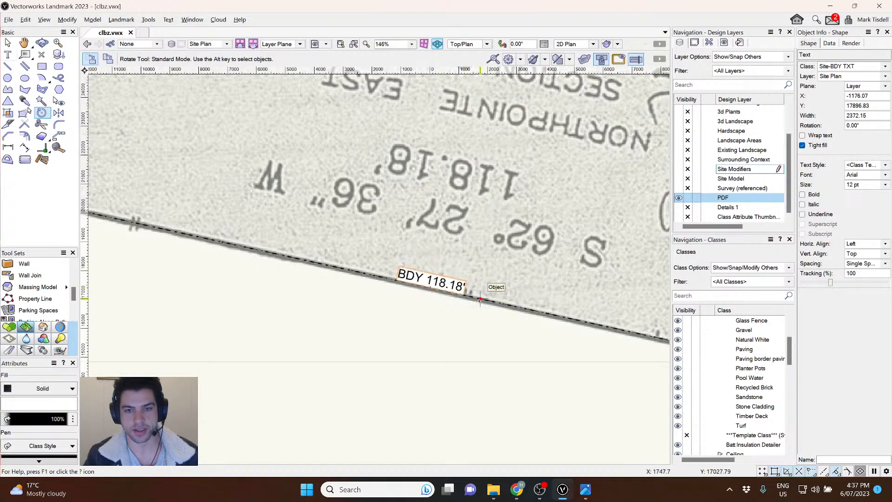
pyautogui.press('x')
pyautogui.moveTo(430, 286); pyautogui.dragTo(433, 276)
# Copy the BDY 118.18' label to the 128.28' boundary edge and rotate the copy roughly along that edge.
pyautogui.scroll(-4, 433, 242)
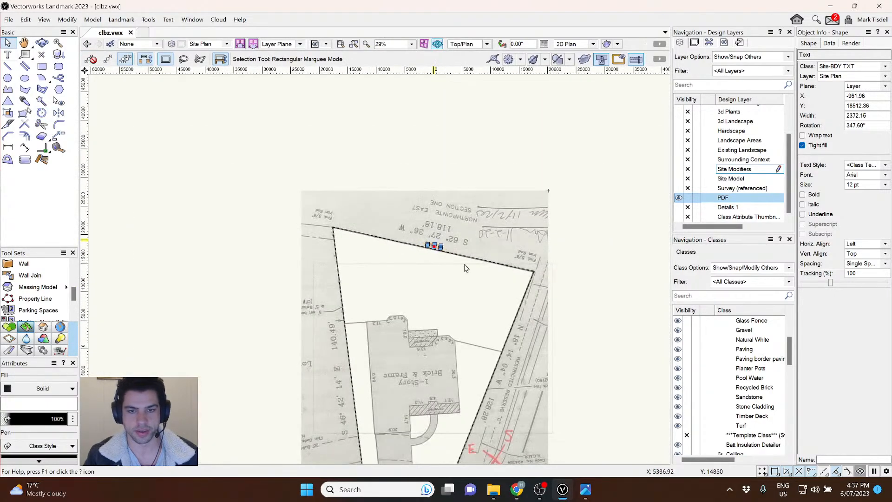
pyautogui.moveTo(468, 283); pyautogui.dragTo(401, 207, button='middle')
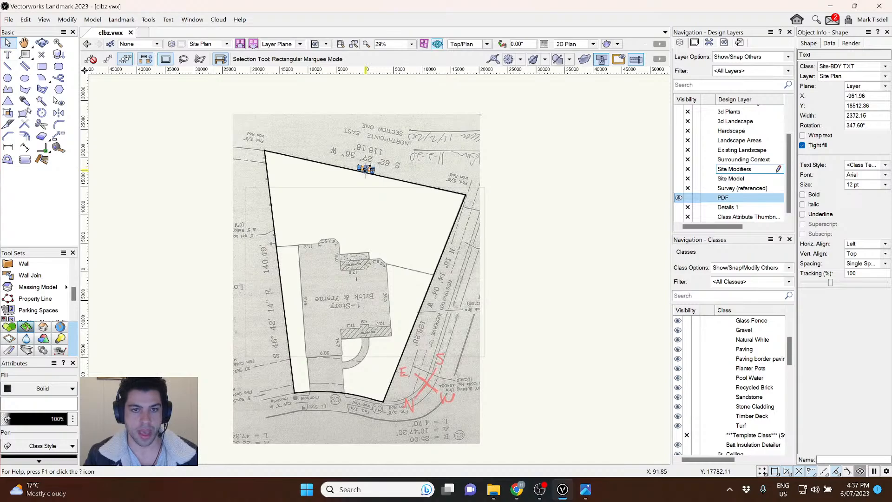
pyautogui.moveTo(366, 170); pyautogui.dragTo(435, 290)
pyautogui.scroll(4, 435, 290)
pyautogui.scroll(2, 435, 289)
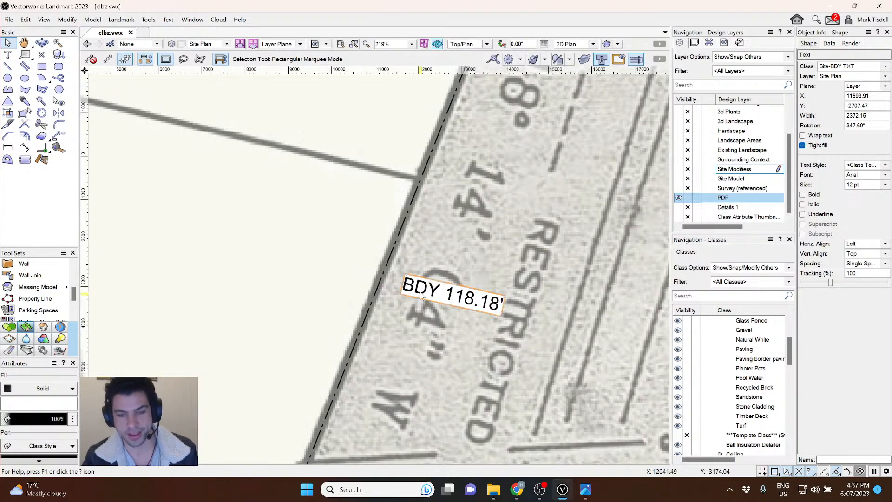
pyautogui.press('r')
pyautogui.click(405, 274)
pyautogui.click(505, 296)
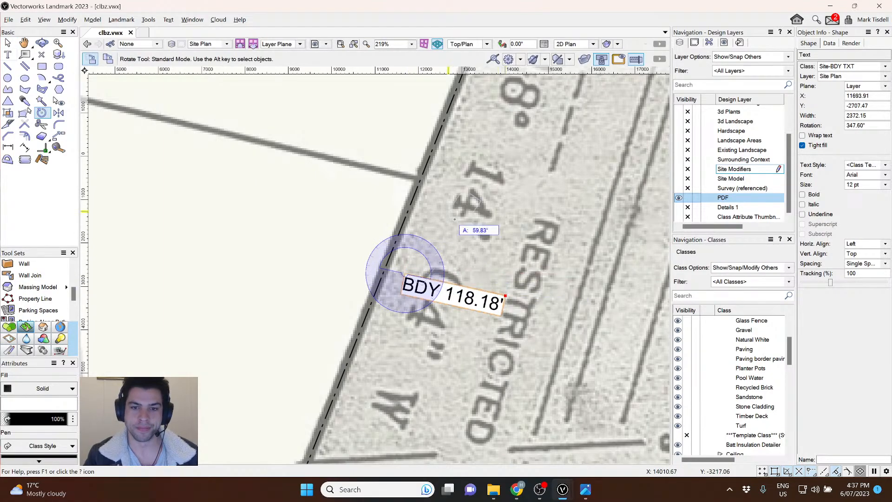
pyautogui.click(445, 188)
# Copy the BDY 118.18' label to the 140.49' boundary edge, rotated parallel to the line and set just outside it.
pyautogui.scroll(-5, 505, 249)
pyautogui.press('x')
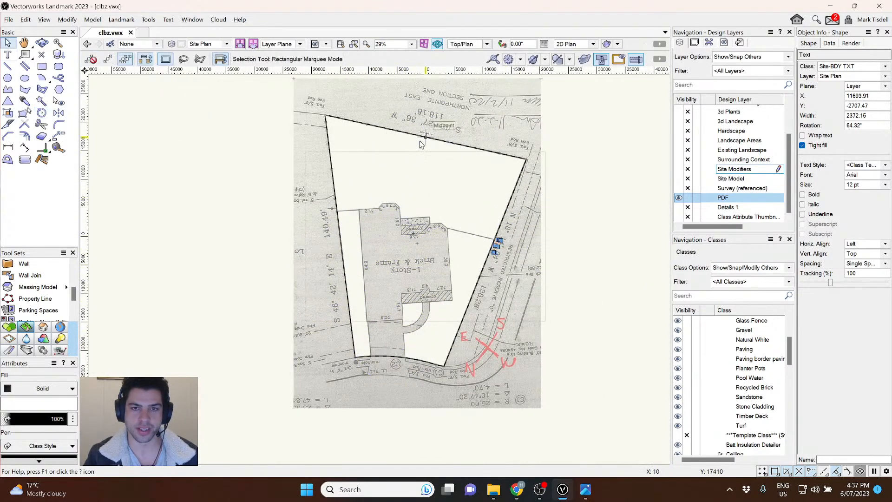
pyautogui.click(325, 233)
pyautogui.scroll(4, 325, 233)
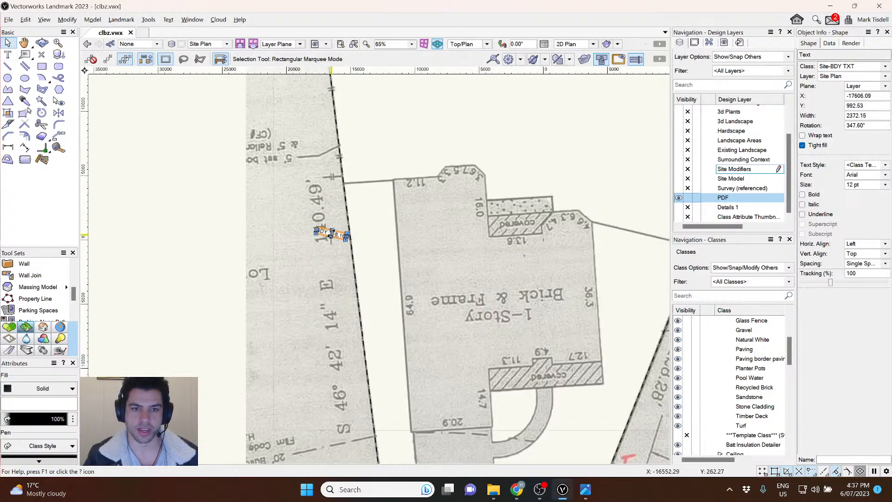
pyautogui.hotkey('alt', '=')
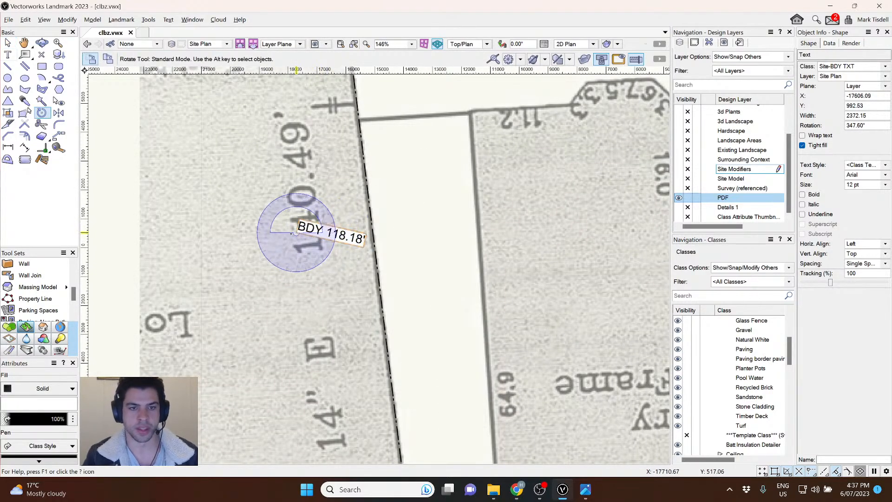
pyautogui.click(297, 233)
pyautogui.click(363, 249)
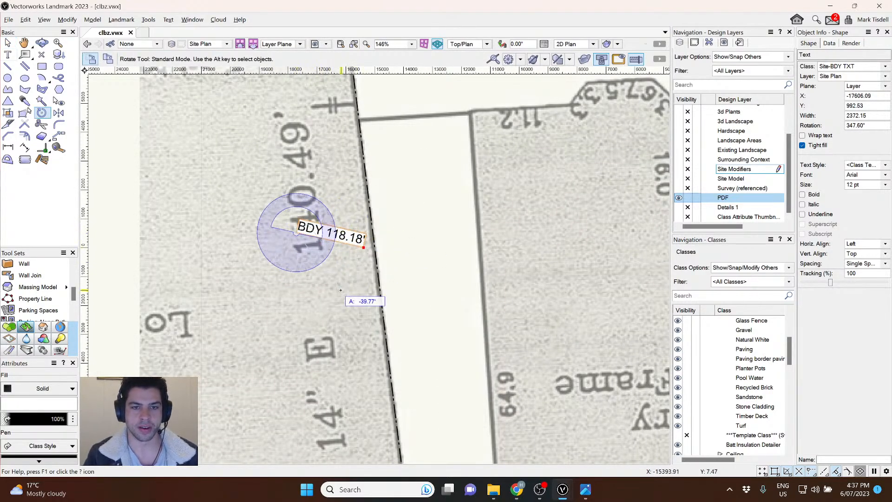
pyautogui.click(308, 315)
pyautogui.press('x')
pyautogui.moveTo(308, 266); pyautogui.dragTo(358, 258)
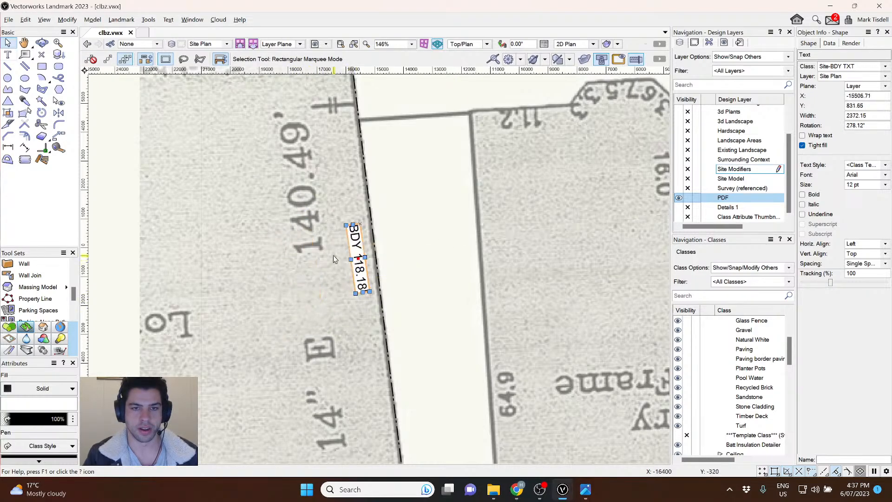
# Align the label on the 128.28' boundary edge exactly parallel to the line and offset it slightly outside.
pyautogui.scroll(-3, 333, 255)
pyautogui.moveTo(432, 339); pyautogui.dragTo(367, 407, button='middle')
pyautogui.moveTo(508, 402); pyautogui.dragTo(383, 298, button='middle')
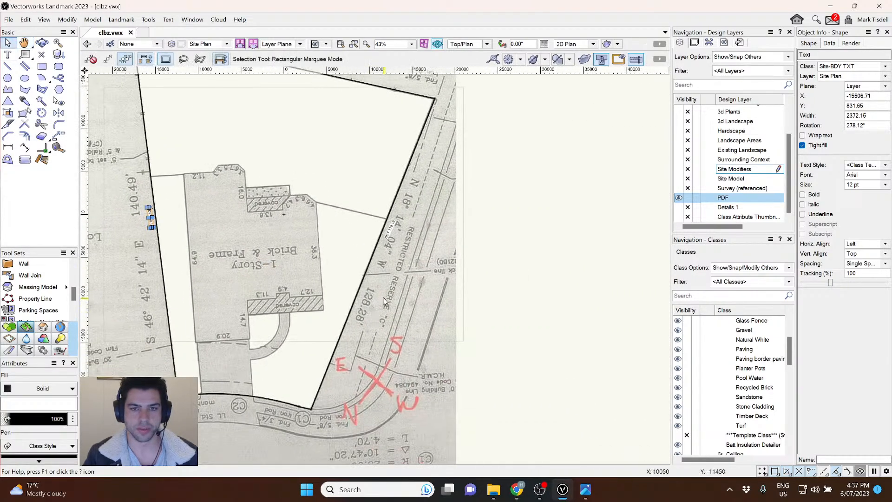
pyautogui.scroll(1, 396, 225)
pyautogui.scroll(1, 394, 227)
pyautogui.click(377, 239)
pyautogui.scroll(2, 374, 248)
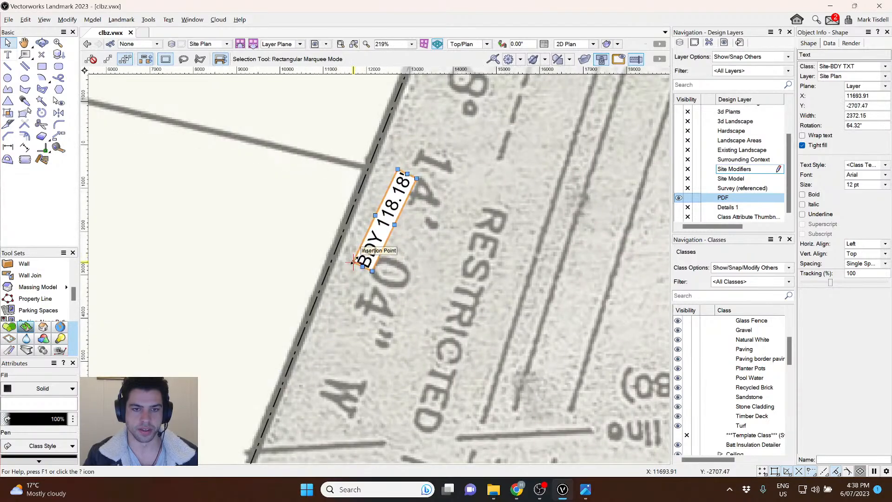
pyautogui.moveTo(353, 263); pyautogui.dragTo(335, 253)
pyautogui.press('x')
pyautogui.hotkey('alt', '=')
pyautogui.click(335, 253)
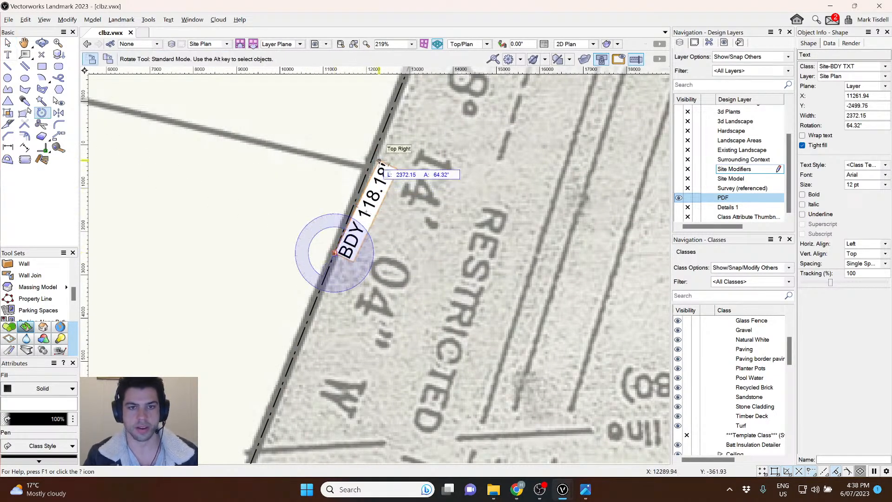
pyautogui.click(379, 160)
pyautogui.click(380, 138)
pyautogui.press('x')
pyautogui.moveTo(363, 210); pyautogui.dragTo(372, 214)
# Change the text of the label on the 128.28' boundary edge to "BDY 128.28'".
pyautogui.scroll(-2, 372, 214)
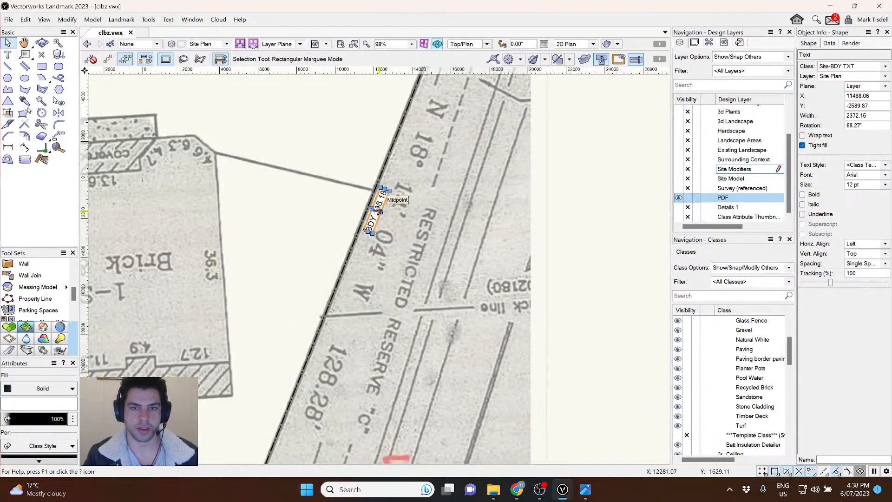
pyautogui.doubleClick(380, 203)
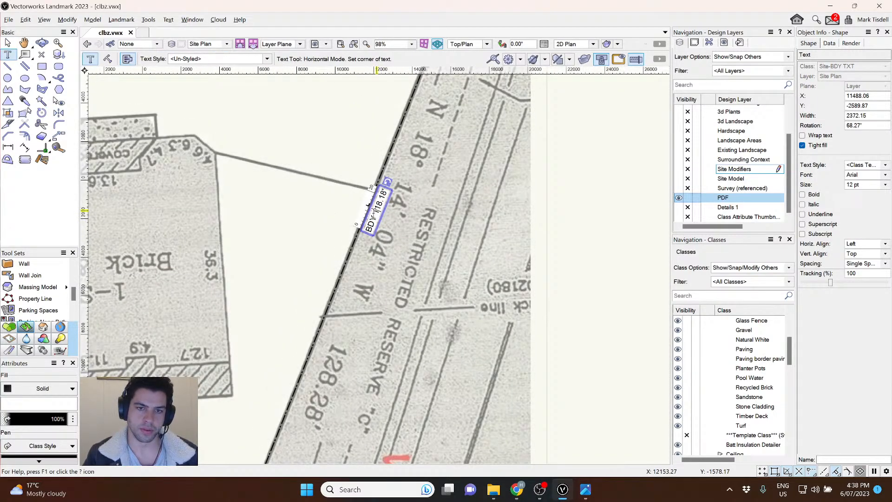
pyautogui.write('128.28')
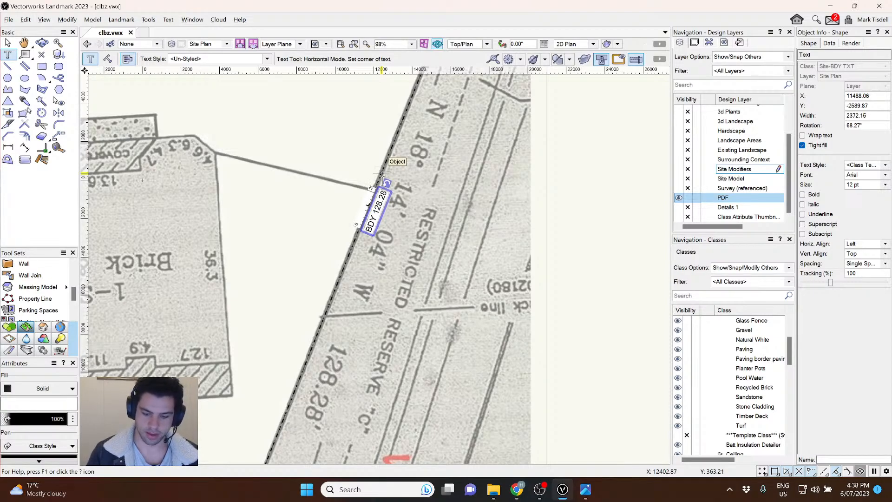
pyautogui.press('Escape')
# Copy the BDY 128.28' label to the curved C2 street edge.
pyautogui.scroll(-5, 393, 168)
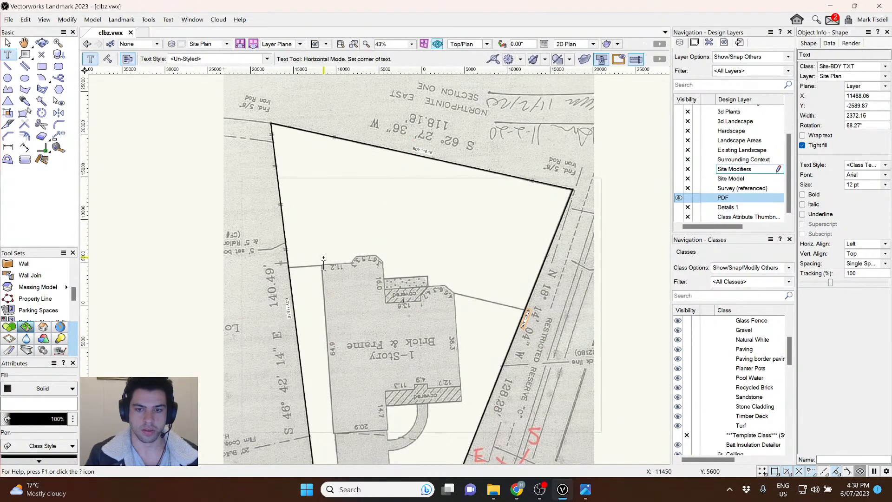
pyautogui.moveTo(324, 271)
pyautogui.mouseDown(button='middle')
pyautogui.moveTo(344, 217)
pyautogui.moveTo(291, 192)
pyautogui.mouseUp(button='middle')
pyautogui.press('x')
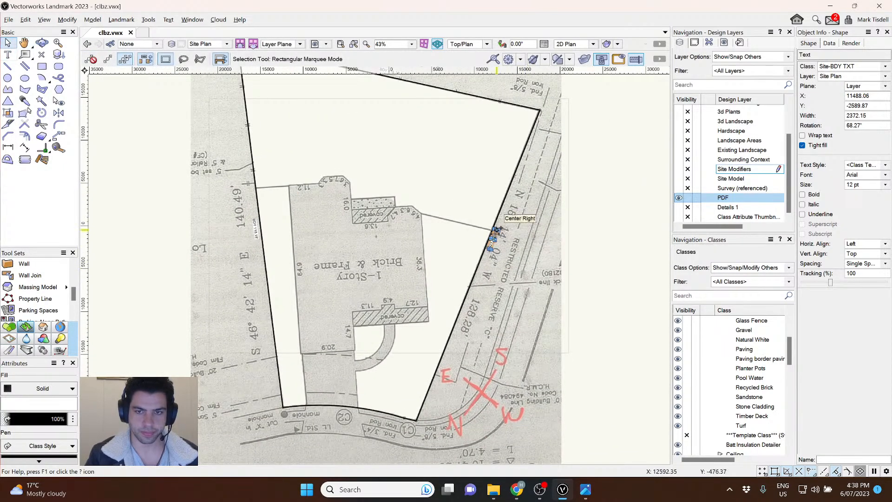
pyautogui.moveTo(496, 229); pyautogui.dragTo(342, 417)
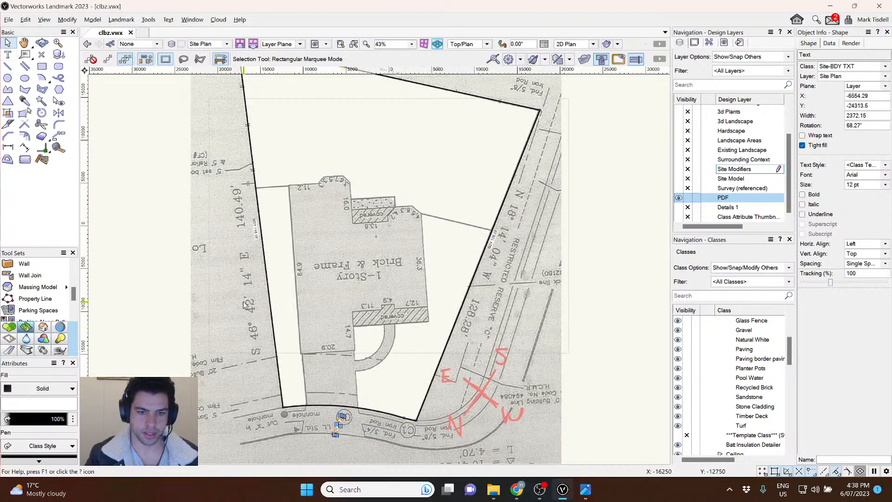
# Change the text of the label on the 140.49' boundary edge to "BDY 140.49'".
pyautogui.scroll(3, 227, 196)
pyautogui.scroll(-2, 234, 198)
pyautogui.doubleClick(280, 251)
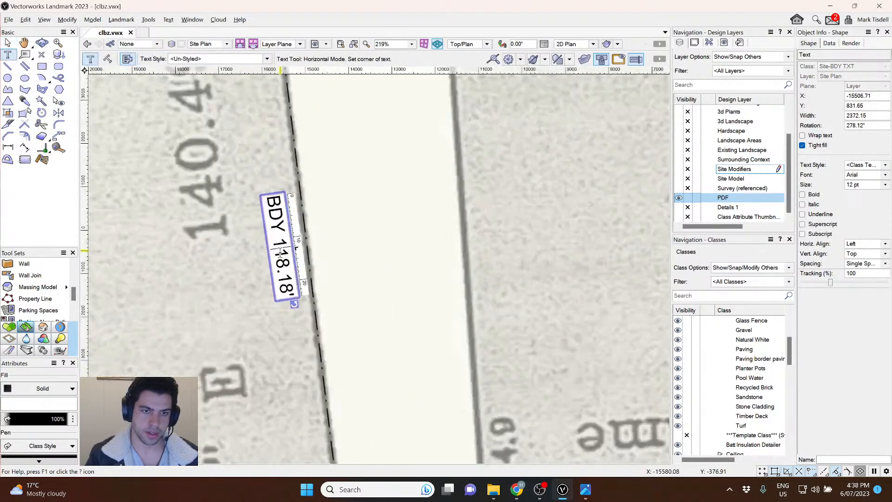
pyautogui.moveTo(280, 238); pyautogui.dragTo(290, 325)
pyautogui.write('140')
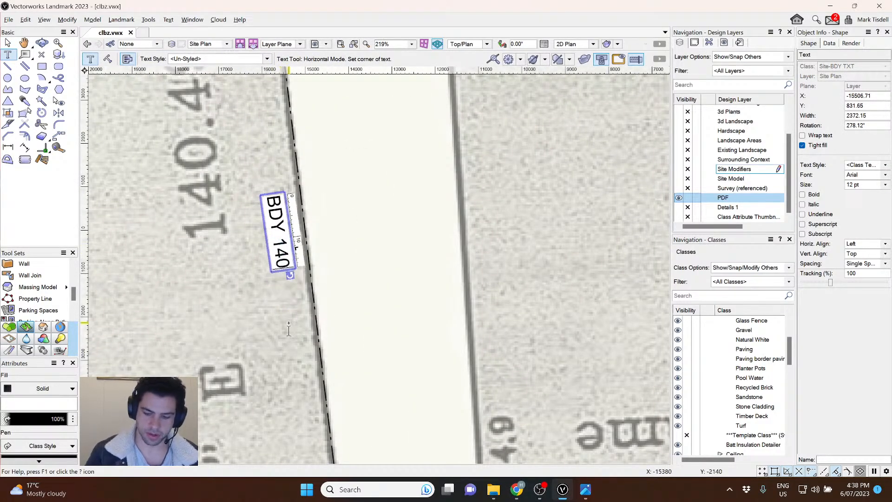
pyautogui.write(".49'")
pyautogui.press('Escape')
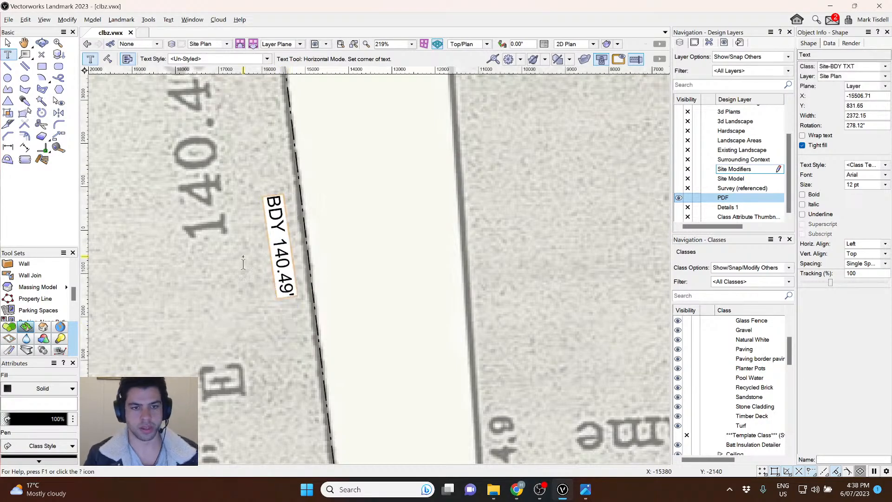
# Delete the copied BDY 128.28' label at the curved C2 street edge.
pyautogui.scroll(-6, 243, 263)
pyautogui.scroll(4, 400, 371)
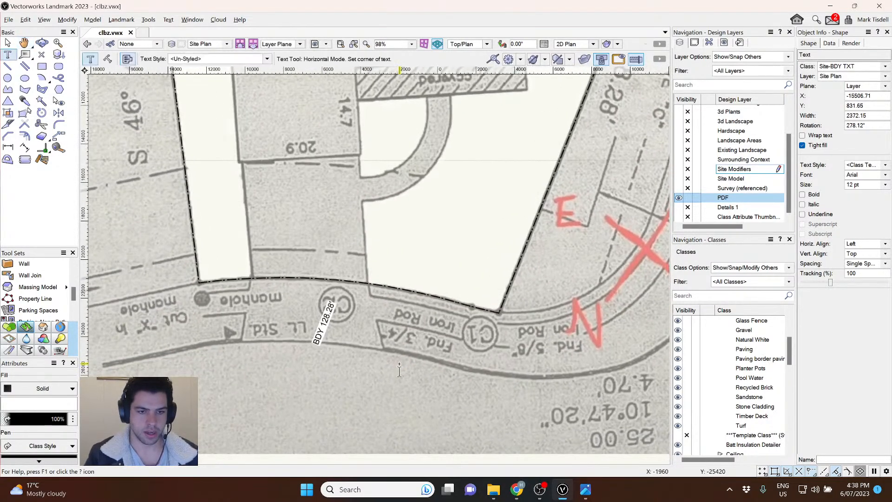
pyautogui.scroll(2, 399, 371)
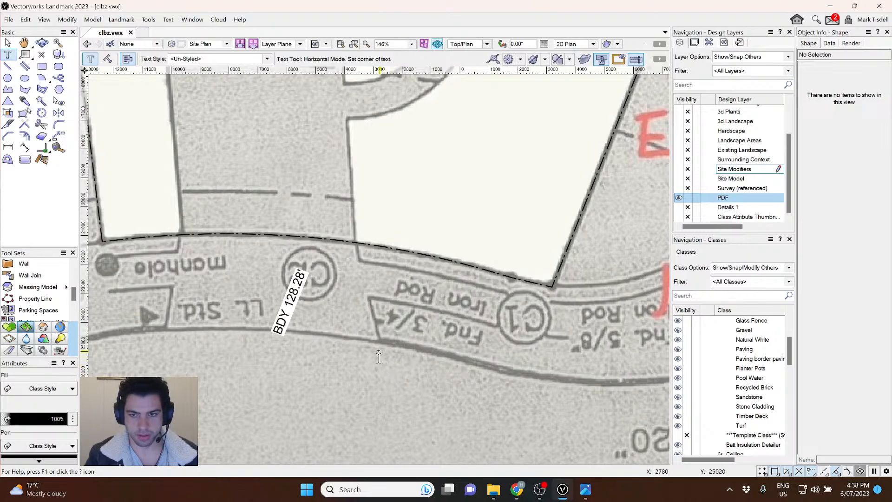
pyautogui.press('x')
pyautogui.scroll(-4, 329, 328)
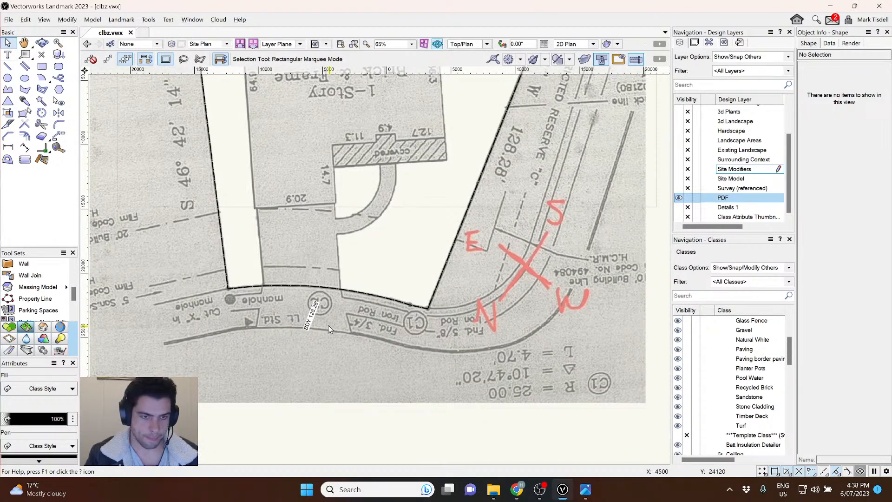
pyautogui.click(309, 316)
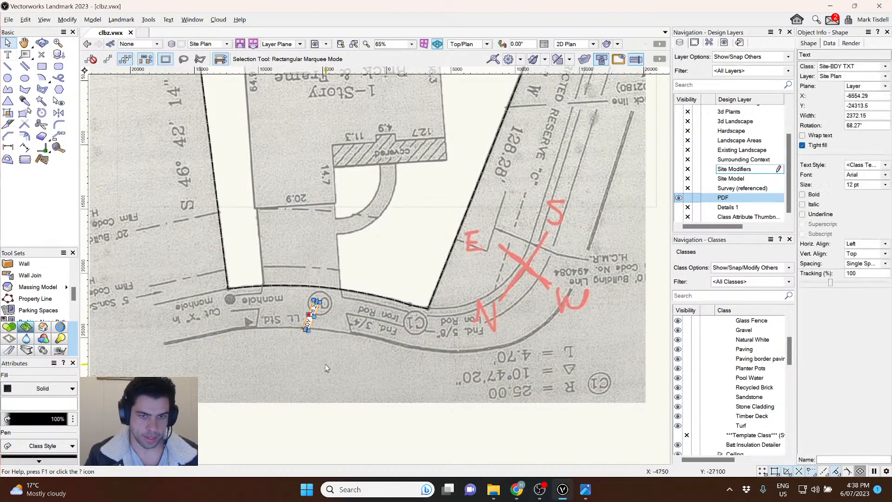
pyautogui.press('Delete')
# Hide the PDF design layer so that only the traced boundary and its labels are displayed.
pyautogui.scroll(-1, 327, 344)
pyautogui.moveTo(327, 340); pyautogui.dragTo(321, 396, button='middle')
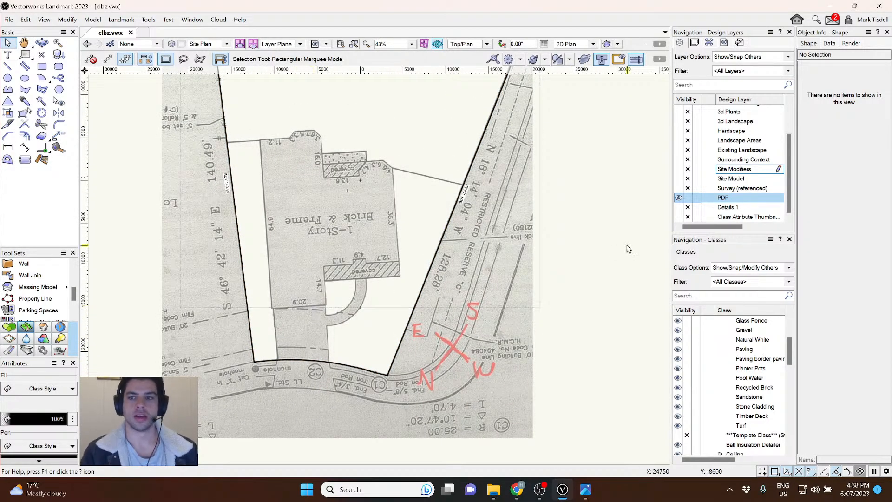
pyautogui.click(688, 198)
pyautogui.scroll(-2, 457, 256)
pyautogui.scroll(1, 457, 256)
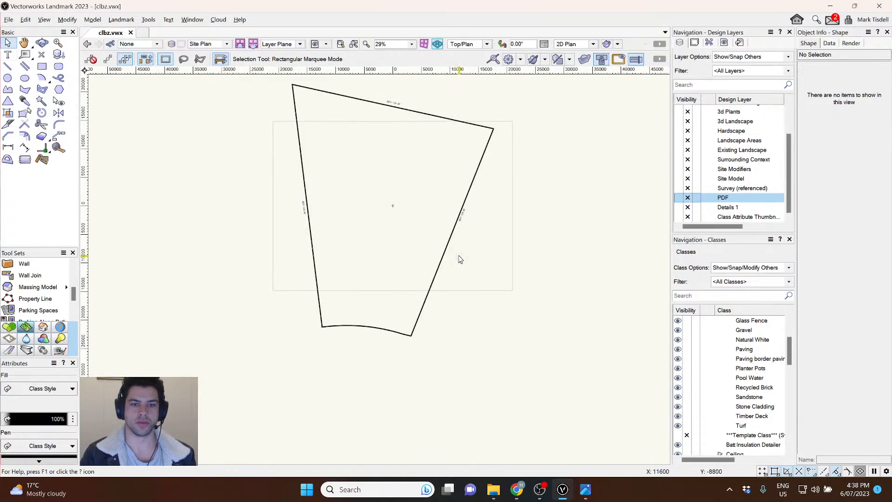
# Show the PDF design layer so that the survey is displayed beneath the traced boundary.
pyautogui.moveTo(489, 222); pyautogui.dragTo(476, 240, button='middle')
pyautogui.scroll(1, 477, 240)
pyautogui.click(678, 198)
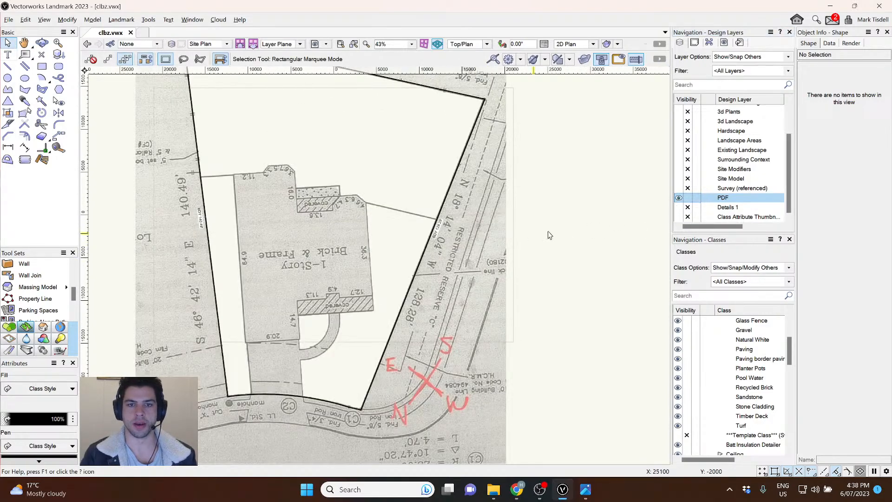
pyautogui.moveTo(386, 221); pyautogui.dragTo(478, 249, button='middle')
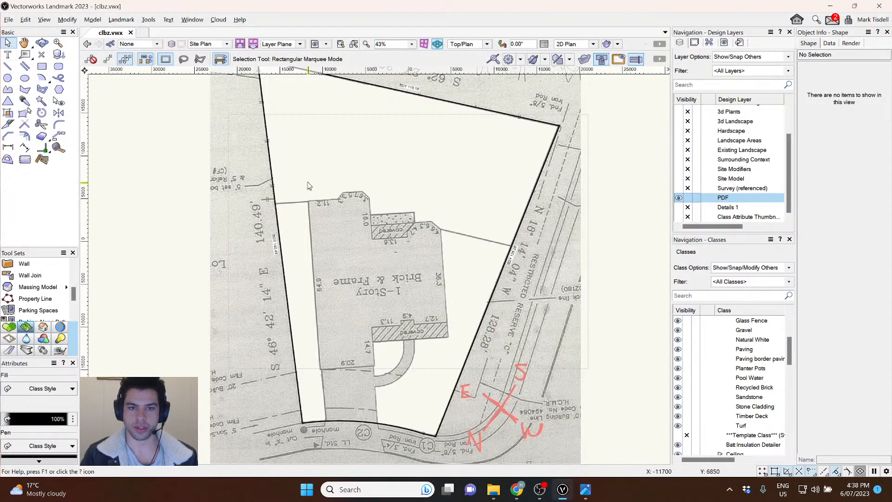
# Make the 3d Residence design layer visible and set it as the active layer.
pyautogui.scroll(2, 720, 145)
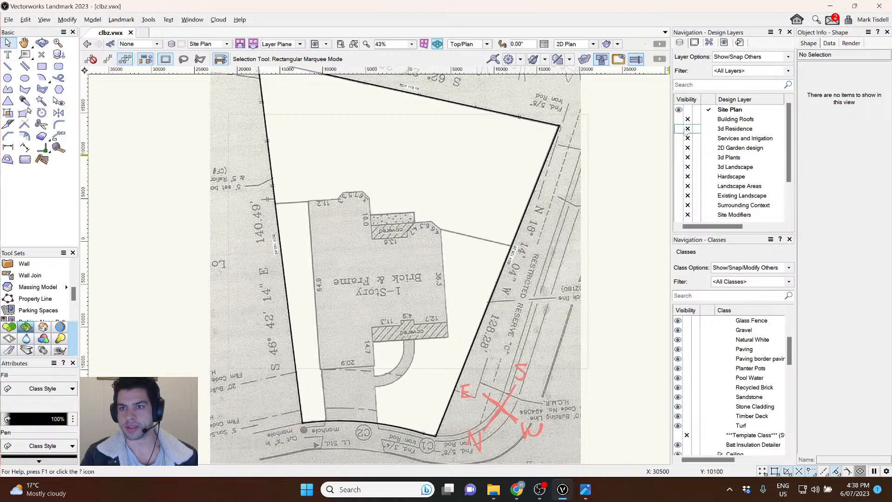
pyautogui.click(679, 129)
pyautogui.click(709, 129)
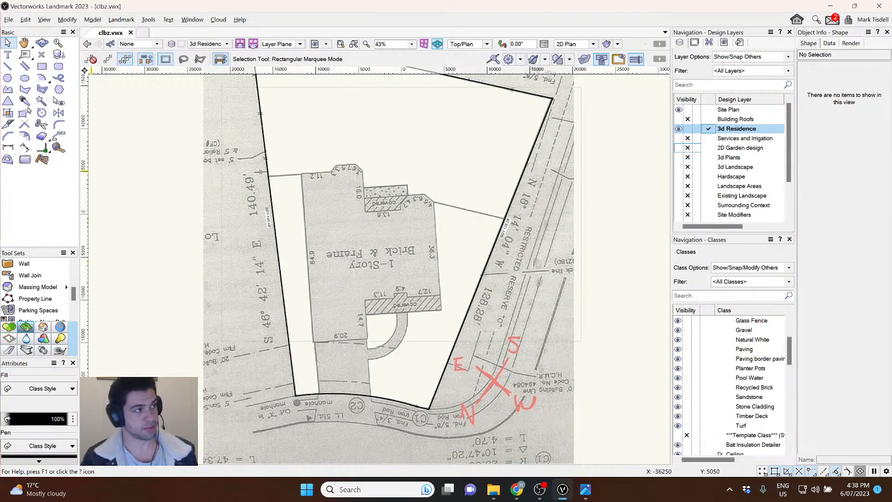
# Examine the aerial house photo image4.jpeg in the photo viewer and return to the survey drawing.
pyautogui.hotkey('alt', 'Tab')
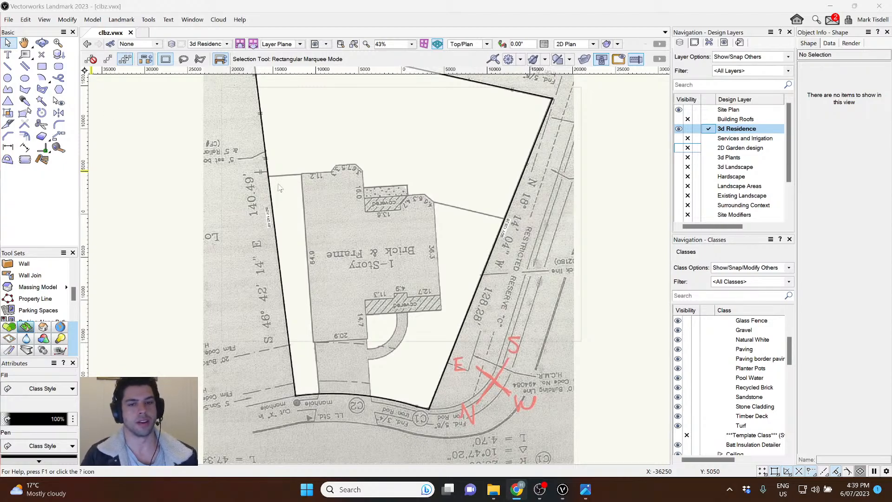
pyautogui.click(392, 241)
pyautogui.moveTo(391, 235); pyautogui.dragTo(391, 217, button='middle')
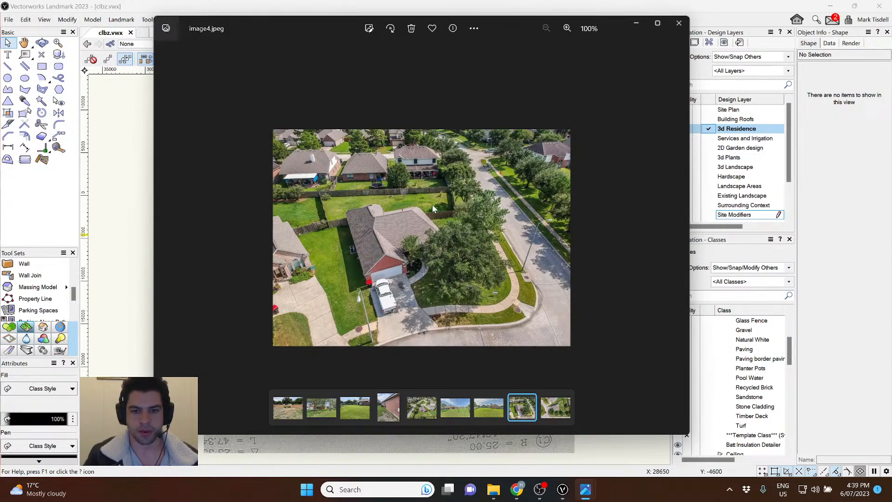
pyautogui.moveTo(318, 21)
pyautogui.mouseDown()
pyautogui.moveTo(756, 106)
pyautogui.moveTo(891, 106)
pyautogui.mouseUp()
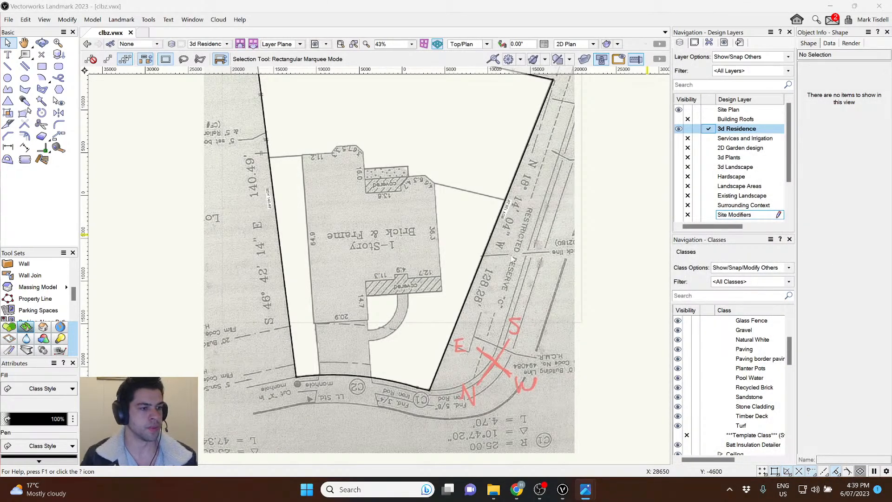
pyautogui.click(369, 215)
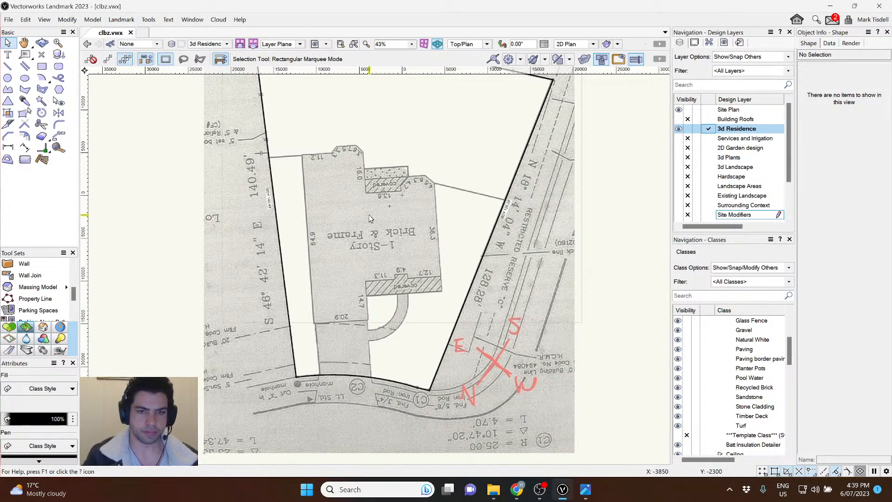
pyautogui.moveTo(369, 215); pyautogui.dragTo(367, 248, button='middle')
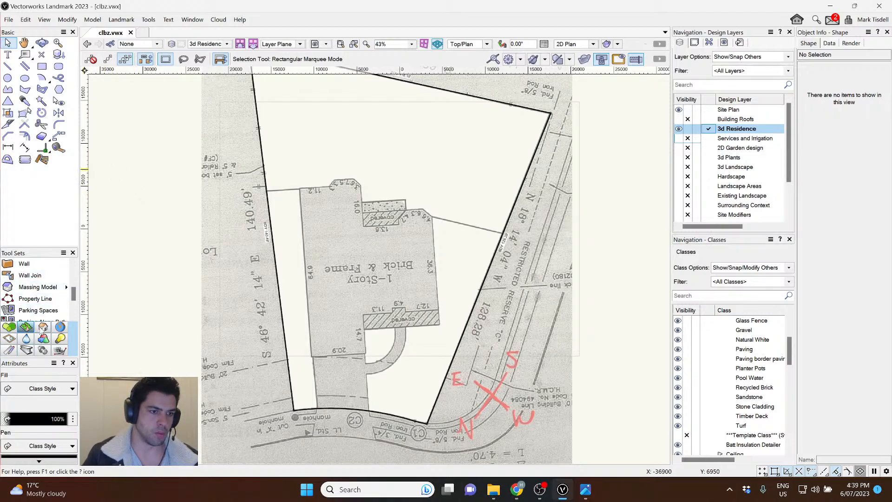
# Start the Wall tool with the Brick Veneer 230 [90/90] wall style from the ANZ Walls.vwx library.
pyautogui.click(43, 327)
pyautogui.click(19, 286)
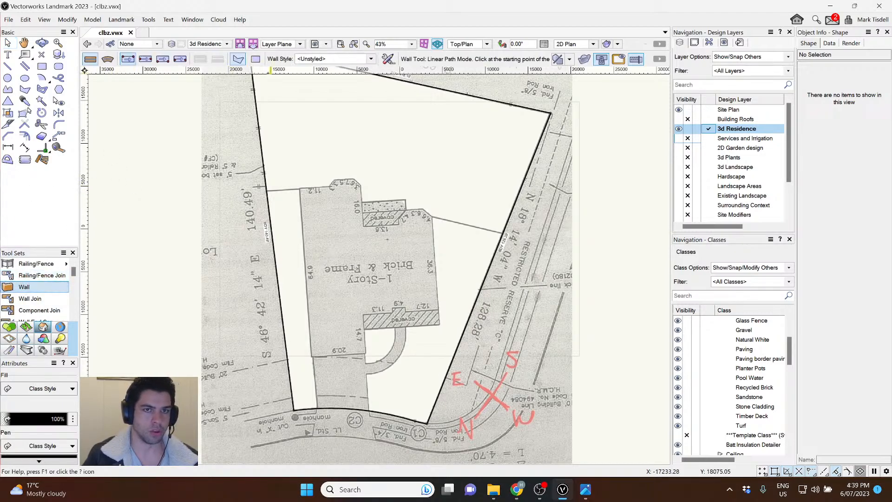
pyautogui.click(371, 59)
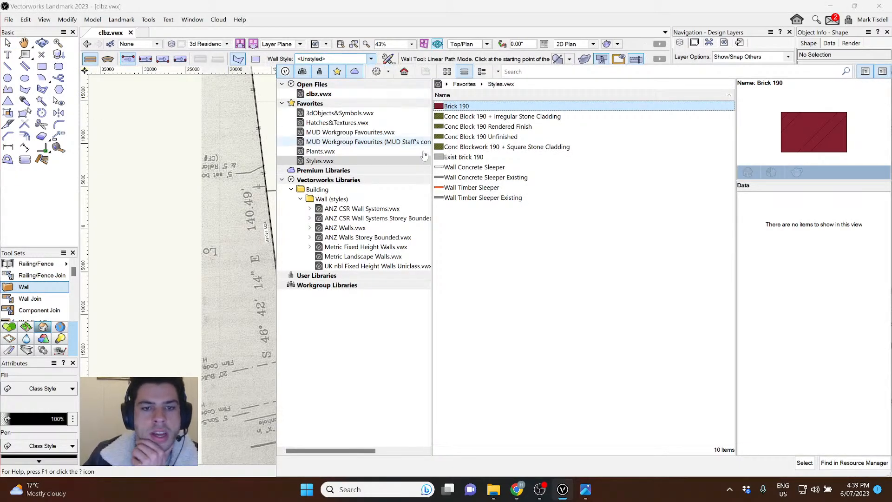
pyautogui.click(395, 248)
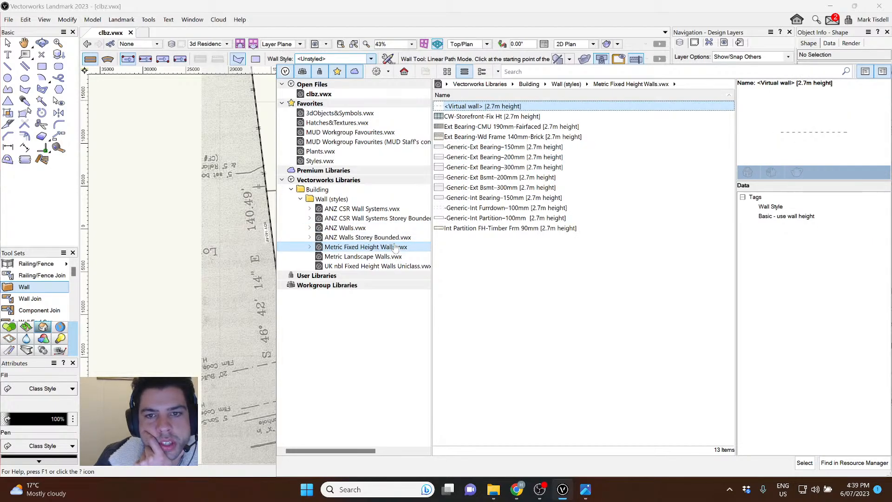
pyautogui.click(393, 257)
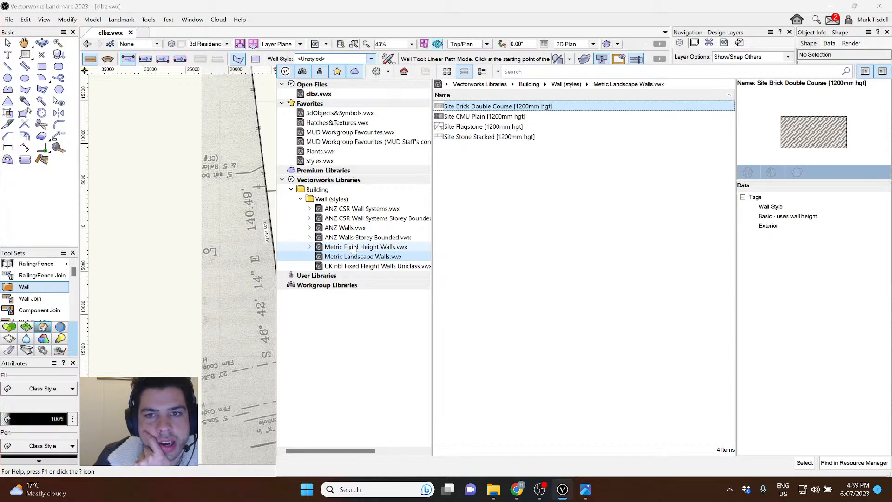
pyautogui.click(334, 227)
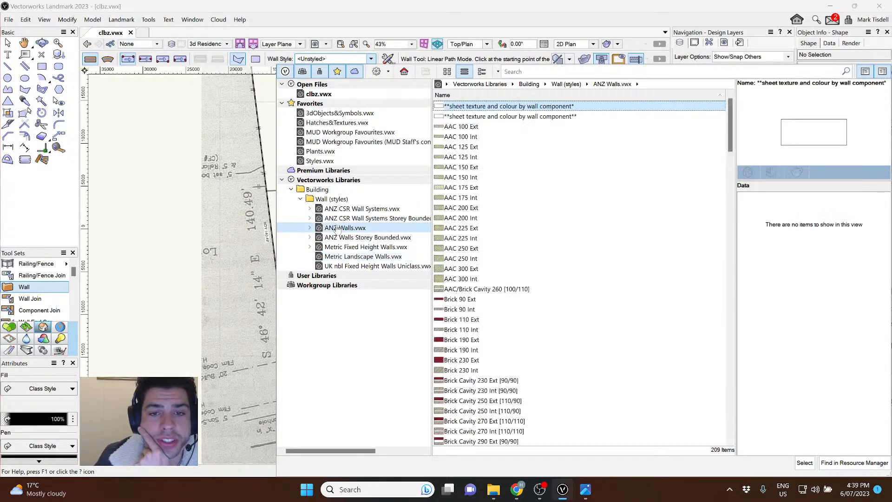
pyautogui.scroll(-4, 496, 218)
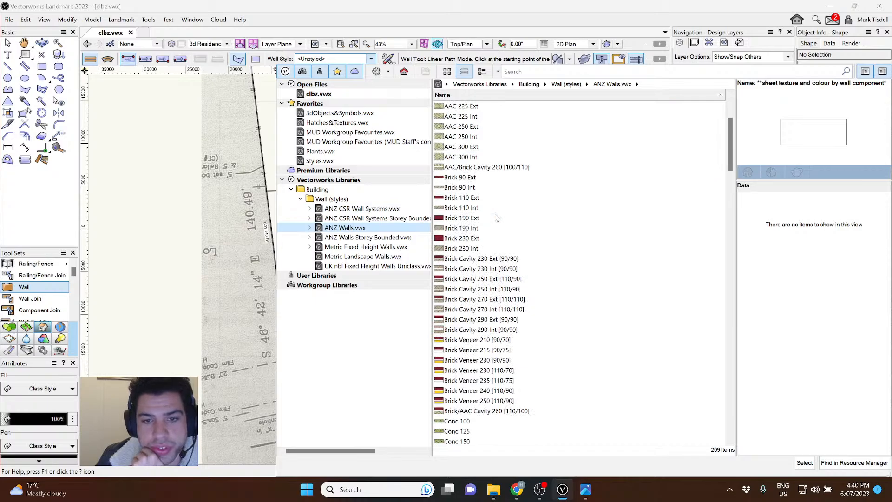
pyautogui.click(497, 238)
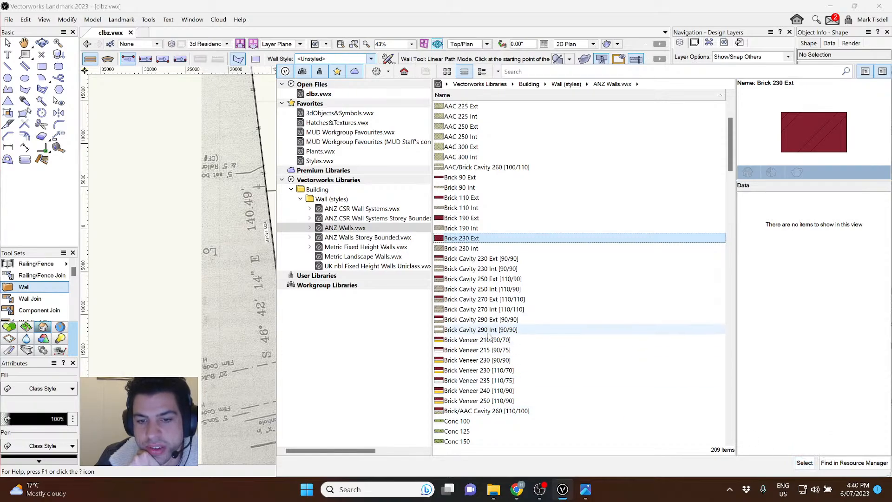
pyautogui.scroll(-1, 479, 332)
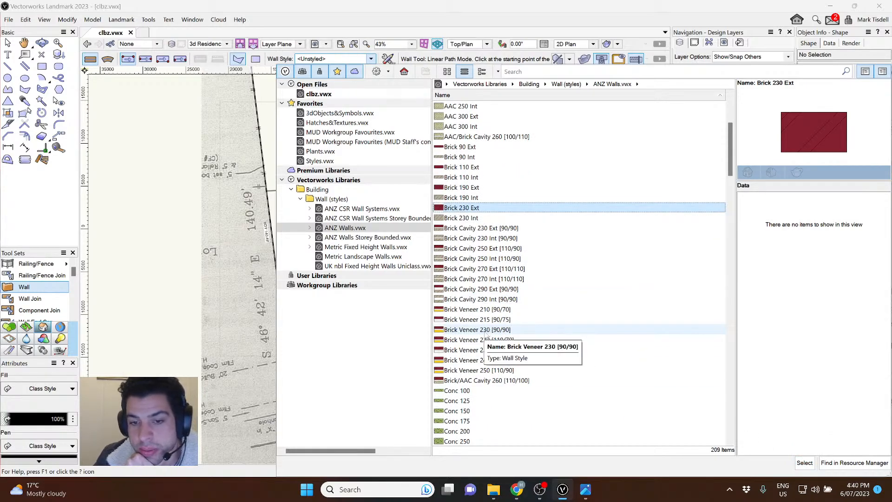
pyautogui.click(479, 329)
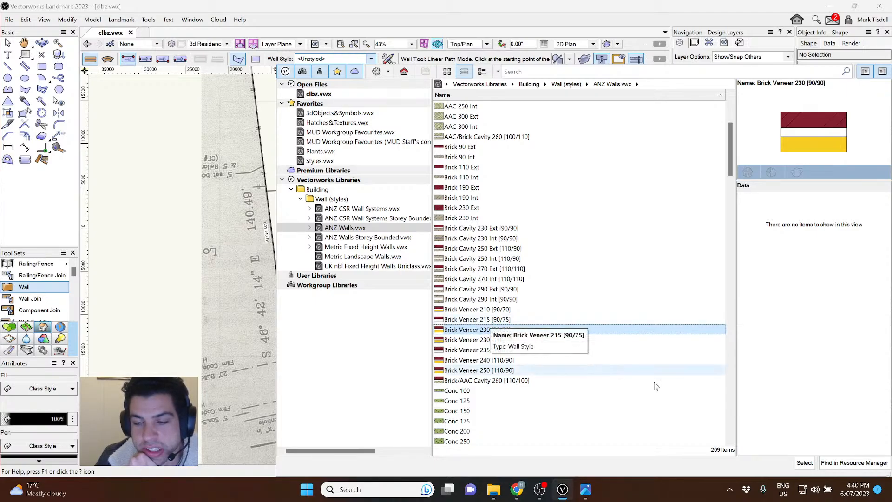
pyautogui.click(804, 463)
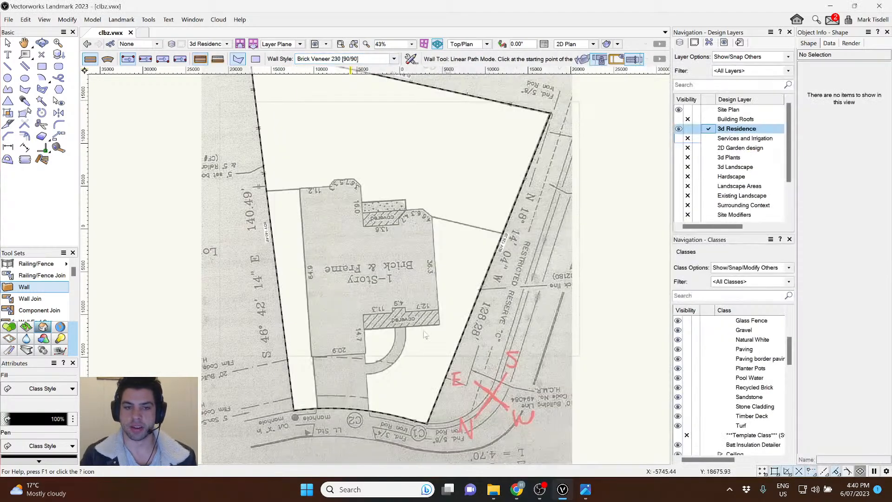
# Draw the first house wall 64.9' long from the outer corner of the 20.9 edge along the survey's 64.9 edge.
pyautogui.scroll(5, 316, 353)
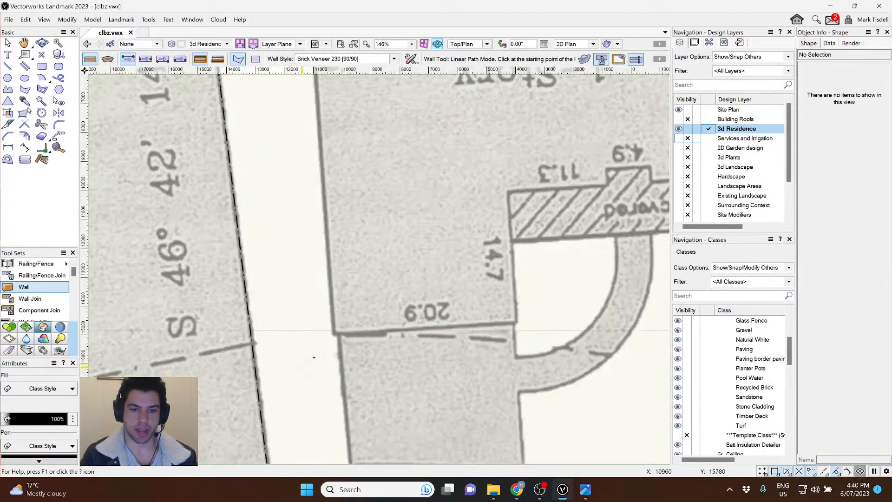
pyautogui.click(333, 331)
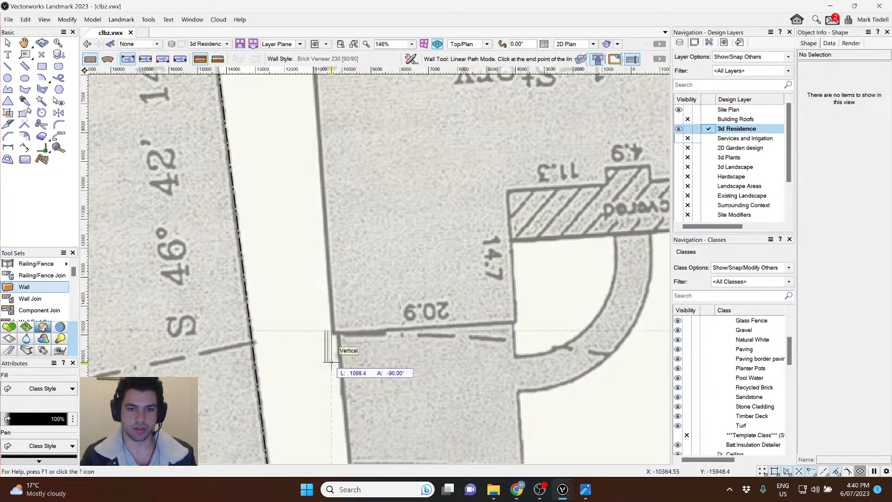
pyautogui.scroll(4, 340, 349)
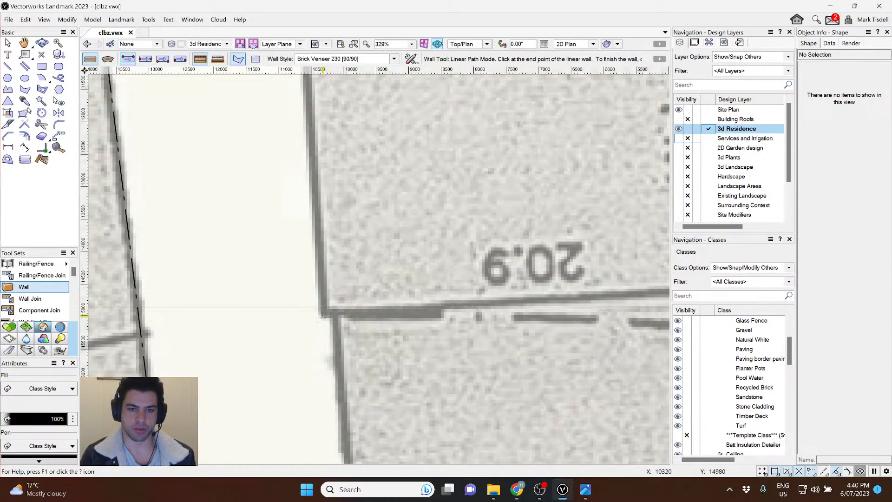
pyautogui.scroll(4, 324, 308)
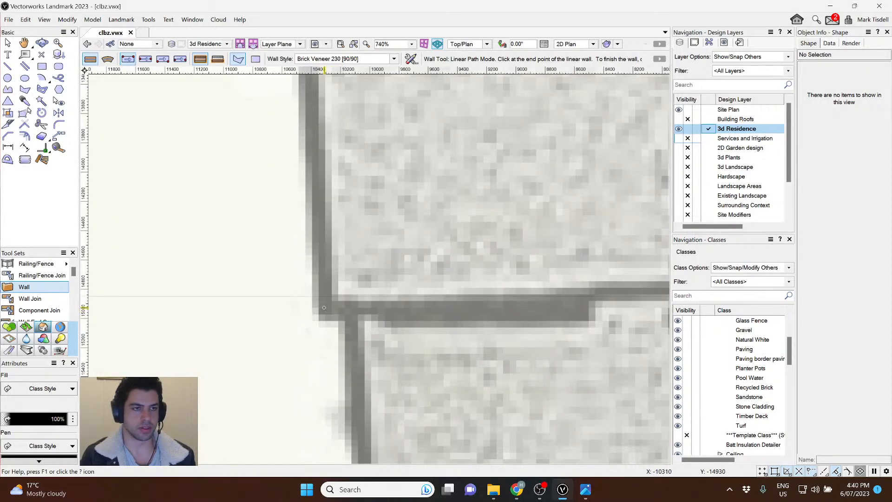
pyautogui.click(324, 308)
pyautogui.scroll(-10, 332, 346)
pyautogui.scroll(5, 351, 163)
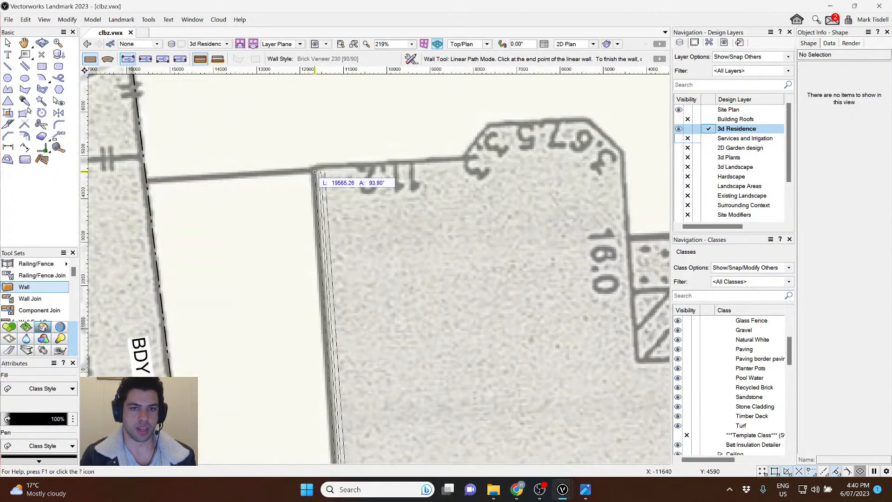
pyautogui.scroll(-4, 314, 172)
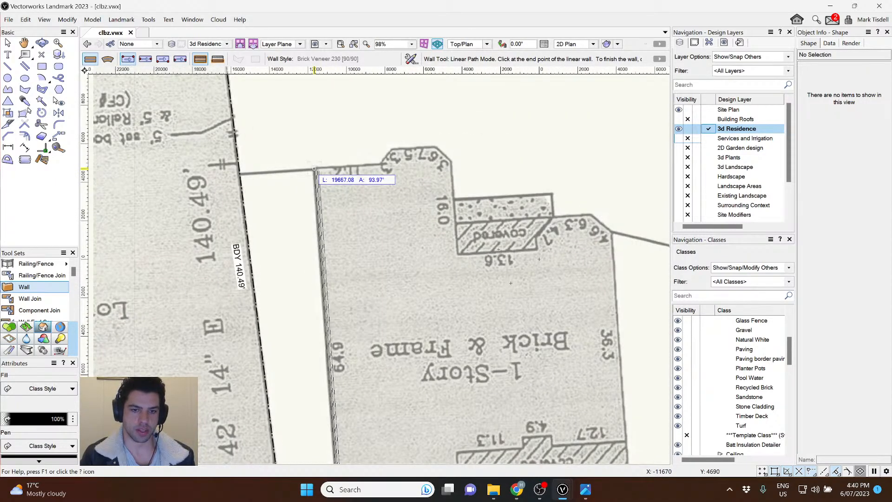
pyautogui.press('Tab')
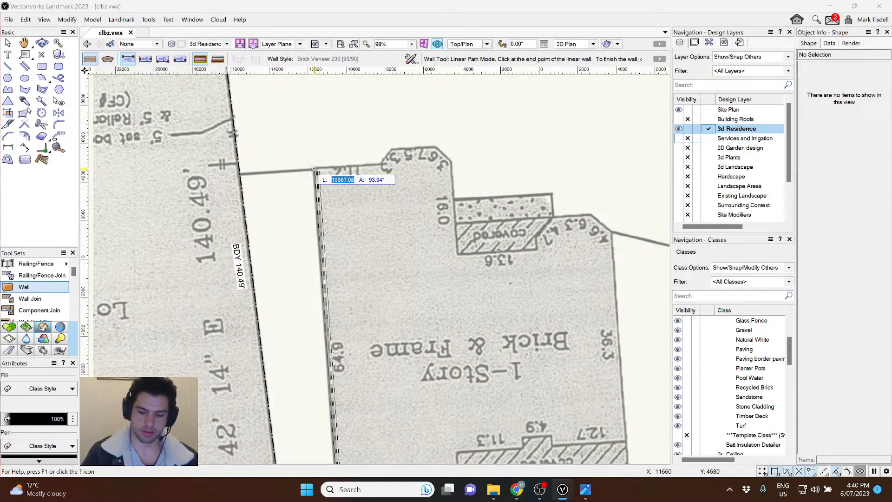
pyautogui.write('64.9')
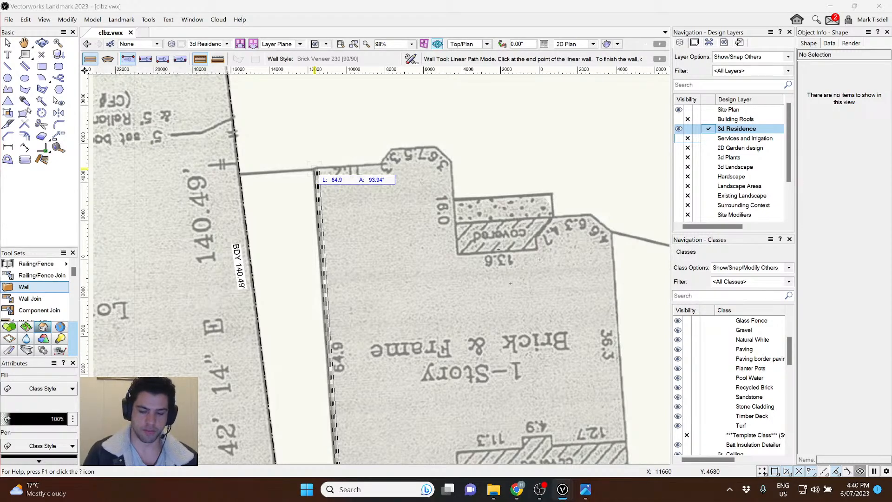
pyautogui.write("'")
pyautogui.press('Tab')
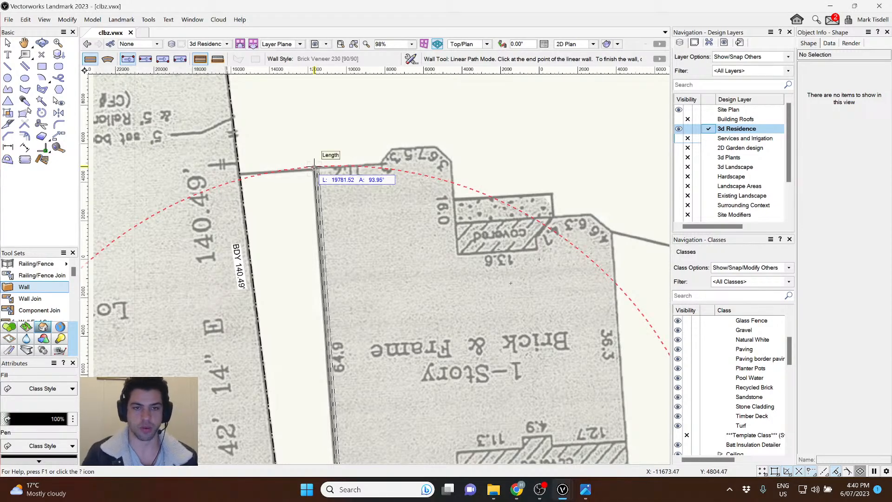
pyautogui.click(315, 167)
# Continue the wall 11.2' along the survey's 11.2 edge to the start of the angled bay.
pyautogui.scroll(4, 401, 160)
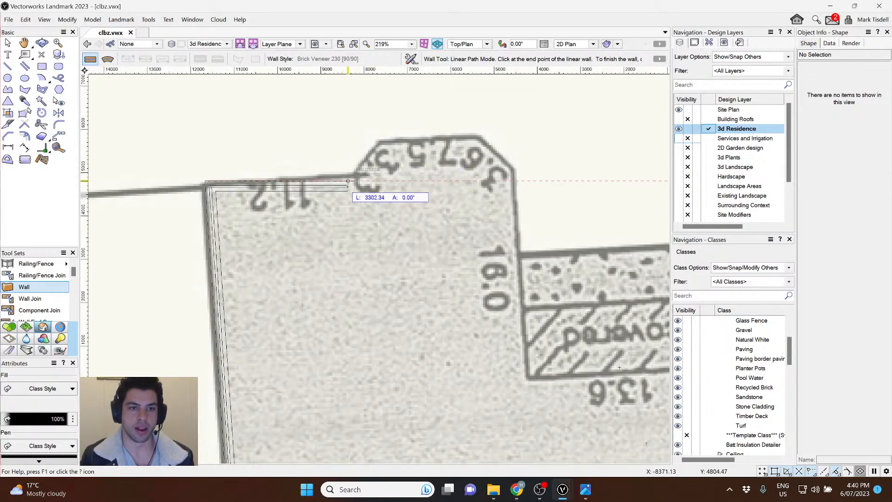
pyautogui.scroll(2, 357, 174)
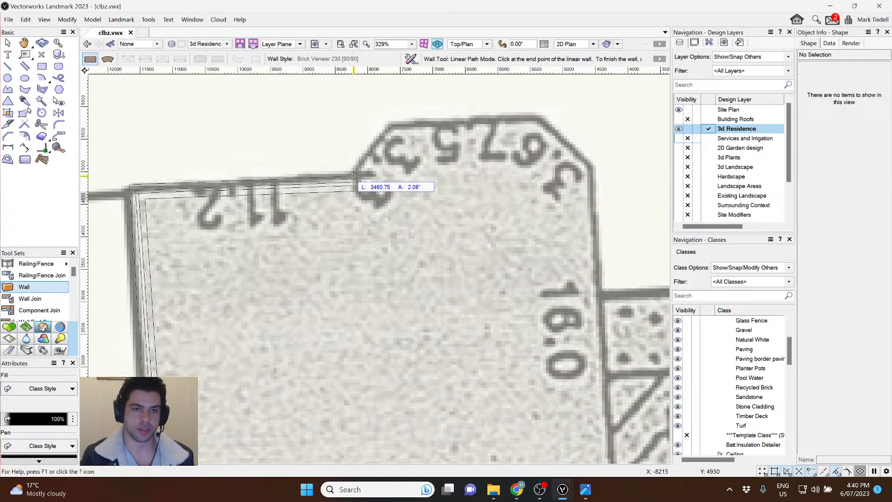
pyautogui.press('Tab')
pyautogui.write('11')
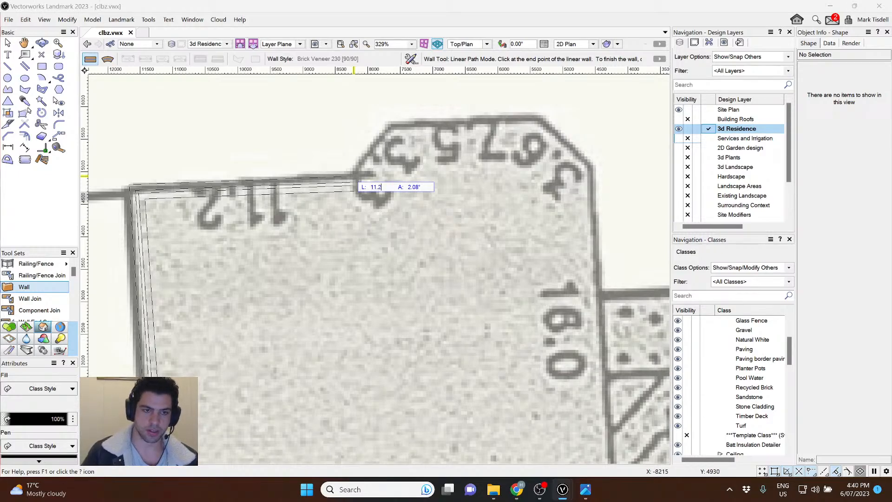
pyautogui.press('Escape')
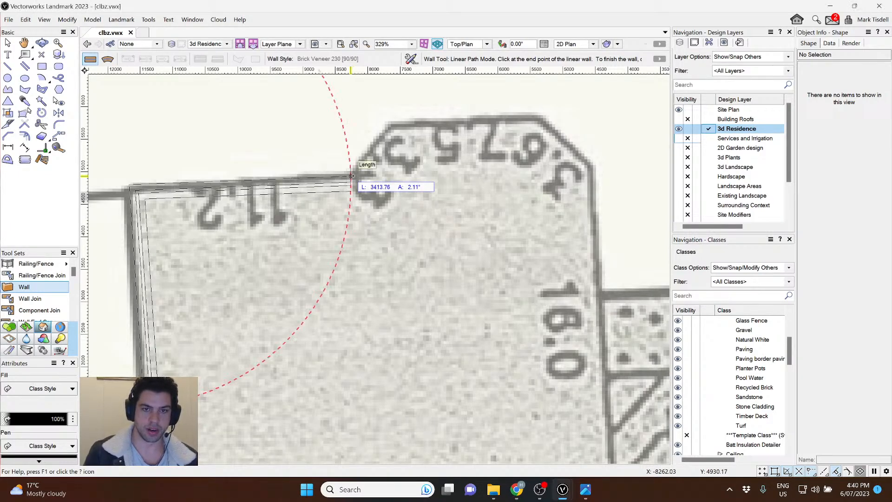
pyautogui.click(352, 176)
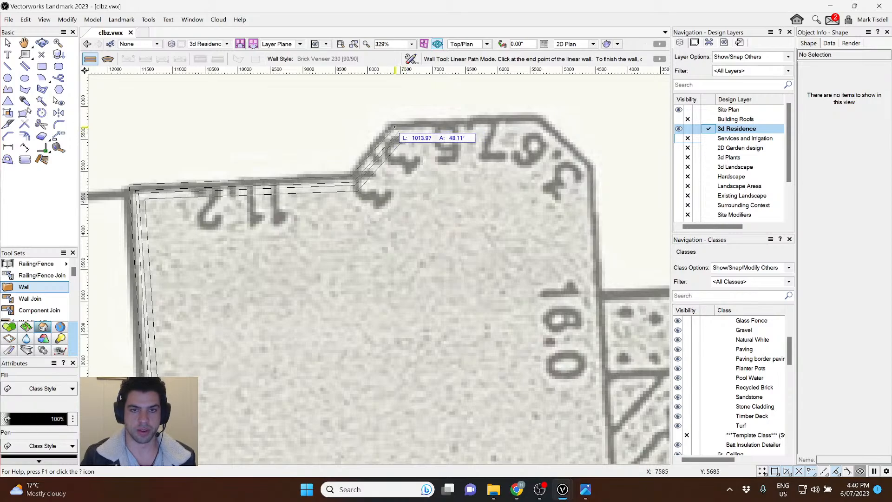
# Continue the wall 3.3' along the first slanted side of the bay, up to its 7.5 edge.
pyautogui.press('Tab')
pyautogui.write('3.')
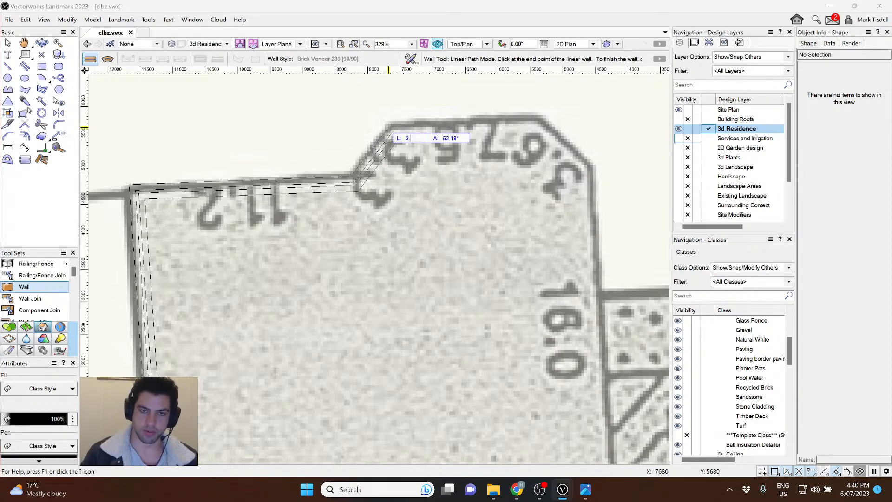
pyautogui.write("3'")
pyautogui.press('Return')
pyautogui.click(391, 125)
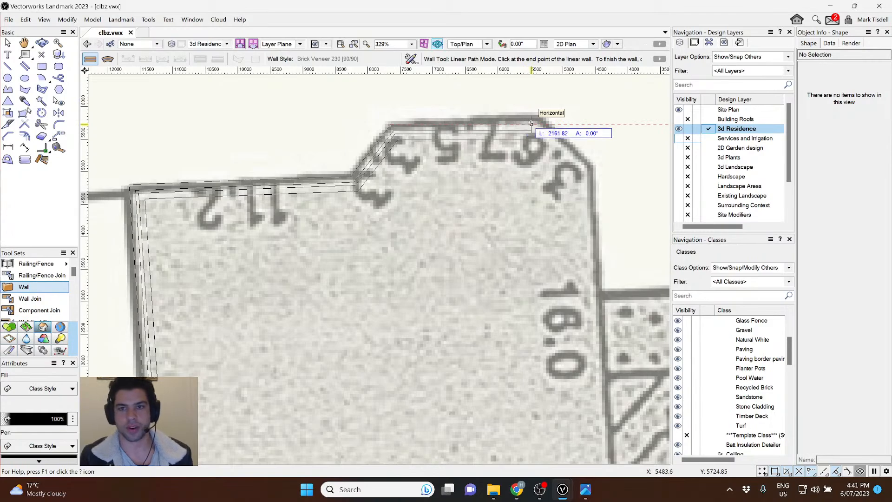
pyautogui.press('Tab')
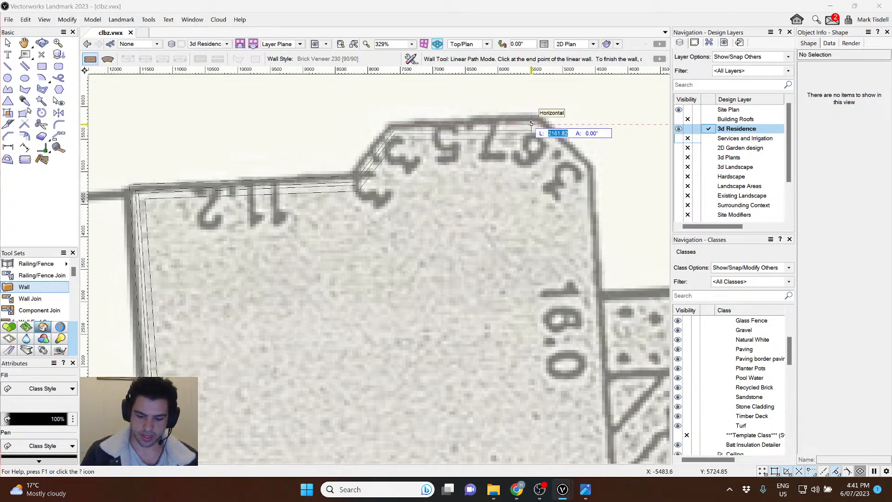
pyautogui.write('7.')
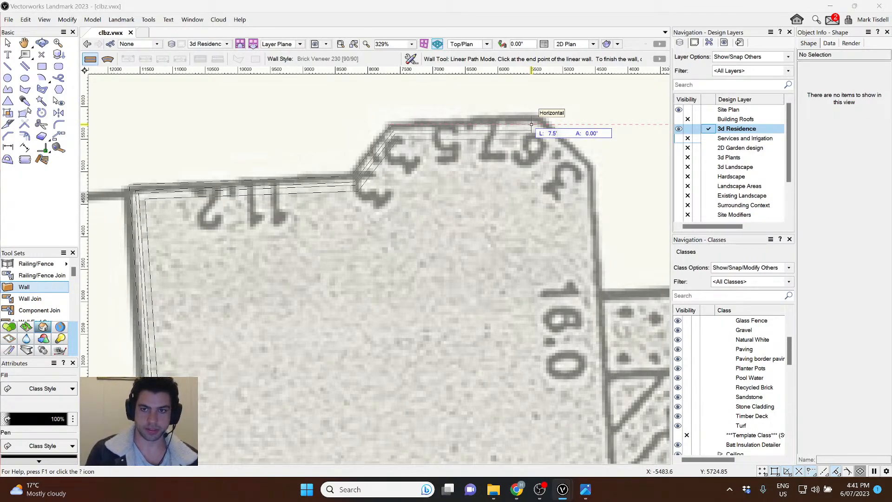
pyautogui.write("5'")
pyautogui.press('Tab')
pyautogui.scroll(1, 539, 123)
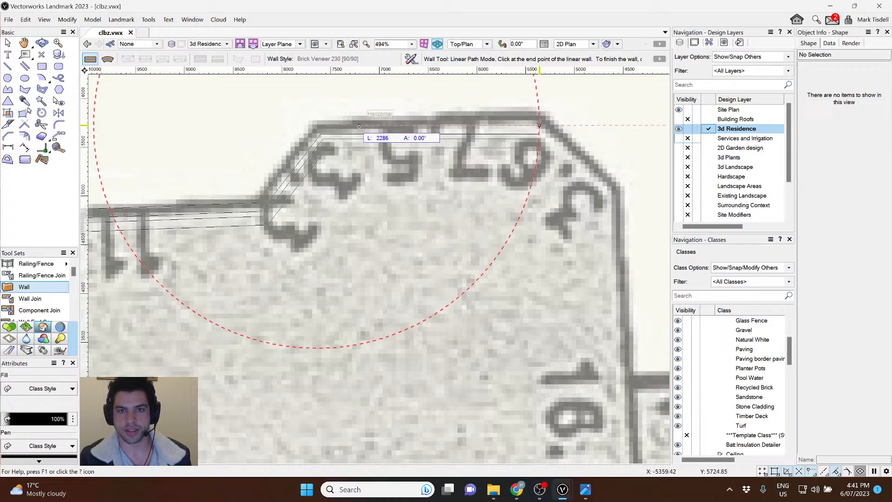
pyautogui.scroll(-5, 539, 125)
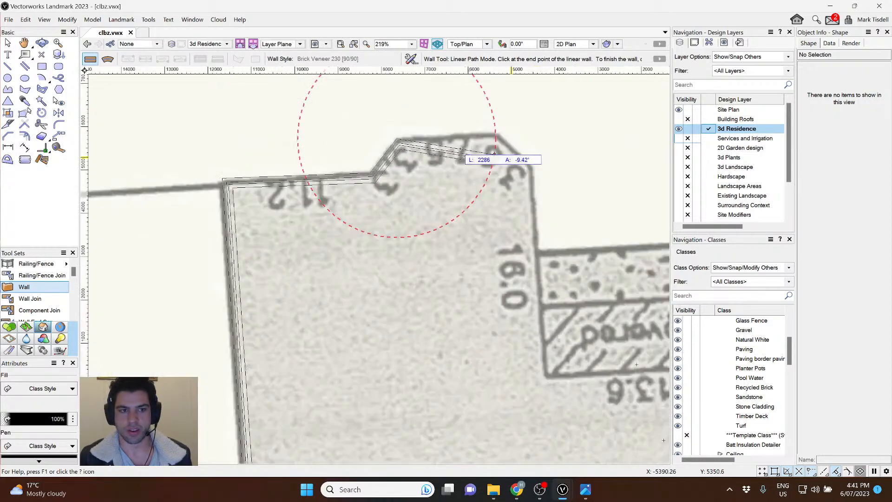
pyautogui.scroll(-1, 461, 147)
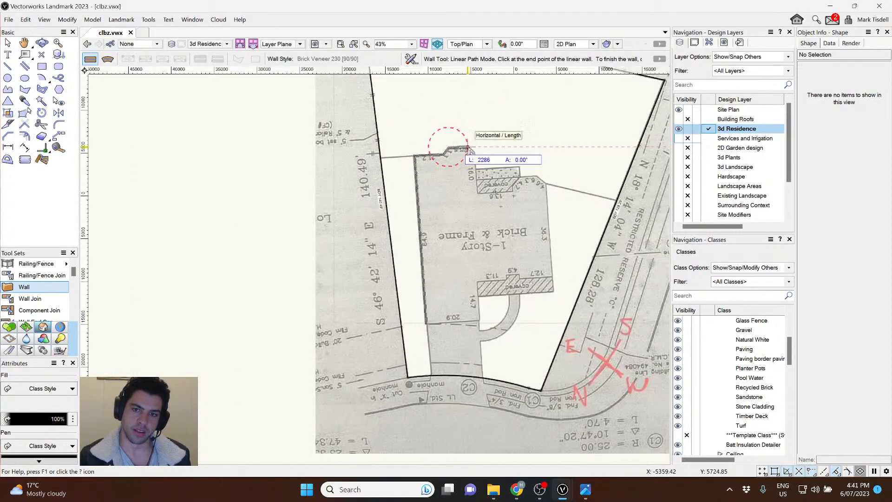
pyautogui.moveTo(461, 148); pyautogui.dragTo(326, 138, button='middle')
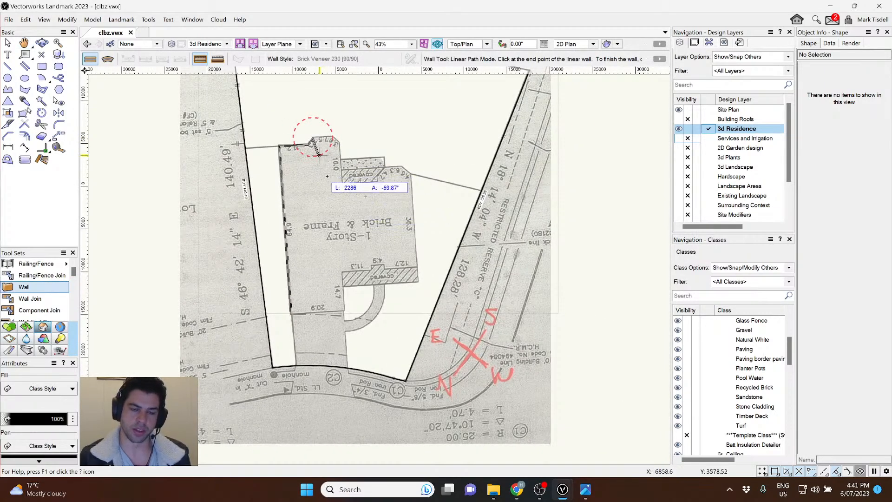
pyautogui.press('Escape')
pyautogui.scroll(-2, 330, 211)
pyautogui.press('x')
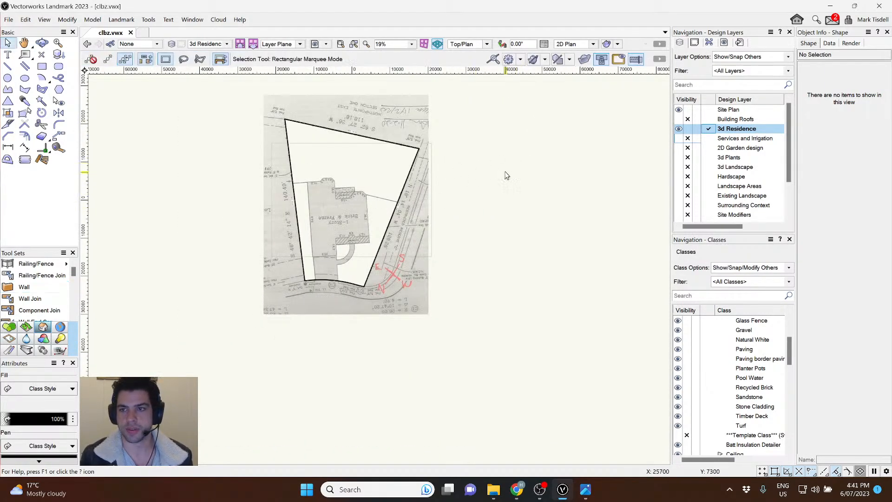
# Set the layer options to Show/Snap/Modify Others and select the survey image together with the property boundary and its labels.
pyautogui.click(745, 57)
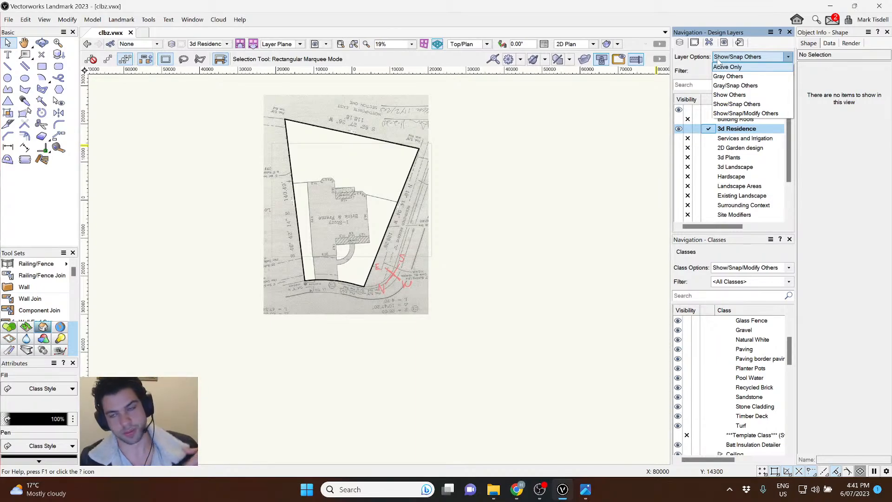
pyautogui.click(765, 114)
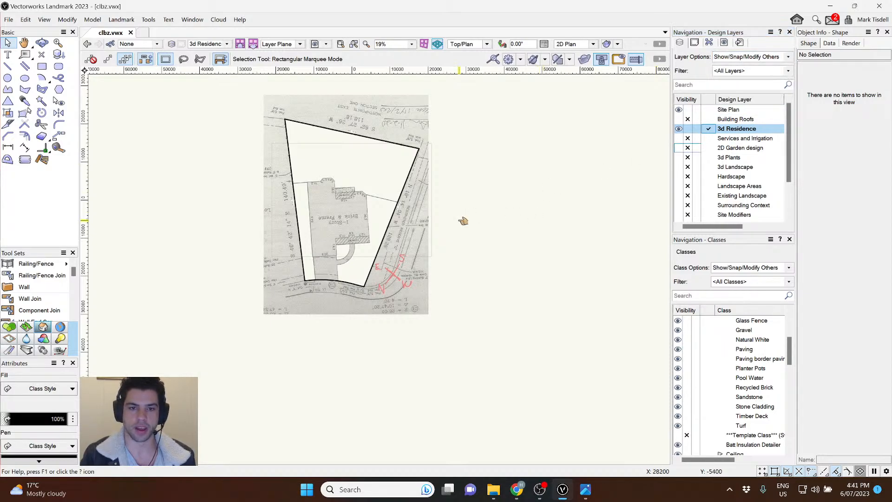
pyautogui.moveTo(558, 363); pyautogui.dragTo(572, 385, button='middle')
pyautogui.moveTo(571, 385); pyautogui.dragTo(217, 94)
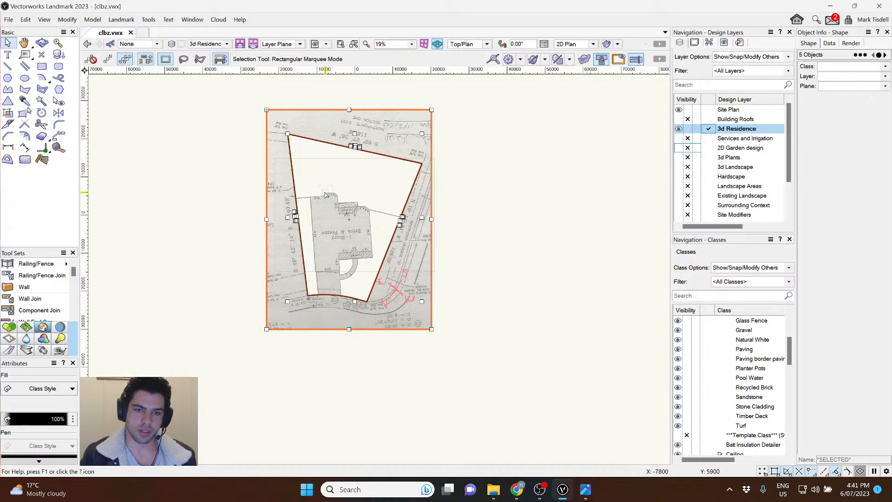
# Rotate the selected survey and boundary about the outer corner of the 20.9 edge until the house's 64.9 edge is vertical.
pyautogui.scroll(2, 326, 194)
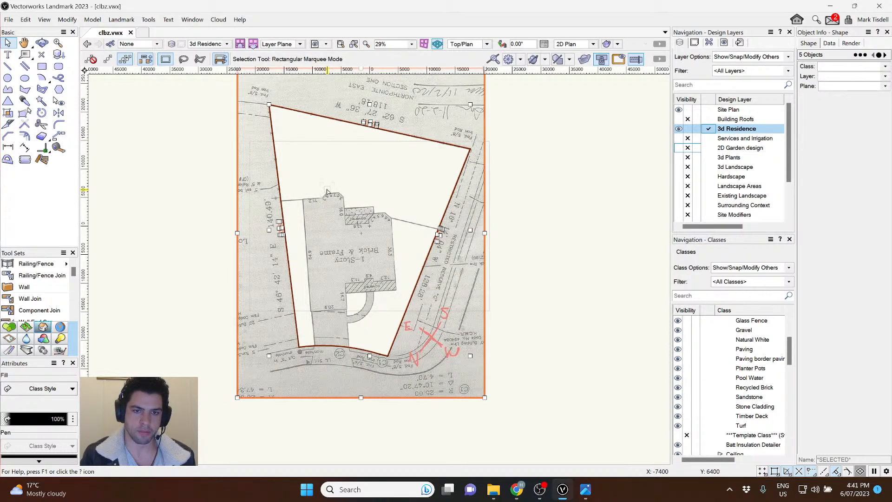
pyautogui.scroll(1, 327, 191)
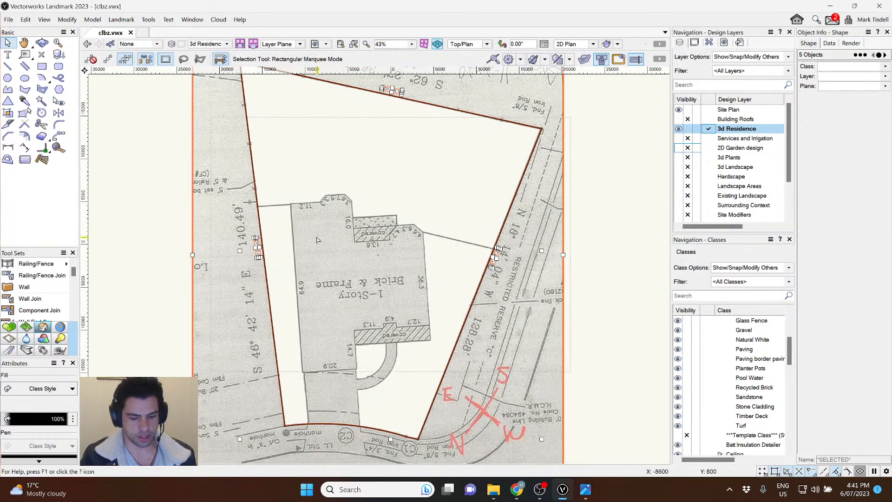
pyautogui.hotkey('alt', 'shift', '=')
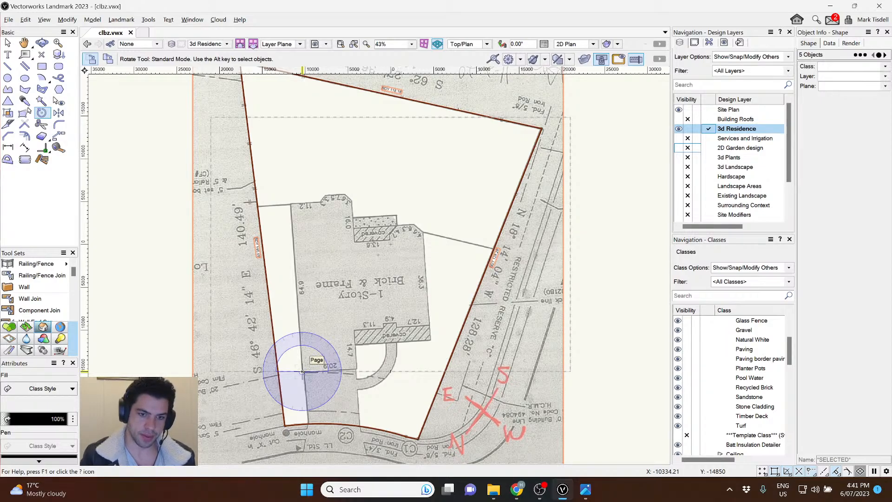
pyautogui.click(303, 372)
pyautogui.scroll(5, 291, 204)
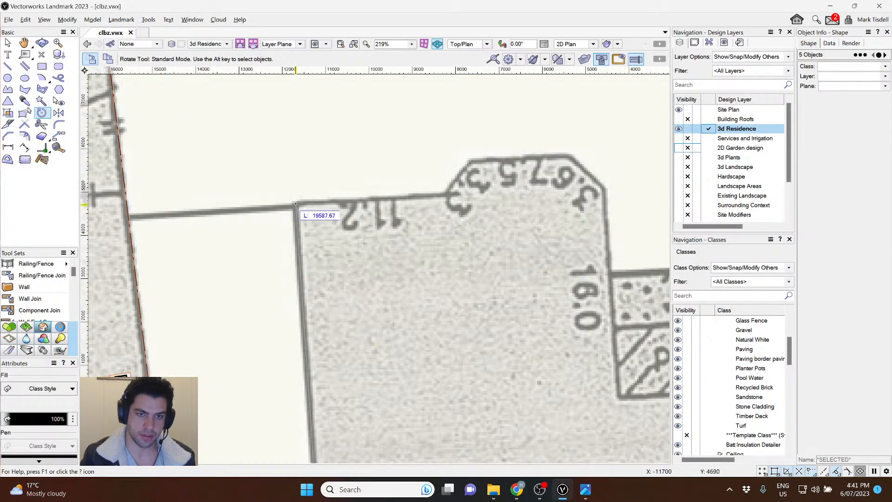
pyautogui.click(295, 203)
pyautogui.scroll(-4, 333, 139)
pyautogui.click(341, 126)
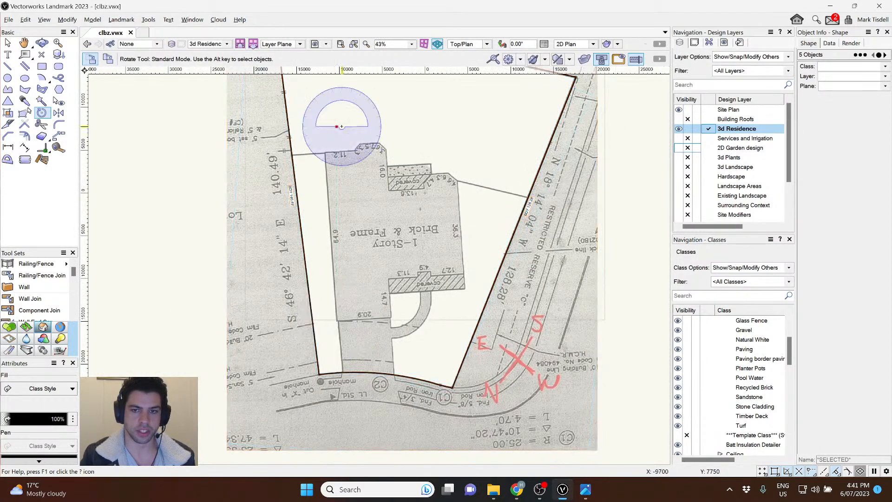
pyautogui.scroll(-2, 346, 186)
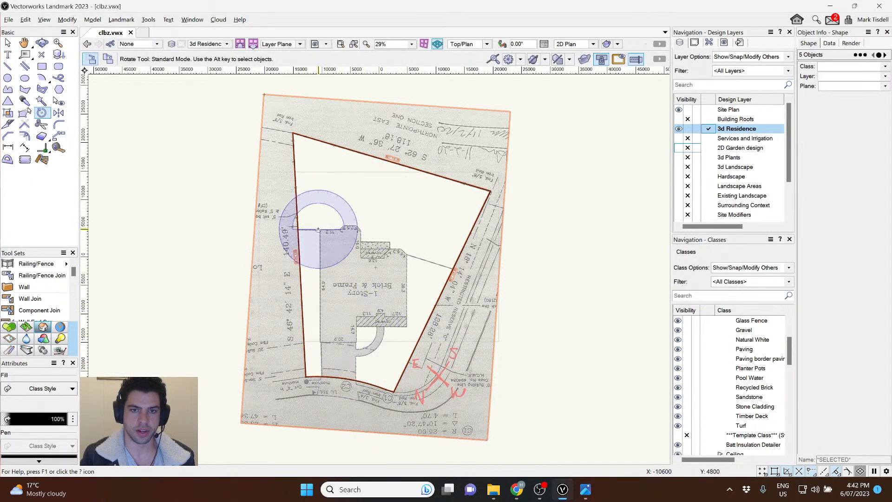
# Clear the selection and set the layer options back to Show/Snap Others.
pyautogui.press('x')
pyautogui.click(553, 205)
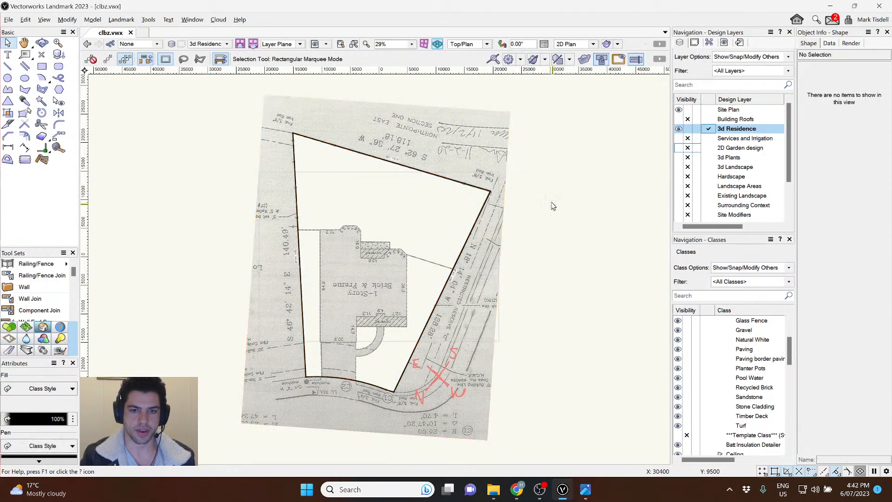
pyautogui.click(746, 57)
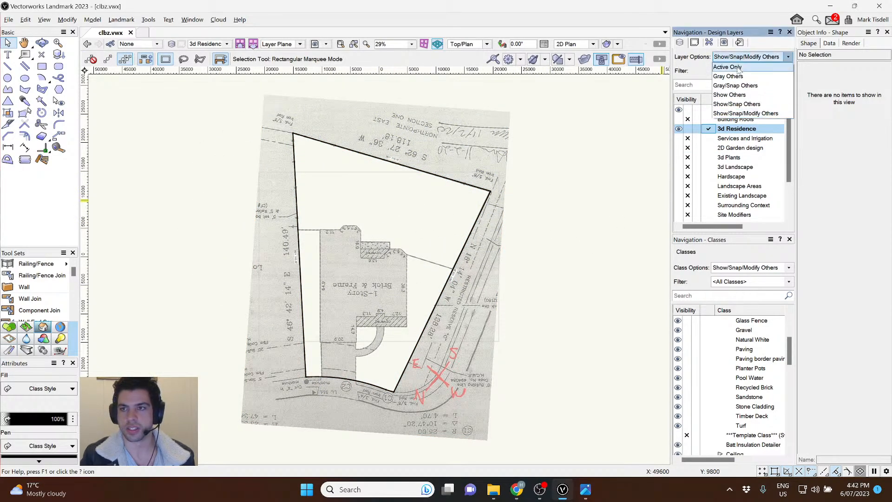
pyautogui.click(736, 104)
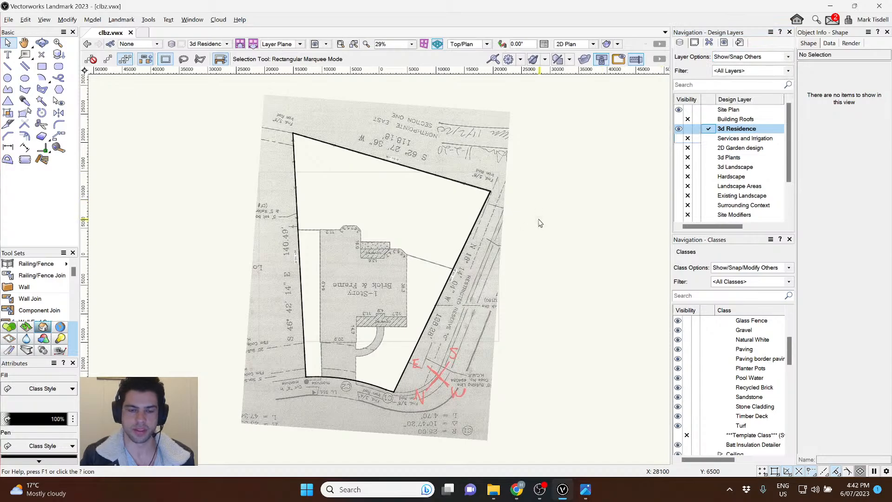
# Draw a Brick Veneer 230 [90/90] wall 64.9' long at 90° from the outer corner of the 20.9 edge along the 64.9 edge.
pyautogui.scroll(2, 333, 308)
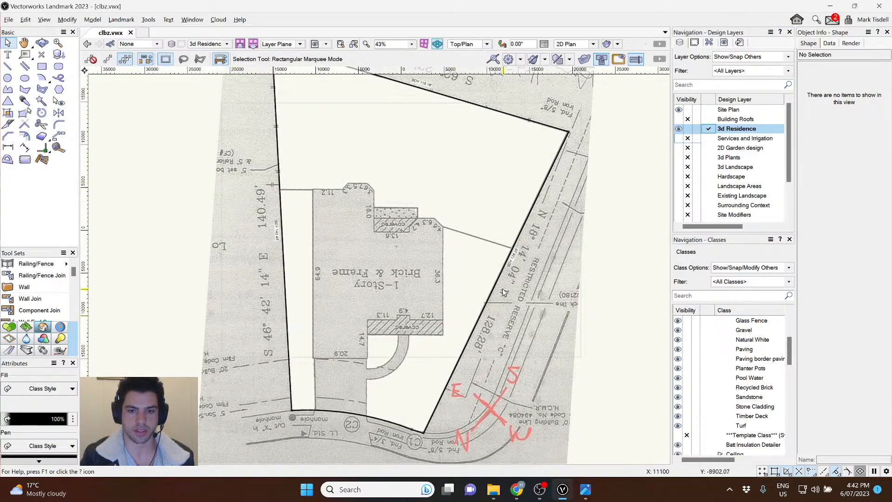
pyautogui.moveTo(330, 307); pyautogui.dragTo(316, 276, button='middle')
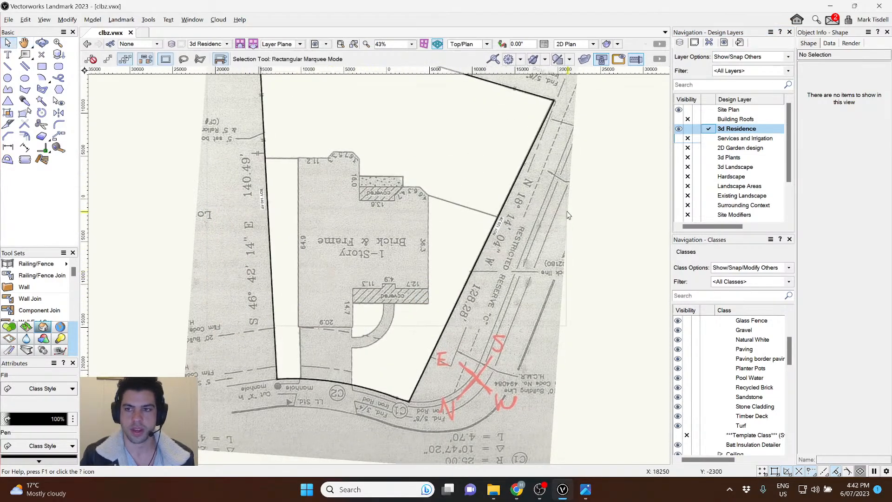
pyautogui.click(26, 288)
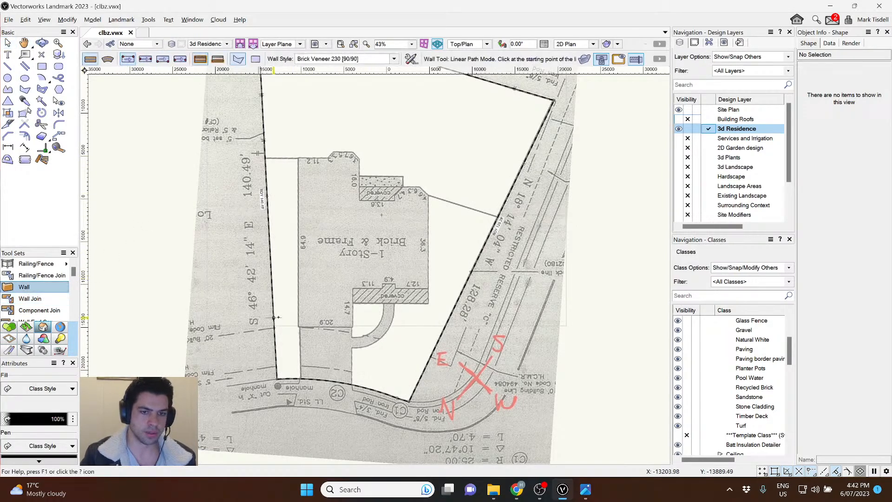
pyautogui.scroll(8, 282, 317)
pyautogui.scroll(4, 364, 364)
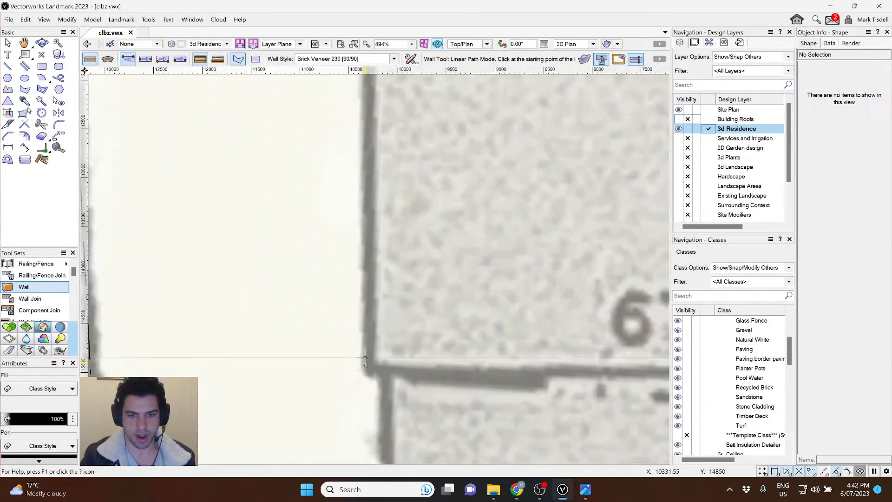
pyautogui.click(366, 366)
pyautogui.scroll(-10, 360, 387)
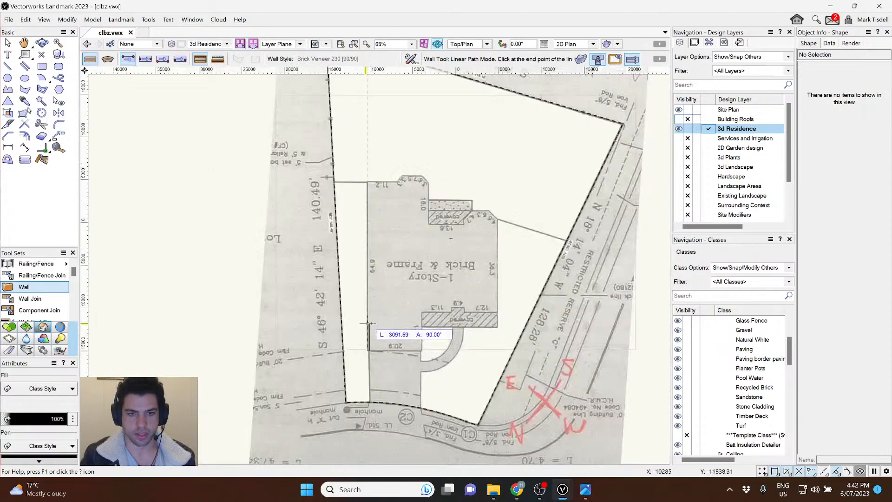
pyautogui.scroll(5, 393, 185)
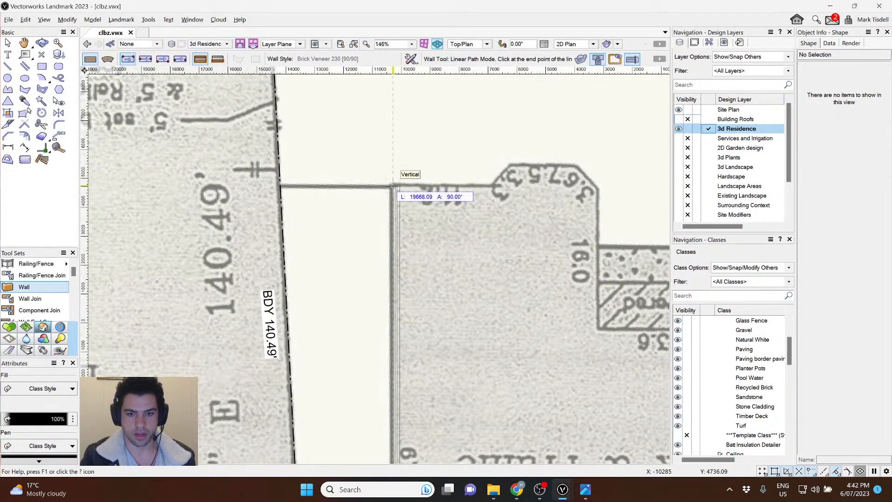
pyautogui.scroll(-2, 393, 186)
pyautogui.press('Tab')
pyautogui.write('6')
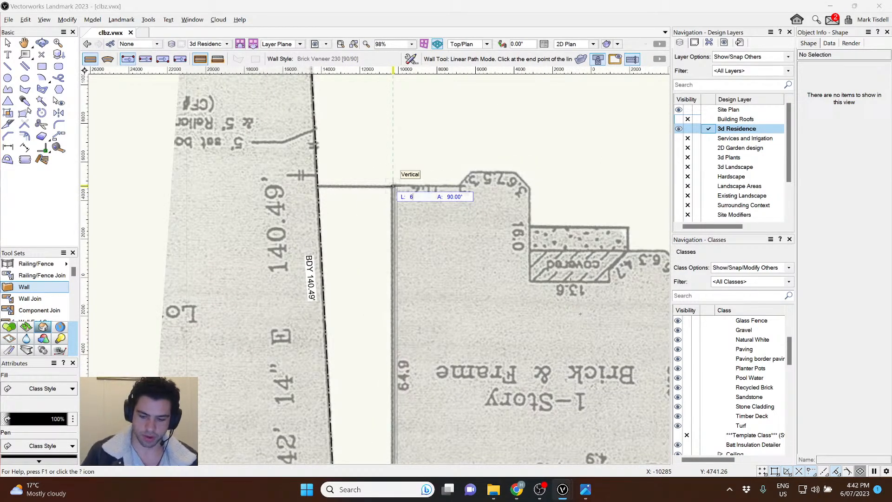
pyautogui.write('4.9')
pyautogui.press('Tab')
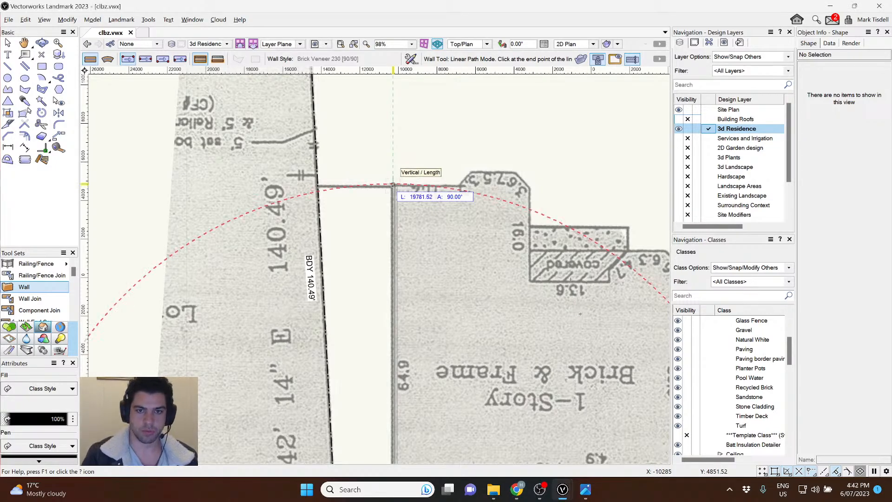
pyautogui.click(393, 186)
# Continue the wall horizontally for 11.2' along the survey's 11.2 edge to the start of the angled bay.
pyautogui.scroll(4, 446, 187)
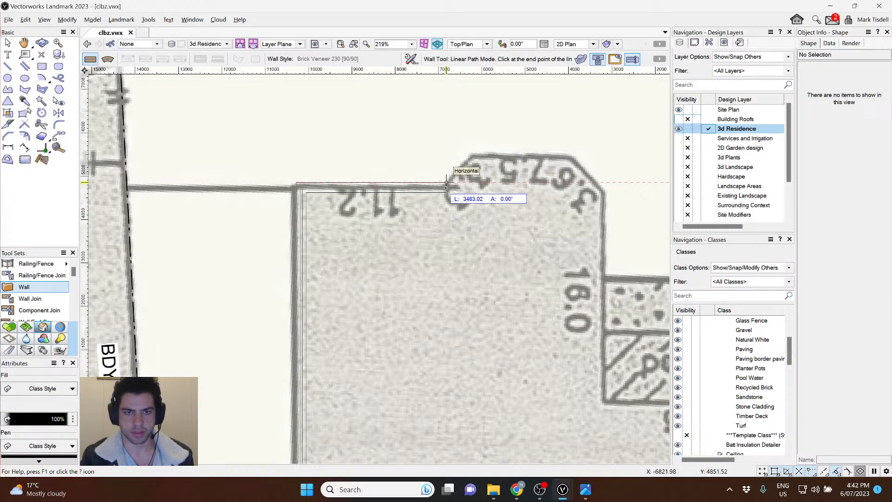
pyautogui.press('Tab')
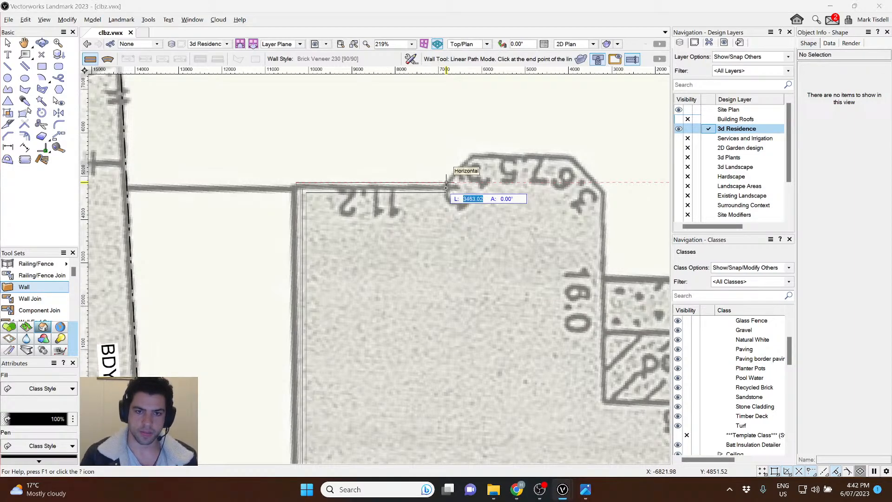
pyautogui.write('1')
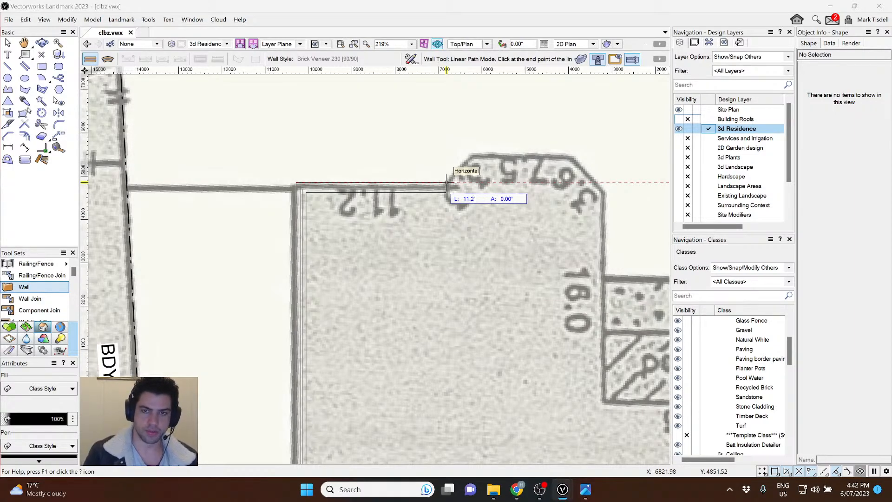
pyautogui.write('1.2')
pyautogui.press('Return')
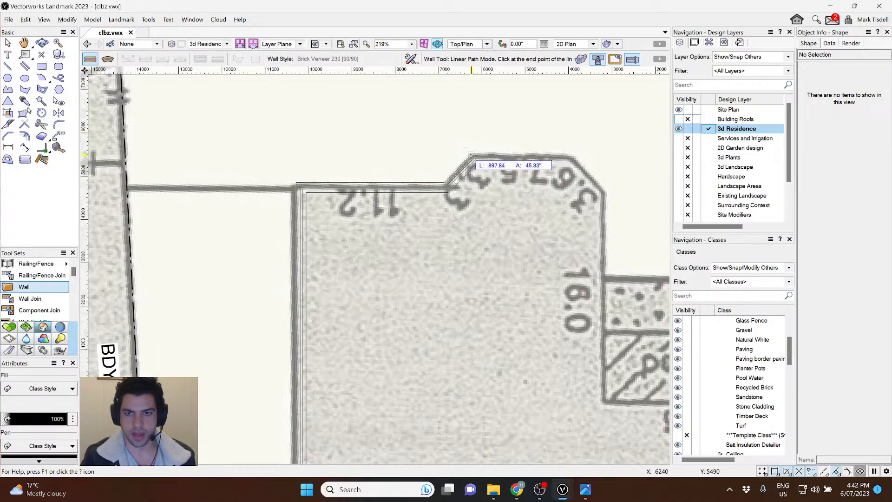
# Continue the wall 3.3' at 45° along the first slanted side of the bay.
pyautogui.press('Tab')
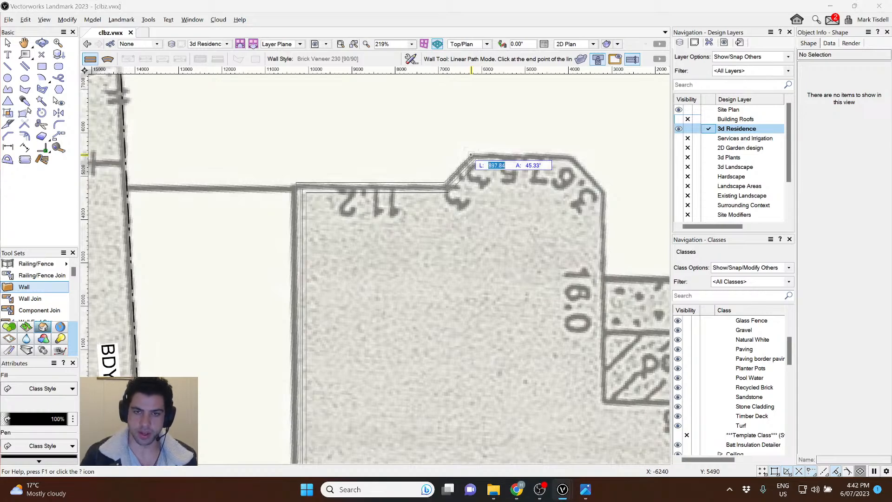
pyautogui.write('3.3')
pyautogui.press('Tab')
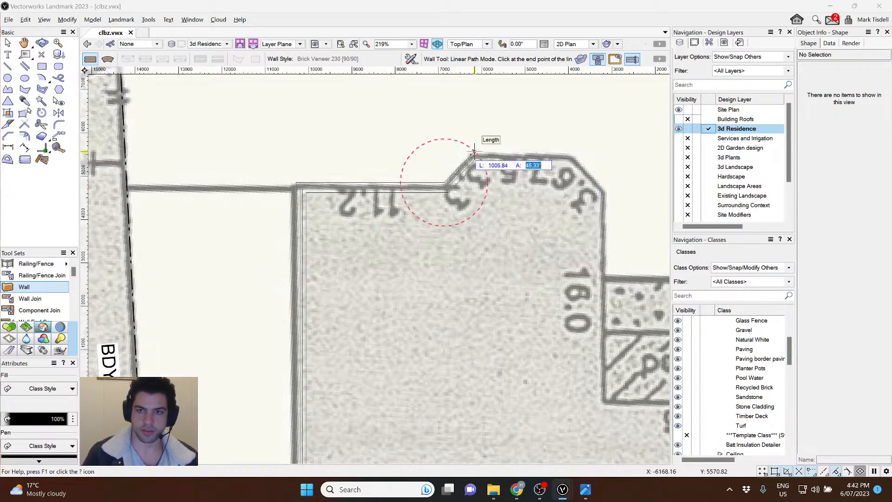
pyautogui.write('45')
pyautogui.press('Tab')
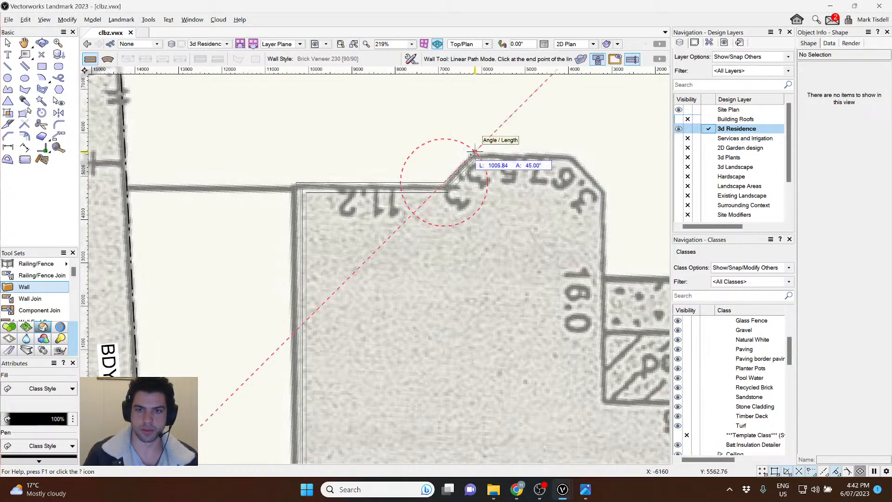
pyautogui.click(474, 151)
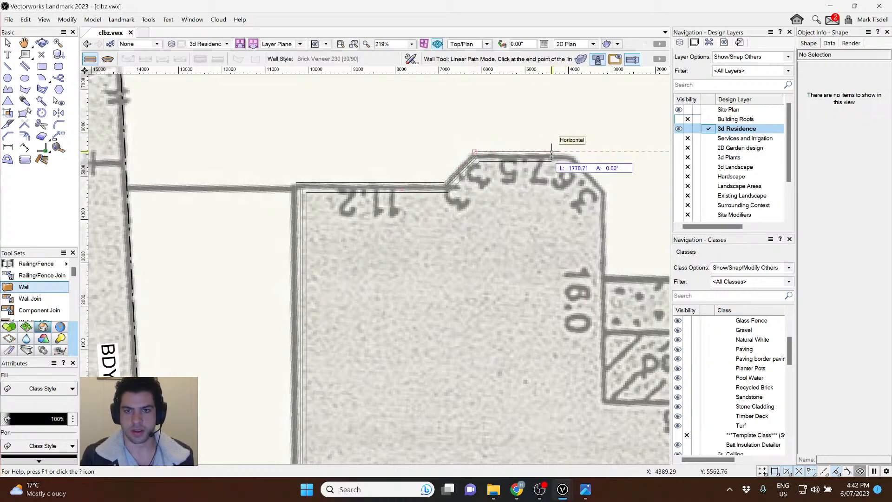
# Continue the wall horizontally for 7.5' along the survey's 7.5 edge at the front of the angled bay.
pyautogui.press('Tab')
pyautogui.write('7')
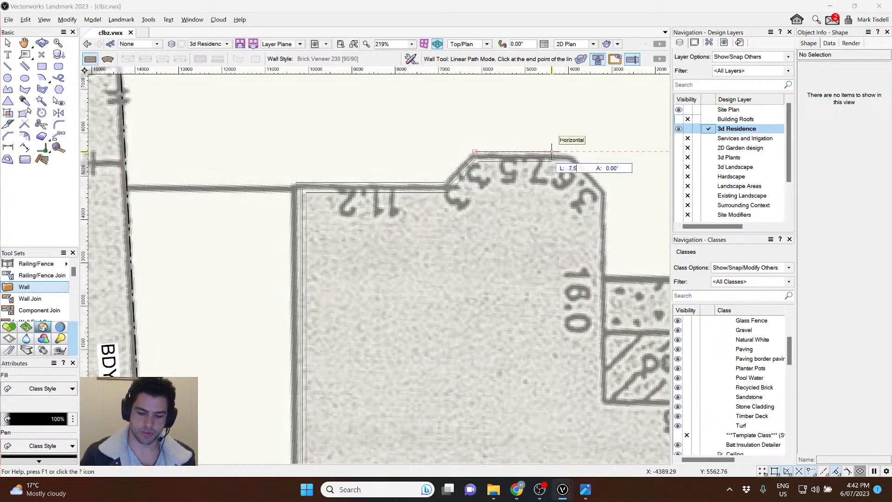
pyautogui.write(".5'")
pyautogui.press('Return')
pyautogui.click(551, 151)
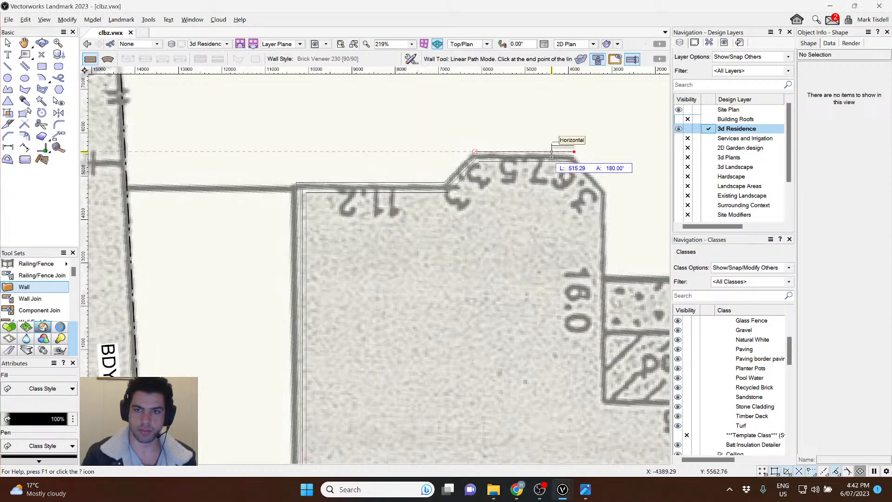
# Continue the wall 3.6' at -45° along the second slanted side of the bay.
pyautogui.press('Tab')
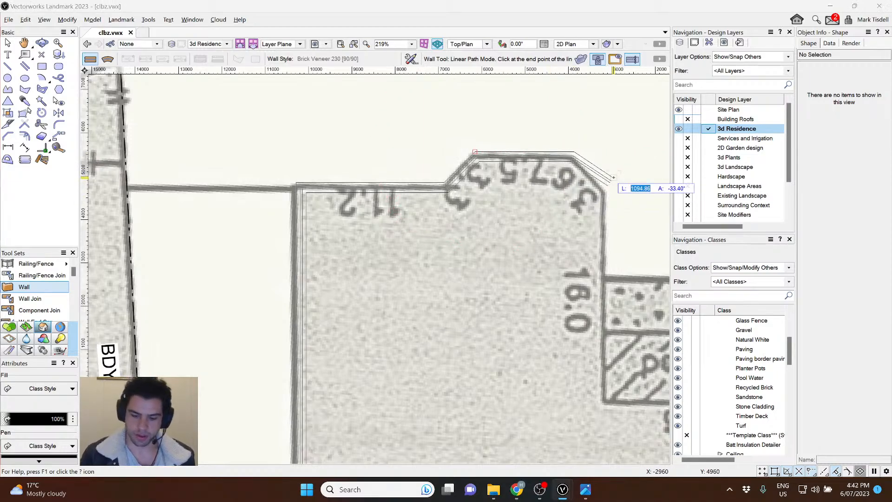
pyautogui.write("3.6'")
pyautogui.press('Tab')
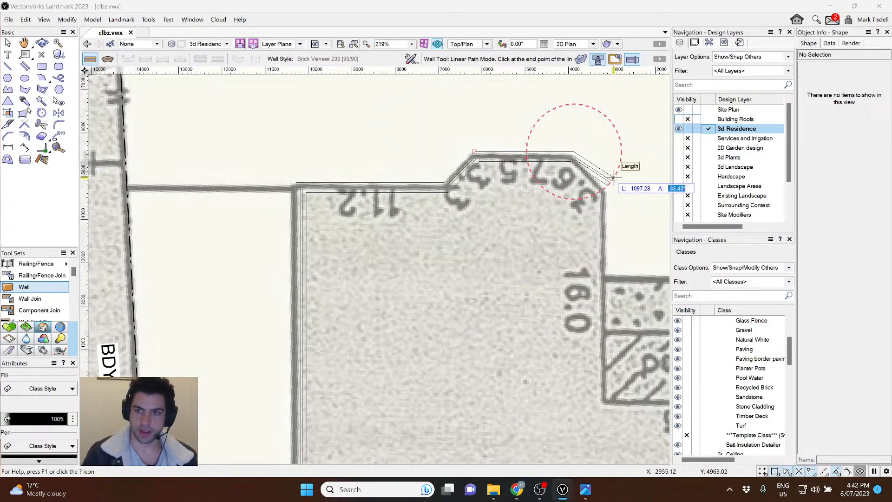
pyautogui.write('-45')
pyautogui.press('Tab')
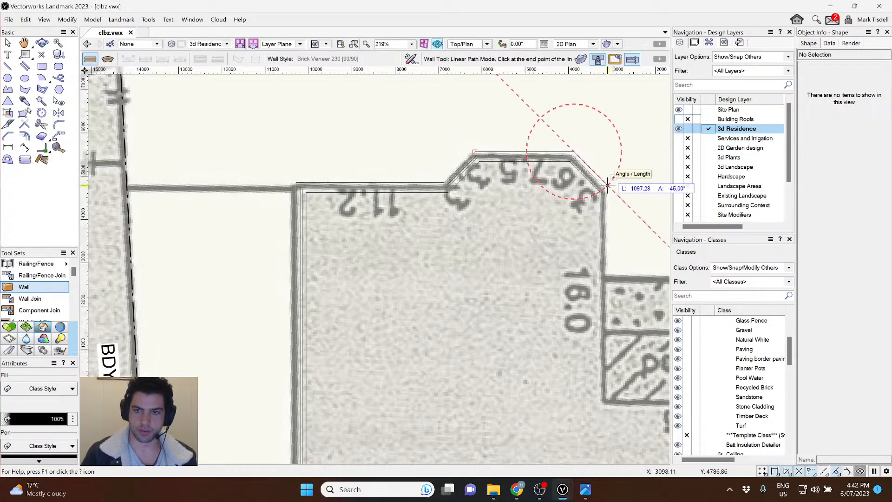
pyautogui.click(607, 186)
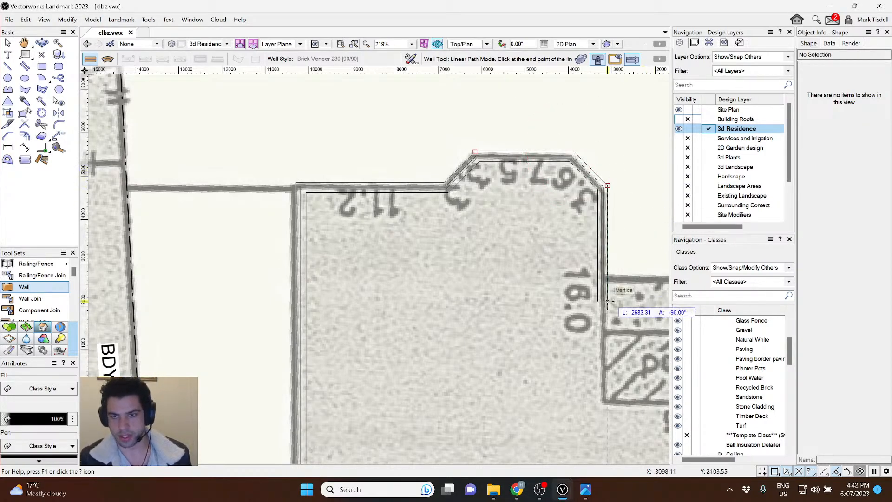
# Continue the wall vertically at -90° for 16' along the survey's 16.0 edge to the inner corner of the covered area.
pyautogui.moveTo(609, 301); pyautogui.dragTo(423, 238, button='middle')
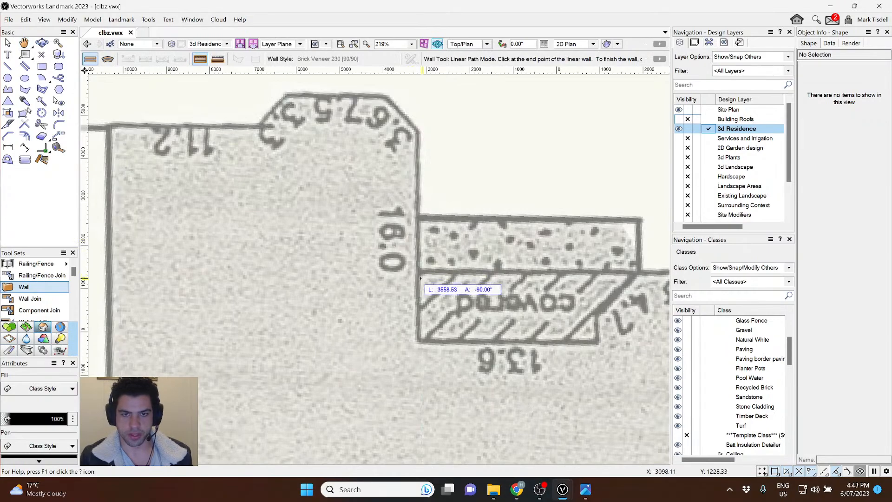
pyautogui.write('16')
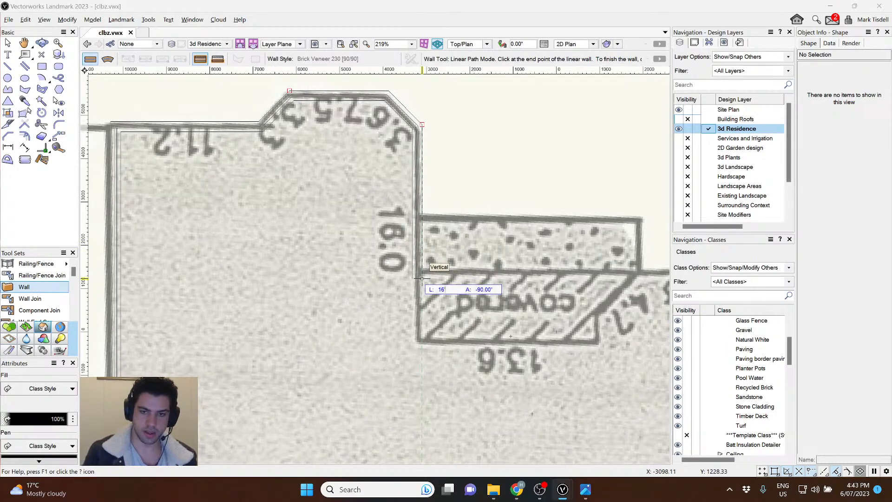
pyautogui.press('Tab')
pyautogui.click(421, 278)
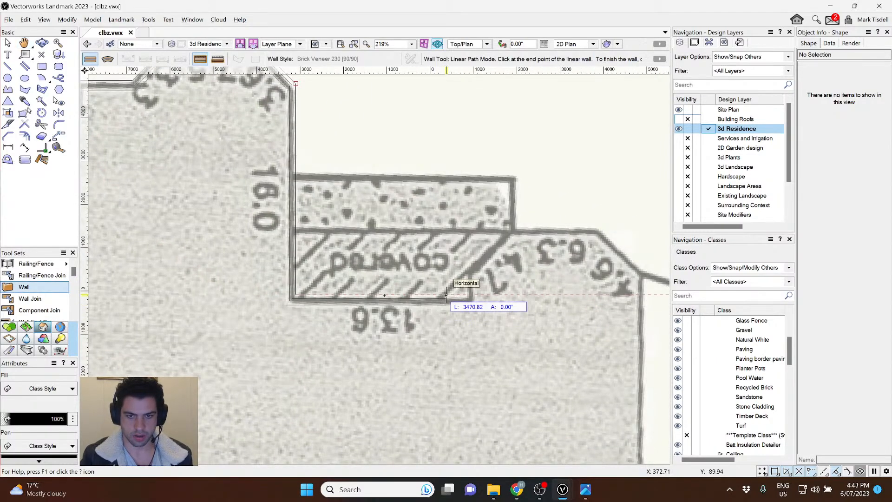
# Continue the wall horizontally for 13.6' along the survey's 13.6 edge of the covered area.
pyautogui.write('13.6')
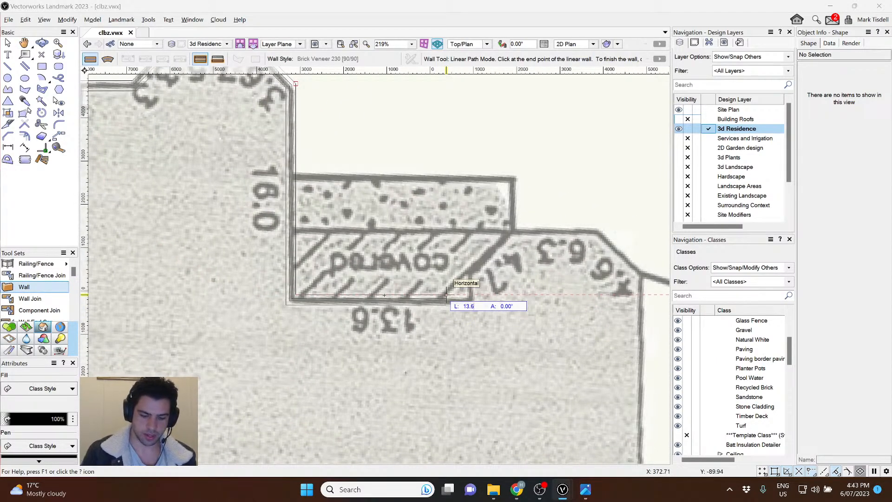
pyautogui.press('Tab')
pyautogui.click(475, 295)
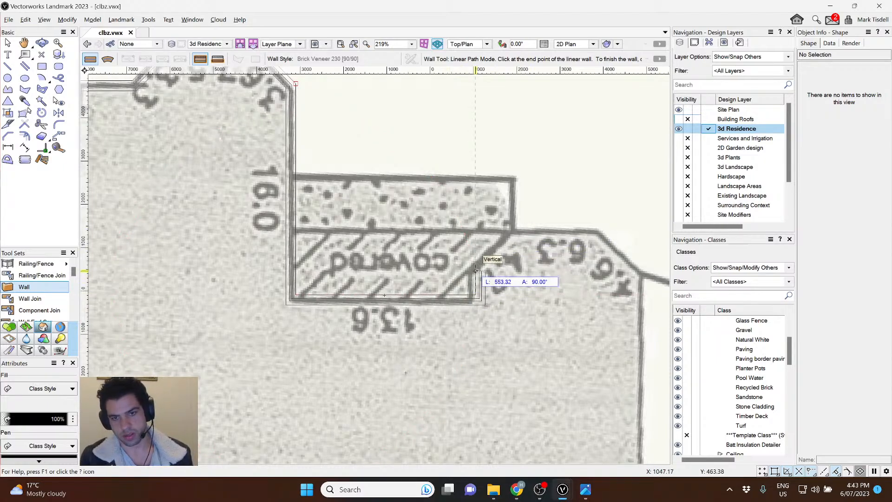
# Continue the wall 1.5' at 90° along the short unlabelled return at the end of the 13.6 edge.
pyautogui.scroll(3, 476, 271)
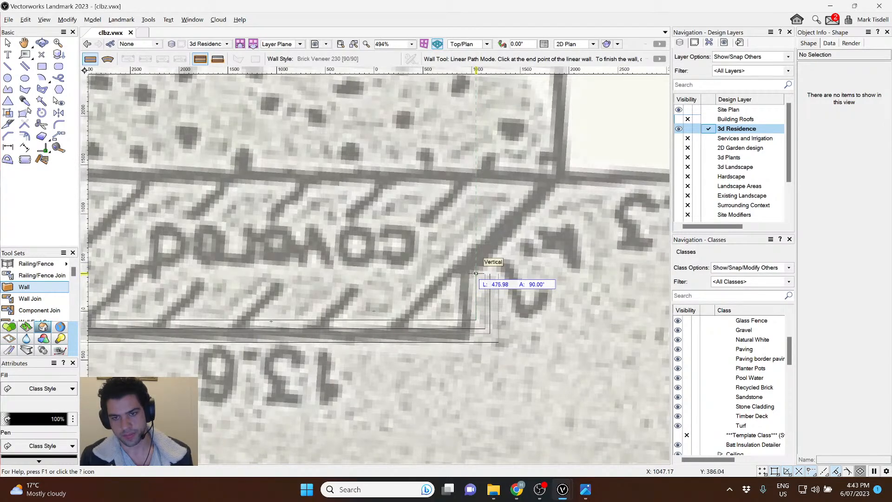
pyautogui.scroll(-2, 476, 271)
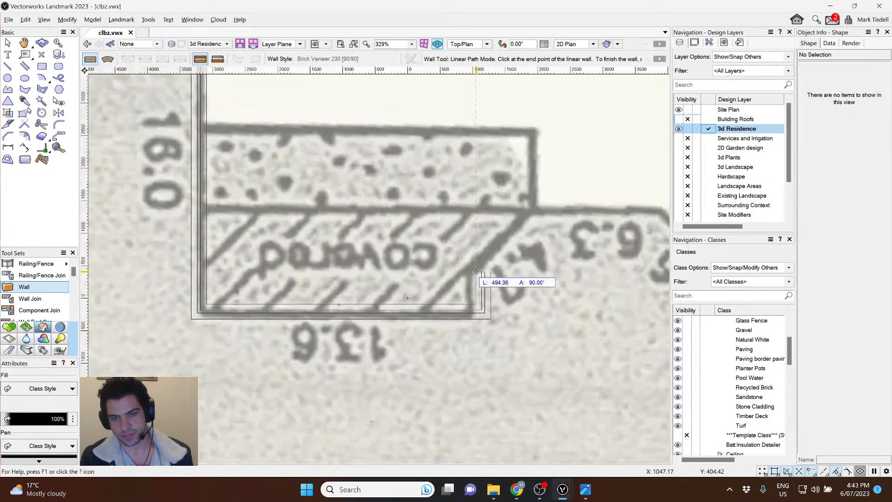
pyautogui.press('Tab')
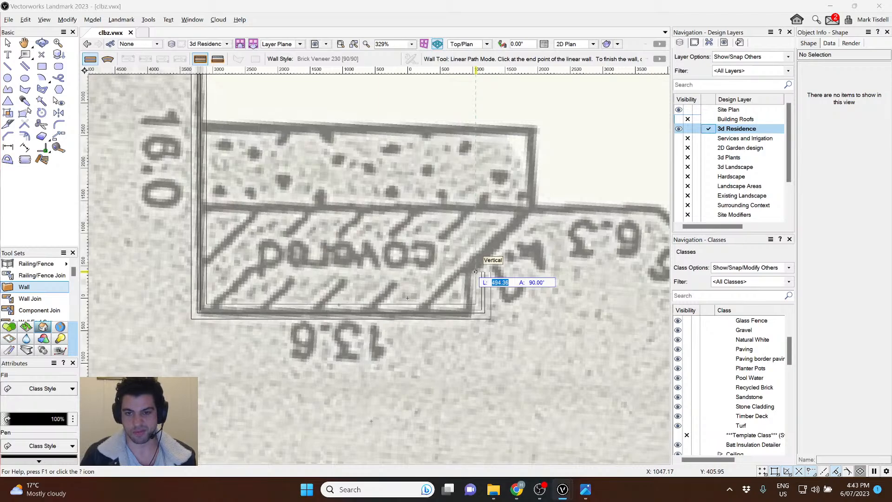
pyautogui.write('1.5')
pyautogui.press('Tab')
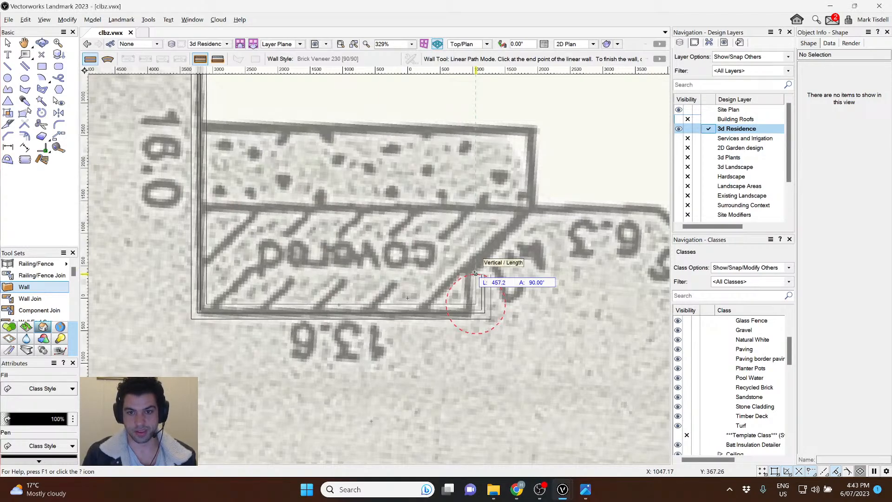
pyautogui.click(475, 274)
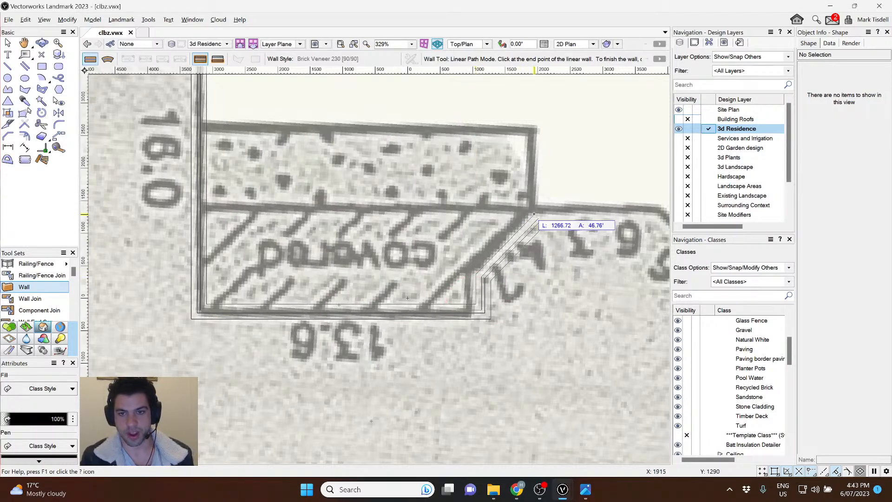
# Continue the wall 4.7' at 45° along the slanted 4.7 edge beside the covered area.
pyautogui.press('Tab')
pyautogui.write('4')
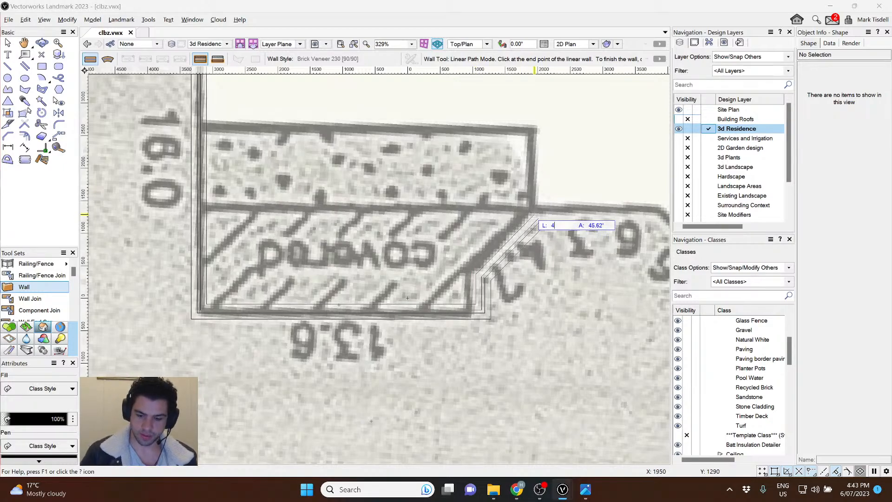
pyautogui.write(".7'")
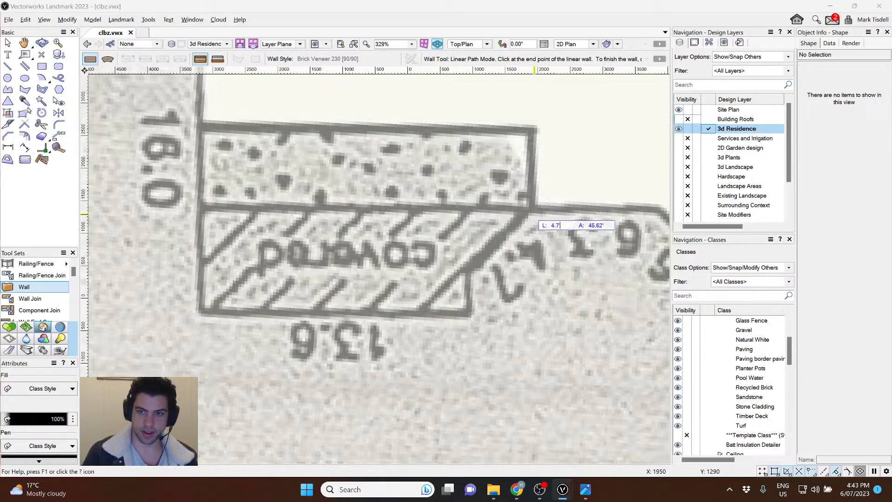
pyautogui.press('Tab')
pyautogui.write('45')
pyautogui.press('Return')
pyautogui.click(541, 208)
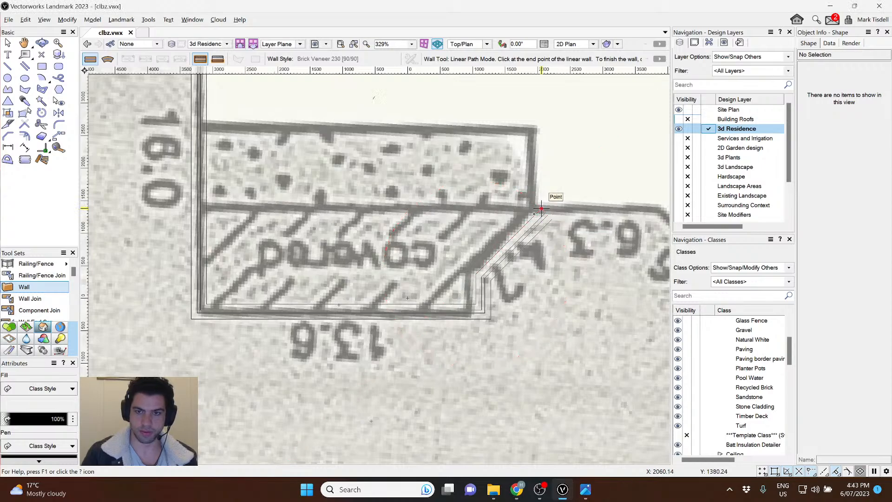
# Continue the wall horizontally for 6.3' along the survey's 6.3 edge.
pyautogui.moveTo(544, 209); pyautogui.dragTo(328, 212, button='middle')
pyautogui.press('Tab')
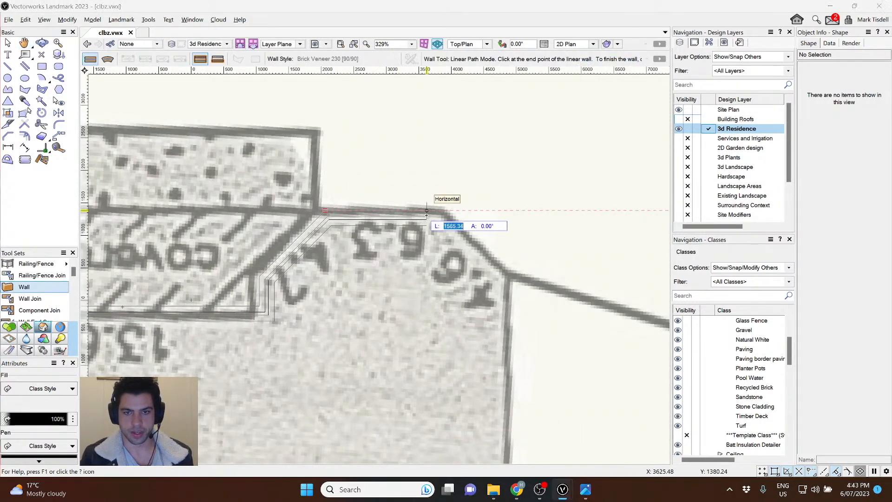
pyautogui.write('6.3')
pyautogui.press('Return')
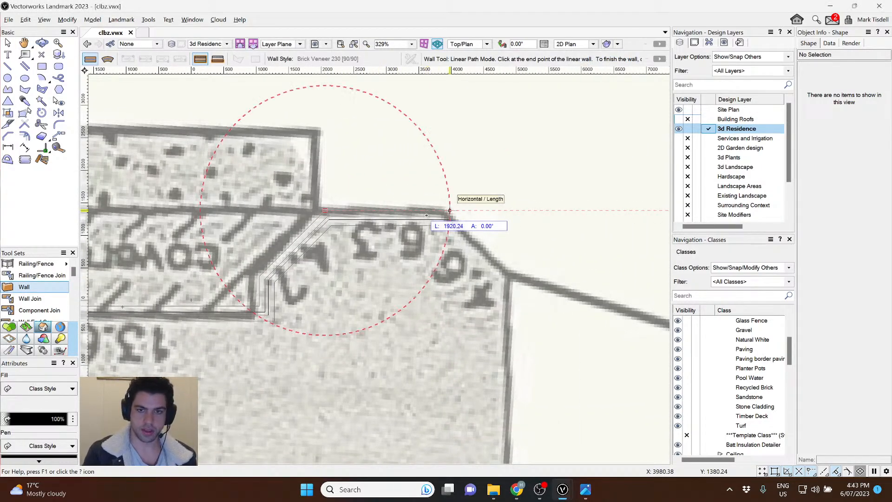
pyautogui.click(449, 211)
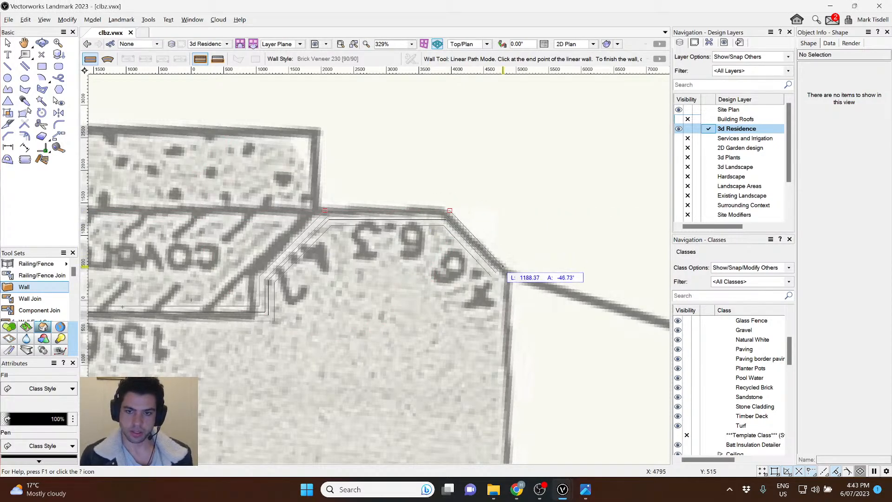
# Continue the wall 4.6' at -45° along the slanted 4.6 edge to the top corner of the 36.3 edge.
pyautogui.press('Tab')
pyautogui.write('6')
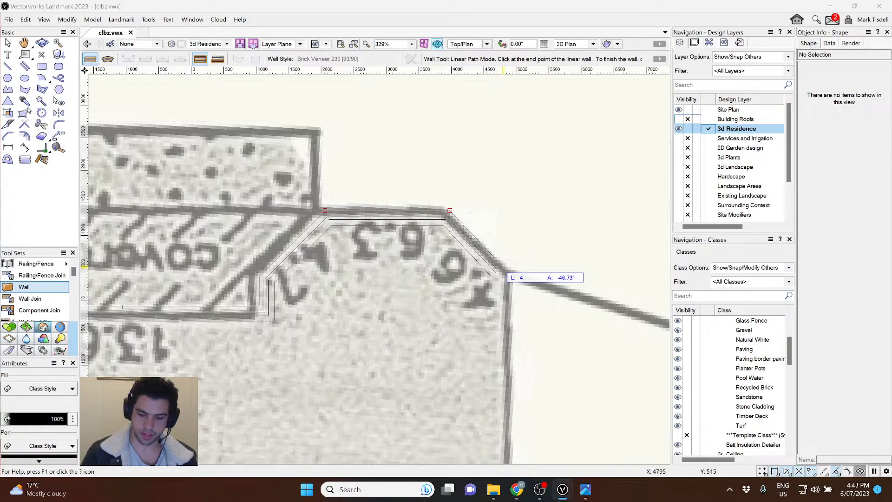
pyautogui.press('Tab')
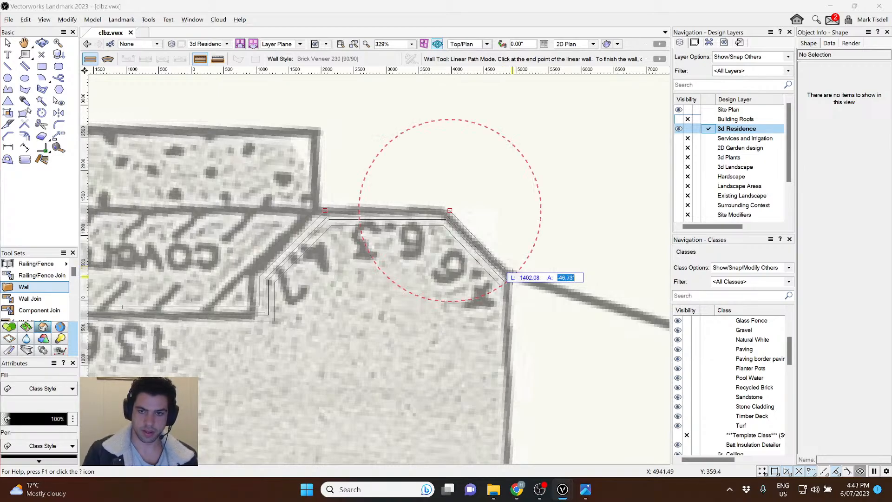
pyautogui.write('-45')
pyautogui.press('Tab')
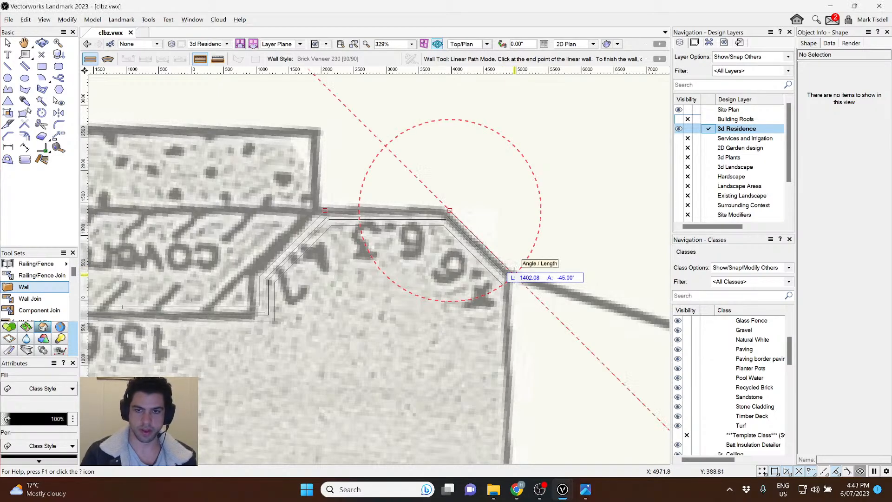
pyautogui.click(504, 265)
pyautogui.scroll(-2, 526, 236)
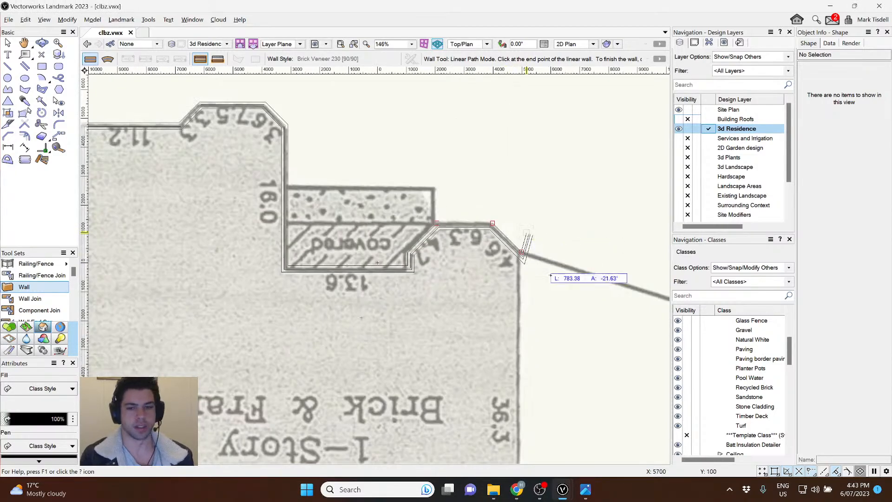
pyautogui.moveTo(579, 403); pyautogui.dragTo(532, 278, button='middle')
pyautogui.moveTo(532, 278); pyautogui.dragTo(561, 181)
pyautogui.scroll(-1, 559, 182)
pyautogui.scroll(2, 523, 321)
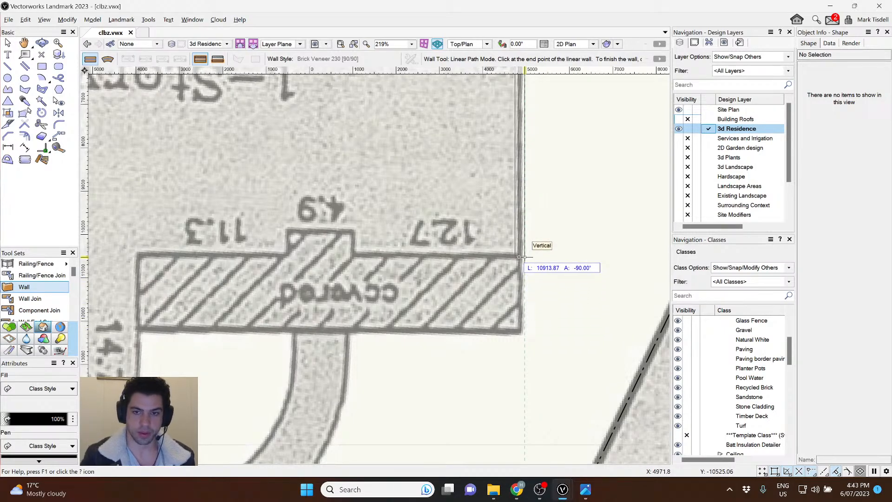
pyautogui.scroll(-4, 522, 256)
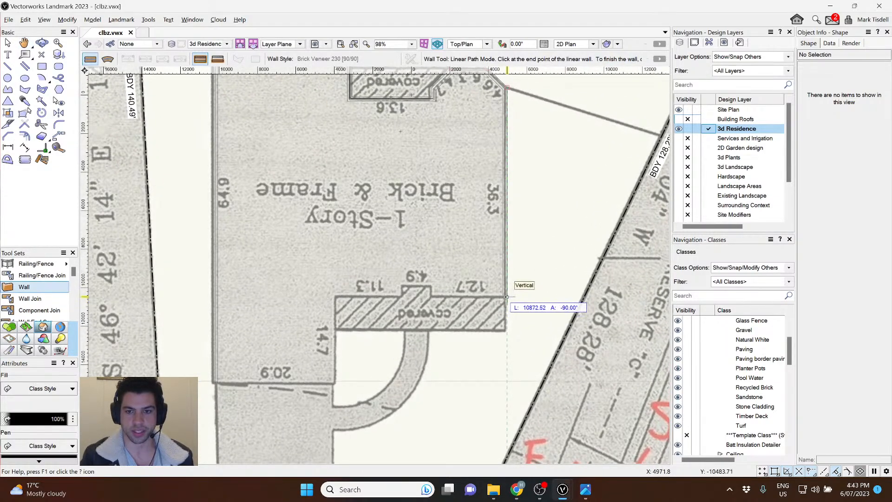
pyautogui.press('Tab')
pyautogui.write('36')
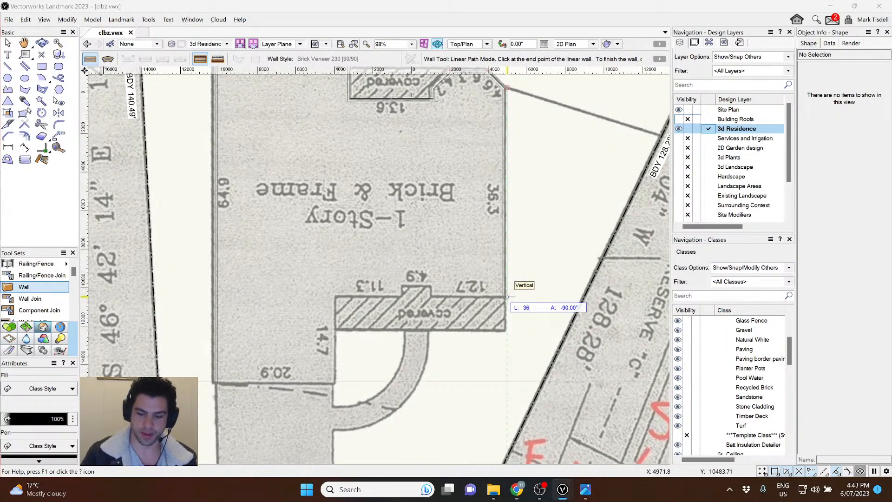
pyautogui.press('Return')
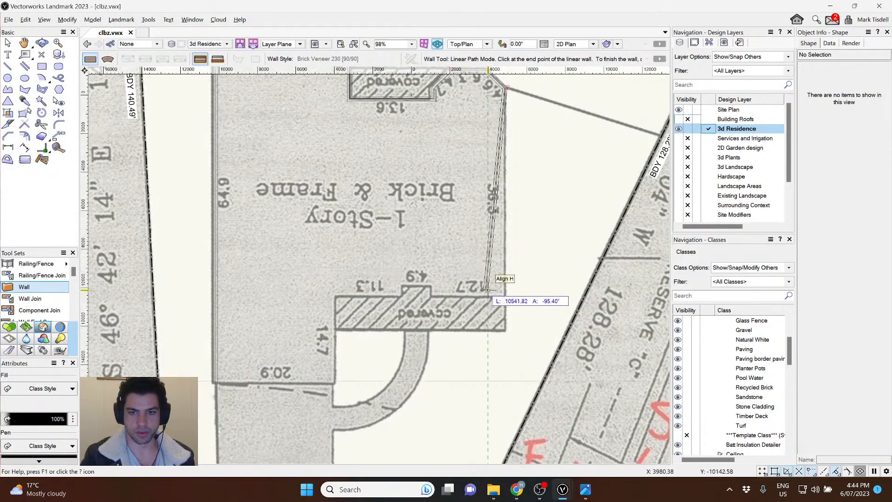
pyautogui.press('Tab')
pyautogui.write('36')
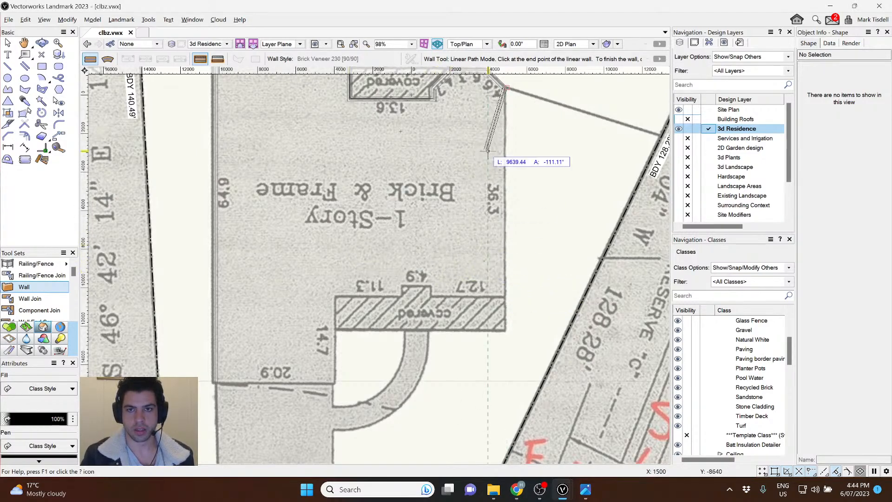
# Try to continue the wall 36.3' at -90° along the survey's 36.3 edge.
pyautogui.scroll(5, 505, 90)
pyautogui.moveTo(458, 139); pyautogui.dragTo(455, 289, button='middle')
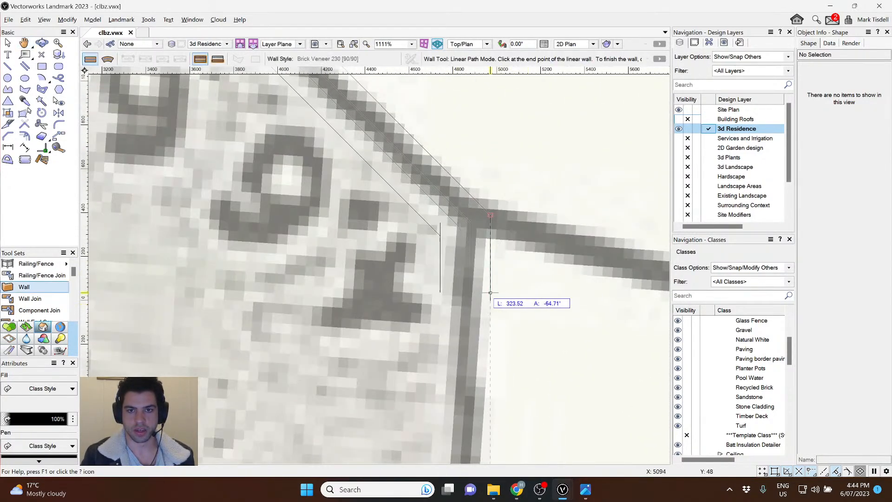
pyautogui.scroll(-4, 488, 281)
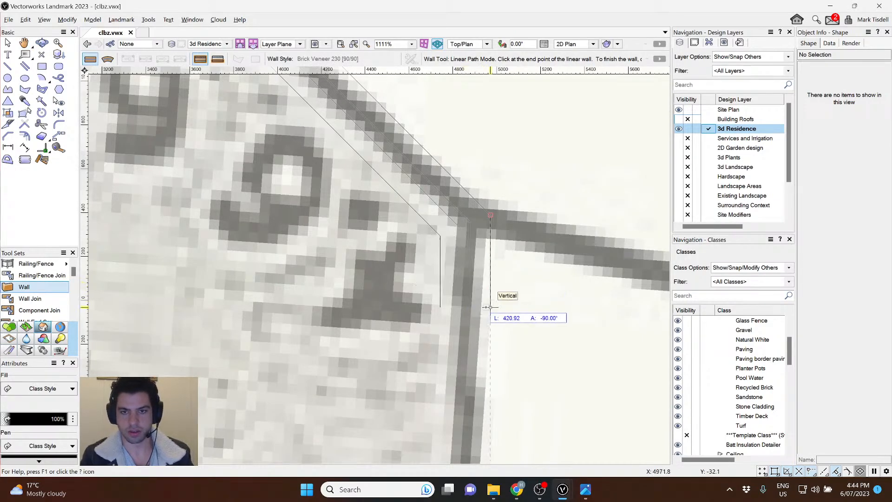
pyautogui.moveTo(513, 302); pyautogui.dragTo(500, 84, button='middle')
pyautogui.scroll(1, 506, 259)
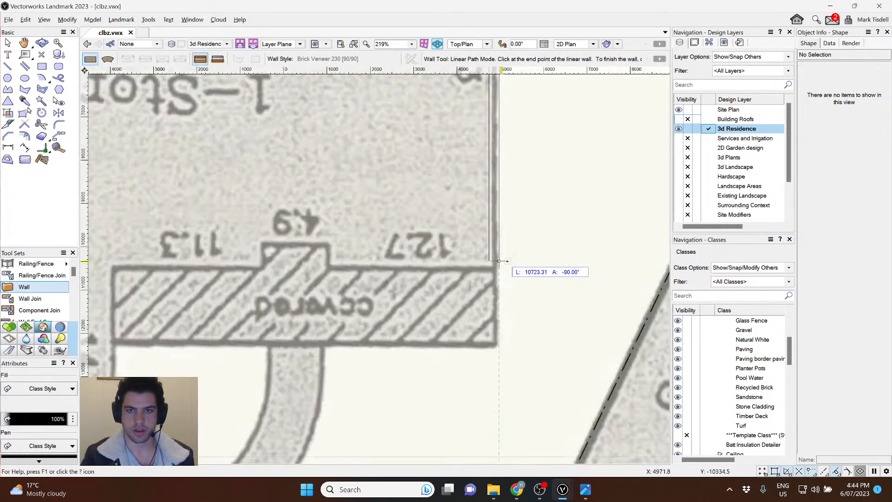
pyautogui.scroll(-1, 507, 260)
pyautogui.moveTo(507, 260); pyautogui.dragTo(500, 364, button='middle')
pyautogui.press('Tab')
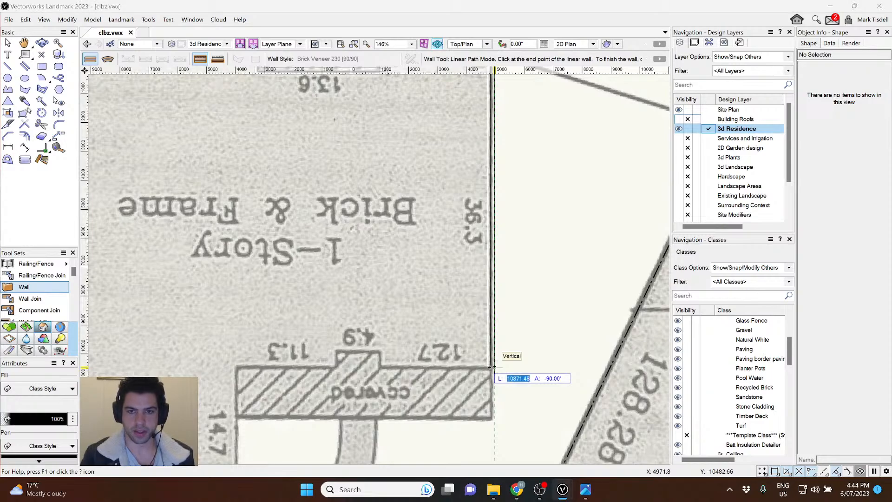
pyautogui.write("36.3'")
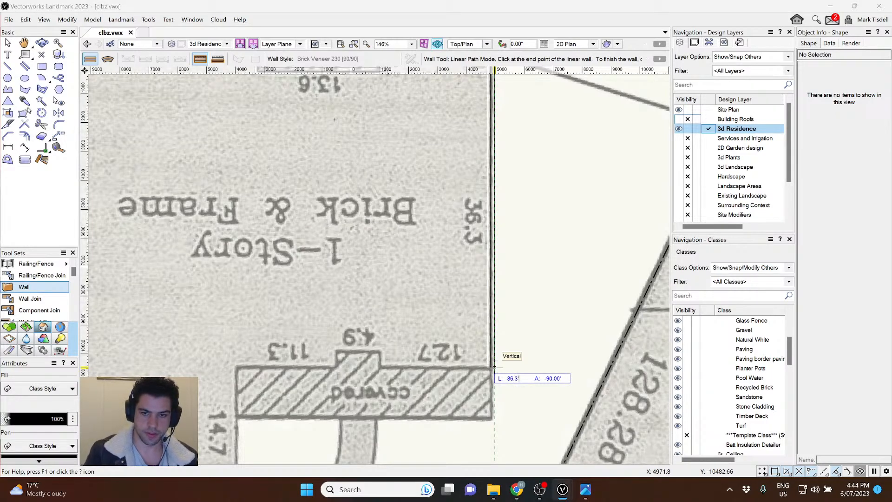
pyautogui.press('Tab')
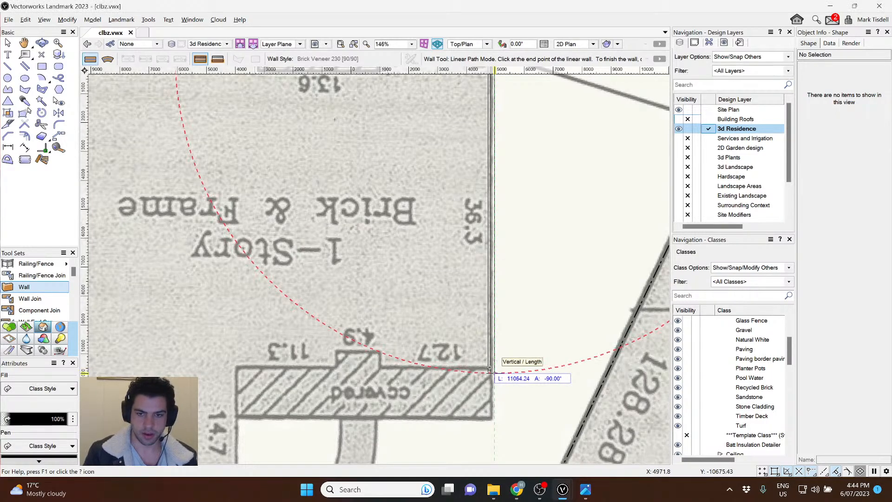
pyautogui.click(490, 370)
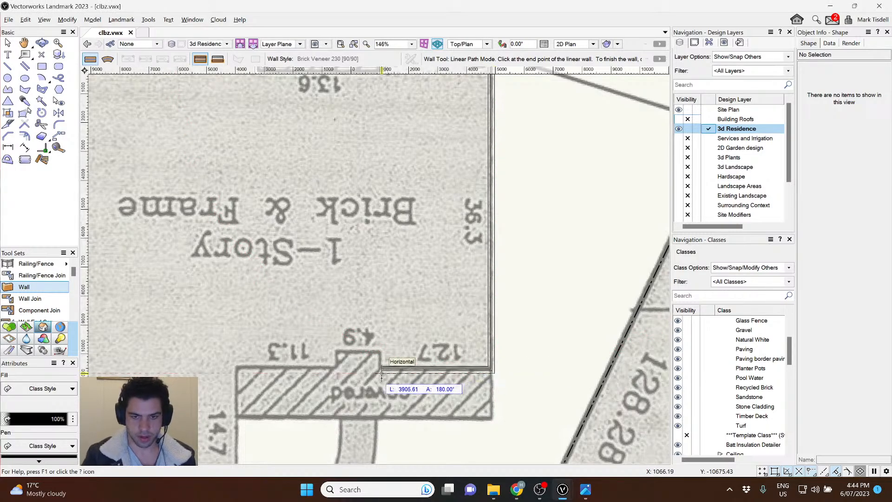
pyautogui.press('Tab')
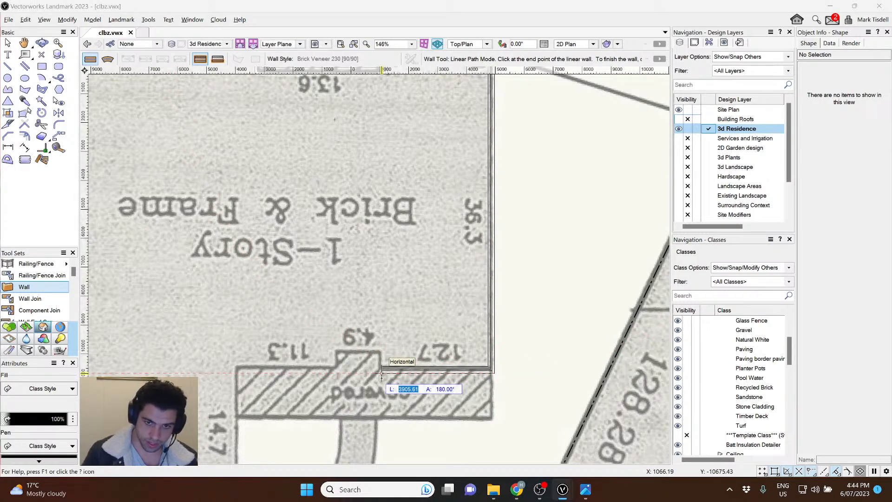
pyautogui.write('12.7')
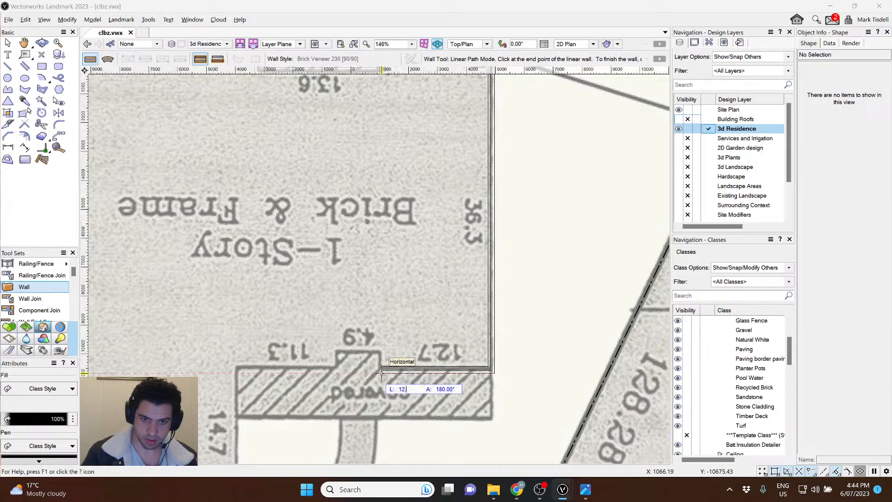
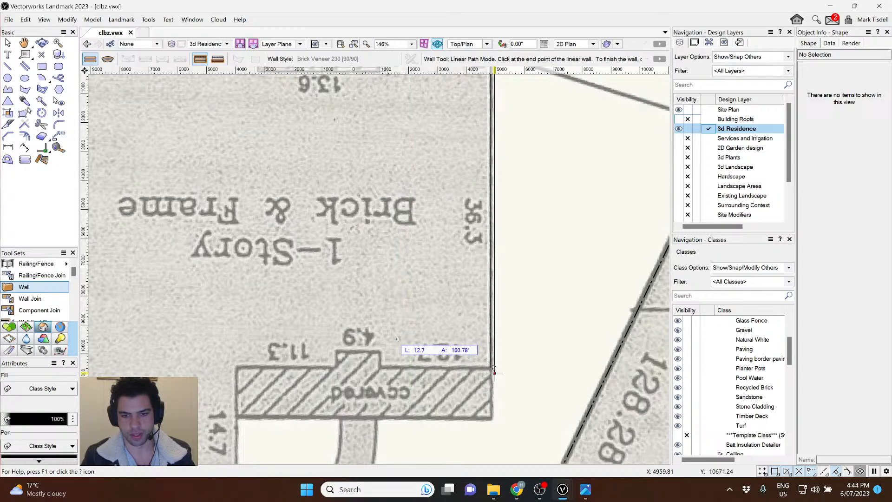
pyautogui.scroll(-4, 467, 346)
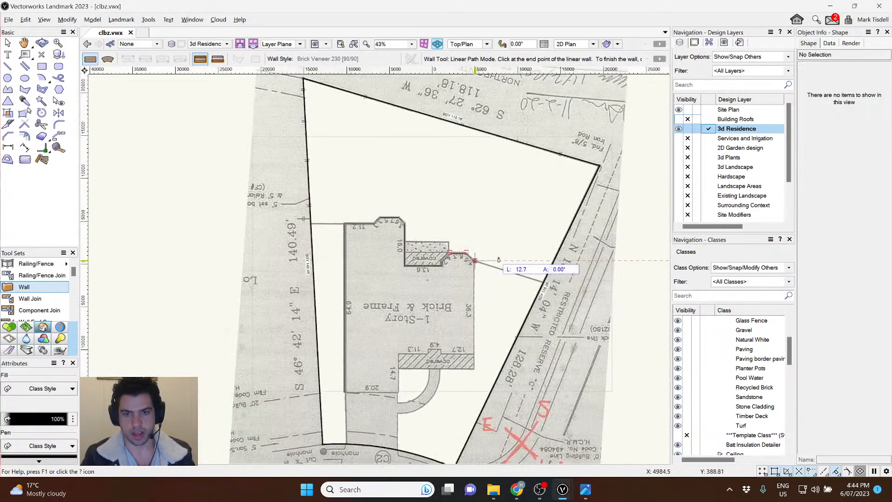
pyautogui.scroll(3, 481, 276)
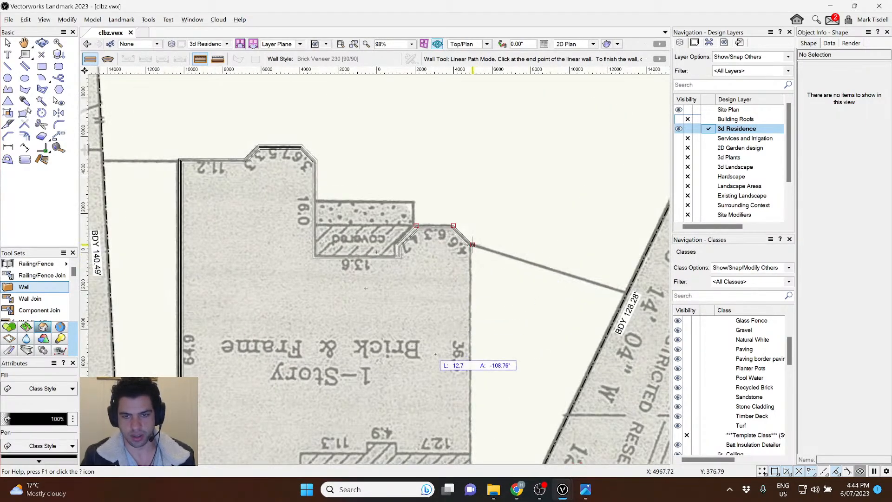
pyautogui.moveTo(471, 394); pyautogui.dragTo(466, 343, button='middle')
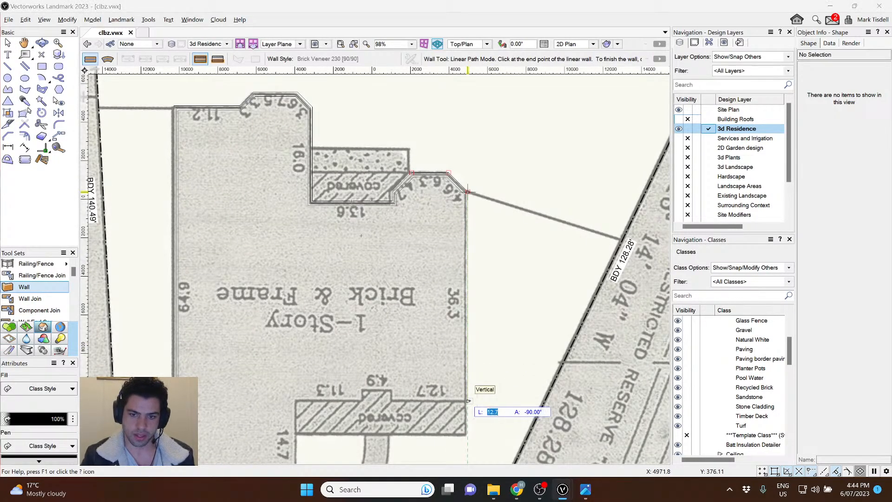
pyautogui.scroll(3, 462, 161)
pyautogui.scroll(2, 506, 303)
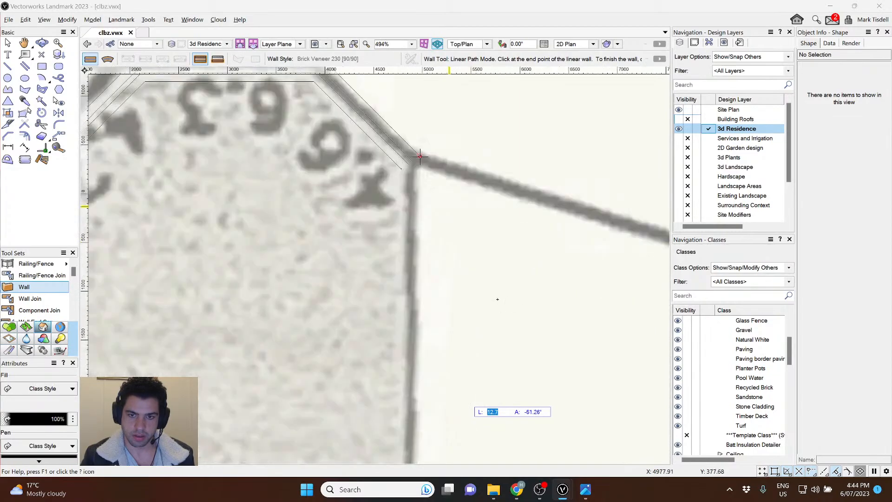
pyautogui.scroll(-4, 447, 237)
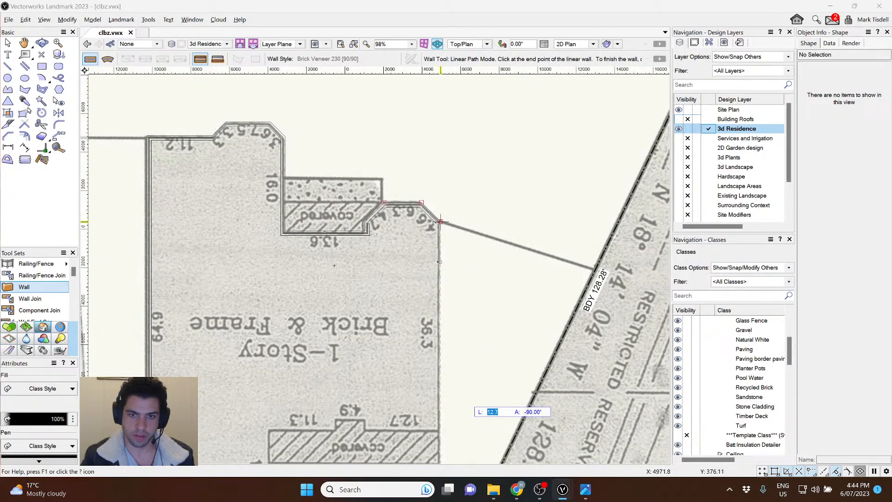
pyautogui.scroll(5, 441, 221)
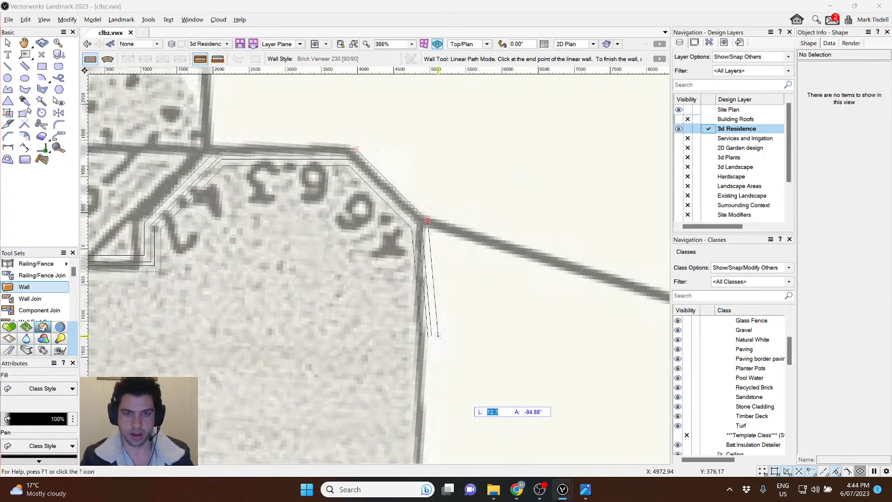
pyautogui.scroll(-3, 447, 274)
pyautogui.moveTo(459, 395); pyautogui.dragTo(452, 244, button='middle')
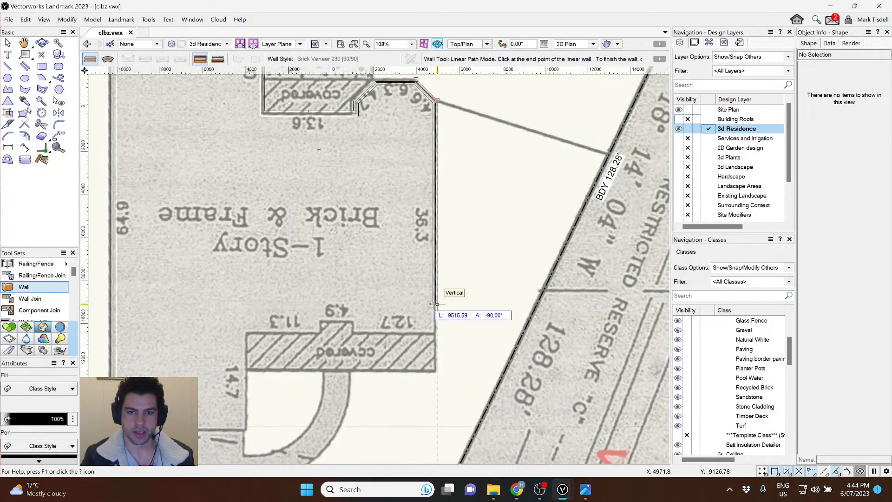
pyautogui.write('36.3')
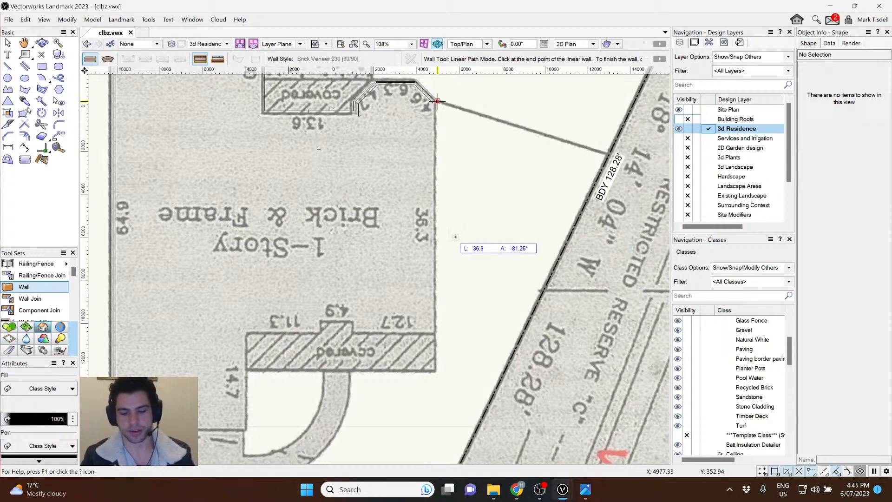
pyautogui.press('Escape')
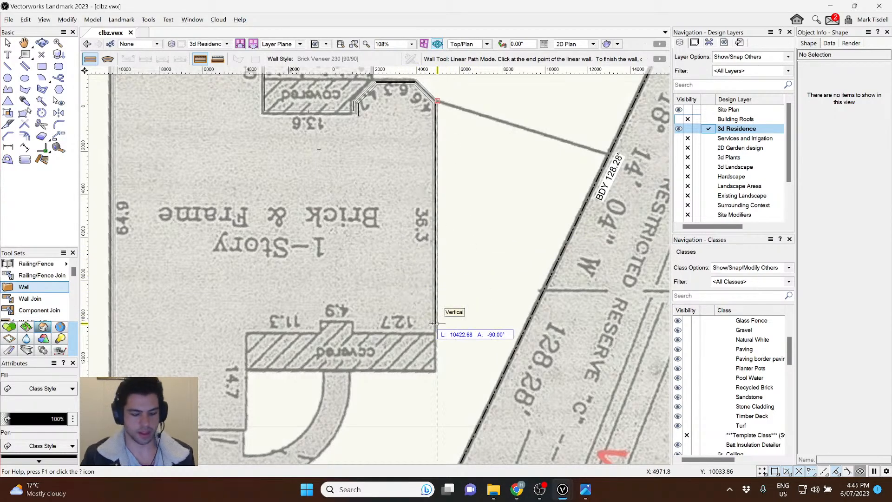
# Continue the wall 36.3' at -90° along the 36.3 edge to the covered area.
pyautogui.press('Tab')
pyautogui.write('36.3')
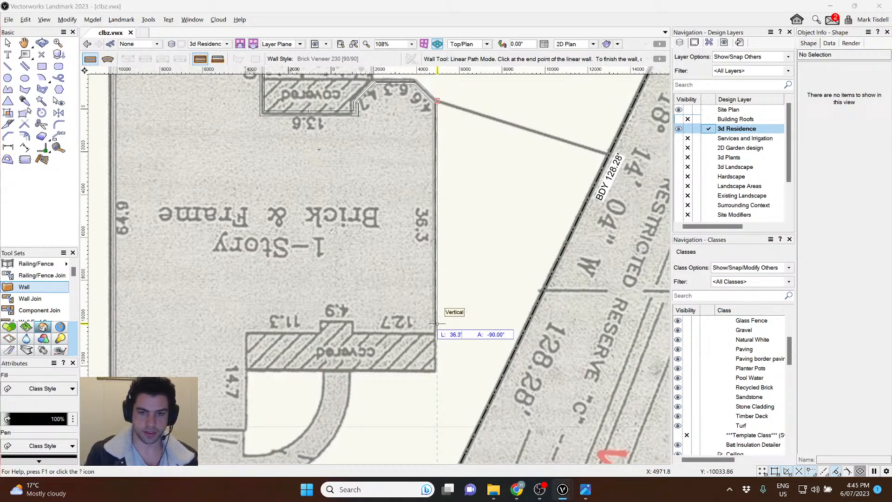
pyautogui.press('Tab')
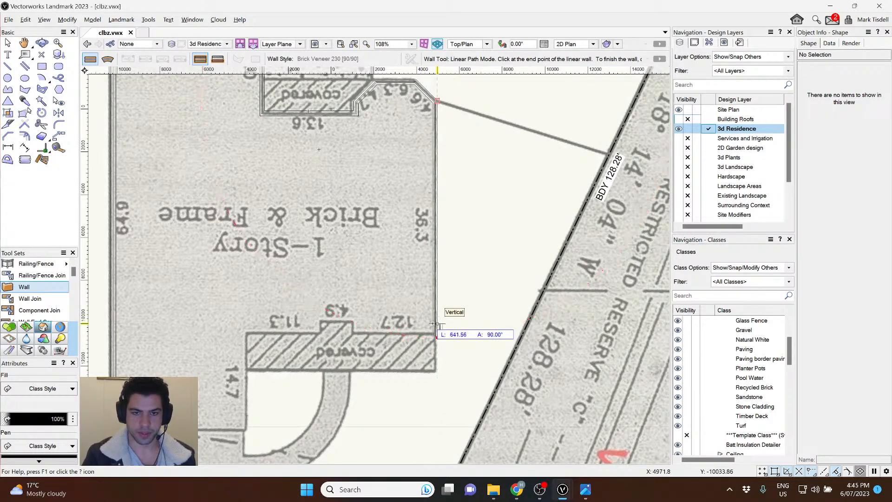
pyautogui.click(433, 324)
# Continue the wall horizontally for 12.7' at 180° along the 12.7 edge of the covered area.
pyautogui.press('Tab')
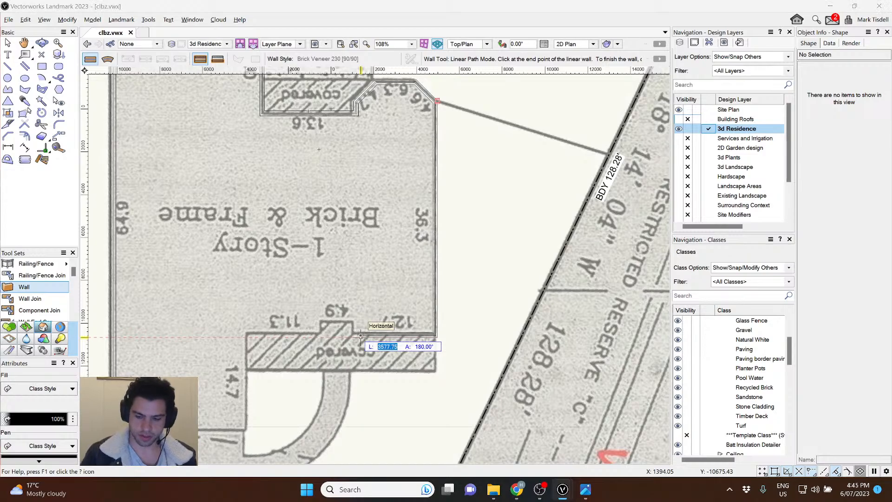
pyautogui.write('12.7')
pyautogui.press('Tab')
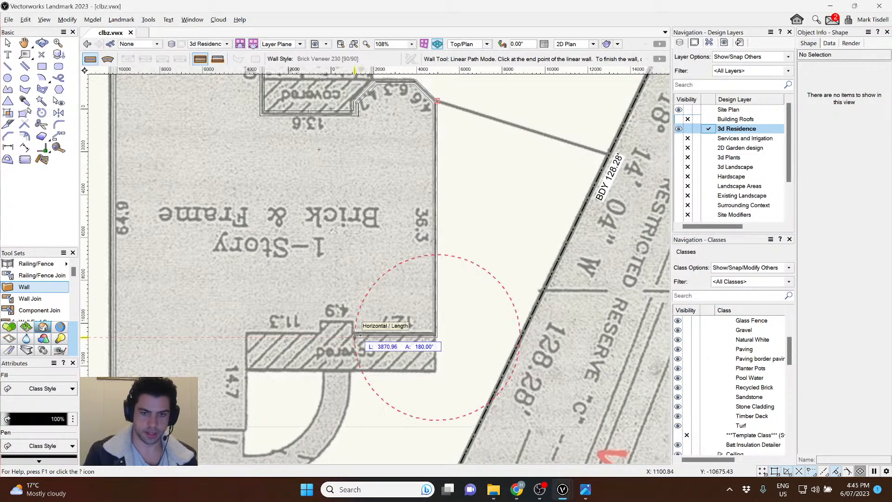
pyautogui.click(355, 338)
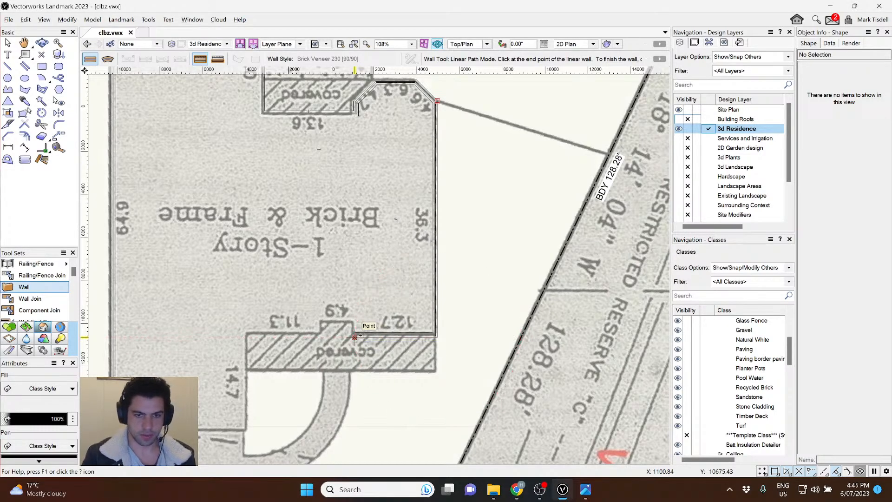
# Try a 2' wall length at 90° for the short unlabelled return between the 12.7 and 4.9 edges.
pyautogui.scroll(5, 355, 336)
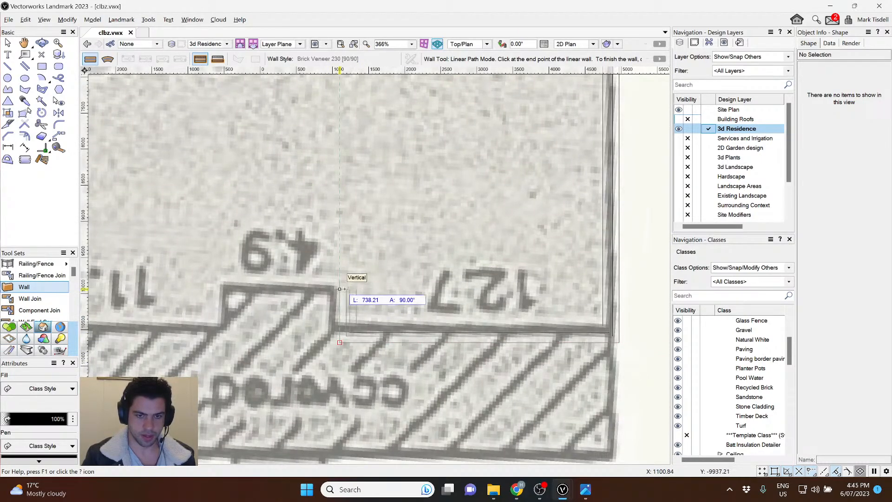
pyautogui.press('Tab')
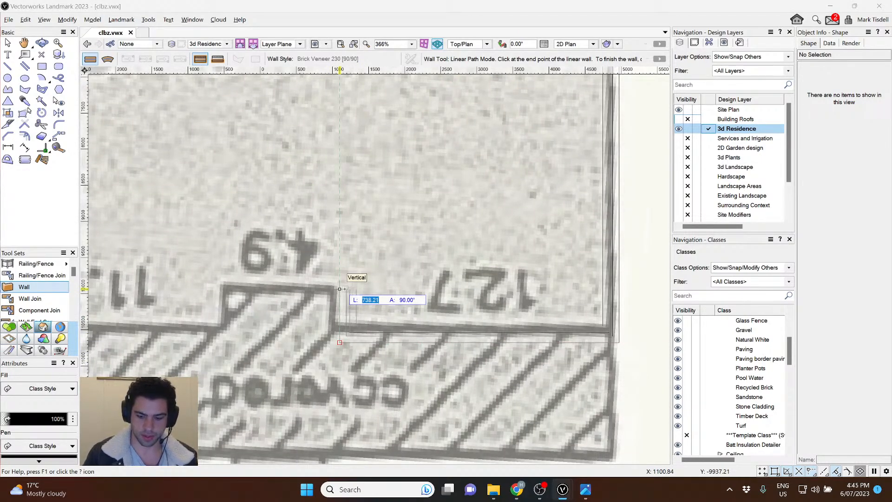
pyautogui.write('2')
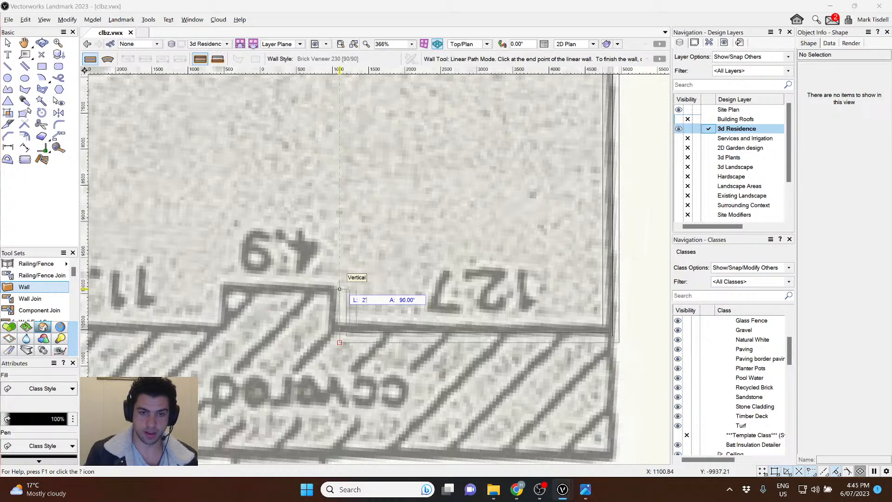
pyautogui.write("'")
pyautogui.press('Return')
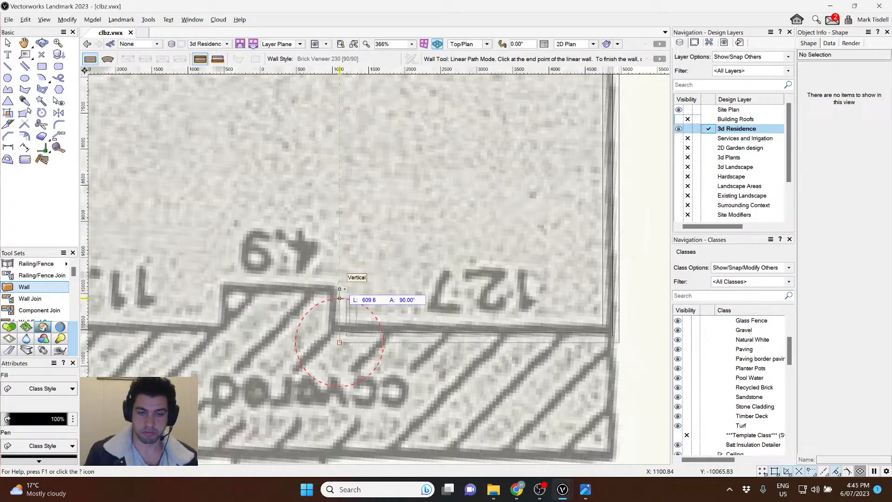
# Continue the wall 2.5' at 90° along the short unlabelled return between the 12.7 and 4.9 edges.
pyautogui.press('Tab')
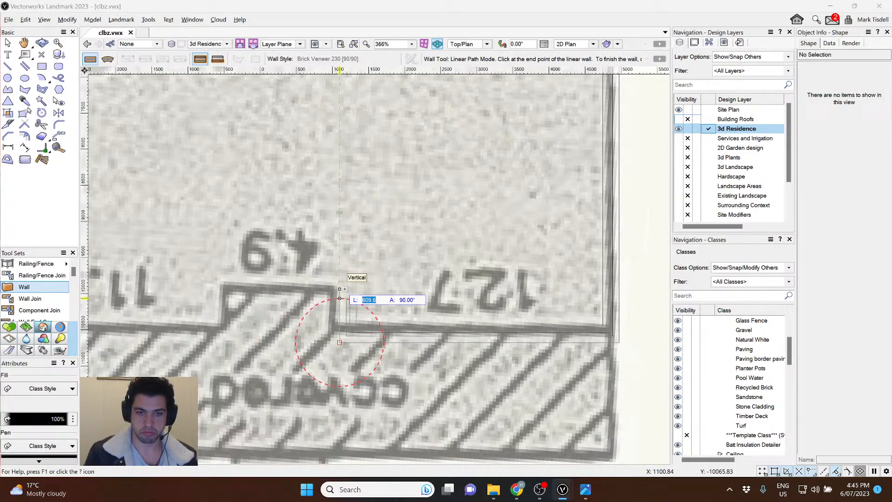
pyautogui.write('2.5')
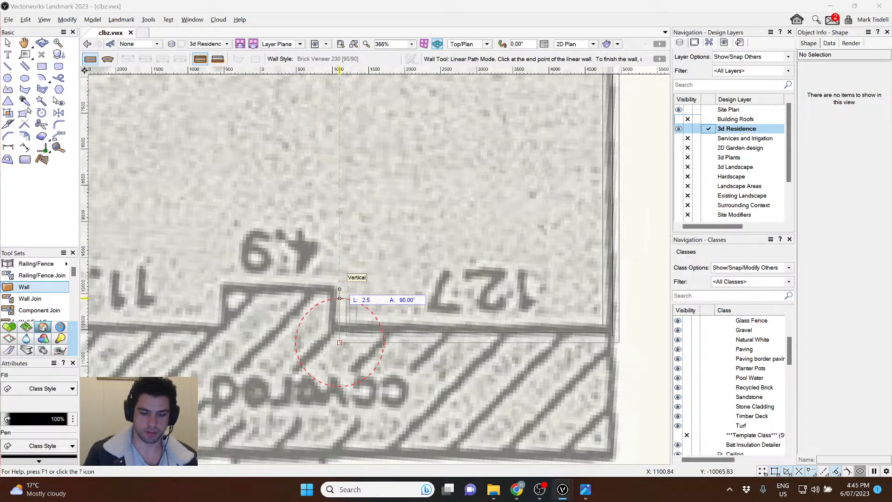
pyautogui.write("'")
pyautogui.press('Return')
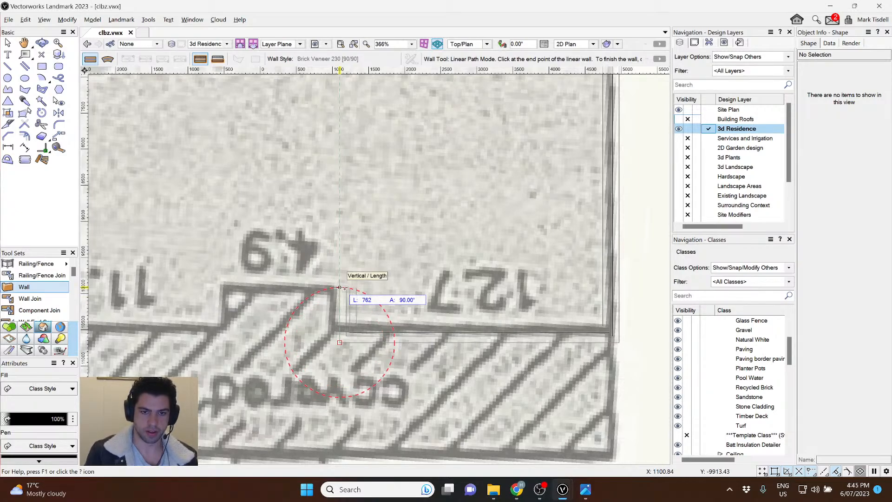
pyautogui.click(340, 288)
pyautogui.scroll(-4, 330, 274)
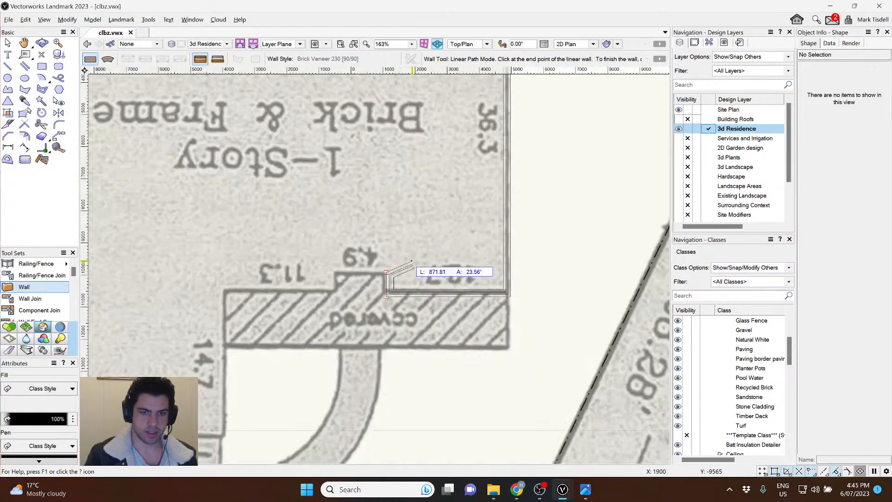
# Draw the back wall of the covered entry's recess horizontally, 4.9 ft long, over the plan outline.
pyautogui.scroll(4, 329, 268)
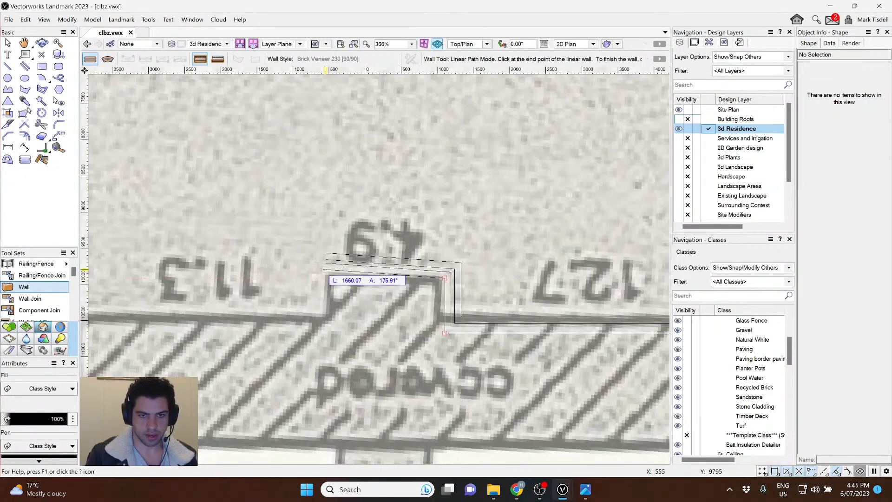
pyautogui.press('Tab')
pyautogui.write('4')
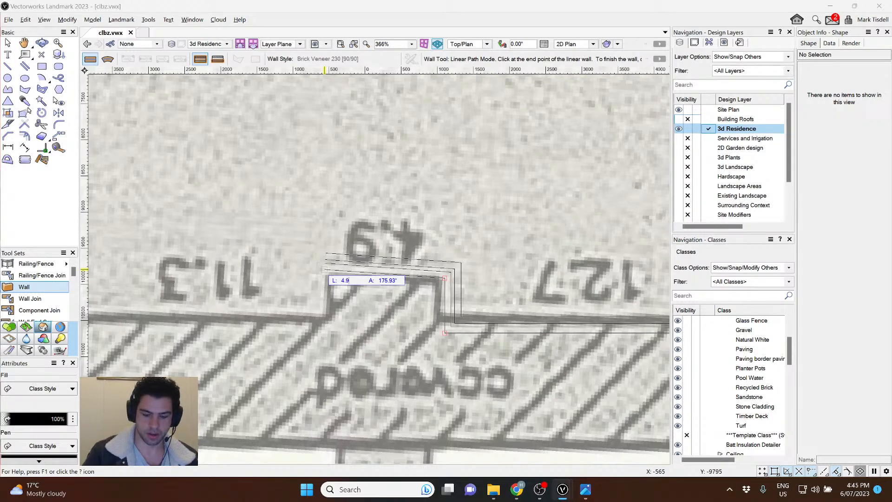
pyautogui.press('Return')
pyautogui.click(336, 278)
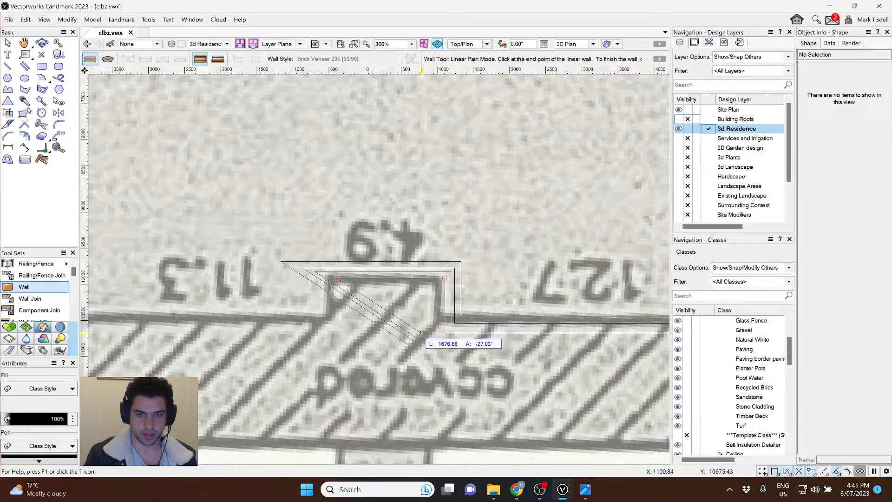
# Return the wall 762 mm out of the recess, level with the opposite corner, and continue it 11.3 ft horizontally.
pyautogui.scroll(-6, 420, 333)
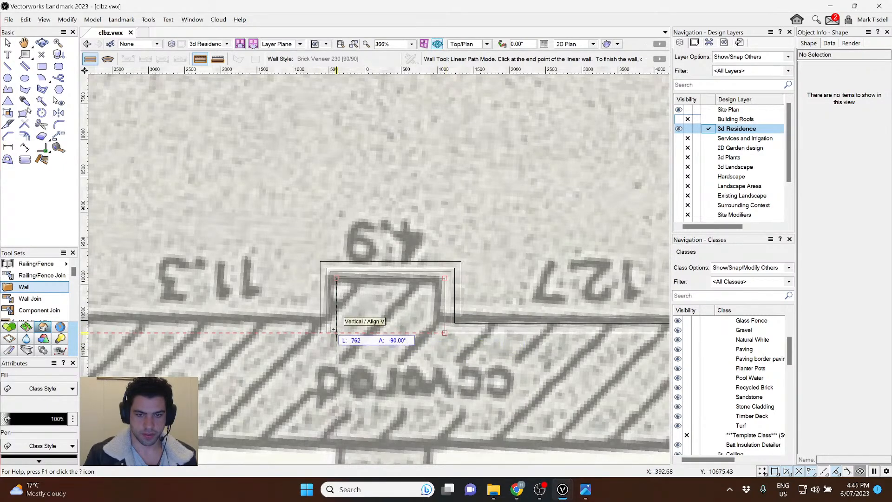
pyautogui.scroll(5, 377, 304)
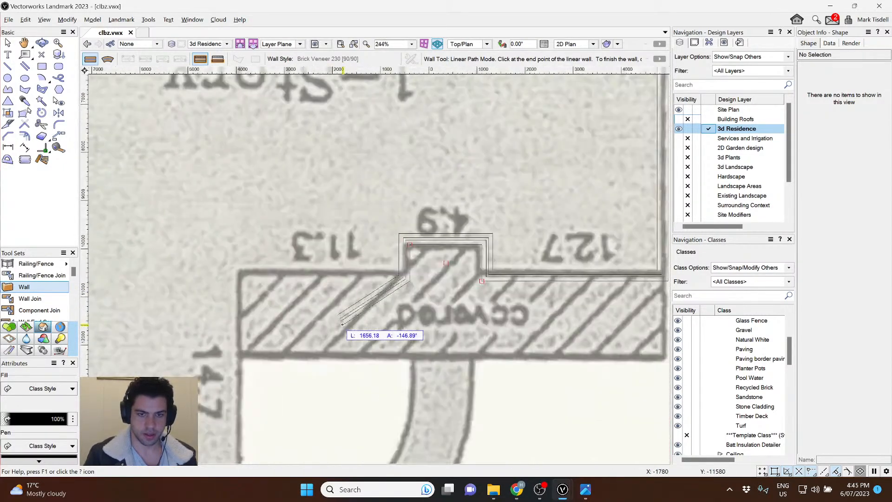
pyautogui.write('11')
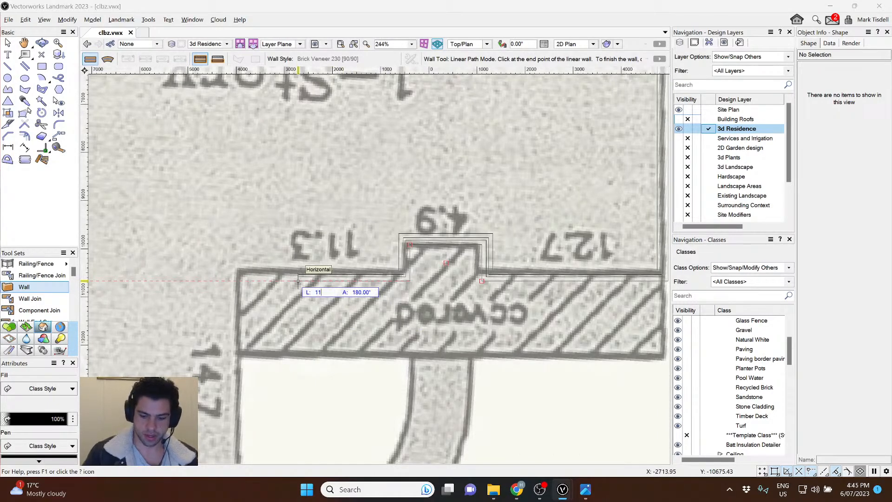
pyautogui.write('.3')
pyautogui.press('Tab')
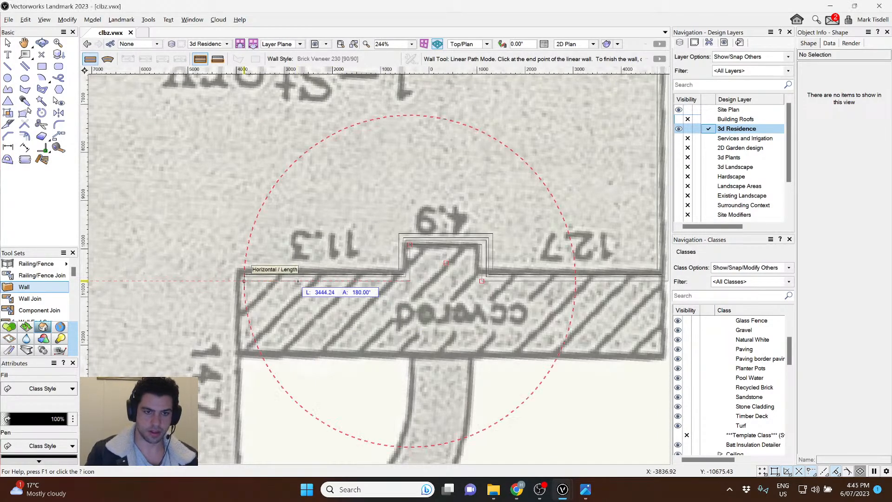
pyautogui.click(298, 281)
# Draw the next wall segment 14.7 ft long at -90° along the side beside the curved path.
pyautogui.scroll(-5, 310, 208)
pyautogui.scroll(3, 296, 228)
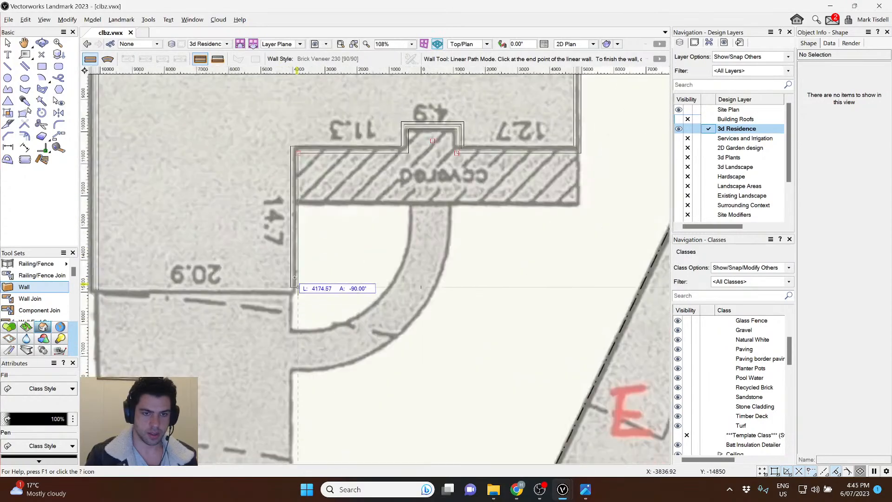
pyautogui.press('Tab')
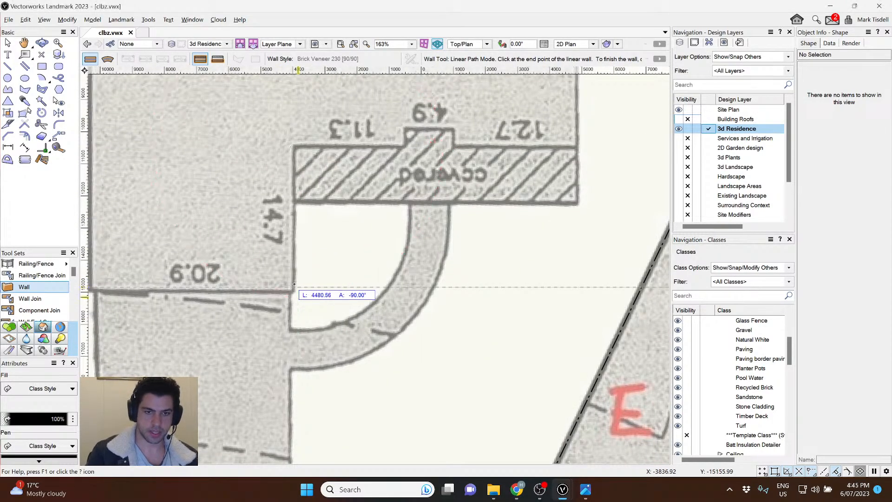
pyautogui.press('Tab')
pyautogui.click(298, 288)
# Close the house outline with a wall along the 20.9 side, finishing at the long side wall's endpoint.
pyautogui.scroll(3, 102, 291)
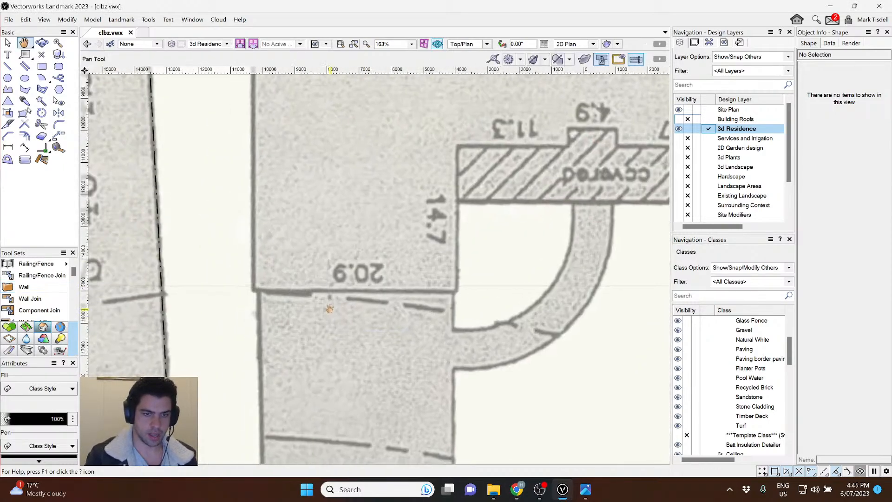
pyautogui.scroll(2, 103, 290)
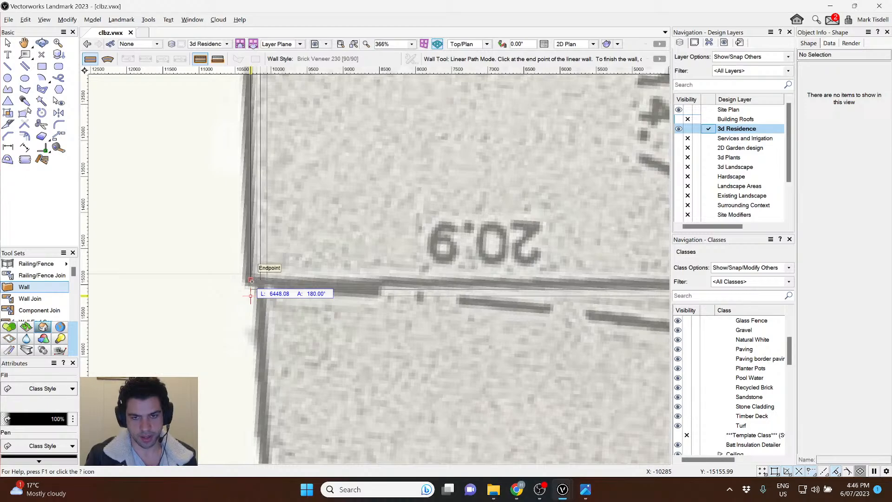
pyautogui.click(251, 281)
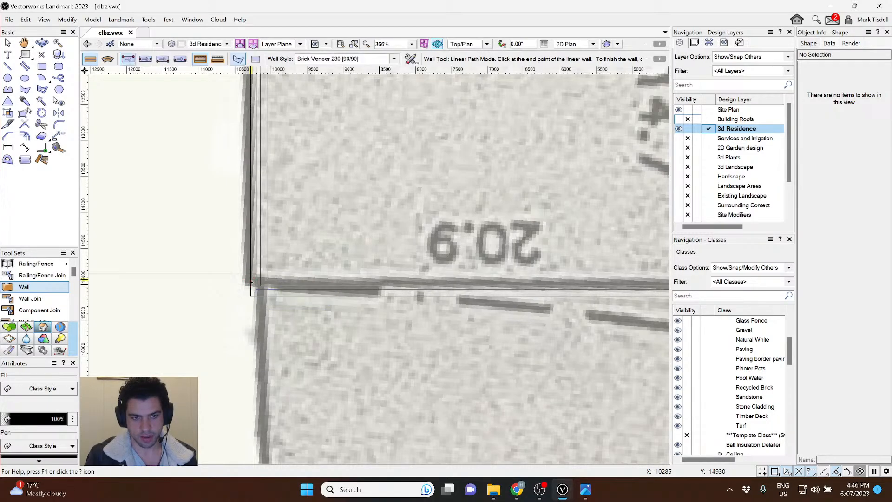
pyautogui.scroll(-3, 251, 241)
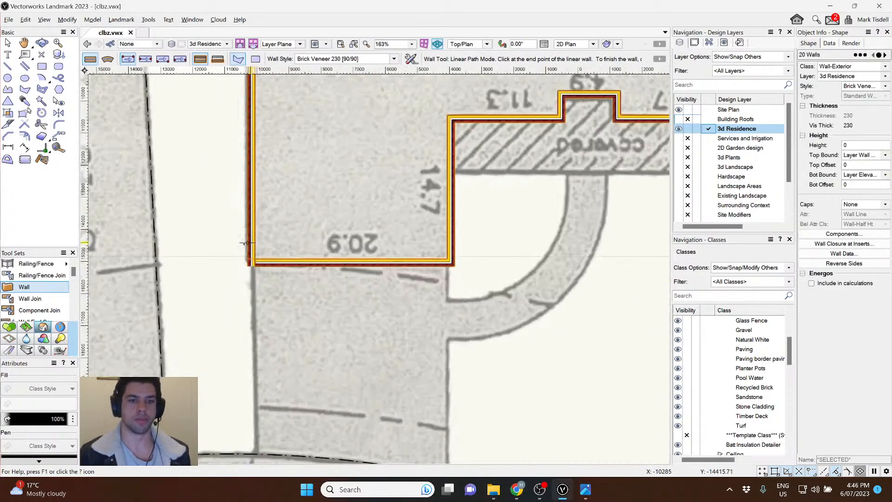
# Pull the closing wall's end back to the long side wall's centre and delete the 230 mm stub wall at the corner.
pyautogui.moveTo(338, 221)
pyautogui.mouseDown(button='middle')
pyautogui.moveTo(323, 384)
pyautogui.moveTo(341, 430)
pyautogui.moveTo(366, 380)
pyautogui.moveTo(372, 299)
pyautogui.mouseUp(button='middle')
pyautogui.scroll(5, 318, 351)
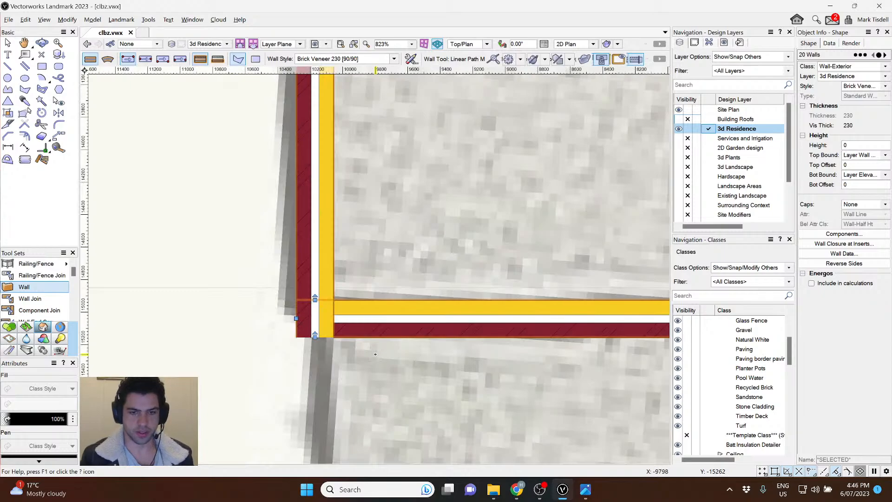
pyautogui.press('x')
pyautogui.click(358, 318)
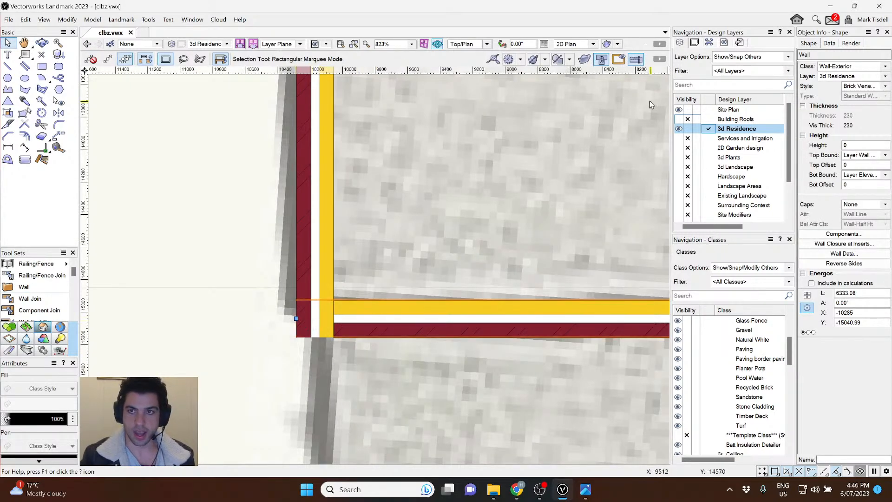
pyautogui.moveTo(296, 319); pyautogui.dragTo(313, 318)
pyautogui.click(315, 329)
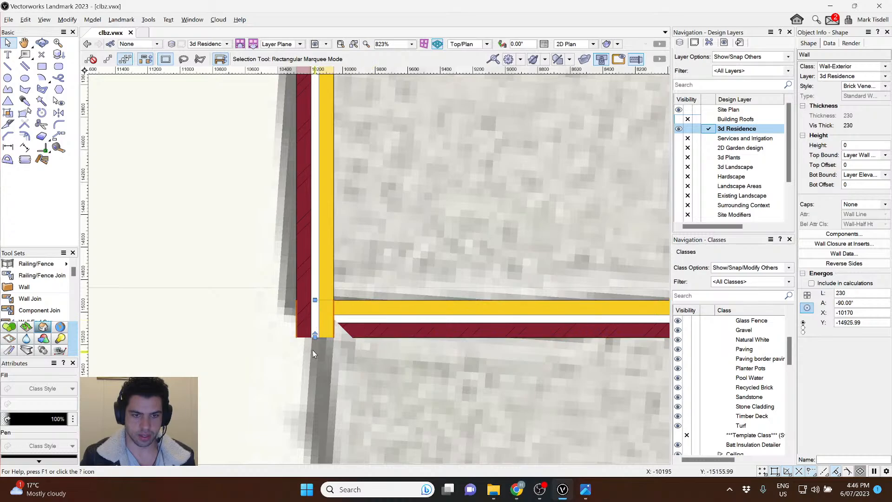
pyautogui.press('Delete')
# Join the closing wall and the long side wall into a clean corner by moving the closing wall's end.
pyautogui.click(368, 318)
pyautogui.moveTo(327, 321)
pyautogui.mouseDown()
pyautogui.moveTo(316, 309)
pyautogui.moveTo(315, 318)
pyautogui.mouseUp()
pyautogui.click(320, 277)
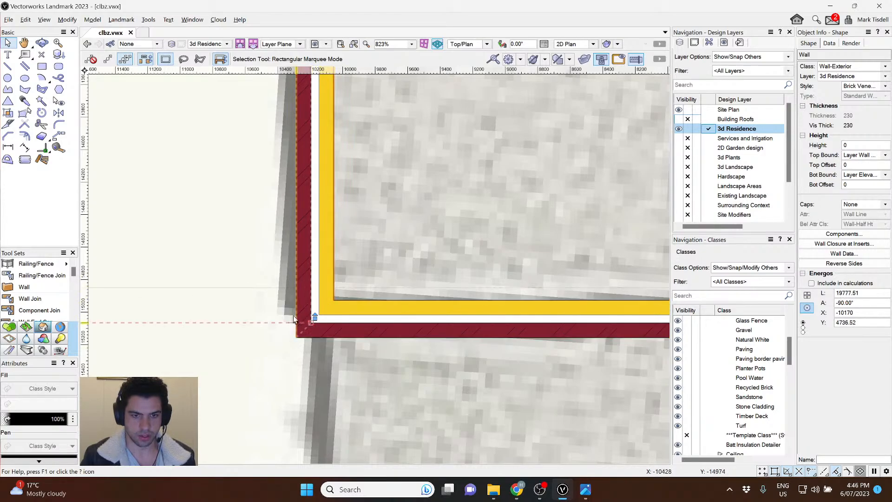
pyautogui.click(278, 306)
# Turn the plan into an angled 3D view and select all the exterior walls of the house.
pyautogui.scroll(-10, 364, 253)
pyautogui.scroll(-6, 363, 253)
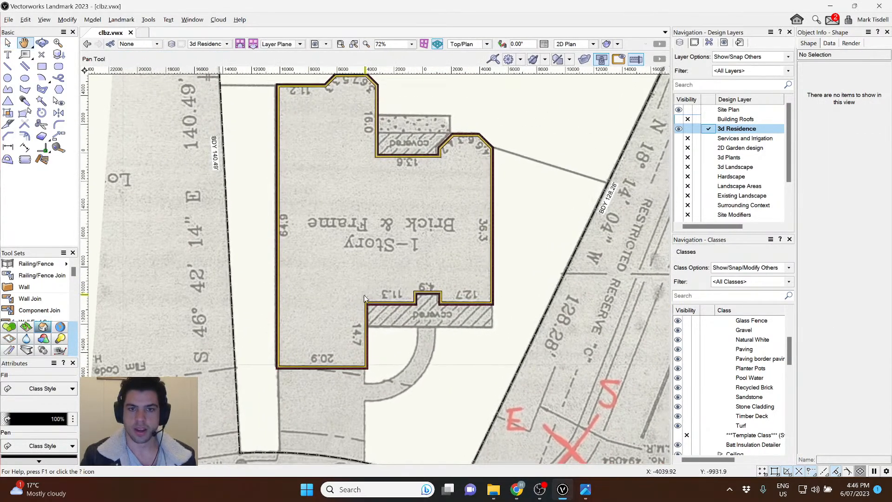
pyautogui.keyDown('shift'); pyautogui.moveTo(364, 295); pyautogui.dragTo(314, 322, button='middle'); pyautogui.keyUp('shift')
pyautogui.moveTo(314, 322); pyautogui.dragTo(451, 257)
pyautogui.scroll(3, 403, 254)
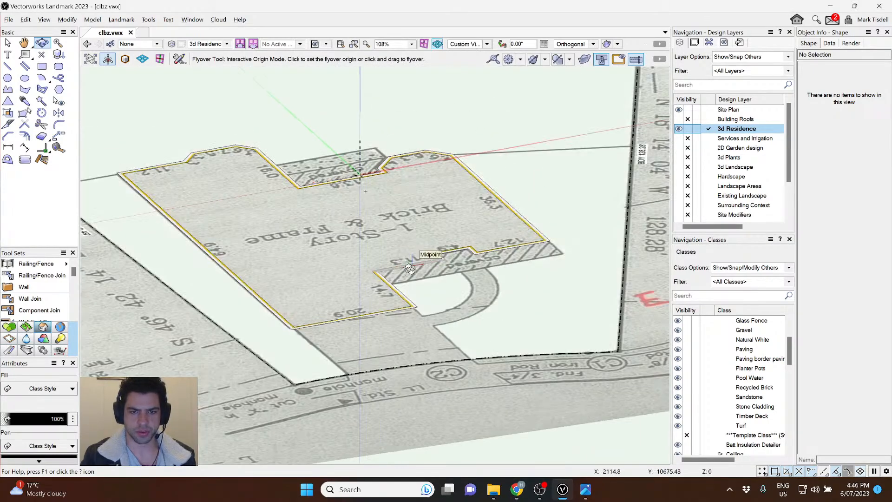
pyautogui.press('x')
pyautogui.click(424, 263)
pyautogui.scroll(-2, 424, 263)
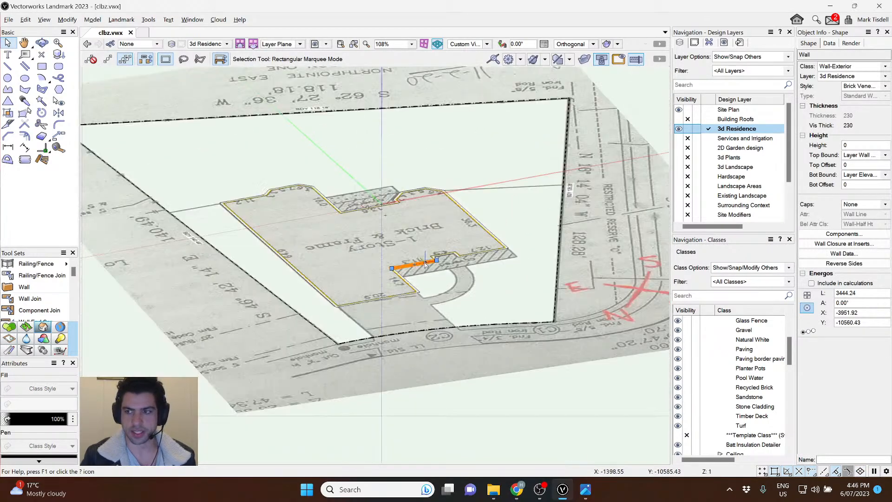
pyautogui.click(570, 380)
pyautogui.moveTo(647, 415); pyautogui.dragTo(181, 144)
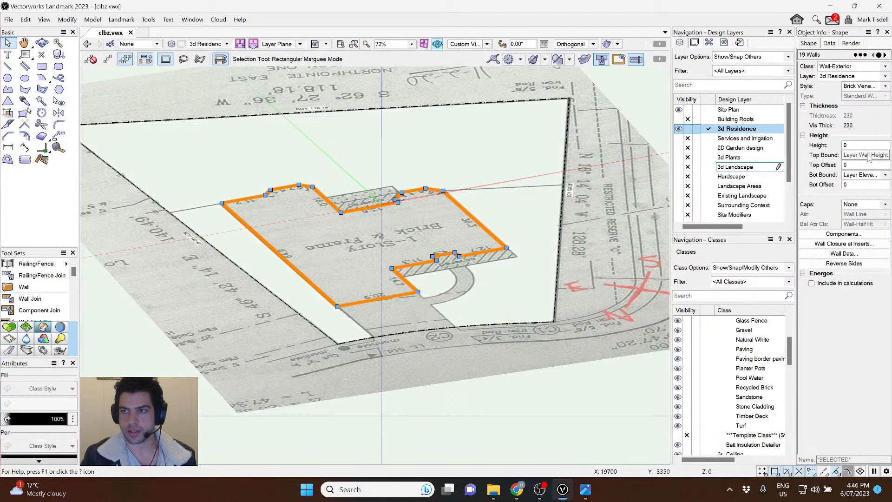
# Set both the top bound and the bottom bound of the selected walls to Layer Elevation.
pyautogui.click(868, 156)
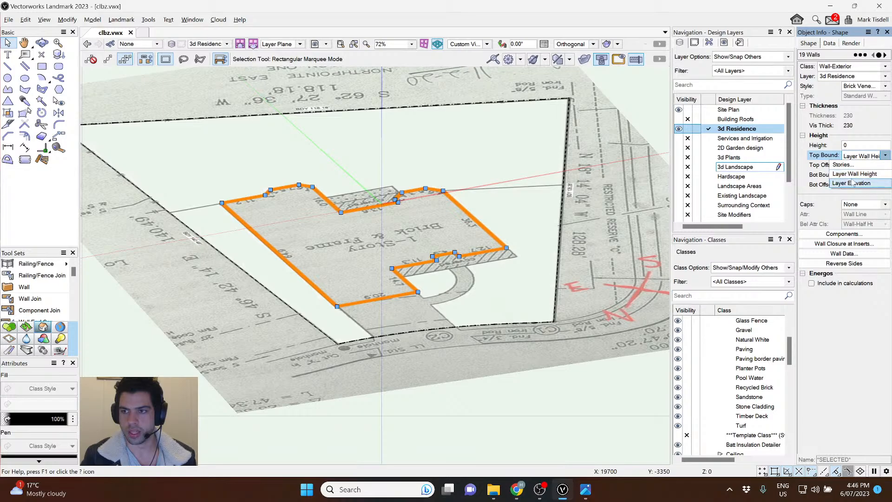
pyautogui.click(856, 184)
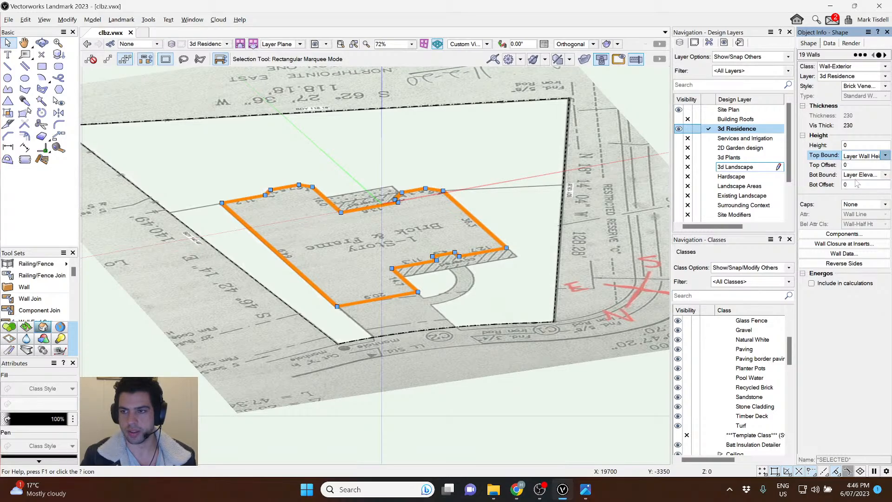
pyautogui.click(863, 175)
pyautogui.click(822, 190)
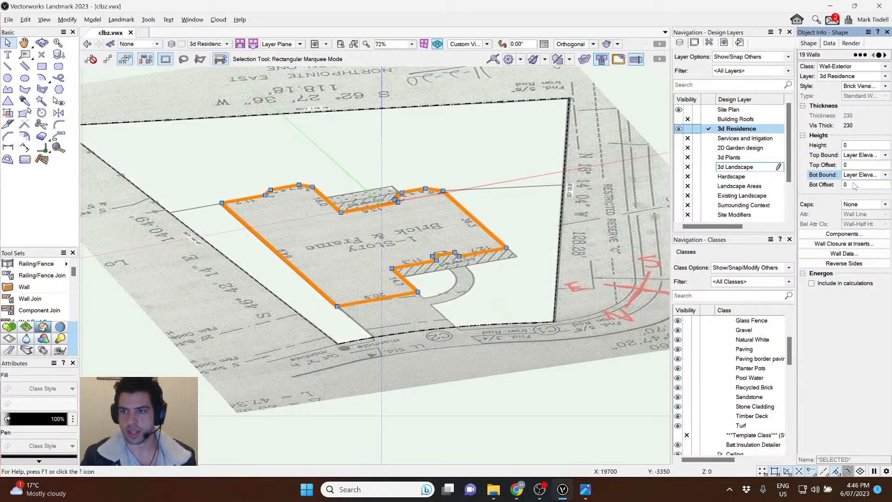
pyautogui.scroll(-1, 527, 182)
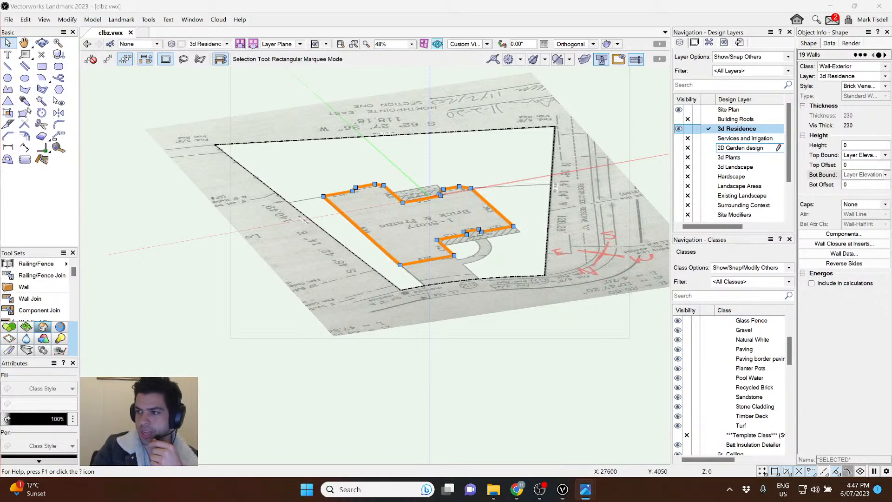
pyautogui.click(862, 164)
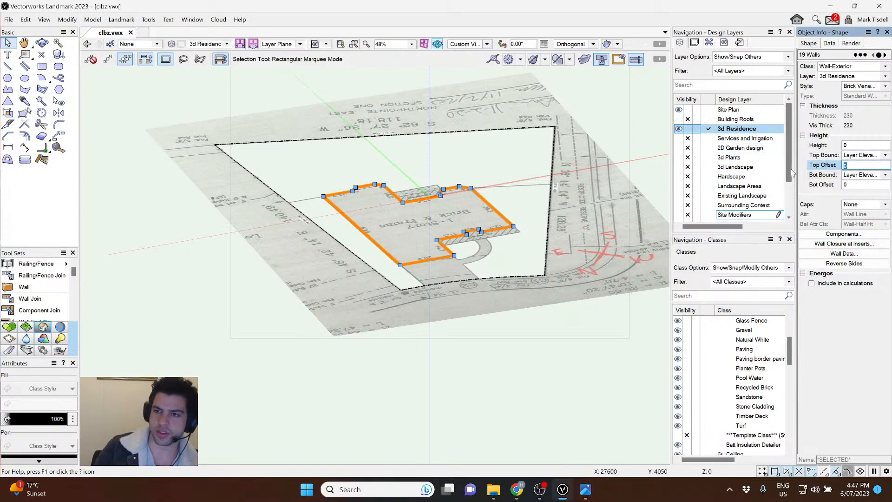
pyautogui.write('28003')
pyautogui.press('Return')
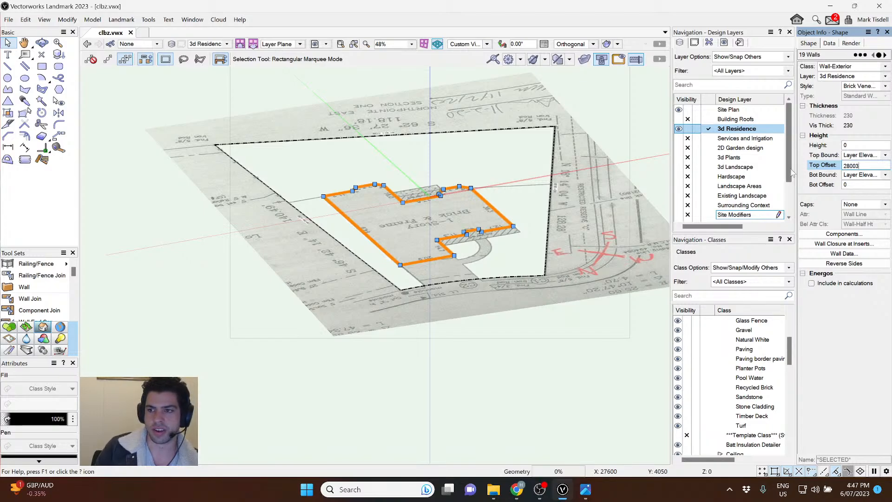
pyautogui.press('Delete')
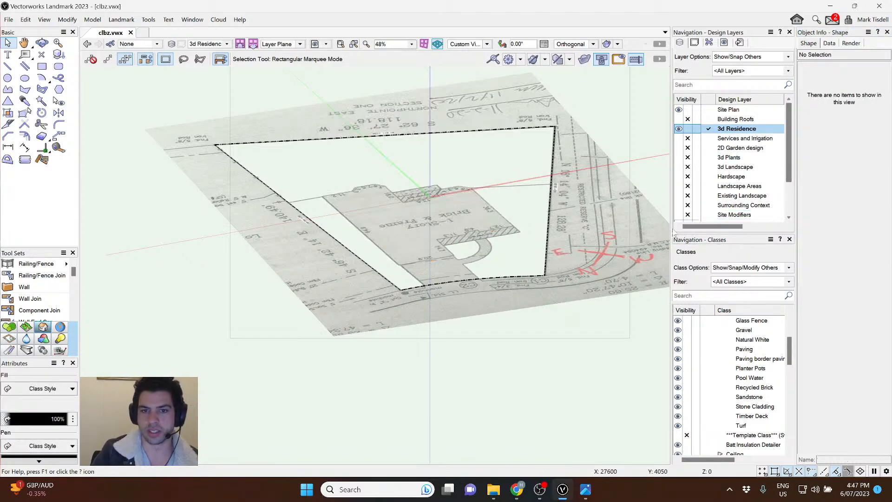
pyautogui.scroll(-4, 518, 257)
pyautogui.scroll(4, 519, 257)
pyautogui.hotkey('ctrl', 'z')
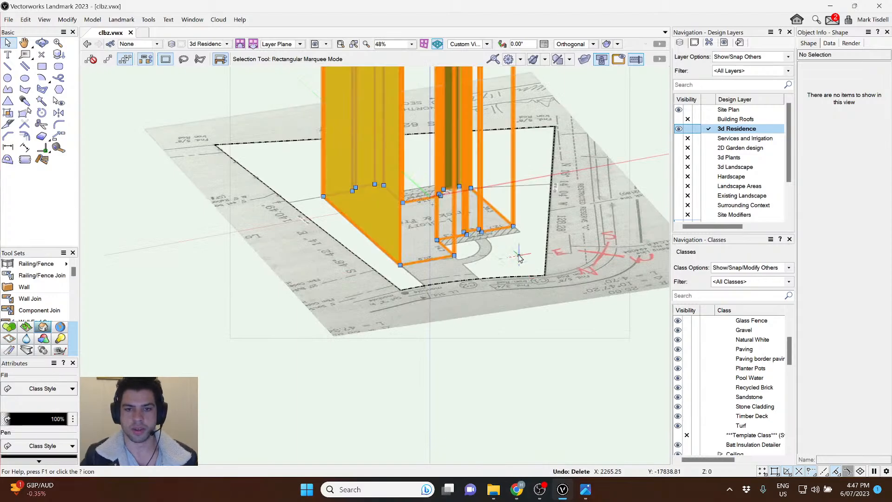
# Set the top offset of all the exterior walls to 2800 mm.
pyautogui.doubleClick(859, 165)
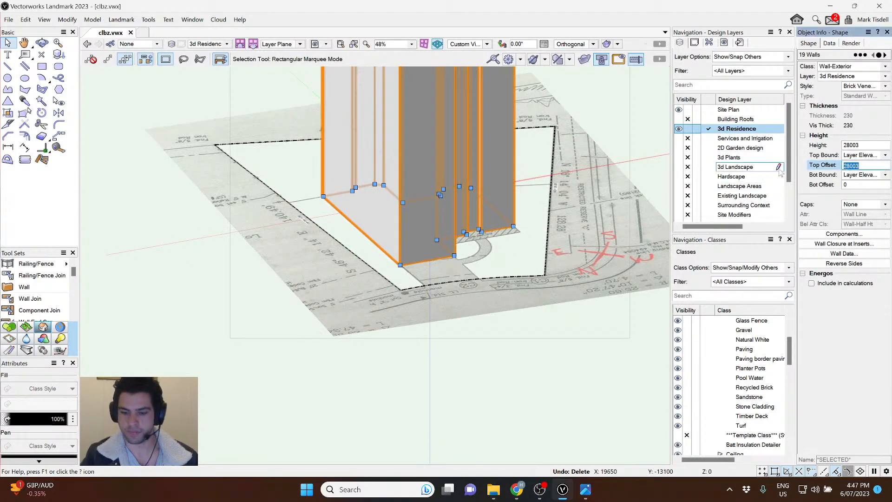
pyautogui.write('2')
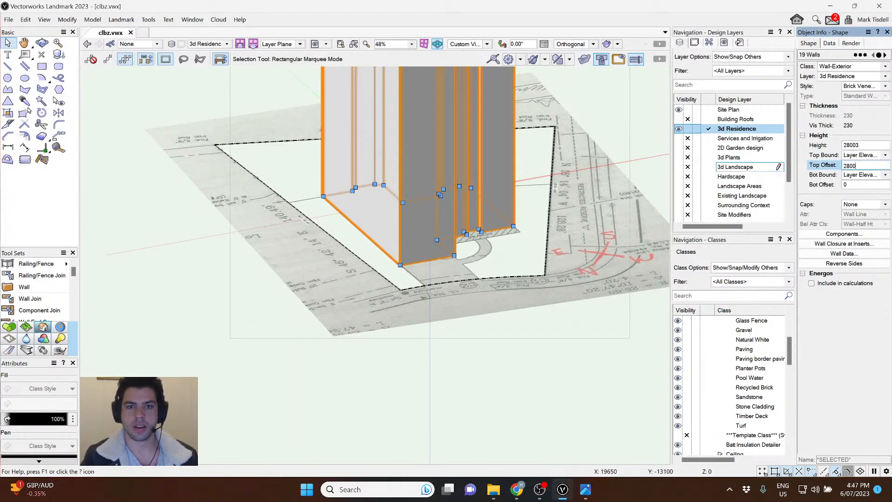
pyautogui.press('Return')
pyautogui.scroll(4, 420, 286)
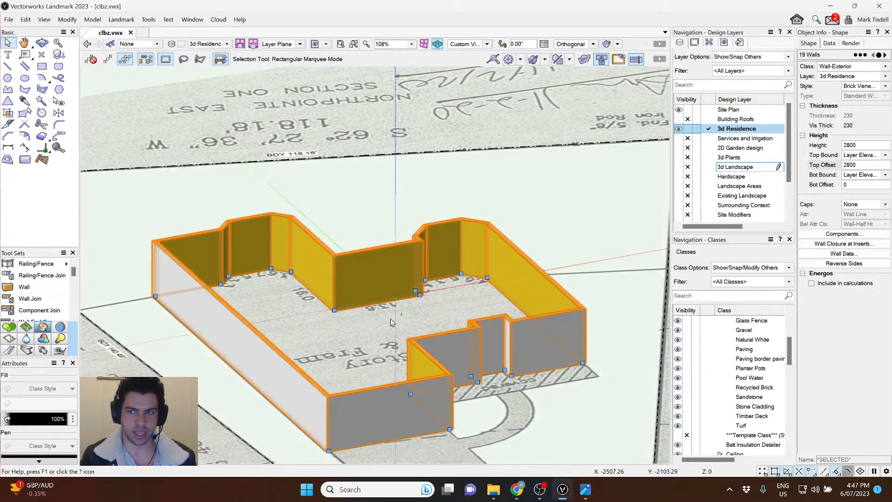
# Check the render texture assigned to the external component of the selected walls, and return to their shape settings.
pyautogui.click(851, 43)
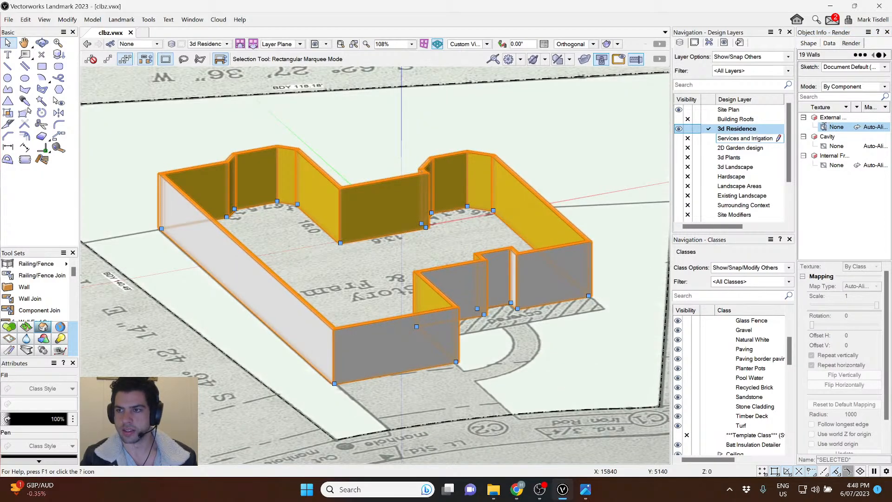
pyautogui.click(824, 127)
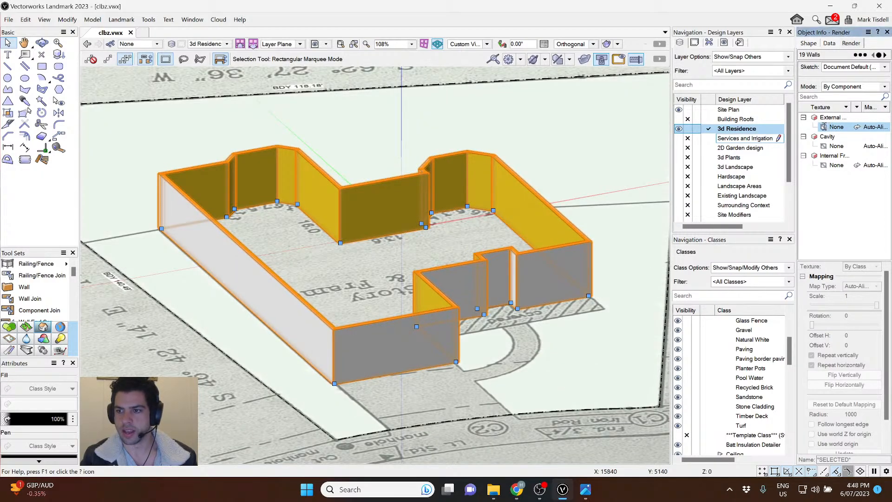
pyautogui.click(808, 43)
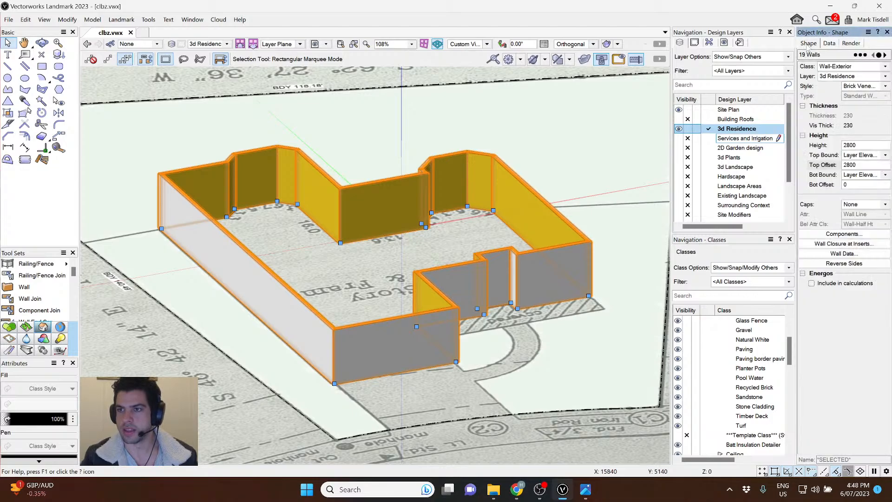
# Inspect the External Brick component's settings in the selected walls' style, then leave the wall style without changes.
pyautogui.click(860, 87)
pyautogui.click(827, 114)
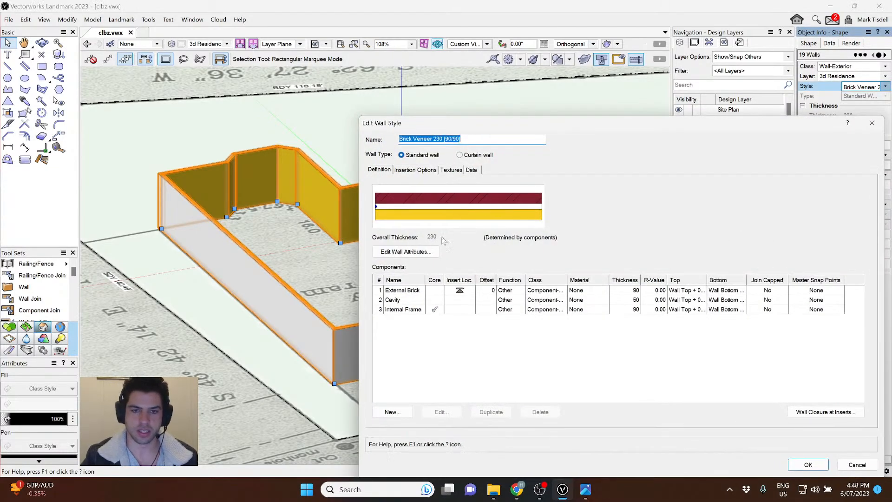
pyautogui.click(397, 293)
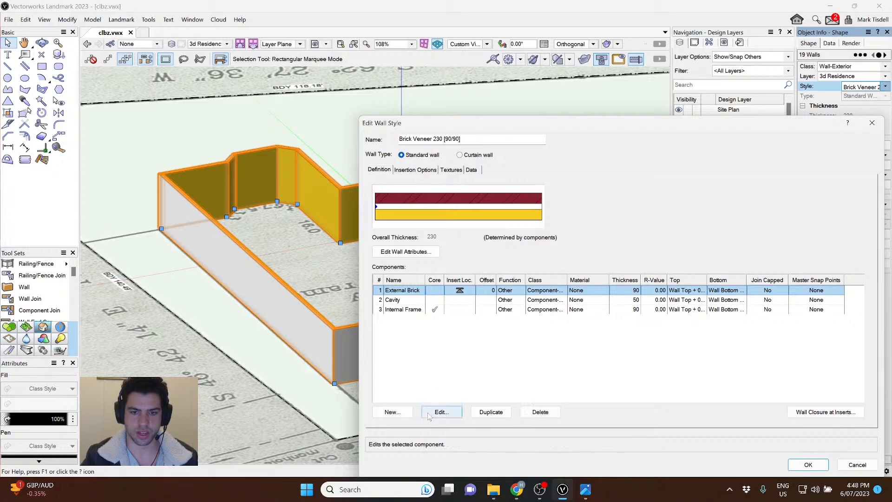
pyautogui.click(439, 412)
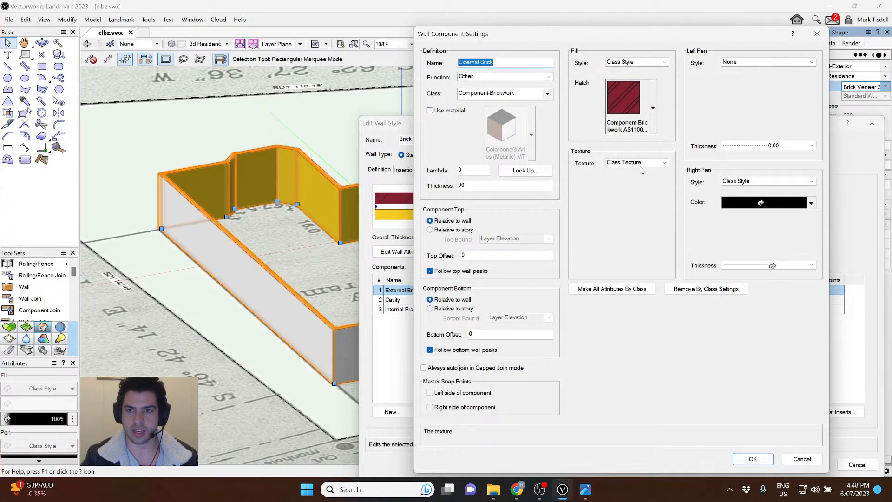
pyautogui.click(792, 459)
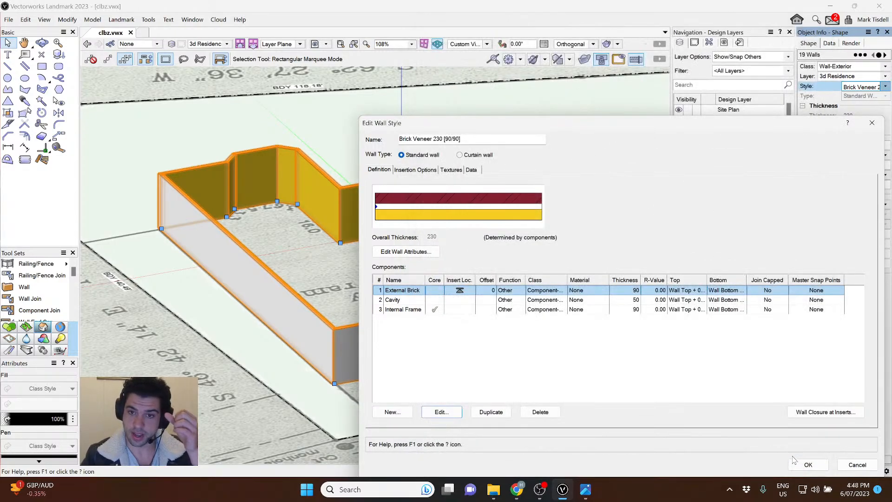
pyautogui.click(857, 465)
pyautogui.moveTo(505, 220); pyautogui.dragTo(522, 155, button='middle')
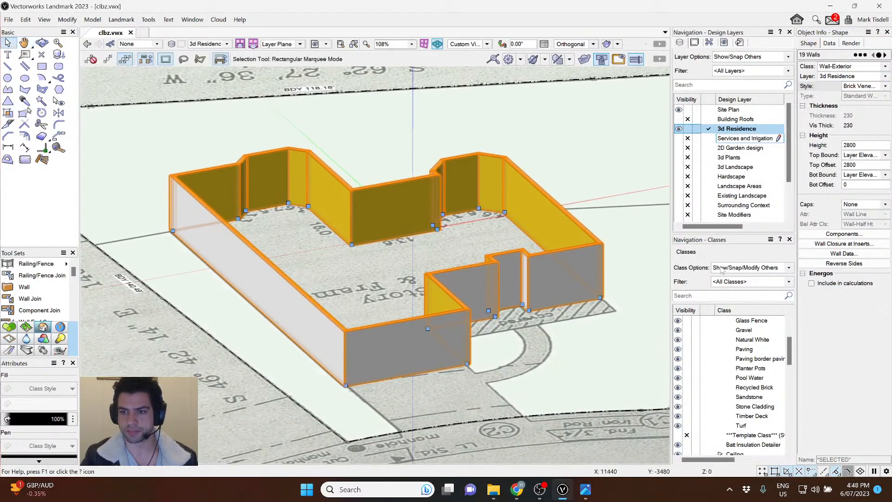
# Check which texture option and class the External Brick component of the wall style uses, and exit without saving.
pyautogui.click(885, 85)
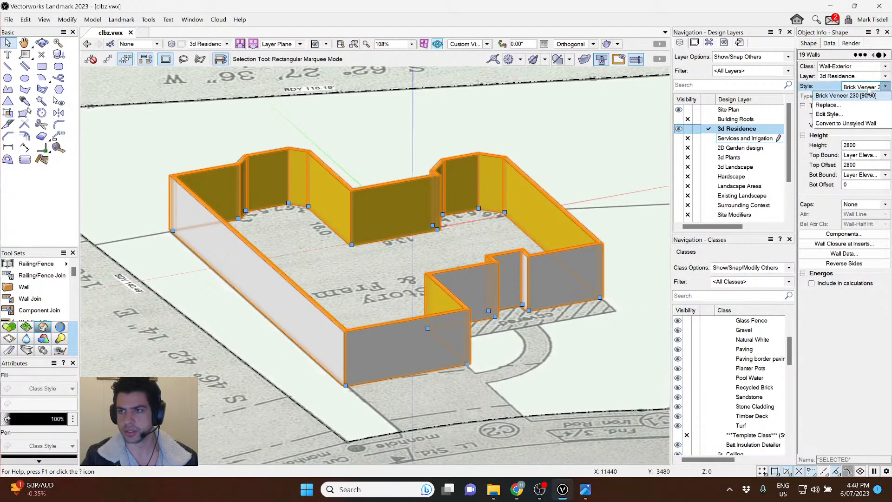
pyautogui.click(850, 106)
pyautogui.click(400, 290)
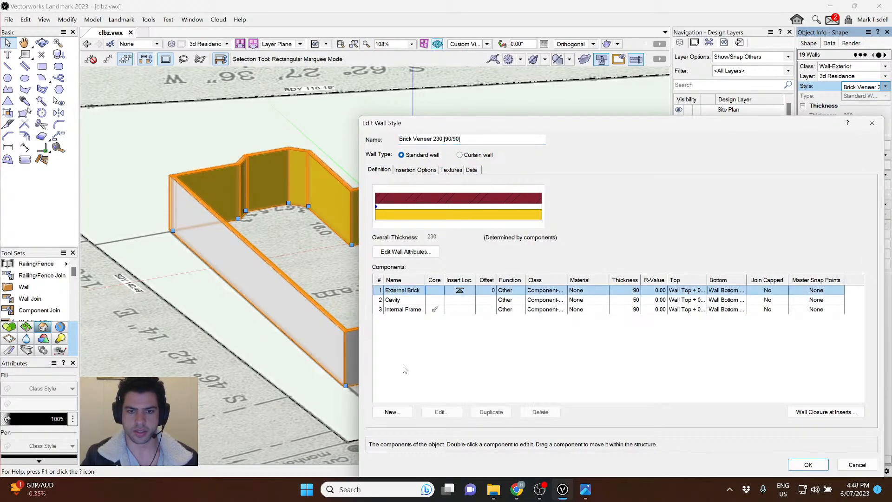
pyautogui.click(440, 412)
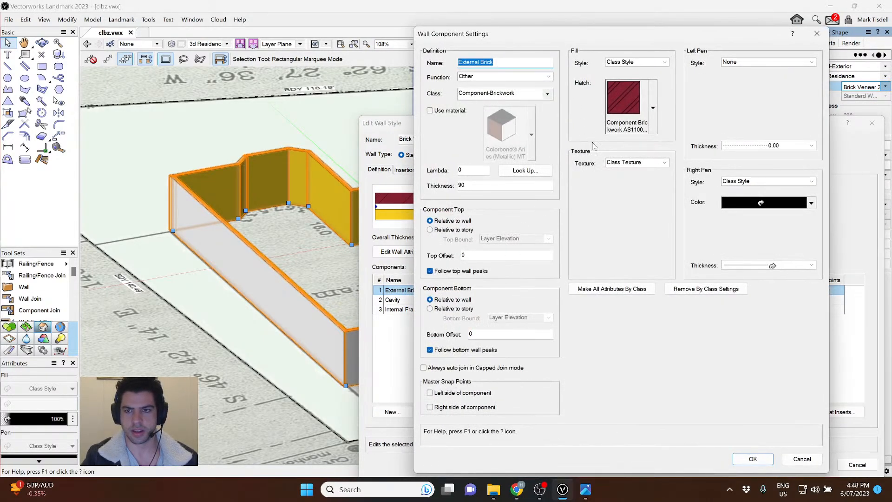
pyautogui.click(634, 162)
pyautogui.click(623, 183)
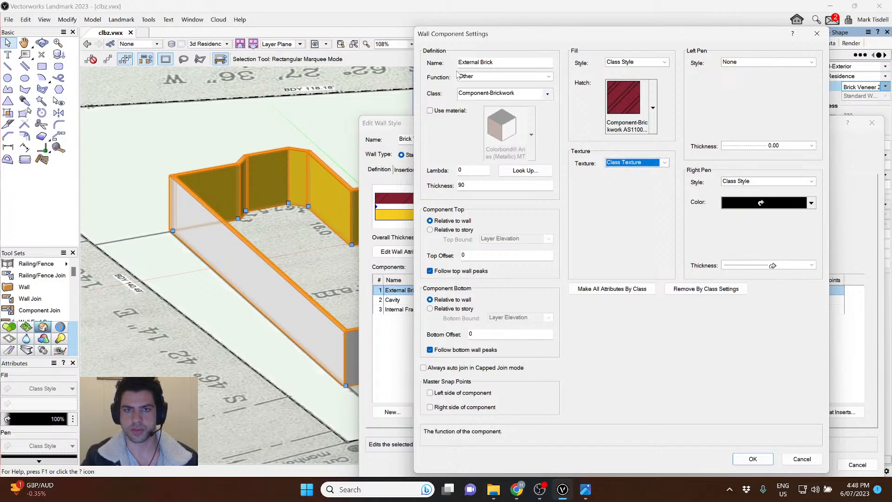
pyautogui.click(489, 94)
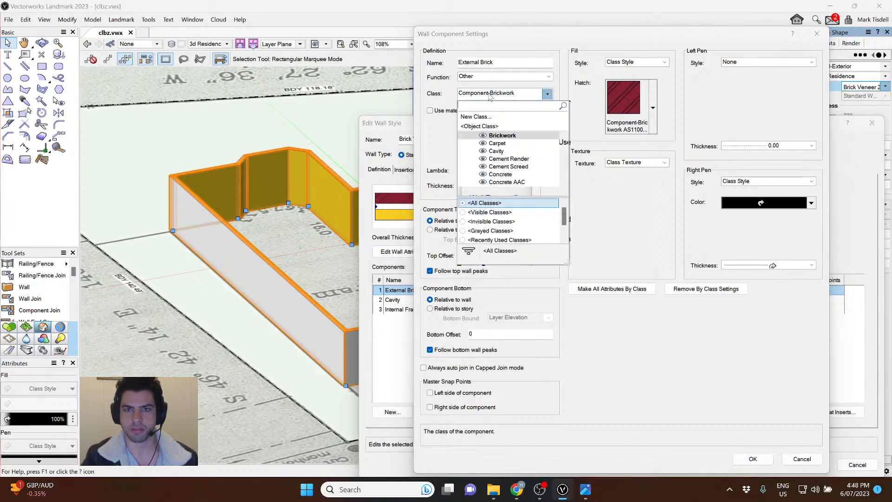
pyautogui.click(490, 97)
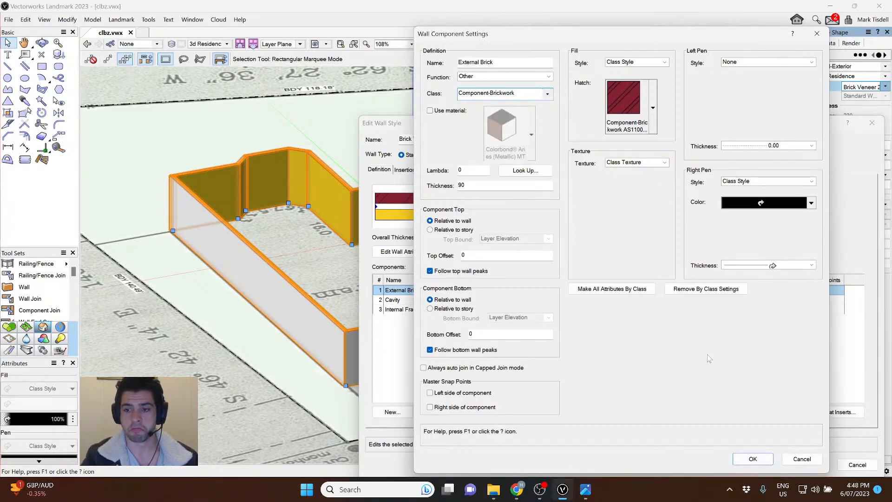
pyautogui.click(802, 460)
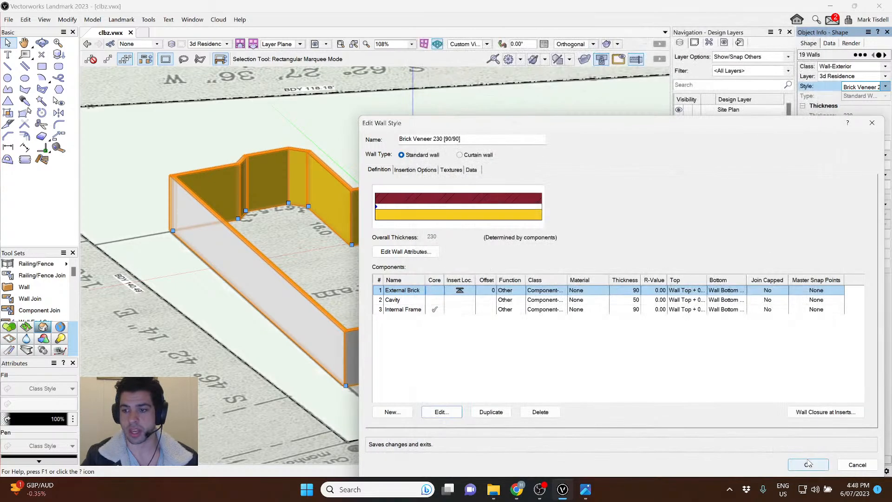
pyautogui.click(854, 465)
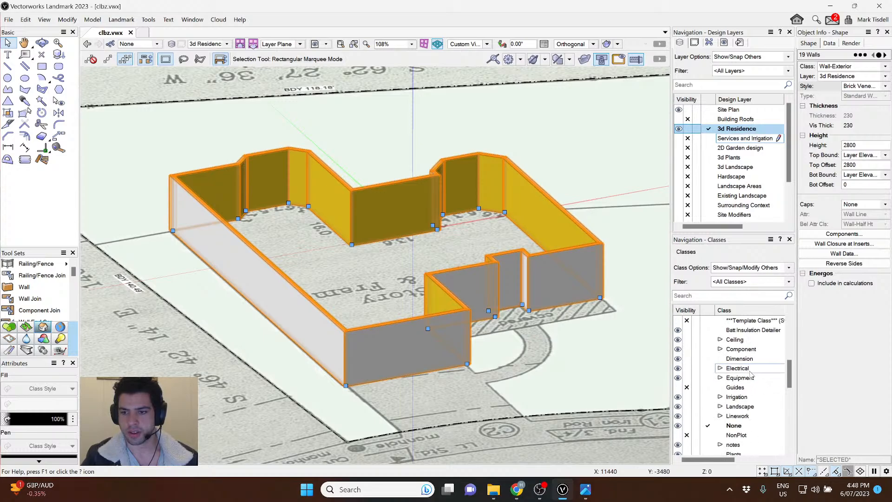
# Expand the Component classes and open the Brickwork class for editing.
pyautogui.scroll(1, 751, 373)
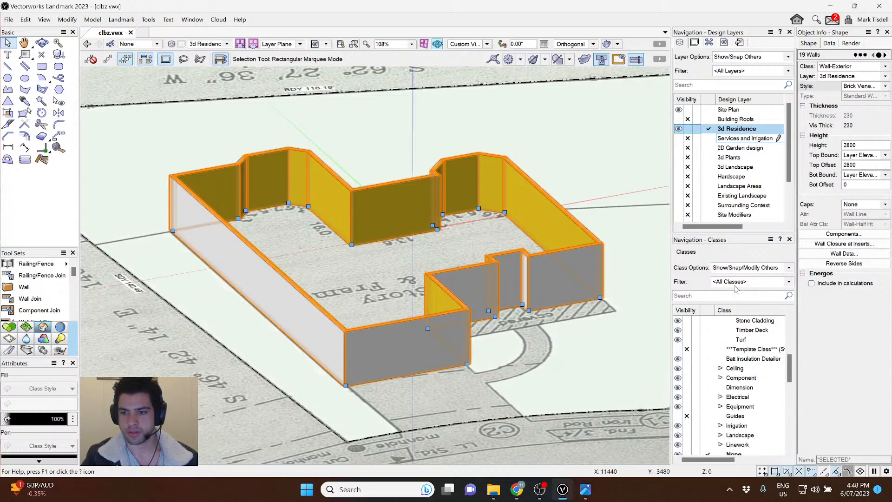
pyautogui.click(720, 378)
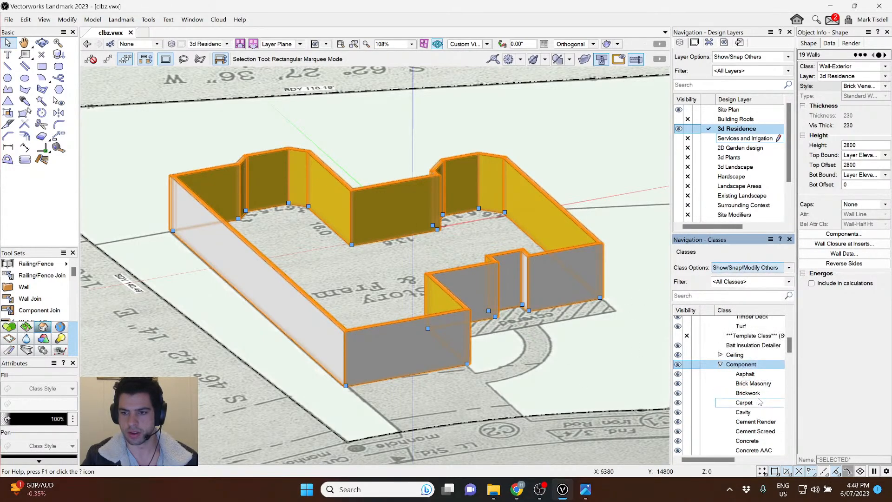
pyautogui.click(748, 393)
pyautogui.rightClick(748, 392)
pyautogui.click(785, 251)
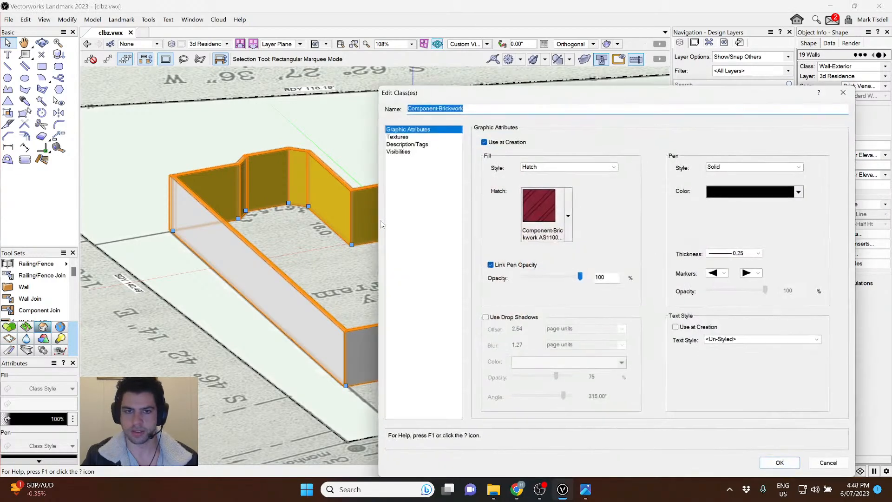
# Enable the object and component texture for the Component-Brickwork class and assign Face Brick Smooth Red to it.
pyautogui.click(397, 136)
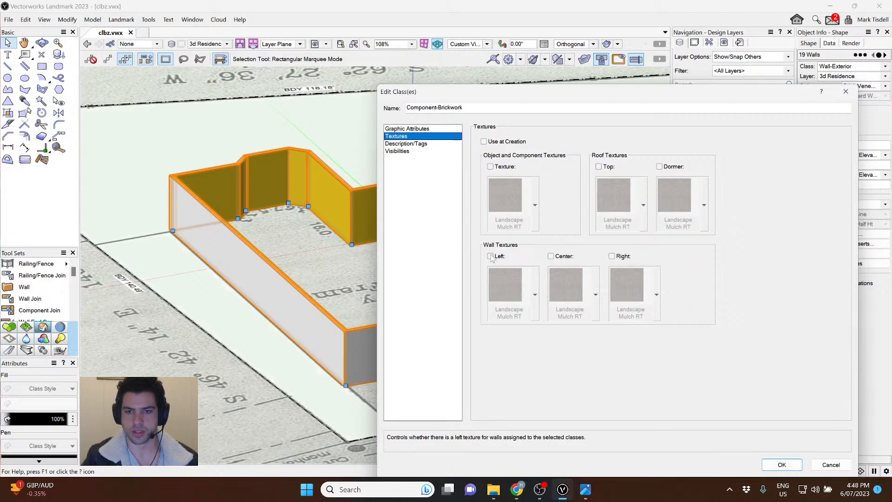
pyautogui.click(490, 166)
pyautogui.click(535, 205)
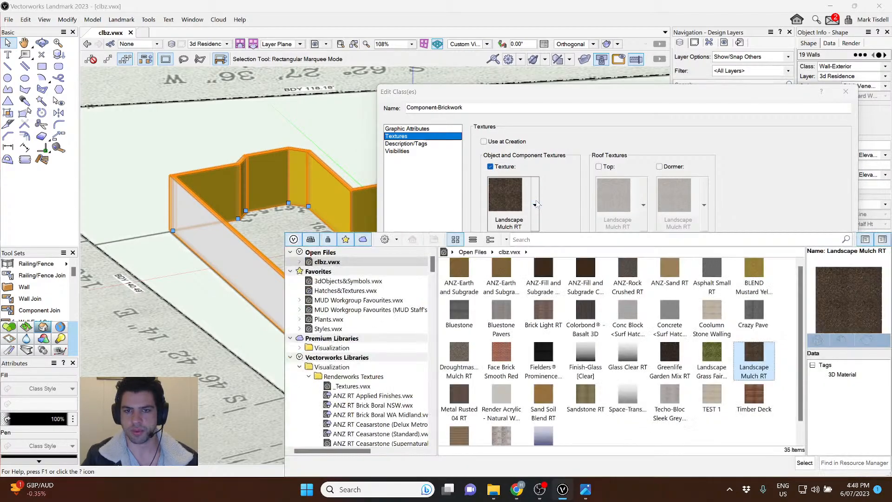
pyautogui.click(500, 353)
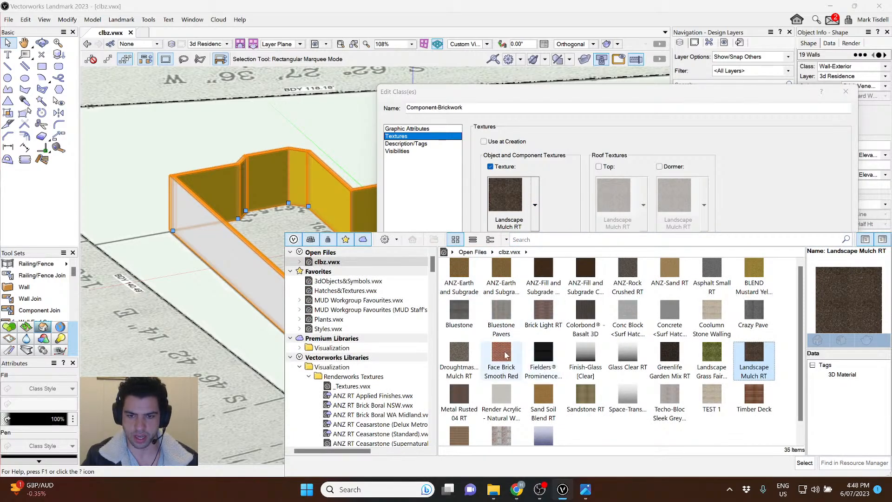
pyautogui.click(806, 463)
pyautogui.click(783, 465)
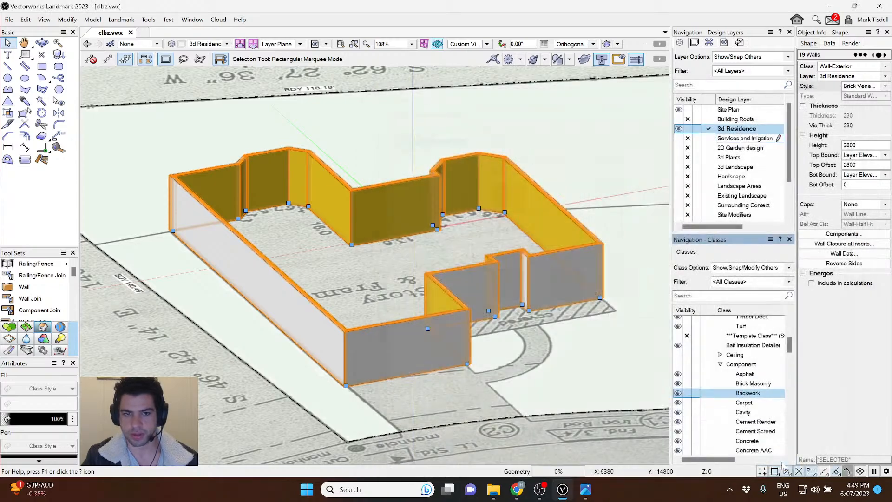
# Examine how the brick texture appears on the outer faces of the house walls.
pyautogui.scroll(2, 470, 321)
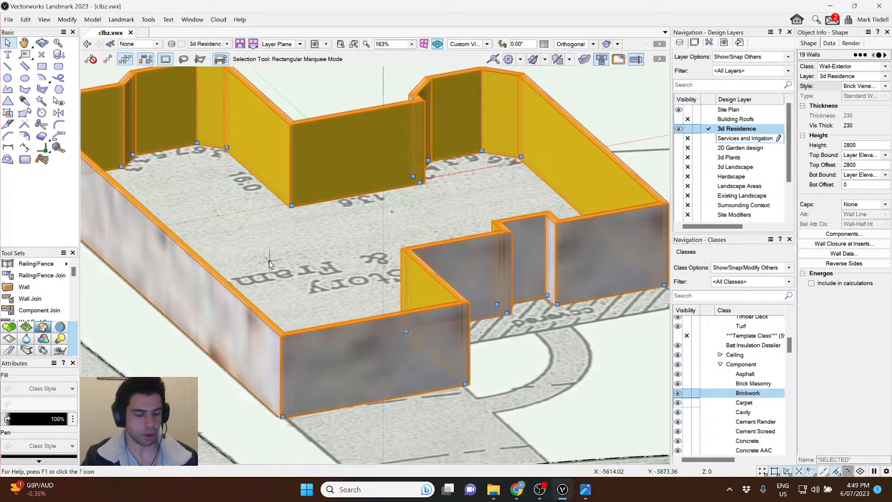
pyautogui.keyDown('ctrl'); pyautogui.moveTo(279, 268); pyautogui.dragTo(327, 288, button='middle'); pyautogui.keyUp('ctrl')
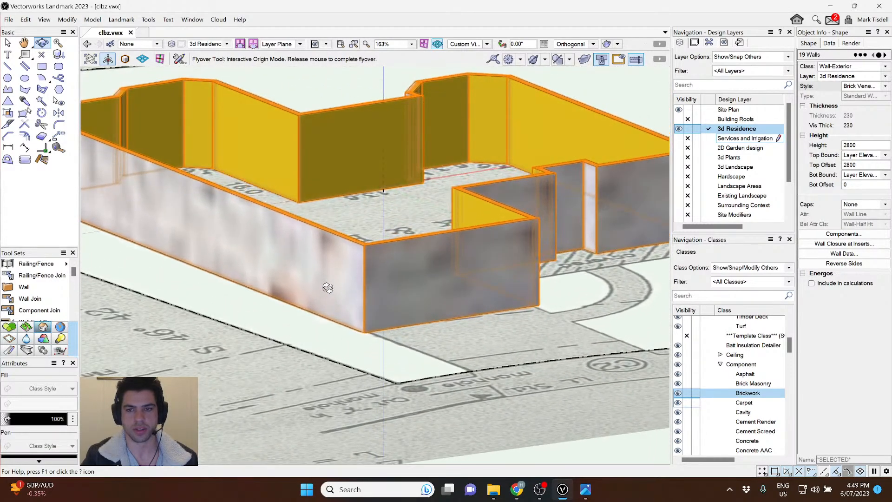
pyautogui.click(632, 89)
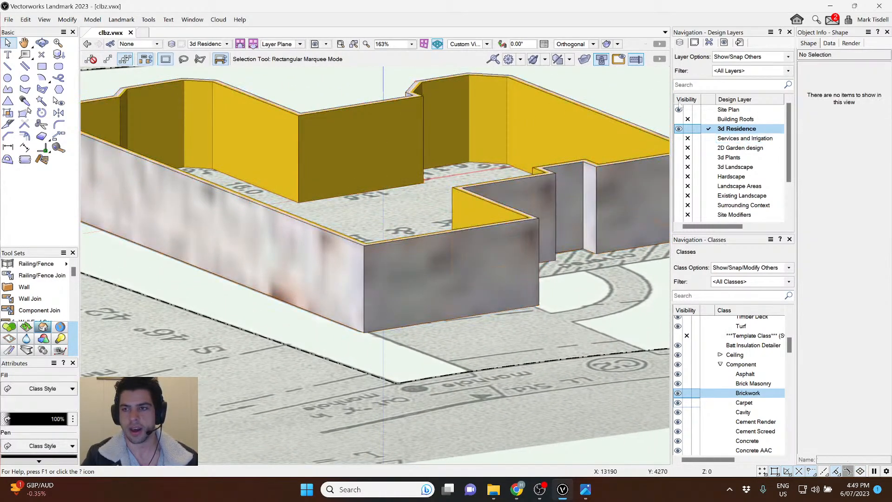
pyautogui.click(532, 300)
pyautogui.scroll(-4, 532, 301)
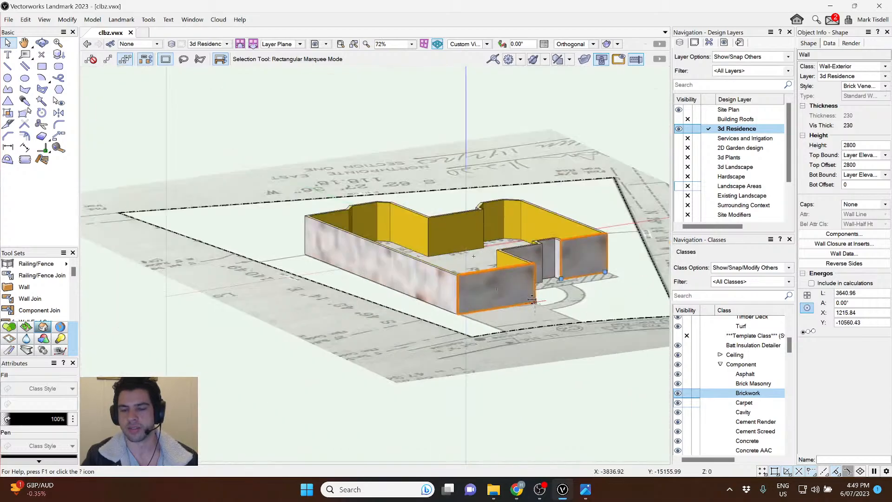
# Select all the exterior walls and check the texture mapping of their external component.
pyautogui.moveTo(644, 110); pyautogui.dragTo(265, 318)
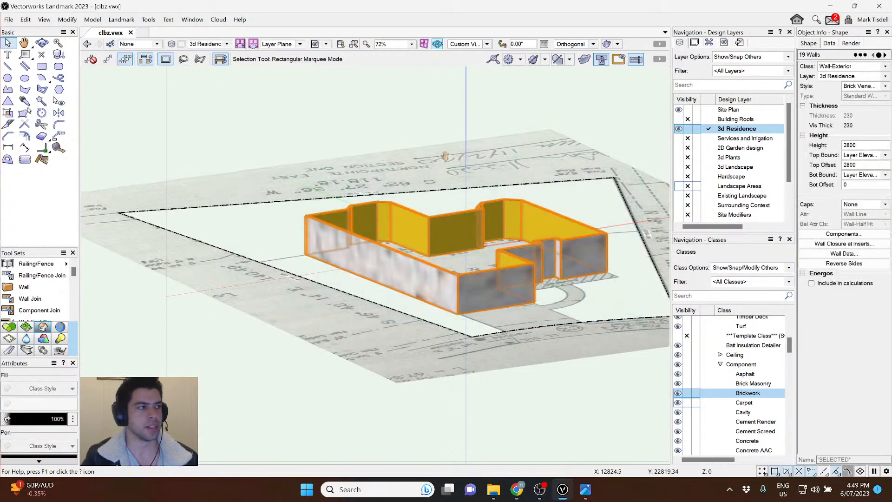
pyautogui.scroll(2, 445, 155)
pyautogui.scroll(2, 459, 202)
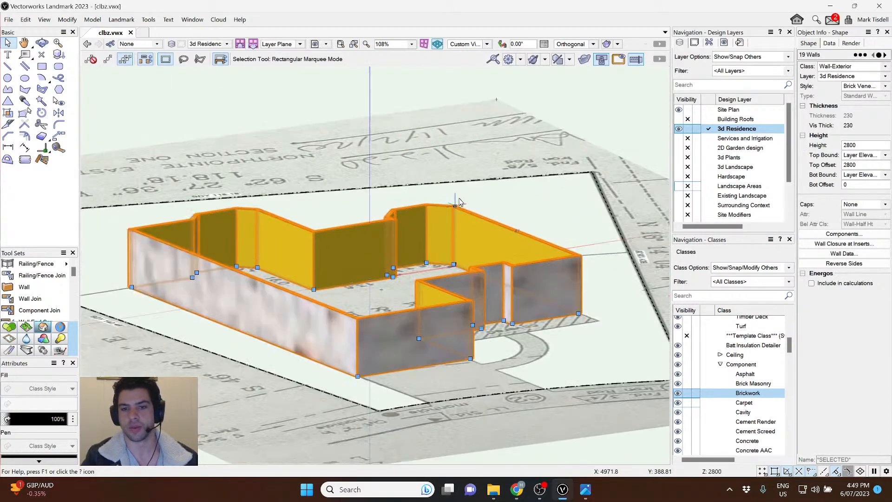
pyautogui.click(849, 43)
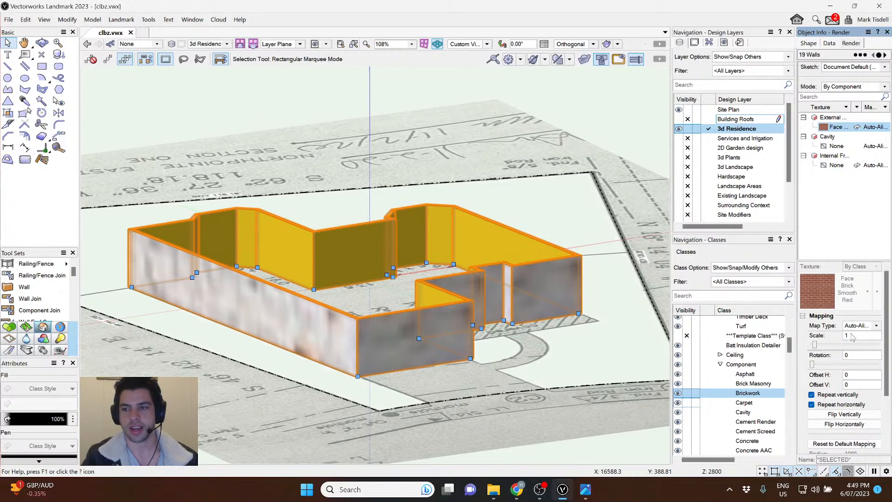
# Inspect the brick texture close up on the long side wall and check the mapping on a single front wall.
pyautogui.click(472, 151)
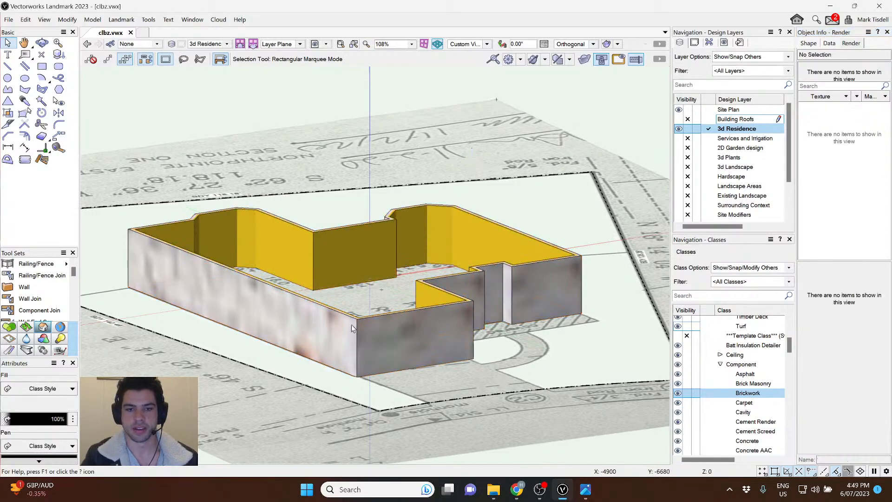
pyautogui.scroll(6, 351, 328)
pyautogui.scroll(4, 400, 339)
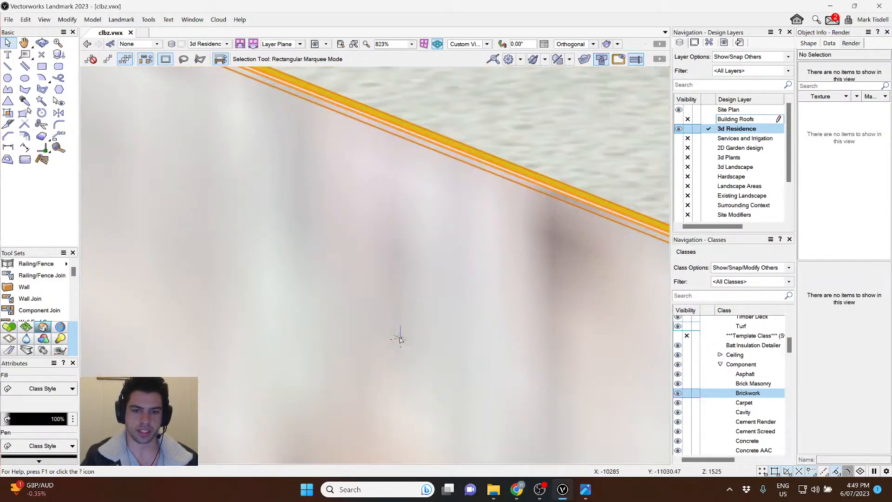
pyautogui.scroll(-5, 400, 340)
pyautogui.scroll(-5, 358, 321)
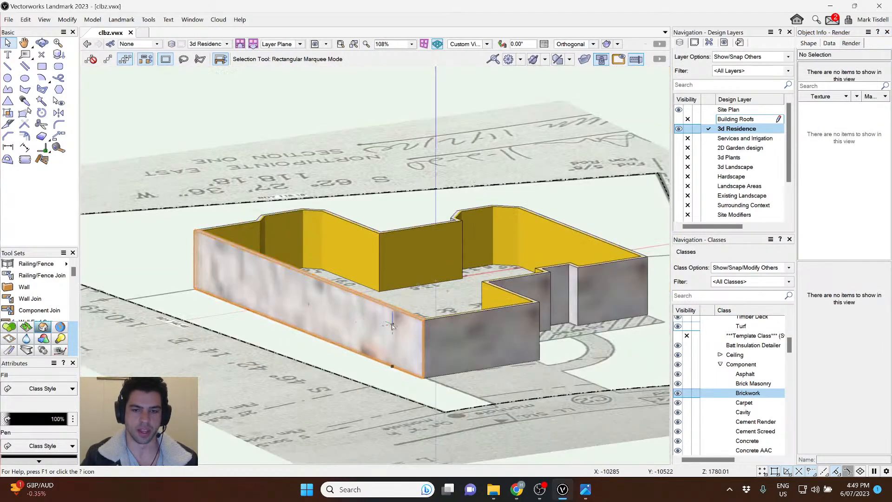
pyautogui.click(614, 292)
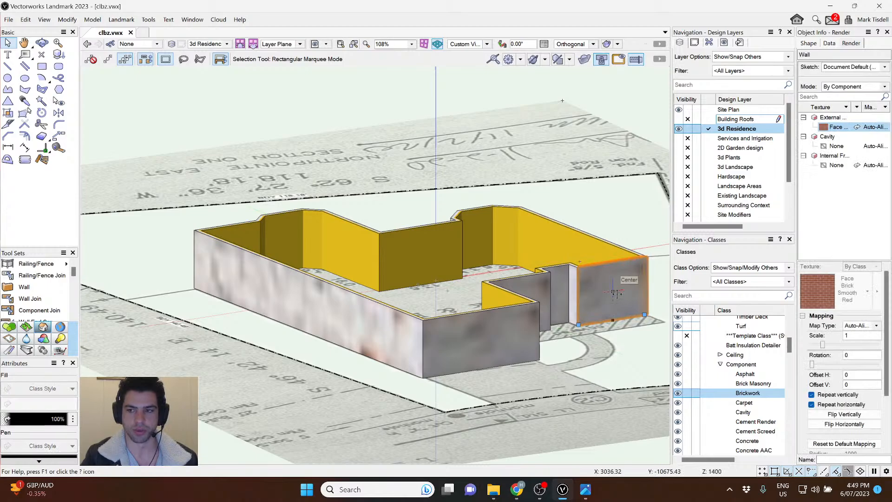
pyautogui.click(541, 183)
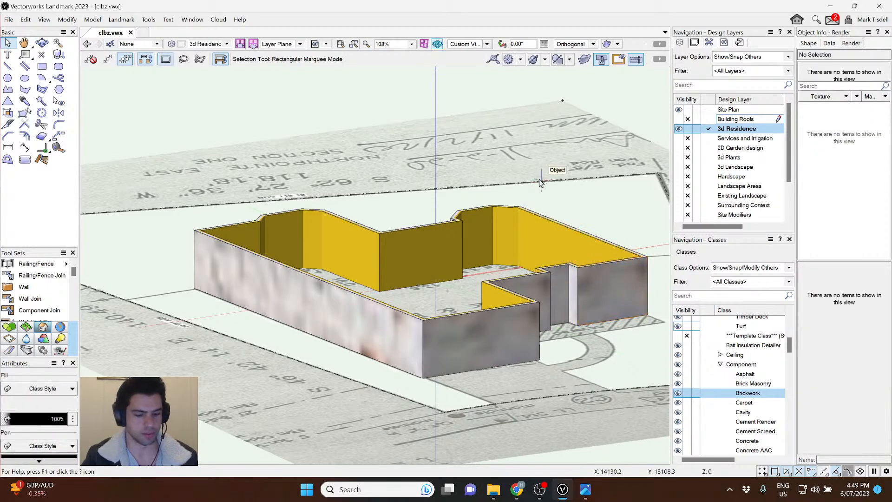
# Open the Resource Manager and show only Renderworks Textures.
pyautogui.hotkey('ctrl', 'r')
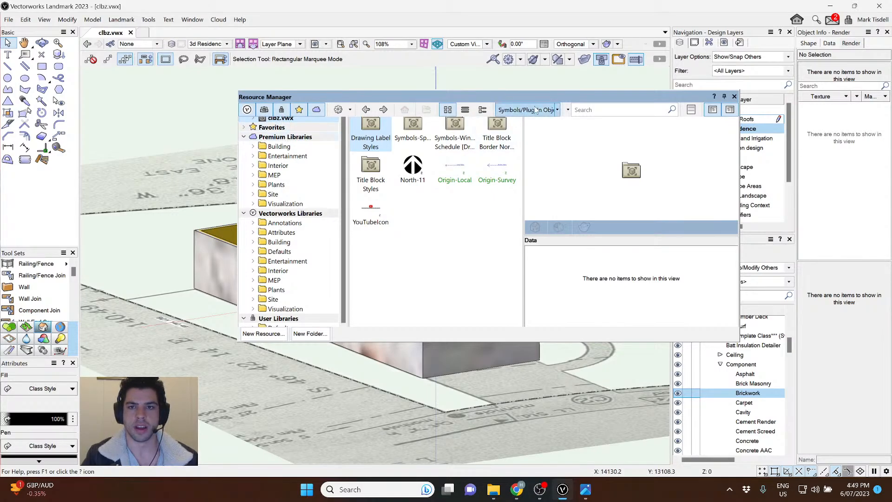
pyautogui.click(557, 111)
pyautogui.click(557, 110)
pyautogui.click(557, 110)
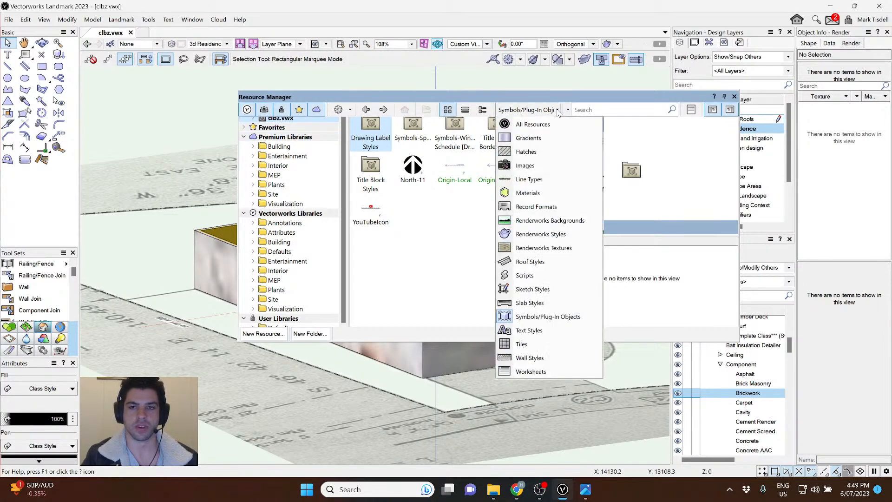
pyautogui.click(562, 250)
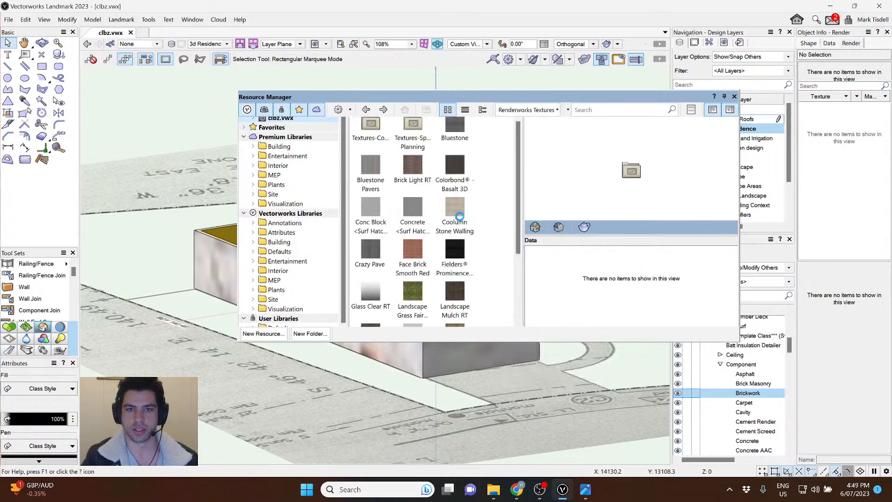
# Rescale the Face Brick Smooth Red texture by its image, spanning the feature line over one brick length with a feature size of 220.
pyautogui.scroll(-2, 418, 239)
pyautogui.click(413, 195)
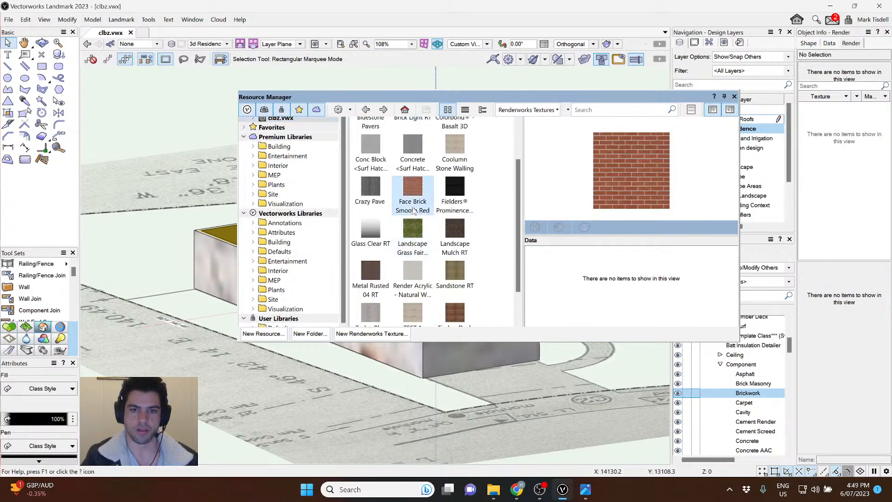
pyautogui.rightClick(412, 207)
pyautogui.click(441, 306)
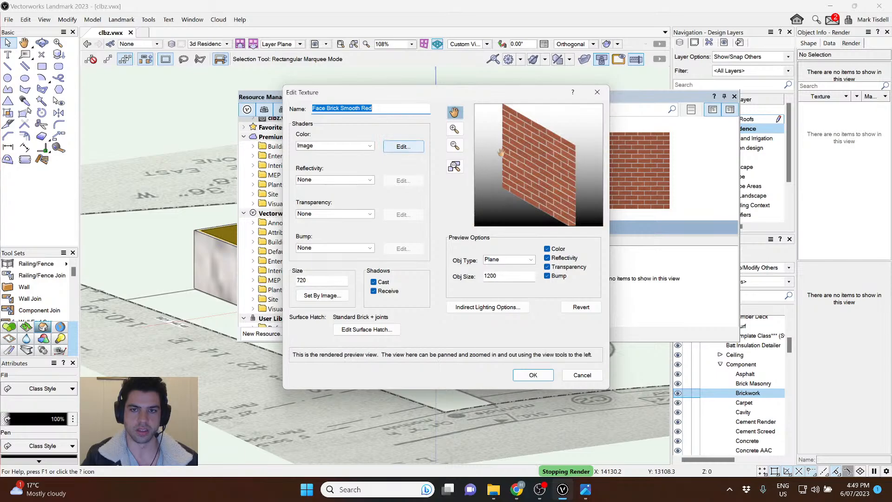
pyautogui.click(332, 300)
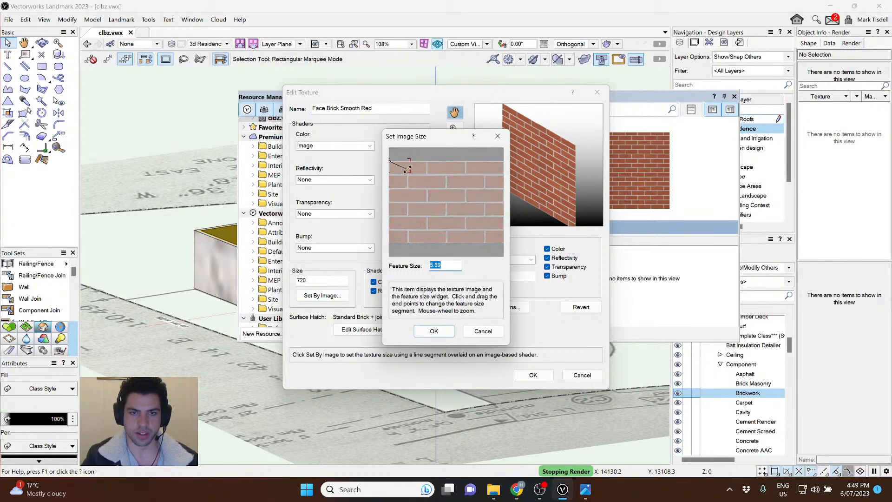
pyautogui.moveTo(408, 170); pyautogui.dragTo(424, 162)
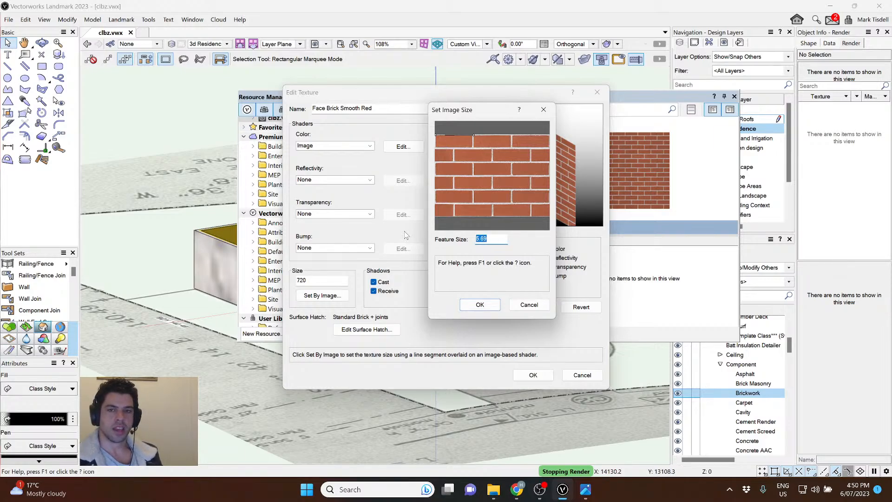
pyautogui.write('220')
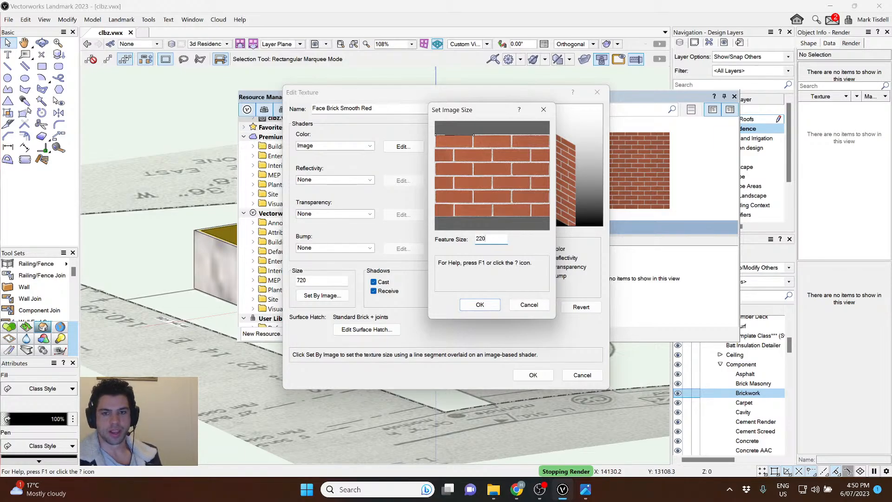
pyautogui.click(487, 306)
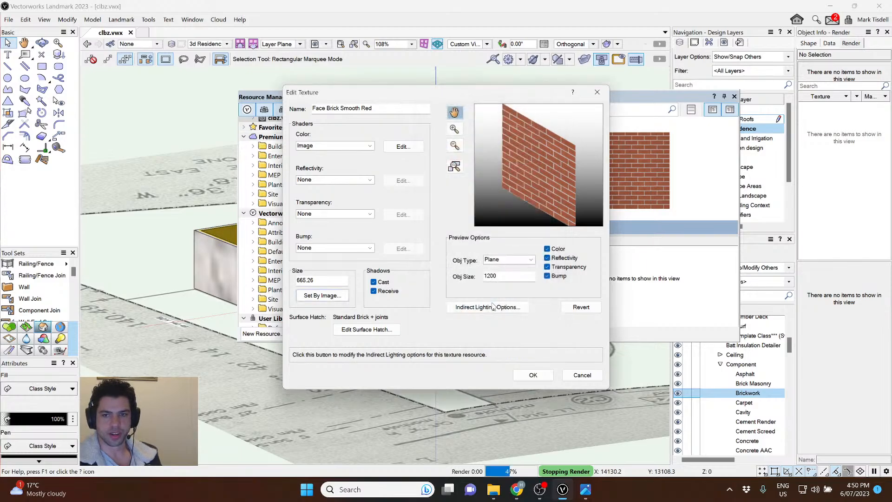
pyautogui.click(533, 375)
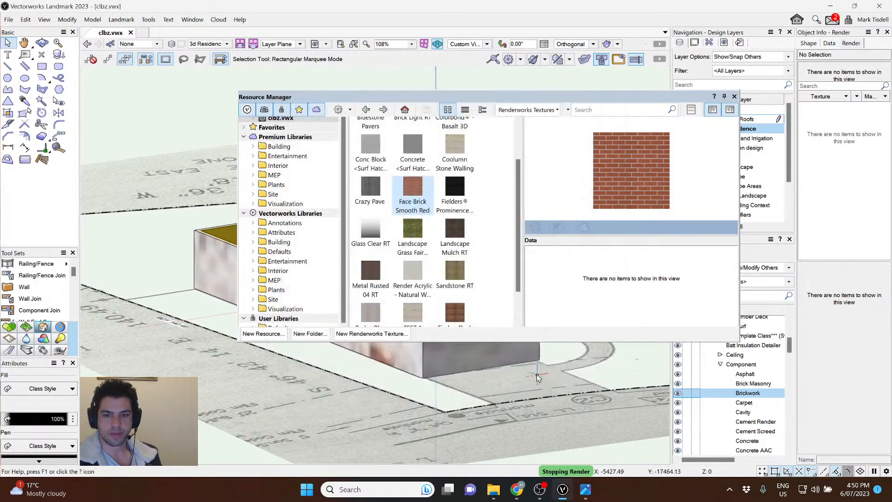
pyautogui.hotkey('ctrl', 'r')
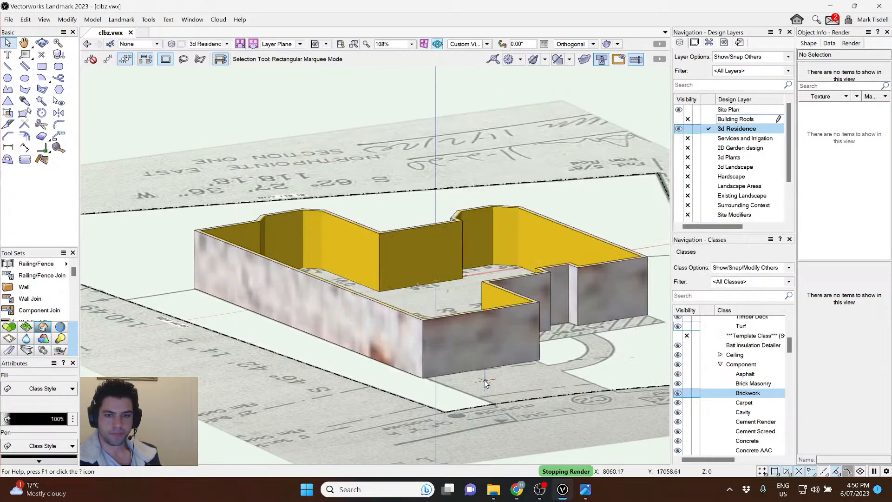
# Check the document's unit settings for dimensions, dual dimensions, materials, structural and Energos values.
pyautogui.click(458, 340)
pyautogui.click(372, 194)
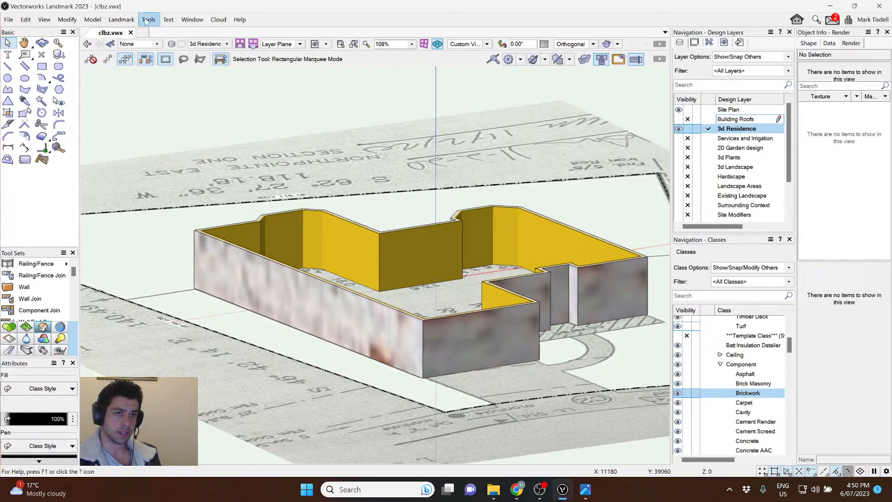
pyautogui.click(12, 19)
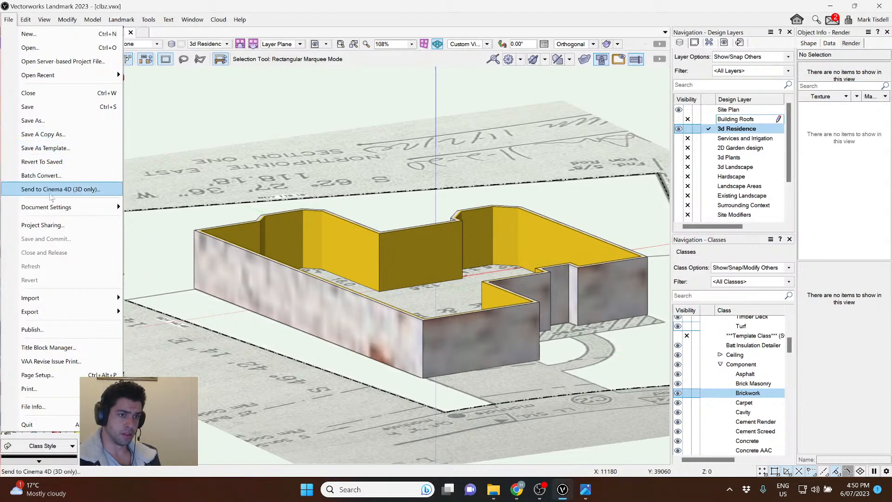
pyautogui.click(217, 230)
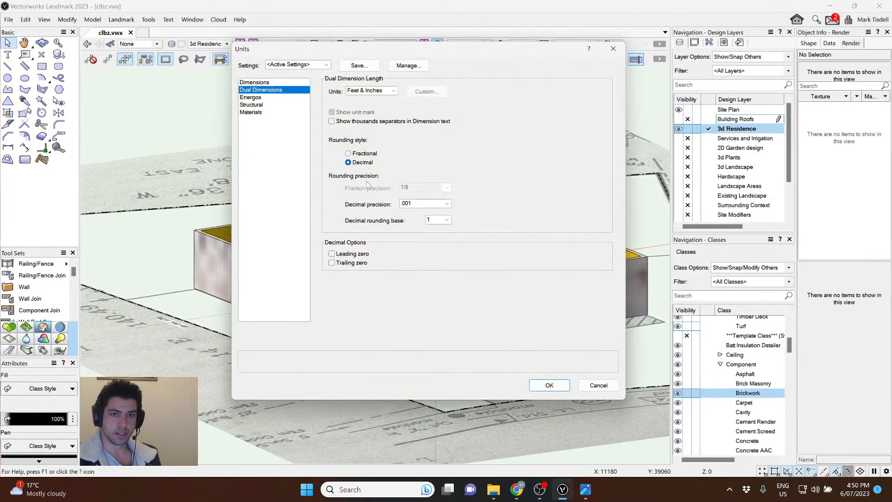
pyautogui.click(241, 83)
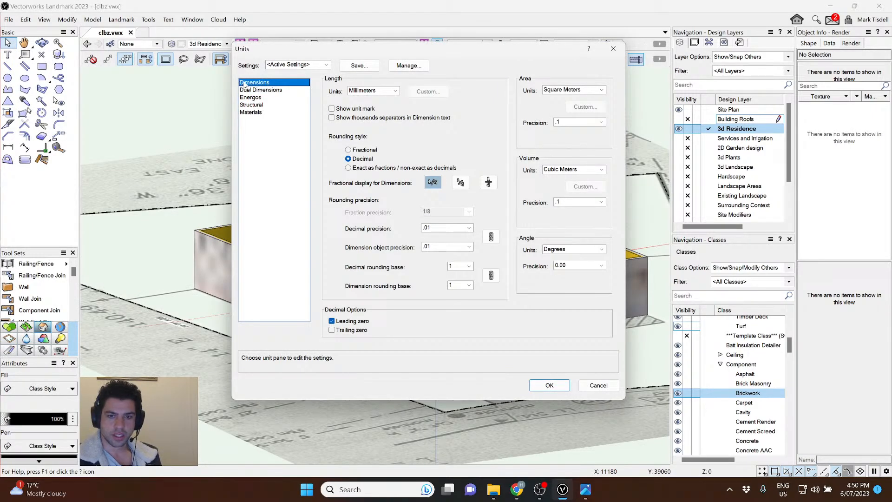
pyautogui.click(260, 90)
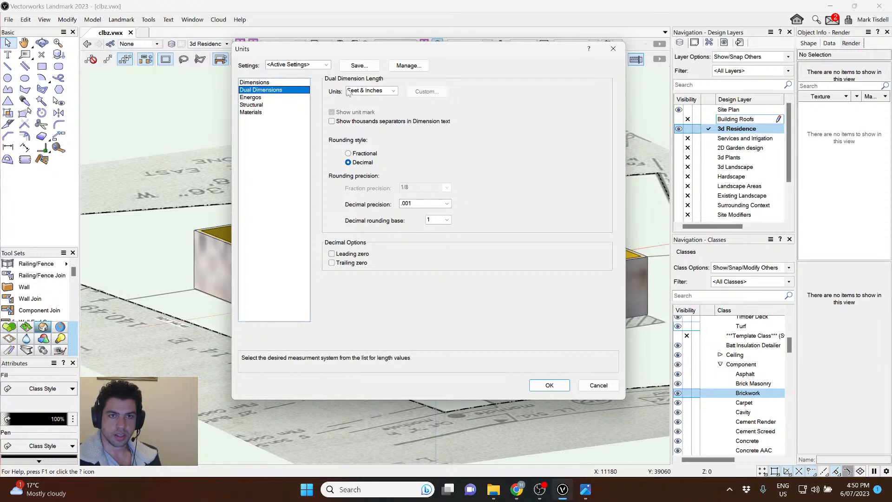
pyautogui.click(360, 91)
pyautogui.click(368, 91)
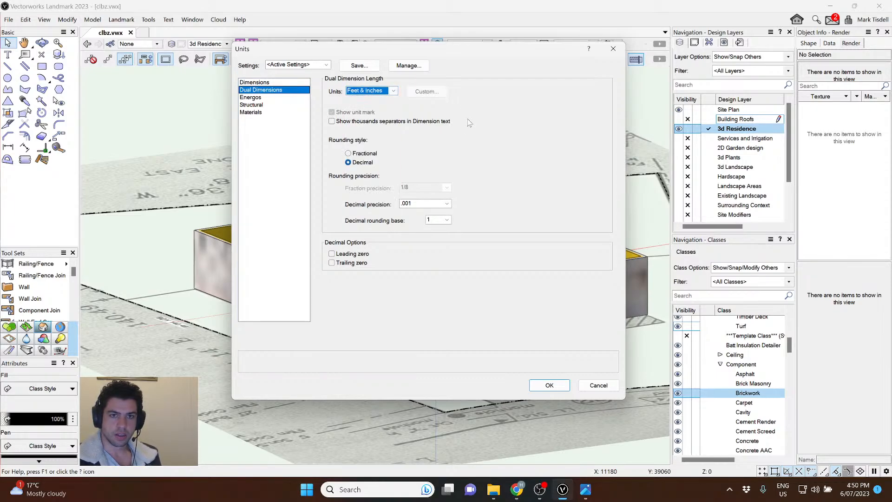
pyautogui.click(251, 112)
pyautogui.click(253, 106)
pyautogui.click(255, 98)
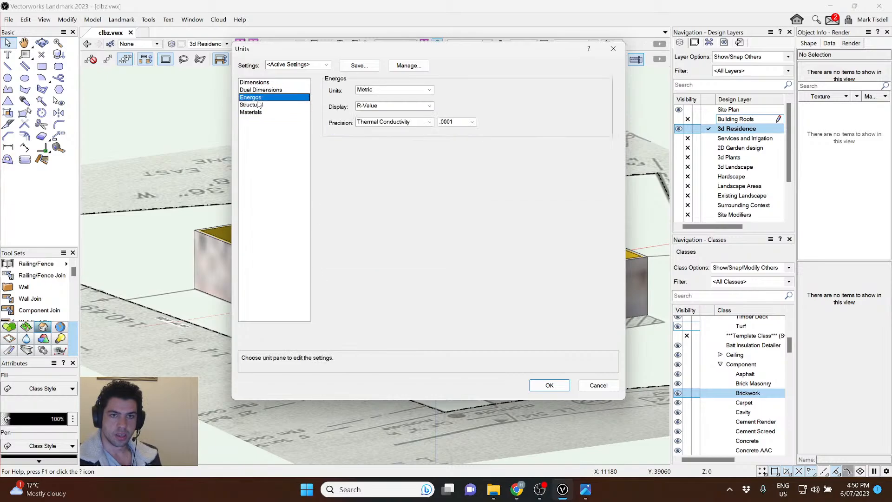
pyautogui.click(598, 384)
# Try the Concrete <Surf Hatch> RT texture on the Component-Brickwork class and examine how it renders on the outer wall faces.
pyautogui.click(511, 330)
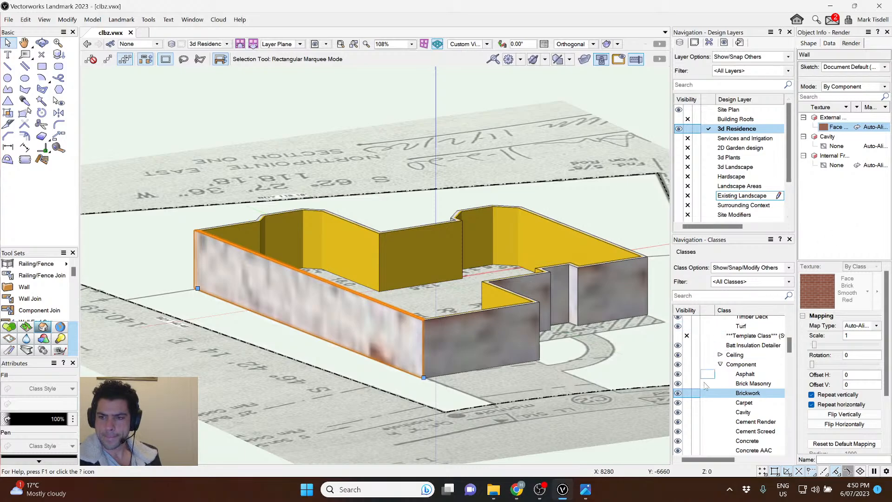
pyautogui.rightClick(737, 395)
pyautogui.click(767, 247)
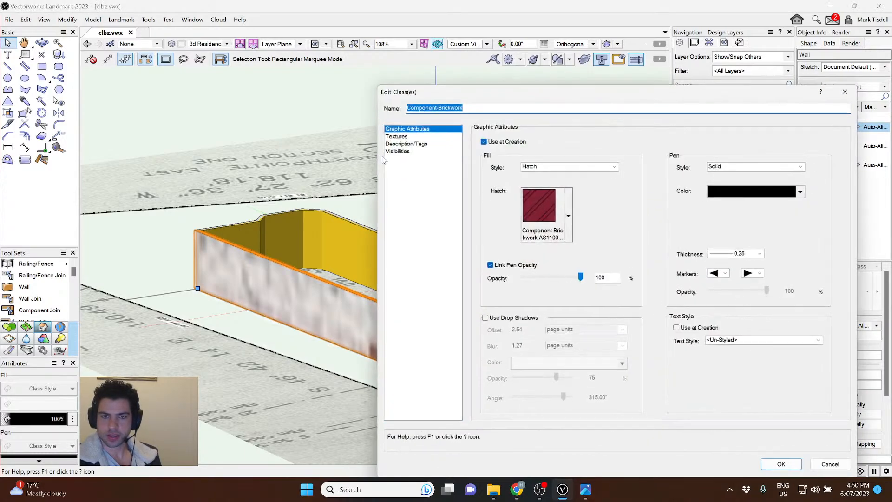
pyautogui.click(396, 136)
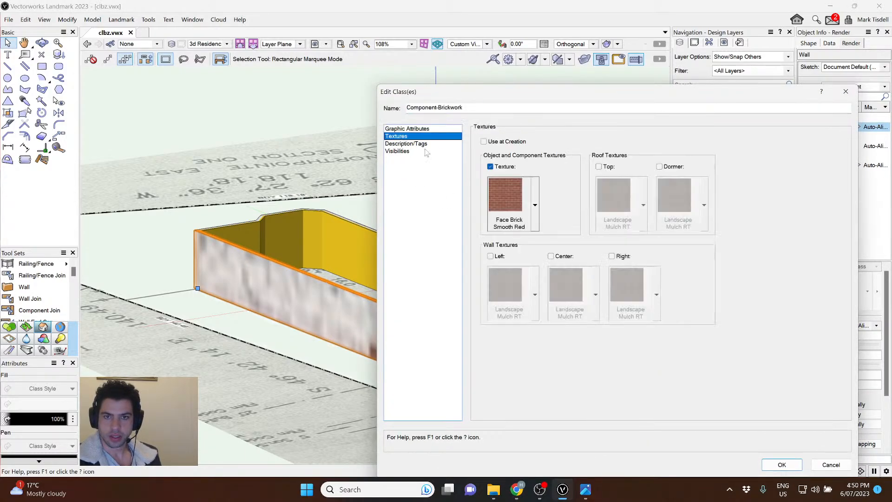
pyautogui.click(506, 187)
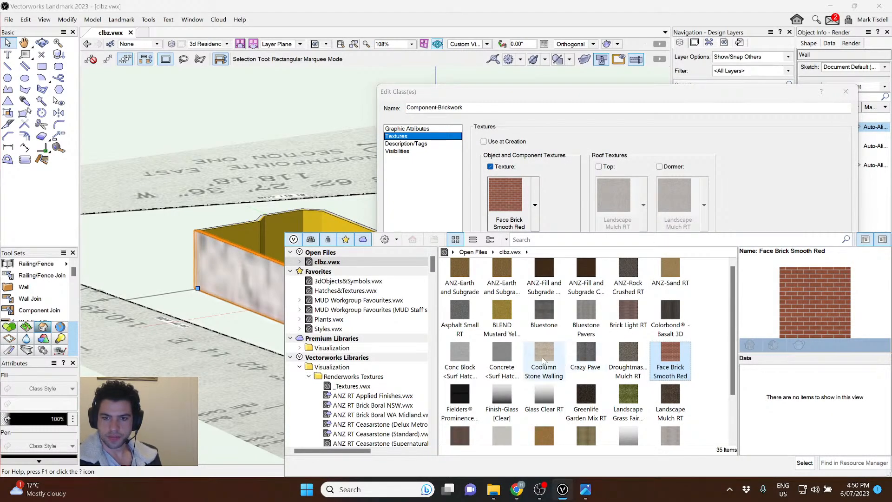
pyautogui.click(511, 356)
pyautogui.click(805, 463)
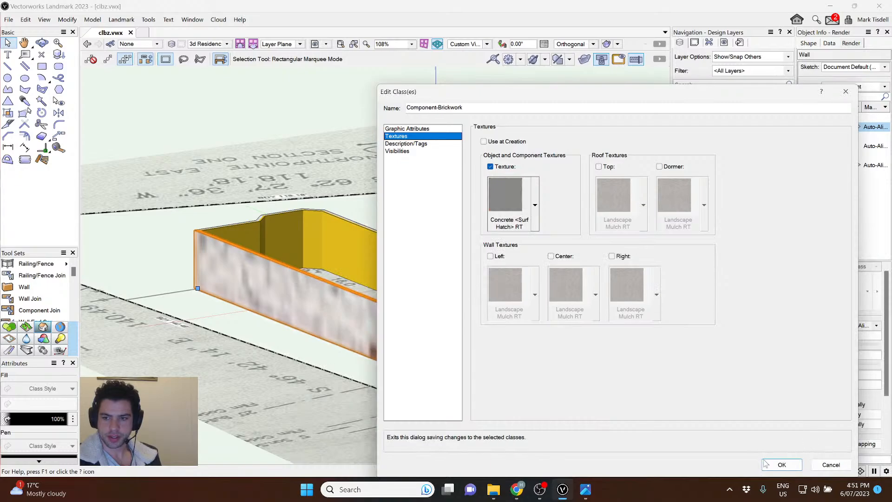
pyautogui.click(782, 464)
pyautogui.scroll(5, 436, 352)
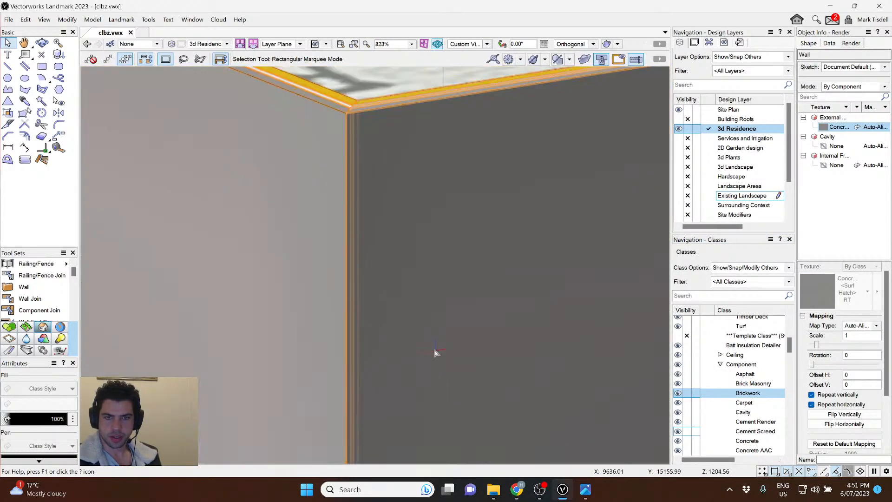
pyautogui.scroll(4, 372, 84)
pyautogui.scroll(-8, 372, 82)
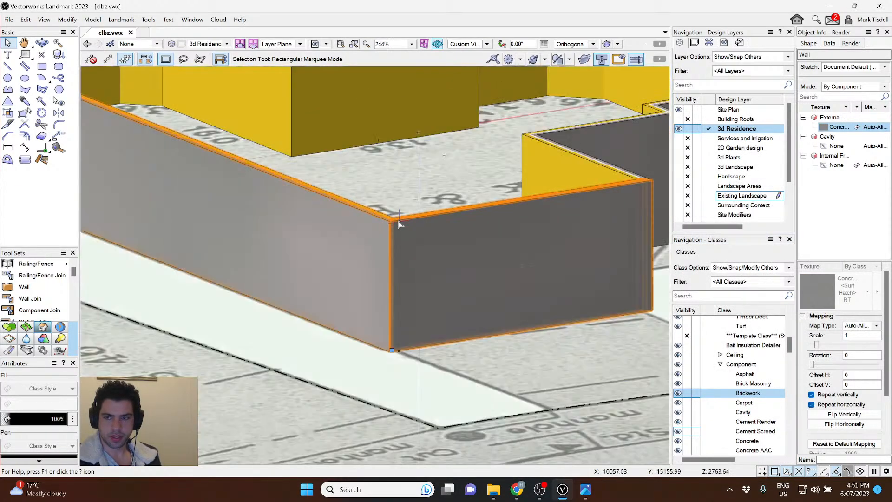
pyautogui.moveTo(430, 185); pyautogui.dragTo(424, 229, button='middle')
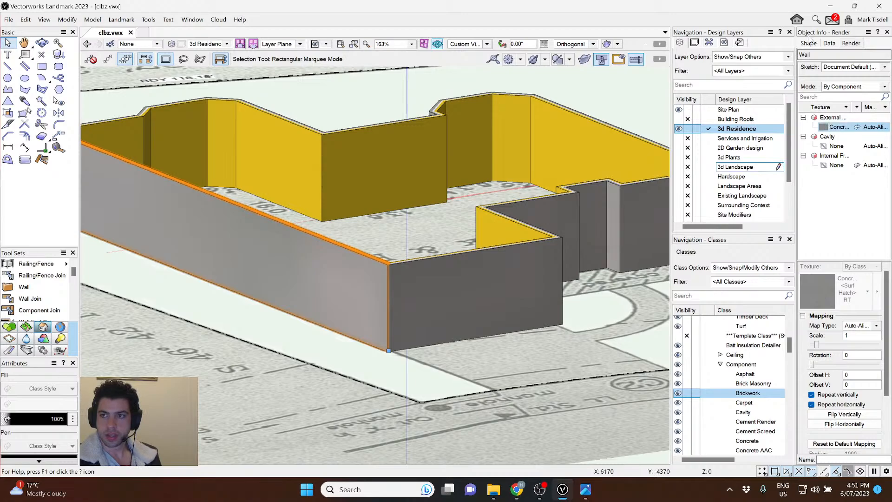
# Undo the texture change made to the Component-Brickwork class.
pyautogui.hotkey('ctrl', 'a')
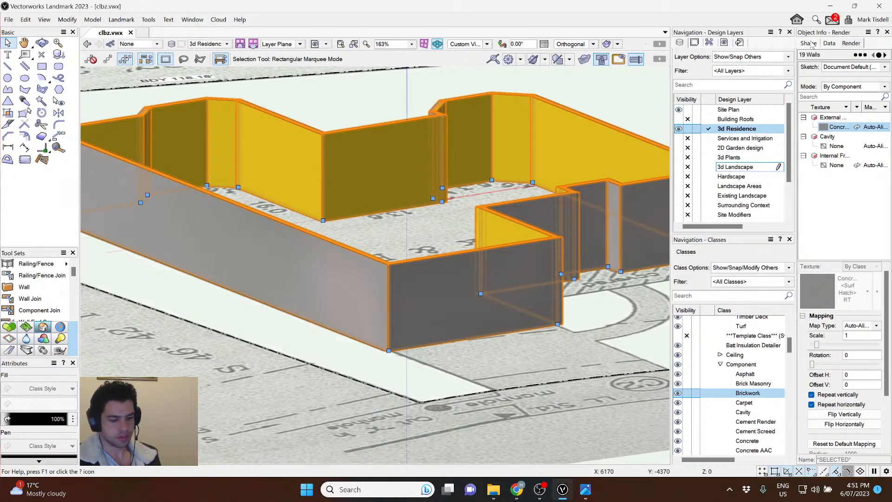
pyautogui.hotkey('ctrl', 'z')
pyautogui.hotkey('ctrl', 'z')
pyautogui.hotkey('ctrl', 'z')
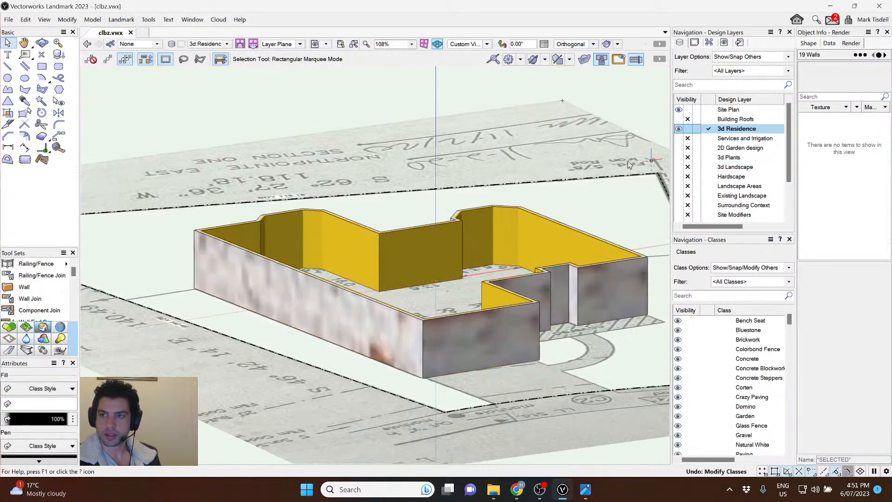
# Open the Brick Veneer 230 [90/90] style of the short front wall for editing and bring up its texture settings.
pyautogui.click(513, 342)
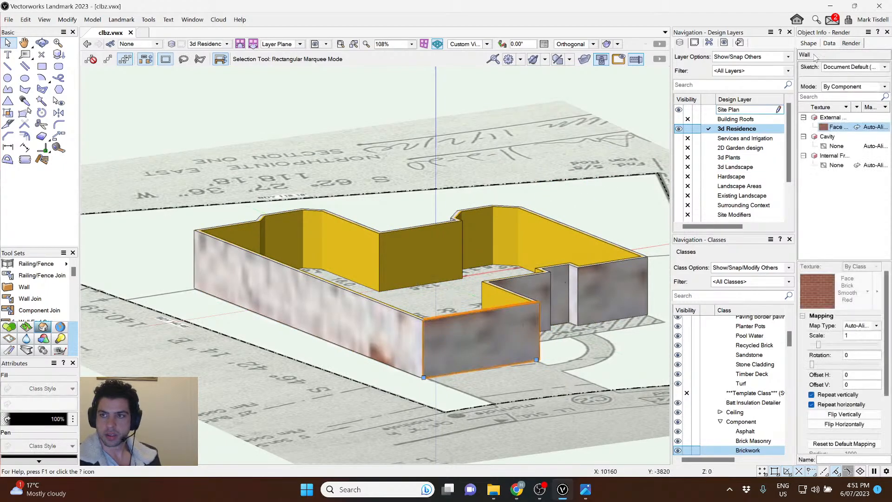
pyautogui.click(862, 86)
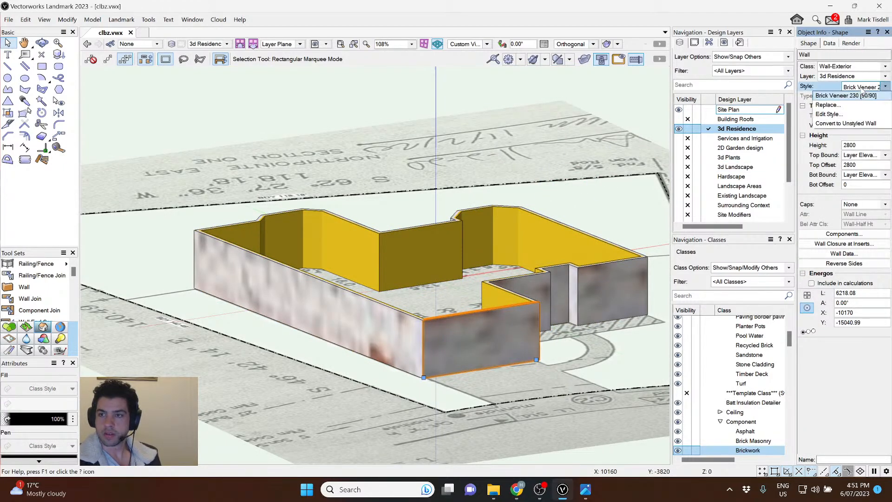
pyautogui.click(828, 114)
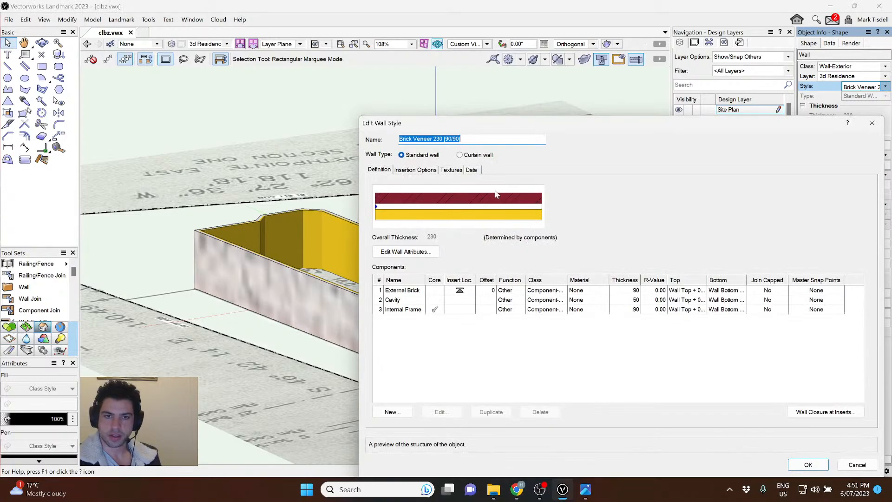
pyautogui.click(409, 170)
pyautogui.click(451, 170)
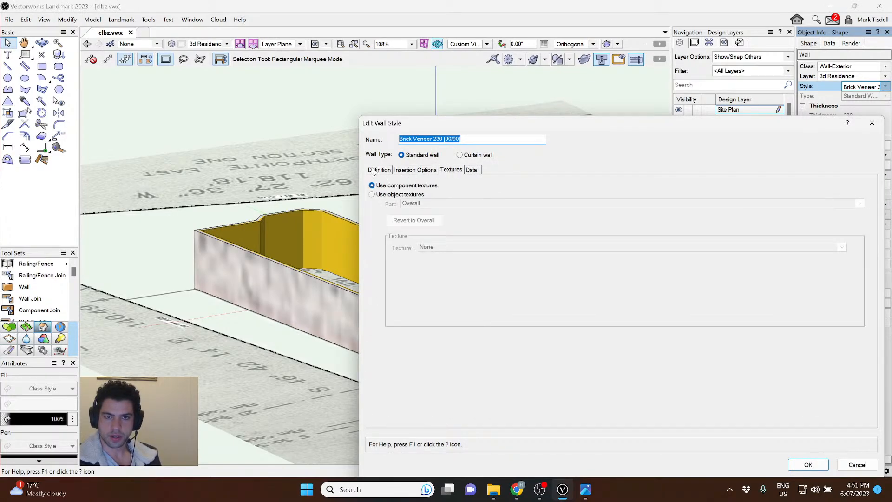
# Switch the wall style from component textures to object textures and assign an individual texture to its Overall part.
pyautogui.click(372, 194)
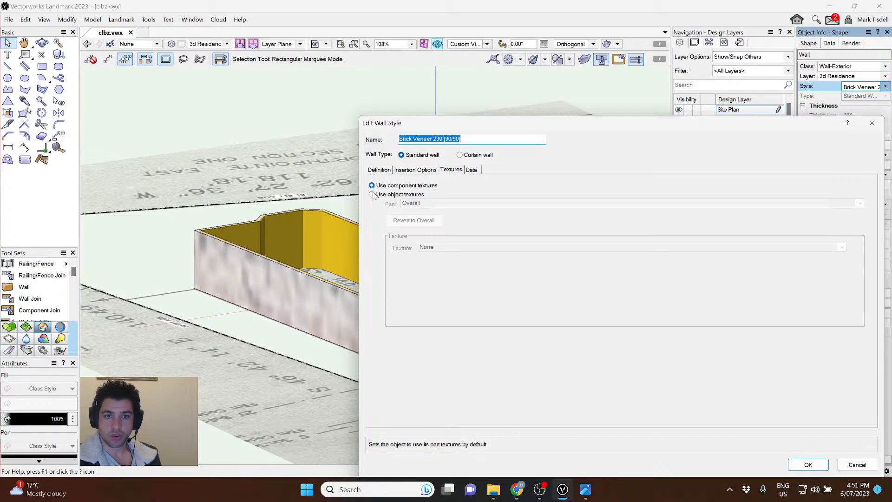
pyautogui.click(429, 205)
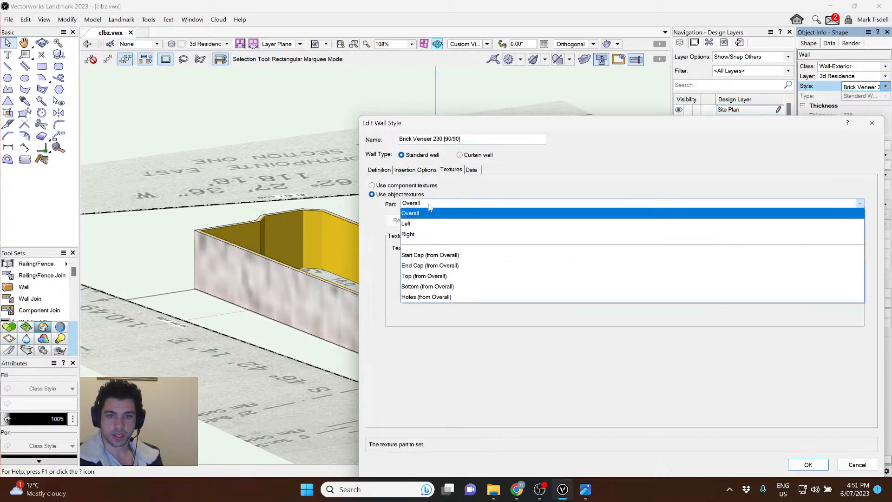
pyautogui.click(430, 212)
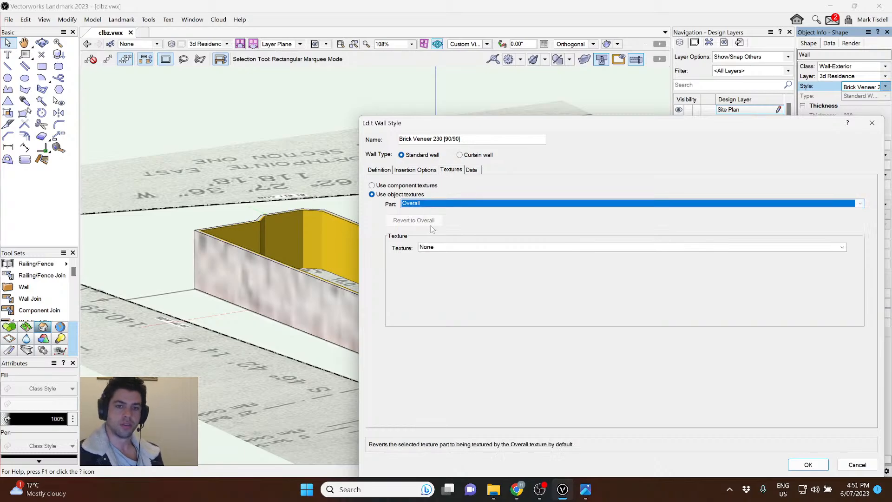
pyautogui.click(442, 247)
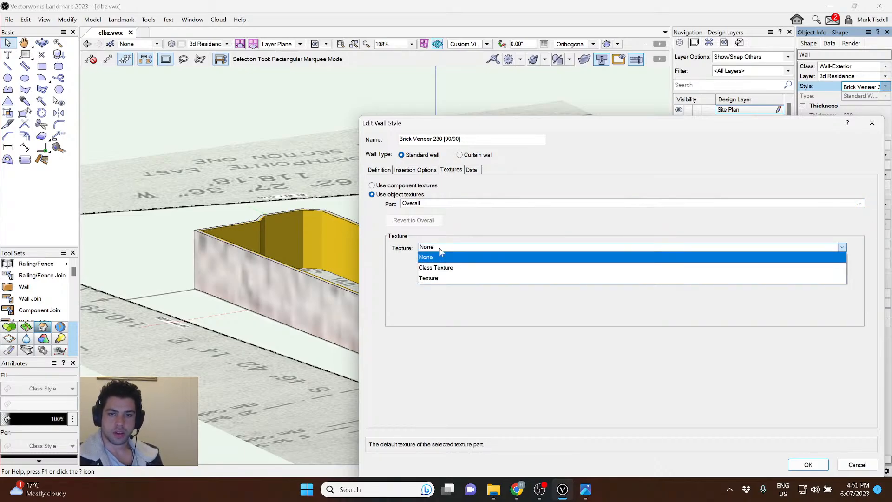
pyautogui.click(435, 278)
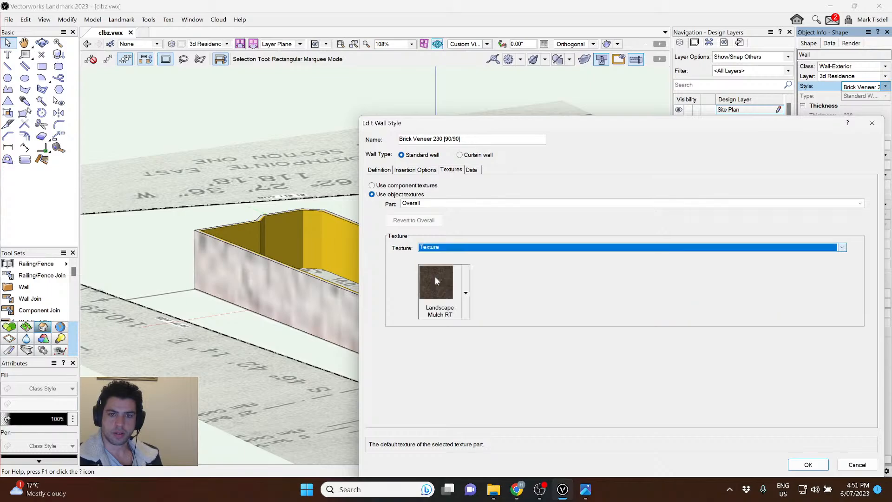
# Choose Face Brick Smooth Red as the wall style's overall texture and apply the edited style to the existing walls, aligned by center line.
pyautogui.click(466, 291)
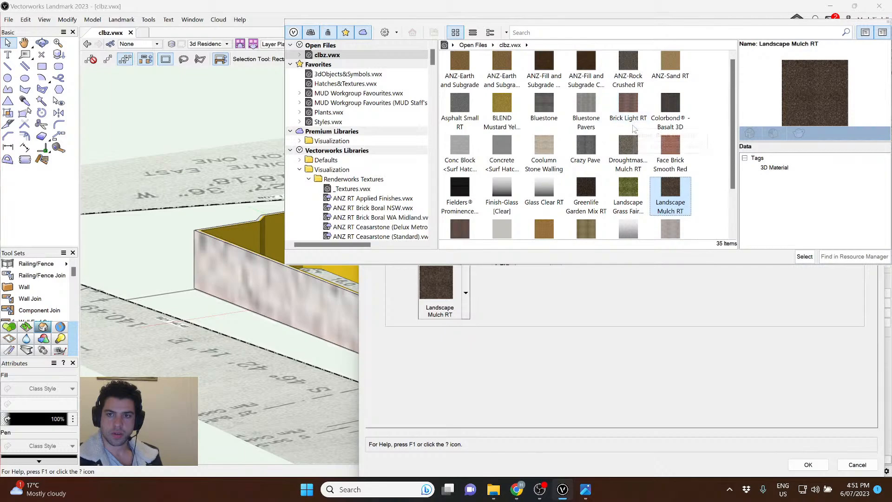
pyautogui.scroll(-1, 553, 139)
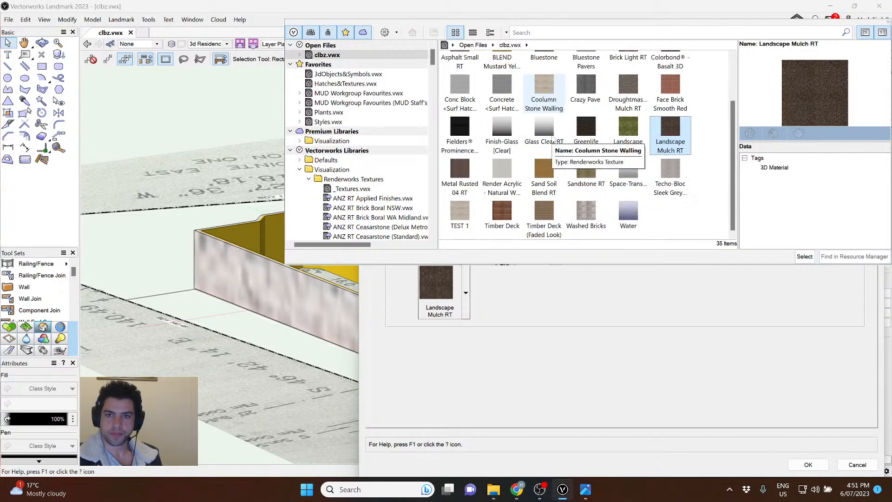
pyautogui.scroll(1, 553, 141)
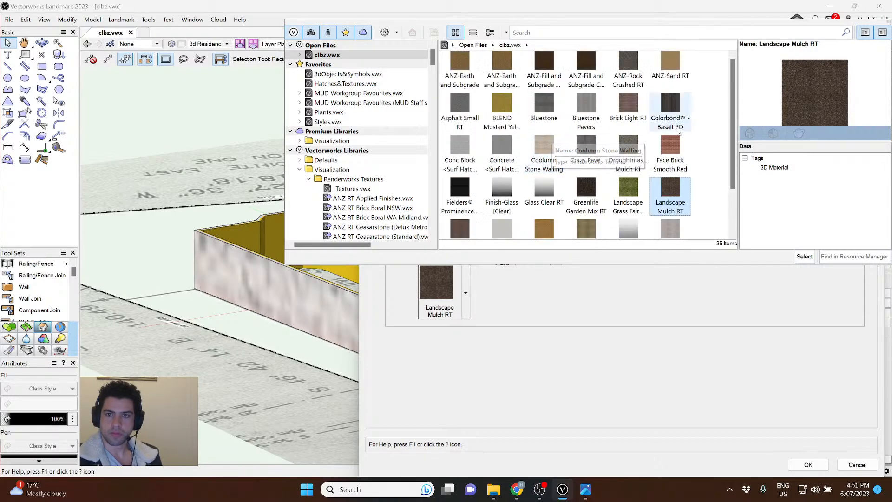
pyautogui.click(670, 149)
pyautogui.click(804, 256)
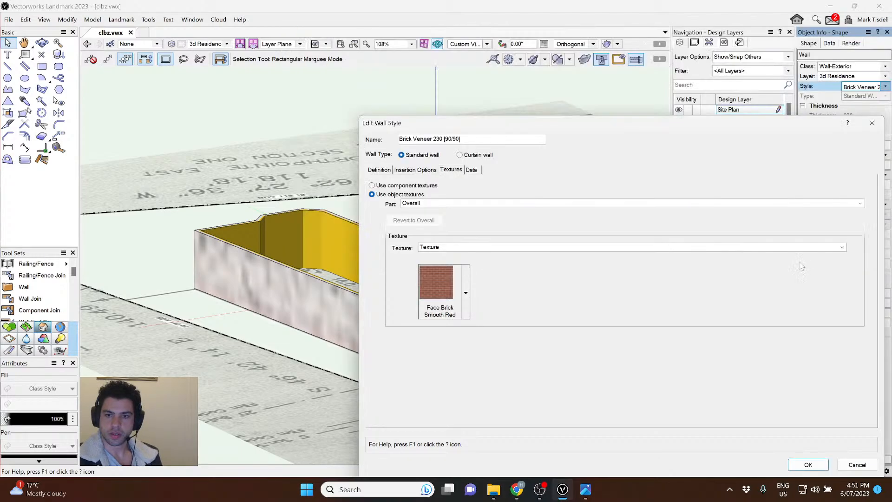
pyautogui.click(809, 465)
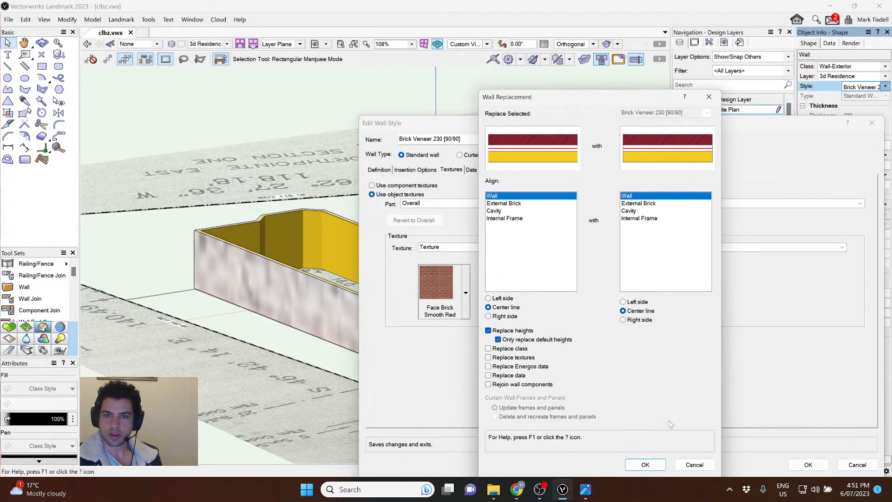
pyautogui.click(645, 465)
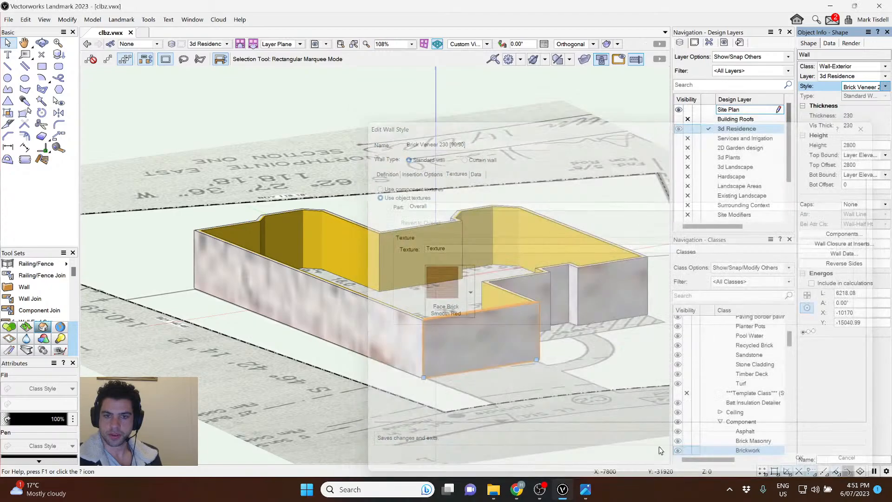
# Examine the brick texture and its scale on the outer wall faces, up close and around the whole house.
pyautogui.click(512, 194)
pyautogui.keyDown('ctrl'); pyautogui.moveTo(512, 194); pyautogui.dragTo(337, 204, button='middle'); pyautogui.keyUp('ctrl')
pyautogui.scroll(4, 236, 302)
pyautogui.keyDown('ctrl'); pyautogui.moveTo(230, 258); pyautogui.dragTo(355, 242, button='middle'); pyautogui.keyUp('ctrl')
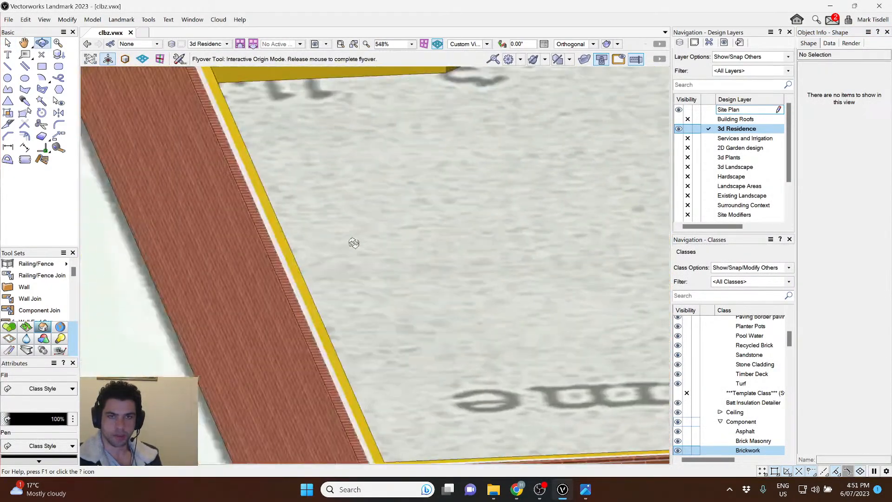
pyautogui.scroll(-2, 314, 226)
pyautogui.moveTo(465, 230); pyautogui.dragTo(307, 264, button='middle')
pyautogui.scroll(-1, 321, 281)
pyautogui.moveTo(327, 291); pyautogui.dragTo(382, 161)
pyautogui.scroll(-1, 365, 285)
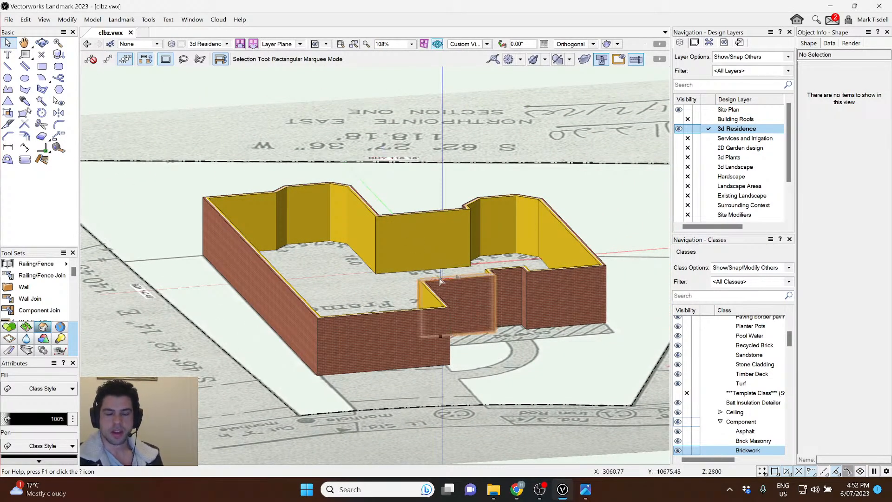
pyautogui.scroll(-2, 449, 282)
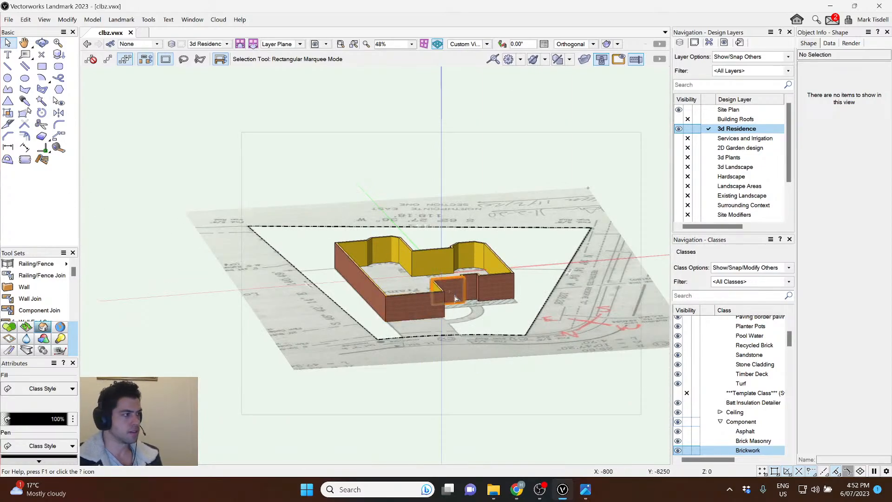
# Switch to Photos and view the site photo 1skiwae4ht9b1.jpg of the back of the house and lawn.
pyautogui.click(585, 489)
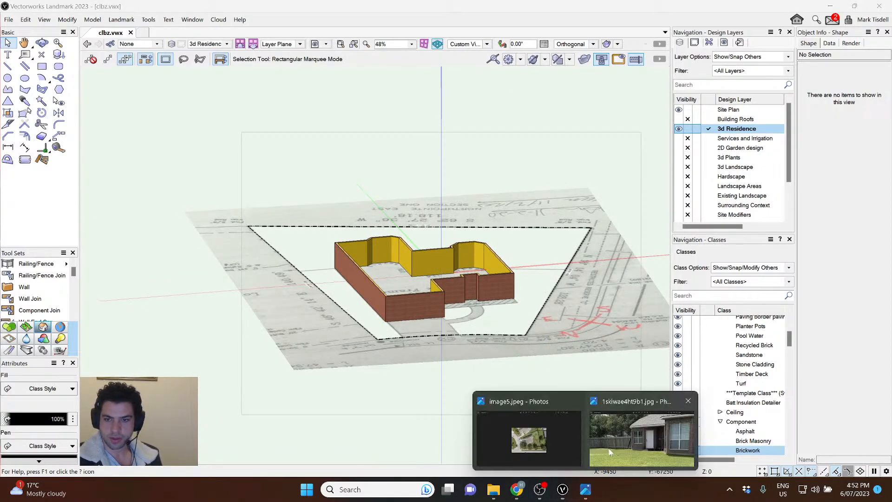
pyautogui.click(611, 450)
pyautogui.moveTo(891, 218); pyautogui.dragTo(400, 13)
pyautogui.scroll(-4, 408, 166)
pyautogui.scroll(-5, 408, 166)
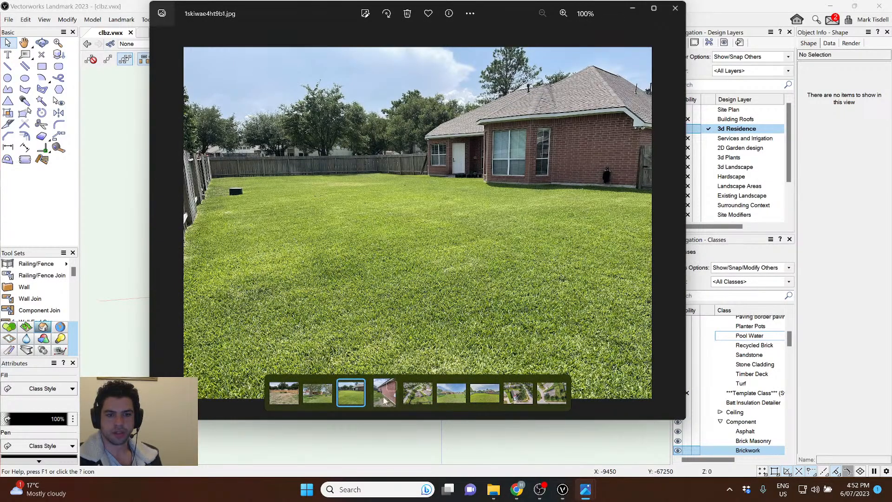
# Look through the aerial, side-wall, backyard and street-front site photos for the house's appearance, and move the viewer aside.
pyautogui.click(509, 402)
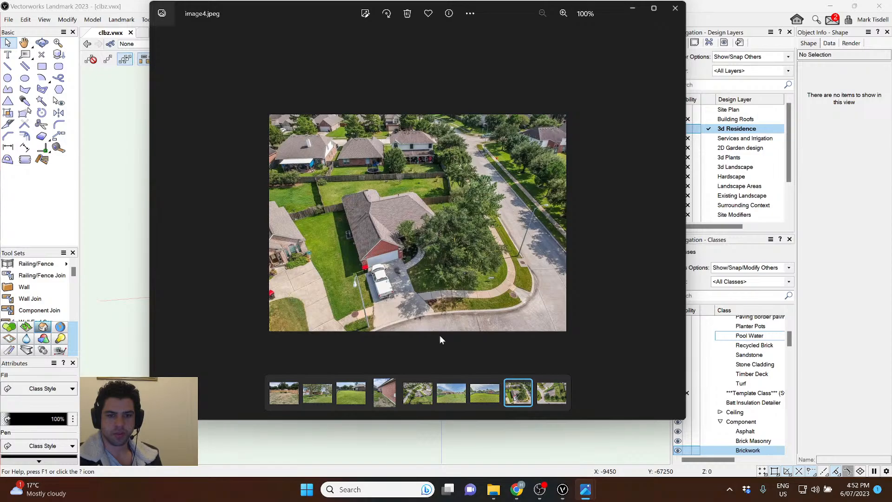
pyautogui.click(555, 402)
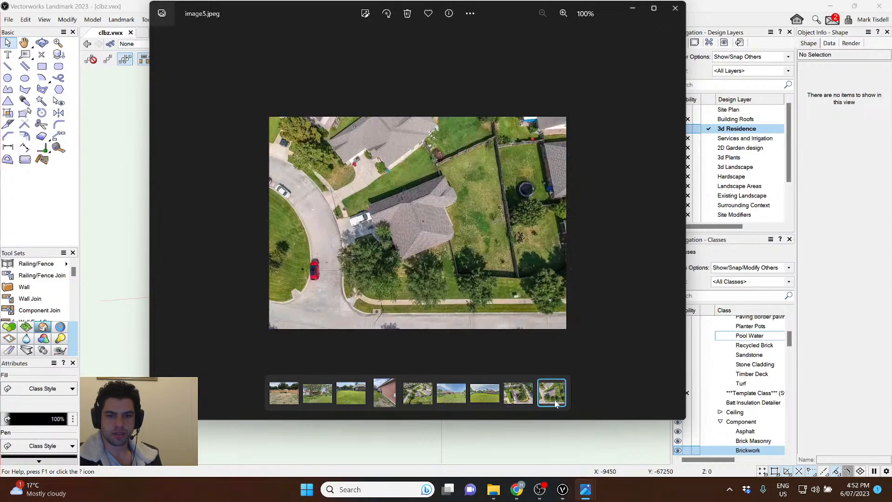
pyautogui.click(493, 399)
pyautogui.click(410, 400)
pyautogui.click(378, 402)
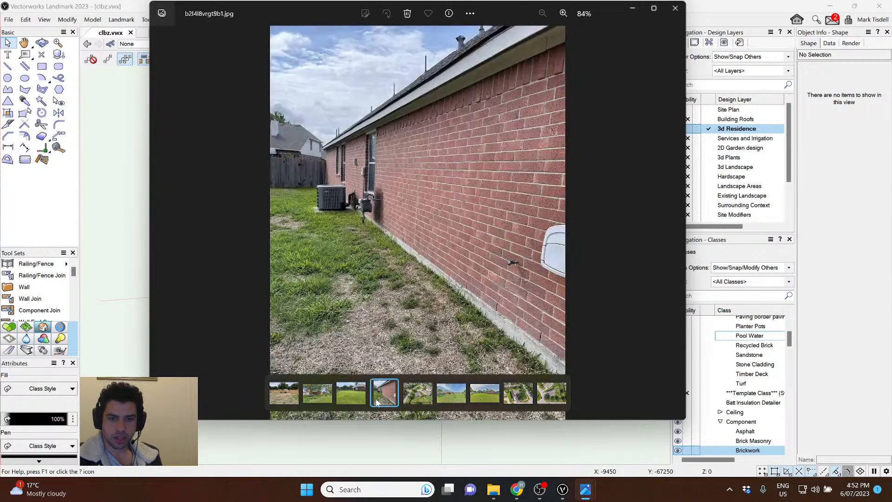
pyautogui.click(351, 400)
pyautogui.click(319, 400)
pyautogui.click(288, 401)
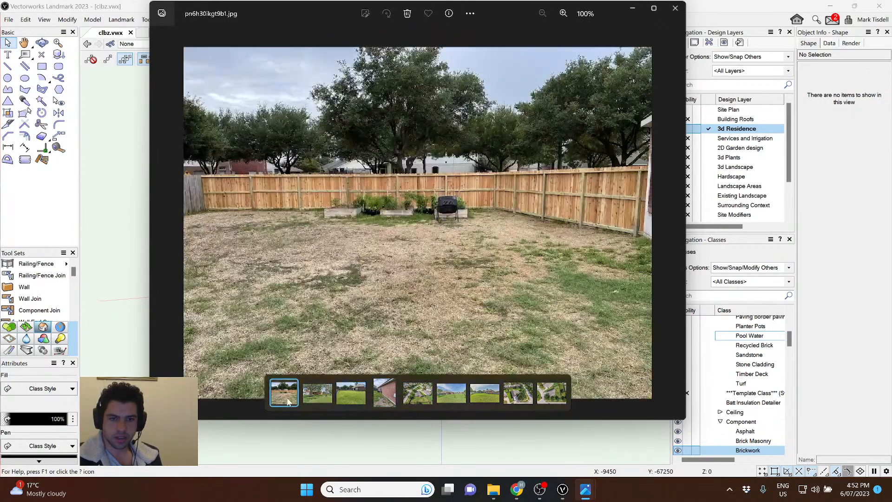
pyautogui.click(428, 402)
pyautogui.click(455, 399)
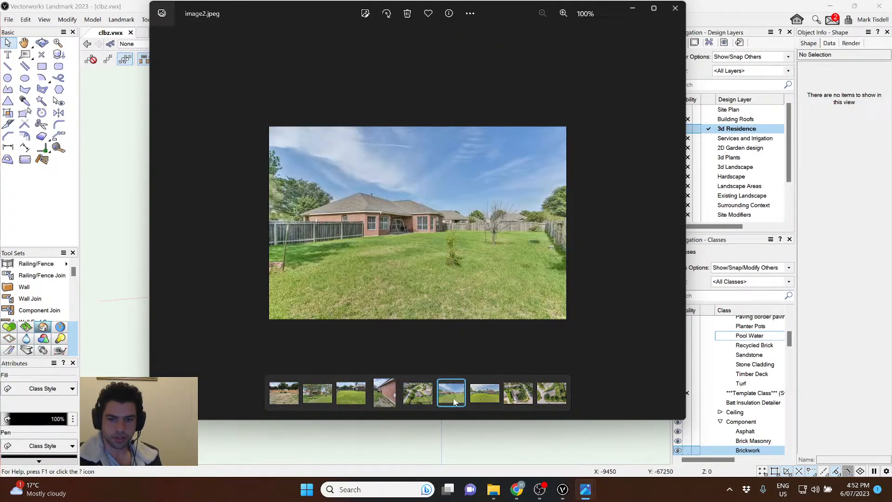
pyautogui.click(318, 399)
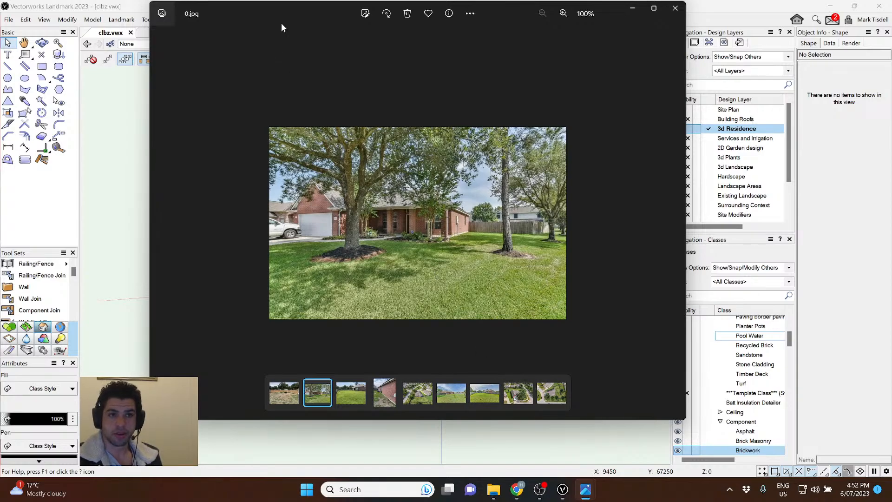
pyautogui.moveTo(282, 23)
pyautogui.mouseDown()
pyautogui.moveTo(871, 149)
pyautogui.moveTo(891, 139)
pyautogui.mouseUp()
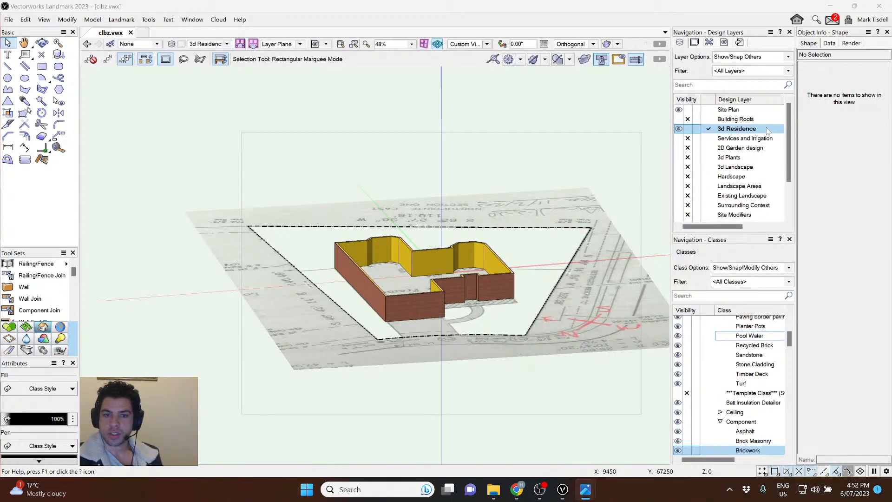
# Set the 3d Residence design layer's elevation to 10000 and check the raised walls in 3D.
pyautogui.click(507, 125)
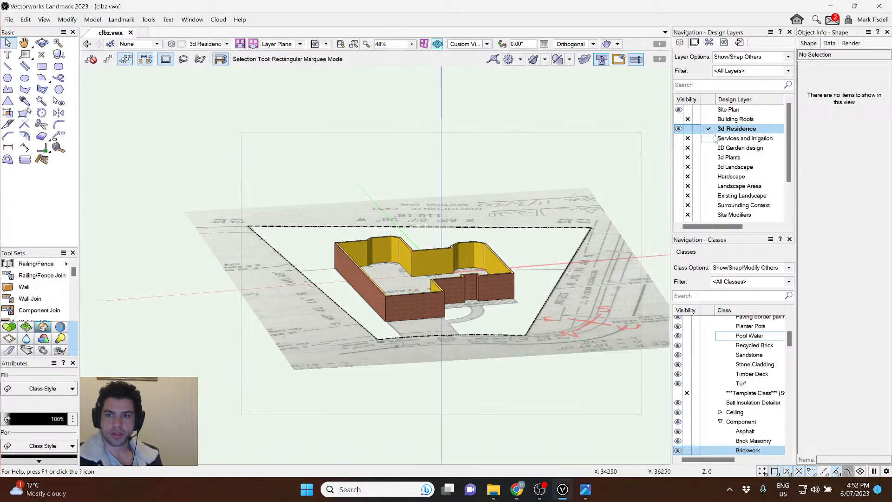
pyautogui.rightClick(727, 129)
pyautogui.click(736, 148)
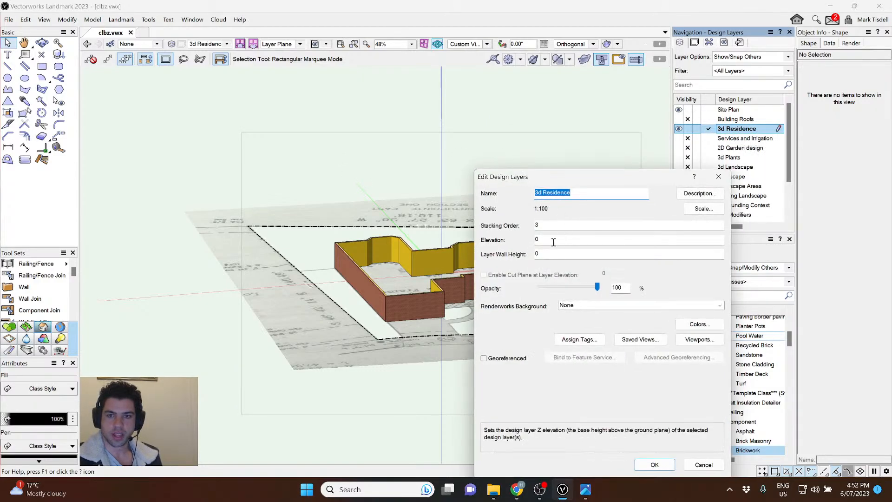
pyautogui.moveTo(553, 240); pyautogui.dragTo(446, 239)
pyautogui.write('1000')
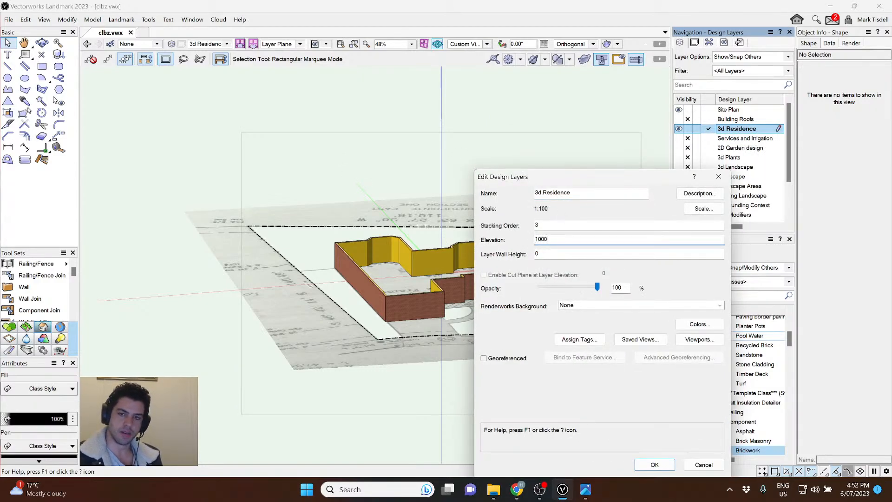
pyautogui.write('0')
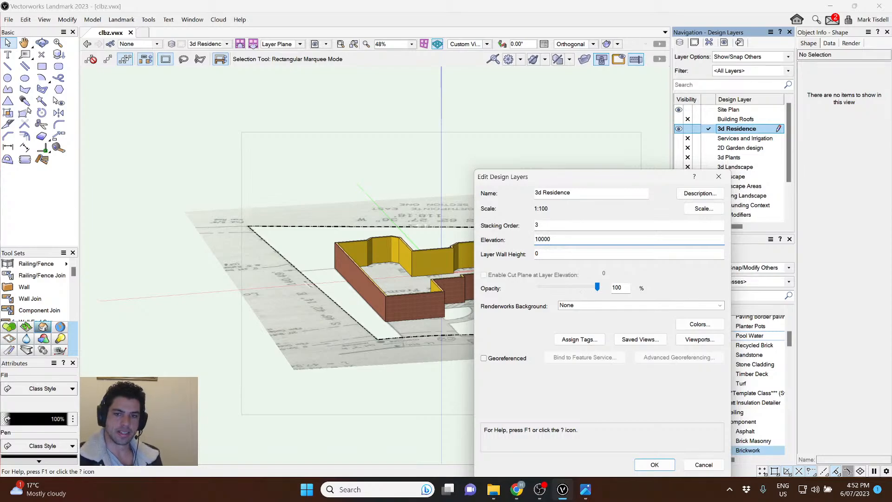
pyautogui.press('Return')
pyautogui.keyDown('ctrl'); pyautogui.moveTo(472, 176); pyautogui.dragTo(242, 135, button='middle'); pyautogui.keyUp('ctrl')
pyautogui.moveTo(483, 156); pyautogui.dragTo(480, 129)
pyautogui.press('x')
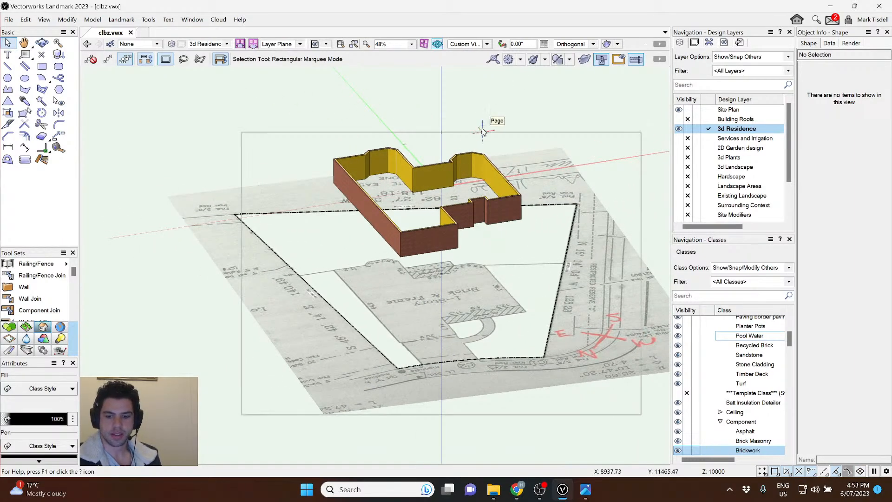
# Hide the Site Plan and PDF design layers so that only the residence walls are shown.
pyautogui.press('F5')
pyautogui.scroll(3, 414, 317)
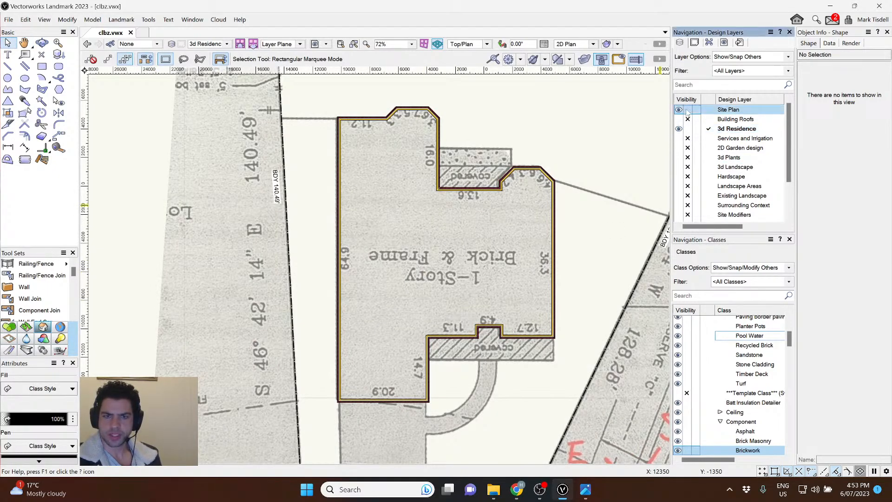
pyautogui.scroll(-2, 724, 139)
pyautogui.click(688, 198)
pyautogui.scroll(-2, 446, 219)
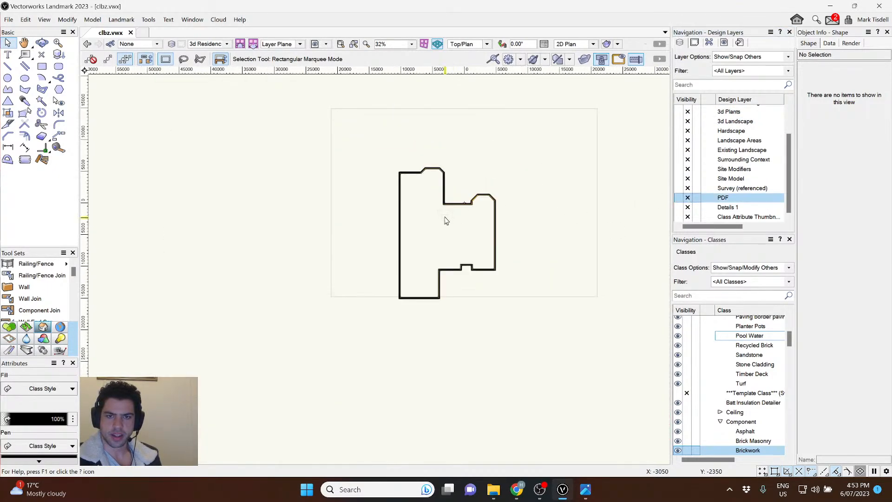
pyautogui.keyDown('shift'); pyautogui.moveTo(504, 255); pyautogui.dragTo(401, 153, button='middle'); pyautogui.keyUp('shift')
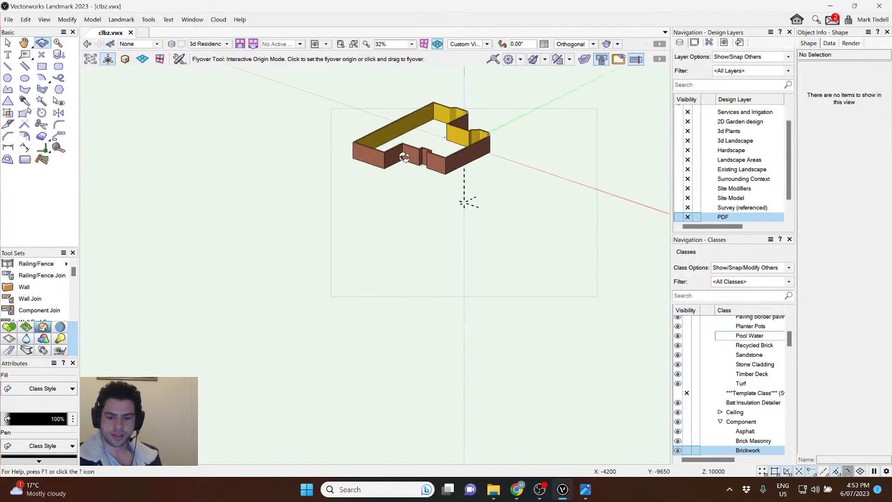
# In the Top/Plan view, set the Slab tool to the Generic-Floor Assembly-300mm style from the Metric Slabs library.
pyautogui.press('F5')
pyautogui.scroll(5, 400, 250)
pyautogui.scroll(-4, 407, 316)
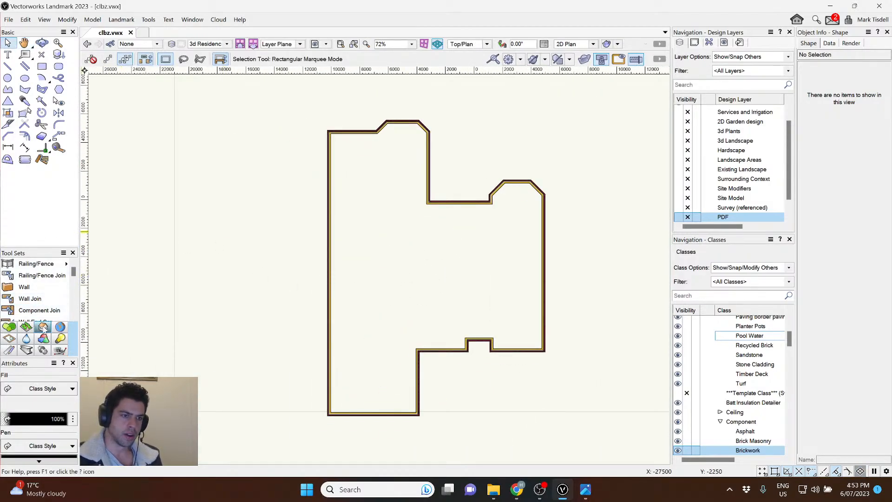
pyautogui.scroll(-2, 28, 297)
pyautogui.click(25, 299)
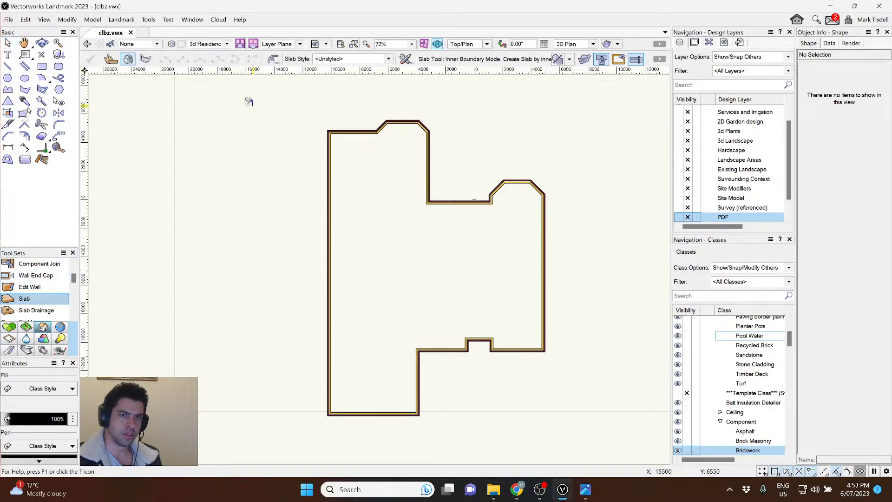
pyautogui.click(388, 59)
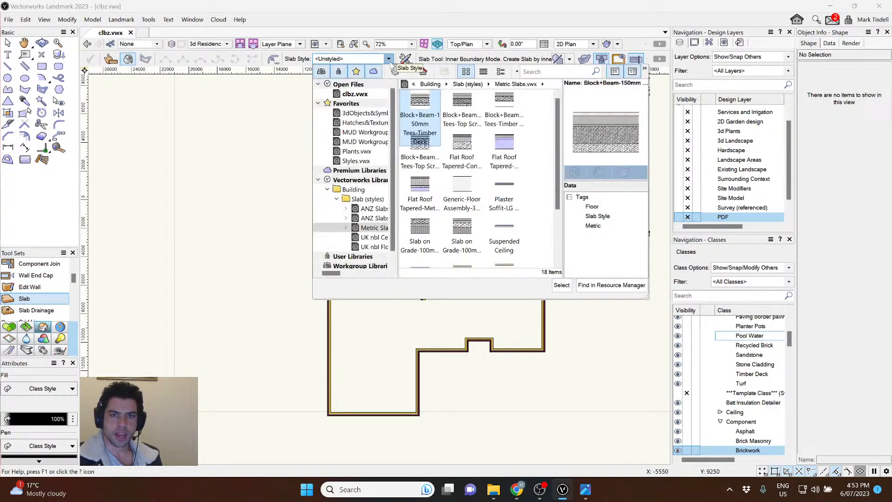
pyautogui.scroll(-2, 470, 189)
pyautogui.click(464, 176)
pyautogui.click(417, 174)
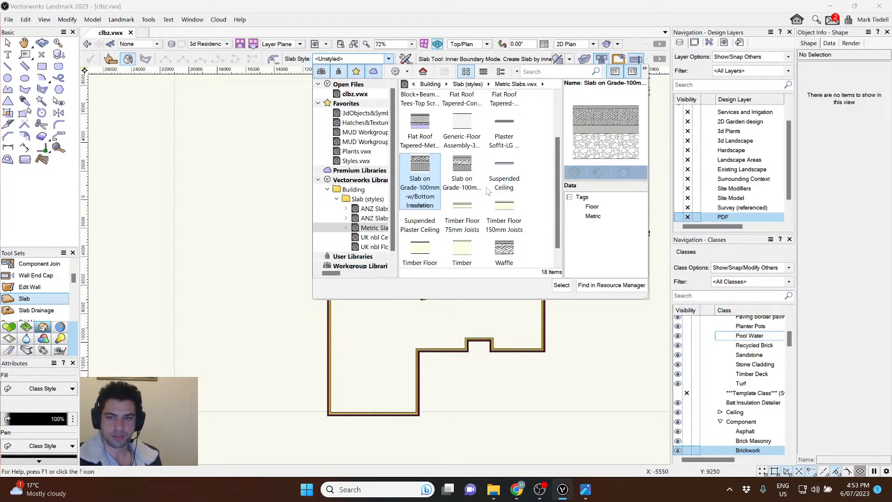
pyautogui.scroll(-1, 487, 191)
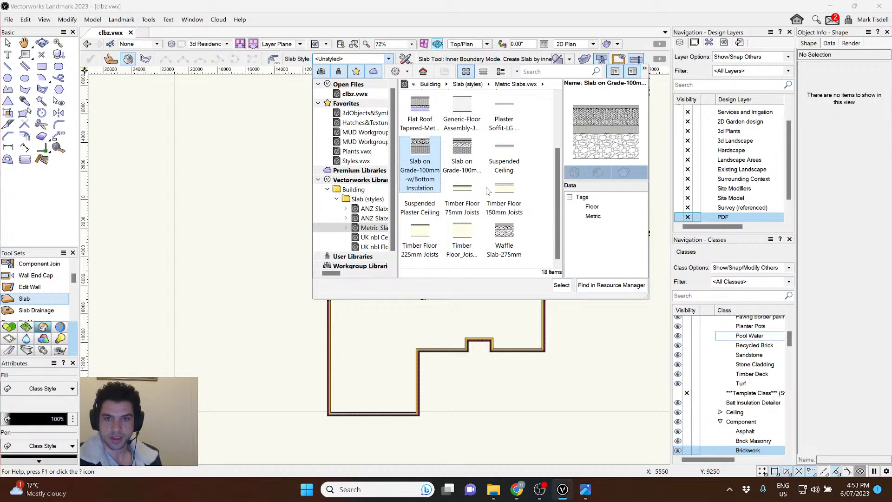
pyautogui.scroll(3, 487, 190)
pyautogui.click(457, 187)
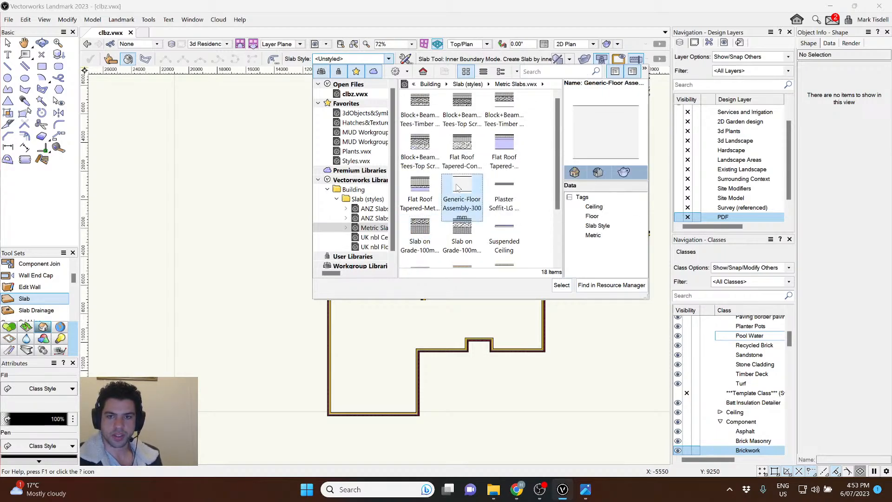
pyautogui.click(561, 284)
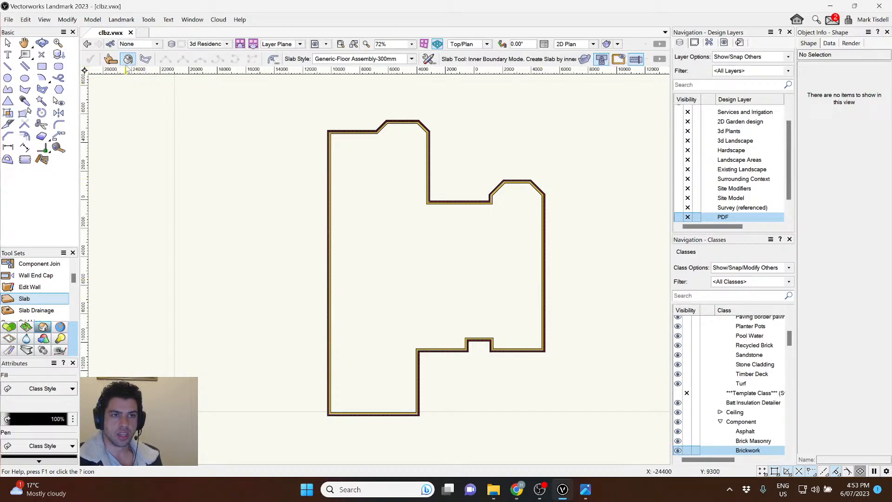
# Create a floor slab bounded by the residence walls and inspect its edge beneath the brickwork in 3D.
pyautogui.click(410, 236)
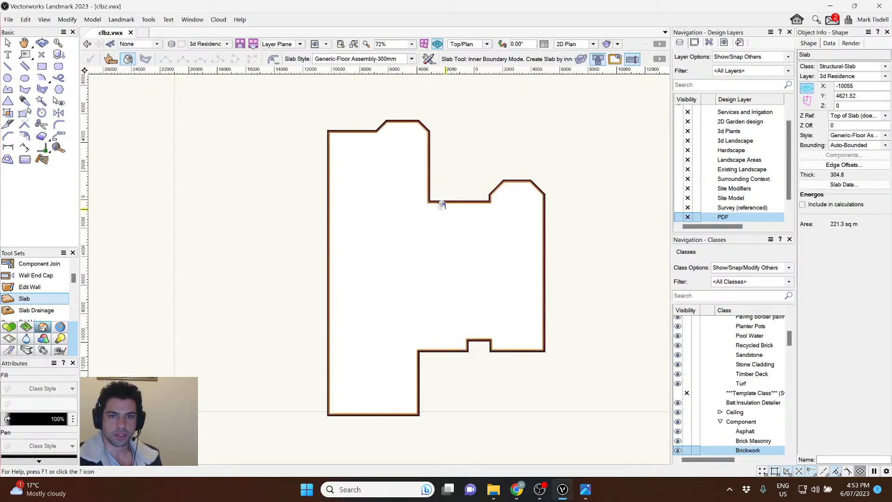
pyautogui.hotkey('shift', 'c')
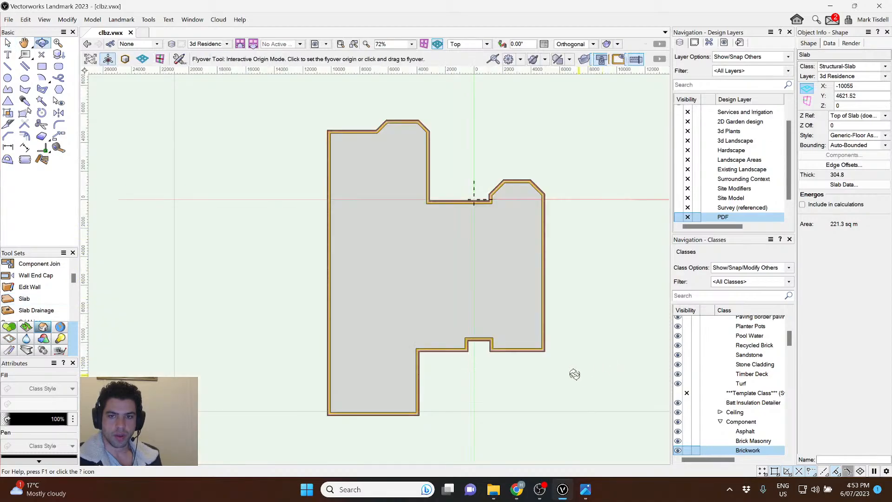
pyautogui.moveTo(574, 374); pyautogui.dragTo(602, 253)
pyautogui.scroll(3, 519, 211)
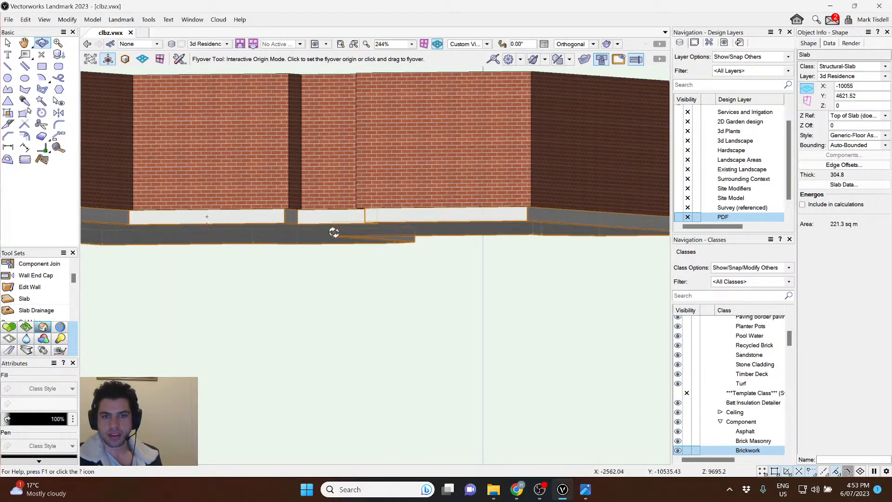
pyautogui.scroll(-2, 464, 236)
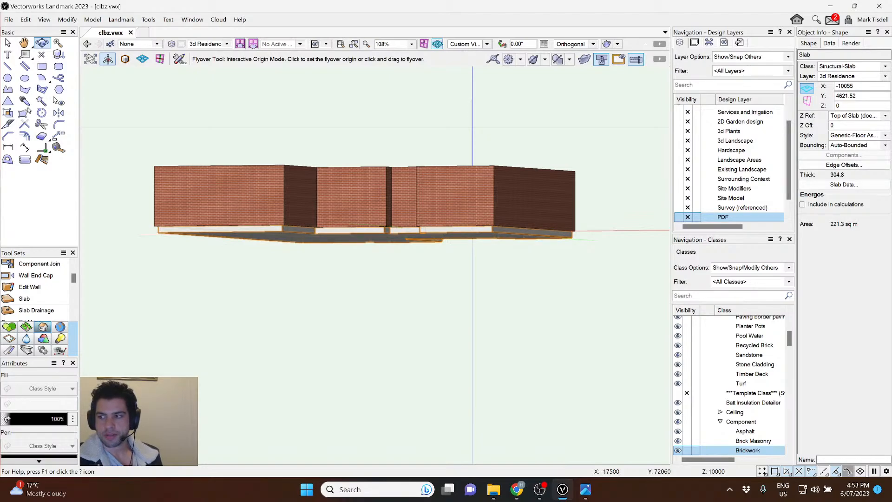
# Switch to Photos, examine how the slab edge meets the brick walls in 0.jpg, and close the viewer.
pyautogui.hotkey('alt', 'Tab')
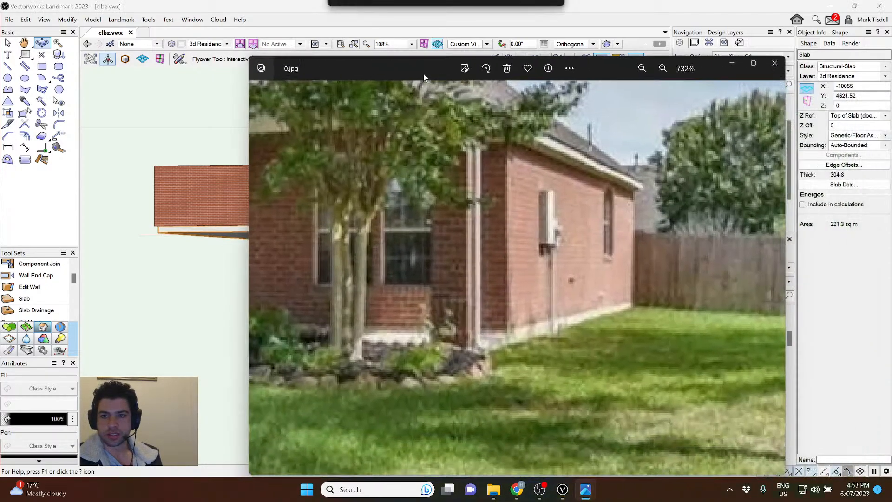
pyautogui.scroll(-2, 528, 239)
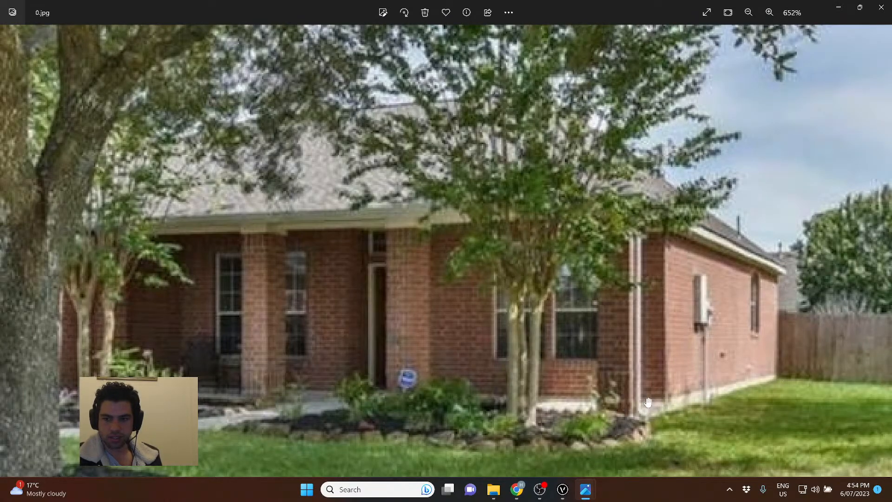
pyautogui.scroll(-5, 504, 348)
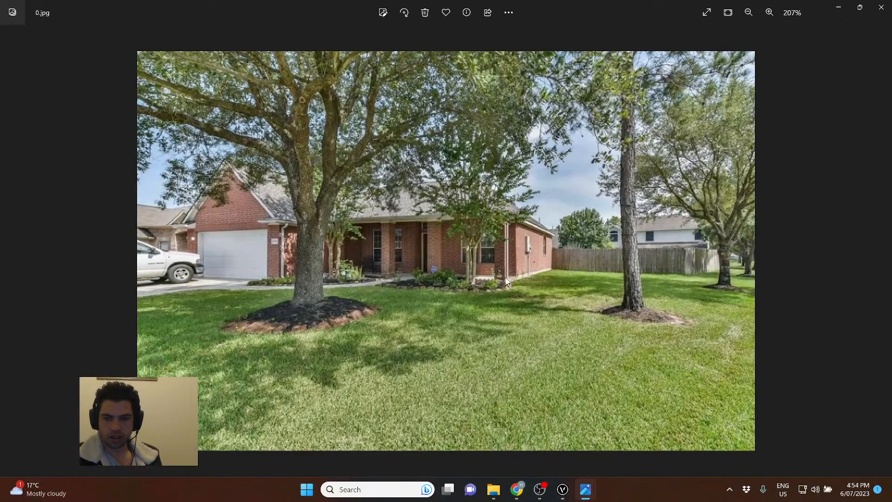
pyautogui.click(881, 8)
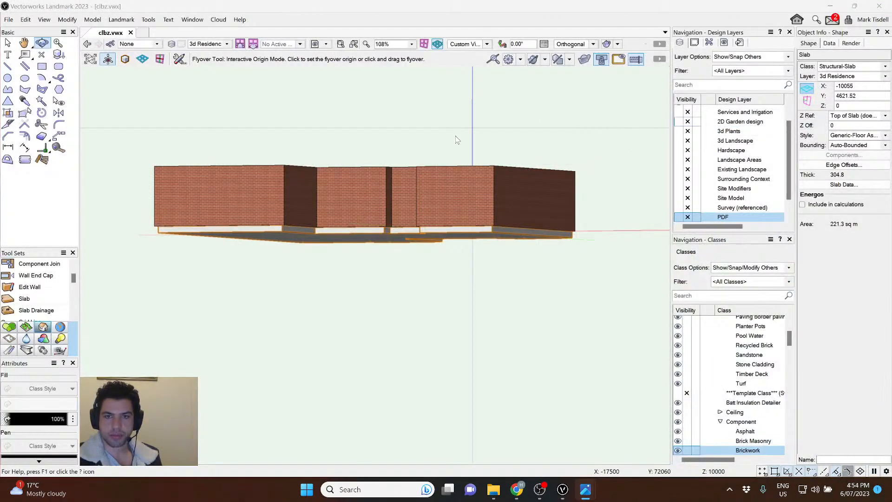
# Return to the Top/Plan view and delete the floor slab inside the residence walls.
pyautogui.press('x')
pyautogui.press('F5')
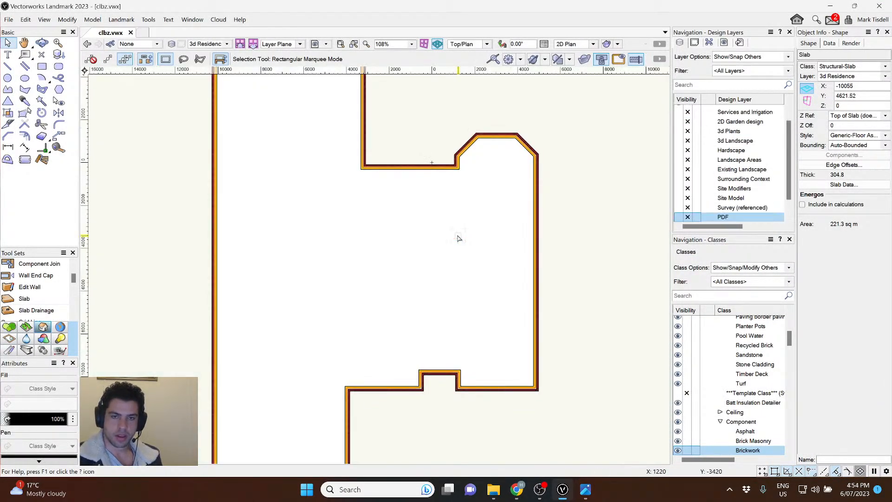
pyautogui.scroll(-2, 485, 274)
pyautogui.scroll(2, 480, 205)
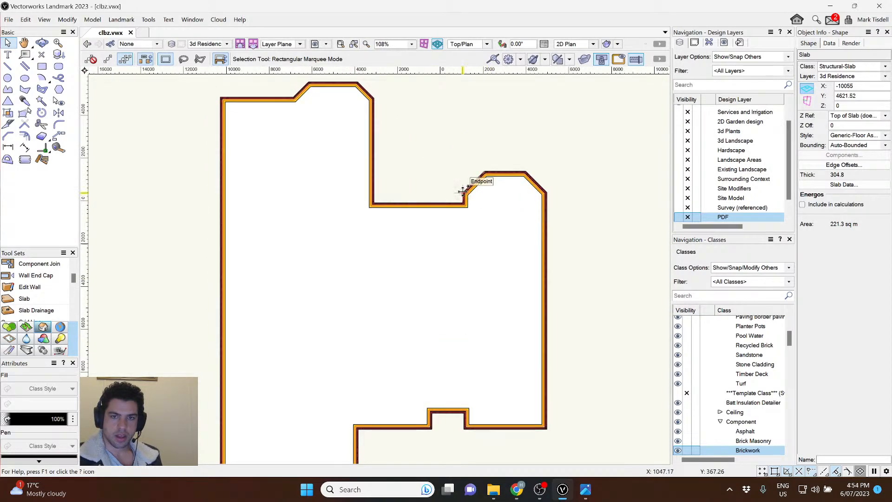
pyautogui.click(443, 254)
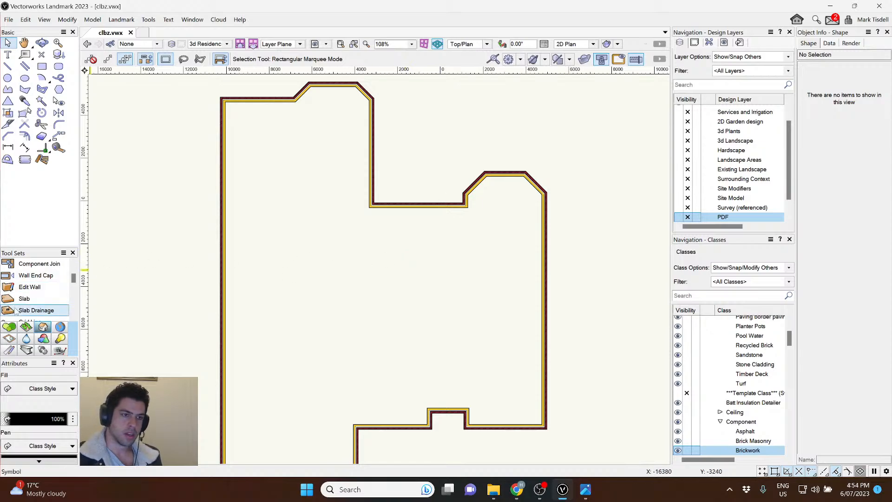
# Open the Slab tool's preferences and look through the definition, insertion, texture and data settings for the slab's edge control.
pyautogui.click(29, 300)
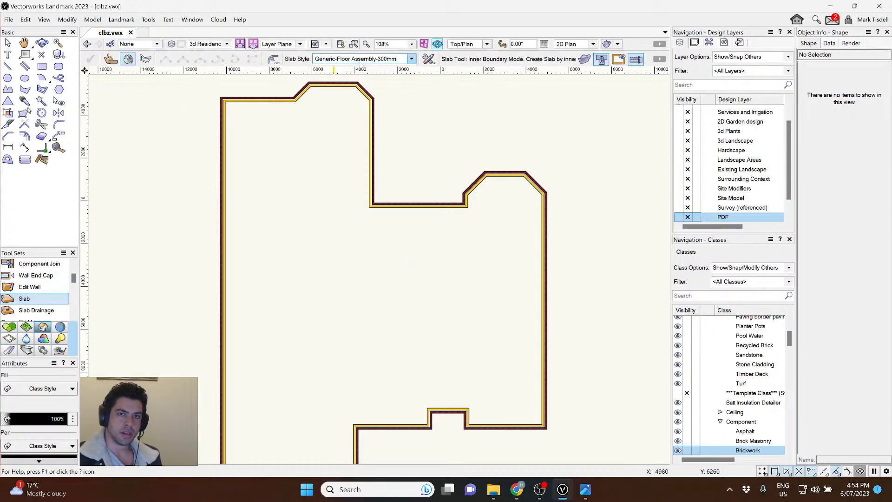
pyautogui.click(429, 59)
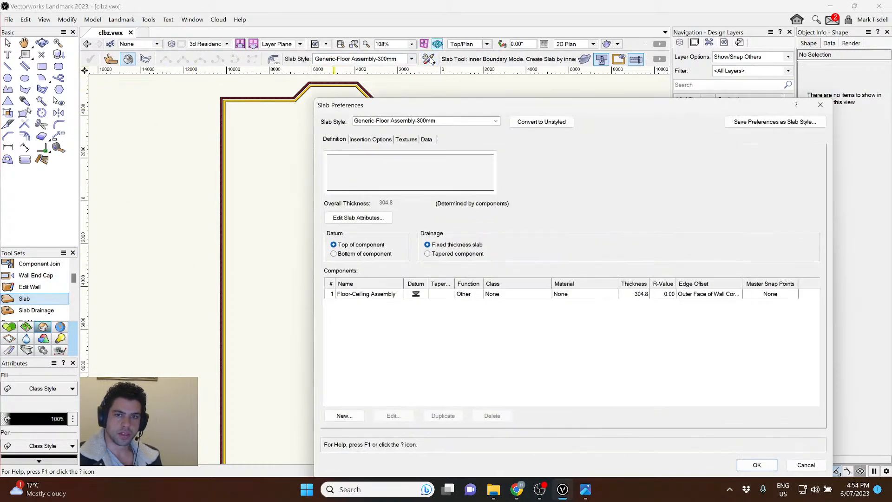
pyautogui.click(380, 140)
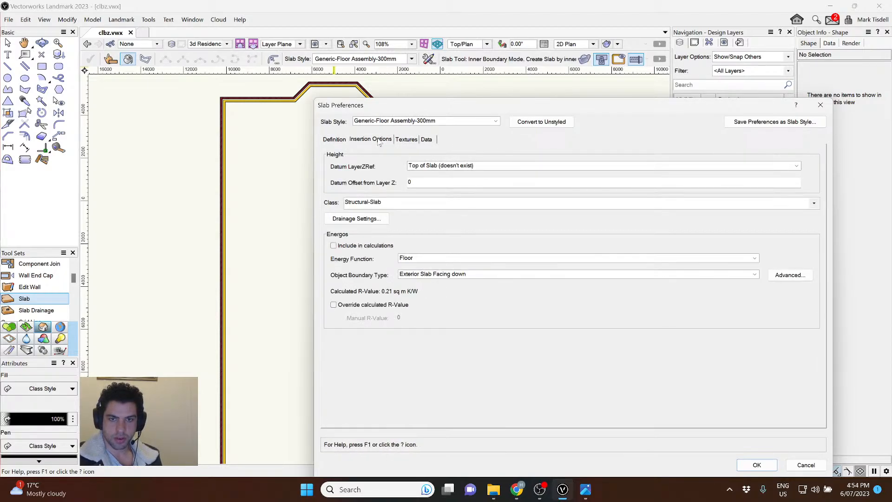
pyautogui.click(435, 166)
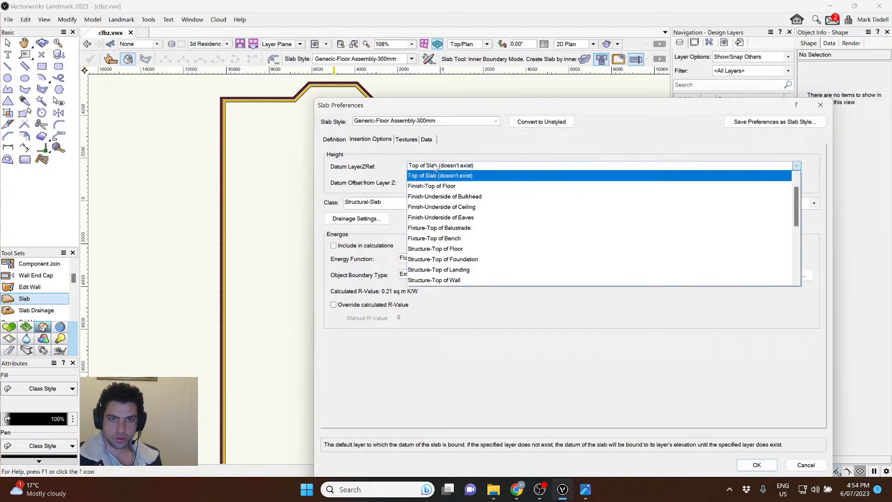
pyautogui.click(406, 174)
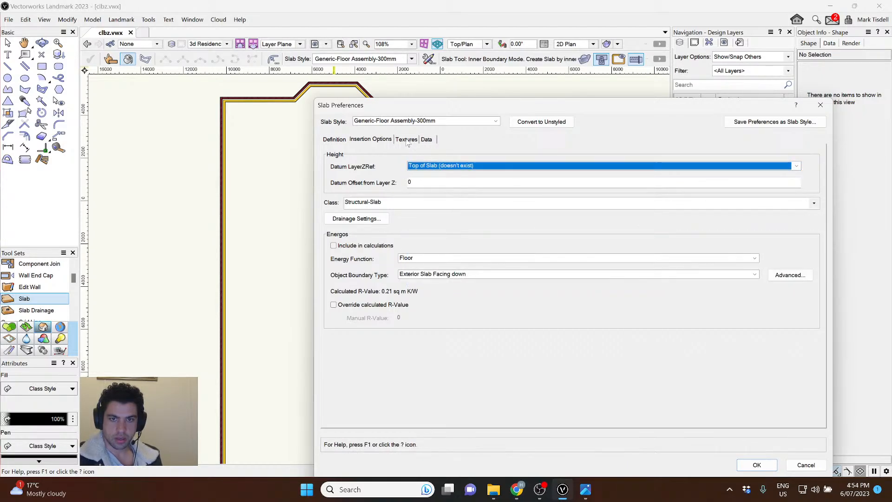
pyautogui.click(422, 275)
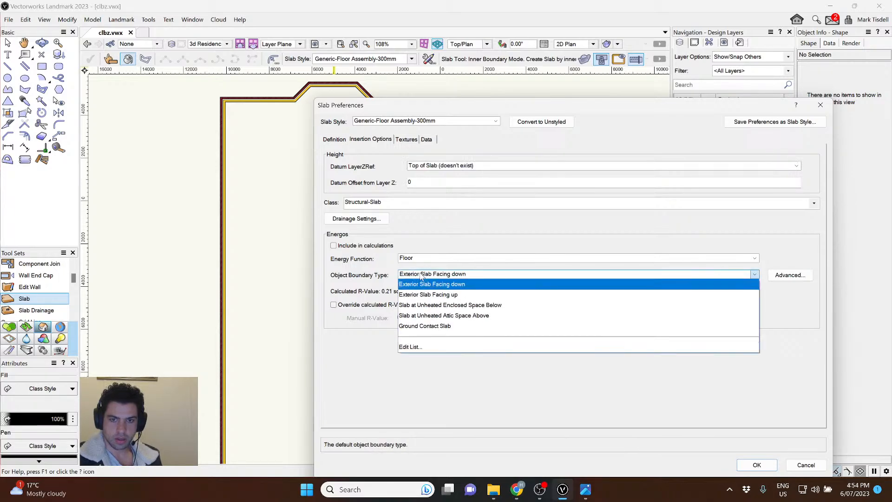
pyautogui.click(436, 226)
pyautogui.click(329, 142)
pyautogui.click(366, 139)
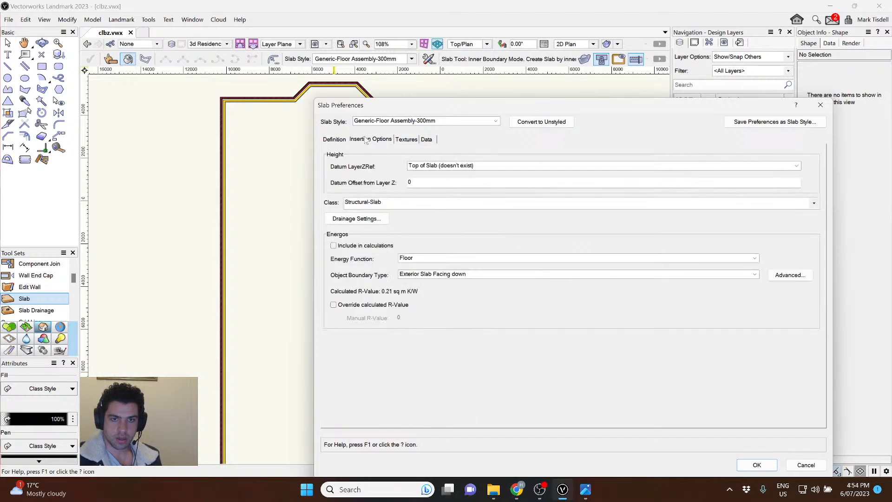
pyautogui.click(407, 141)
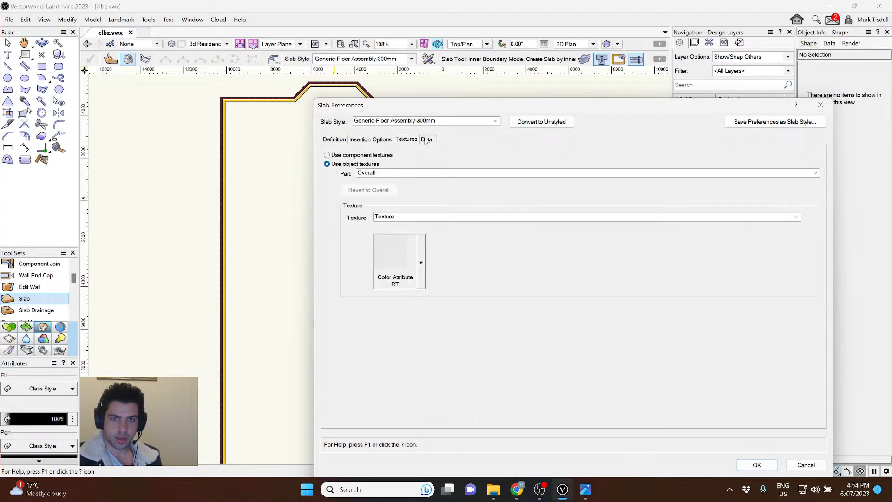
pyautogui.click(427, 140)
pyautogui.click(333, 140)
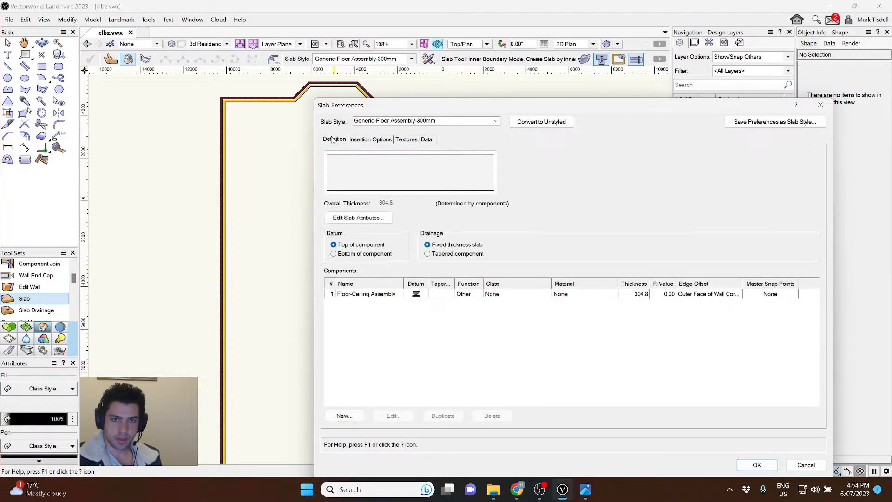
# Set the Floor-Ceiling Assembly component's auto-bound edge offset to Outer Face of Wall and accept the slab preferences.
pyautogui.click(634, 294)
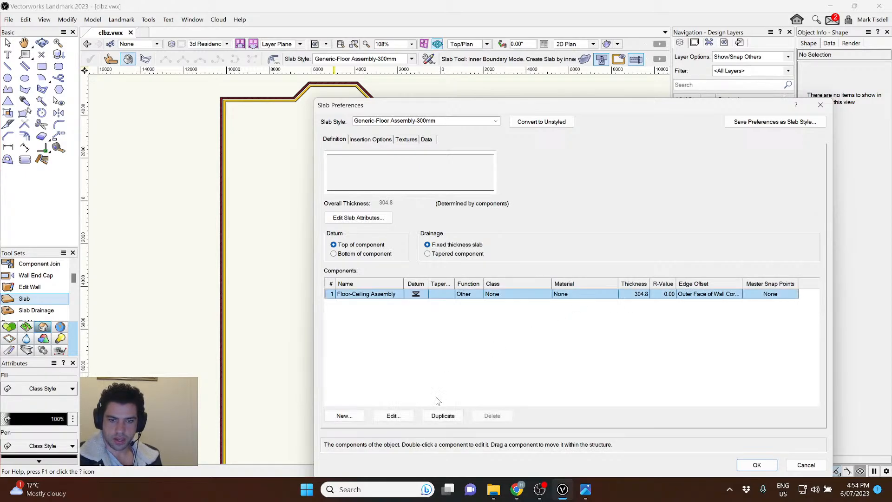
pyautogui.click(393, 416)
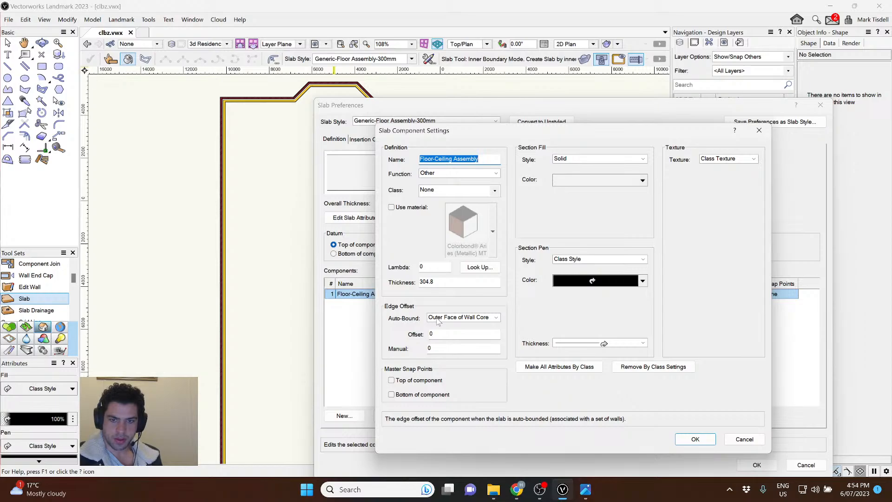
pyautogui.click(488, 319)
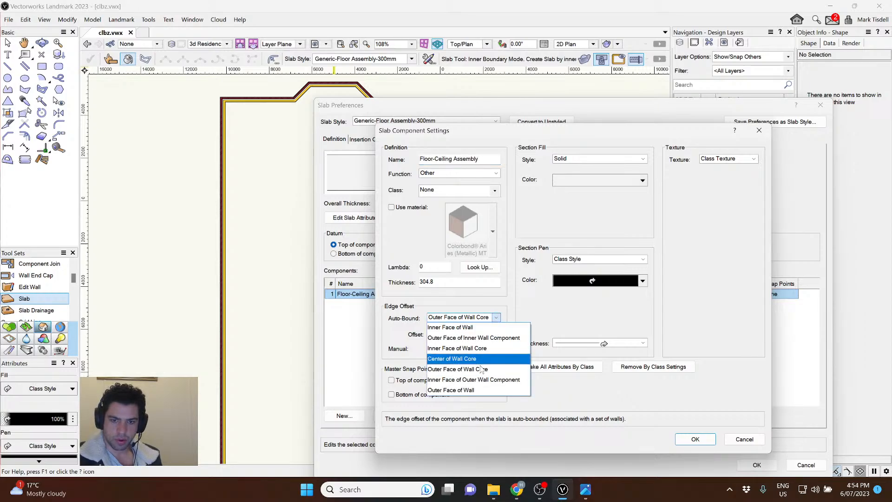
pyautogui.click(454, 391)
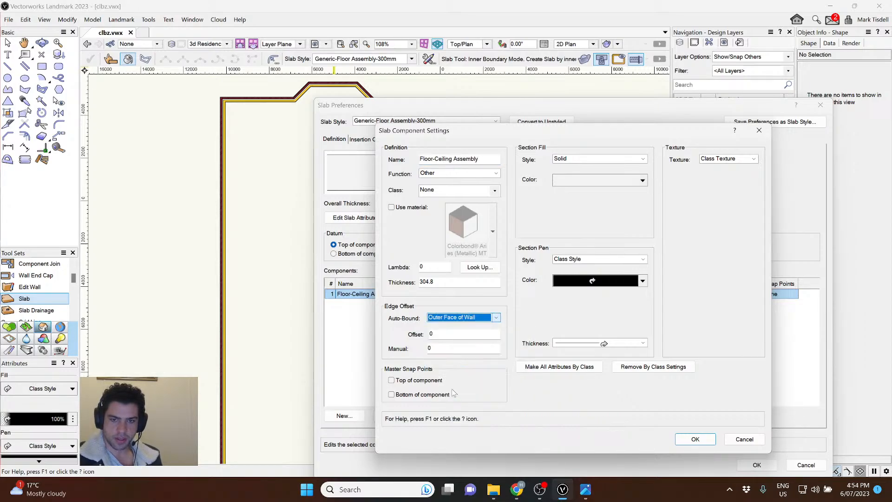
pyautogui.click(695, 439)
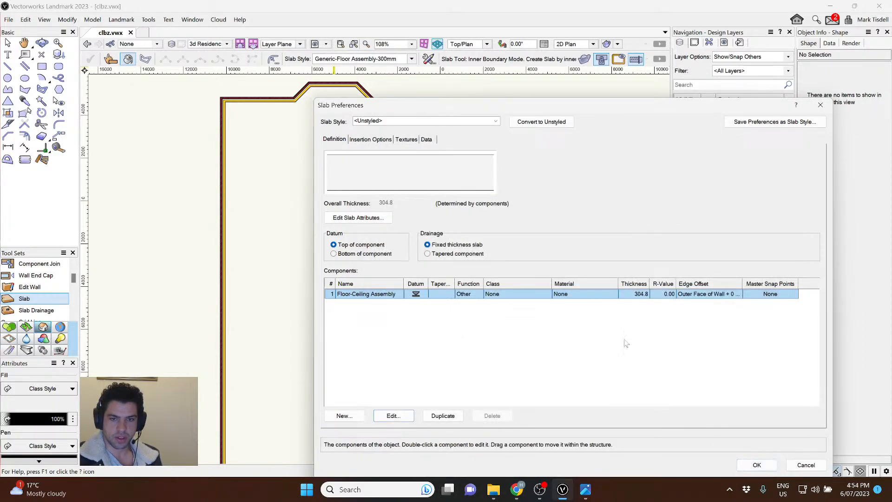
pyautogui.click(756, 464)
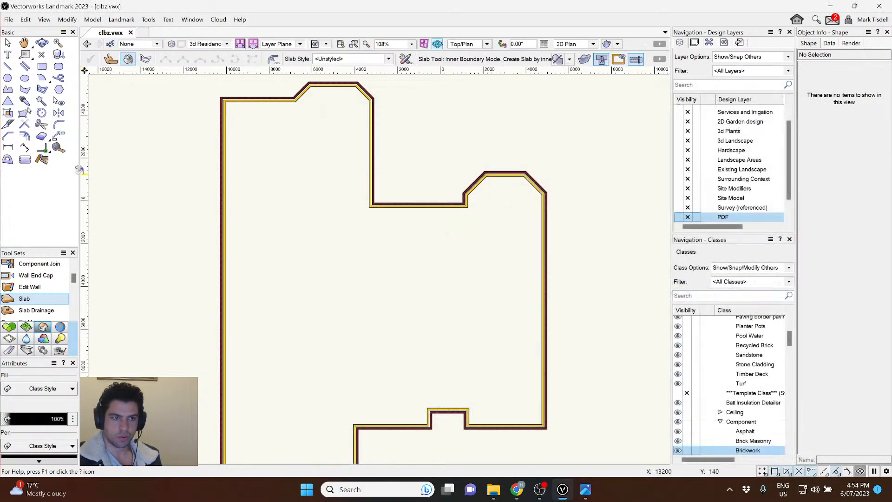
# Create the floor slab within the residence walls with the revised settings and check its outer edge in 3D.
pyautogui.click(316, 248)
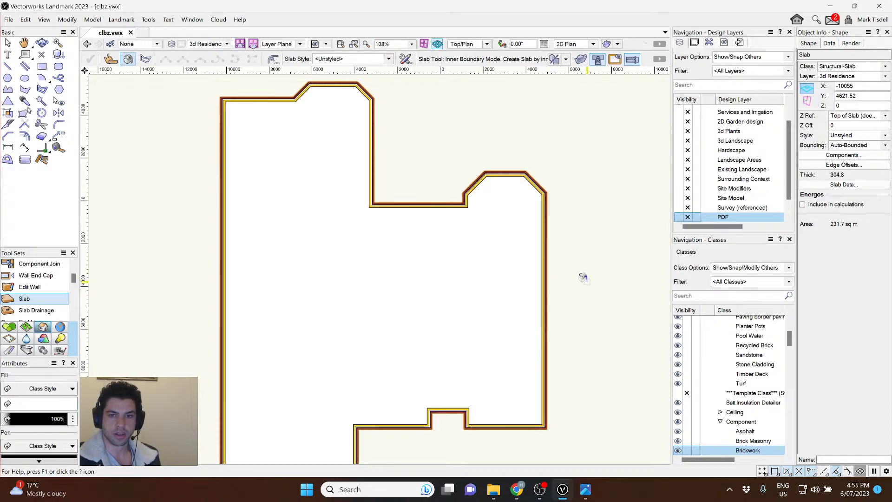
pyautogui.keyDown('ctrl'); pyautogui.moveTo(579, 409); pyautogui.dragTo(487, 275, button='middle'); pyautogui.keyUp('ctrl')
pyautogui.moveTo(435, 128); pyautogui.dragTo(537, 291, button='middle')
pyautogui.press('x')
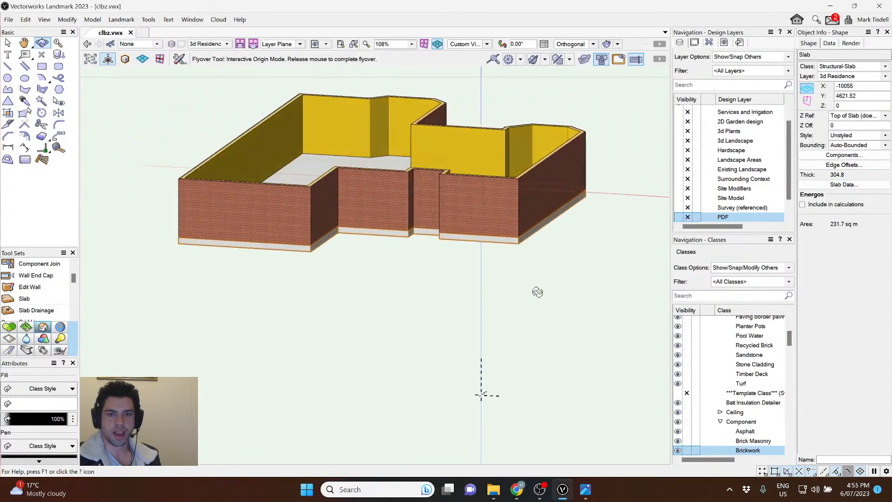
# Deselect the floor slab and return the residence to the Top/Plan view.
pyautogui.click(527, 292)
pyautogui.scroll(-2, 409, 228)
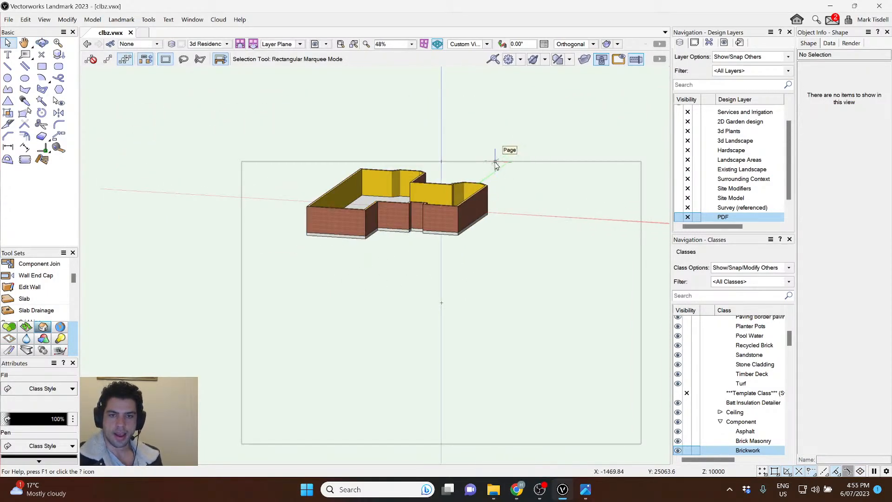
pyautogui.press('F5')
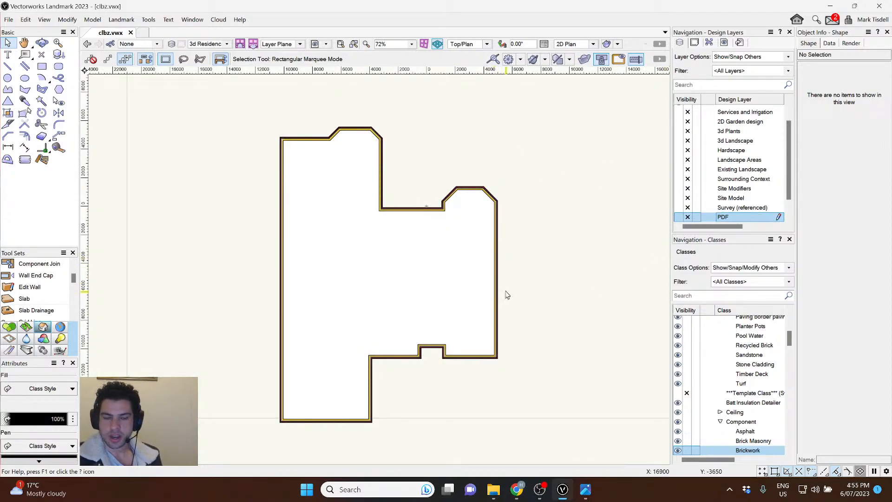
pyautogui.moveTo(377, 308); pyautogui.dragTo(417, 245, button='middle')
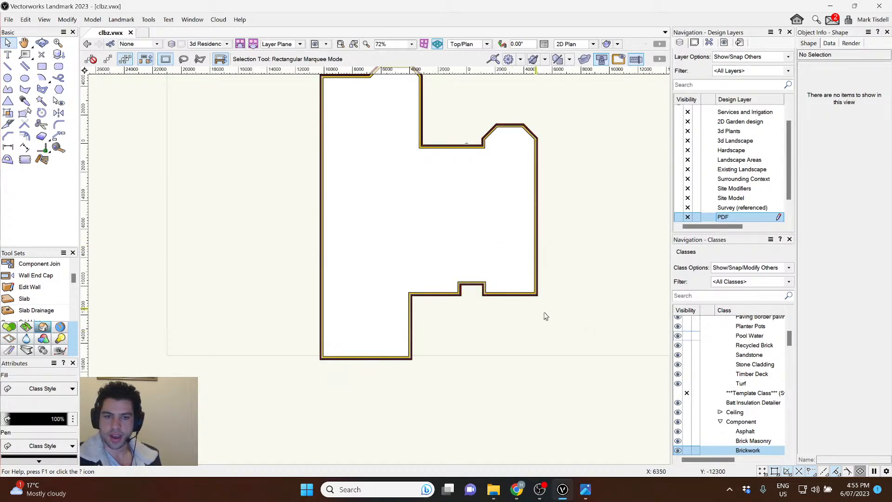
pyautogui.click(530, 294)
pyautogui.click(197, 218)
# Start the WinDoor tool with the Door Overhead Sectional 3000 style from the generic overhead doors library.
pyautogui.scroll(-4, 44, 299)
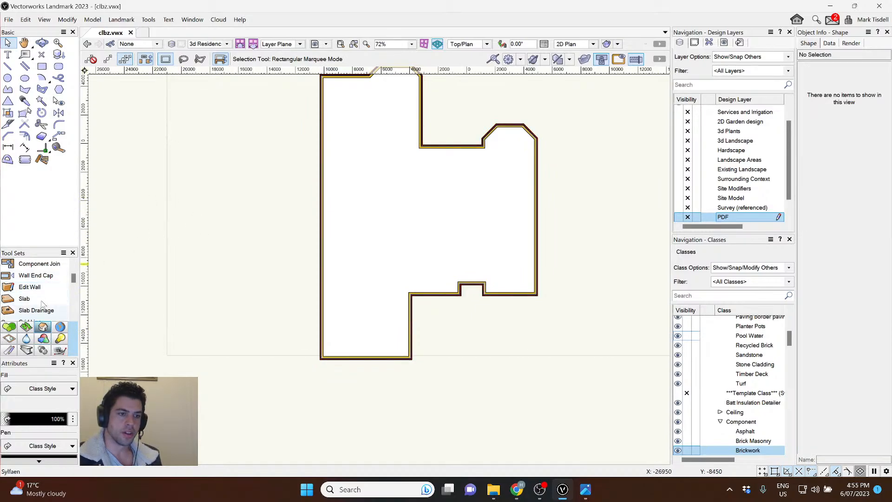
pyautogui.scroll(-1, 44, 296)
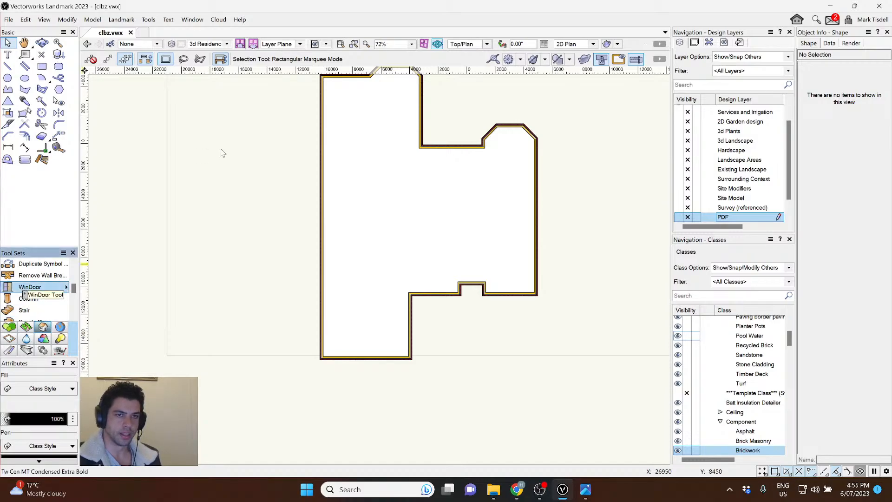
pyautogui.click(328, 60)
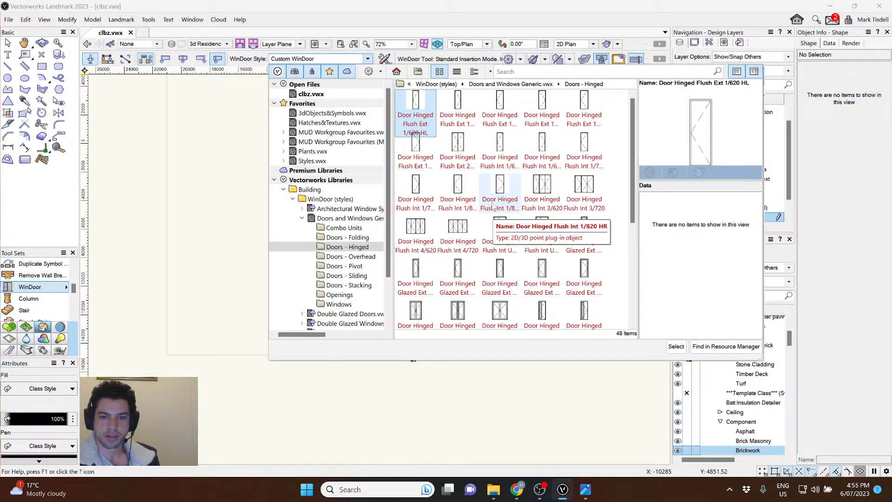
pyautogui.scroll(-5, 494, 207)
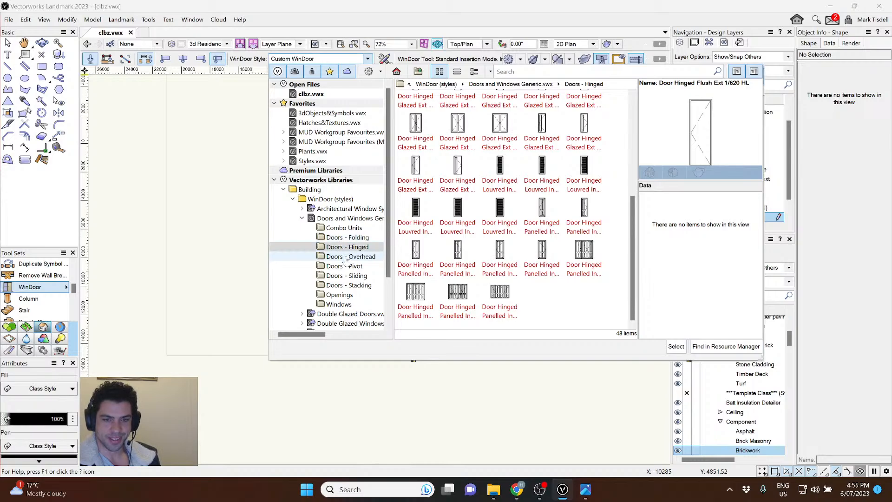
pyautogui.click(346, 258)
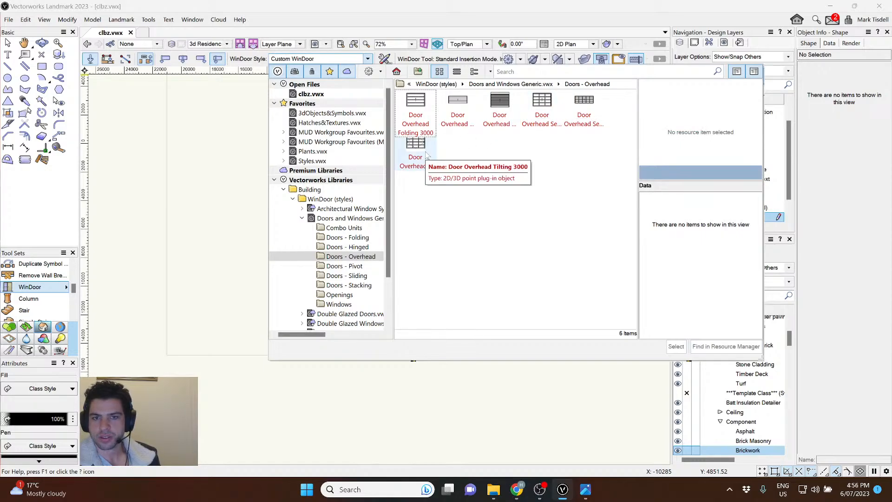
pyautogui.click(539, 117)
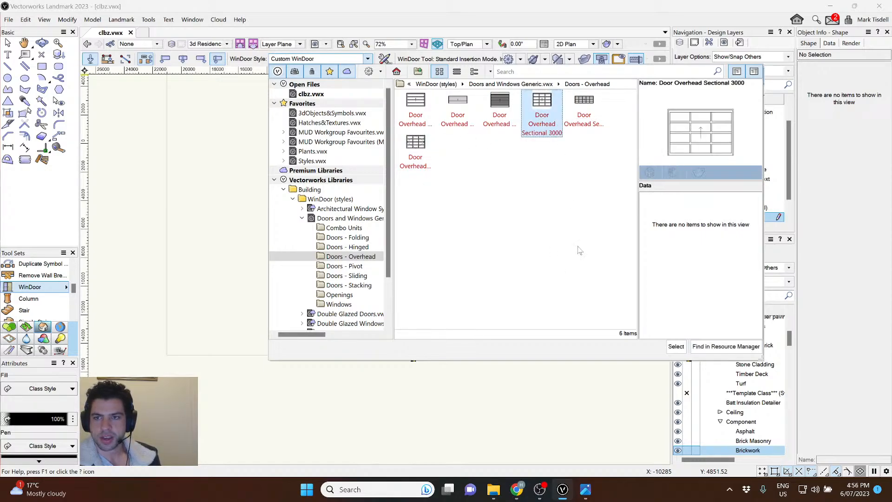
pyautogui.click(676, 347)
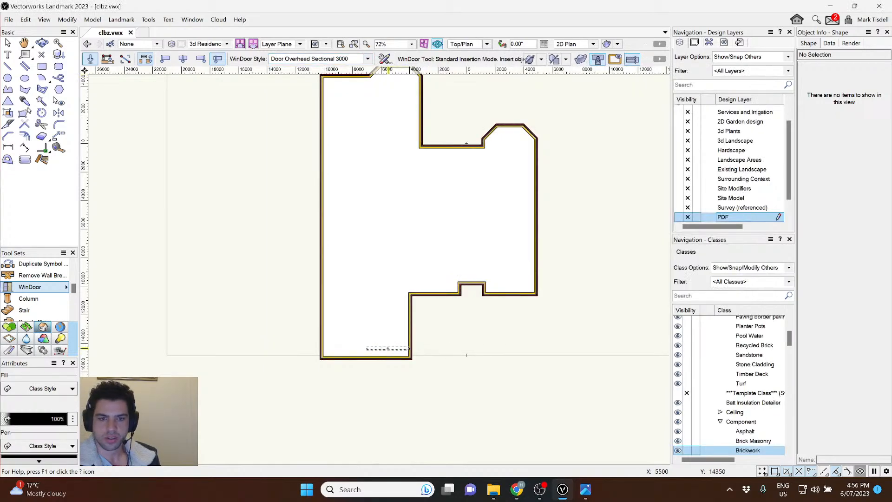
# Insert the overhead sectional door at the midpoint of the garage's front wall.
pyautogui.scroll(5, 387, 348)
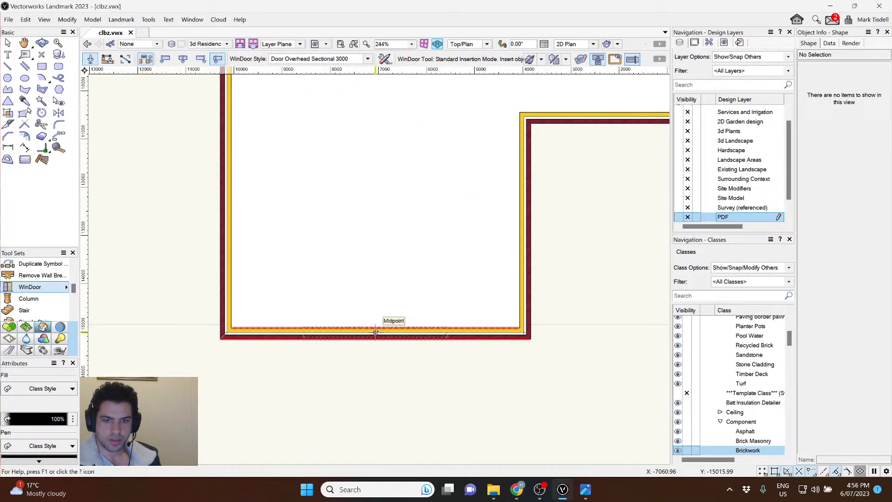
pyautogui.click(376, 333)
pyautogui.click(492, 357)
# View the garage door from the front in 3D and set its overall width to 5200.
pyautogui.scroll(-3, 399, 281)
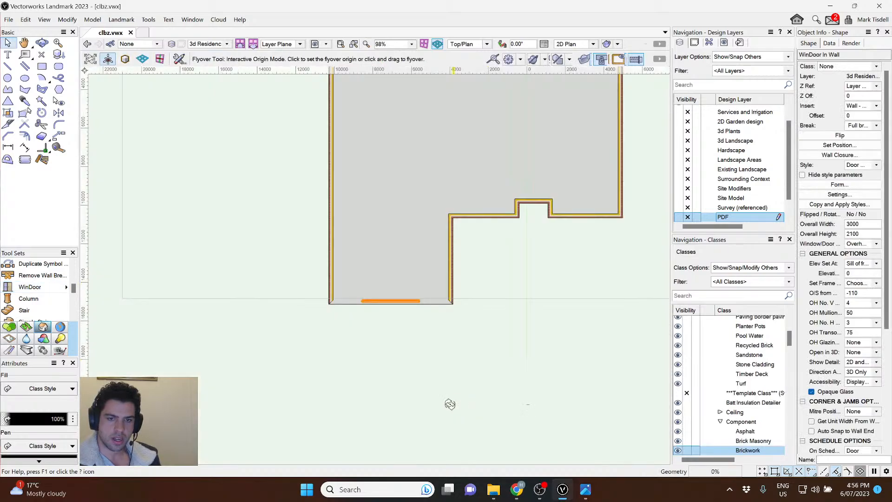
pyautogui.keyDown('ctrl'); pyautogui.moveTo(450, 404); pyautogui.dragTo(271, 315, button='middle'); pyautogui.keyUp('ctrl')
pyautogui.moveTo(372, 112); pyautogui.dragTo(406, 252, button='middle')
pyautogui.moveTo(346, 325); pyautogui.dragTo(268, 244)
pyautogui.moveTo(285, 106); pyautogui.dragTo(321, 230, button='middle')
pyautogui.scroll(2, 321, 230)
pyautogui.scroll(1, 321, 230)
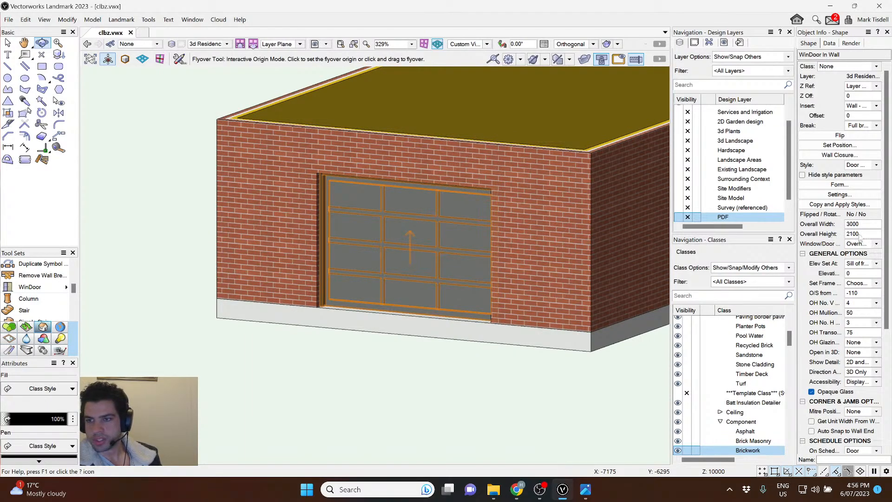
pyautogui.click(869, 225)
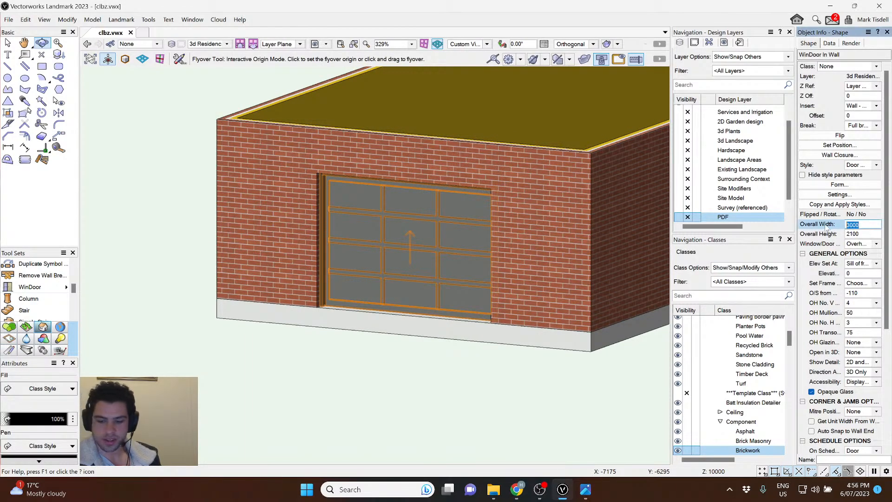
pyautogui.press('Return')
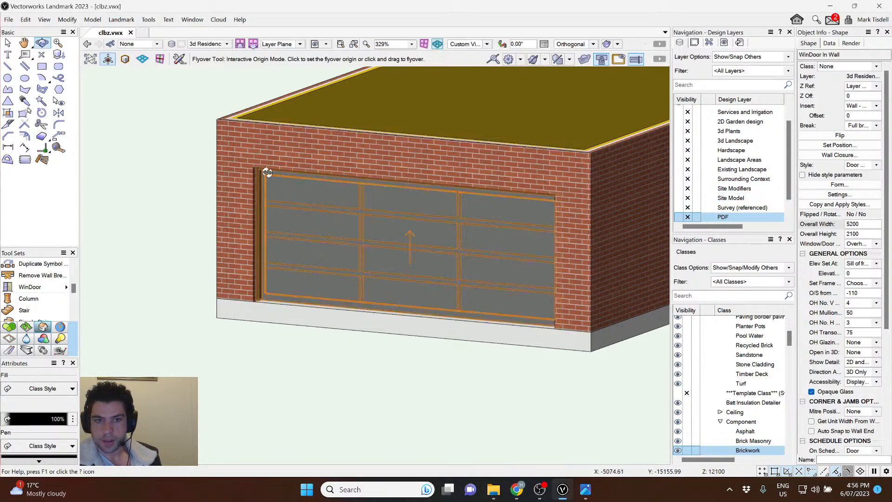
# View the whole house in 3D, reselect the garage door and open its detailed WinDoor settings.
pyautogui.scroll(-2, 157, 154)
pyautogui.press('x')
pyautogui.press('x')
pyautogui.scroll(-2, 167, 133)
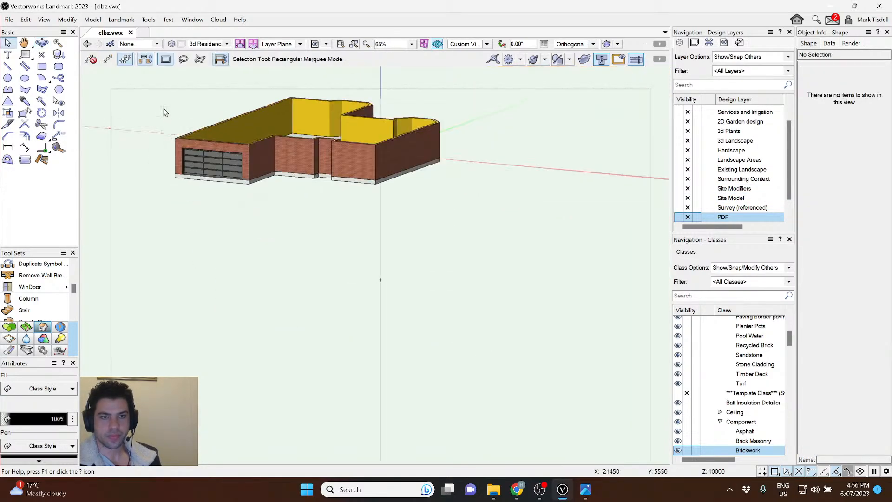
pyautogui.hotkey('shift', 'c')
pyautogui.moveTo(165, 113); pyautogui.dragTo(204, 122)
pyautogui.press('x')
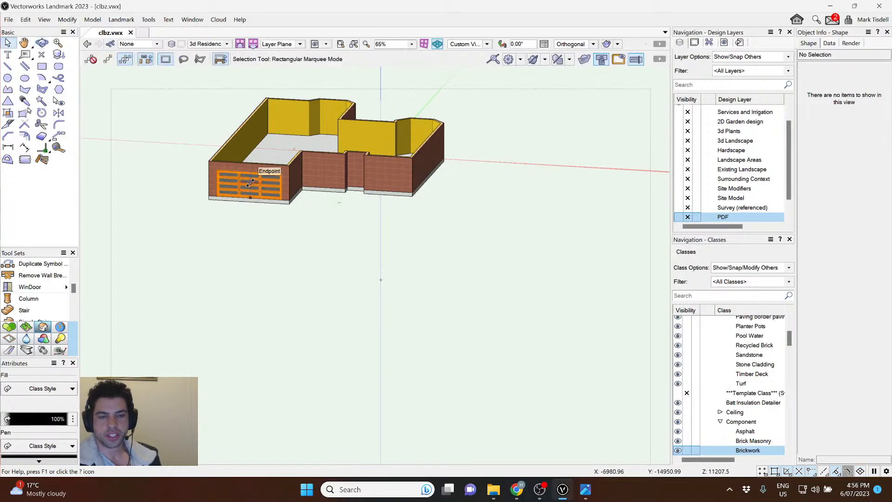
pyautogui.click(248, 184)
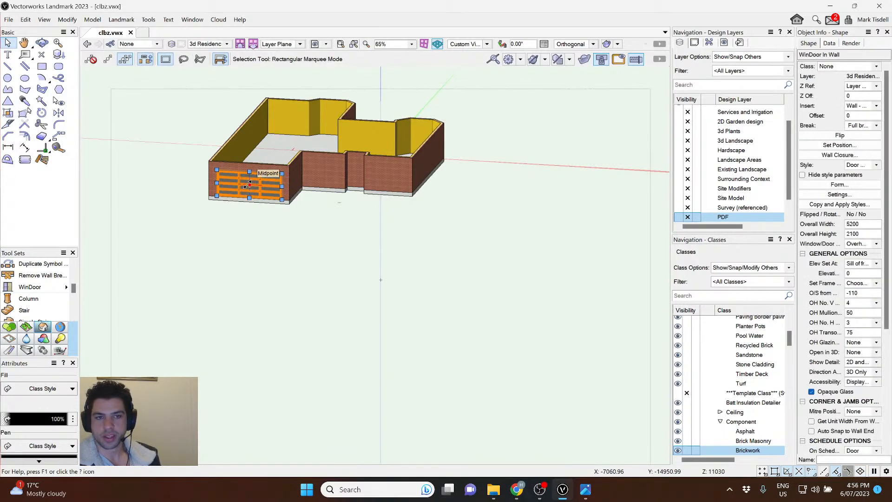
pyautogui.click(830, 196)
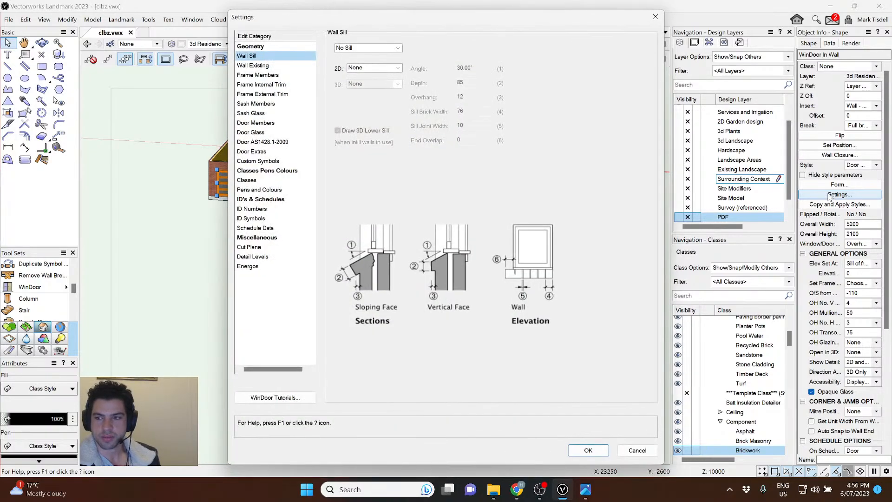
# Set the 3D fill colour of doors to white in the master pen preferences, accept the settings and inspect the garage door.
pyautogui.click(246, 180)
pyautogui.click(258, 190)
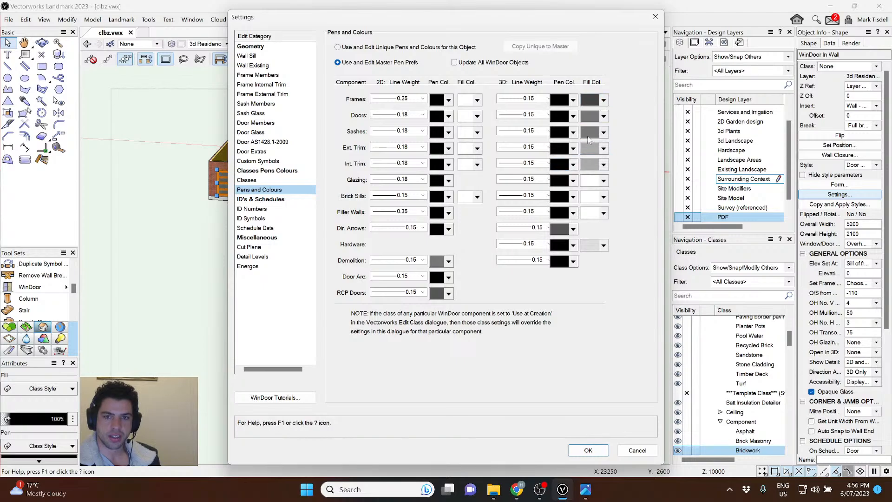
pyautogui.press('Up')
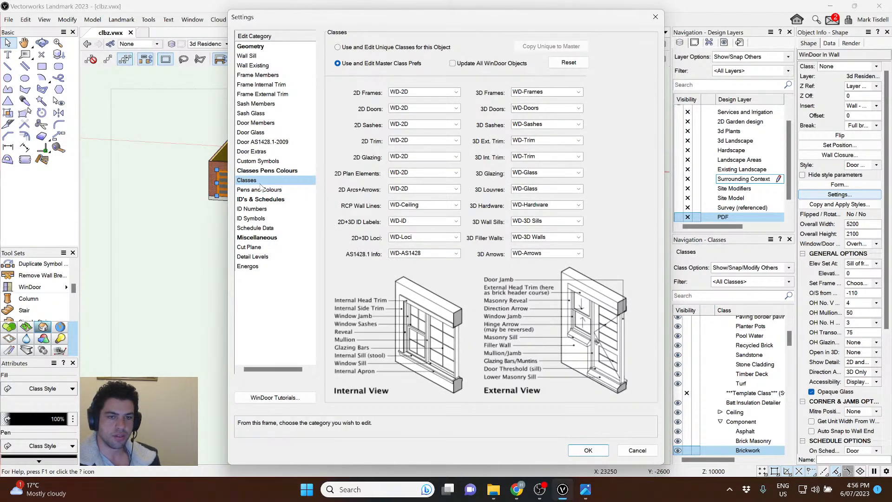
pyautogui.press('Down')
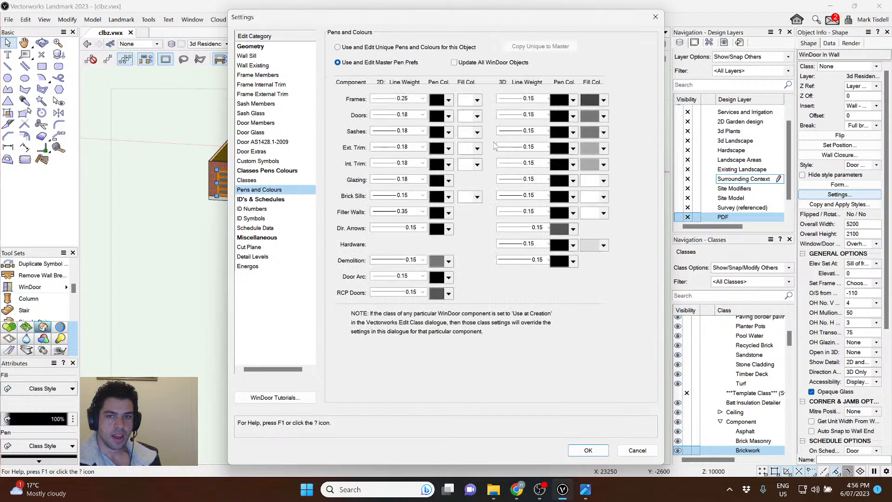
pyautogui.click(604, 116)
pyautogui.click(594, 191)
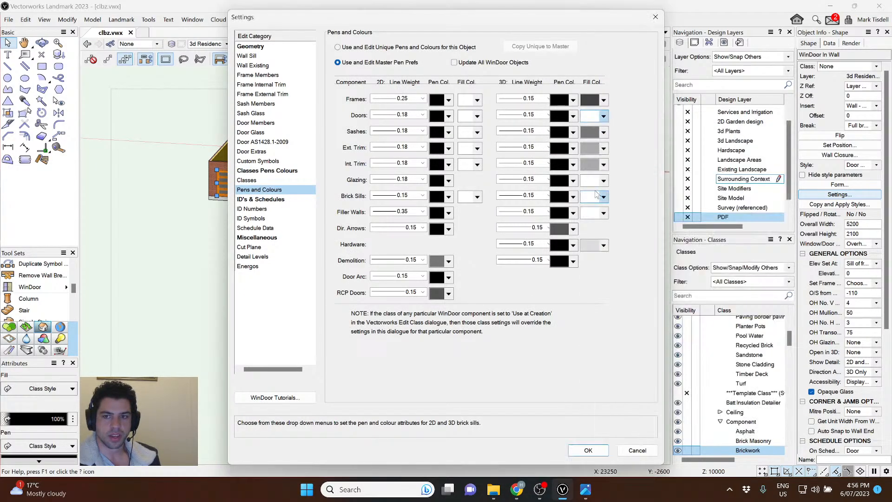
pyautogui.click(588, 450)
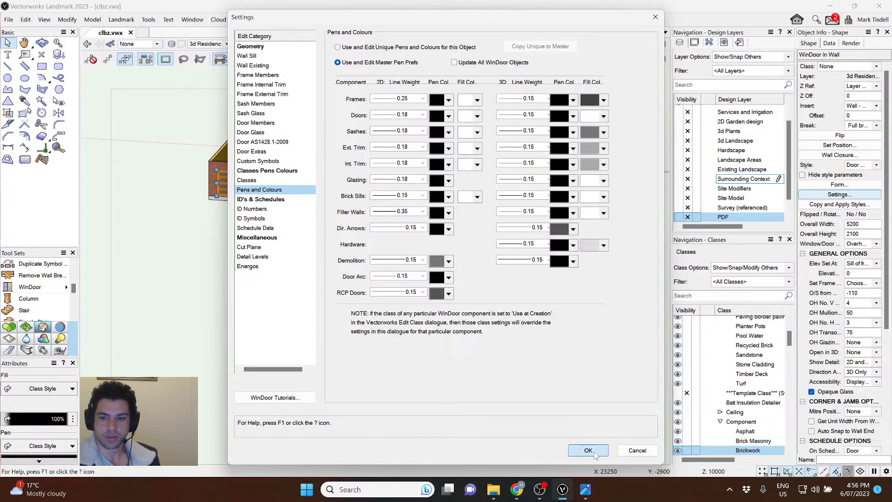
pyautogui.scroll(5, 239, 179)
pyautogui.click(234, 323)
pyautogui.scroll(-2, 422, 304)
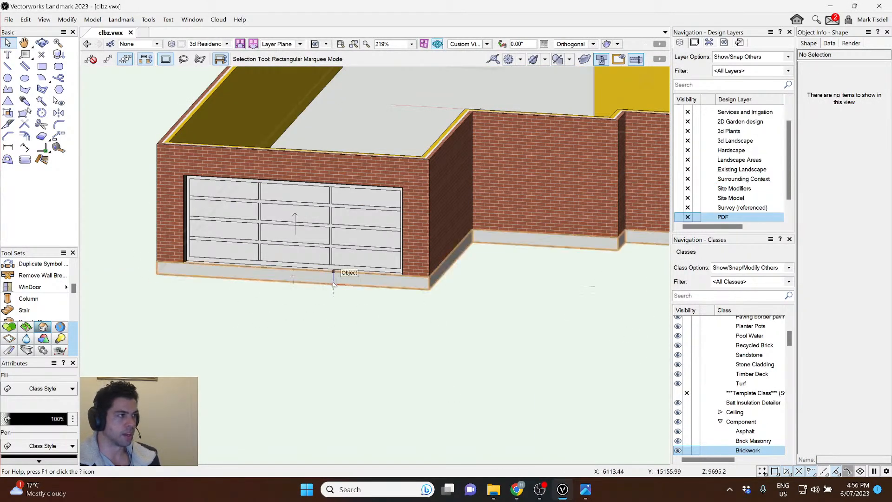
pyautogui.scroll(-2, 421, 302)
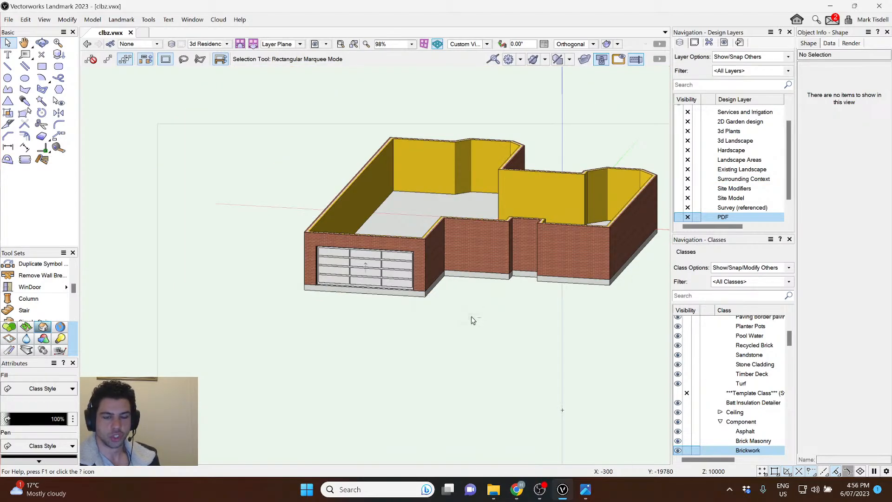
# Return to the Top/Plan view and set the WinDoor tool to the Window Double Hung style from the generic windows library.
pyautogui.moveTo(528, 316); pyautogui.dragTo(425, 316, button='middle')
pyautogui.press('F5')
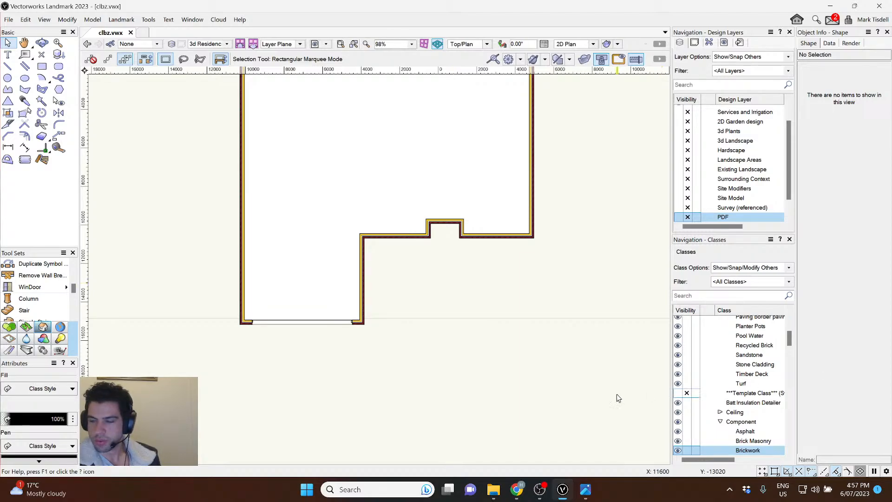
pyautogui.click(30, 287)
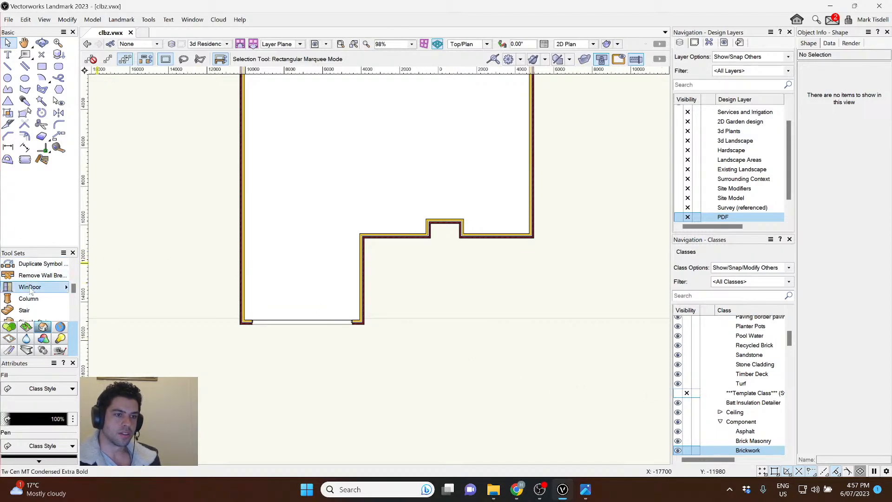
pyautogui.click(368, 59)
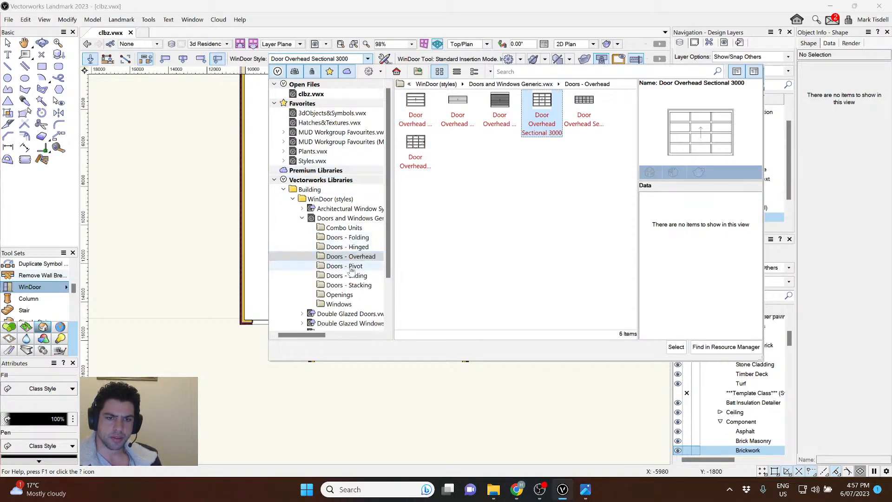
pyautogui.click(349, 304)
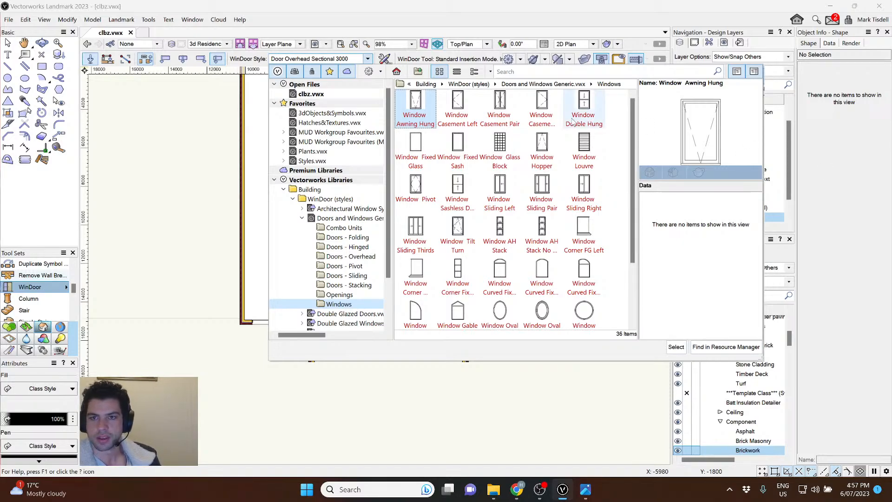
pyautogui.click(584, 105)
pyautogui.click(676, 347)
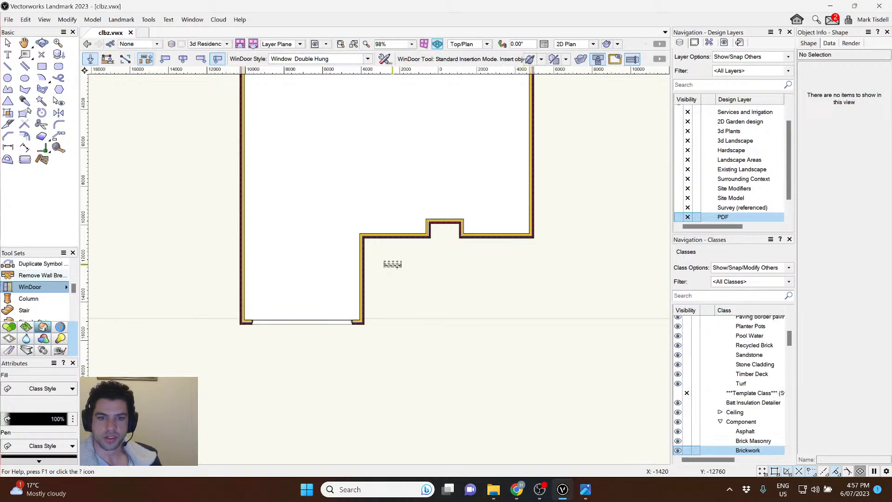
# Insert the double-hung window at the midpoint of the front wall between the garage and the small wall recess.
pyautogui.scroll(3, 390, 243)
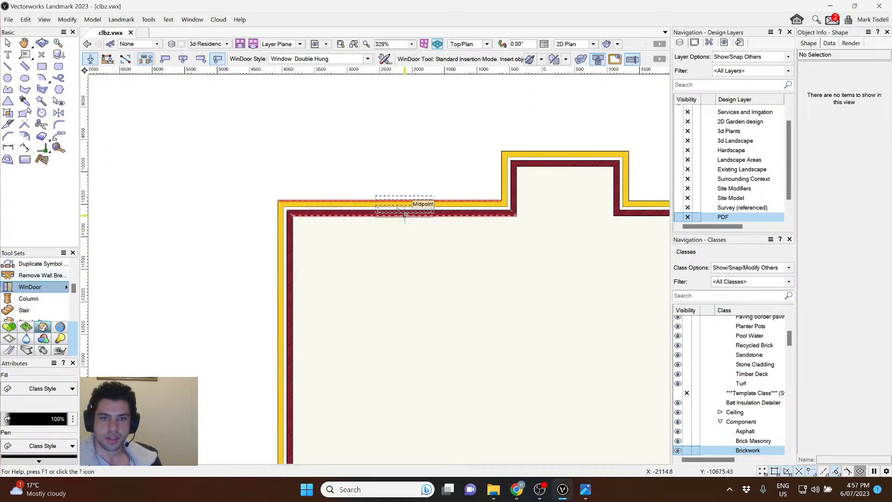
pyautogui.click(405, 207)
pyautogui.click(407, 284)
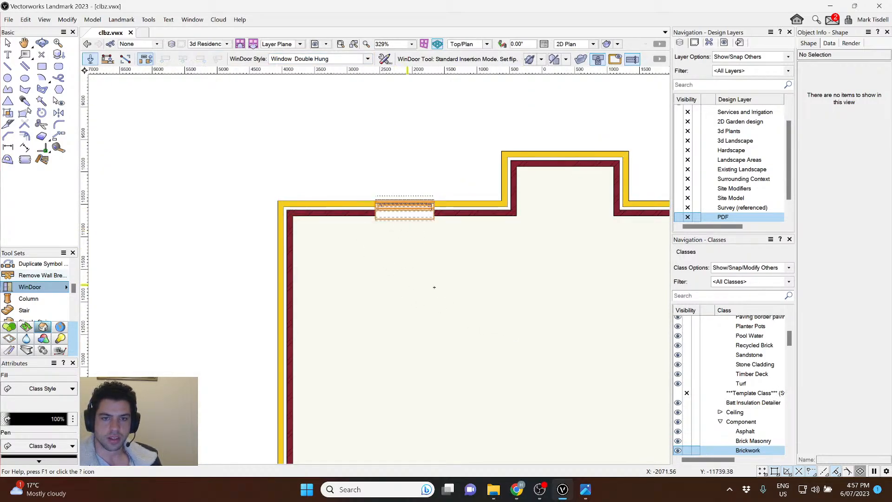
pyautogui.press('x')
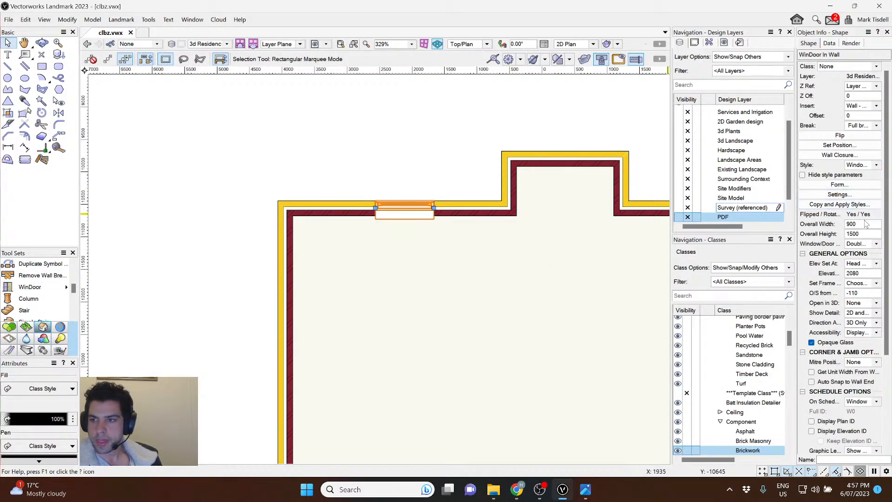
# Set the front window's overall width and overall height to 1800 each and return to the Top/Plan view.
pyautogui.click(864, 224)
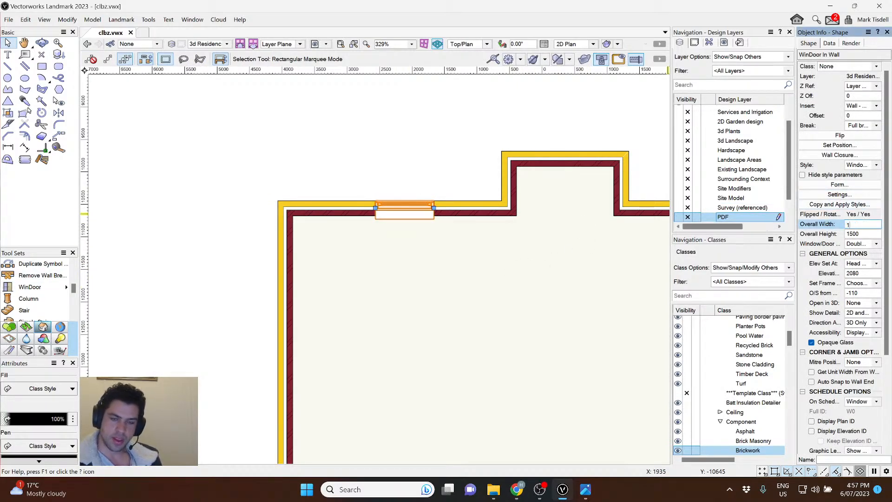
pyautogui.write('1800')
pyautogui.press('Return')
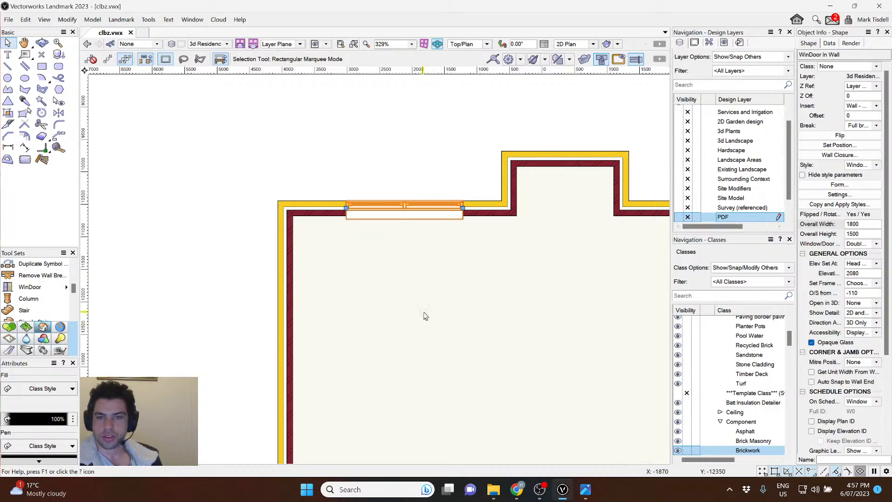
pyautogui.scroll(-3, 424, 307)
pyautogui.keyDown('ctrl'); pyautogui.moveTo(463, 297); pyautogui.dragTo(368, 229, button='middle'); pyautogui.keyUp('ctrl')
pyautogui.moveTo(401, 144); pyautogui.dragTo(446, 437, button='middle')
pyautogui.keyDown('ctrl'); pyautogui.moveTo(317, 336); pyautogui.dragTo(331, 292, button='middle'); pyautogui.keyUp('ctrl')
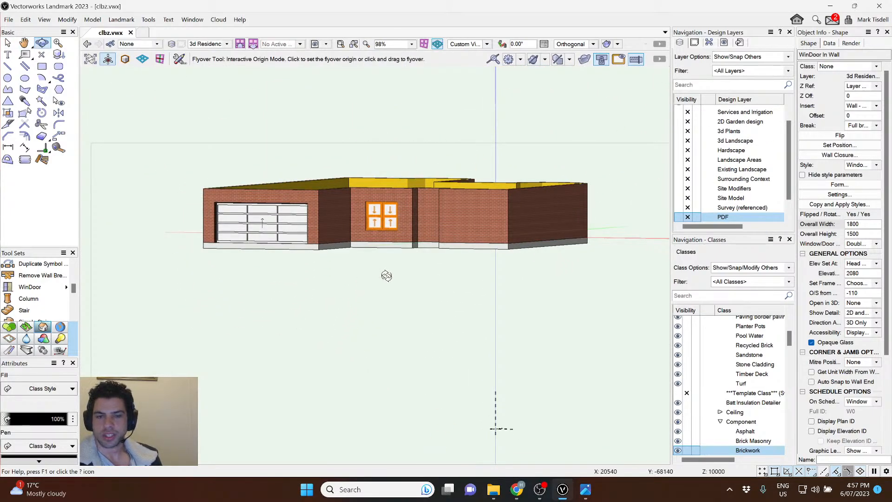
pyautogui.press('x')
pyautogui.click(864, 234)
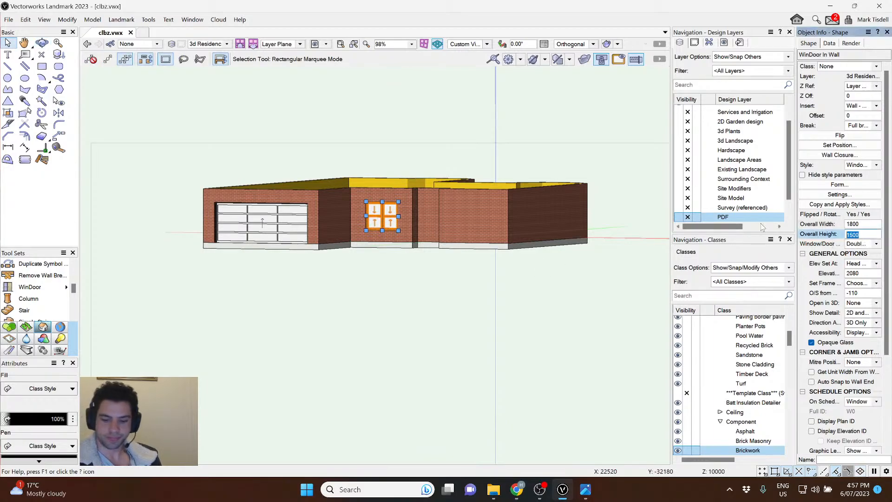
pyautogui.write('1800')
pyautogui.press('Return')
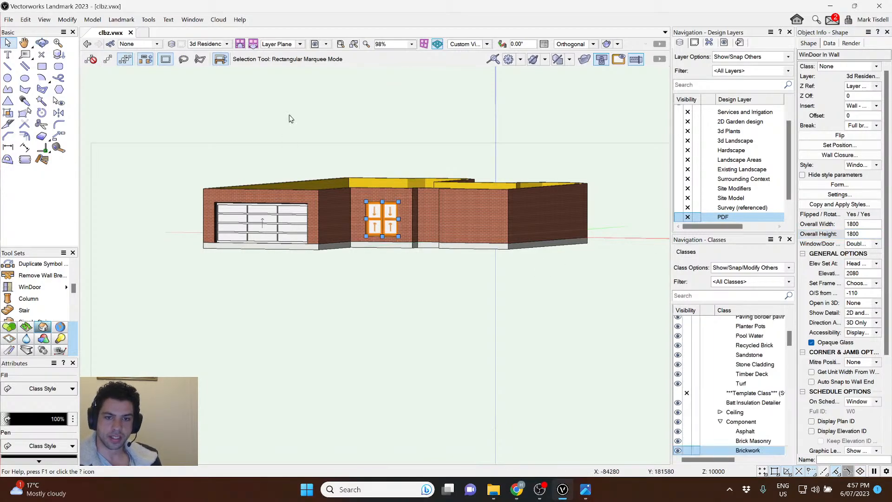
pyautogui.click(353, 142)
pyautogui.hotkey('ctrl', '5')
pyautogui.moveTo(353, 144); pyautogui.dragTo(327, 136, button='middle')
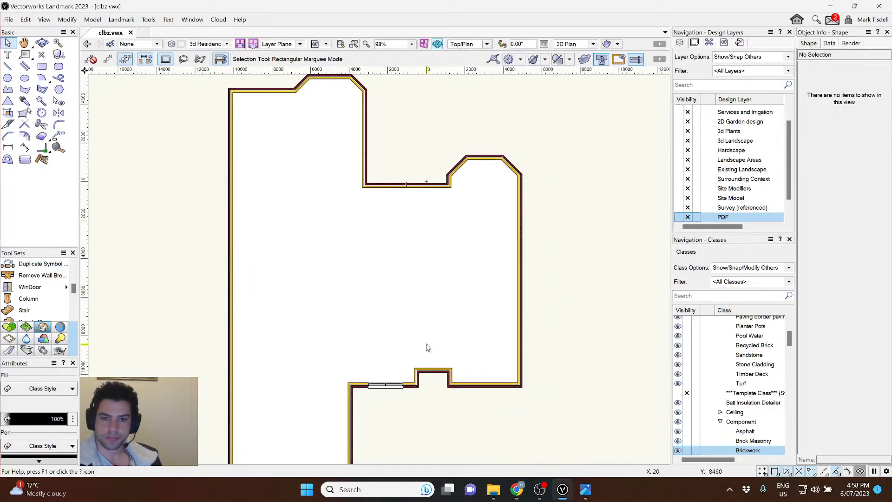
pyautogui.moveTo(476, 448); pyautogui.dragTo(455, 309, button='middle')
pyautogui.scroll(1, 400, 235)
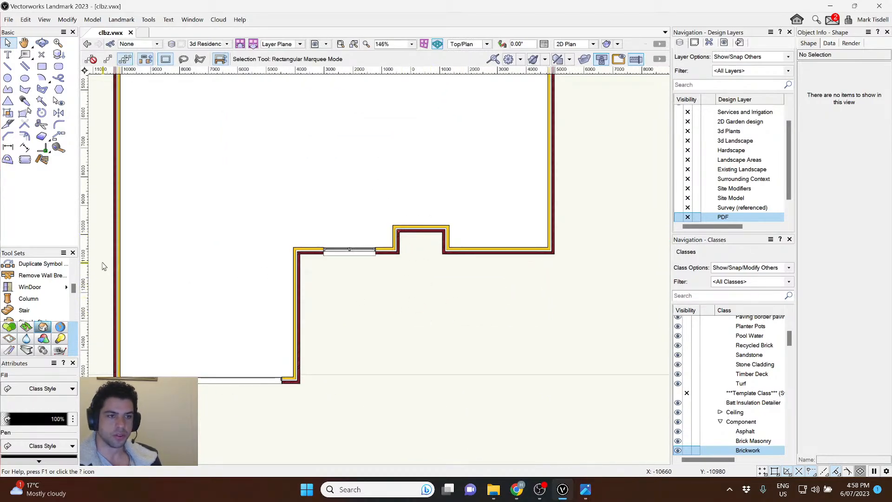
pyautogui.click(30, 288)
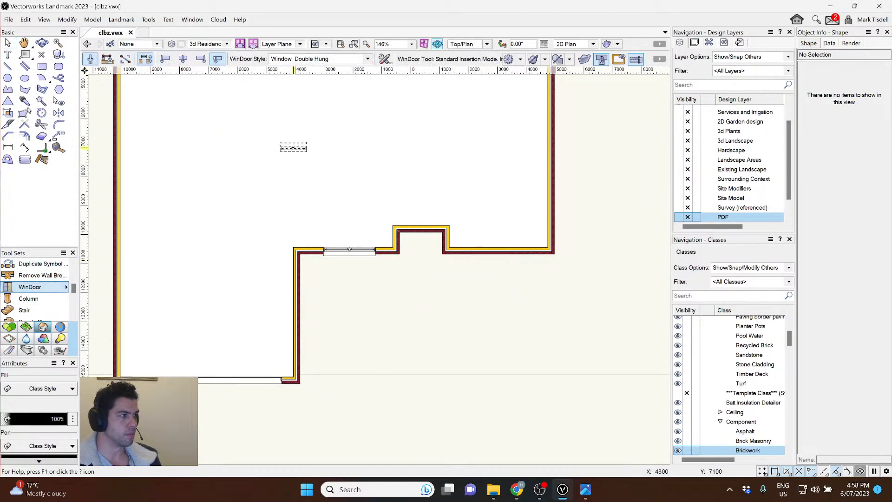
pyautogui.click(367, 59)
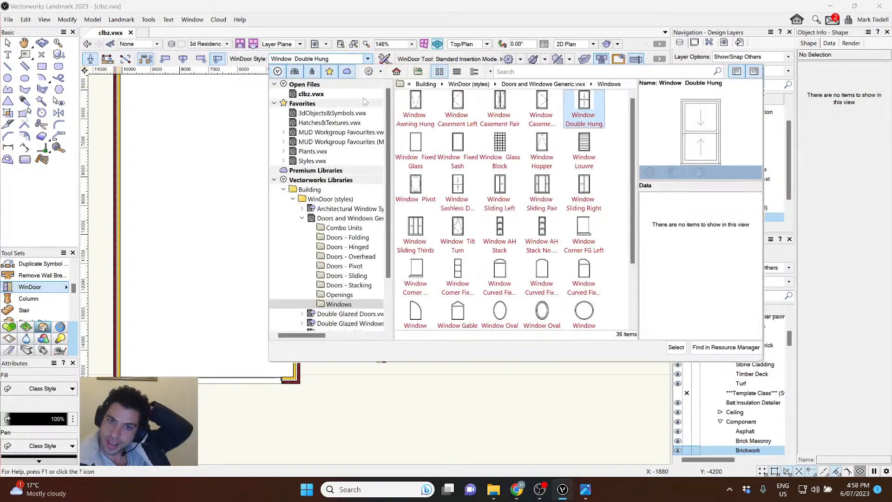
pyautogui.click(316, 60)
pyautogui.click(350, 251)
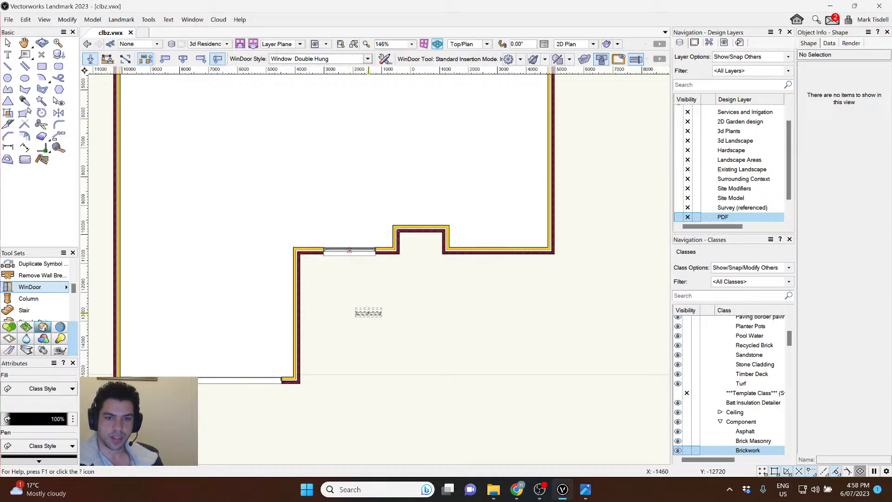
pyautogui.press('x')
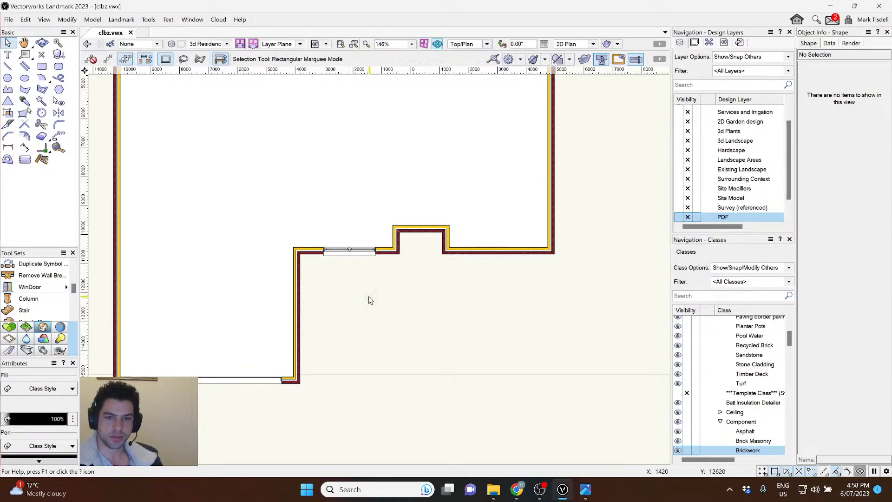
# Duplicate the front window onto the front wall section on the other side of the recess and check it in 3D.
pyautogui.click(350, 251)
pyautogui.keyDown('ctrl'); pyautogui.moveTo(349, 251); pyautogui.dragTo(498, 251); pyautogui.keyUp('ctrl')
pyautogui.click(515, 309)
pyautogui.keyDown('ctrl'); pyautogui.moveTo(515, 308); pyautogui.dragTo(380, 144, button='middle'); pyautogui.keyUp('ctrl')
pyautogui.moveTo(380, 144); pyautogui.dragTo(404, 289, button='middle')
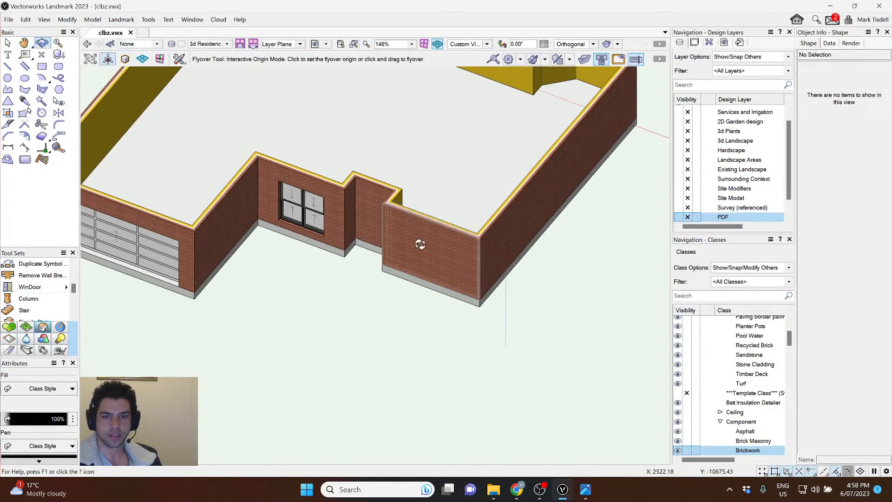
pyautogui.scroll(5, 441, 238)
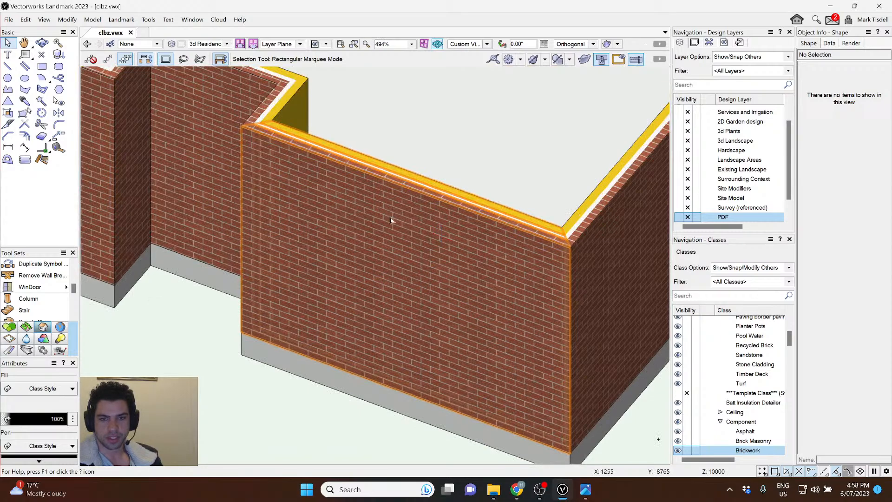
pyautogui.hotkey('ctrl', '5')
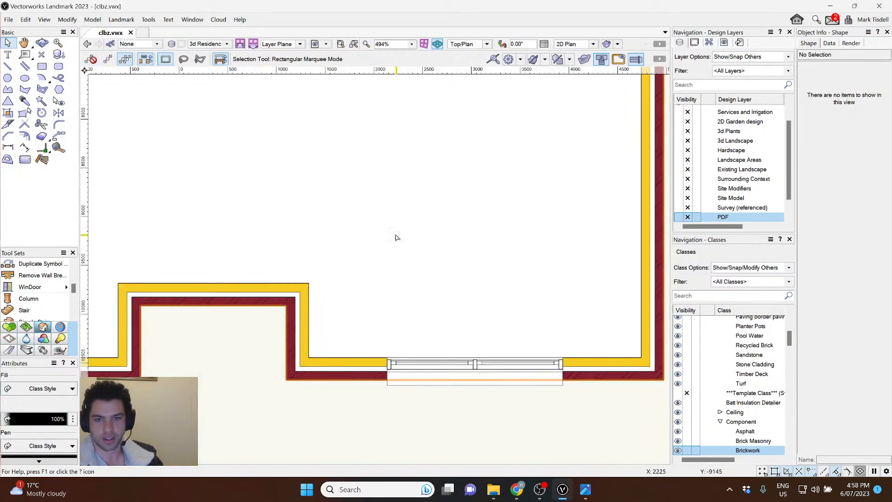
# Move the duplicated window into the front wall section beyond the recess so it is inserted there, and check it in 3D.
pyautogui.click(463, 364)
pyautogui.scroll(-3, 460, 317)
pyautogui.moveTo(463, 331); pyautogui.dragTo(469, 239)
pyautogui.scroll(3, 464, 412)
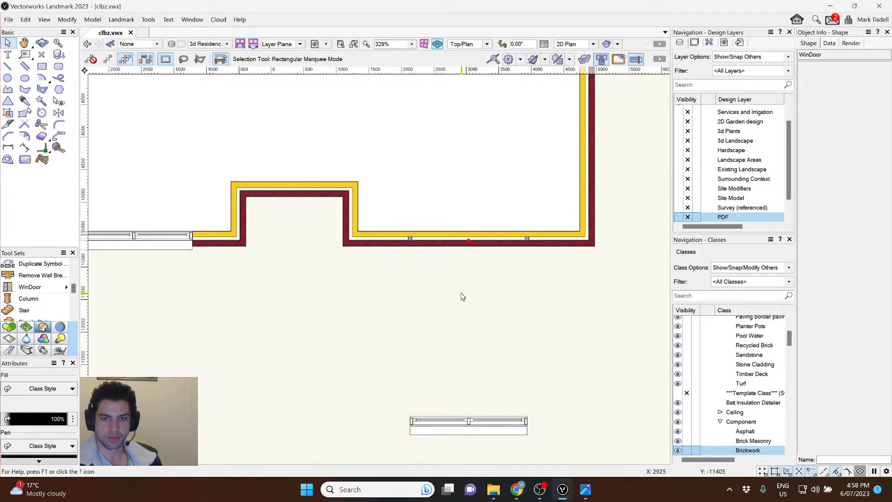
pyautogui.hotkey('shift', 'c')
pyautogui.scroll(-3, 387, 233)
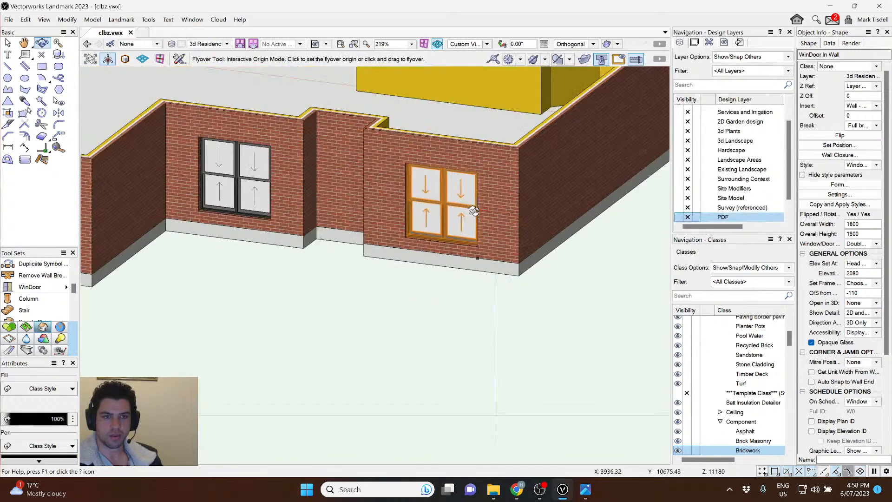
pyautogui.press('x')
pyautogui.press('x')
# Return to the Top/Plan view and set the WinDoor tool to the Door Hinged Glazed Ext O/S 820 HR style.
pyautogui.hotkey('ctrl', '5')
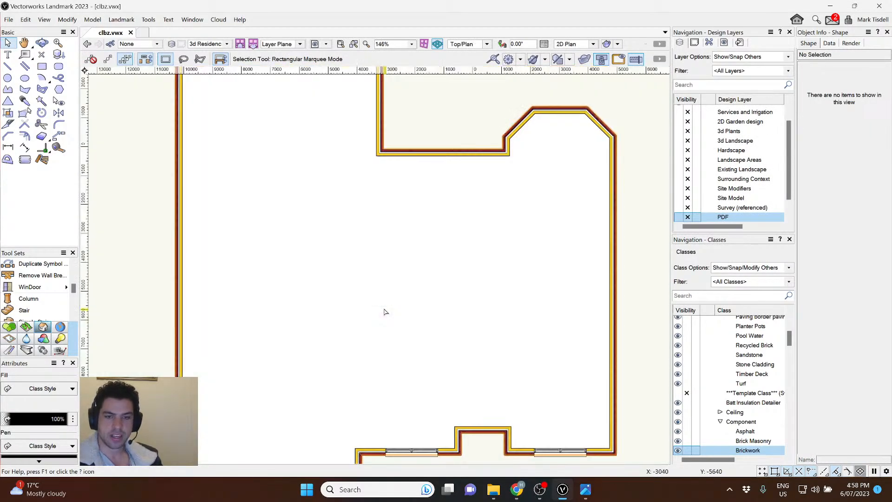
pyautogui.moveTo(498, 412); pyautogui.dragTo(452, 274, button='middle')
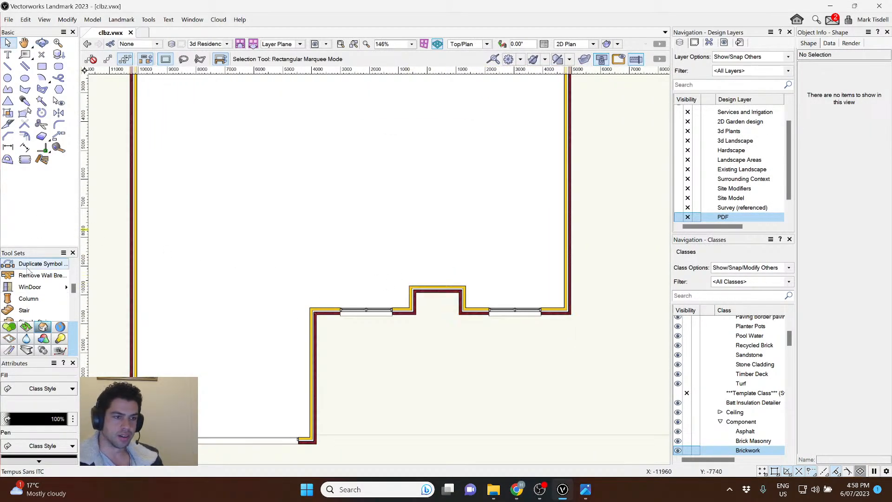
pyautogui.click(29, 287)
pyautogui.click(321, 59)
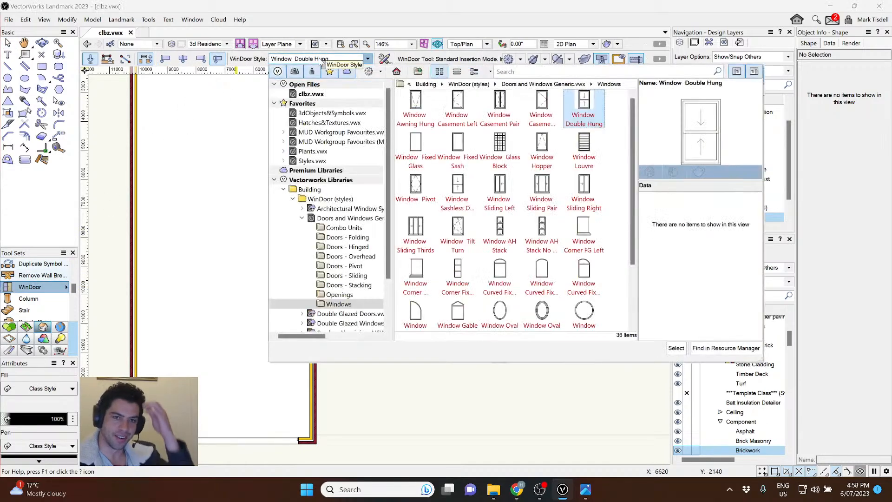
pyautogui.click(365, 247)
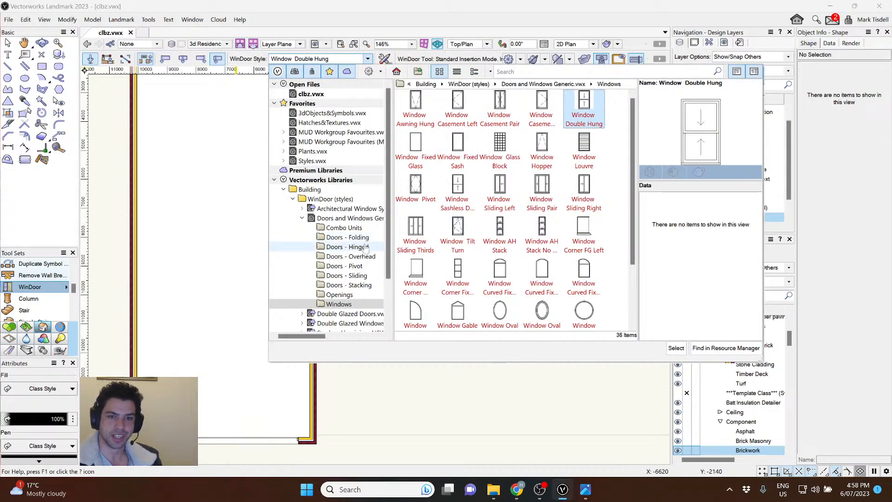
pyautogui.scroll(-5, 511, 209)
pyautogui.scroll(3, 545, 195)
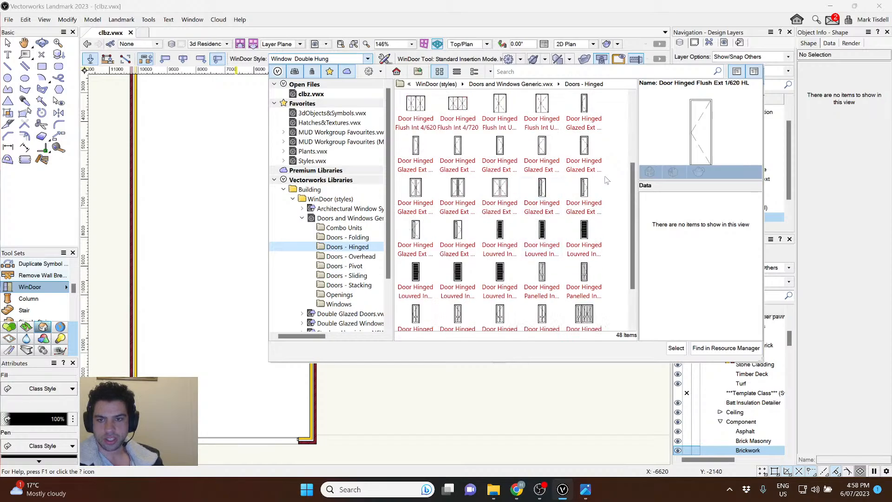
pyautogui.click(457, 237)
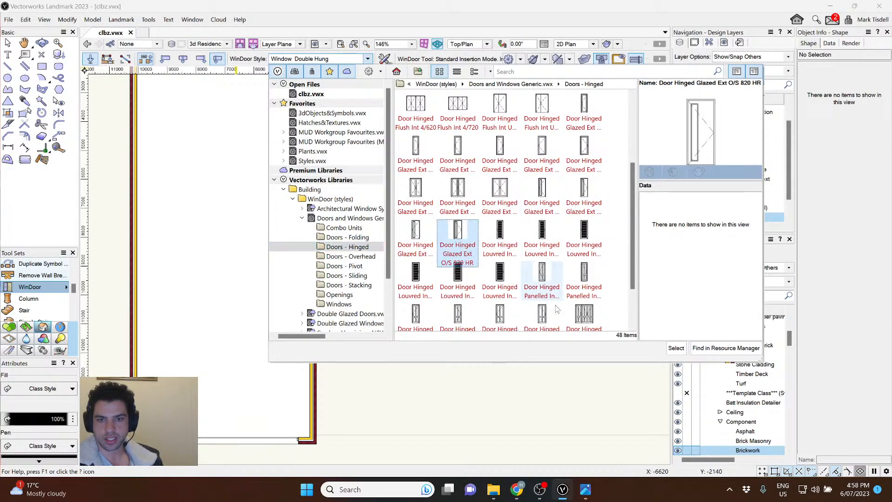
pyautogui.click(677, 348)
# Insert the hinged front door at the midpoint of the recess wall, set its flip and inspect the front in 3D.
pyautogui.scroll(3, 422, 291)
pyautogui.click(423, 291)
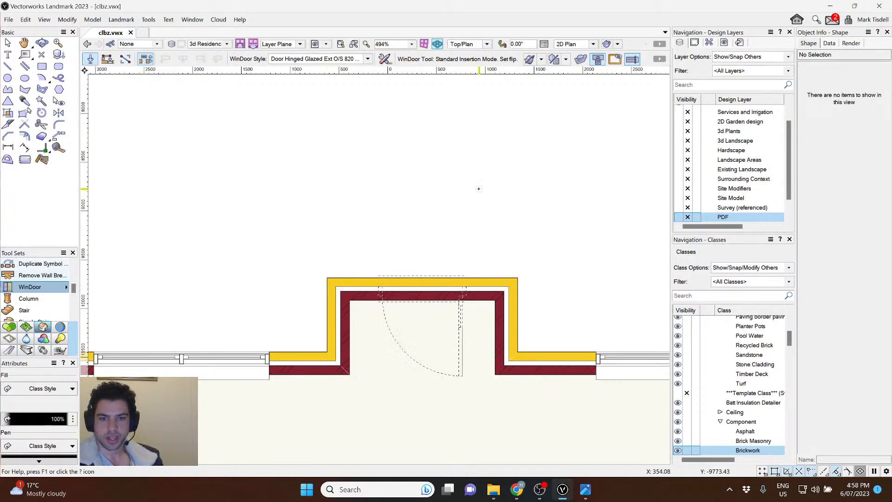
pyautogui.click(458, 189)
pyautogui.scroll(-4, 393, 183)
pyautogui.keyDown('ctrl'); pyautogui.moveTo(412, 192); pyautogui.dragTo(195, 339, button='middle'); pyautogui.keyUp('ctrl')
pyautogui.moveTo(365, 190); pyautogui.dragTo(335, 261, button='middle')
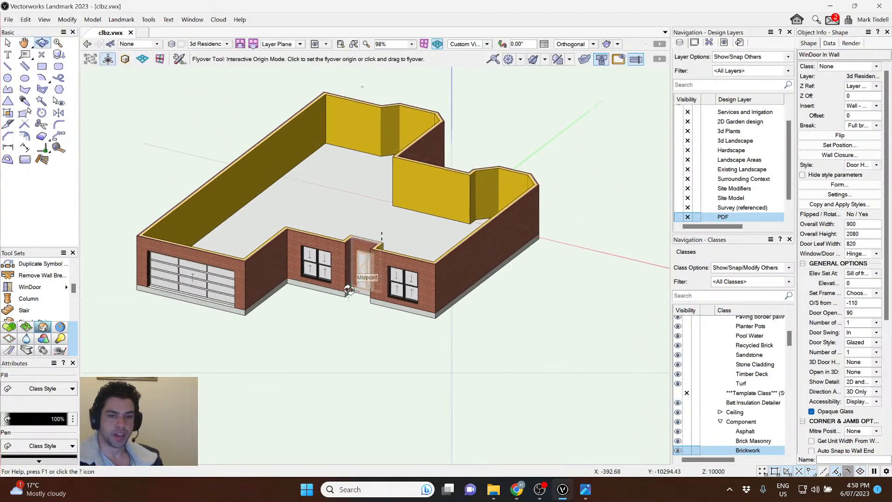
pyautogui.keyDown('ctrl'); pyautogui.moveTo(381, 242); pyautogui.dragTo(348, 314, button='middle'); pyautogui.keyUp('ctrl')
pyautogui.press('x')
pyautogui.click(328, 339)
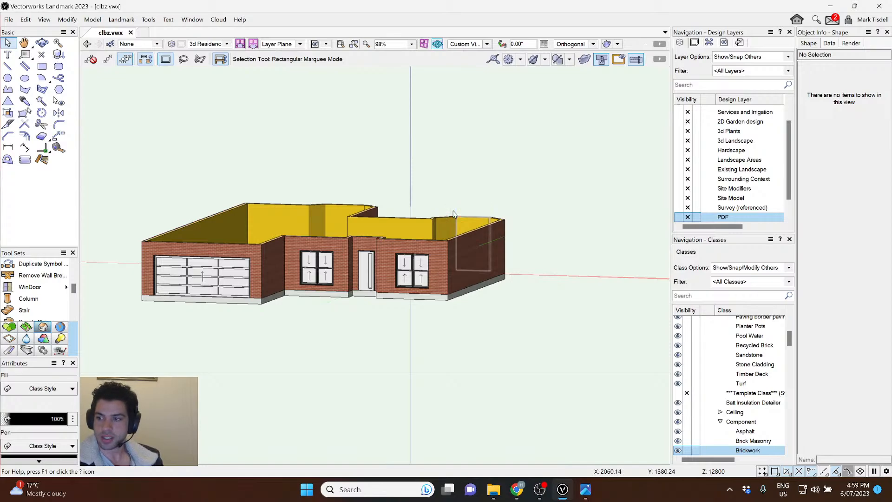
# Return to the Top/Plan view and set the WinDoor tool to the Window Double Hung style from the generic windows library.
pyautogui.press('F5')
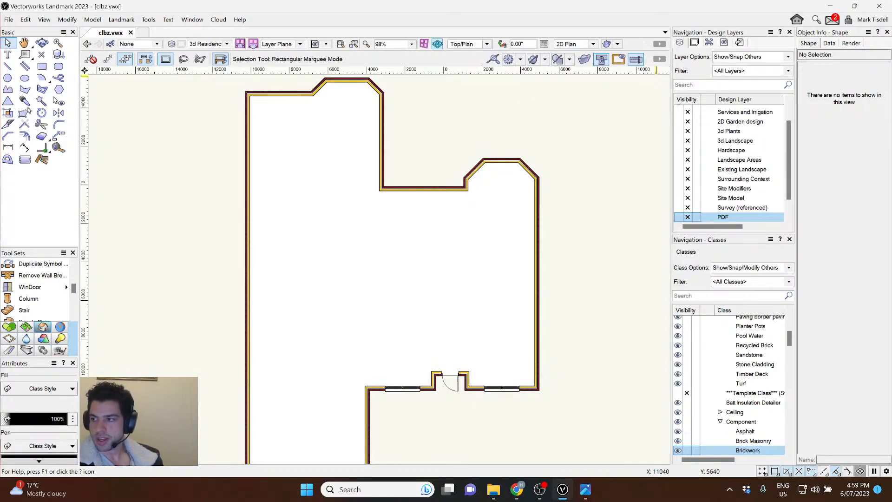
pyautogui.click(538, 214)
pyautogui.scroll(3, 629, 219)
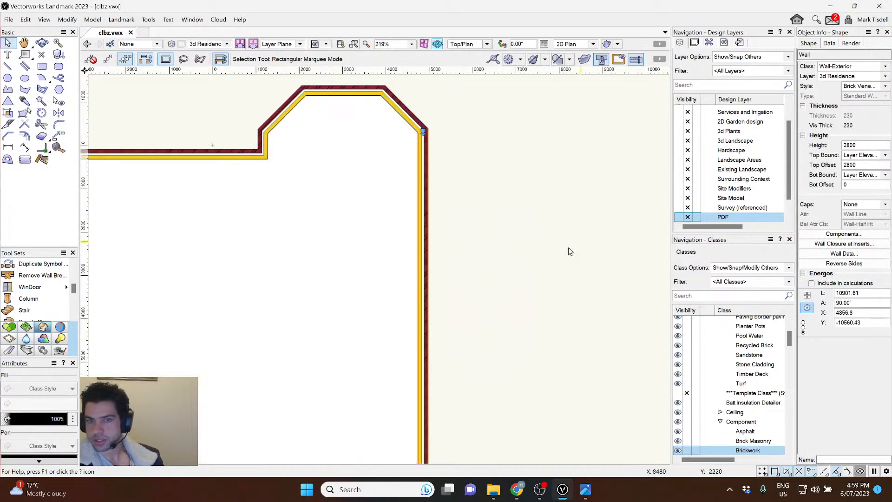
pyautogui.click(309, 229)
pyautogui.click(26, 291)
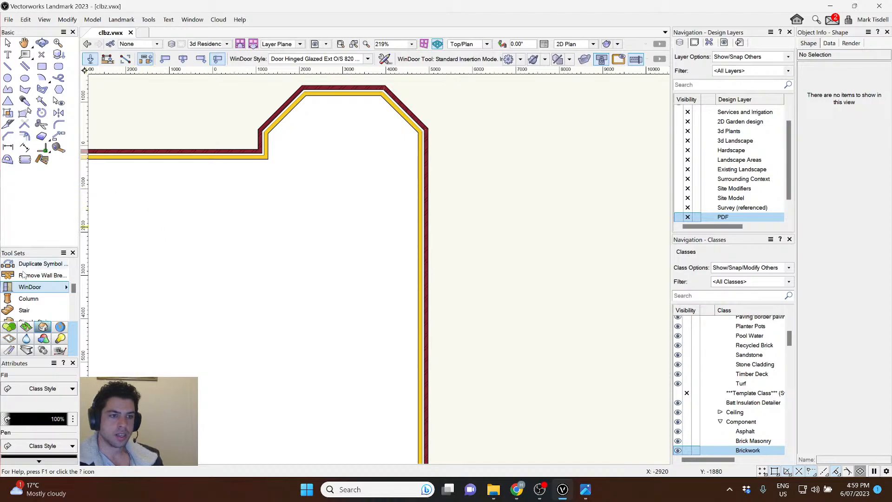
pyautogui.click(310, 59)
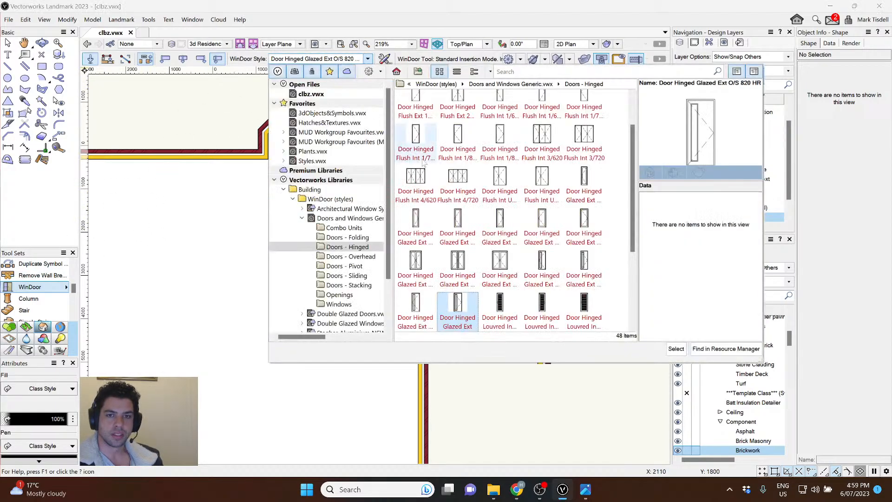
pyautogui.click(339, 305)
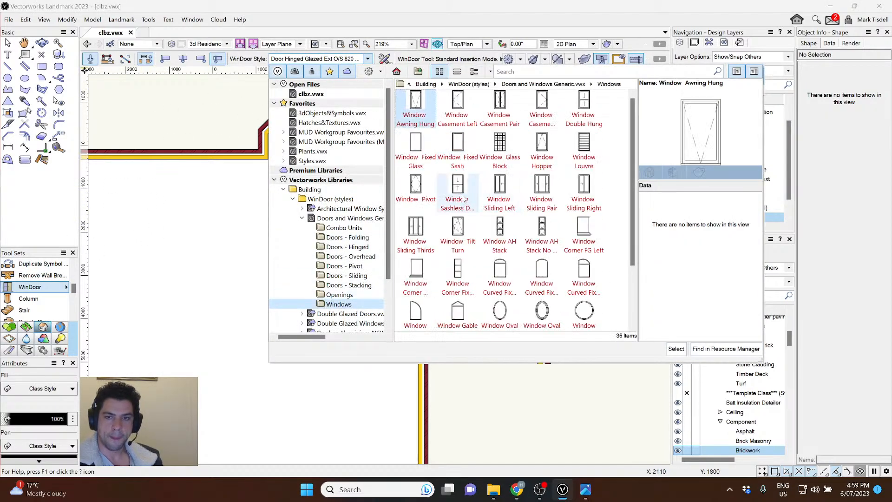
pyautogui.click(599, 112)
pyautogui.click(676, 349)
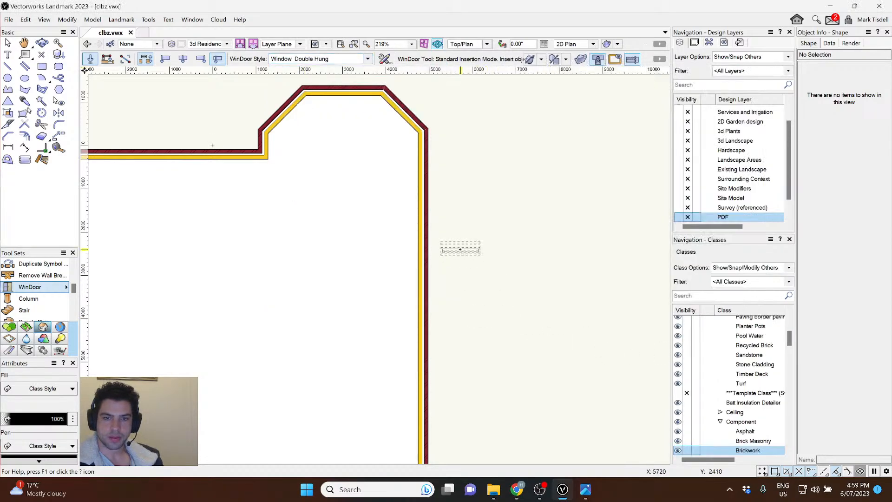
# Insert the double-hung window in the long side wall near the angled bay and set its overall width to 1500.
pyautogui.click(424, 244)
pyautogui.click(636, 232)
pyautogui.press('x')
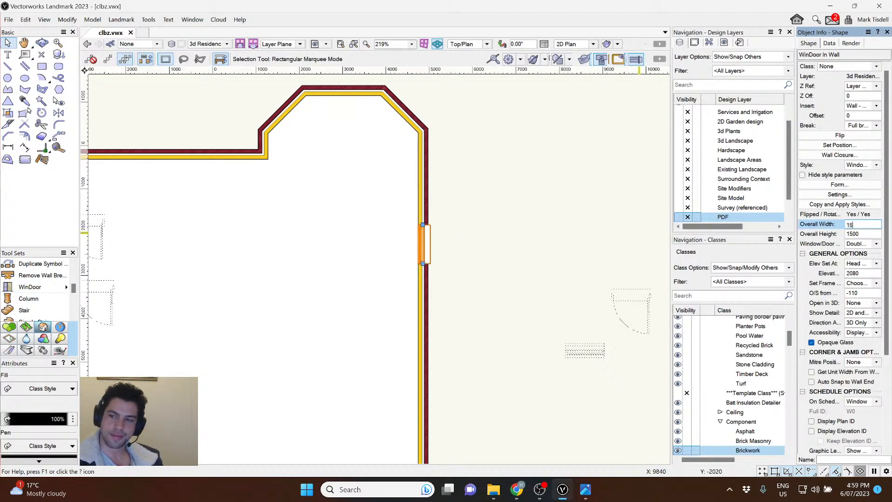
pyautogui.write('1500')
pyautogui.press('Return')
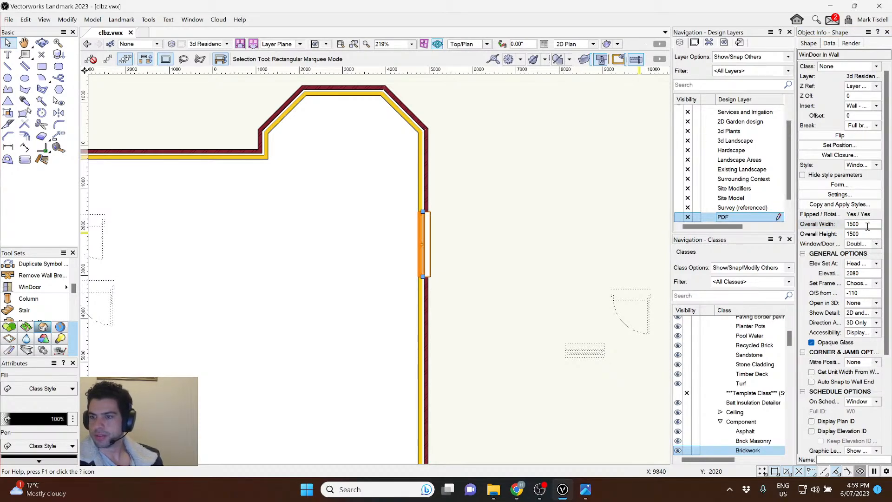
# Change the side-wall window's overall width to 1200 and deselect it.
pyautogui.click(863, 225)
pyautogui.write('120')
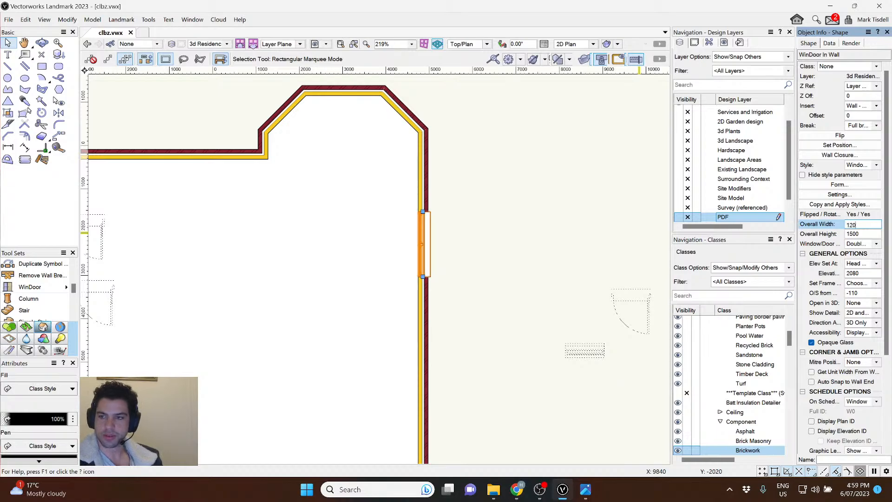
pyautogui.write('0')
pyautogui.press('Return')
pyautogui.click(592, 192)
pyautogui.scroll(-1, 514, 303)
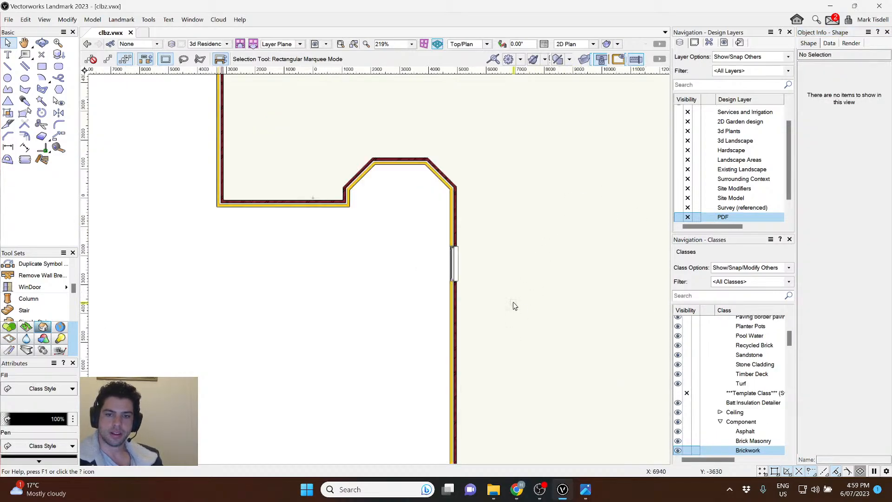
# Select the double-hung window in the long side wall in 3D and set its overall width to 900.
pyautogui.scroll(-3, 514, 304)
pyautogui.keyDown('ctrl'); pyautogui.moveTo(522, 384); pyautogui.dragTo(404, 231, button='middle'); pyautogui.keyUp('ctrl')
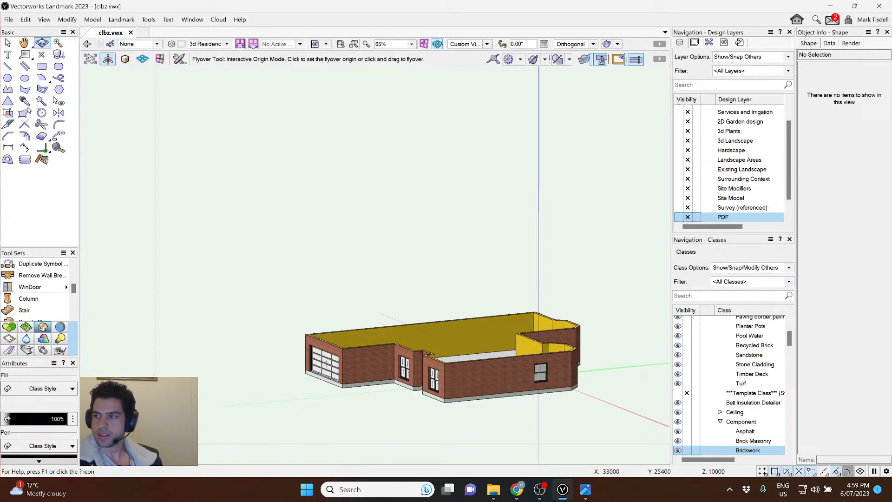
pyautogui.hotkey('alt', 'Tab')
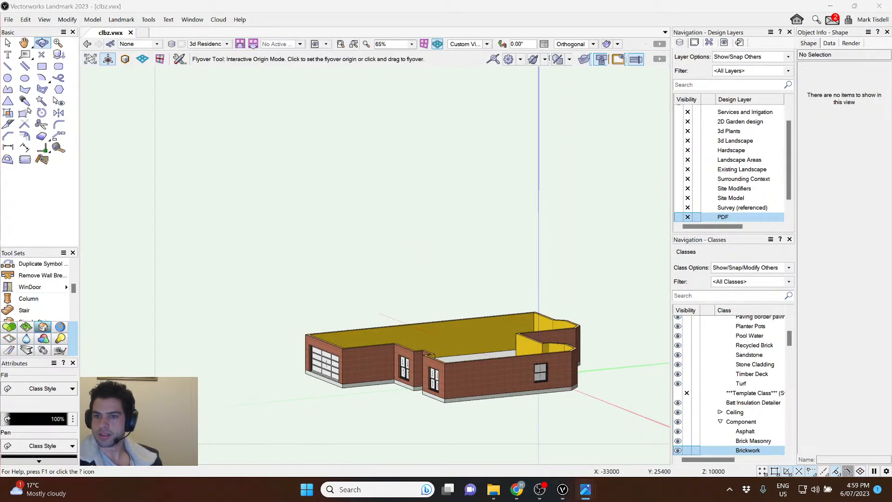
pyautogui.click(543, 372)
pyautogui.press('x')
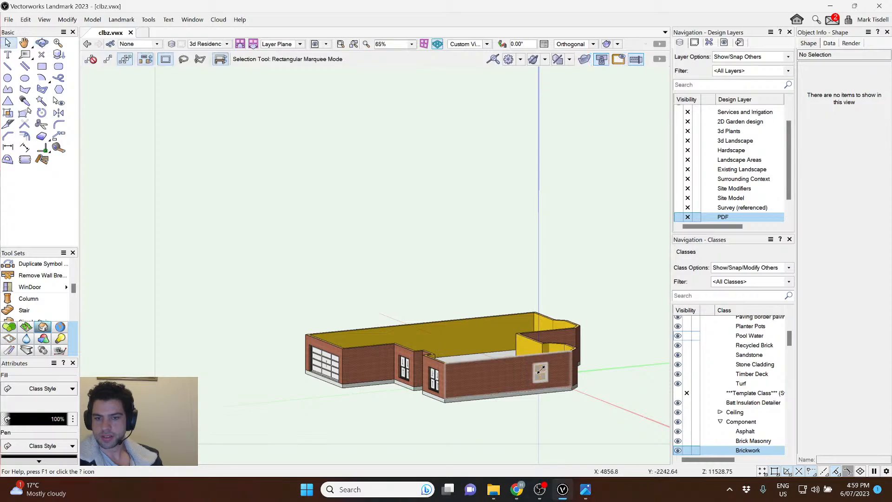
pyautogui.click(541, 369)
pyautogui.doubleClick(861, 224)
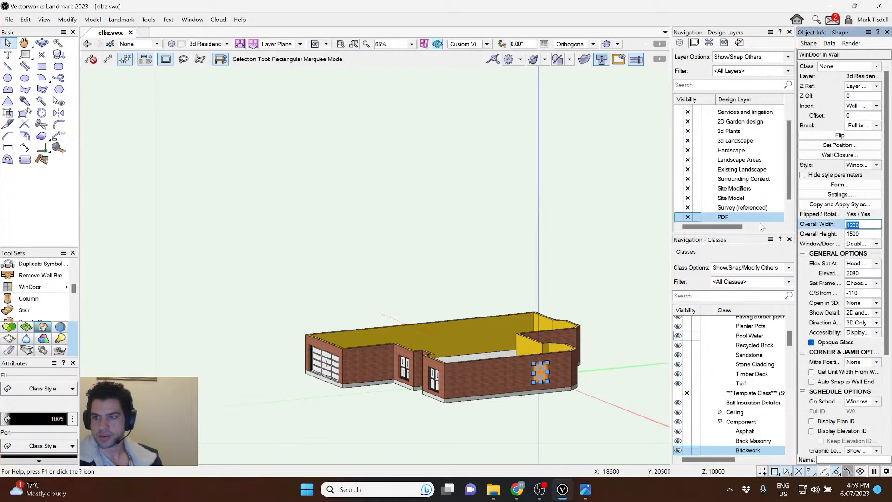
pyautogui.write('900')
pyautogui.press('Return')
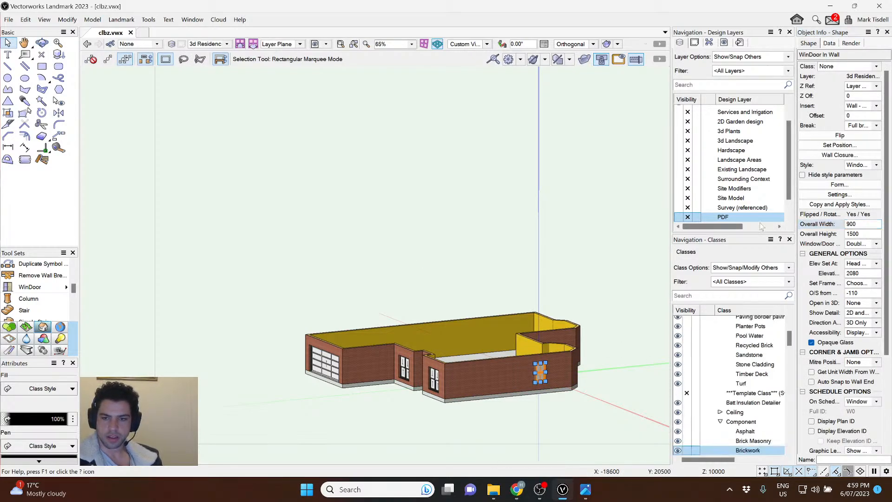
pyautogui.click(445, 227)
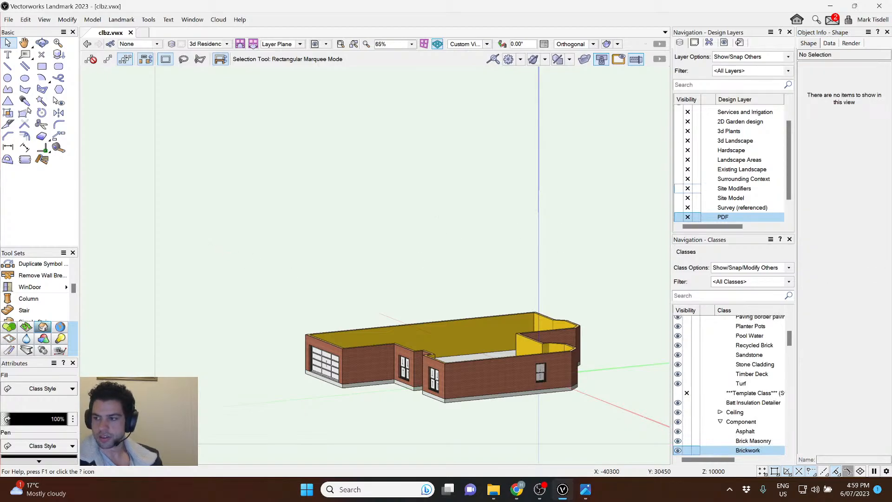
# Check the aerial reference photo and copy the side-wall window onto the adjoining angled face of the smaller bay in plan.
pyautogui.hotkey('alt', 'Tab')
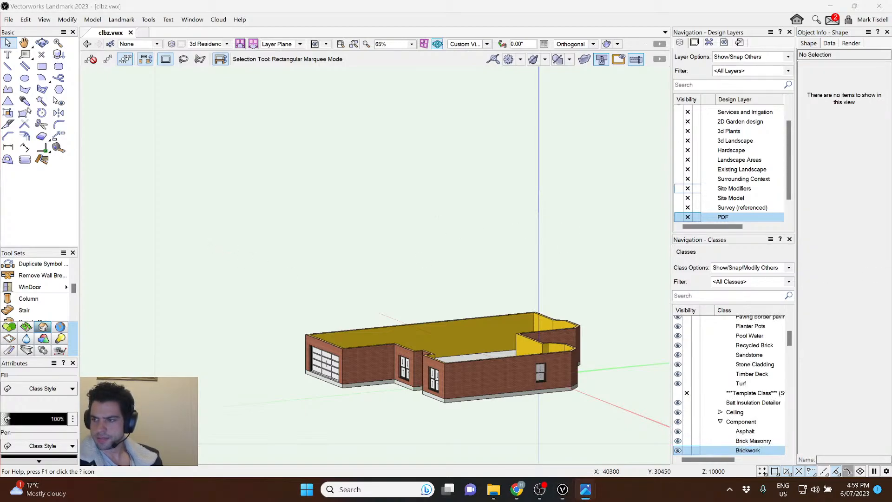
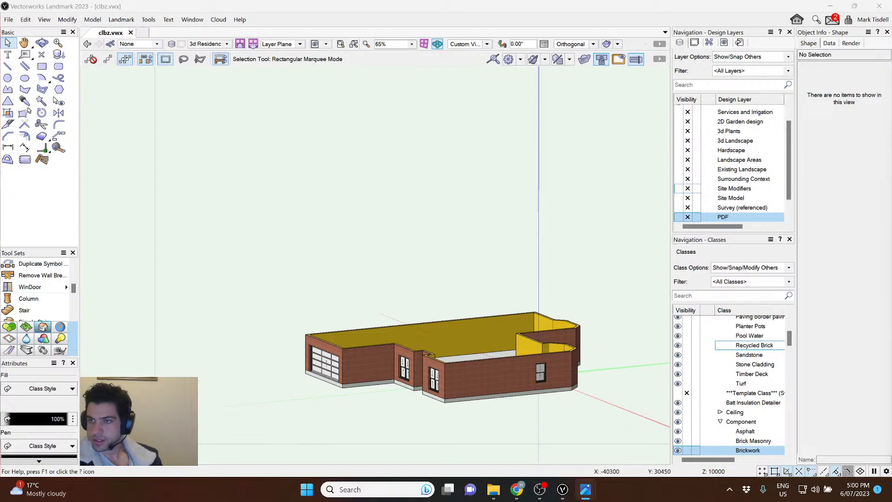
pyautogui.moveTo(891, 139); pyautogui.dragTo(530, 49)
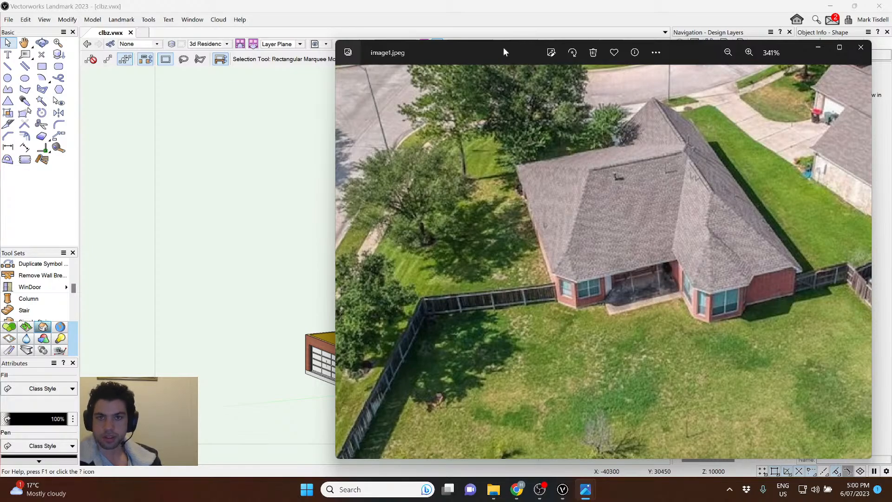
pyautogui.moveTo(505, 52); pyautogui.dragTo(891, 49)
pyautogui.click(490, 258)
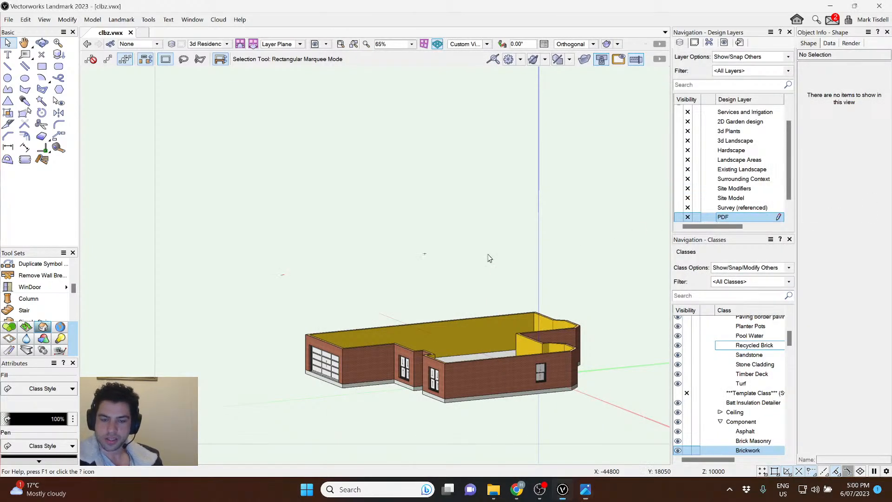
pyautogui.press('F5')
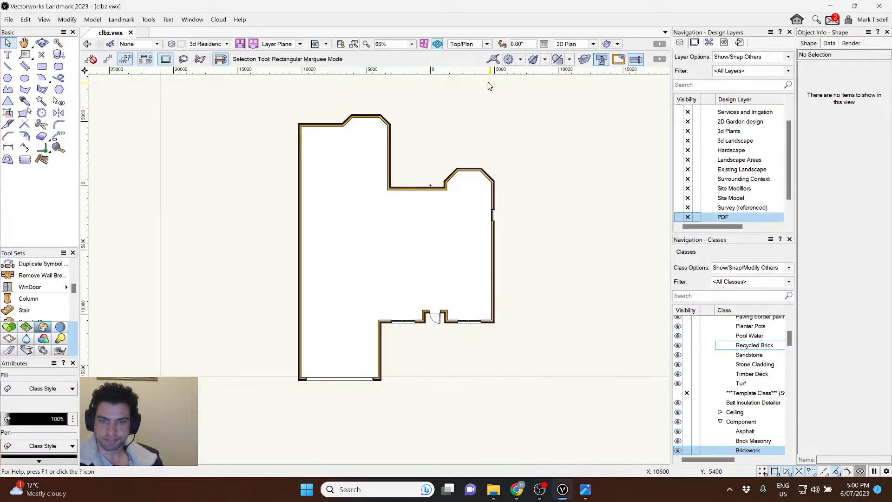
pyautogui.scroll(3, 492, 129)
pyautogui.moveTo(494, 320); pyautogui.dragTo(481, 234)
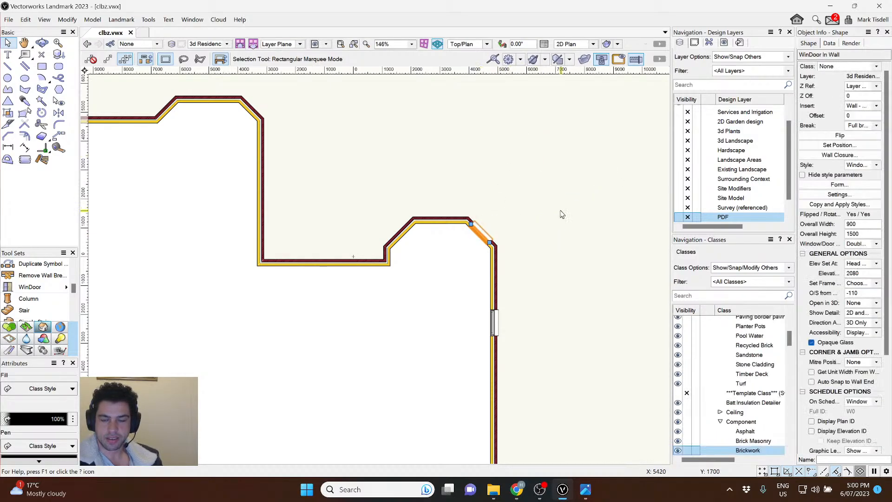
pyautogui.click(473, 200)
pyautogui.scroll(2, 473, 199)
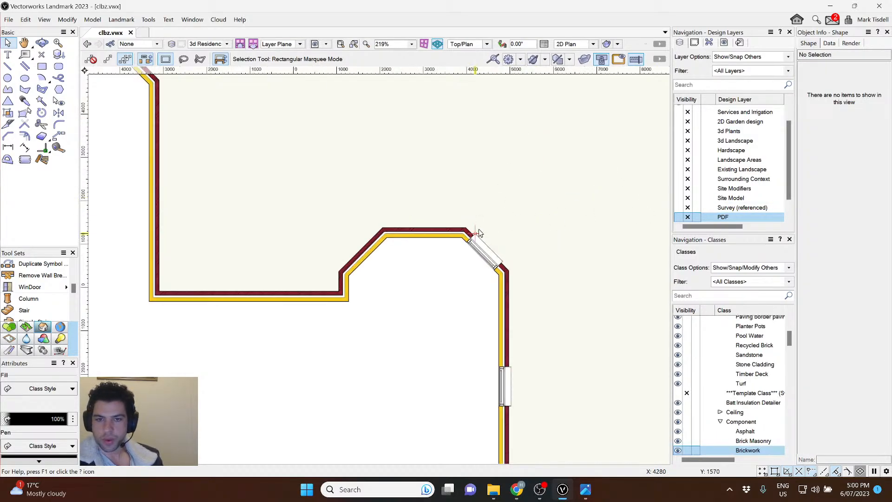
# Copy the angled-face window to the middle of the bay's flat rear face and set the copy's overall width to 1500.
pyautogui.click(483, 252)
pyautogui.moveTo(485, 255); pyautogui.dragTo(494, 204)
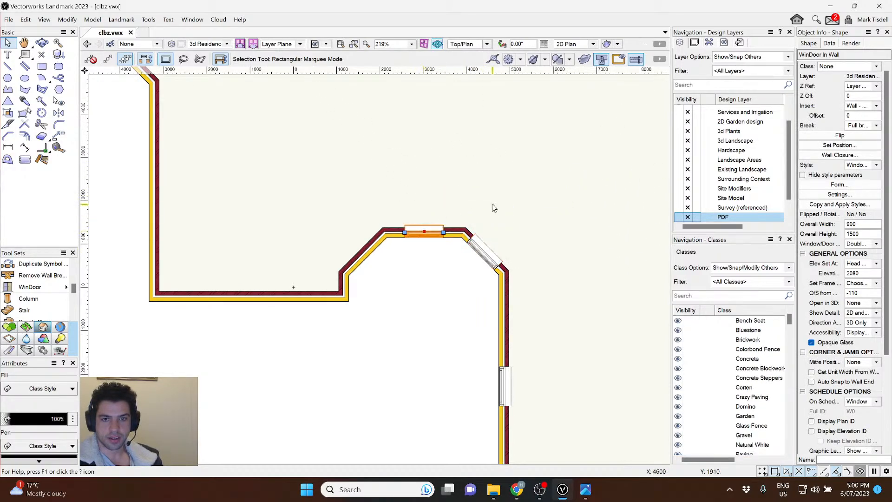
pyautogui.keyDown('shift'); pyautogui.moveTo(587, 284); pyautogui.dragTo(195, 279, button='middle'); pyautogui.keyUp('shift')
pyautogui.click(174, 307)
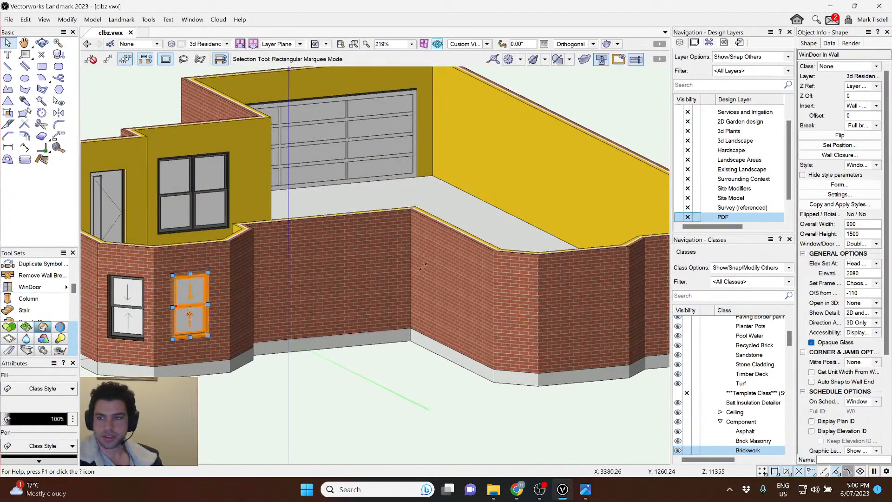
pyautogui.moveTo(863, 225); pyautogui.dragTo(784, 222)
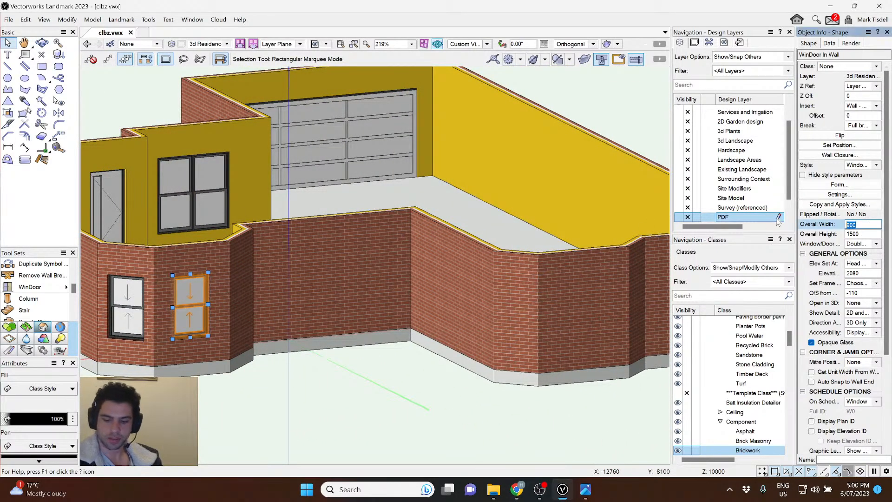
pyautogui.write('1500')
pyautogui.press('Return')
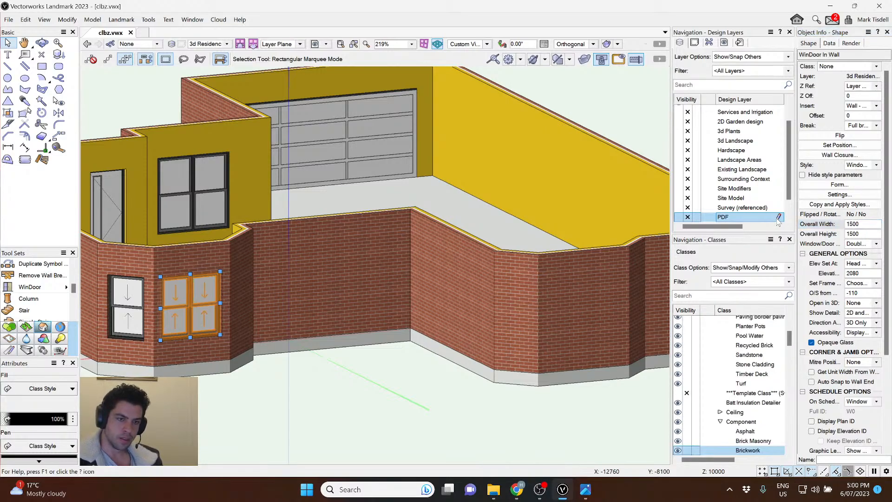
# Copy the 900-wide angled window onto the bay's opposite angled face and inspect the bay in 3D.
pyautogui.press('F5')
pyautogui.click(460, 267)
pyautogui.click(436, 284)
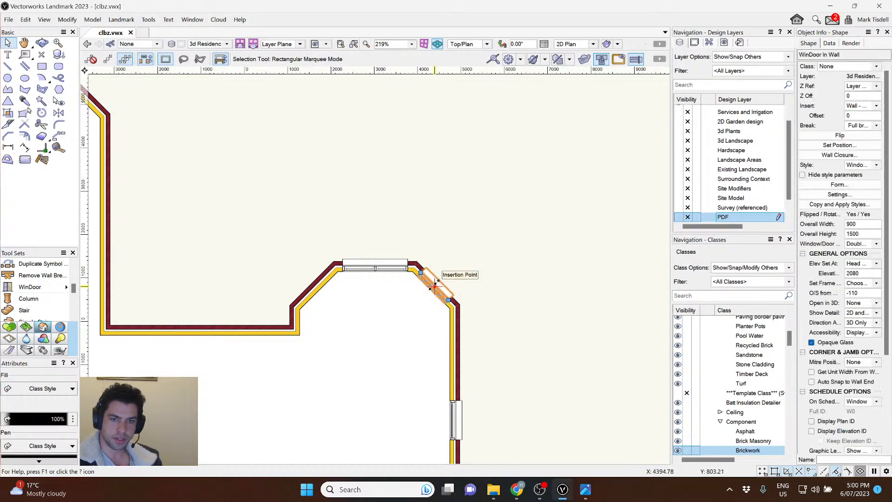
pyautogui.moveTo(435, 284); pyautogui.dragTo(315, 283)
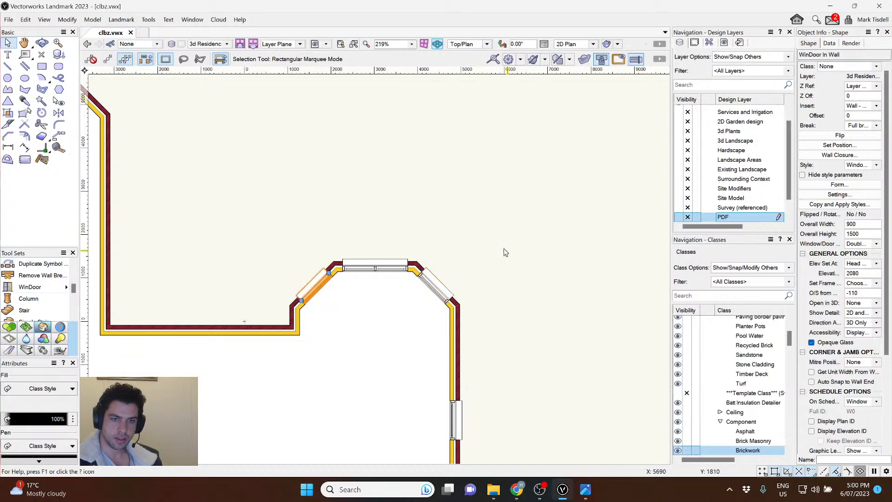
pyautogui.keyDown('ctrl'); pyautogui.moveTo(504, 249); pyautogui.dragTo(372, 231, button='middle'); pyautogui.keyUp('ctrl')
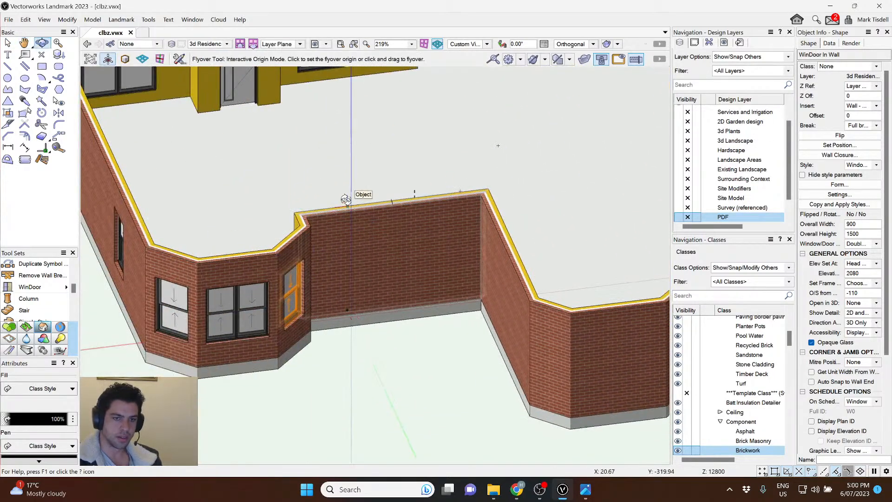
pyautogui.moveTo(345, 199)
pyautogui.mouseDown()
pyautogui.moveTo(274, 172)
pyautogui.moveTo(348, 173)
pyautogui.mouseUp()
# Check the backyard reference photo and insert a Window Sliding Pair in the recessed rear wall between the two bays.
pyautogui.hotkey('alt', 'Tab')
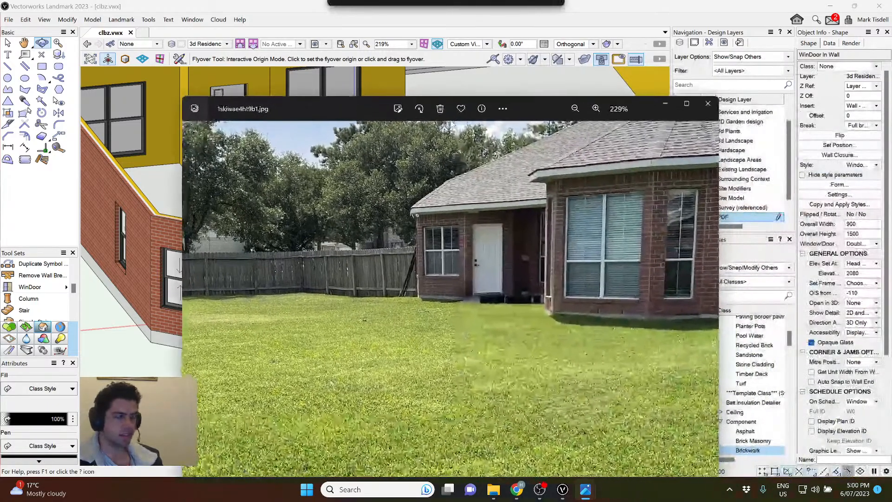
pyautogui.scroll(4, 523, 197)
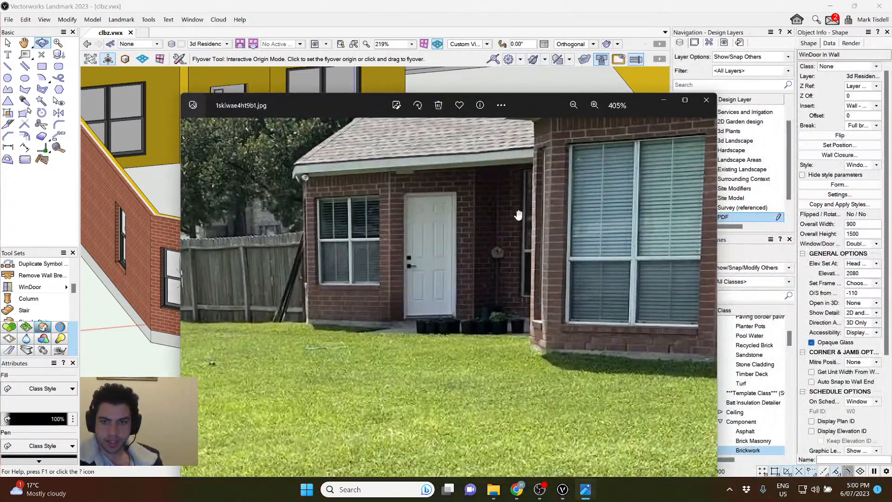
pyautogui.scroll(-3, 412, 217)
pyautogui.moveTo(333, 105); pyautogui.dragTo(891, 106)
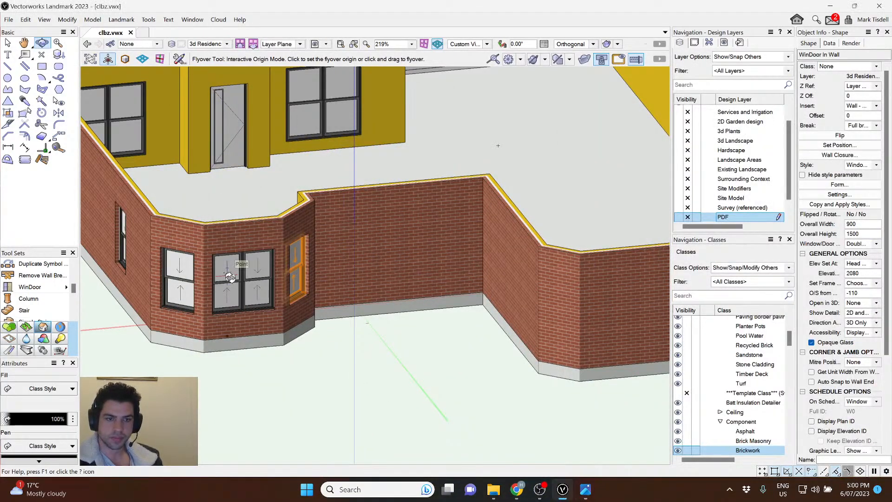
pyautogui.hotkey('ctrl', '5')
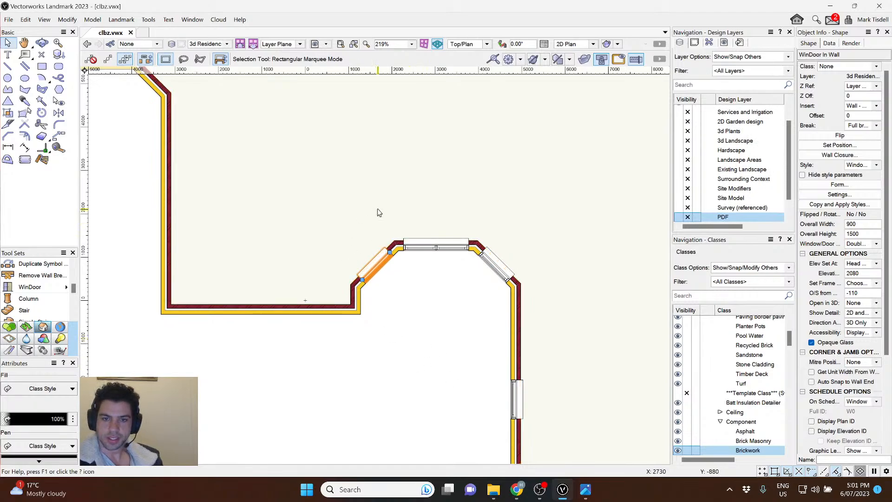
pyautogui.click(377, 209)
pyautogui.moveTo(237, 256); pyautogui.dragTo(392, 247, button='middle')
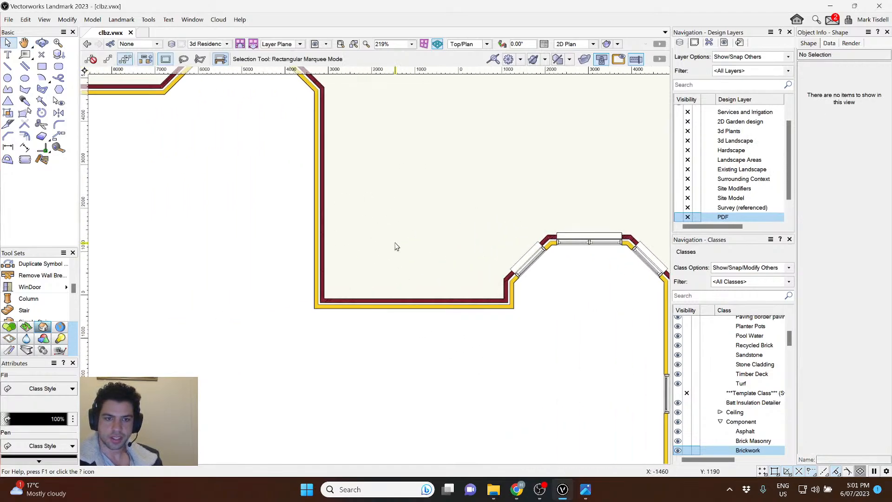
pyautogui.click(30, 287)
pyautogui.click(301, 59)
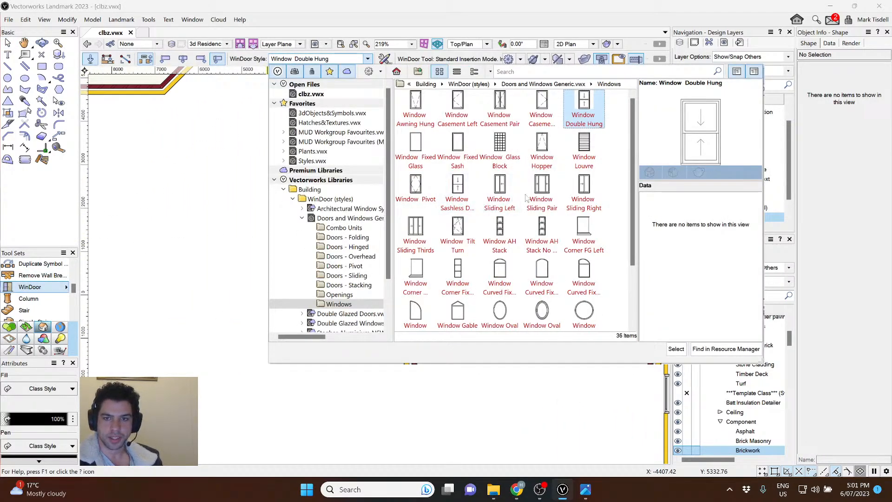
pyautogui.click(542, 192)
pyautogui.click(676, 349)
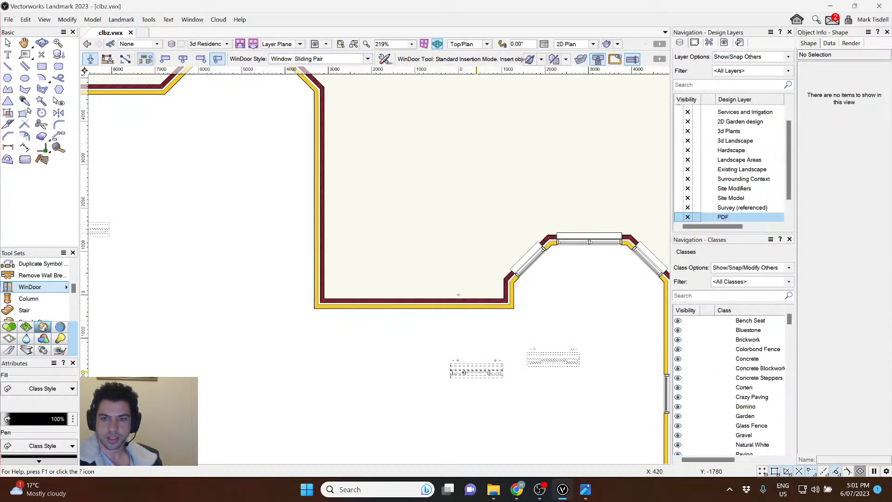
pyautogui.click(427, 206)
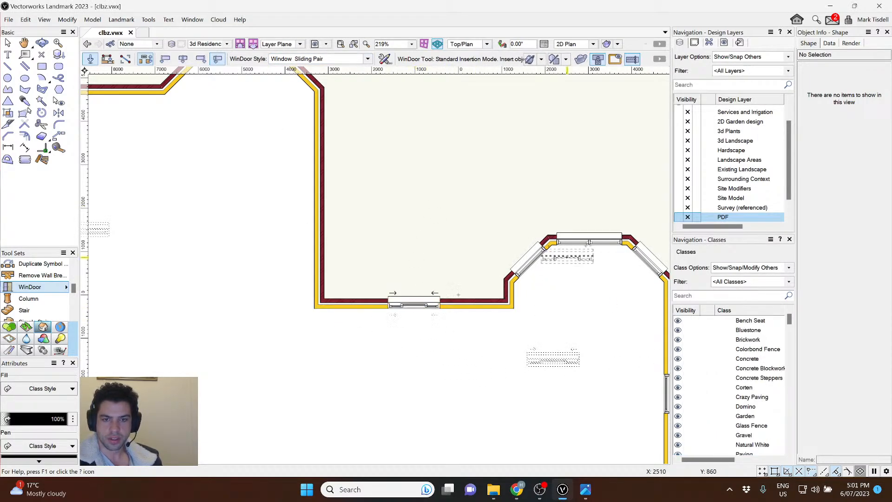
# Set the rear sliding window's overall width to 2400 and increase it to 2800.
pyautogui.press('x')
pyautogui.click(866, 225)
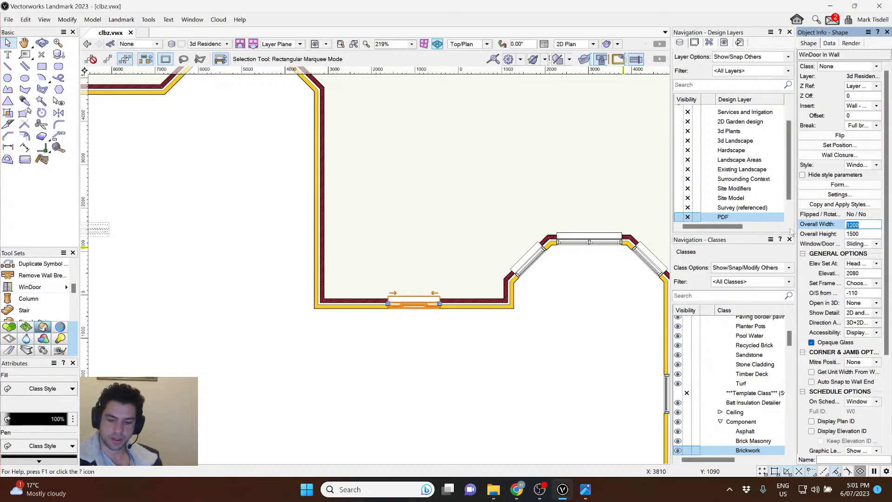
pyautogui.write('2400')
pyautogui.press('Return')
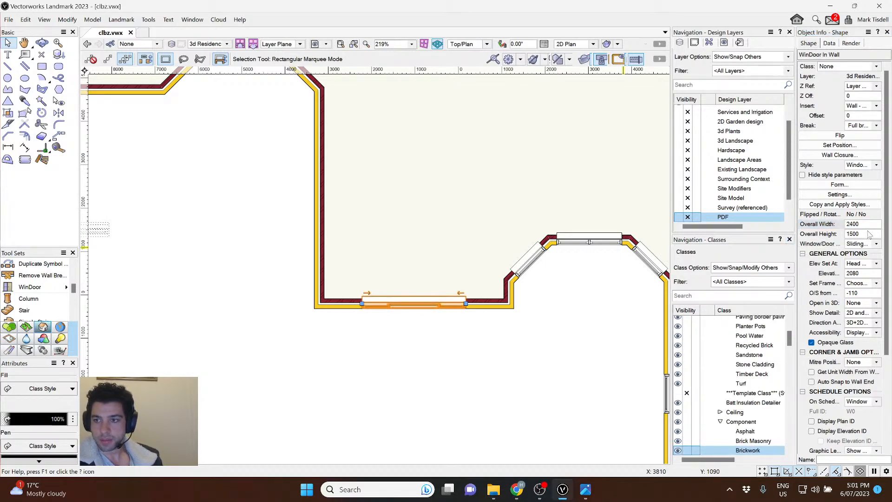
pyautogui.click(863, 224)
pyautogui.write('28')
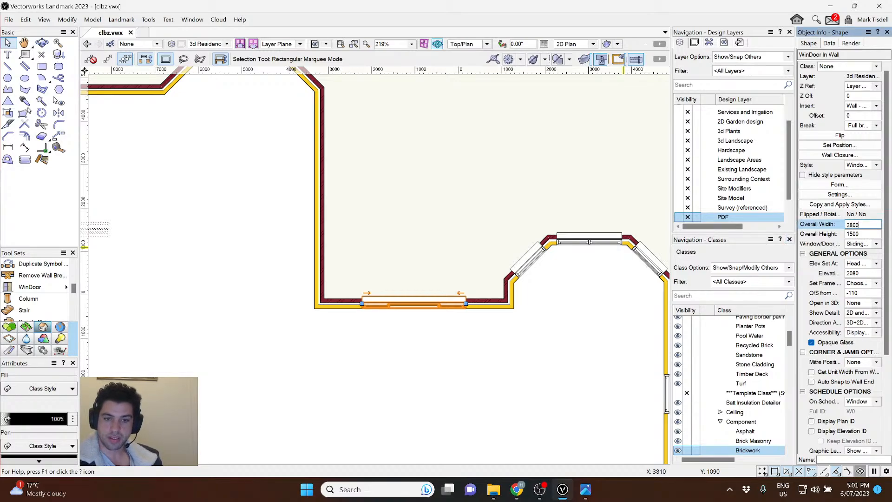
pyautogui.write('00')
pyautogui.press('Return')
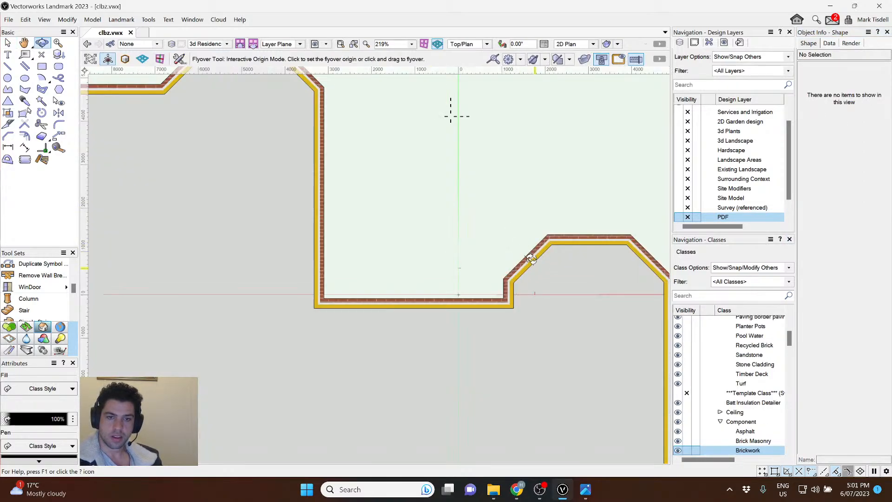
# Delete the window on the bay's angled face nearest the sliding window in the 3D view.
pyautogui.keyDown('ctrl'); pyautogui.moveTo(451, 116); pyautogui.dragTo(480, 389, button='middle'); pyautogui.keyUp('ctrl')
pyautogui.keyDown('ctrl'); pyautogui.moveTo(480, 389); pyautogui.dragTo(421, 304, button='middle'); pyautogui.keyUp('ctrl')
pyautogui.click(428, 310)
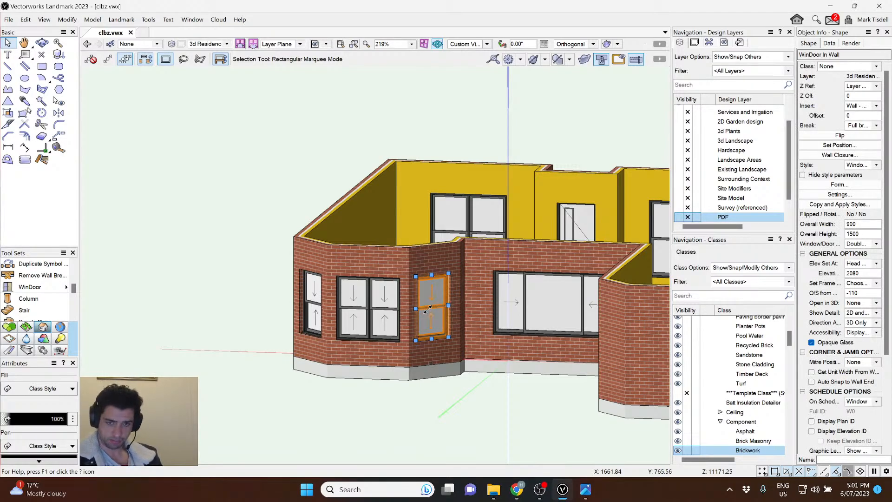
pyautogui.press('Delete')
# Copy the 900-wide entry door onto the rear bay's empty angled face beside the recessed wall and inspect it in 3D.
pyautogui.hotkey('ctrl', '5')
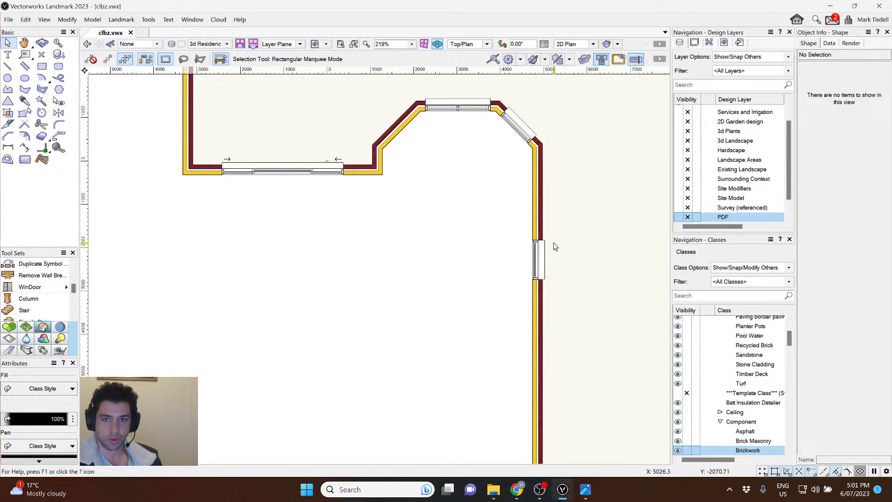
pyautogui.scroll(-4, 553, 247)
pyautogui.click(462, 396)
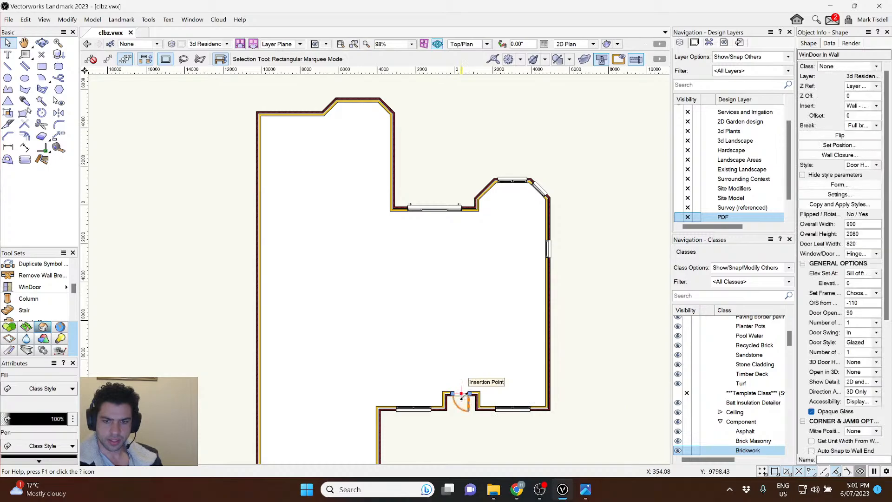
pyautogui.moveTo(461, 396)
pyautogui.mouseDown()
pyautogui.moveTo(494, 201)
pyautogui.moveTo(478, 191)
pyautogui.moveTo(511, 142)
pyautogui.moveTo(502, 147)
pyautogui.mouseUp()
pyautogui.keyDown('ctrl'); pyautogui.moveTo(454, 125); pyautogui.dragTo(172, 149, button='middle'); pyautogui.keyUp('ctrl')
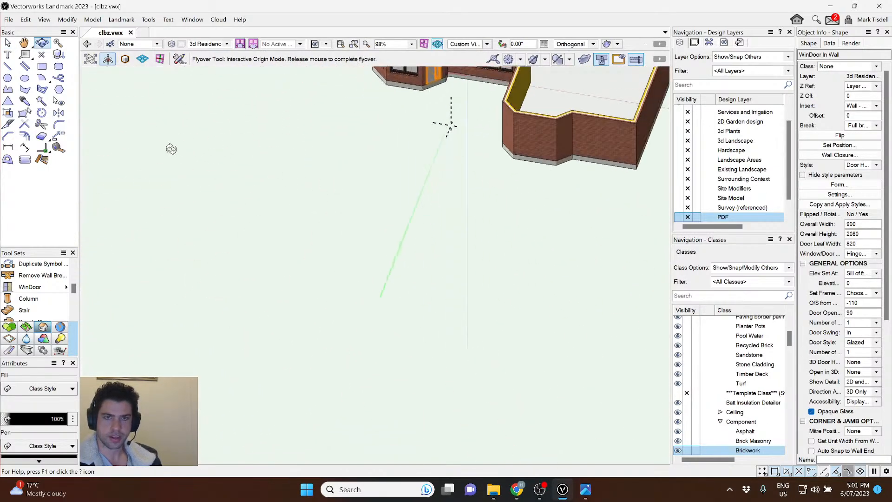
pyautogui.moveTo(378, 133); pyautogui.dragTo(327, 285, button='middle')
pyautogui.keyDown('ctrl'); pyautogui.moveTo(421, 275); pyautogui.dragTo(376, 244, button='middle'); pyautogui.keyUp('ctrl')
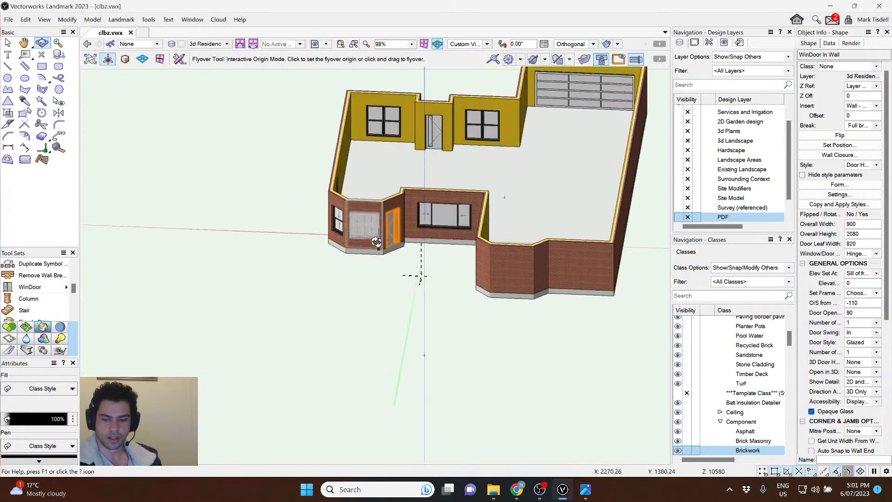
# Try the other Door Swing option on the bay's angled door, and undo the change.
pyautogui.hotkey('ctrl', '5')
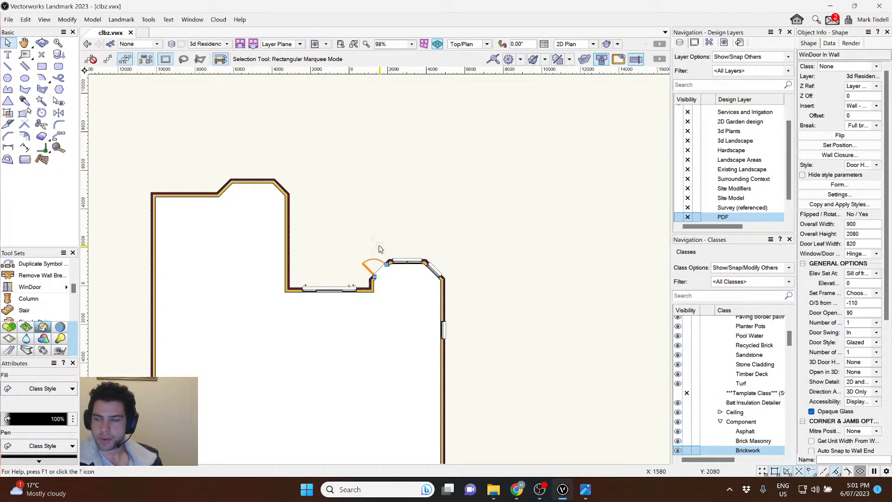
pyautogui.scroll(3, 379, 249)
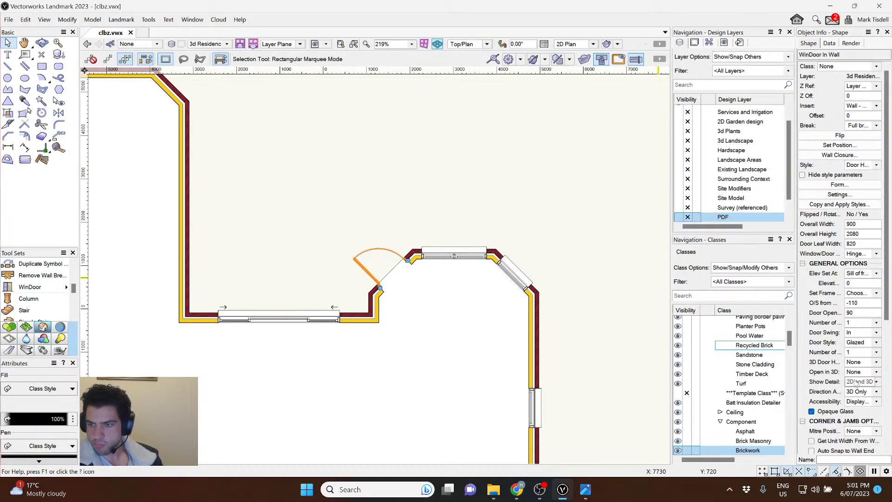
pyautogui.click(862, 333)
pyautogui.click(859, 354)
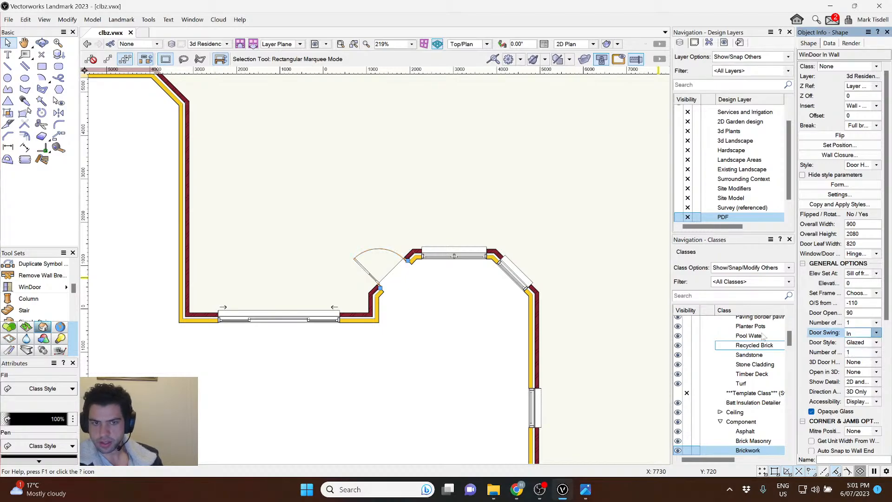
pyautogui.click(428, 188)
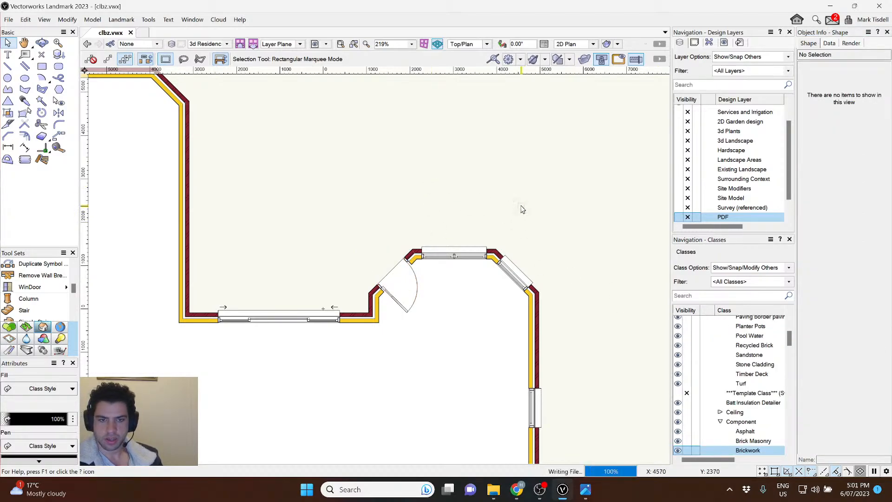
pyautogui.scroll(-4, 522, 205)
pyautogui.hotkey('shift', 'c')
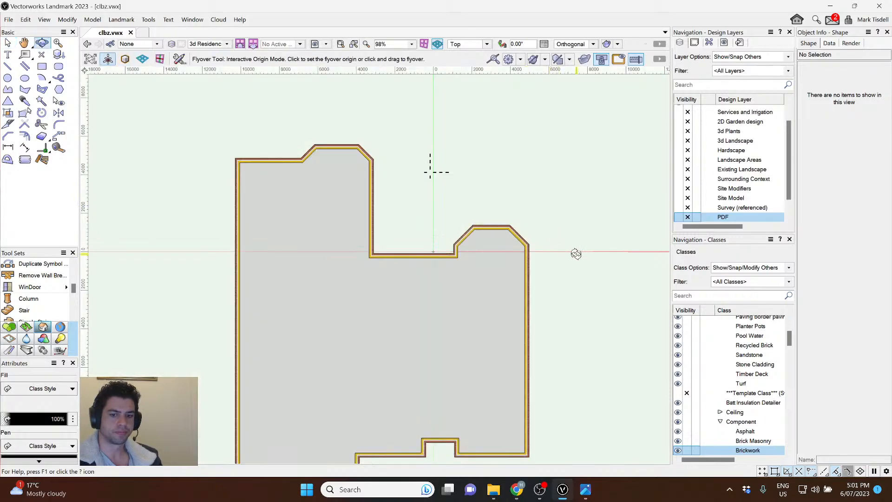
pyautogui.press('x')
pyautogui.hotkey('ctrl', 'z')
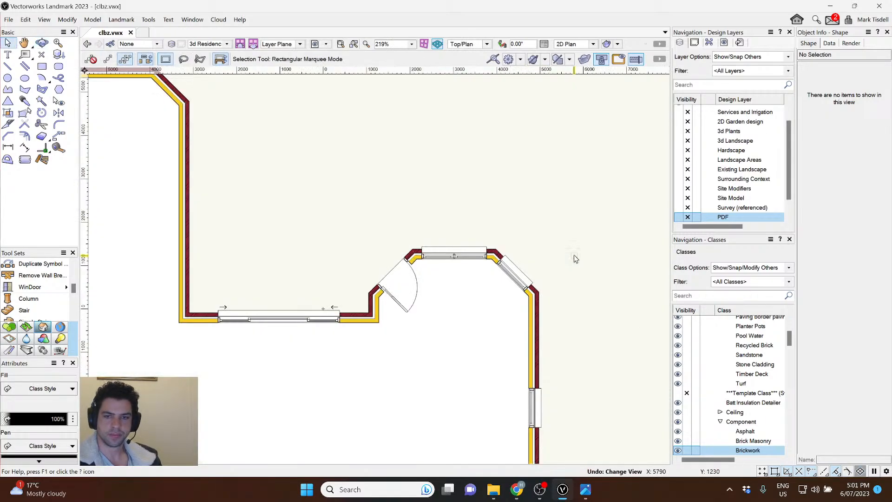
pyautogui.hotkey('ctrl', 'z')
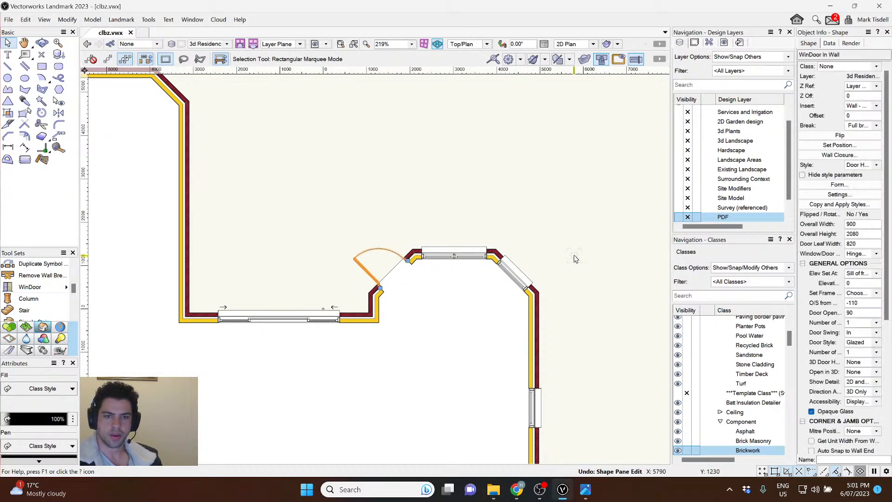
# Examine the rear of the house in 3D and compare its openings with the backyard reference photo image2.jpeg.
pyautogui.click(576, 258)
pyautogui.scroll(-4, 425, 207)
pyautogui.hotkey('shift', 'c')
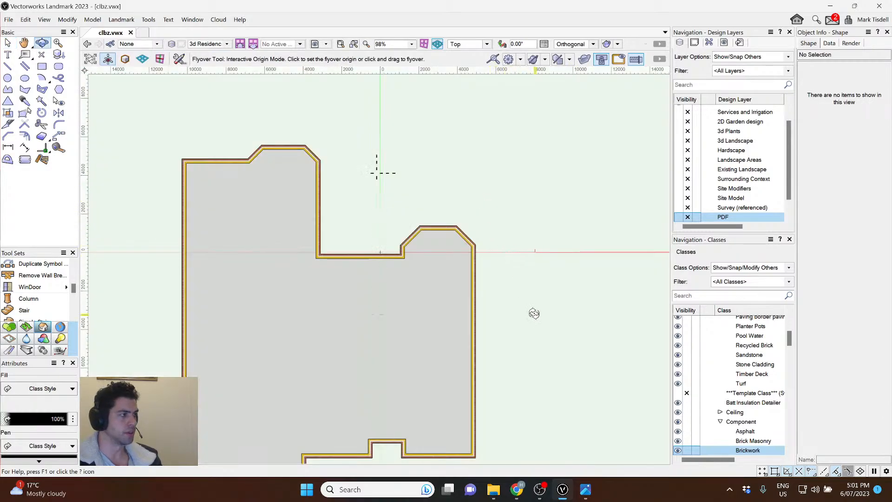
pyautogui.moveTo(534, 314); pyautogui.dragTo(481, 271)
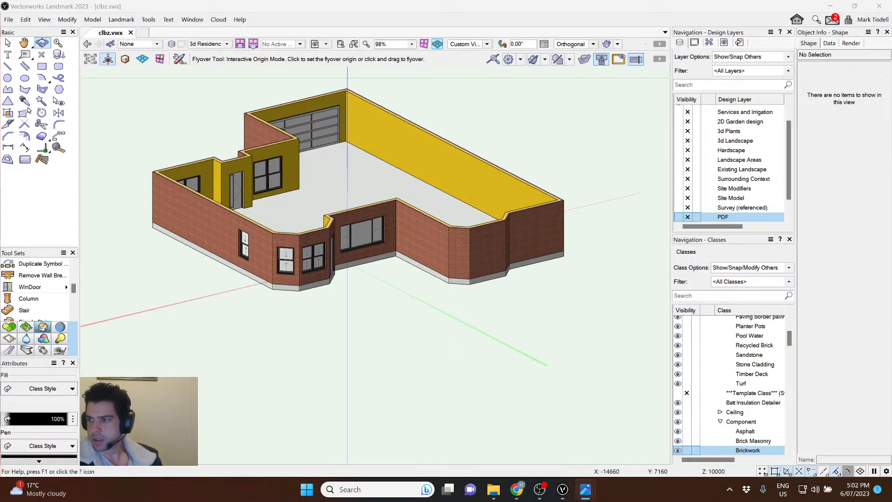
pyautogui.moveTo(891, 112); pyautogui.dragTo(486, 92)
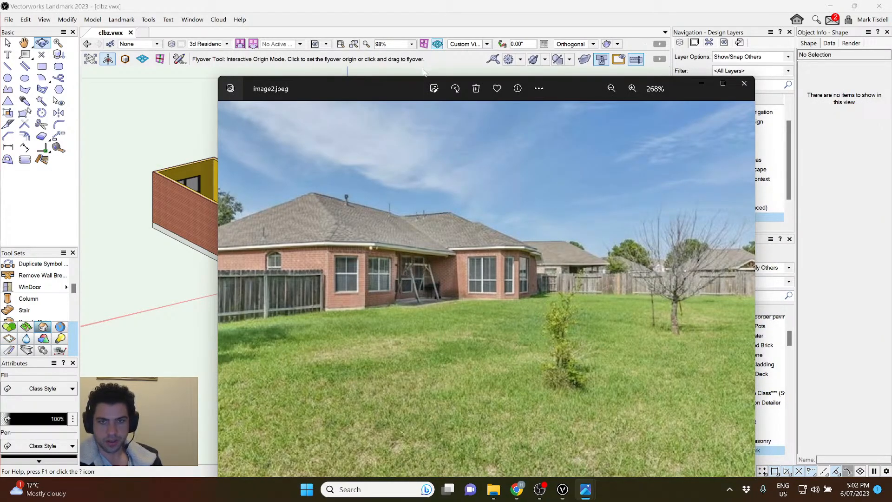
pyautogui.moveTo(424, 73); pyautogui.dragTo(891, 84)
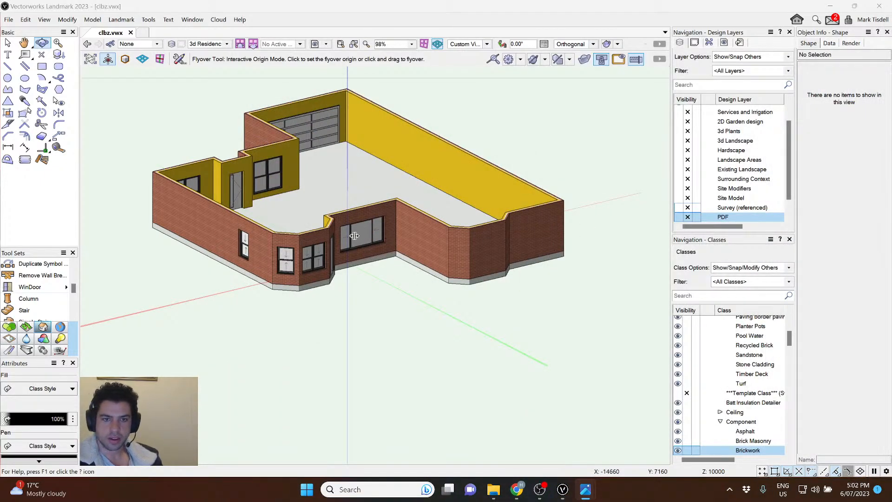
# Delete the 2800-wide sliding window from the recessed rear wall.
pyautogui.press('x')
pyautogui.click(362, 234)
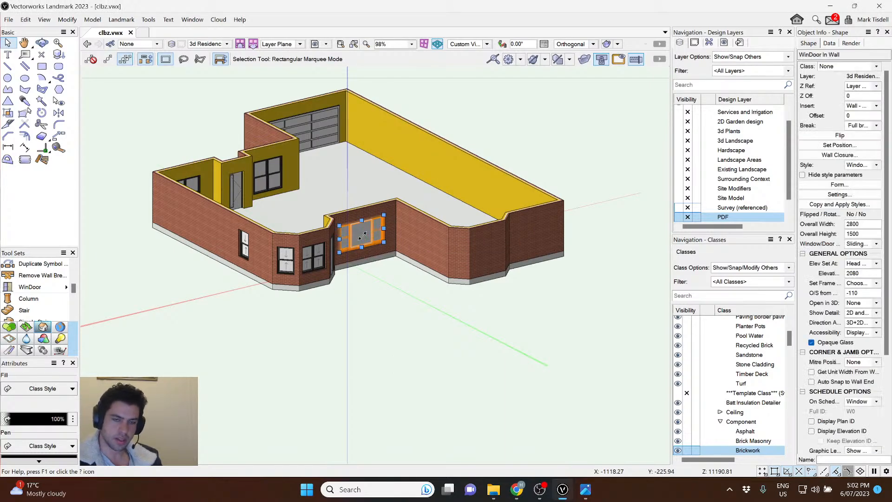
pyautogui.press('Delete')
# Copy the window on the bay's angled face into the recessed rear wall in plan view.
pyautogui.press('KP_0')
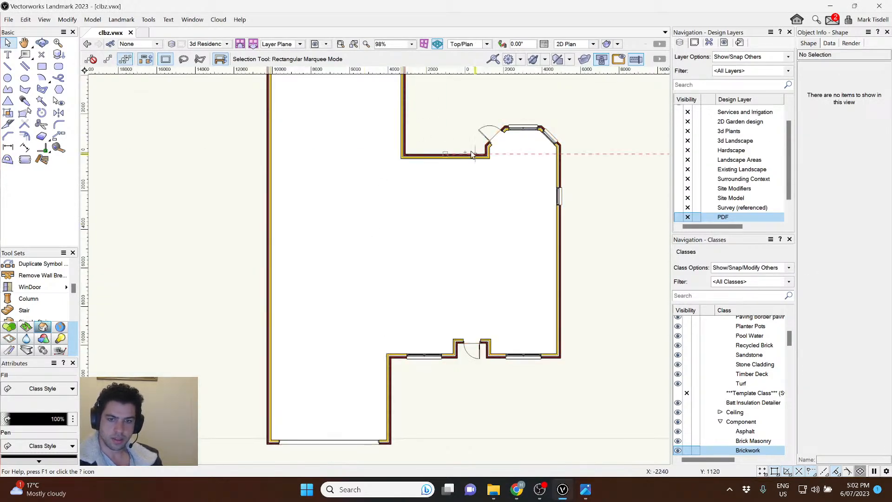
pyautogui.scroll(2, 535, 87)
pyautogui.moveTo(533, 96); pyautogui.dragTo(534, 244, button='middle')
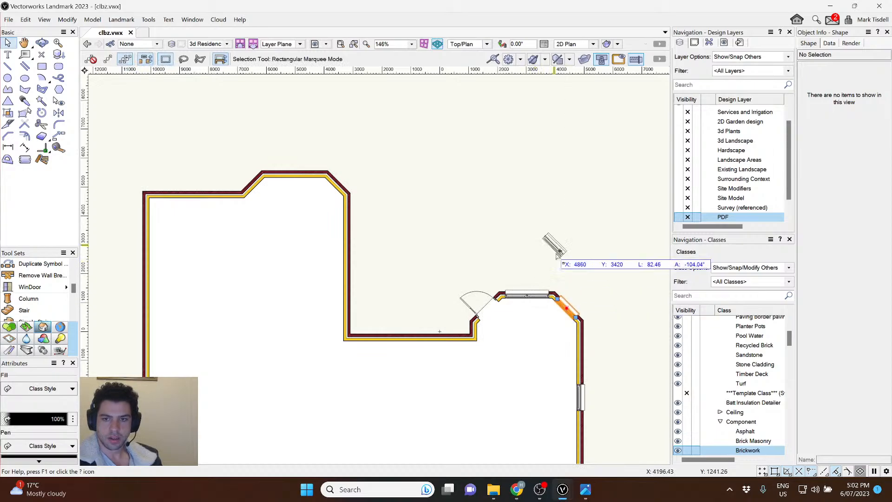
pyautogui.keyDown('ctrl'); pyautogui.moveTo(378, 336); pyautogui.dragTo(378, 338); pyautogui.keyUp('ctrl')
pyautogui.scroll(3, 379, 341)
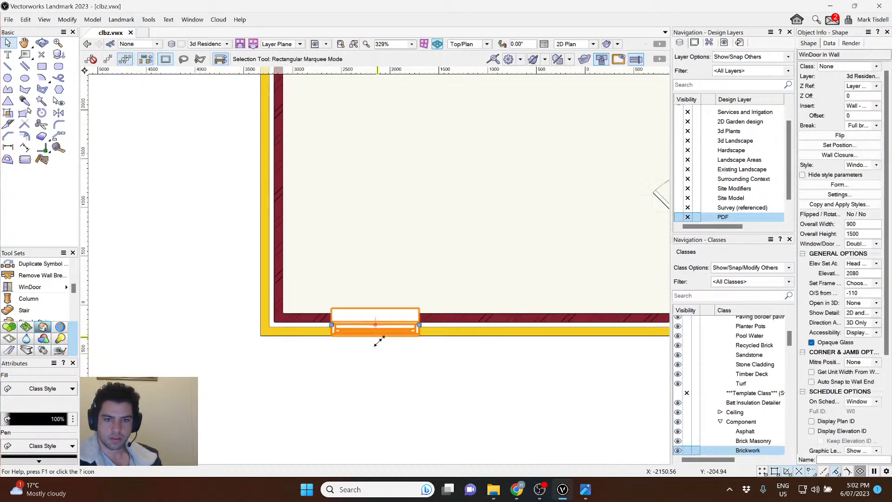
# Set the copied window's overall width to 1200 and its overall height to 1800.
pyautogui.click(865, 224)
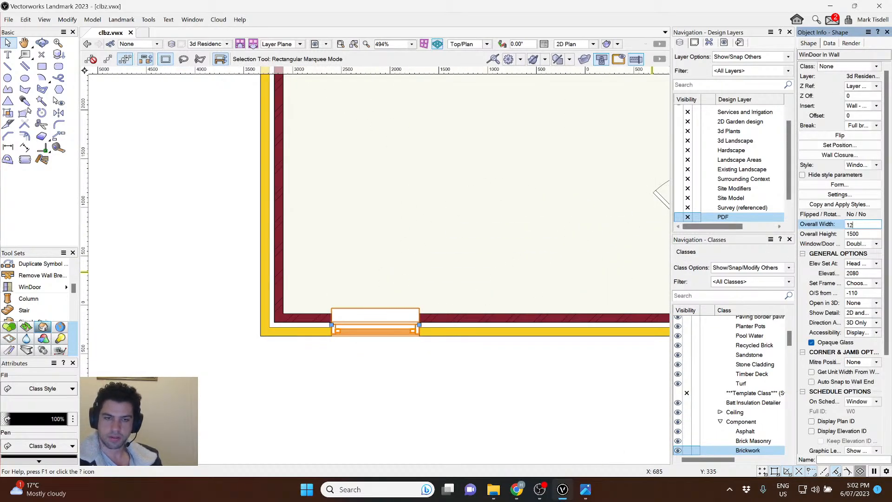
pyautogui.write('1200')
pyautogui.press('Return')
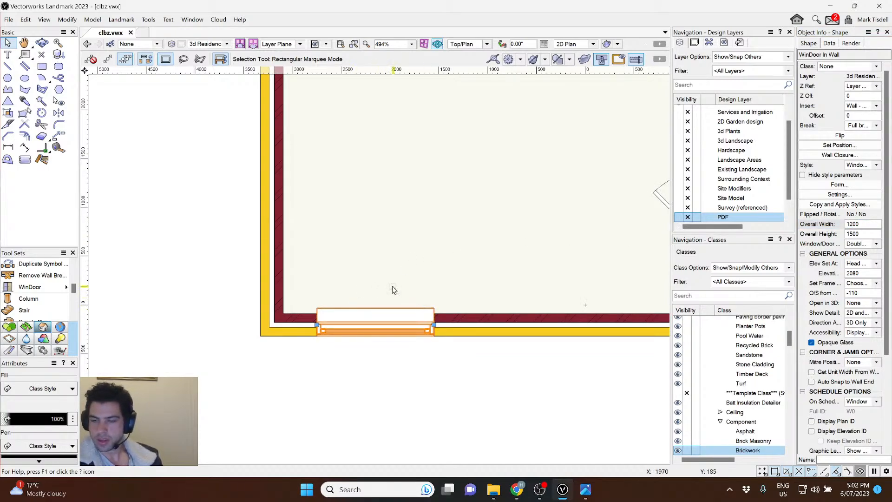
pyautogui.click(863, 235)
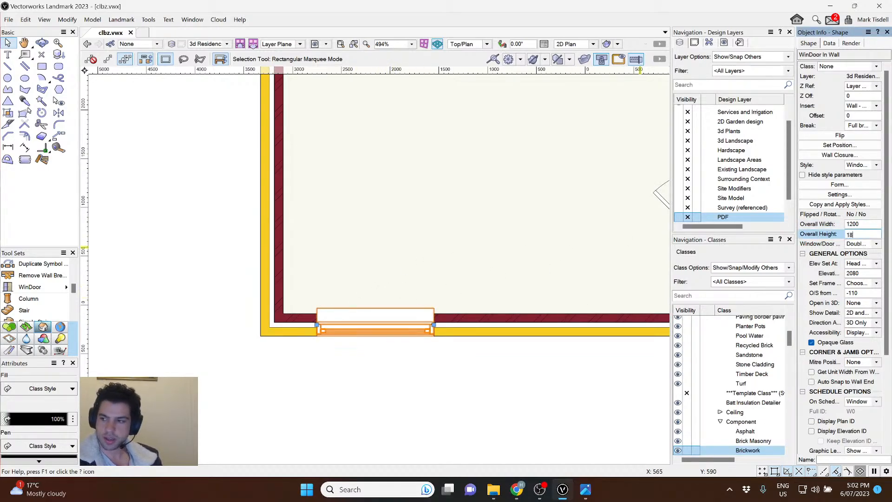
pyautogui.press('Return')
# Duplicate the 1200-wide window along the recessed rear wall to make a row of three.
pyautogui.scroll(-2, 391, 317)
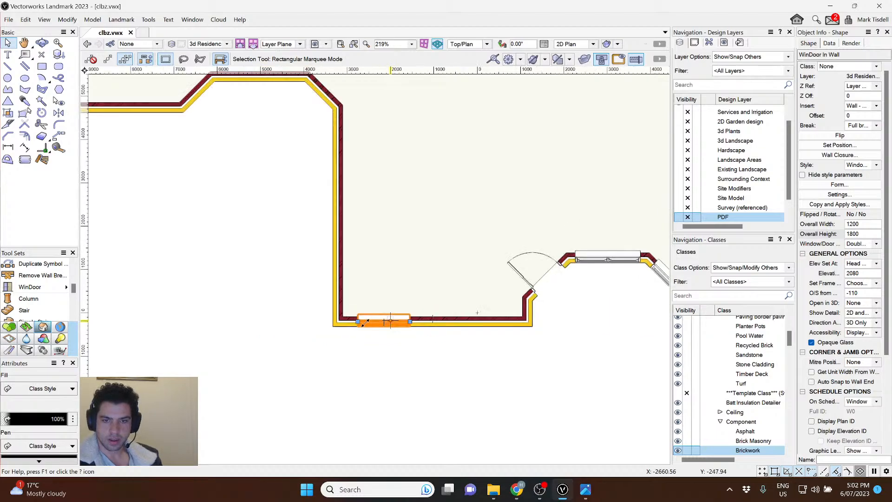
pyautogui.moveTo(382, 322); pyautogui.dragTo(494, 322)
pyautogui.click(394, 297)
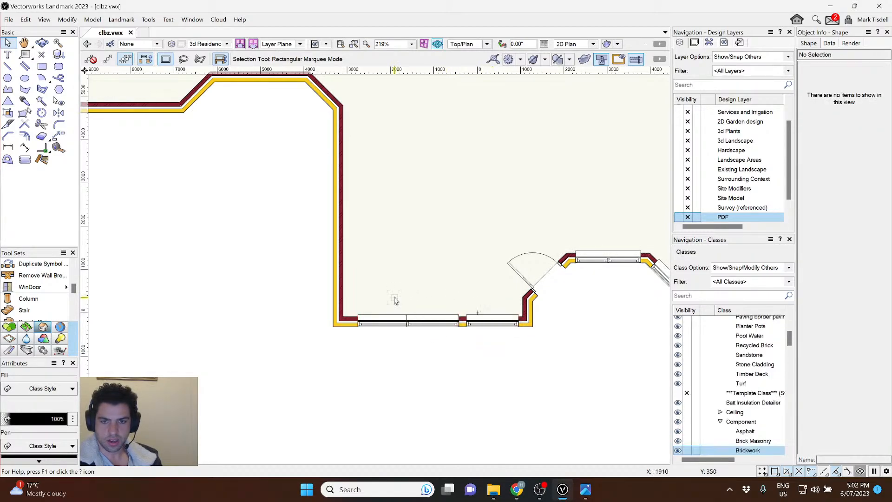
# Move the leftmost of the three windows toward the wall corner to leave a gap beside the middle window.
pyautogui.scroll(1, 395, 312)
pyautogui.moveTo(379, 327); pyautogui.dragTo(364, 327)
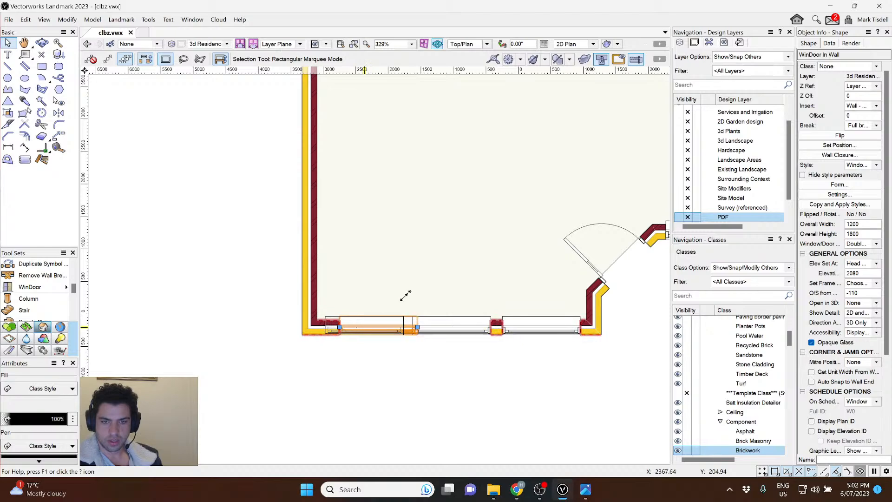
pyautogui.scroll(1, 352, 325)
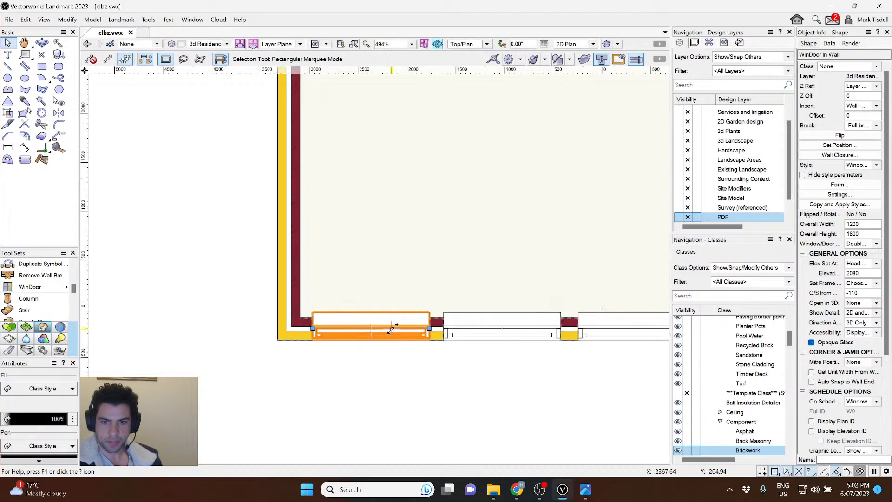
# Move the rightmost window flush against the recess's brick corner beside the bay.
pyautogui.scroll(-1, 393, 321)
pyautogui.moveTo(472, 289); pyautogui.dragTo(431, 289, button='middle')
pyautogui.keyDown('shift'); pyautogui.click(550, 319); pyautogui.keyUp('shift')
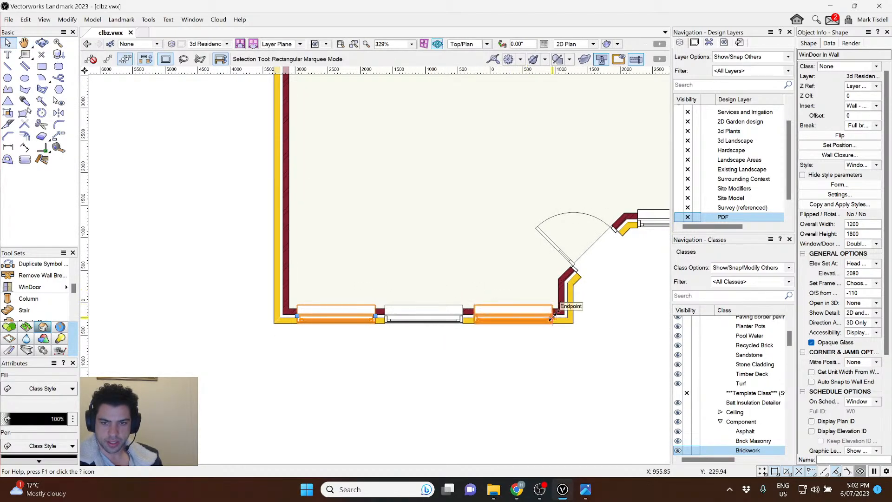
pyautogui.scroll(3, 551, 317)
pyautogui.moveTo(550, 315); pyautogui.dragTo(571, 296)
# Align the leftmost window with the recess's opposite brick corner, and move it 220 toward the middle window.
pyautogui.scroll(-1, 489, 261)
pyautogui.moveTo(272, 265); pyautogui.dragTo(500, 275, button='middle')
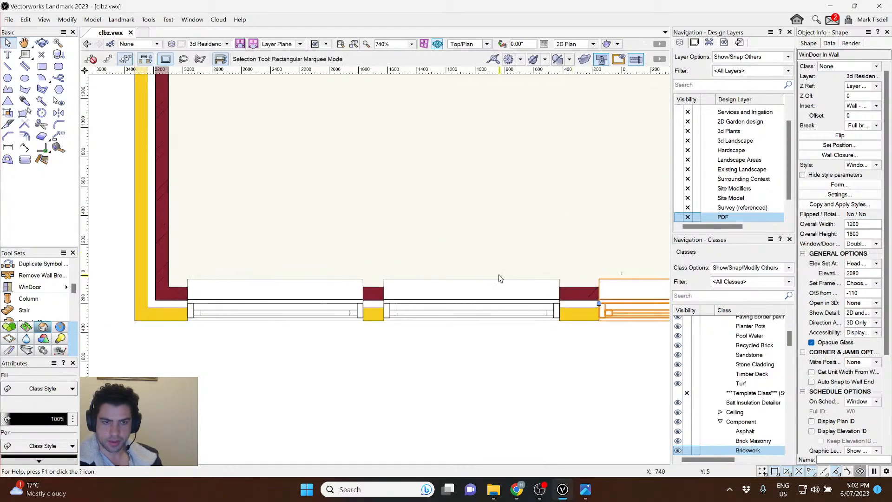
pyautogui.moveTo(187, 301); pyautogui.dragTo(168, 303)
pyautogui.hotkey('ctrl', 'm')
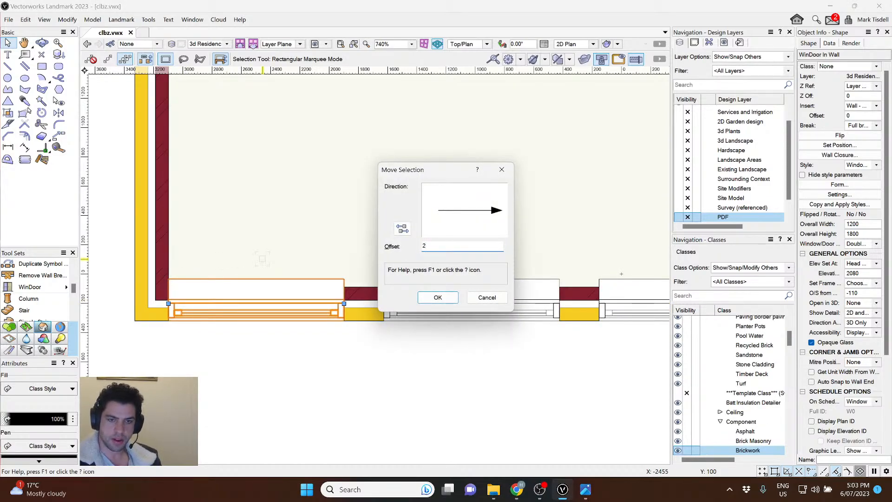
pyautogui.write('220')
pyautogui.press('Return')
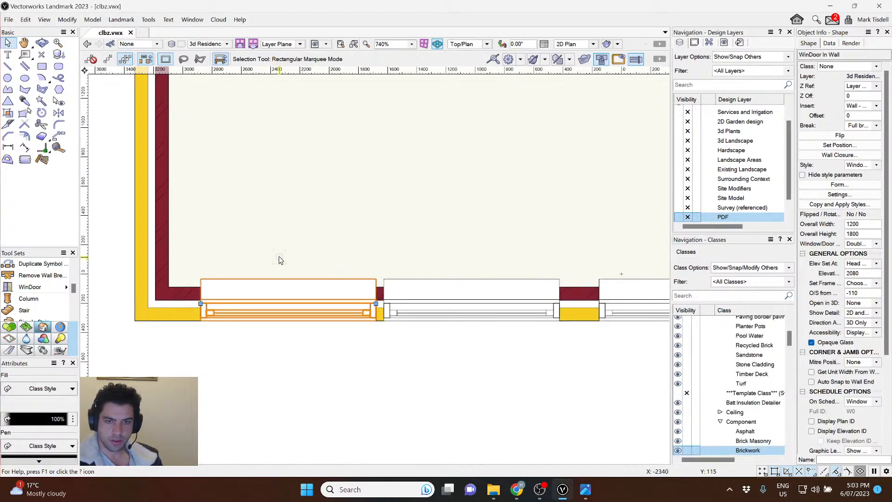
# Move the rightmost window by an offset of 220 in the reversed direction, toward the middle window.
pyautogui.scroll(-2, 279, 260)
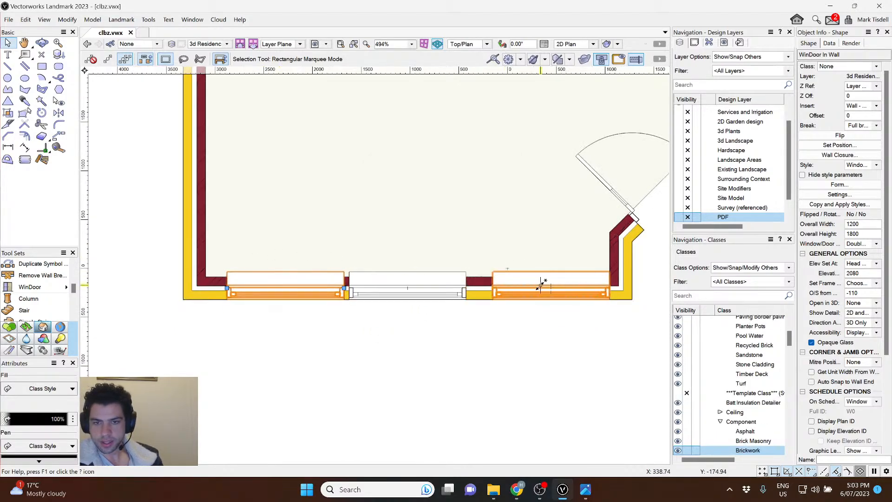
pyautogui.hotkey('ctrl', 'm')
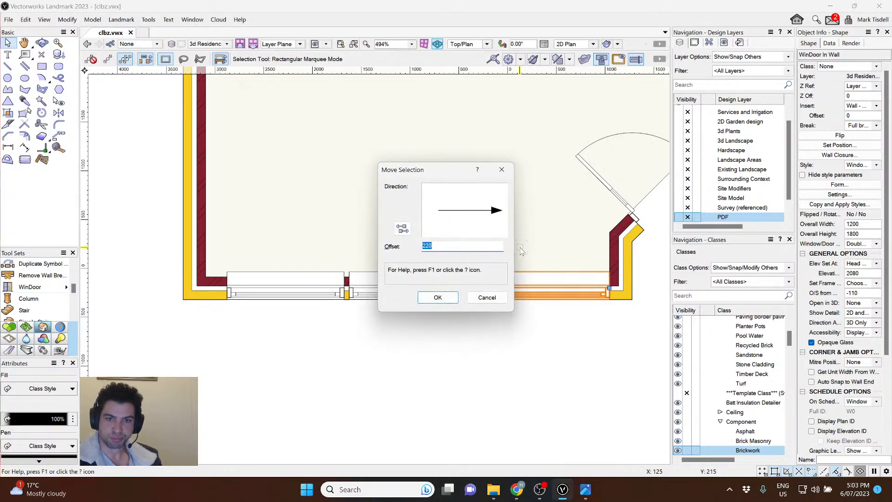
pyautogui.click(403, 228)
pyautogui.press('Return')
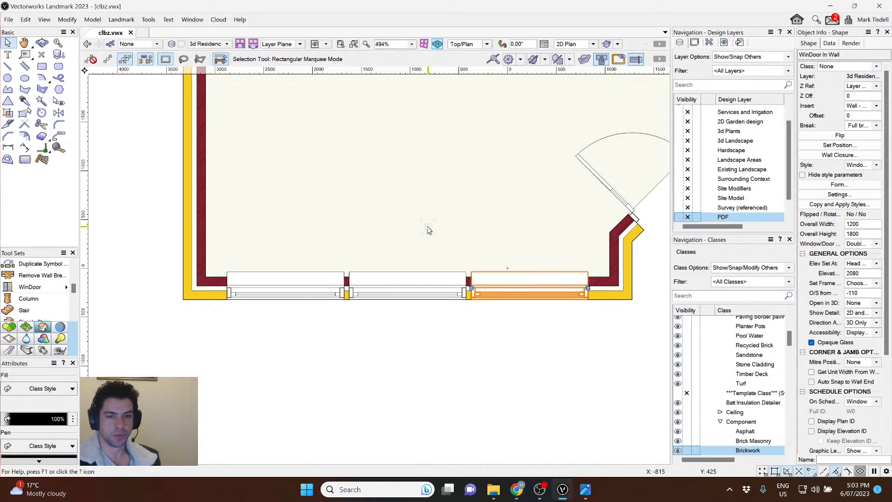
pyautogui.scroll(-2, 429, 233)
pyautogui.click(441, 215)
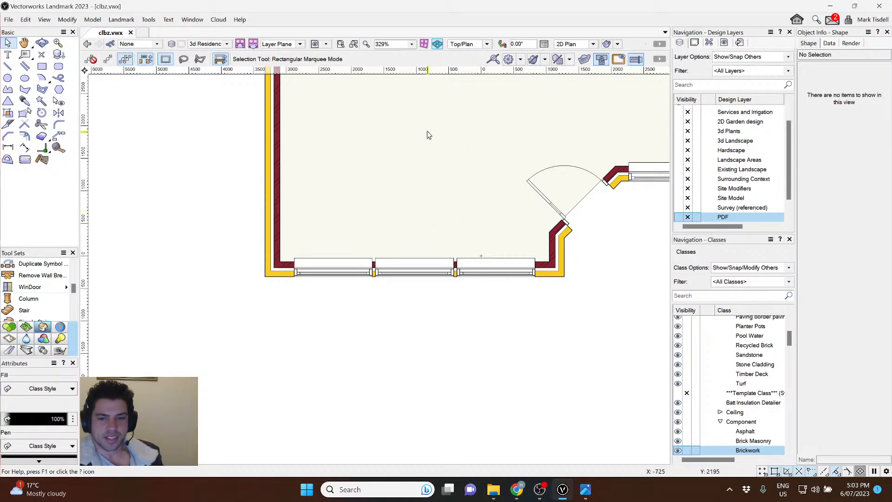
pyautogui.scroll(-2, 429, 134)
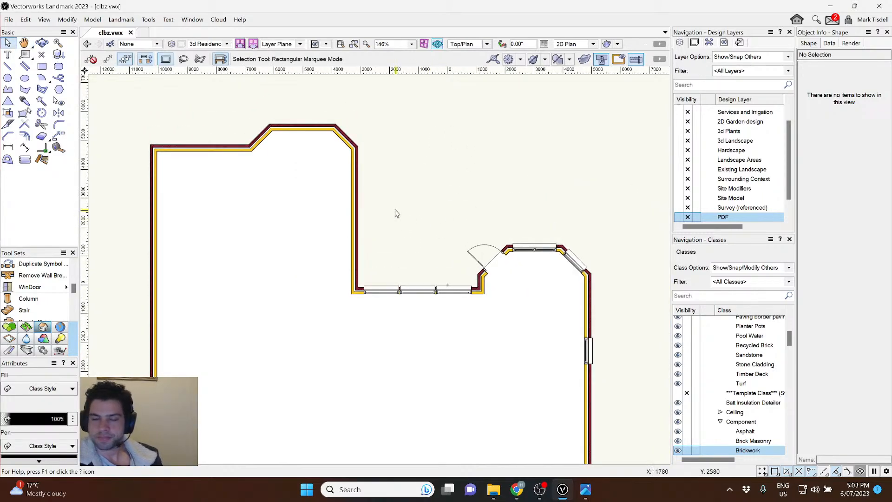
pyautogui.click(30, 286)
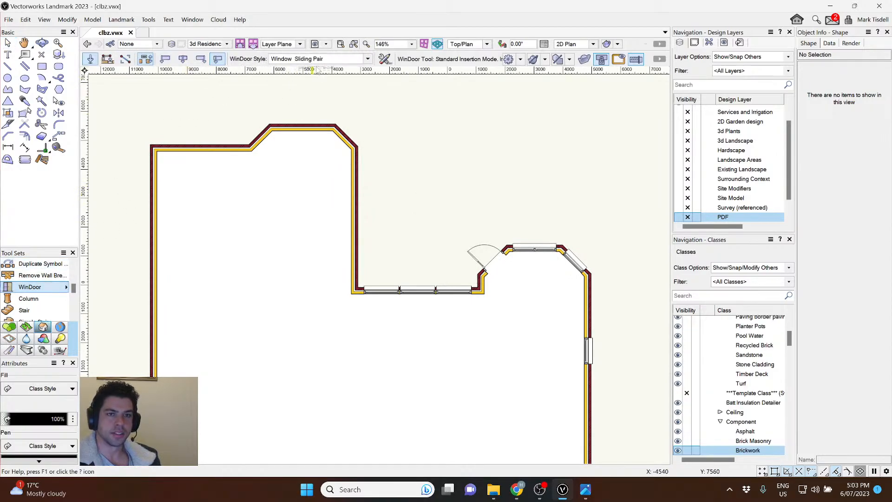
pyautogui.click(368, 59)
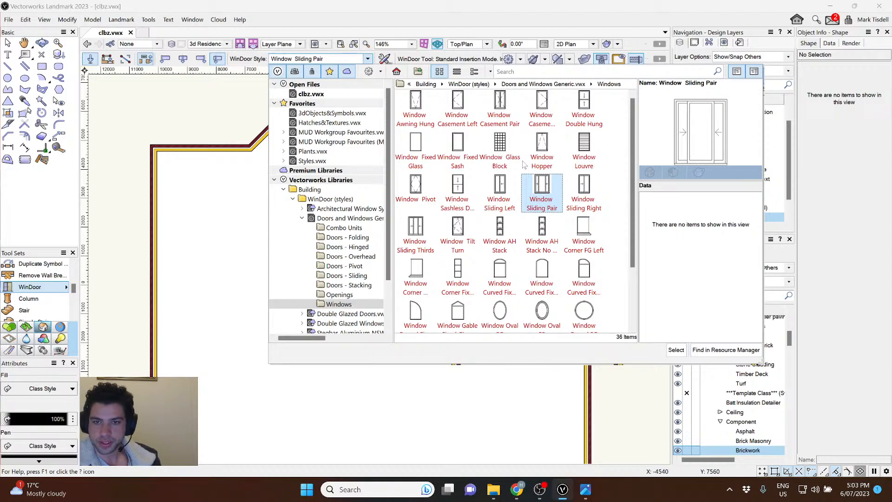
pyautogui.click(584, 106)
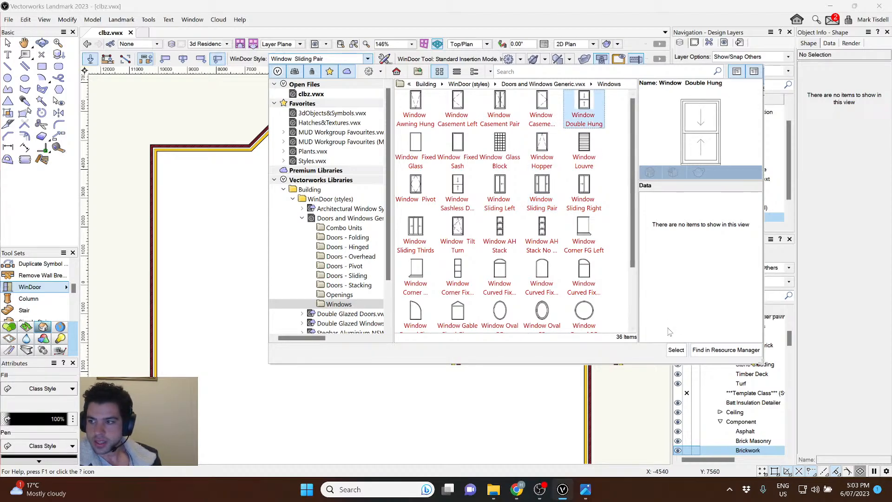
pyautogui.click(676, 350)
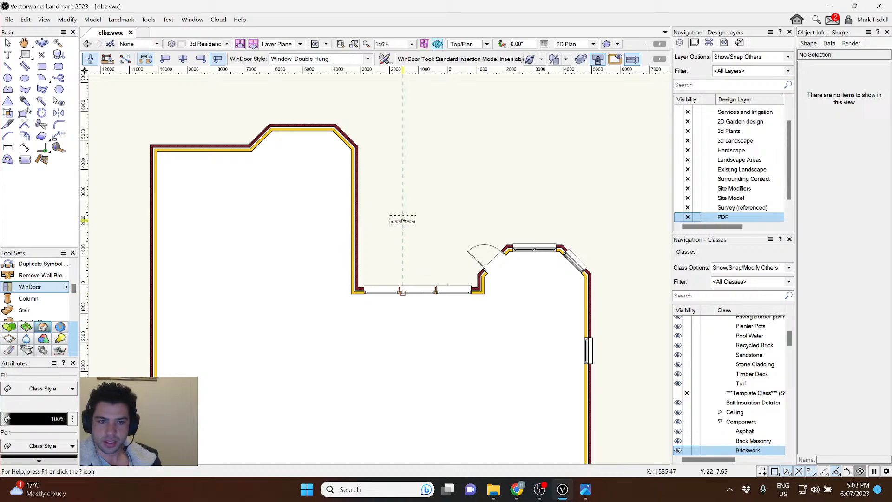
pyautogui.press('x')
# Copy one of the three recessed-wall windows onto the adjoining perpendicular wall and set the copy's overall width to 1800.
pyautogui.click(381, 290)
pyautogui.moveTo(377, 293); pyautogui.dragTo(388, 189)
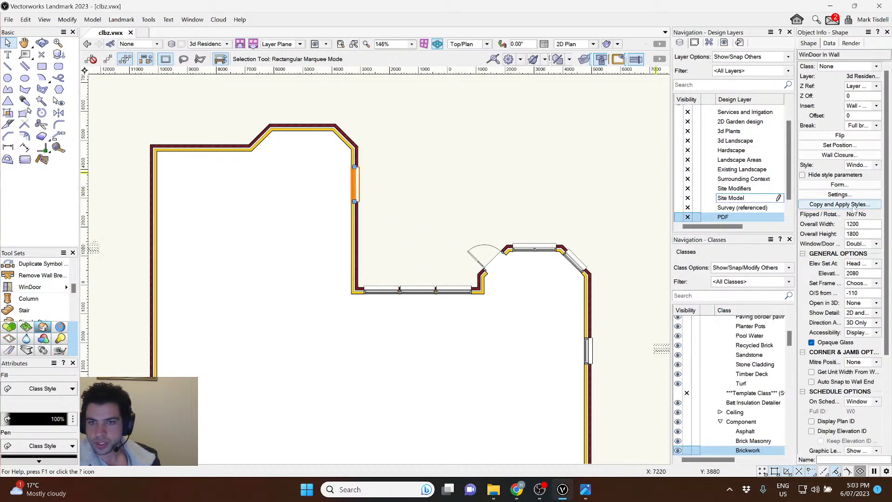
pyautogui.click(865, 225)
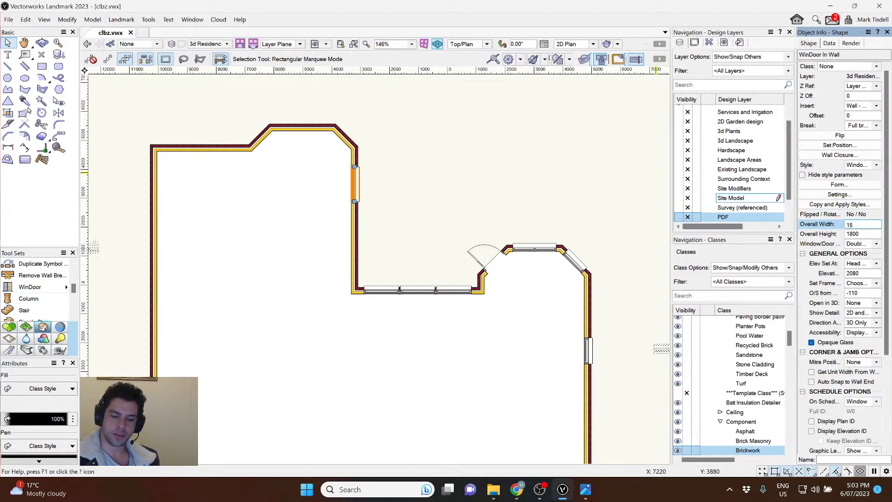
pyautogui.write('1800')
pyautogui.press('Return')
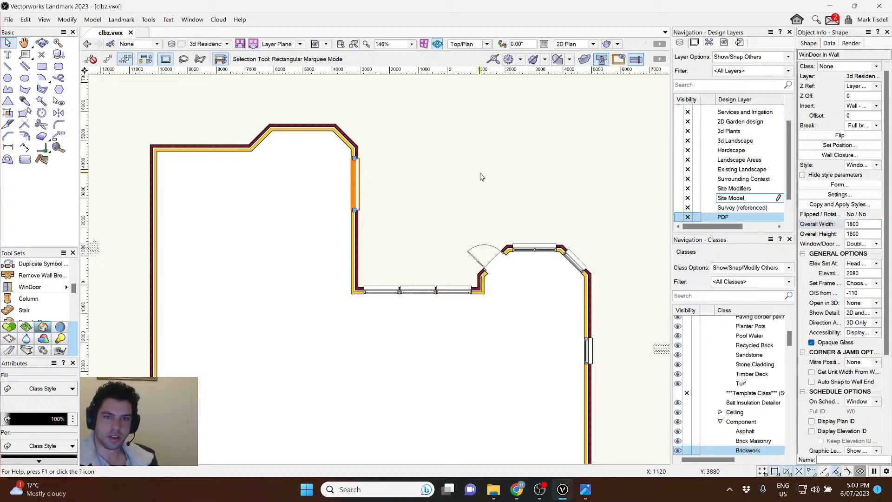
# In plan view, copy the door-side bay's angled window onto the near angled wall of the other bay and set its overall width to 700.
pyautogui.keyDown('ctrl'); pyautogui.moveTo(444, 165); pyautogui.dragTo(294, 93, button='middle'); pyautogui.keyUp('ctrl')
pyautogui.moveTo(411, 135); pyautogui.dragTo(367, 302, button='middle')
pyautogui.moveTo(379, 322)
pyautogui.keyDown('ctrl'); pyautogui.mouseDown(button='middle')
pyautogui.moveTo(466, 297)
pyautogui.moveTo(405, 263)
pyautogui.moveTo(331, 258)
pyautogui.moveTo(274, 299)
pyautogui.moveTo(387, 309)
pyautogui.mouseUp(button='middle'); pyautogui.keyUp('ctrl')
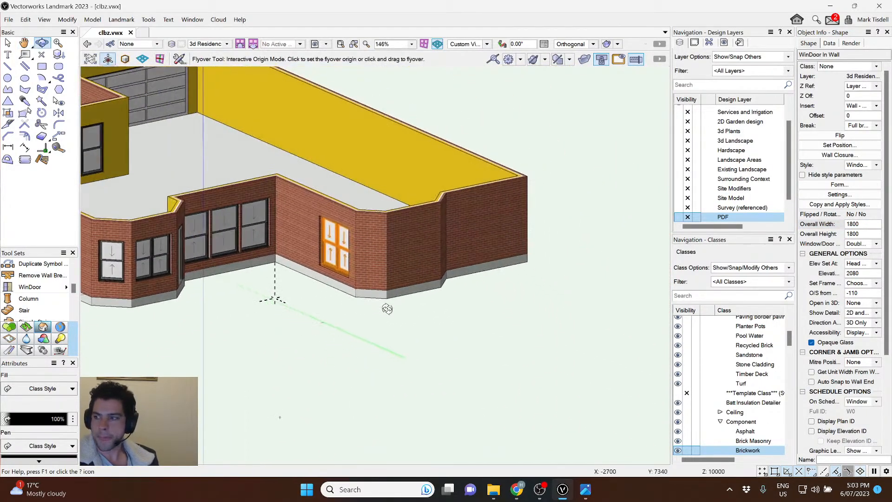
pyautogui.hotkey('ctrl', '5')
pyautogui.click(492, 279)
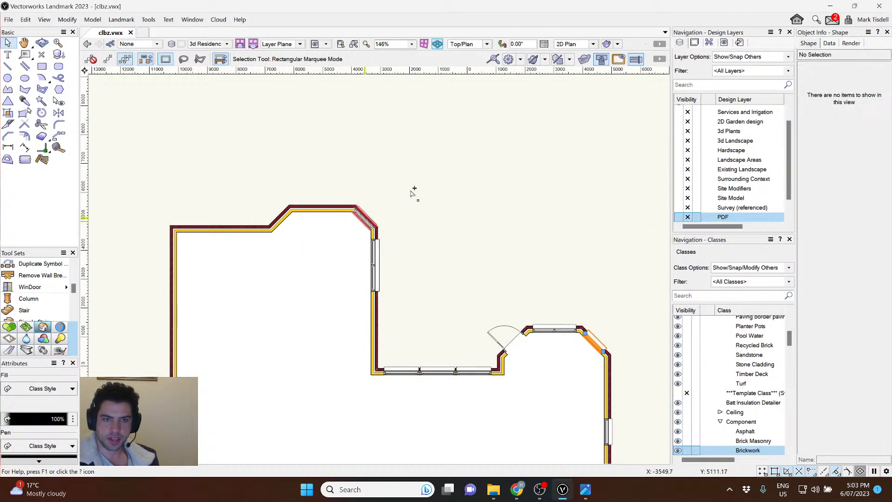
pyautogui.click(365, 218)
pyautogui.scroll(2, 367, 202)
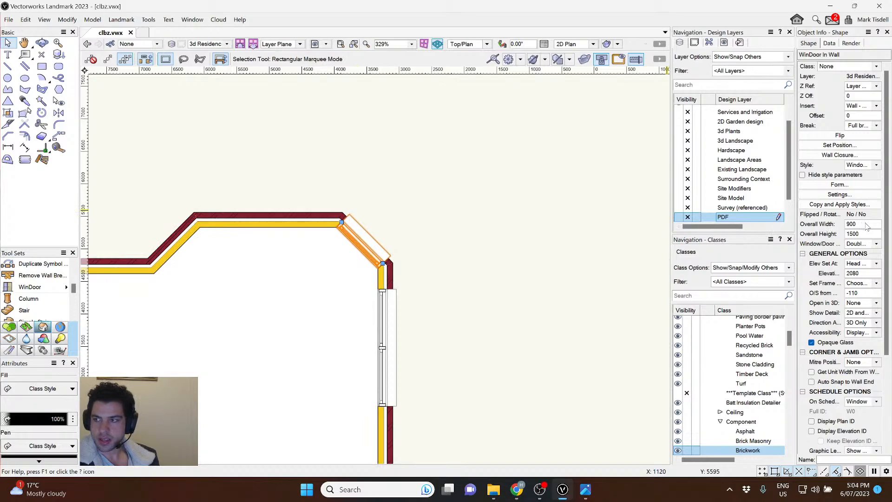
pyautogui.click(865, 225)
pyautogui.write('70')
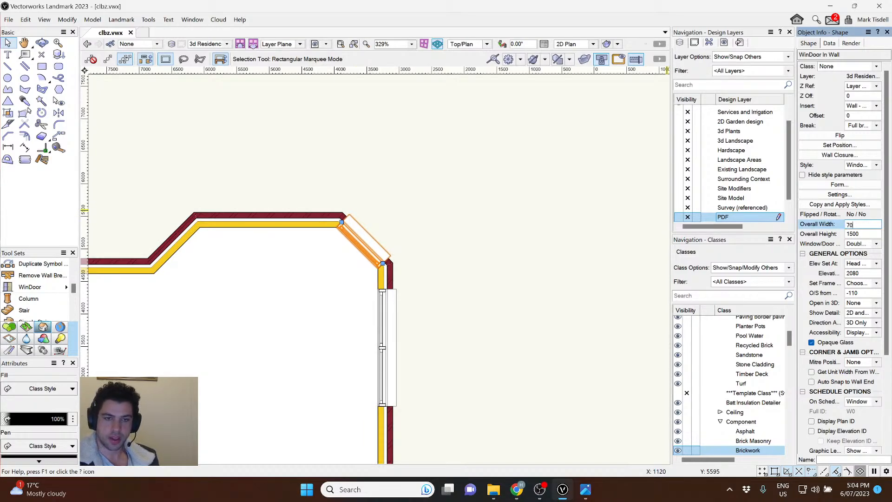
pyautogui.write('0')
pyautogui.press('Return')
pyautogui.click(454, 169)
# Copy the 1800-wide window onto the bay's straight outer wall and the 700-wide window onto the bay's opposite angled wall.
pyautogui.moveTo(392, 202); pyautogui.dragTo(469, 262, button='middle')
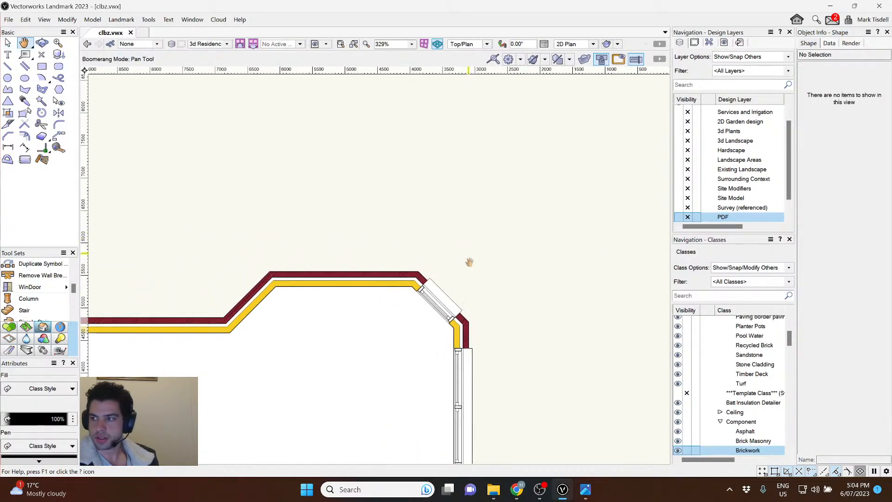
pyautogui.scroll(-2, 460, 283)
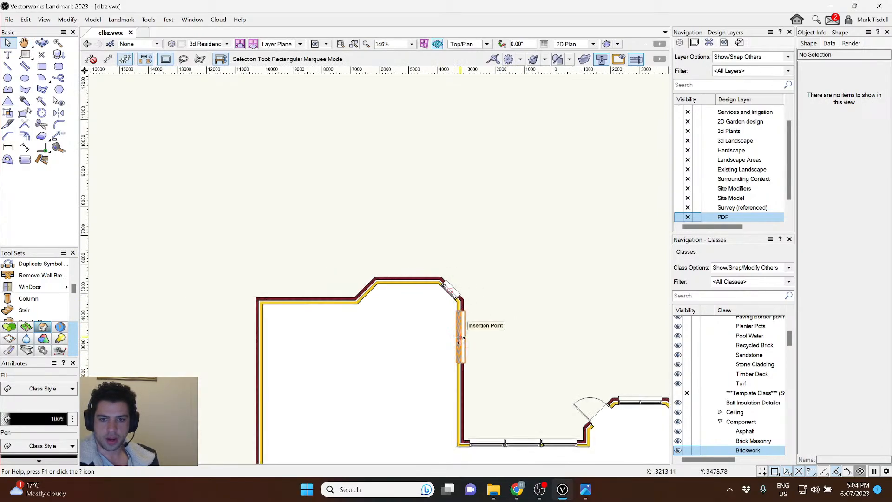
pyautogui.moveTo(459, 339); pyautogui.dragTo(408, 281)
pyautogui.scroll(2, 408, 279)
pyautogui.click(508, 281)
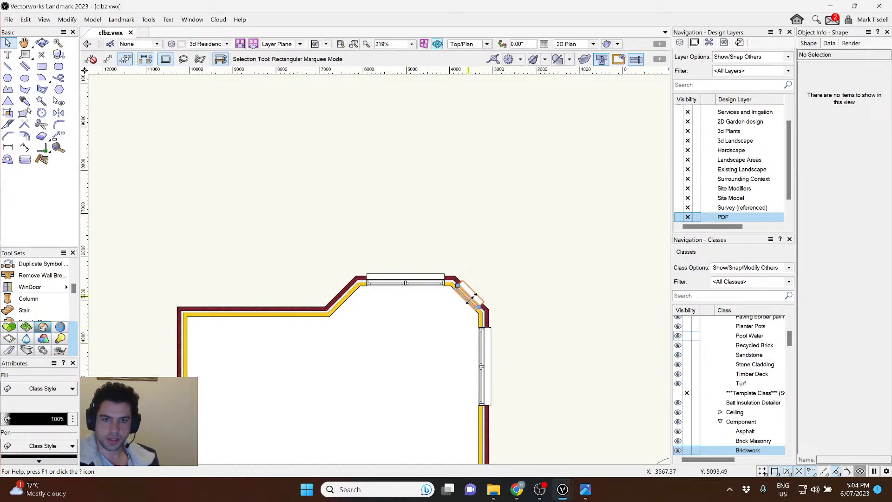
pyautogui.moveTo(468, 296); pyautogui.dragTo(343, 296)
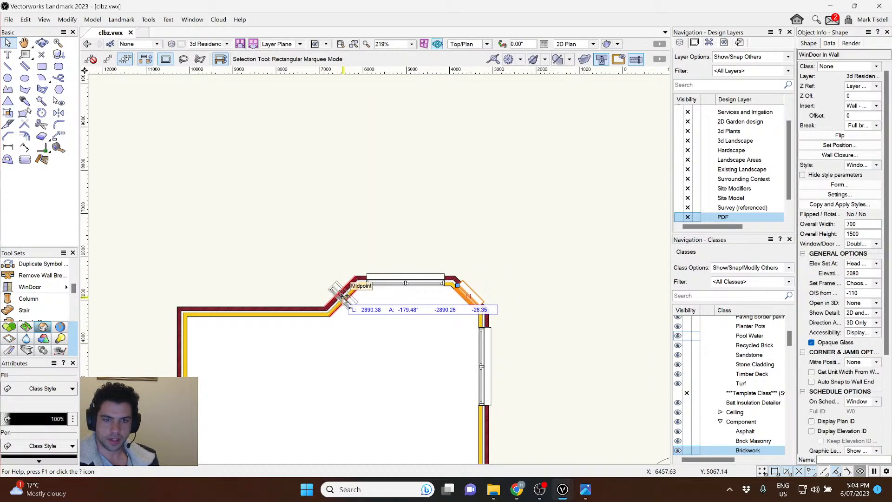
pyautogui.click(381, 233)
# View the house in 3D and switch to the photo viewer to examine the reference photo of the brick side wall.
pyautogui.scroll(-3, 418, 226)
pyautogui.keyDown('ctrl'); pyautogui.moveTo(481, 257); pyautogui.dragTo(586, 299, button='middle'); pyautogui.keyUp('ctrl')
pyautogui.hotkey('alt', 'Tab')
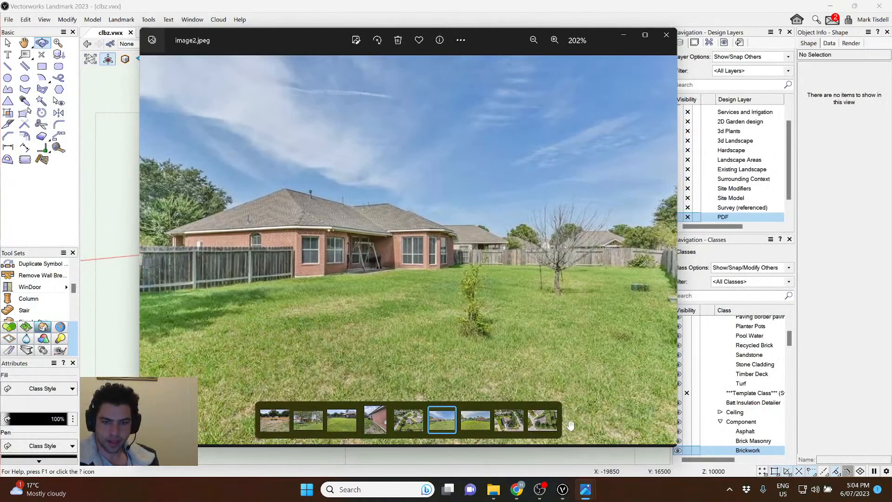
pyautogui.click(375, 419)
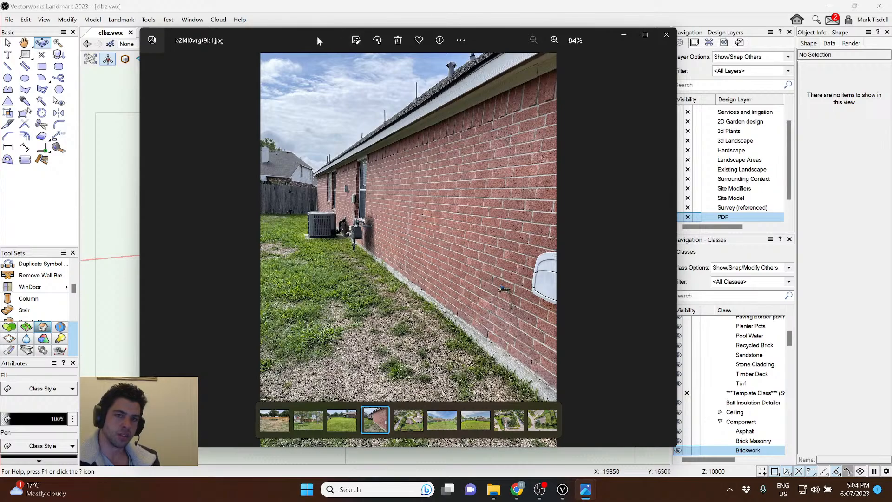
pyautogui.moveTo(317, 36); pyautogui.dragTo(891, 42)
pyautogui.moveTo(560, 172); pyautogui.dragTo(592, 171)
pyautogui.keyDown('ctrl'); pyautogui.moveTo(593, 171); pyautogui.dragTo(557, 173, button='middle'); pyautogui.keyUp('ctrl')
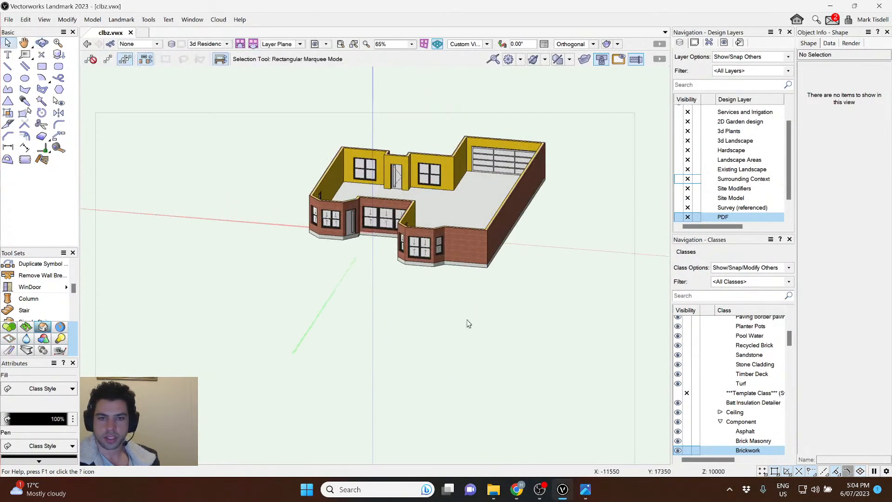
# In plan view, copy the bay's 700-wide angled window onto the long side wall, and place a second copy further down that wall.
pyautogui.click(426, 251)
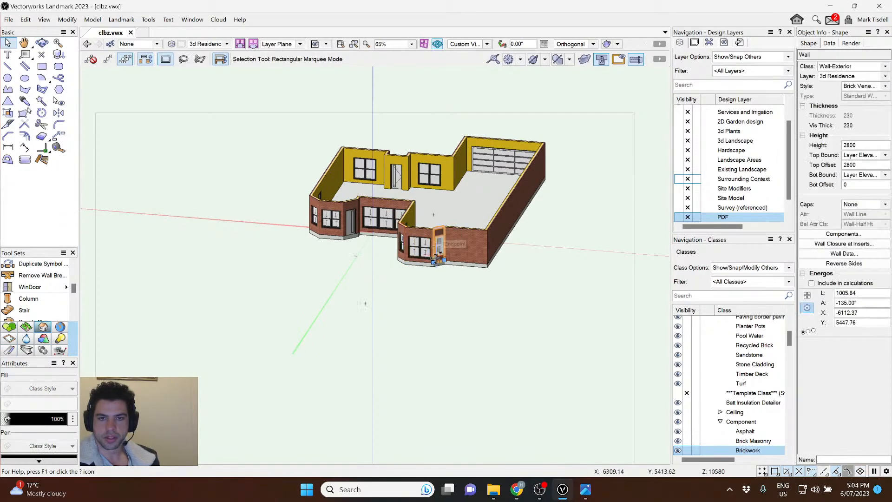
pyautogui.click(439, 252)
pyautogui.scroll(3, 438, 255)
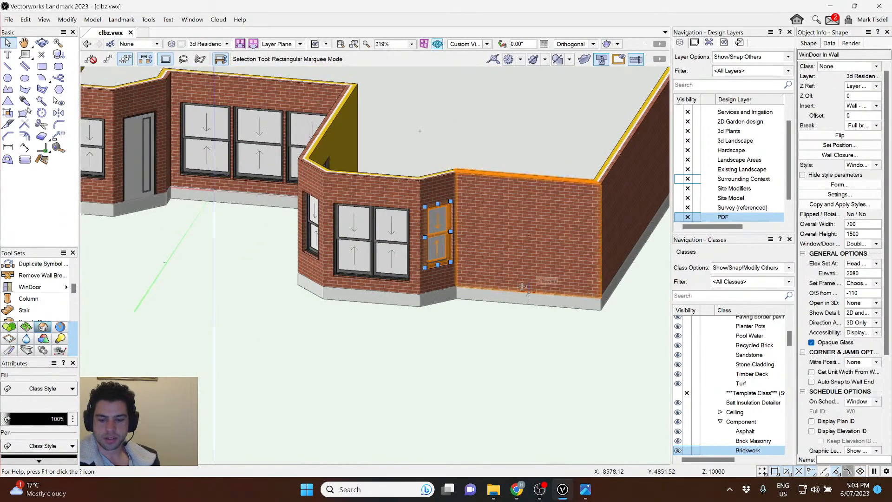
pyautogui.hotkey('ctrl', '5')
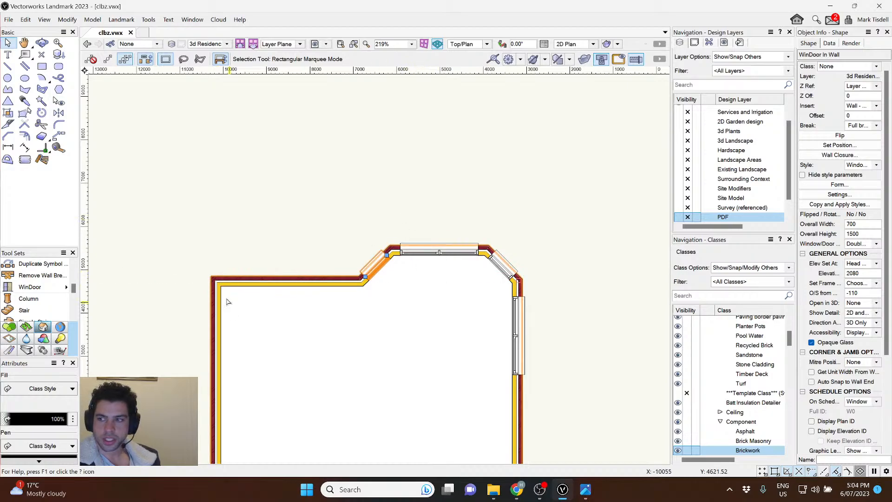
pyautogui.press('h')
pyautogui.moveTo(293, 362); pyautogui.dragTo(464, 260)
pyautogui.press('x')
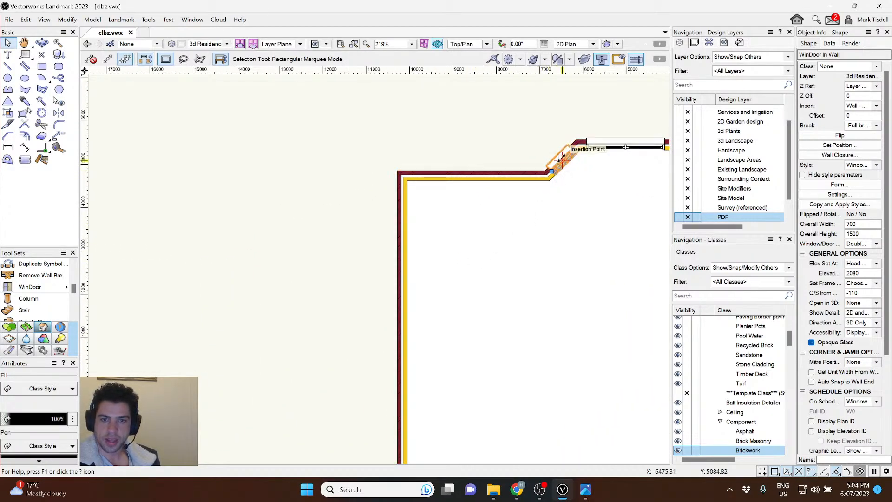
pyautogui.moveTo(404, 287); pyautogui.dragTo(403, 288)
pyautogui.press('h')
pyautogui.moveTo(373, 352); pyautogui.dragTo(408, 216)
pyautogui.keyDown('ctrl'); pyautogui.moveTo(444, 169); pyautogui.dragTo(446, 236); pyautogui.keyUp('ctrl')
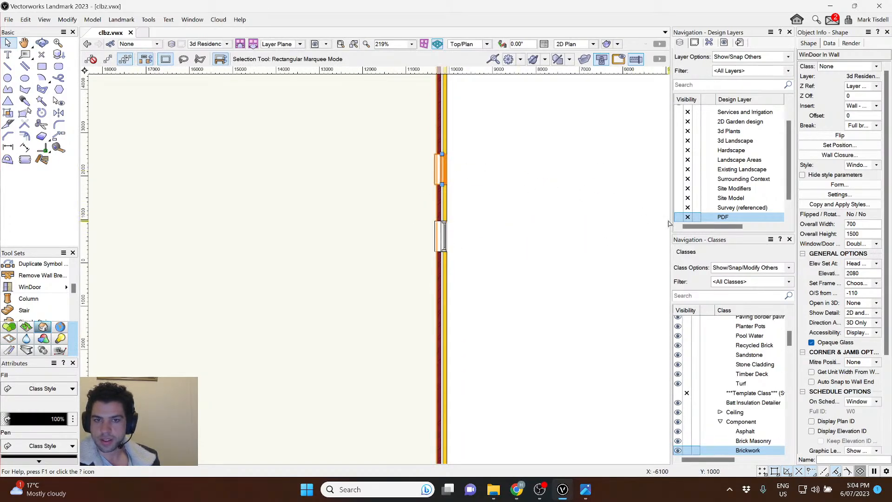
# Set the overall width of the upper window on the long side wall to 1200.
pyautogui.moveTo(868, 225); pyautogui.dragTo(773, 232)
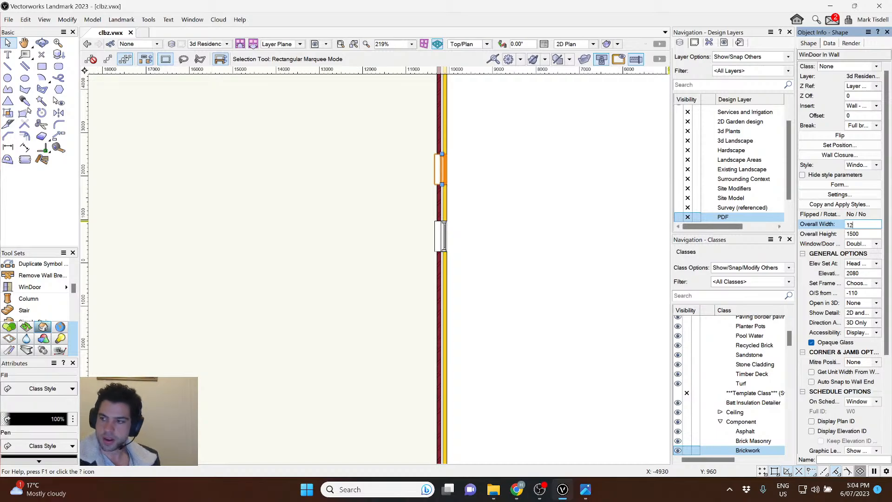
pyautogui.write('1200')
pyautogui.press('Return')
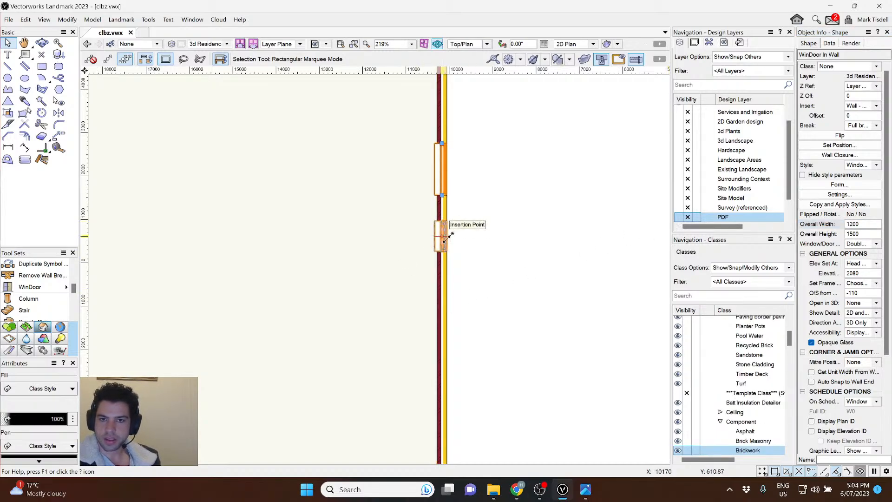
# Move the lower side-wall window further down the wall and set its overall width to 900.
pyautogui.click(440, 237)
pyautogui.scroll(-5, 438, 239)
pyautogui.scroll(5, 436, 238)
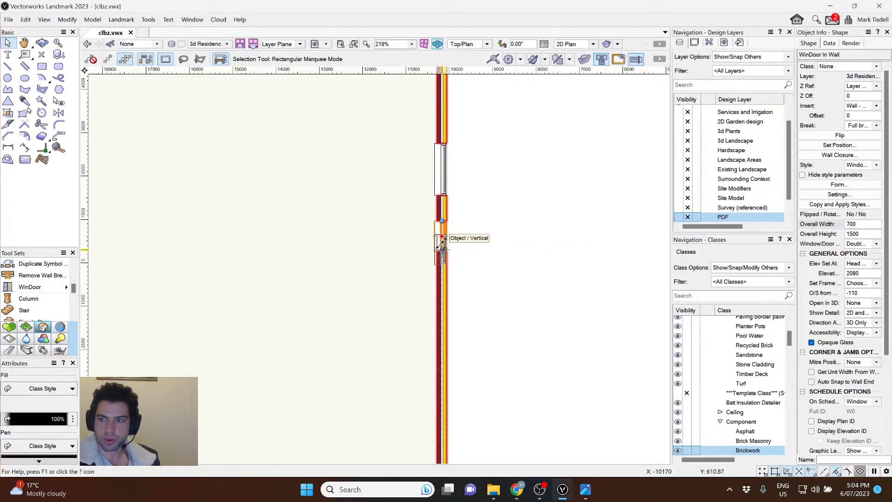
pyautogui.moveTo(434, 238); pyautogui.dragTo(435, 263)
pyautogui.click(861, 227)
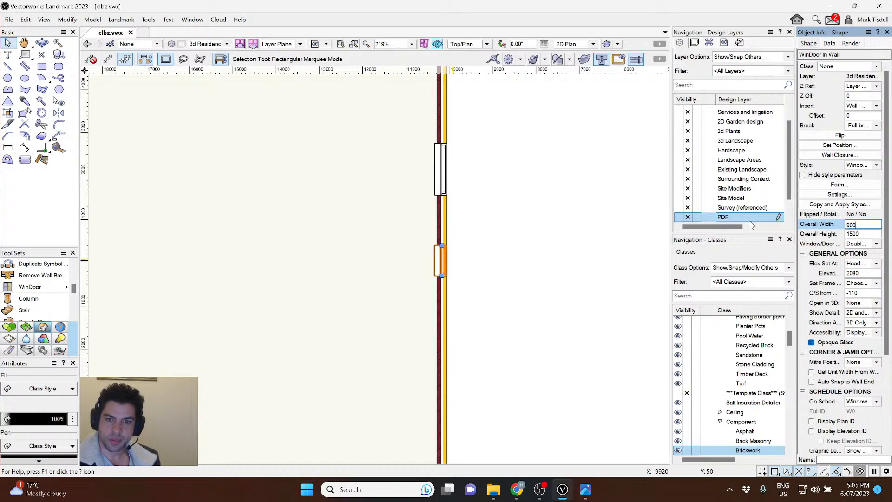
pyautogui.press('Return')
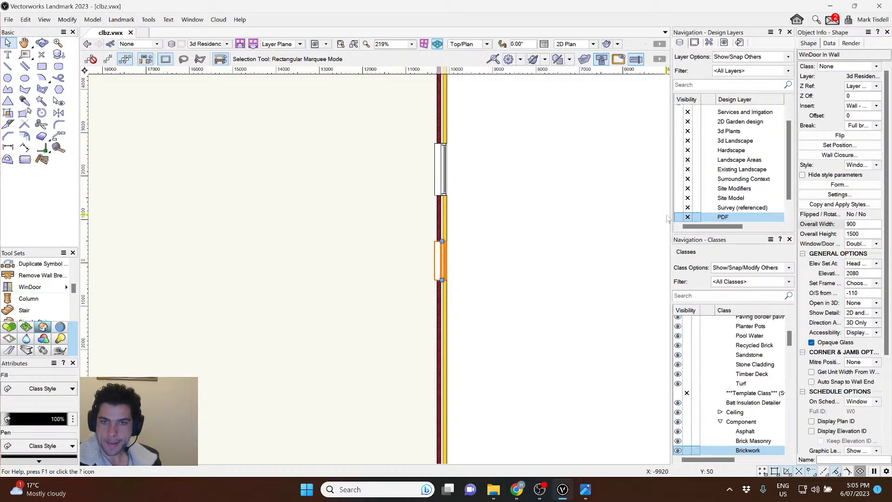
# Set the overall width of the lower window on the long side wall to 1200.
pyautogui.click(442, 170)
pyautogui.click(442, 250)
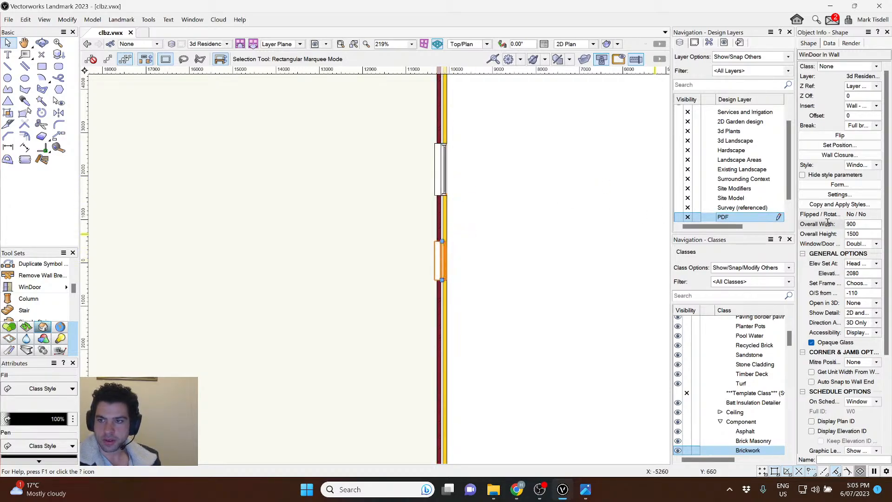
pyautogui.doubleClick(868, 225)
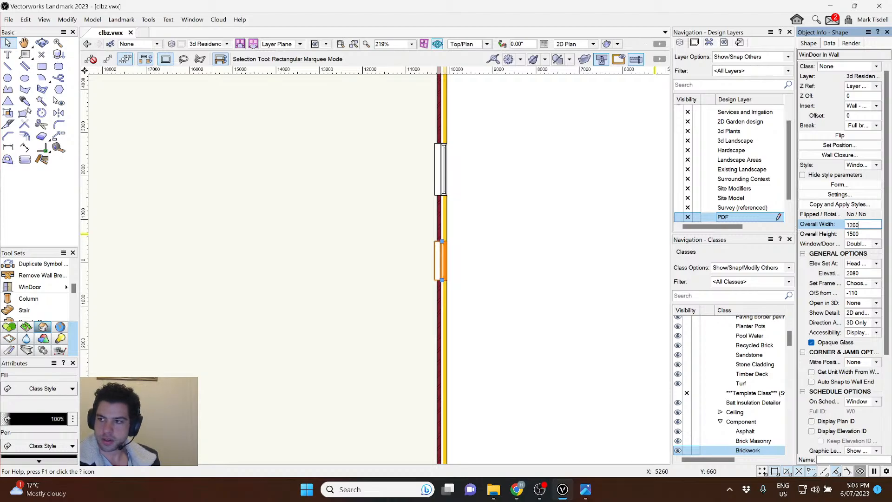
pyautogui.write('1200')
pyautogui.press('Return')
# Set the overall height of the upper window on the long side wall to 1200.
pyautogui.click(441, 170)
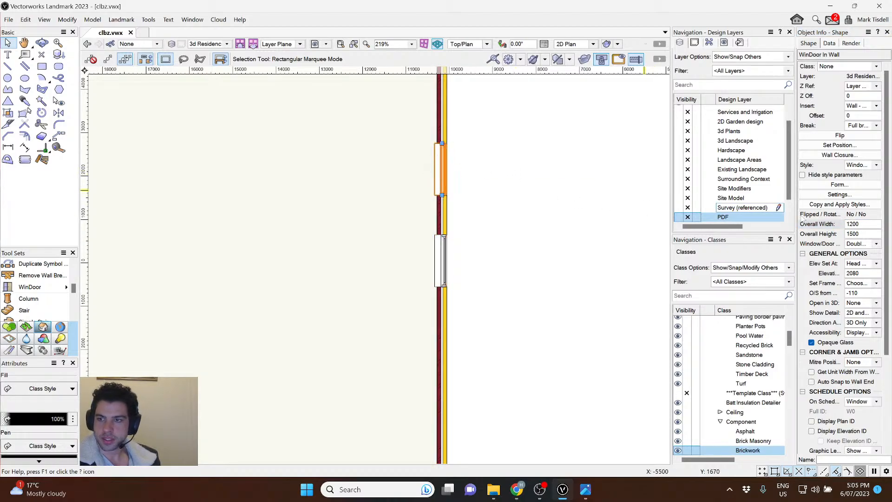
pyautogui.doubleClick(872, 234)
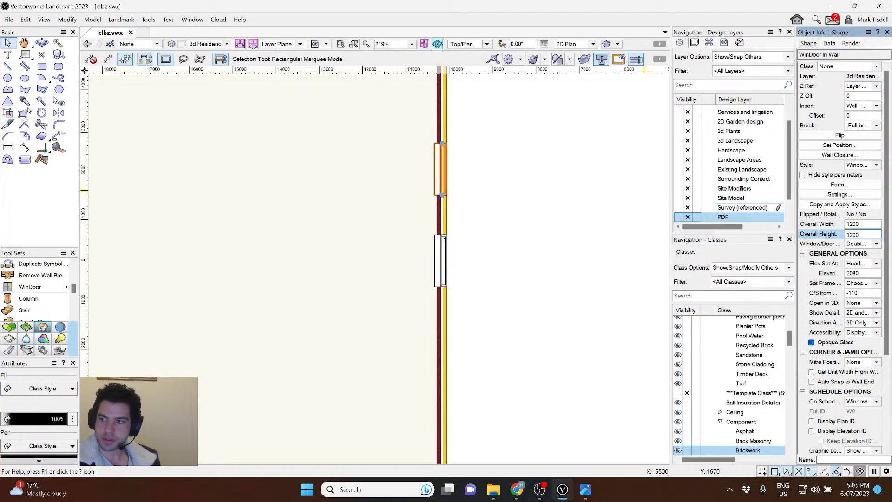
pyautogui.press('Return')
pyautogui.click(370, 229)
# Copy the lower side-wall window to a third position further down the long side wall.
pyautogui.scroll(-1, 396, 267)
pyautogui.moveTo(395, 315); pyautogui.dragTo(430, 207, button='middle')
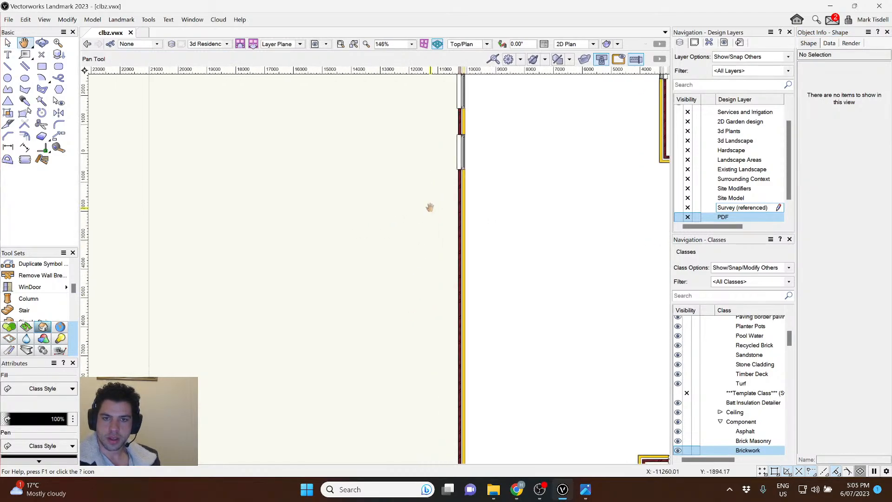
pyautogui.moveTo(462, 149); pyautogui.dragTo(467, 254)
pyautogui.scroll(-4, 361, 249)
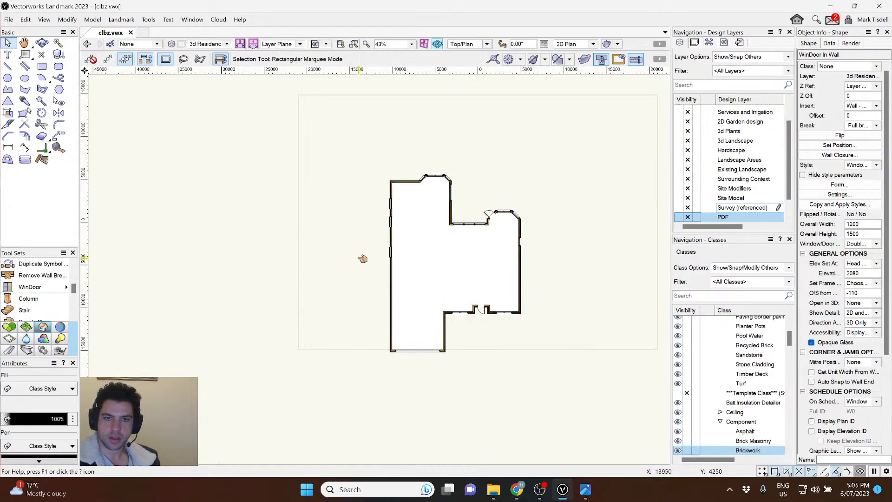
# Review the house walls in 3D, make Building Roofs the active design layer and return to the Top/Plan view.
pyautogui.click(362, 258)
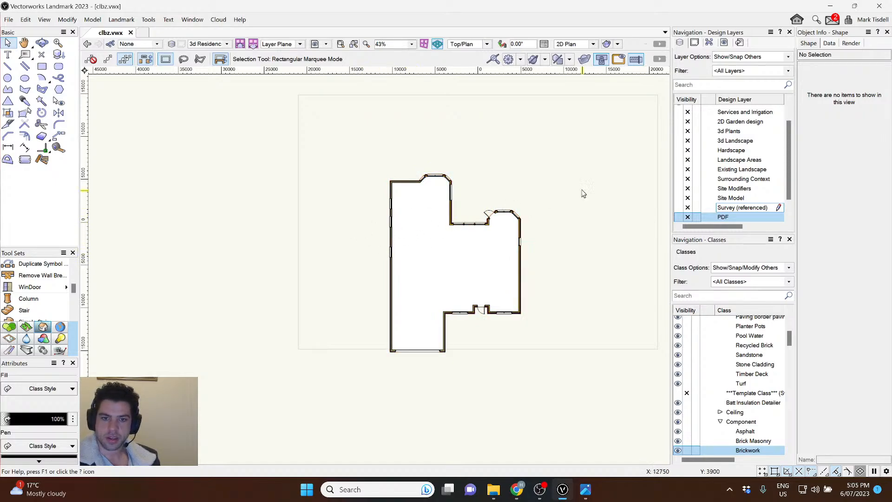
pyautogui.keyDown('shift'); pyautogui.moveTo(579, 280); pyautogui.dragTo(516, 232, button='middle'); pyautogui.keyUp('shift')
pyautogui.moveTo(516, 232); pyautogui.dragTo(552, 236)
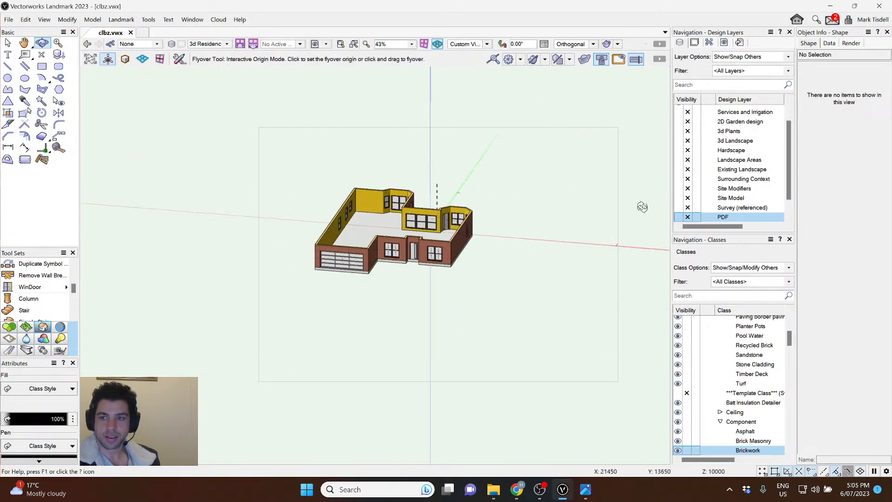
pyautogui.scroll(2, 716, 201)
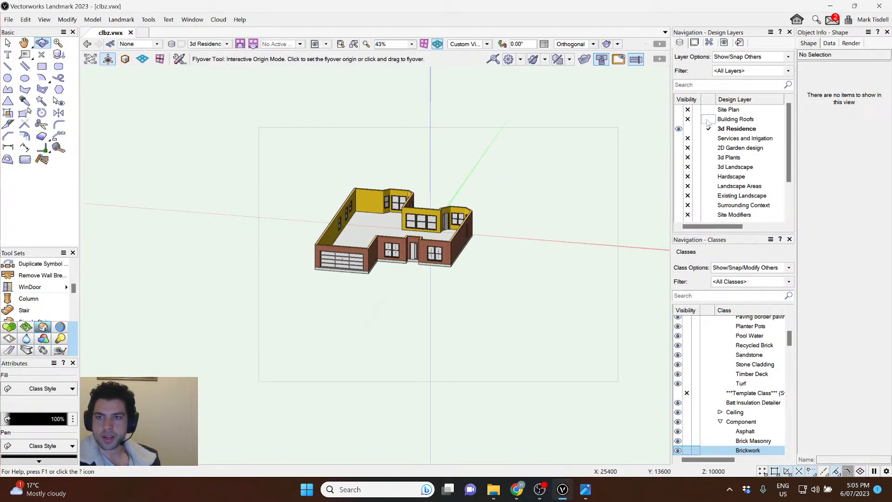
pyautogui.click(708, 120)
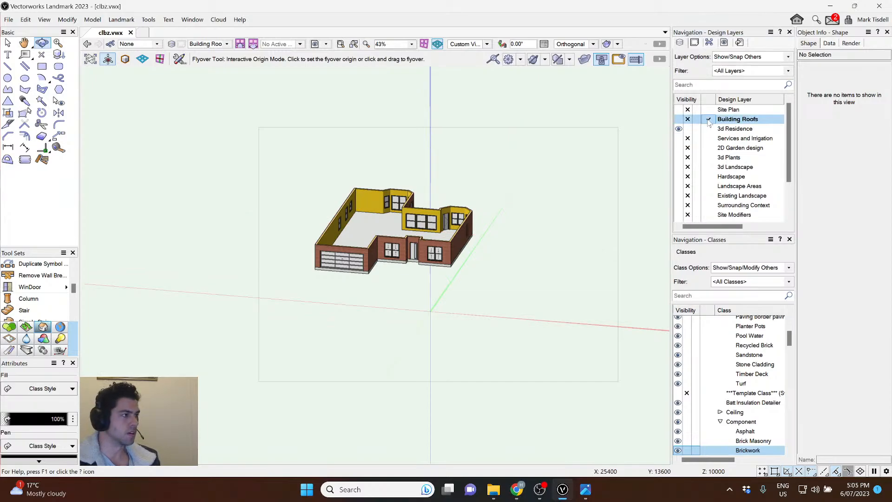
pyautogui.press('x')
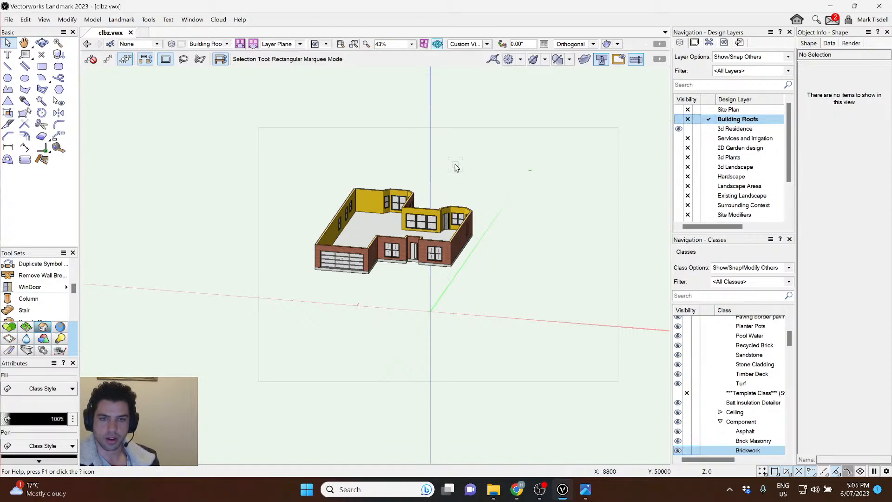
pyautogui.press('F5')
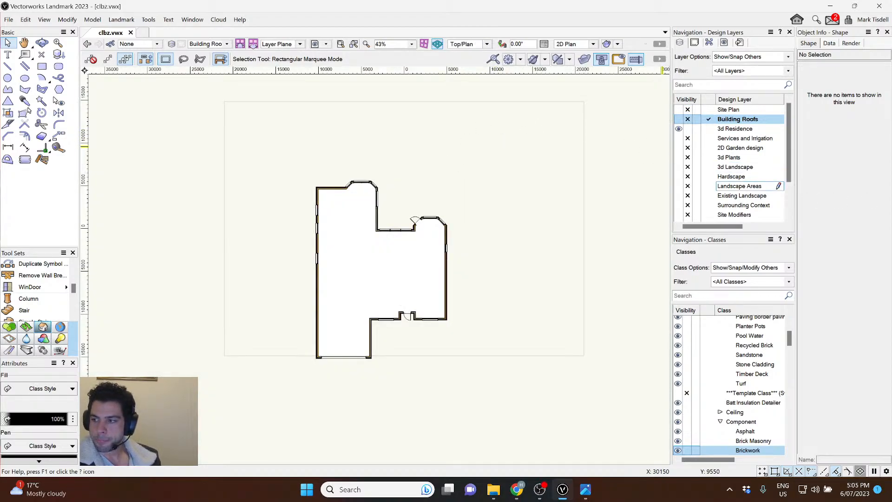
# Switch to the photo viewer and examine the roof's shape in the aerial photo image5.jpeg.
pyautogui.hotkey('alt', 'Tab')
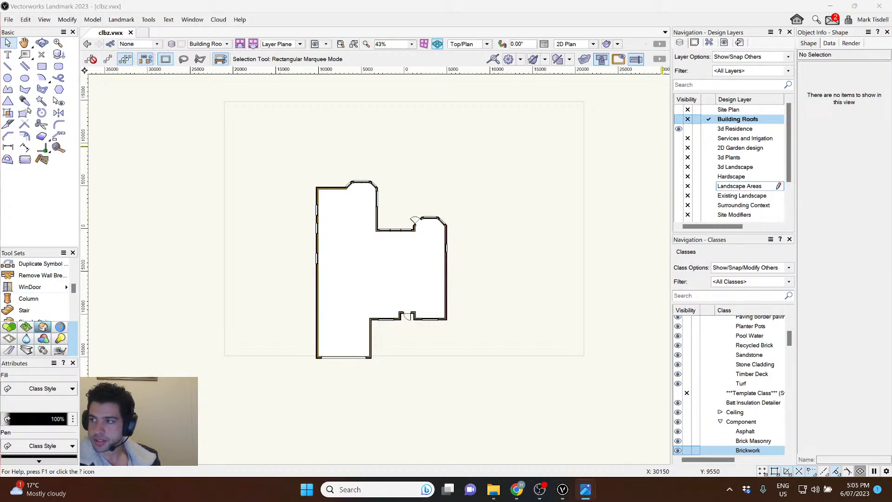
pyautogui.moveTo(891, 111); pyautogui.dragTo(474, 55)
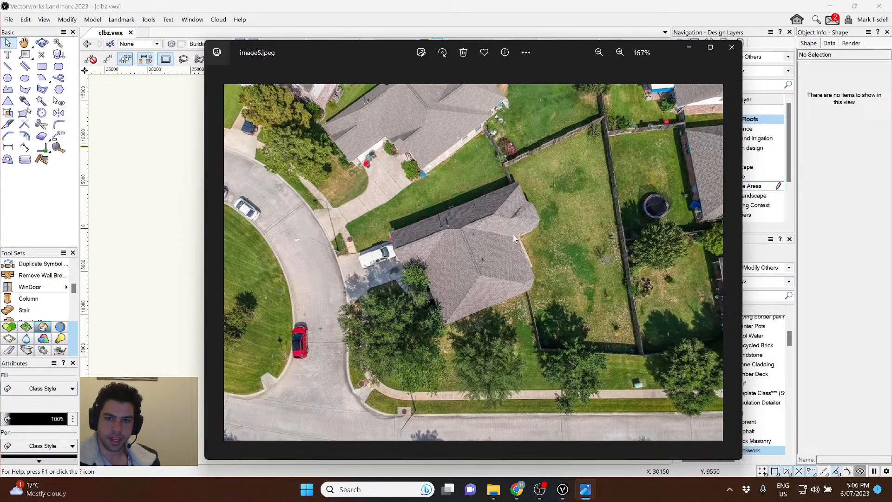
pyautogui.moveTo(380, 52)
pyautogui.mouseDown()
pyautogui.moveTo(673, 219)
pyautogui.moveTo(889, 140)
pyautogui.moveTo(891, 130)
pyautogui.mouseUp()
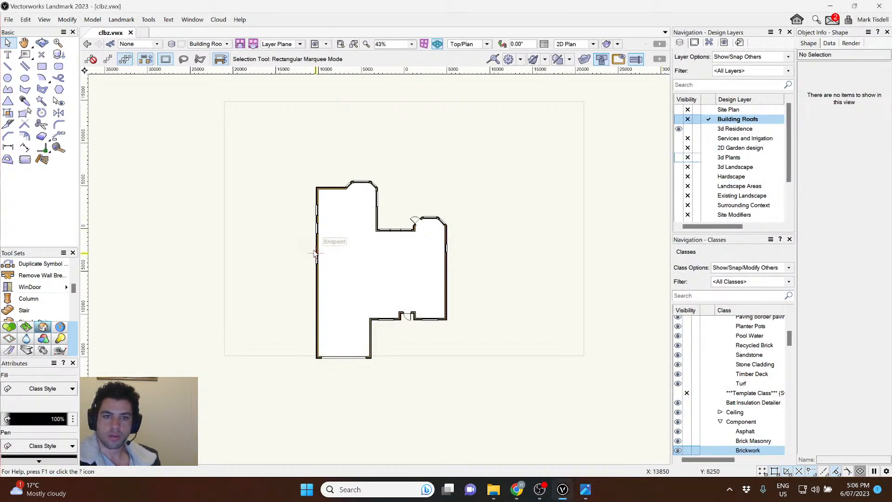
# Start a polyline roof outline at the garage's outer corner, tracing the front walls and running straight across the entry recess to the far front corner.
pyautogui.scroll(2, 327, 274)
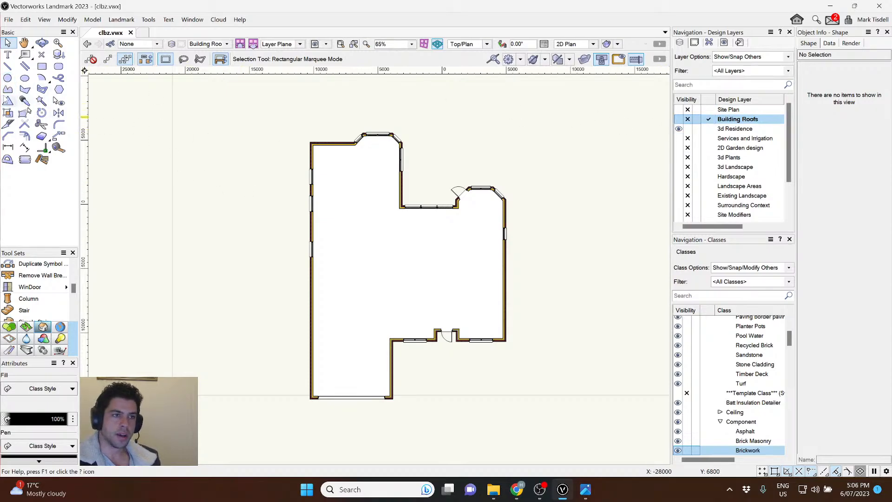
pyautogui.click(7, 89)
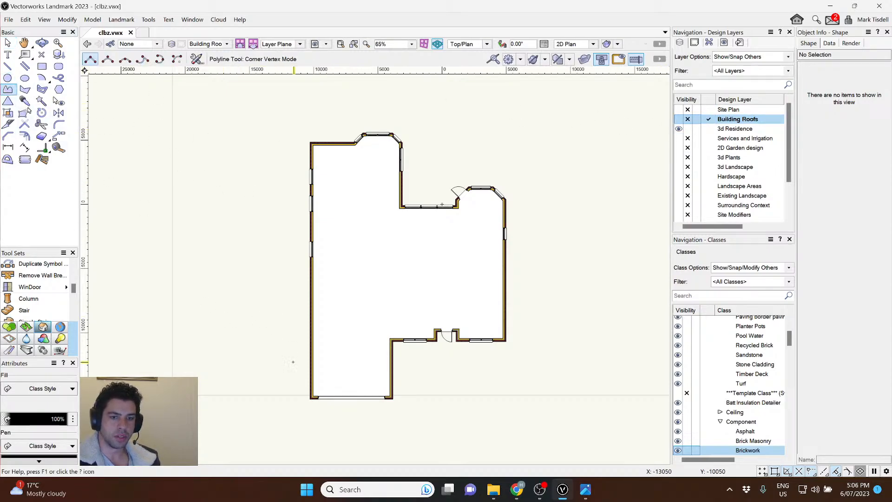
pyautogui.scroll(6, 308, 392)
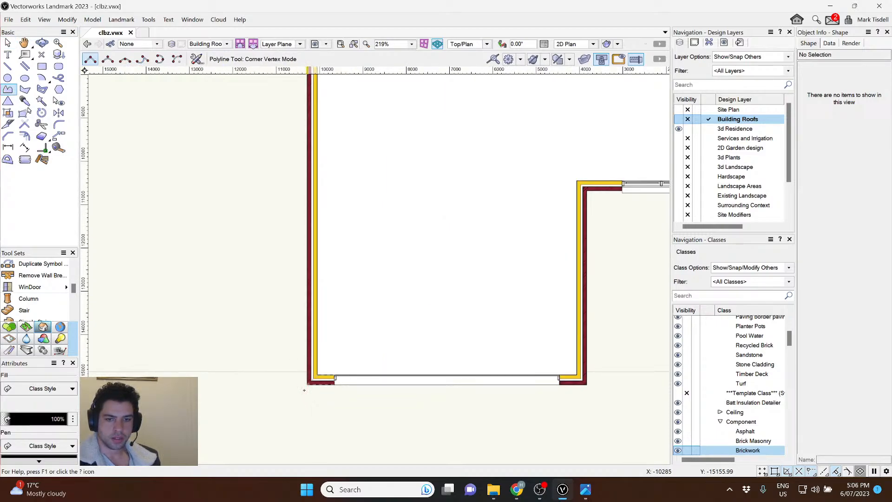
pyautogui.click(586, 382)
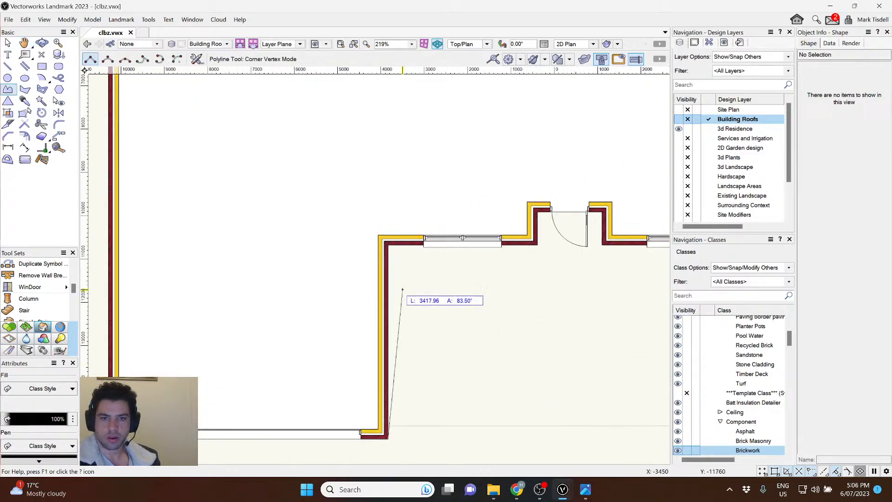
pyautogui.moveTo(244, 304); pyautogui.dragTo(215, 301, button='middle')
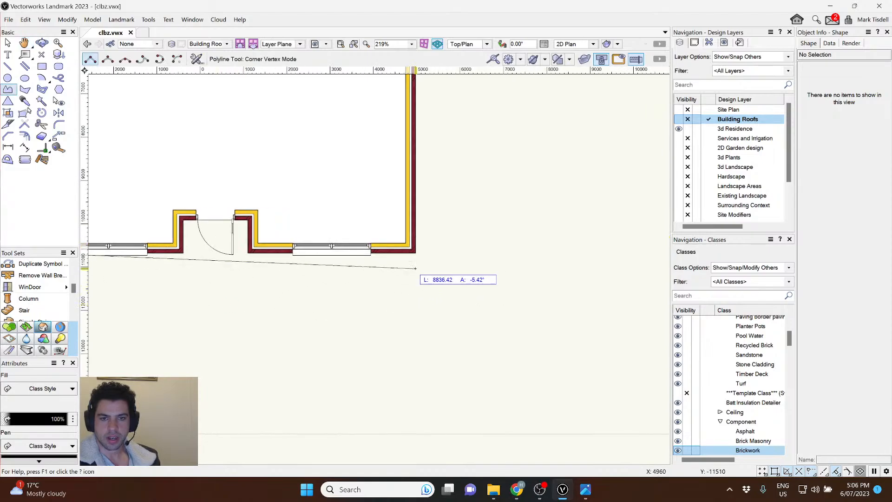
pyautogui.click(417, 252)
# Continue the roof outline along the shorter side wall, around the smaller rear bay and straight across the patio recess to the opposite wall.
pyautogui.scroll(-2, 423, 357)
pyautogui.moveTo(433, 217); pyautogui.dragTo(457, 364, button='middle')
pyautogui.scroll(3, 454, 255)
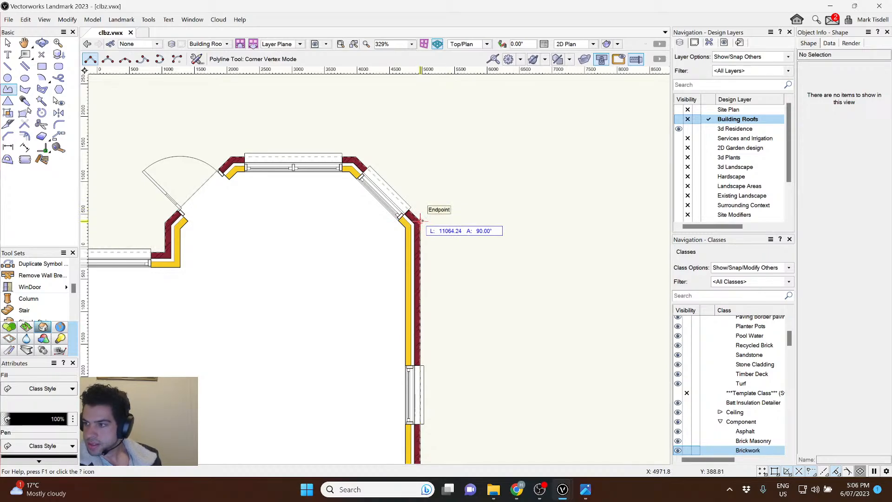
pyautogui.click(420, 221)
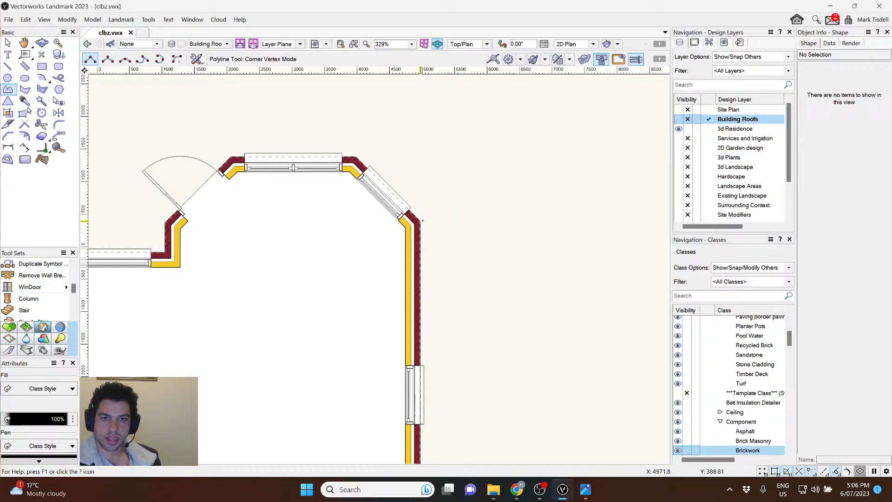
pyautogui.click(357, 157)
pyautogui.scroll(-2, 492, 236)
pyautogui.moveTo(291, 187); pyautogui.dragTo(359, 202, button='middle')
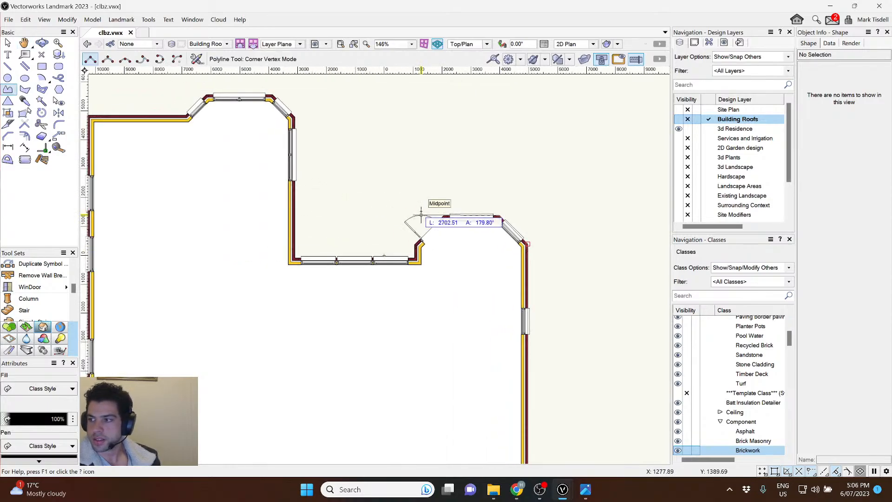
pyautogui.click(294, 216)
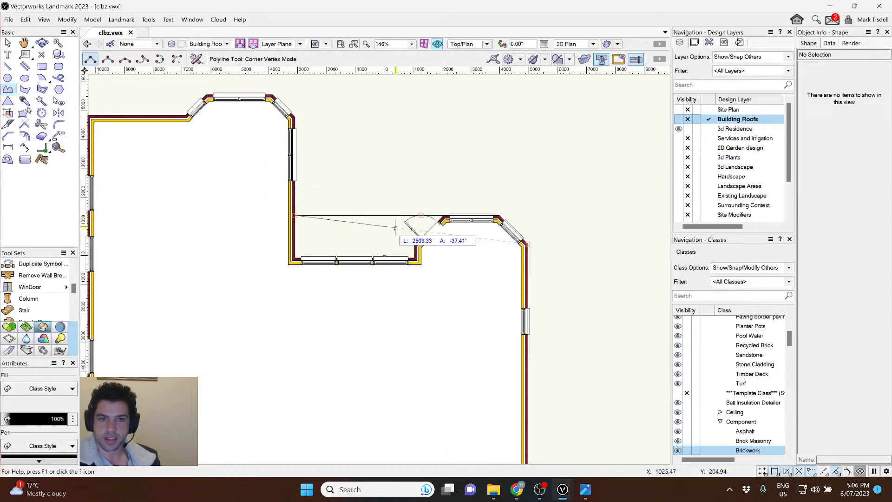
# Continue the roof outline around the larger rear bay and along the rear wall to the long side wall's rear corner.
pyautogui.moveTo(303, 133); pyautogui.dragTo(362, 229, button='middle')
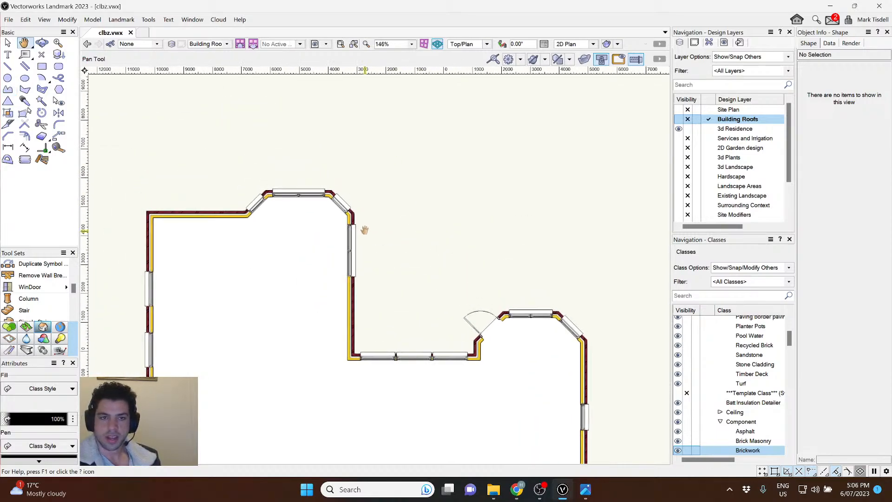
pyautogui.click(354, 213)
pyautogui.click(333, 190)
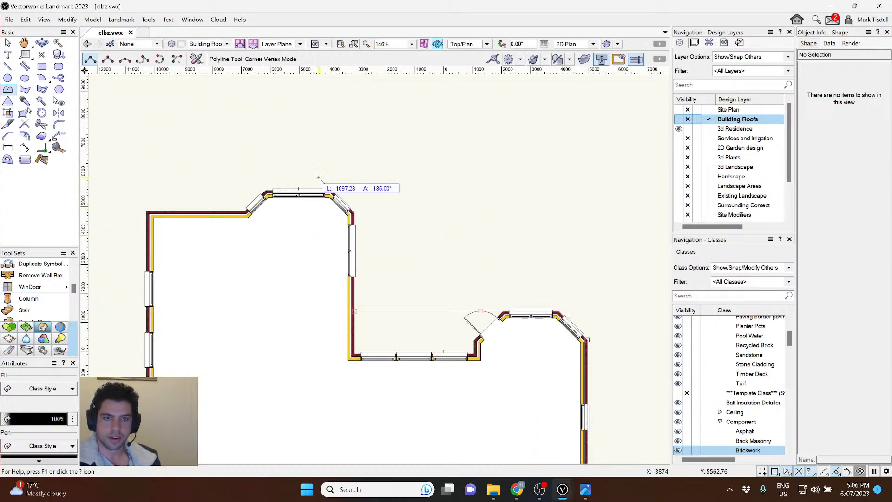
pyautogui.click(266, 190)
pyautogui.click(249, 213)
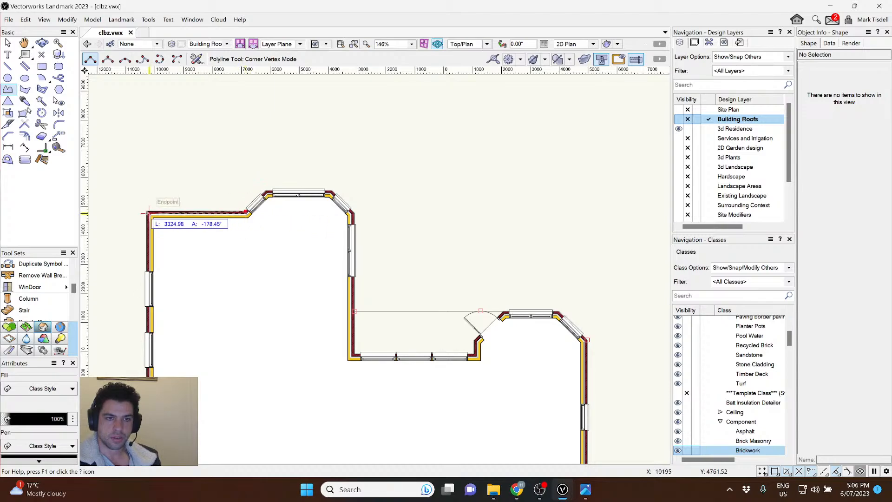
pyautogui.click(147, 212)
# Close the roof outline polyline by running it down the long side wall to its starting point at the garage corner.
pyautogui.scroll(-3, 161, 267)
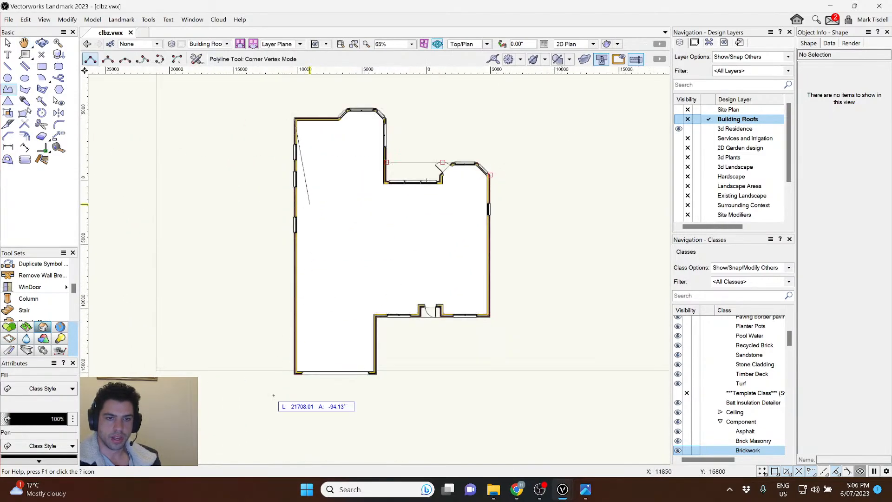
pyautogui.scroll(5, 289, 379)
pyautogui.click(324, 310)
pyautogui.scroll(-8, 323, 310)
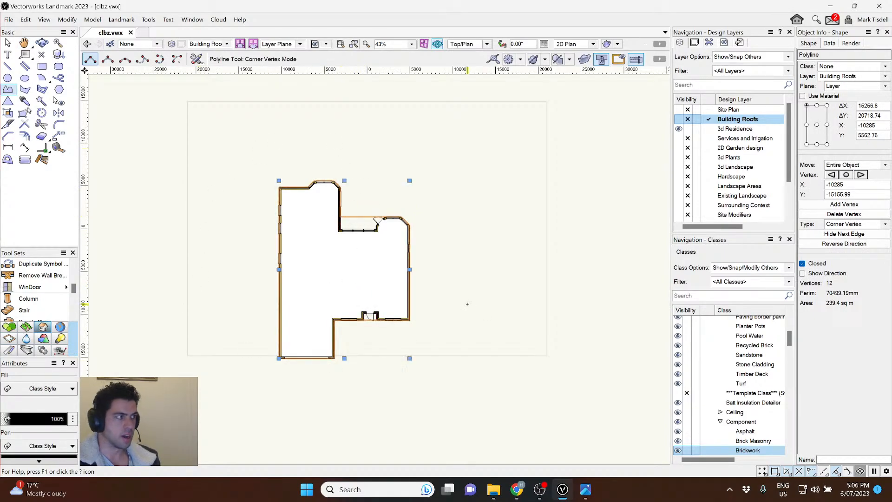
pyautogui.press('x')
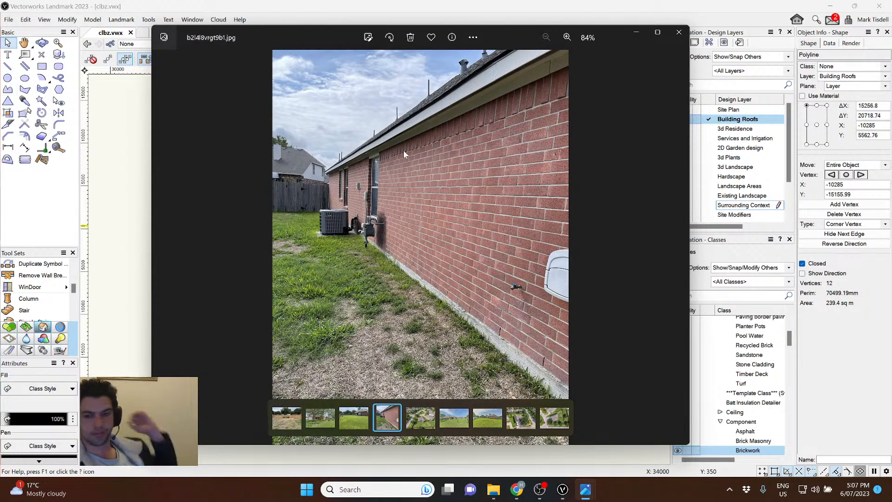
# Examine the hips, ridges and patio coverage of the roof in the aerial photo image1.jpeg.
pyautogui.click(420, 418)
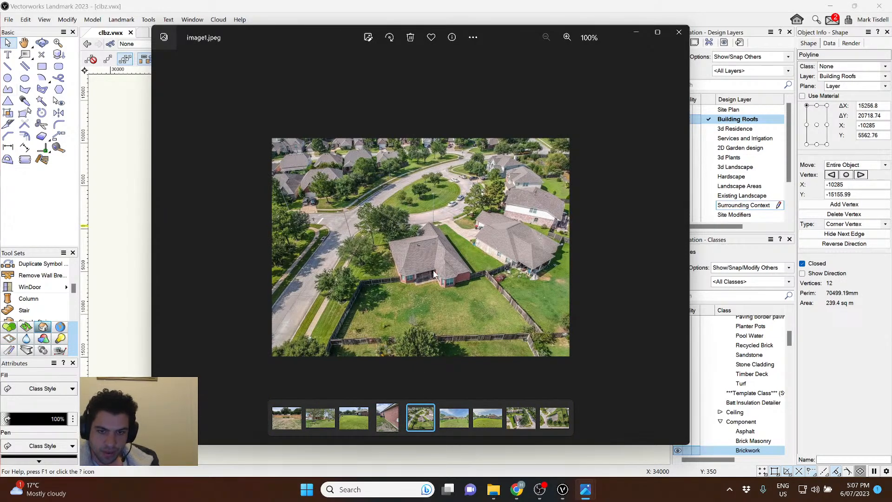
pyautogui.scroll(5, 435, 274)
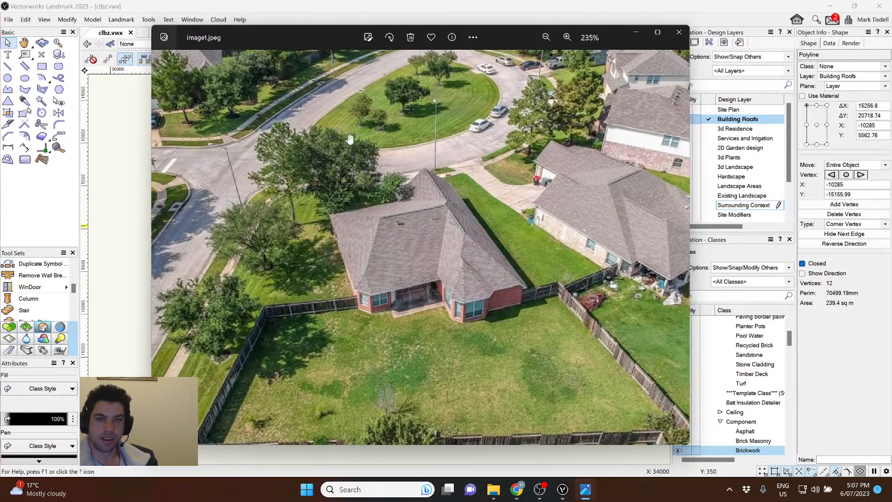
pyautogui.click(636, 35)
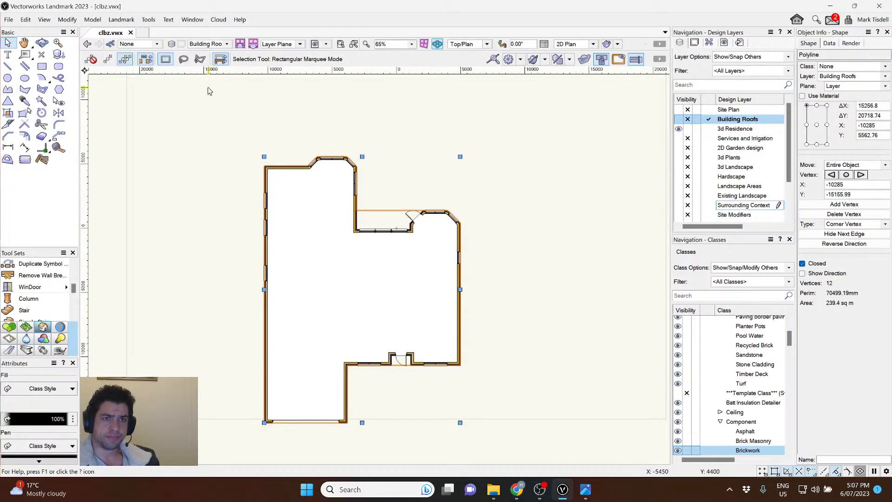
# Start creating a roof from the closed outline polyline, using a vertical eave cut.
pyautogui.click(121, 20)
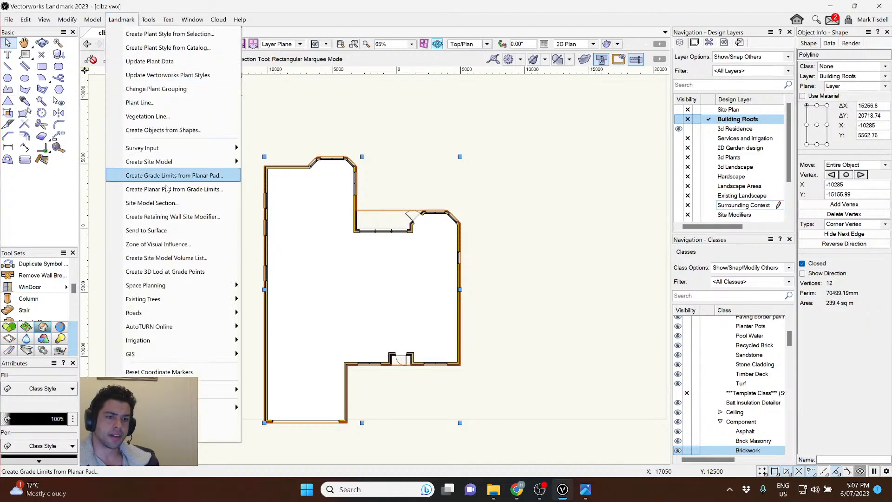
pyautogui.moveTo(208, 393)
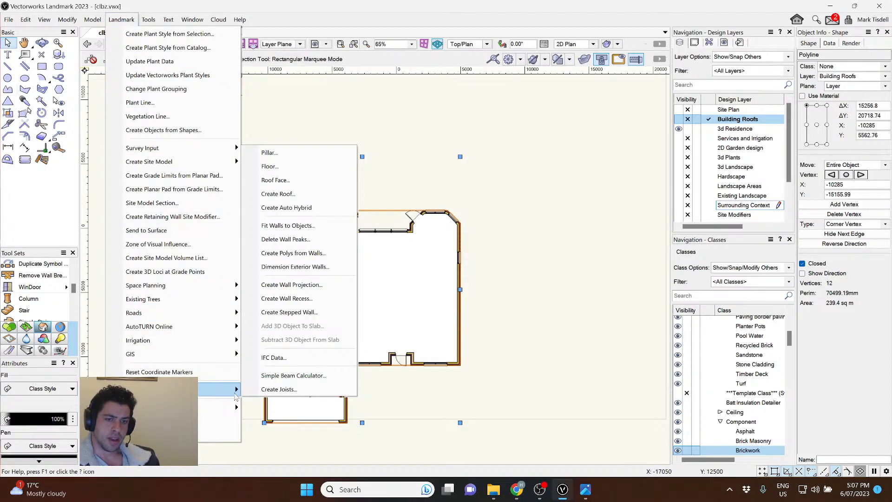
pyautogui.click(300, 194)
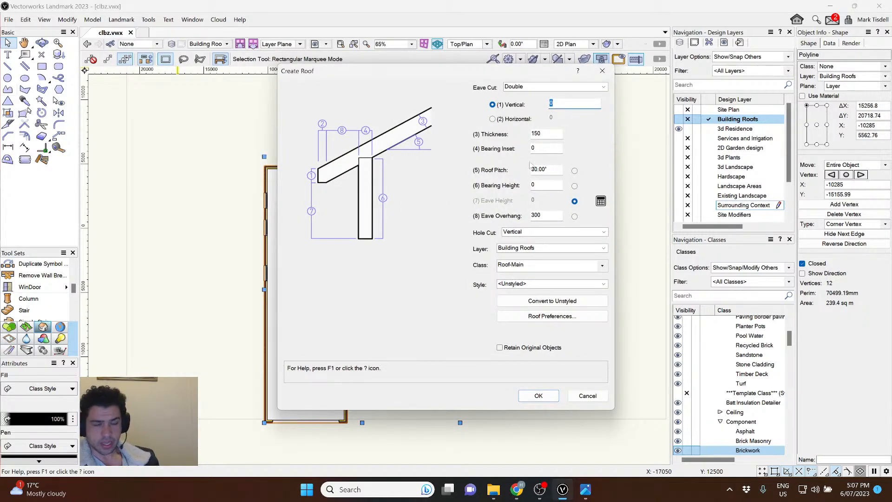
pyautogui.click(550, 87)
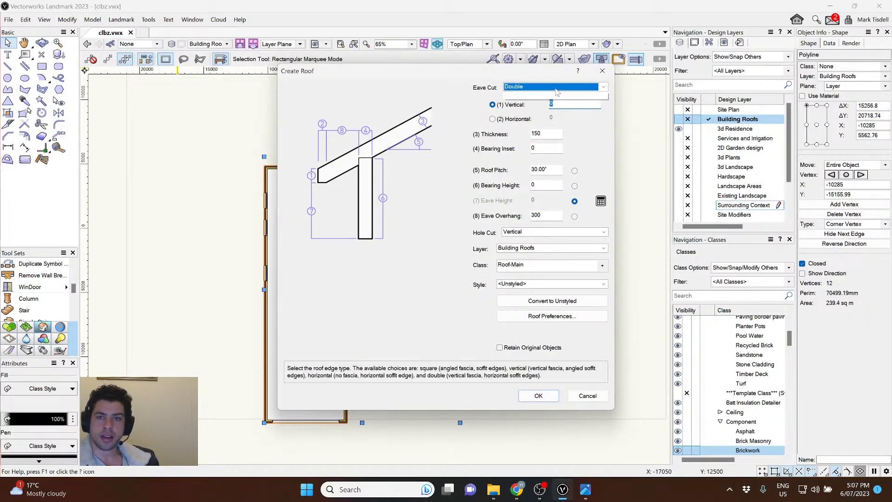
pyautogui.click(545, 108)
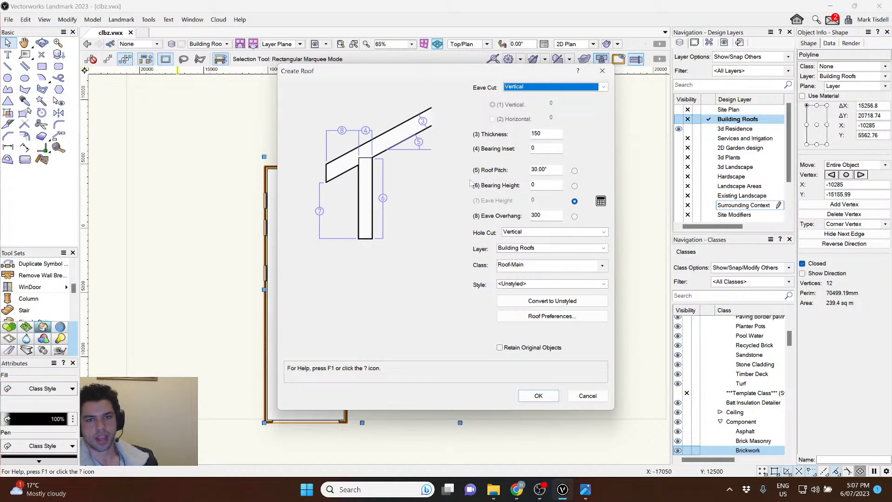
# Set the roof pitch to 25° for the new roof, checking the reference photo for the slope.
pyautogui.moveTo(554, 171); pyautogui.dragTo(513, 169)
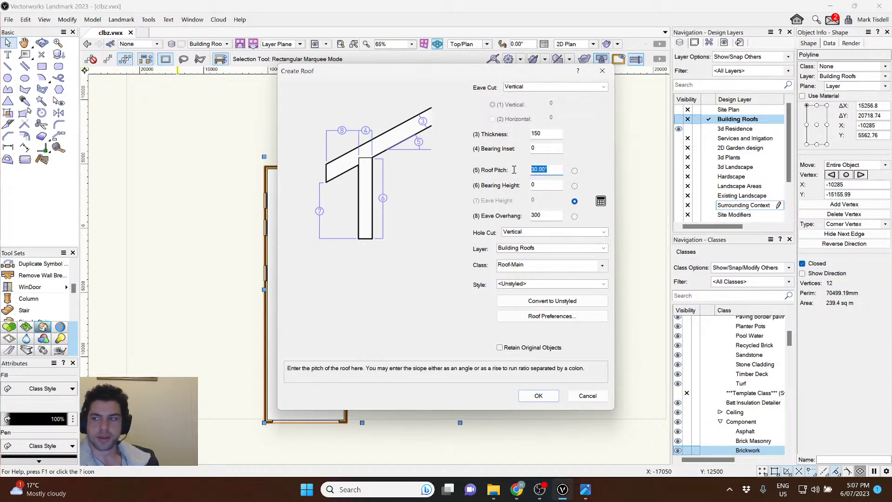
pyautogui.doubleClick(550, 135)
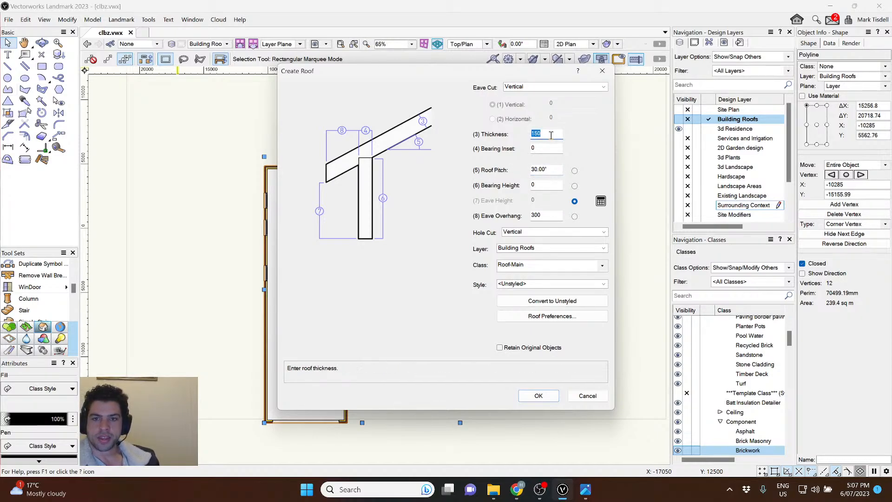
pyautogui.doubleClick(554, 169)
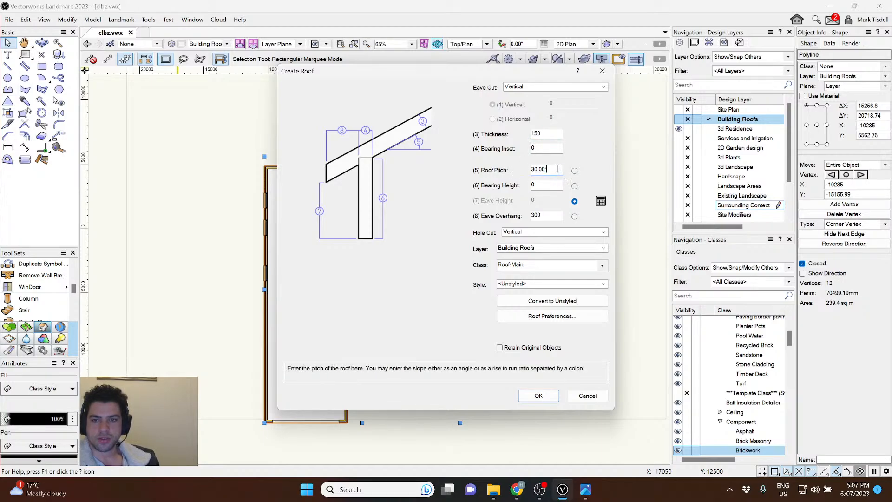
pyautogui.hotkey('alt', 'Tab')
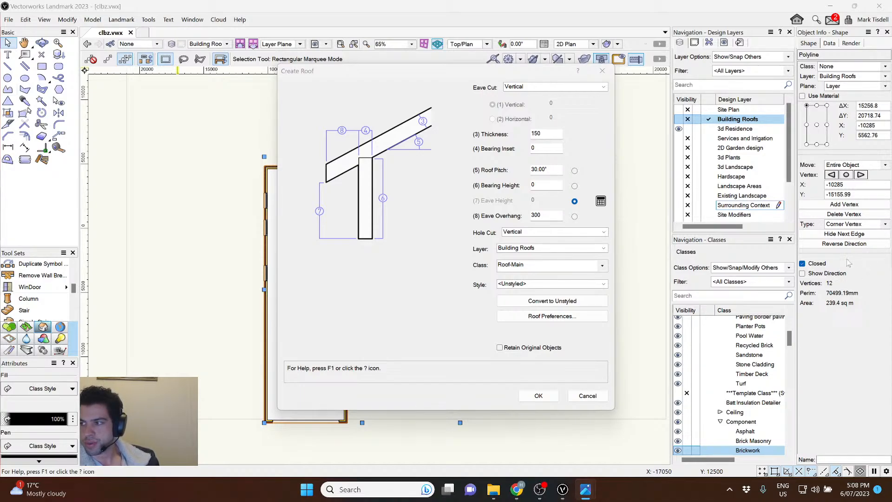
pyautogui.click(554, 192)
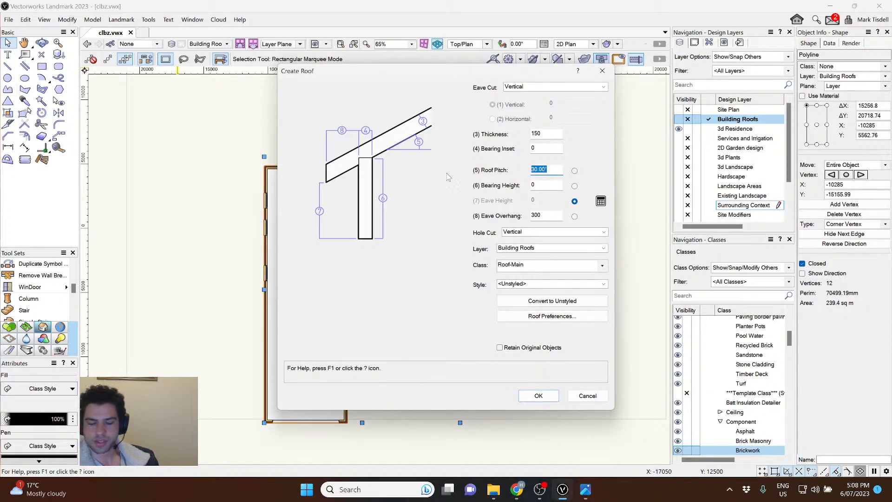
pyautogui.write('25')
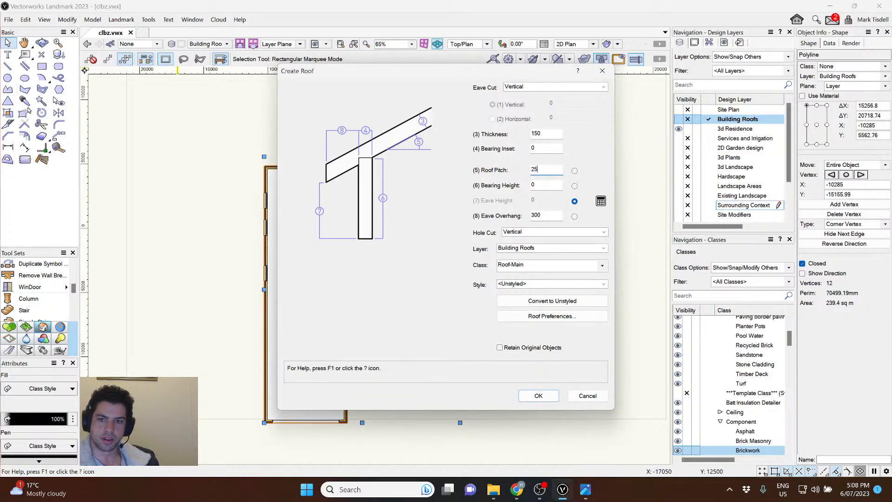
# Create the roof on the Building Roofs layer in the Roof-Main class, keeping the 300 mm eave overhang.
pyautogui.doubleClick(550, 215)
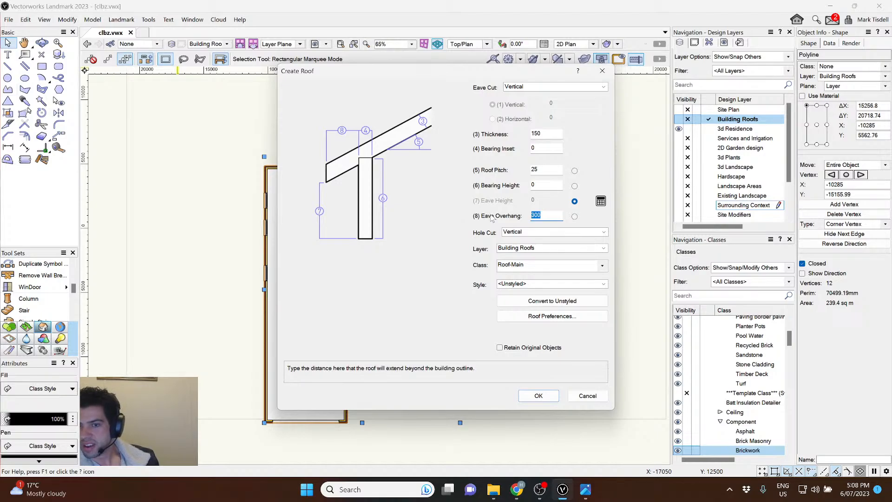
pyautogui.click(546, 267)
pyautogui.click(546, 267)
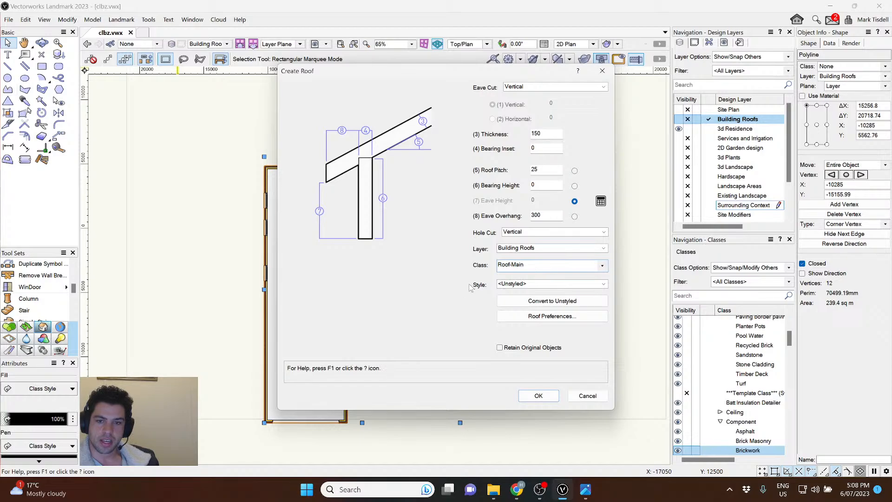
pyautogui.click(538, 396)
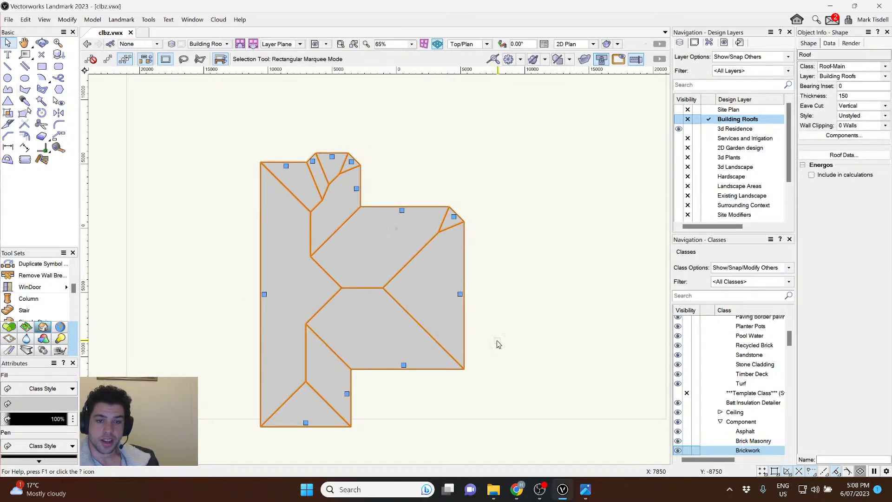
# Inspect the new roof in 3D against the house walls, return to the Top/Plan view and deselect it.
pyautogui.keyDown('ctrl'); pyautogui.moveTo(498, 343); pyautogui.dragTo(432, 236, button='middle'); pyautogui.keyUp('ctrl')
pyautogui.scroll(2, 229, 280)
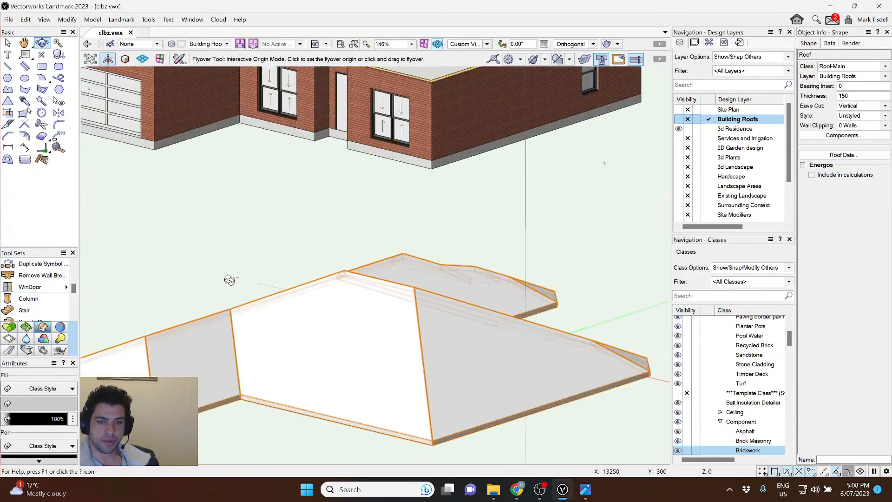
pyautogui.moveTo(230, 280); pyautogui.dragTo(318, 241)
pyautogui.hotkey('ctrl', '5')
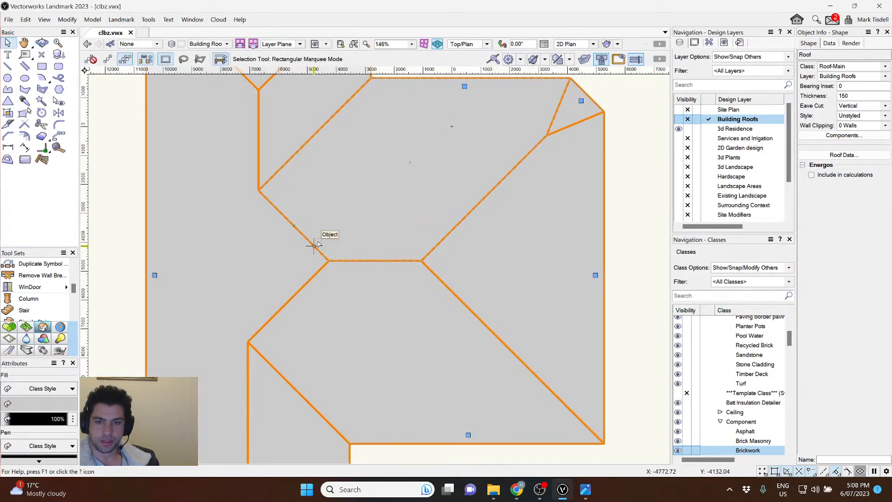
pyautogui.scroll(-1, 340, 277)
pyautogui.click(562, 224)
# Compare the roof plan's hips, ridges and bay facets with the aerial photo image5.jpeg.
pyautogui.hotkey('alt', 'Tab')
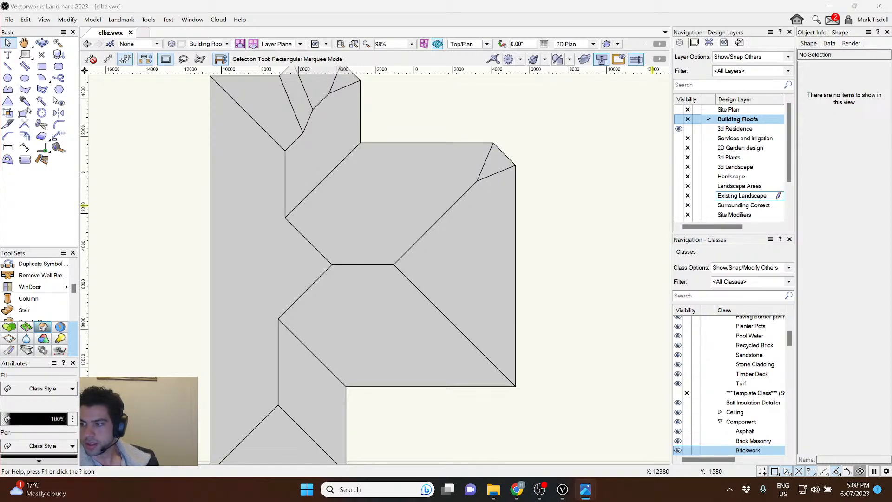
pyautogui.moveTo(891, 83); pyautogui.dragTo(645, 49)
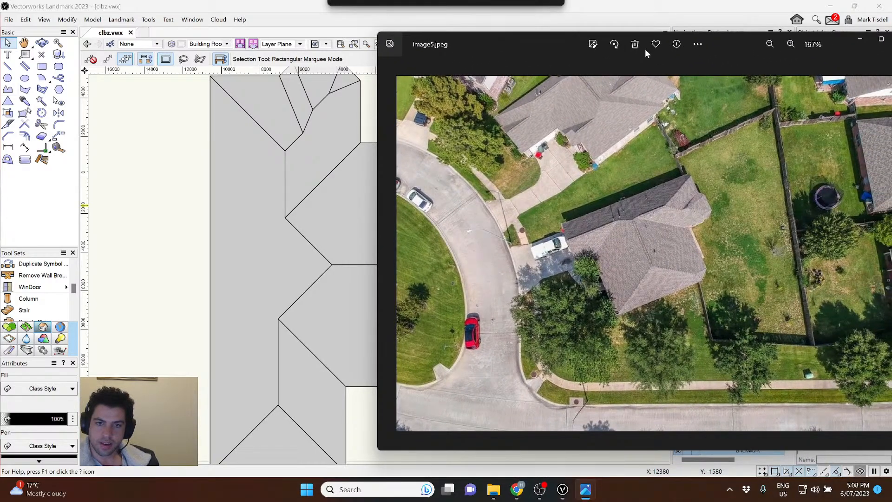
pyautogui.scroll(-2, 255, 215)
pyautogui.click(305, 130)
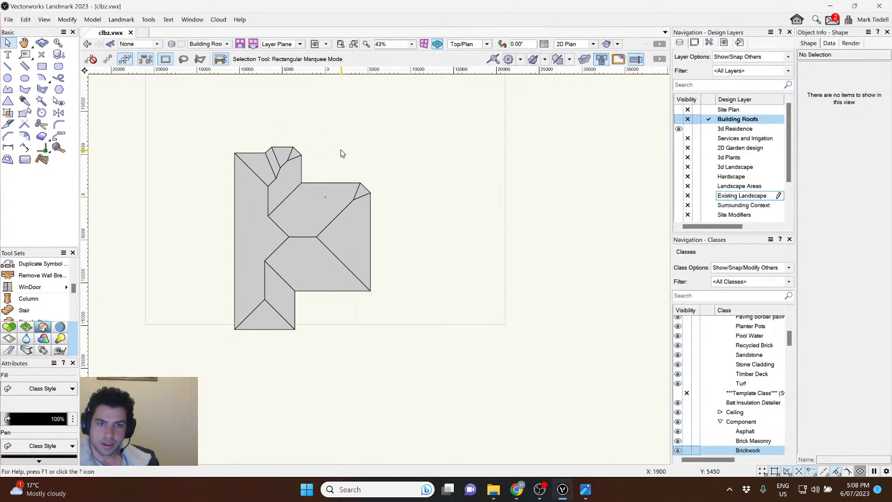
pyautogui.hscroll(2, 337, 174)
pyautogui.moveTo(588, 495)
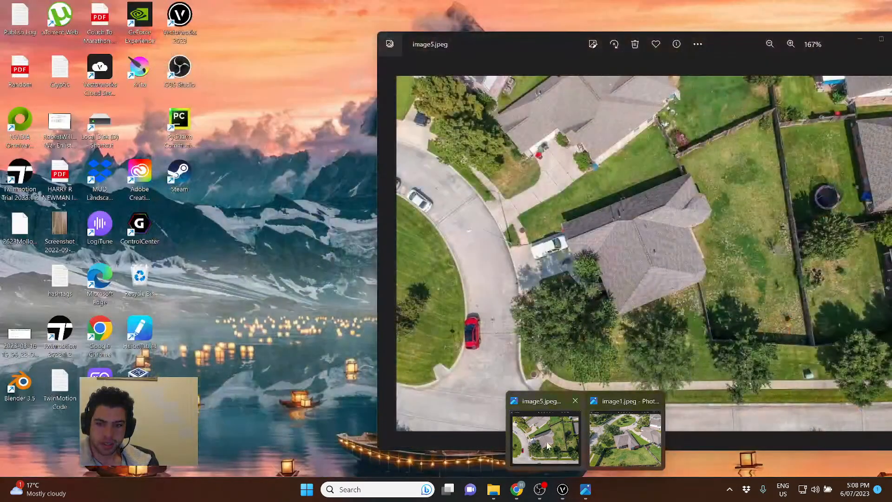
pyautogui.click(545, 437)
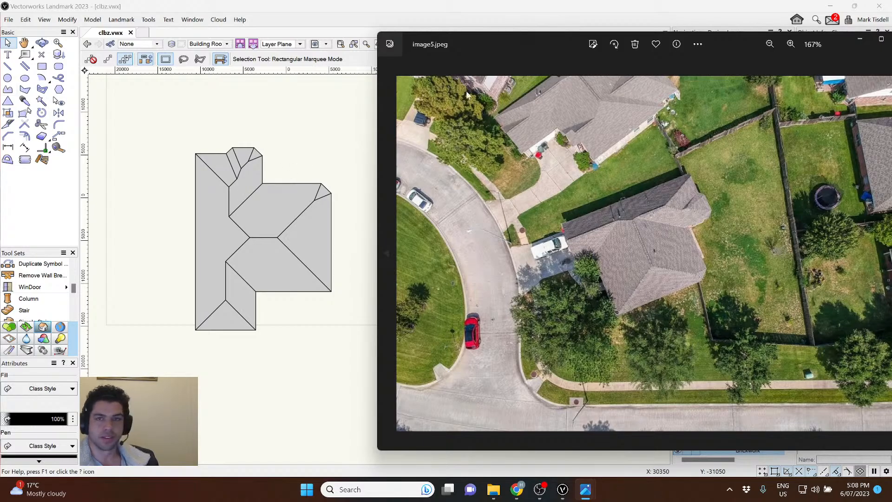
pyautogui.moveTo(505, 49); pyautogui.dragTo(891, 46)
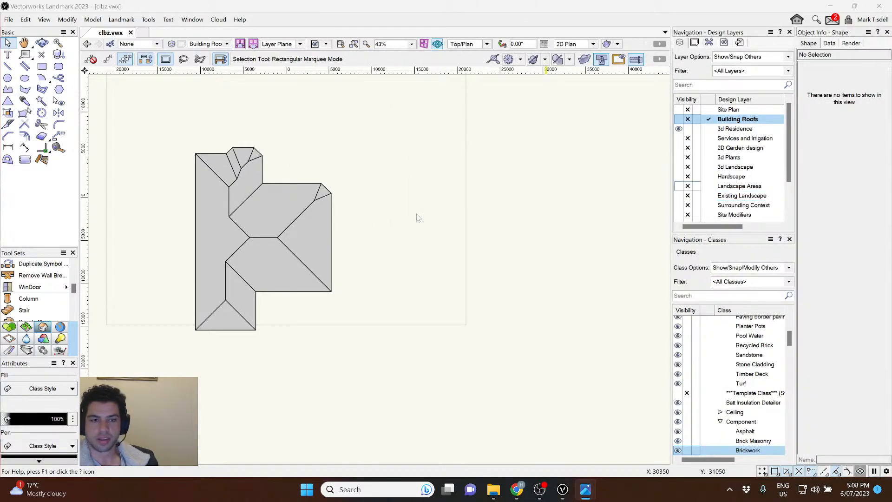
# Select the roof and open its Roof-Main class for editing.
pyautogui.click(238, 204)
pyautogui.scroll(2, 210, 192)
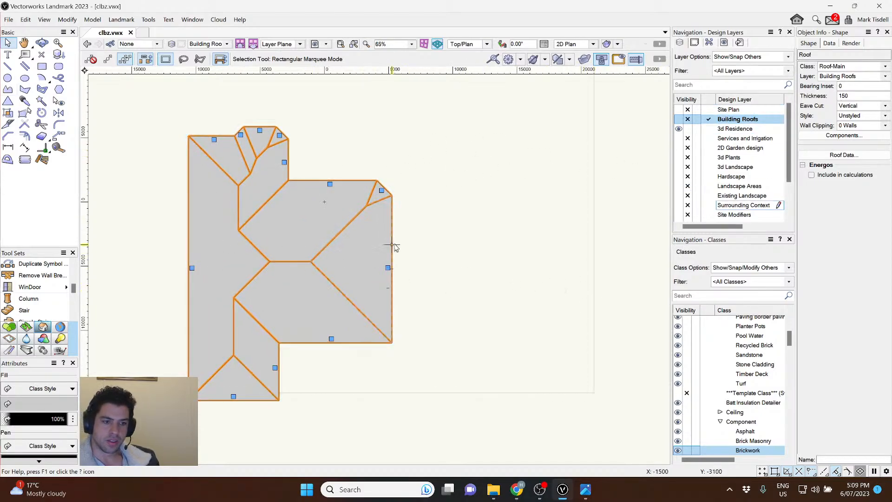
pyautogui.scroll(-6, 720, 362)
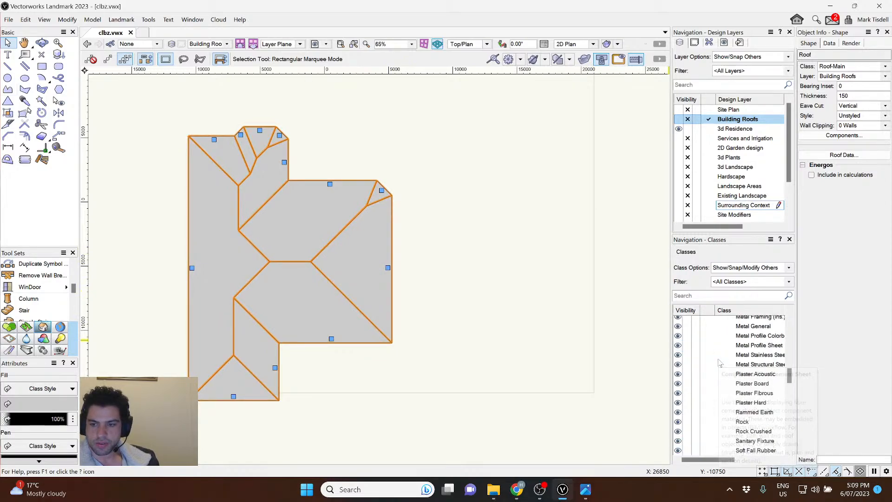
pyautogui.scroll(-5, 720, 367)
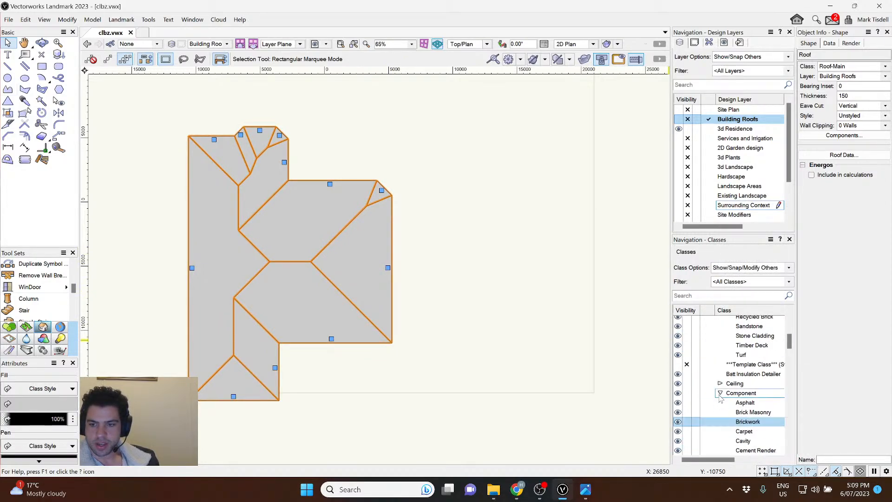
pyautogui.click(719, 393)
pyautogui.scroll(-8, 719, 395)
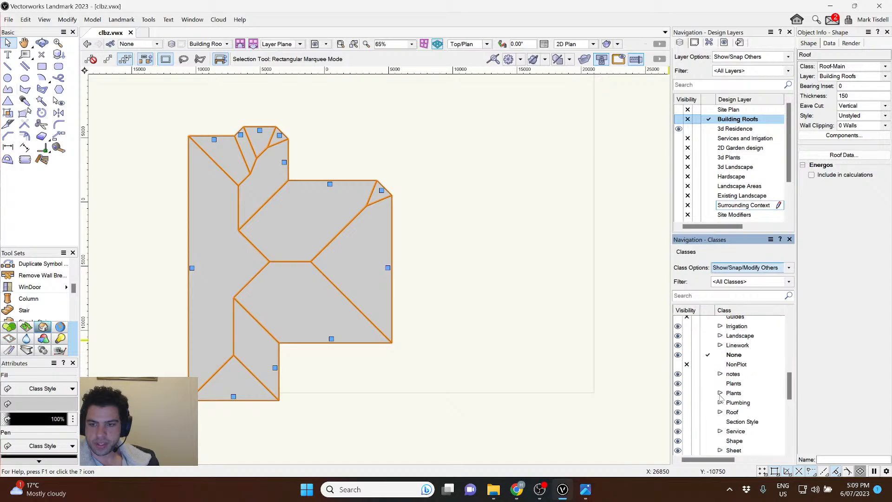
pyautogui.click(720, 384)
pyautogui.scroll(-1, 721, 383)
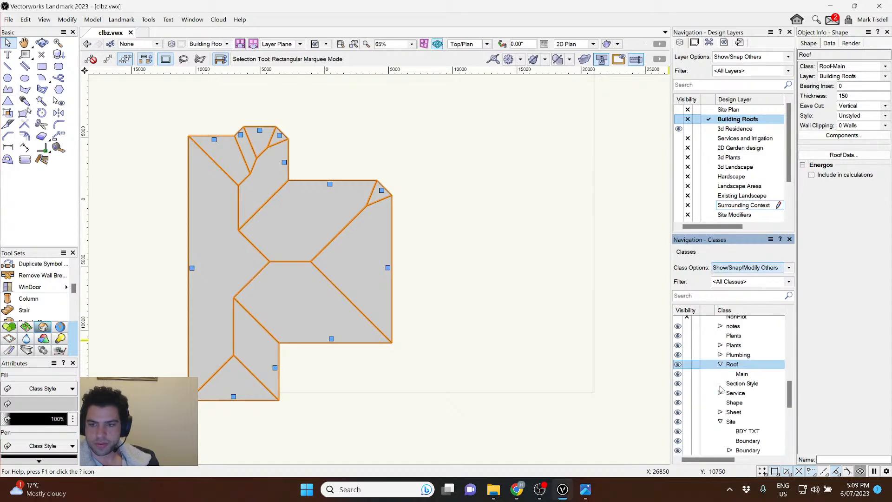
pyautogui.click(741, 375)
pyautogui.rightClick(741, 375)
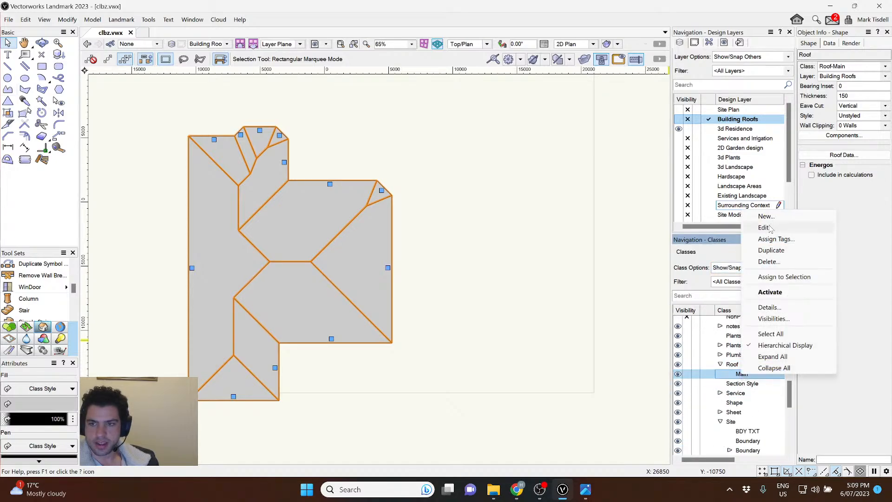
pyautogui.click(762, 229)
# Set the Roof-Main class fill style to Hatch and open the hatch choices.
pyautogui.click(569, 166)
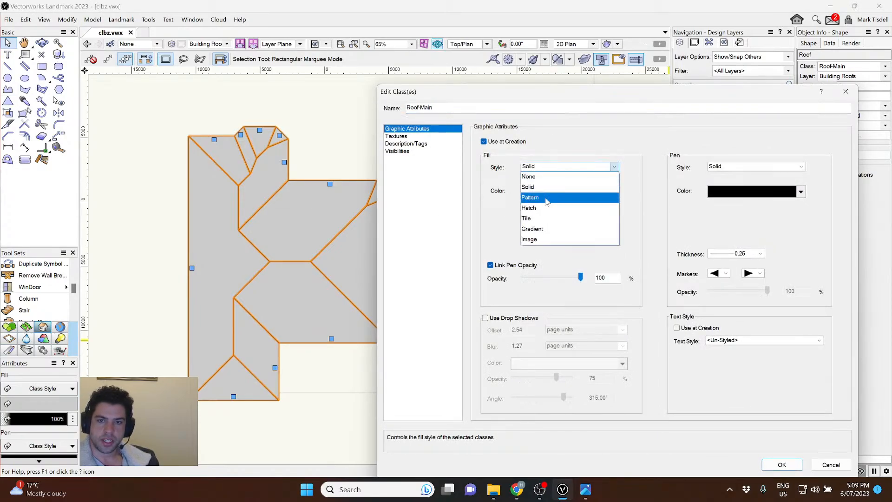
pyautogui.click(545, 200)
pyautogui.click(543, 210)
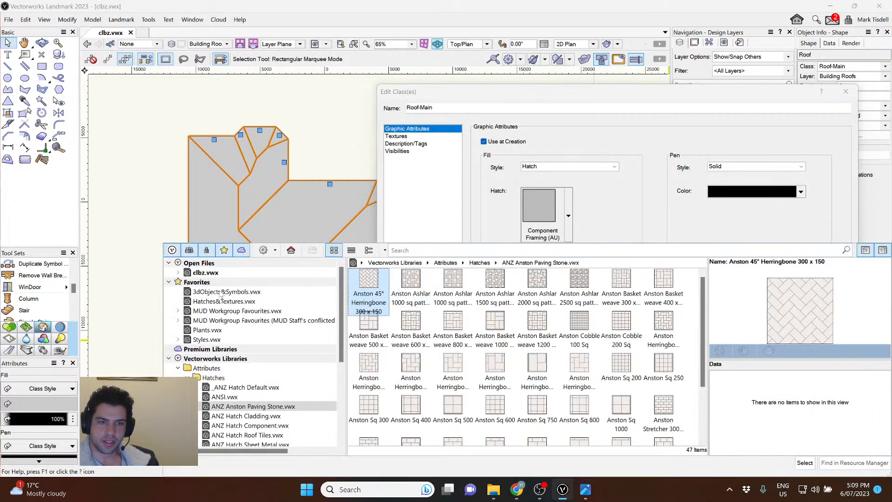
# Assign the Empty Fill hatch from the conflicted copy of the MUD Workgroup Favourites library as the Roof-Main class fill.
pyautogui.click(197, 274)
pyautogui.scroll(-3, 432, 325)
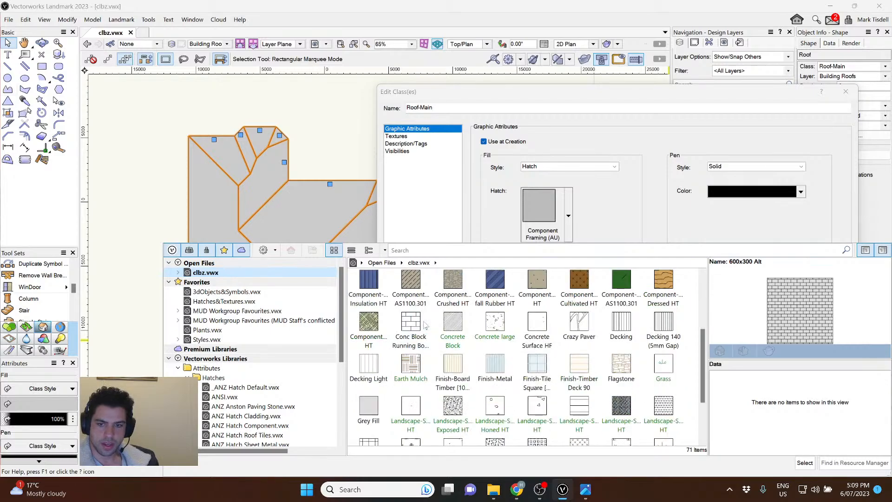
pyautogui.scroll(-3, 446, 326)
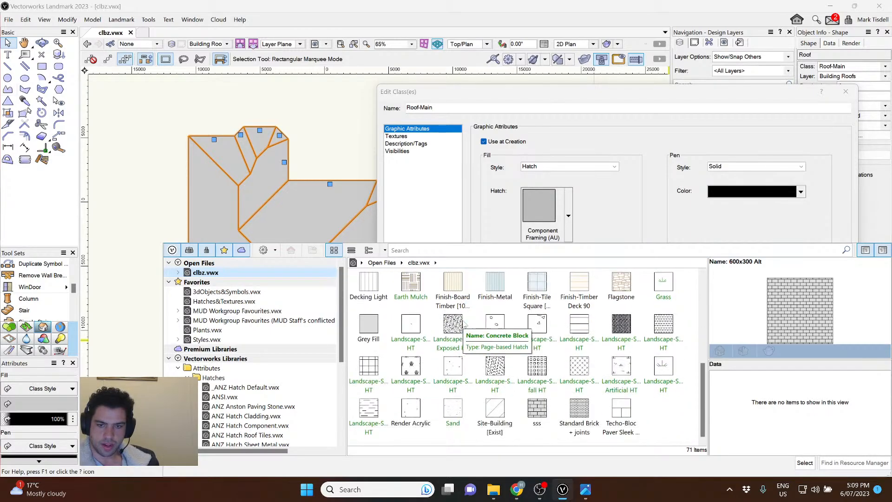
pyautogui.scroll(5, 527, 344)
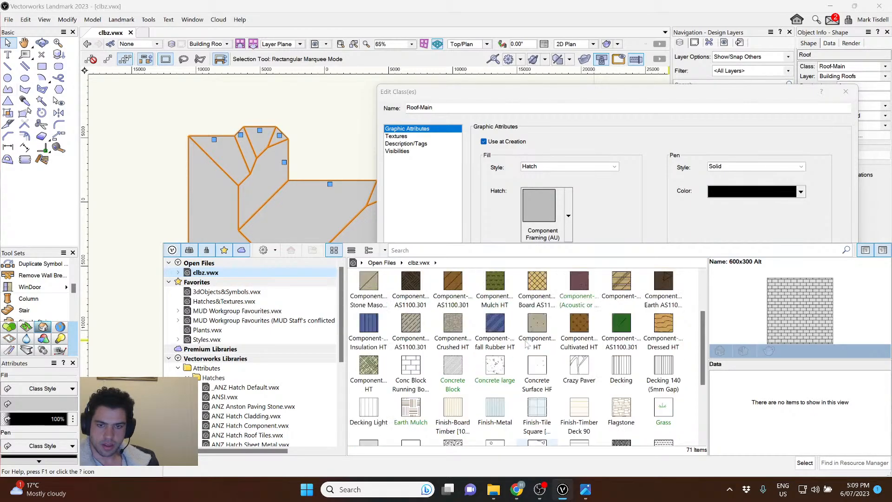
pyautogui.scroll(3, 526, 343)
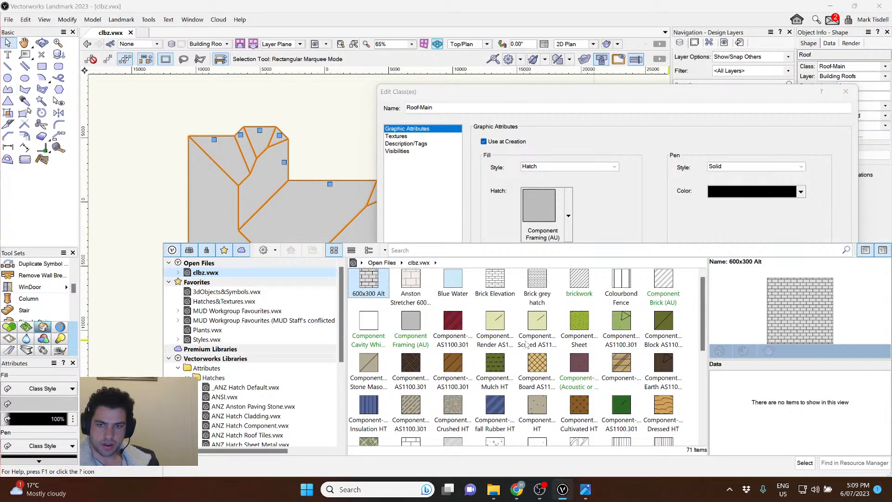
pyautogui.click(267, 320)
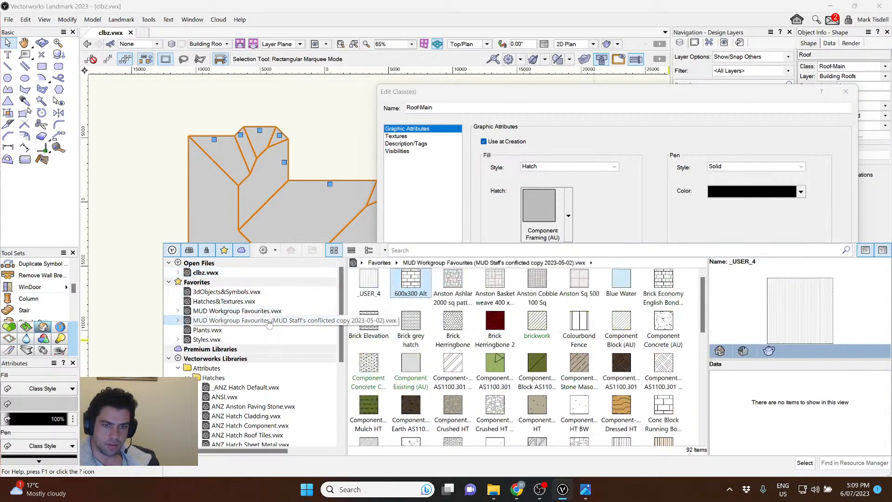
pyautogui.scroll(-6, 534, 364)
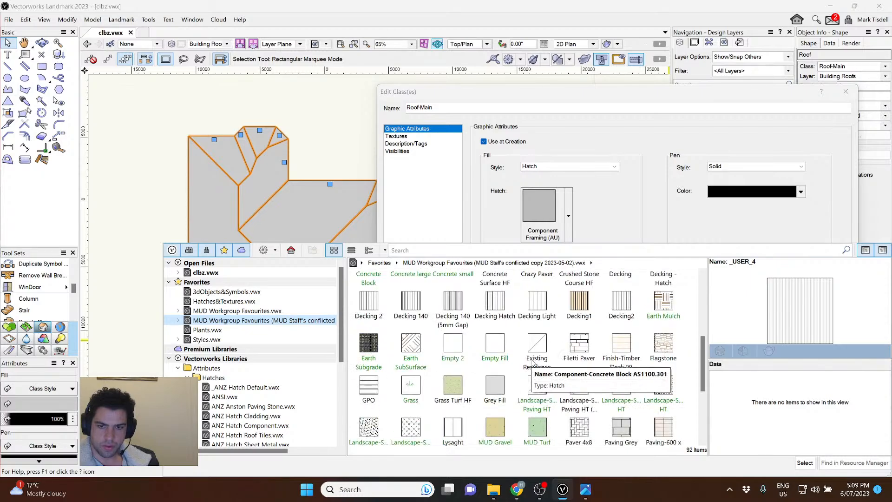
pyautogui.click(493, 347)
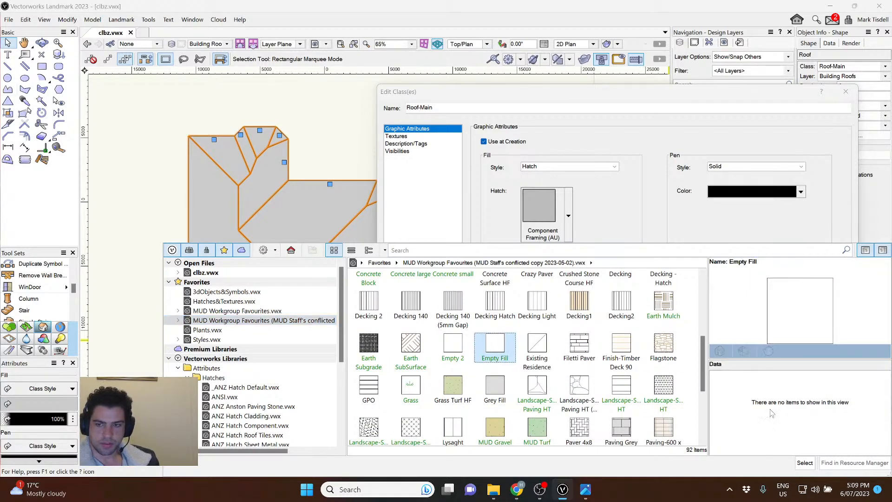
pyautogui.click(805, 462)
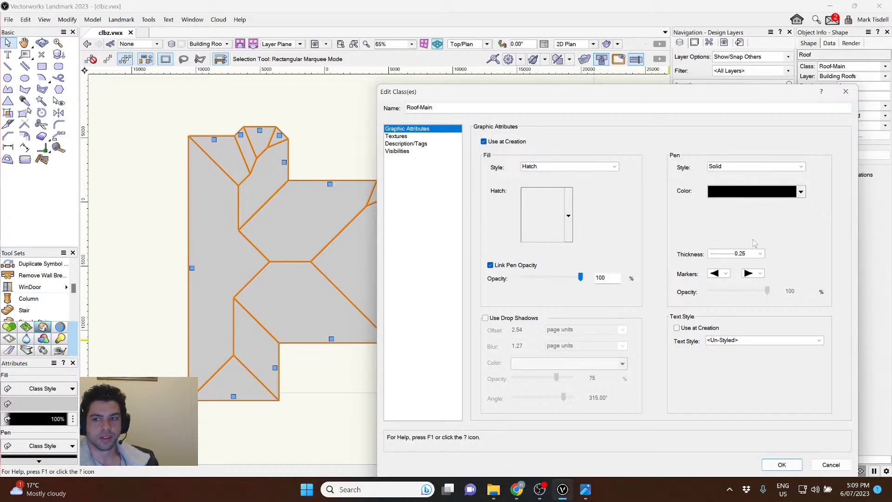
# Set the Roof-Main class pen to 0.35 thickness with the Dash Style-2 line type.
pyautogui.click(757, 254)
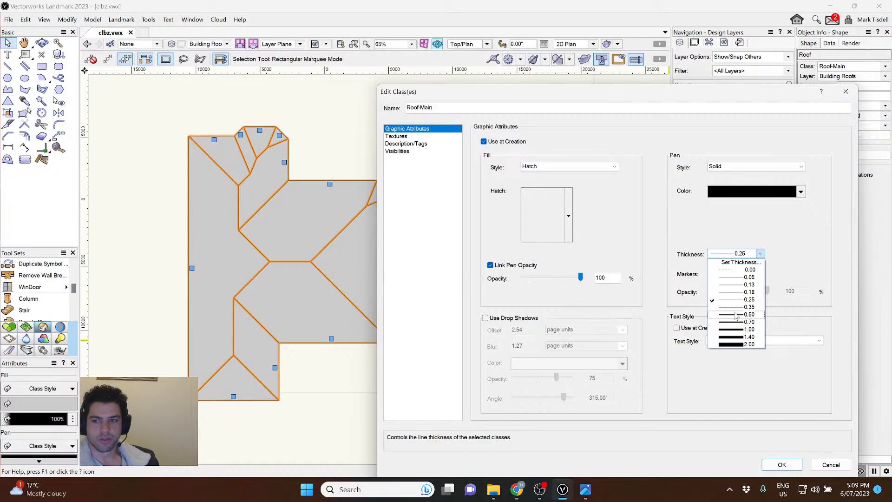
pyautogui.click(739, 306)
pyautogui.click(743, 166)
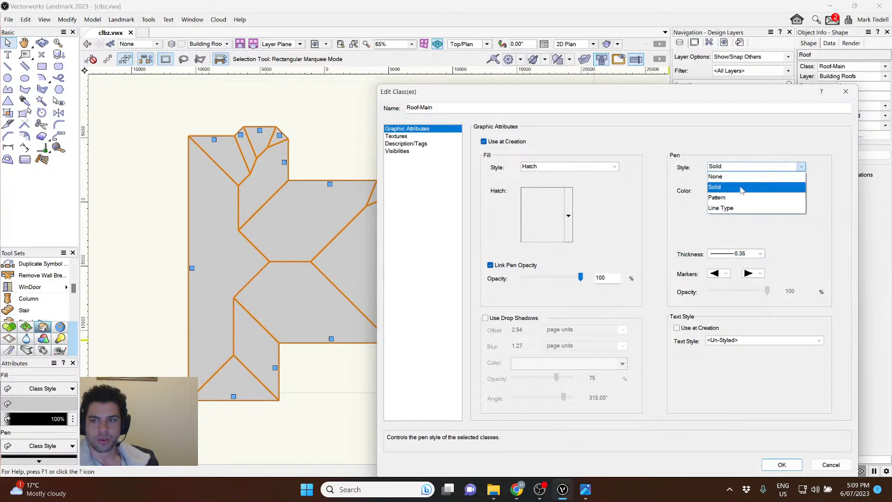
pyautogui.click(734, 209)
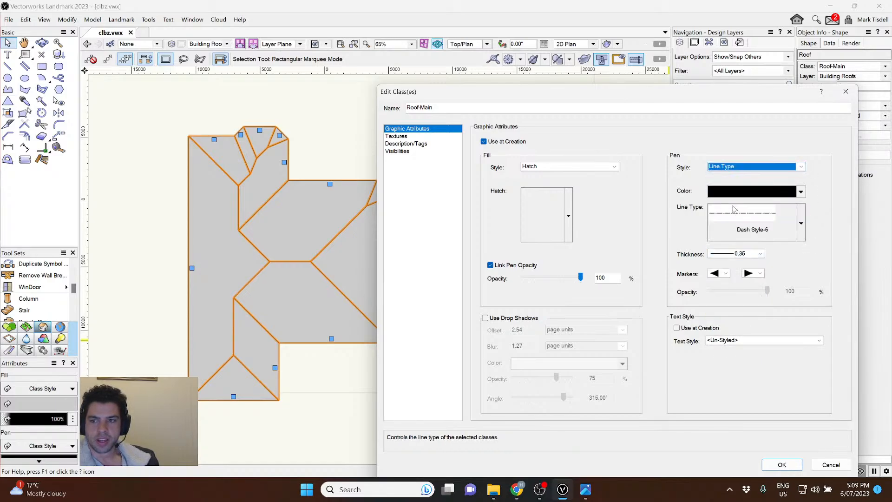
pyautogui.click(793, 218)
pyautogui.click(733, 279)
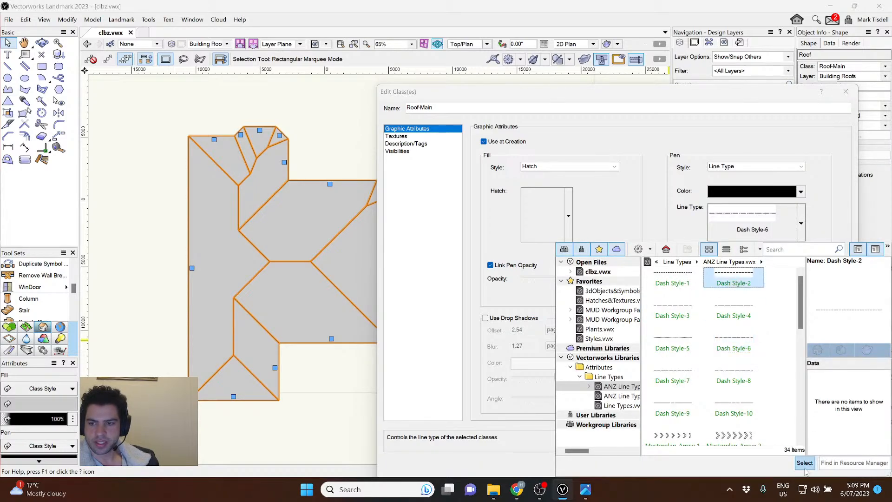
pyautogui.click(804, 463)
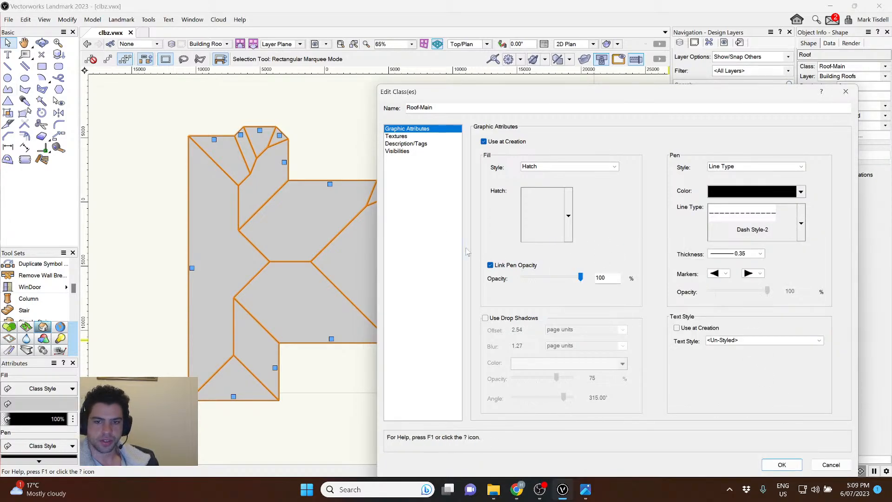
# Enable the top roof texture for the Roof-Main class and open its texture choices.
pyautogui.click(398, 136)
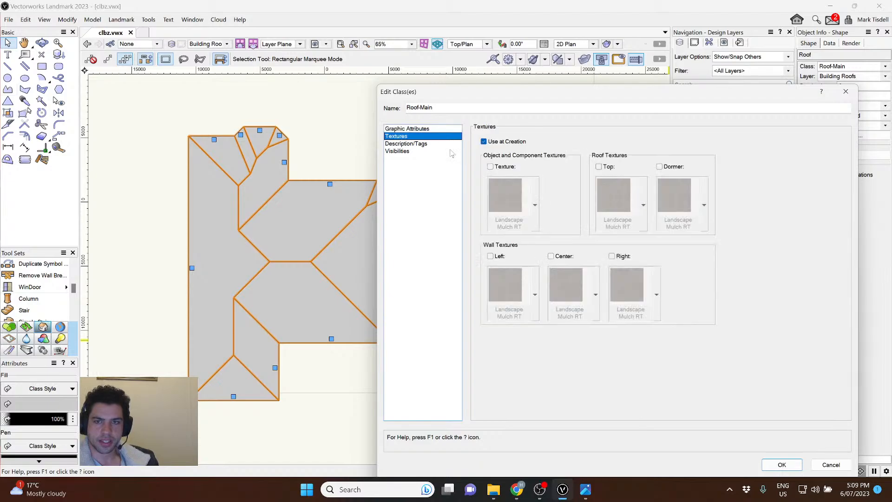
pyautogui.click(599, 167)
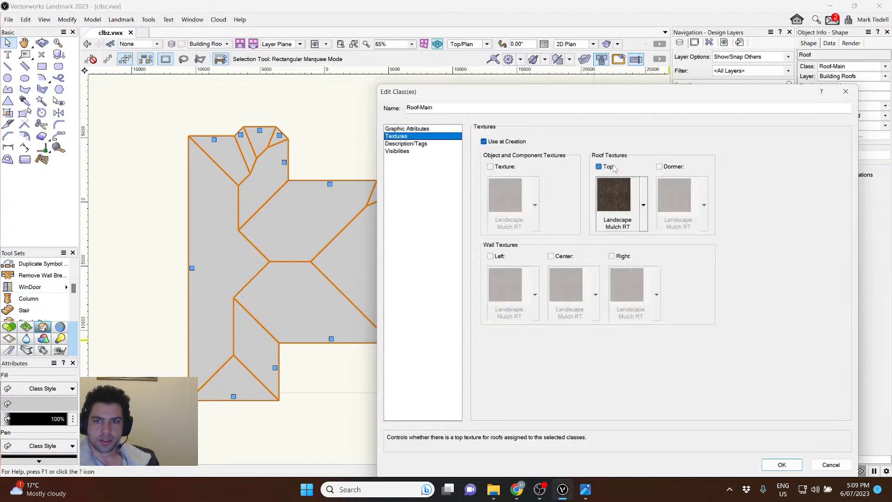
pyautogui.click(643, 205)
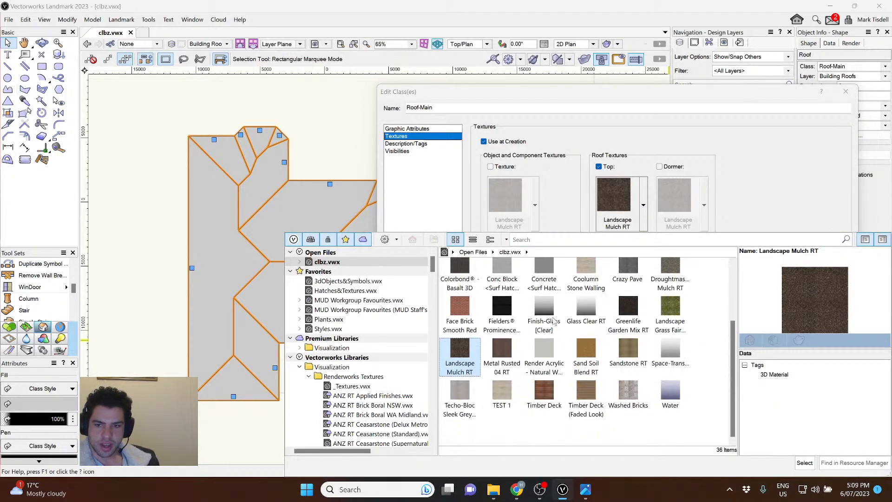
# Assign the Boral Concrete Contour (Quartz) RT texture from ANZ RT Roof Tile.vwx to the roof top and apply the class changes.
pyautogui.scroll(3, 554, 320)
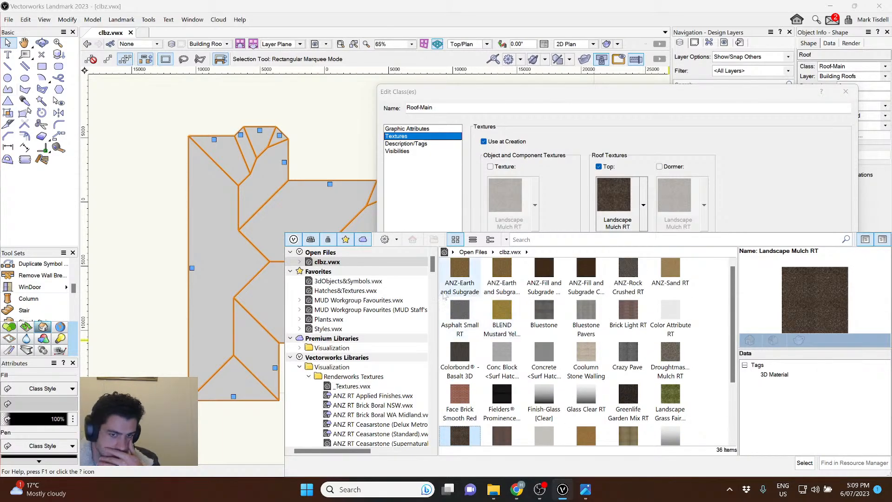
pyautogui.scroll(-3, 331, 322)
pyautogui.scroll(-2, 331, 320)
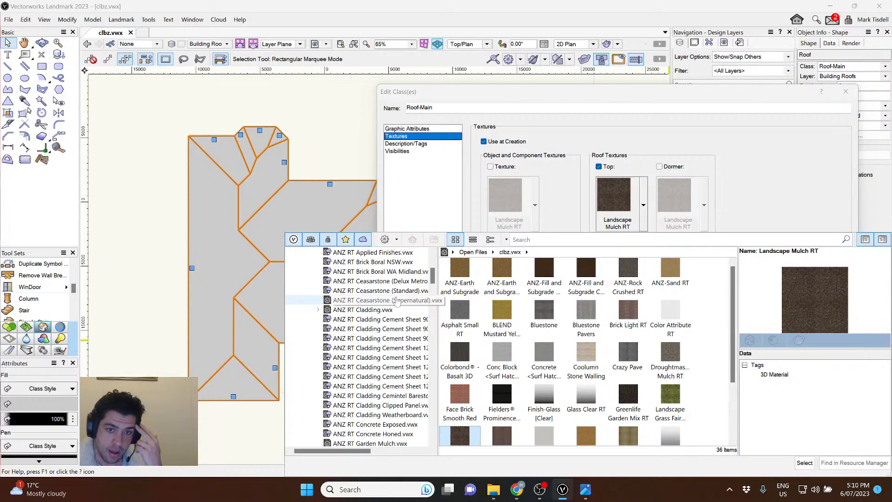
pyautogui.scroll(1, 397, 302)
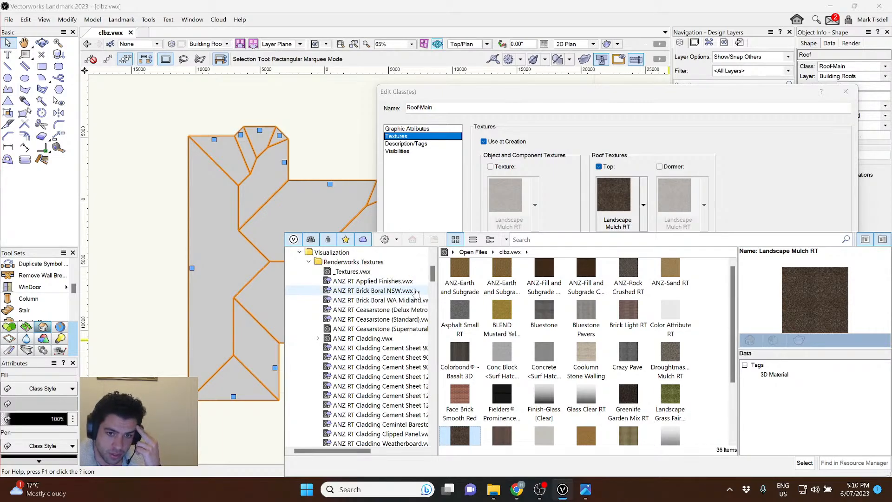
pyautogui.scroll(-2, 416, 291)
pyautogui.scroll(-1, 415, 291)
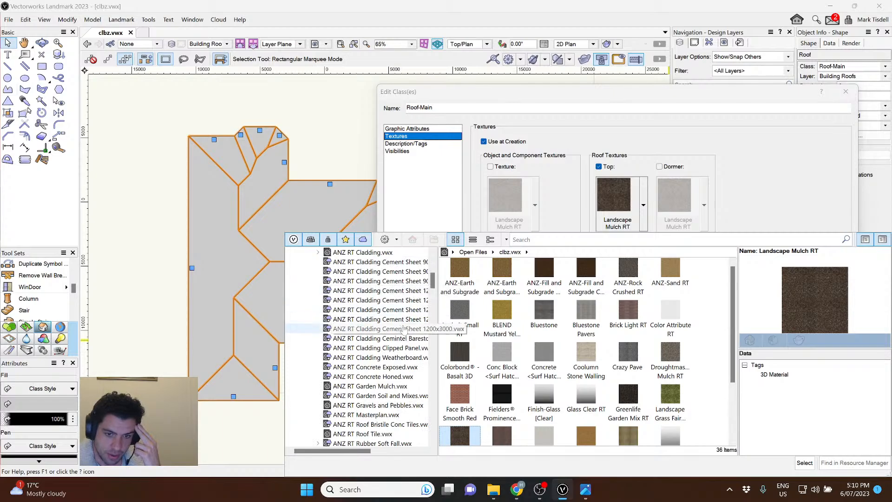
pyautogui.click(383, 433)
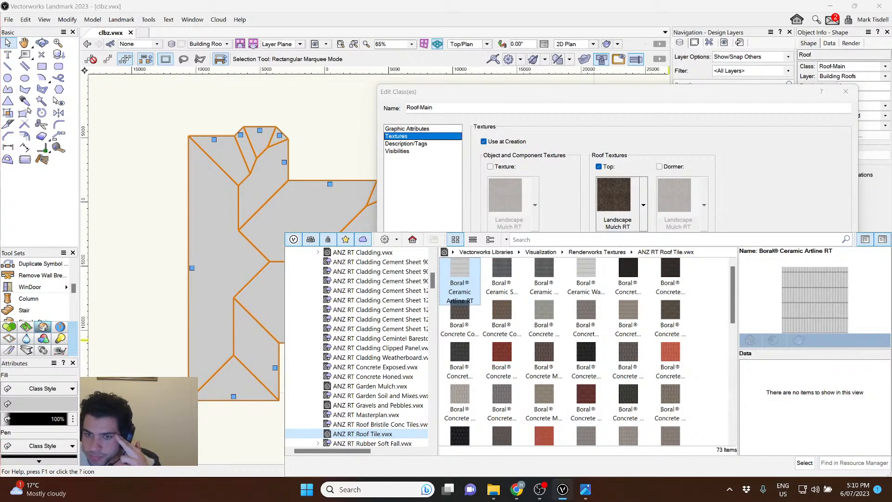
pyautogui.click(542, 316)
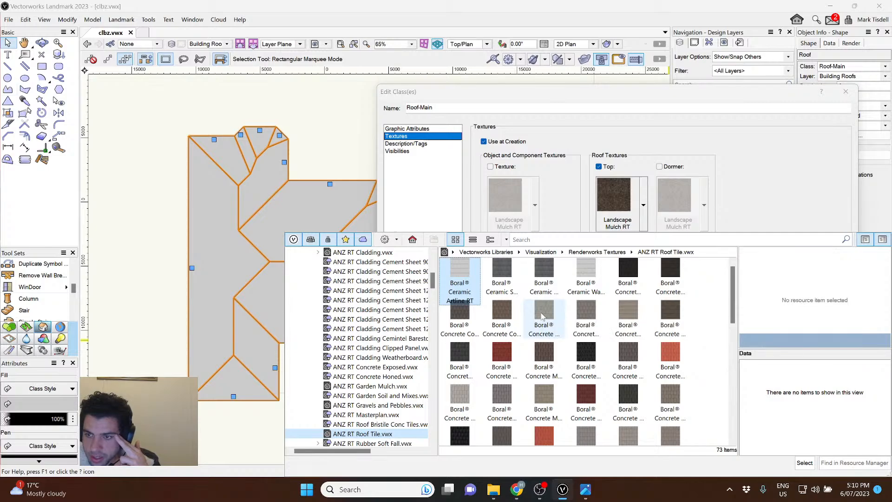
pyautogui.click(804, 463)
pyautogui.click(785, 463)
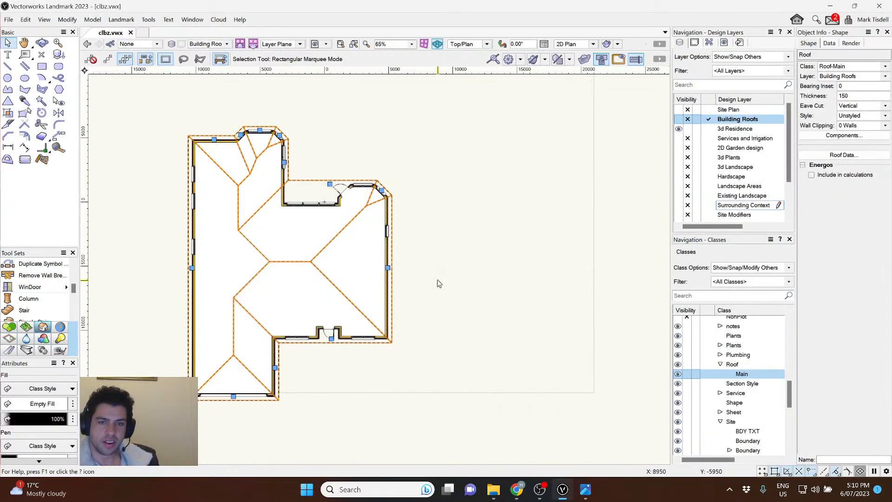
# Select the roof in a 3D view and set its overall texture to By Class.
pyautogui.click(451, 268)
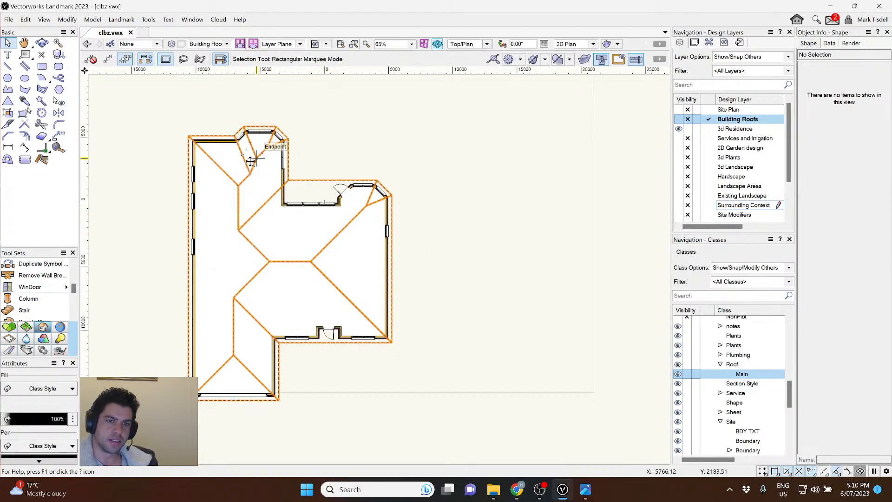
pyautogui.hotkey('shift', 'c')
pyautogui.moveTo(508, 322); pyautogui.dragTo(451, 208)
pyautogui.press('x')
pyautogui.click(395, 235)
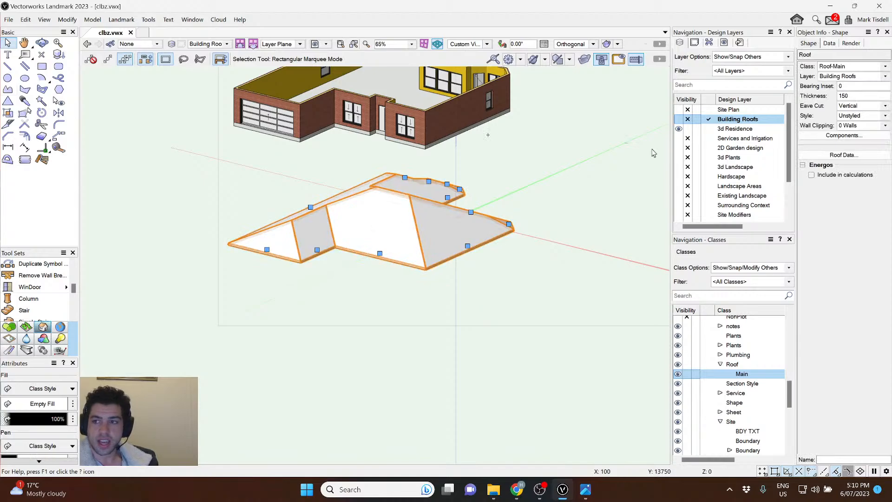
pyautogui.click(852, 43)
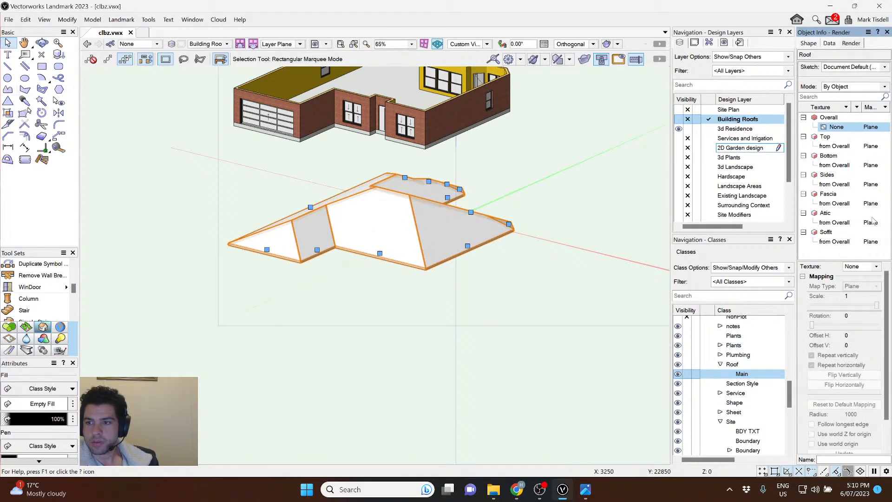
pyautogui.click(868, 267)
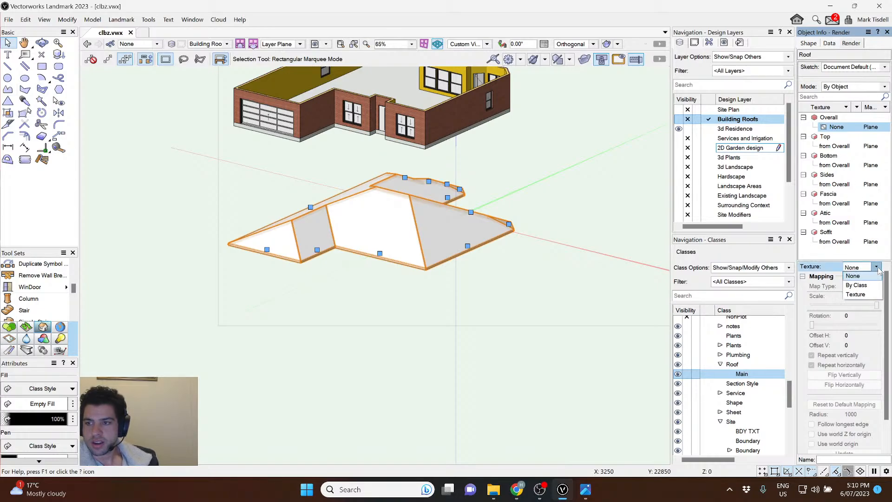
pyautogui.click(859, 286)
# Try texturing the roof in By Component mode with the component texture set to By Class.
pyautogui.click(836, 88)
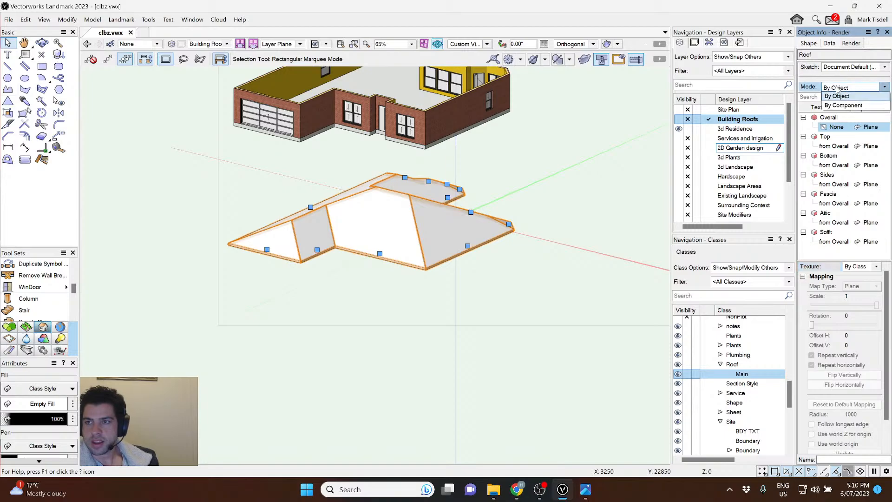
pyautogui.click(844, 105)
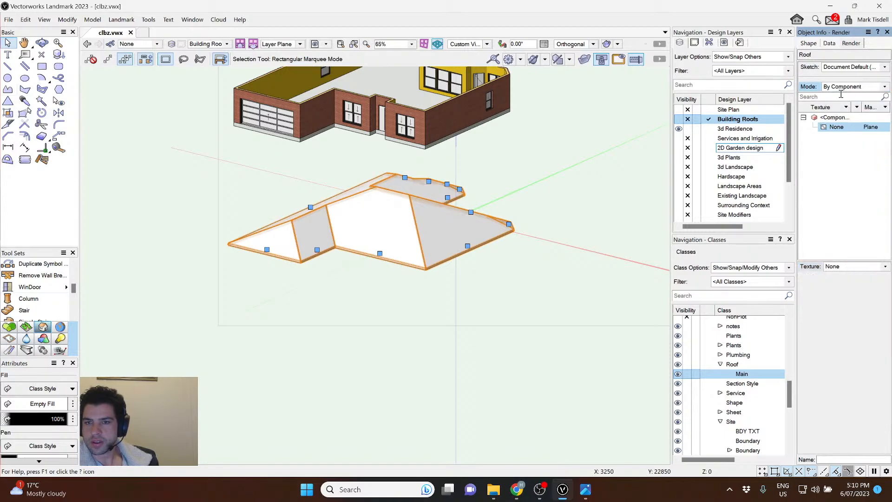
pyautogui.click(841, 87)
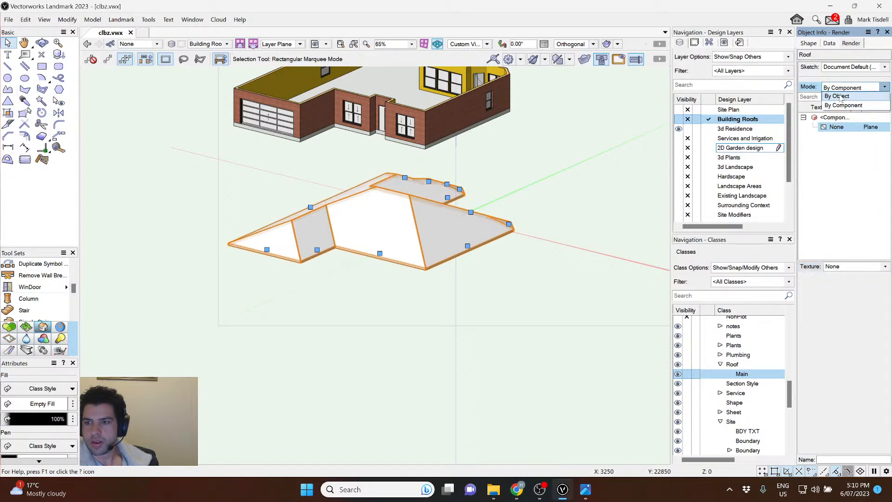
pyautogui.click(843, 105)
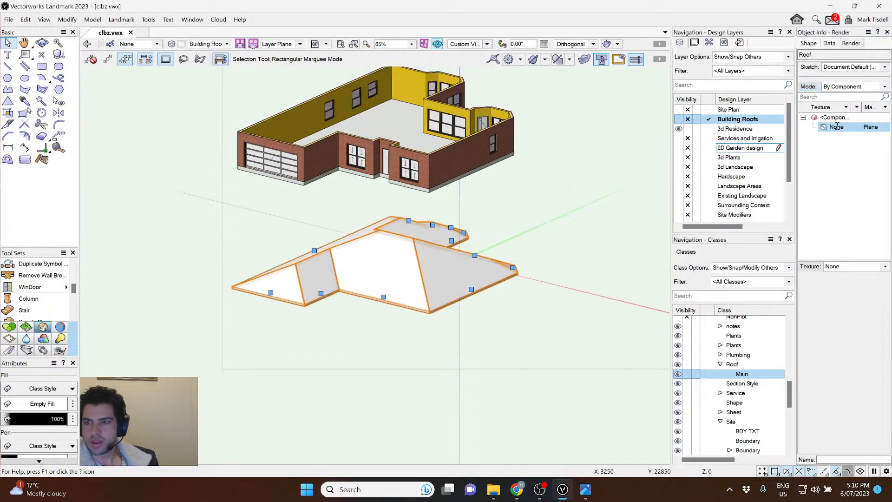
pyautogui.click(855, 266)
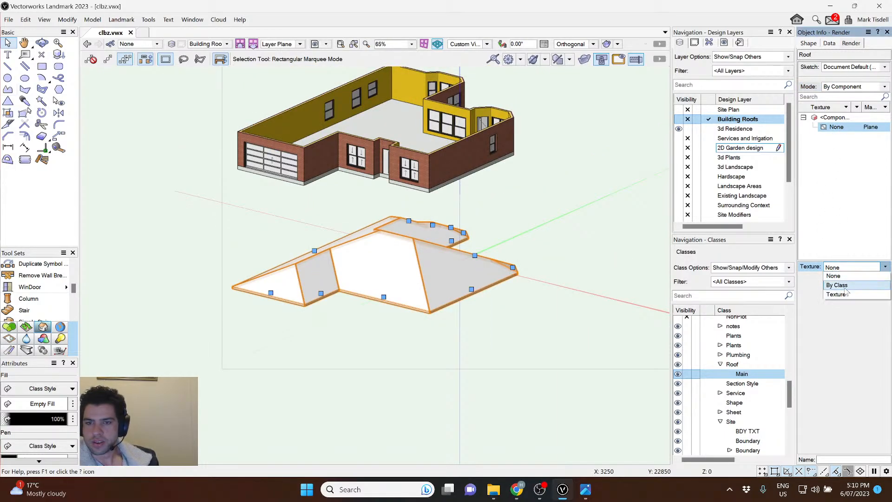
pyautogui.click(843, 282)
# Check the roof surfaces up close and return the roof's texture mode to By Object.
pyautogui.scroll(3, 447, 255)
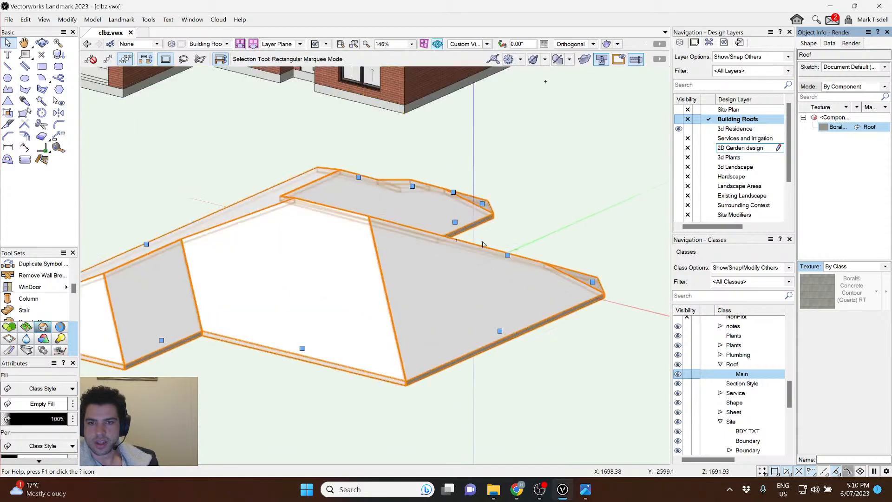
pyautogui.click(541, 213)
pyautogui.click(460, 276)
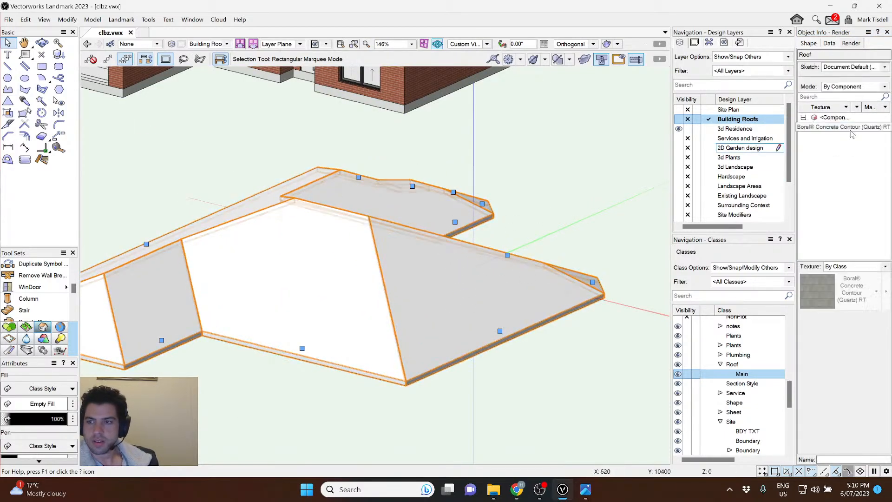
pyautogui.click(842, 88)
pyautogui.click(838, 96)
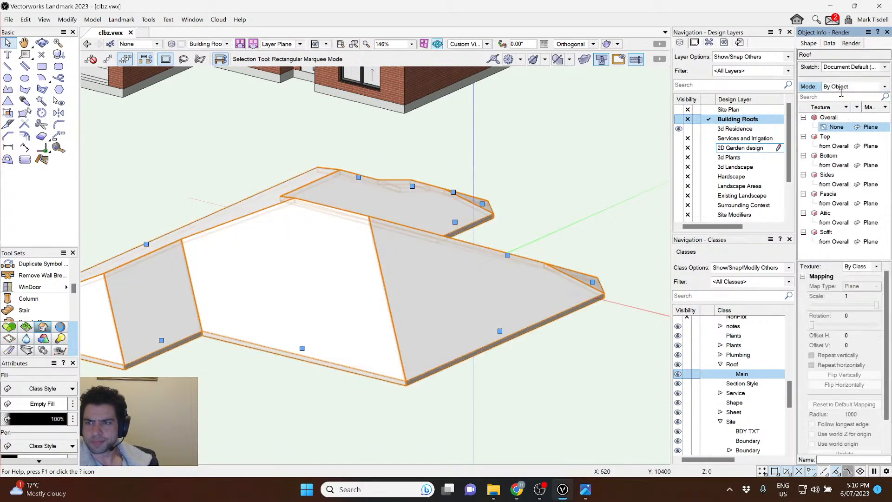
# Make all of the roof's attributes follow its class so its top uses the Boral tile texture, and clear the selection.
pyautogui.doubleClick(839, 128)
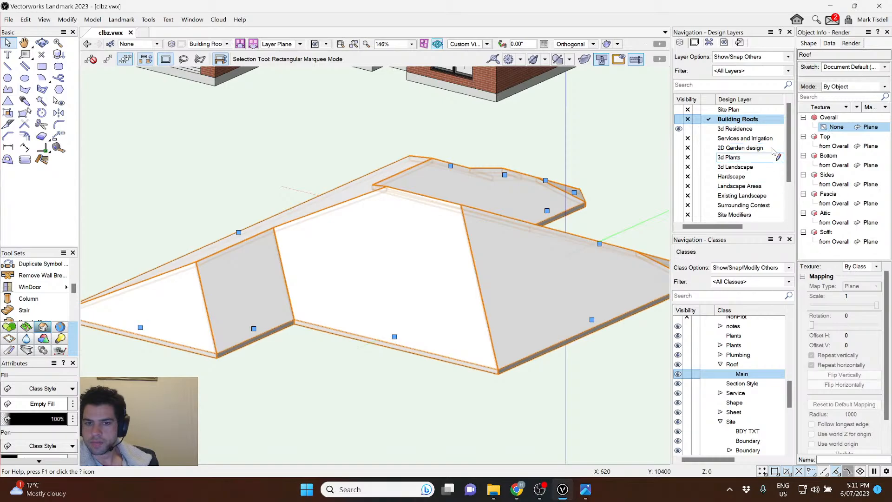
pyautogui.click(808, 44)
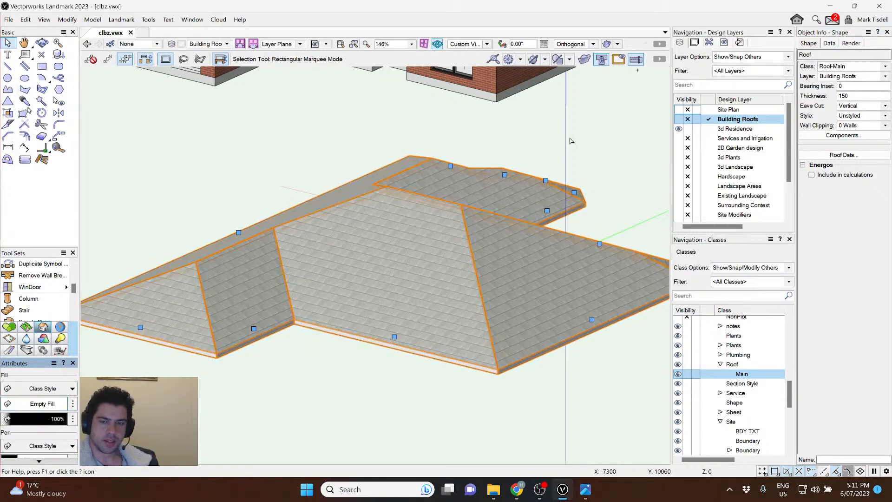
pyautogui.scroll(-2, 569, 135)
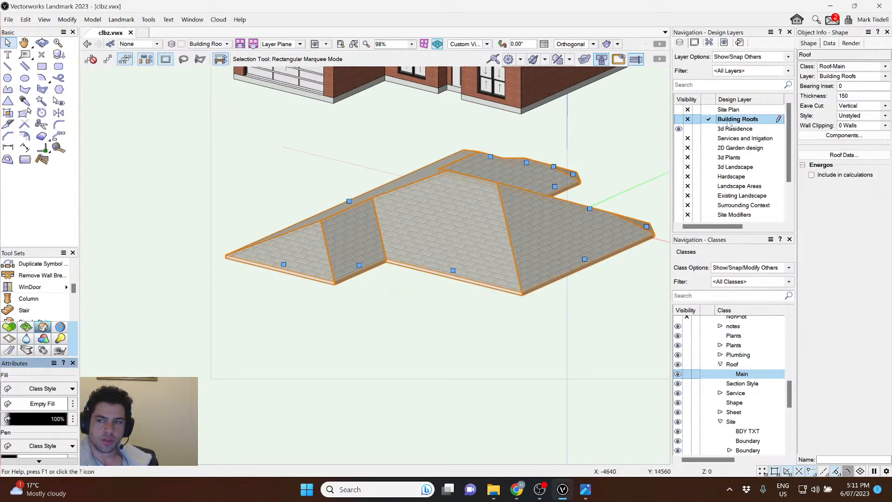
pyautogui.click(851, 44)
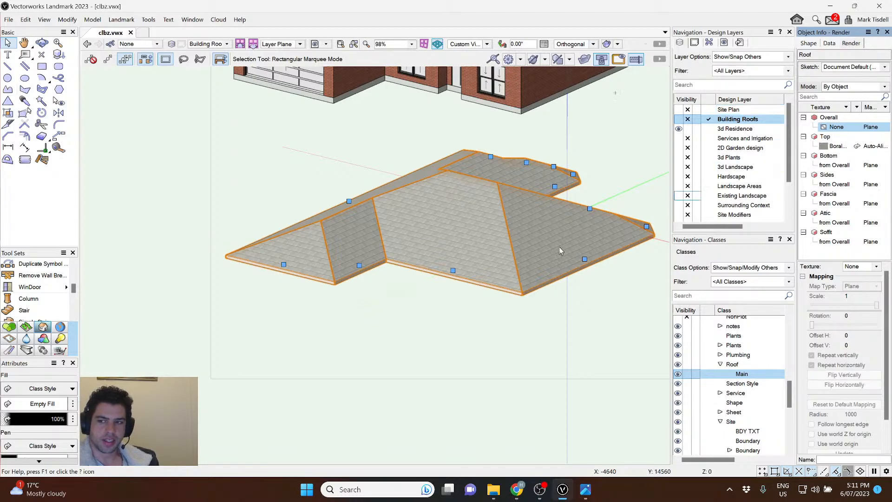
pyautogui.click(54, 364)
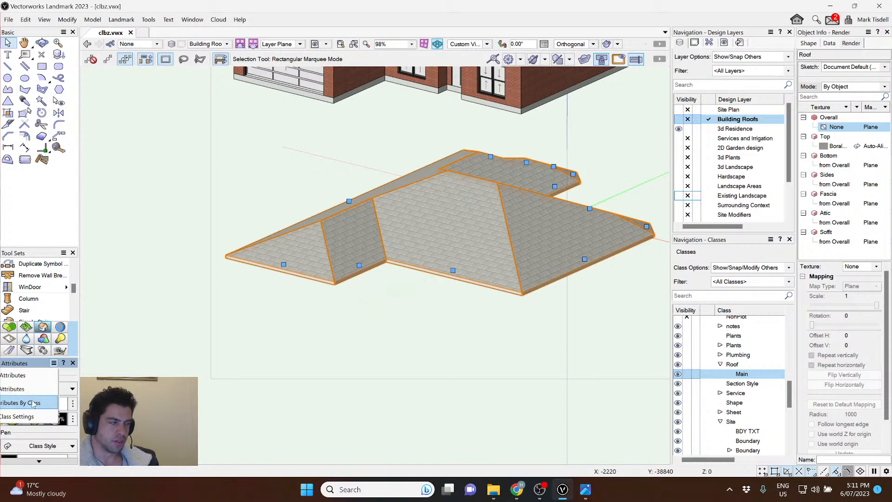
pyautogui.click(291, 378)
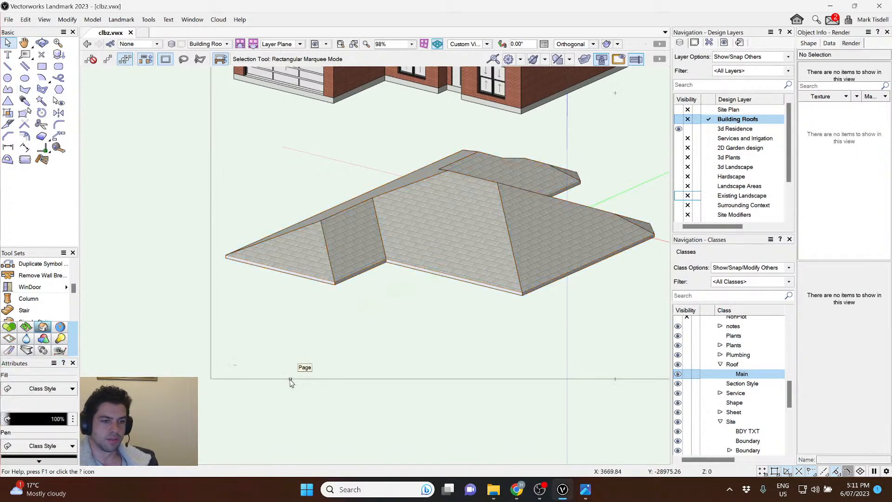
# Select the tiled roof below the house and show the model in the Front view.
pyautogui.click(329, 259)
pyautogui.scroll(-3, 508, 295)
pyautogui.click(602, 226)
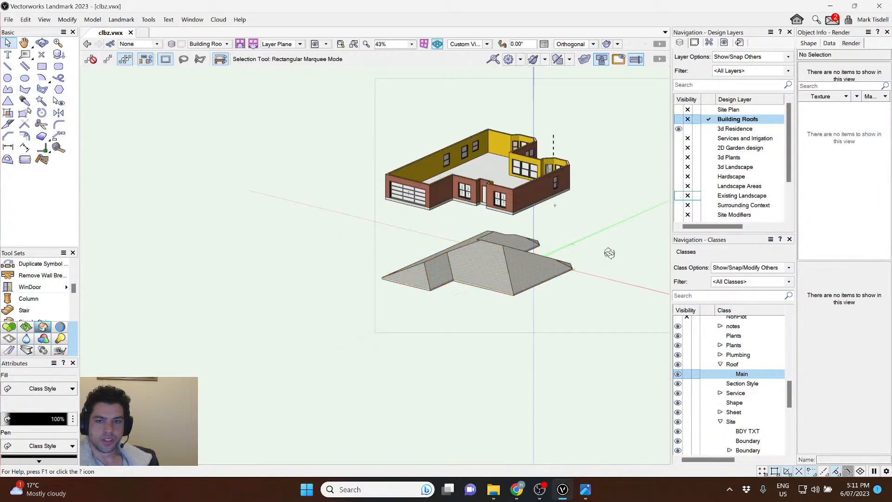
pyautogui.keyDown('ctrl'); pyautogui.moveTo(610, 252); pyautogui.dragTo(569, 226, button='middle'); pyautogui.keyUp('ctrl')
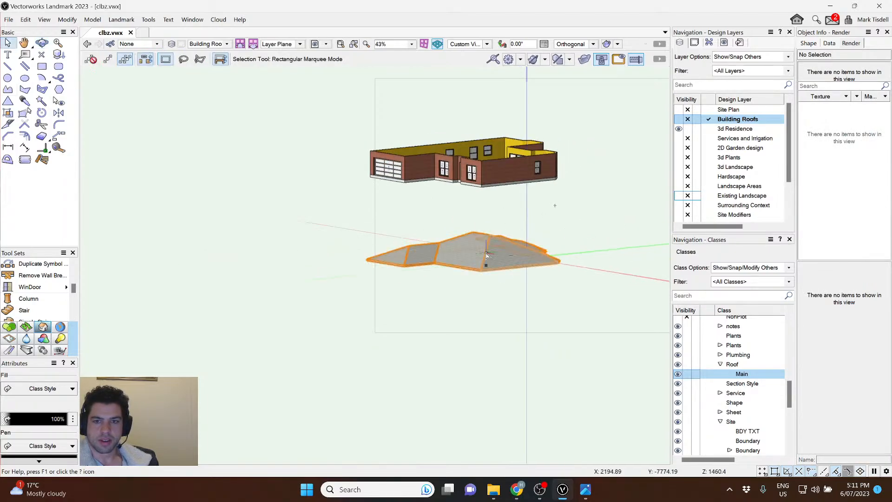
pyautogui.click(420, 246)
pyautogui.press('KP_2')
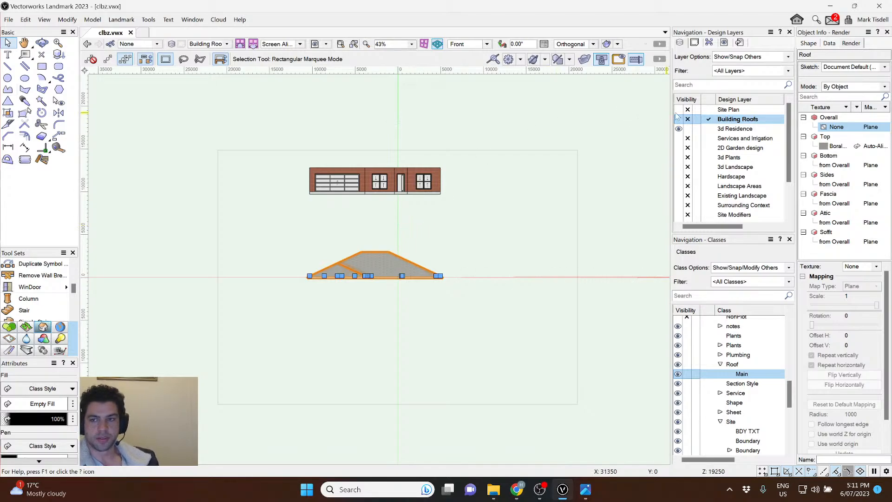
pyautogui.rightClick(726, 120)
pyautogui.click(742, 134)
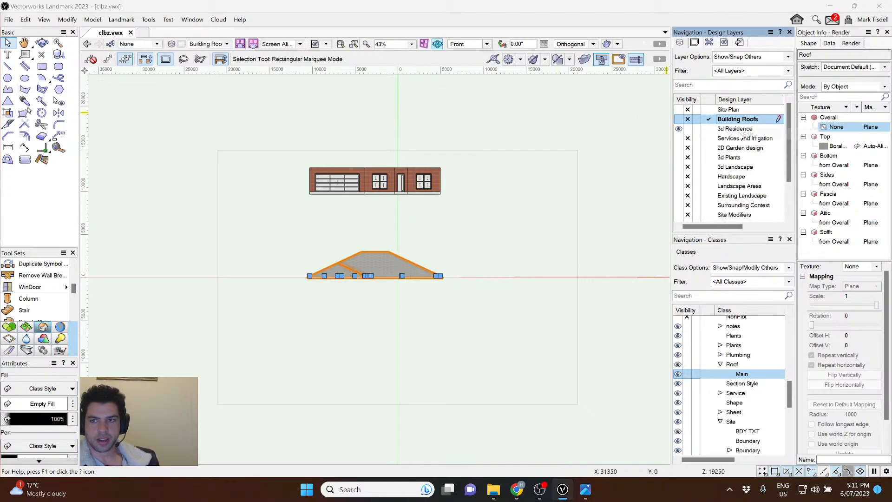
pyautogui.click(564, 239)
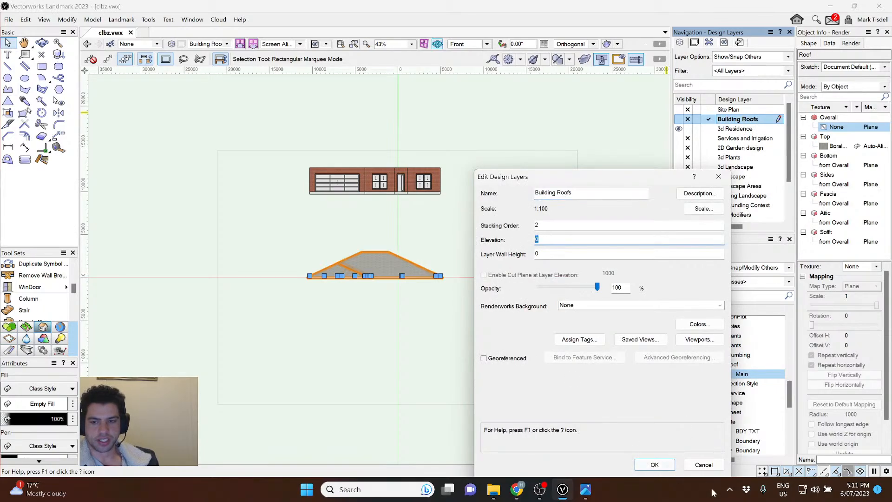
pyautogui.click(704, 464)
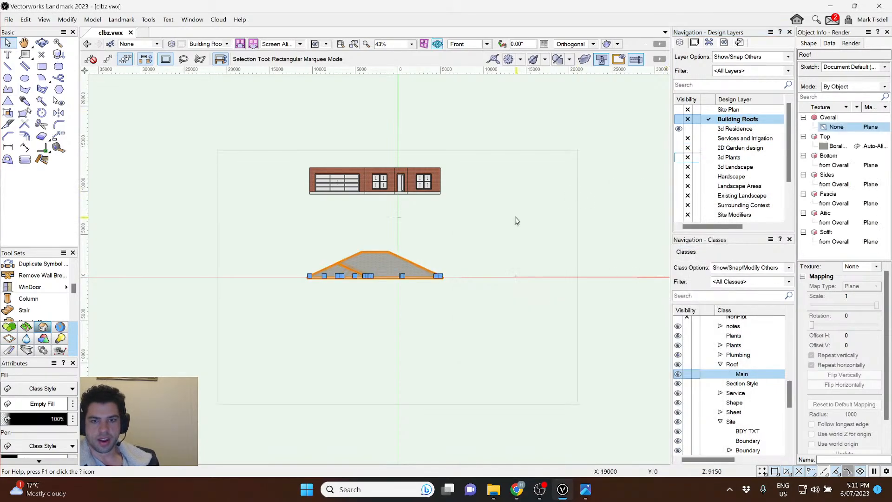
# Move the selected roof straight up along Z onto the tops of the house walls.
pyautogui.click(536, 224)
pyautogui.moveTo(537, 226); pyautogui.dragTo(266, 312)
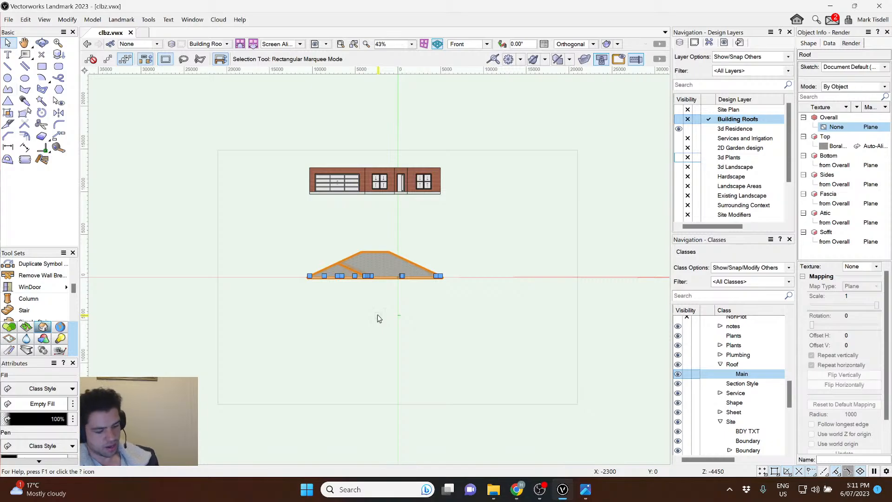
pyautogui.hotkey('ctrl', 'alt', 'm')
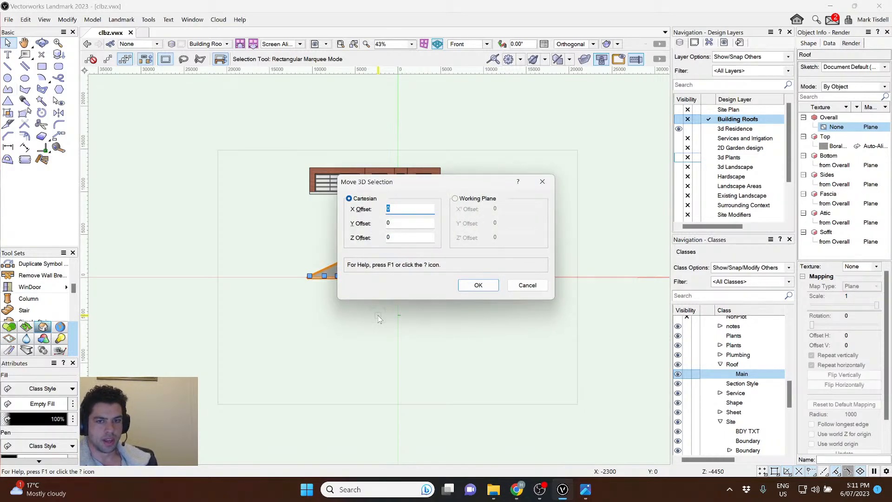
pyautogui.press('Tab')
pyautogui.press('Tab')
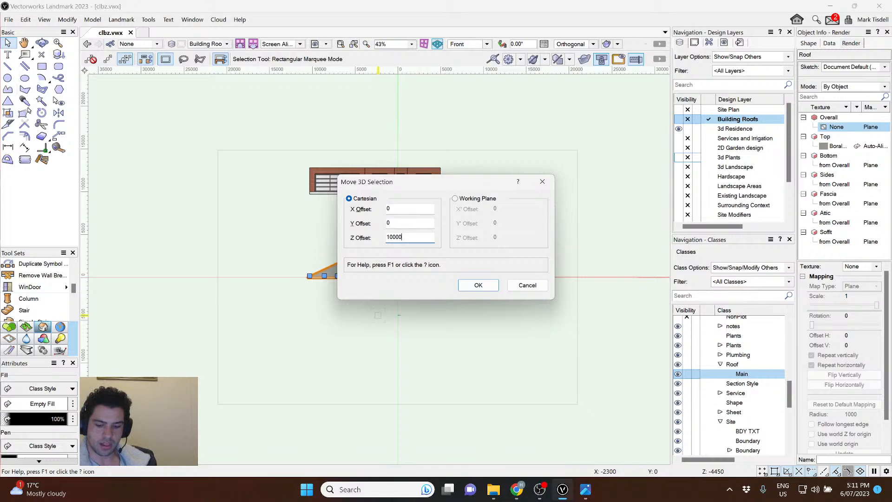
pyautogui.press('Return')
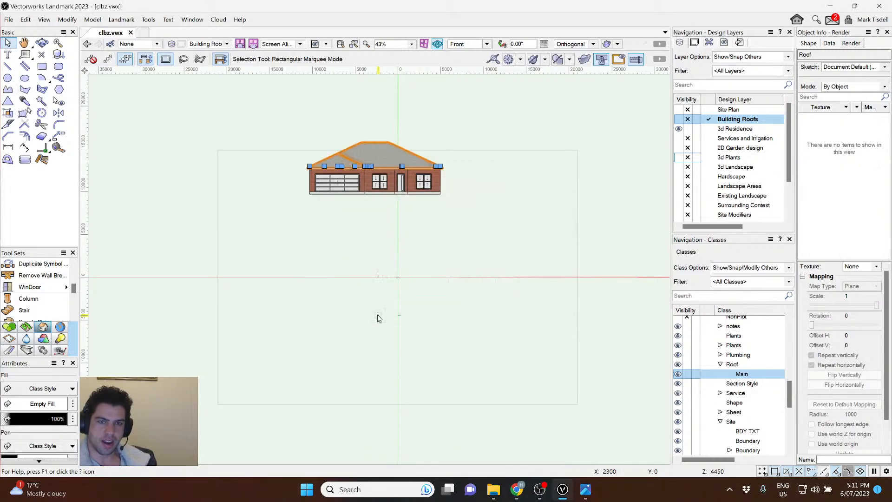
# Examine up close how the raised roof and its eaves meet the brick walls around the front entry recess.
pyautogui.scroll(4, 367, 134)
pyautogui.click(326, 165)
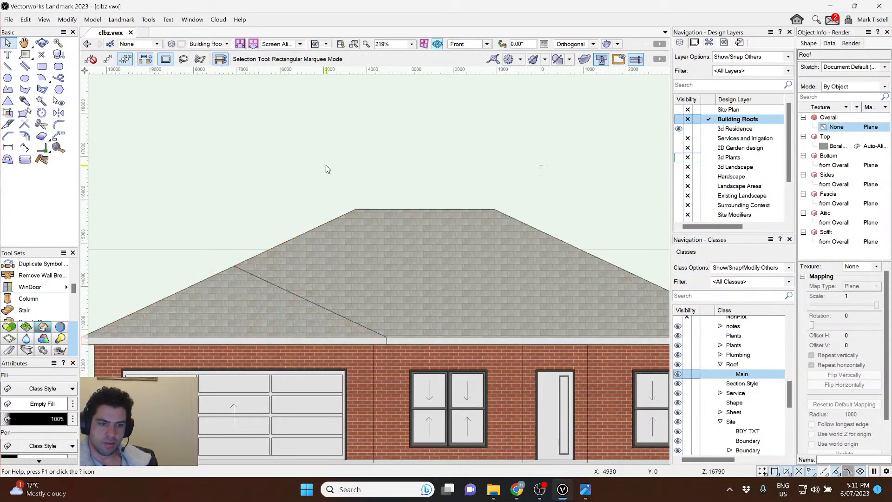
pyautogui.scroll(-1, 327, 166)
pyautogui.keyDown('ctrl'); pyautogui.moveTo(525, 163); pyautogui.dragTo(375, 71, button='middle'); pyautogui.keyUp('ctrl')
pyautogui.scroll(1, 376, 71)
pyautogui.scroll(4, 375, 71)
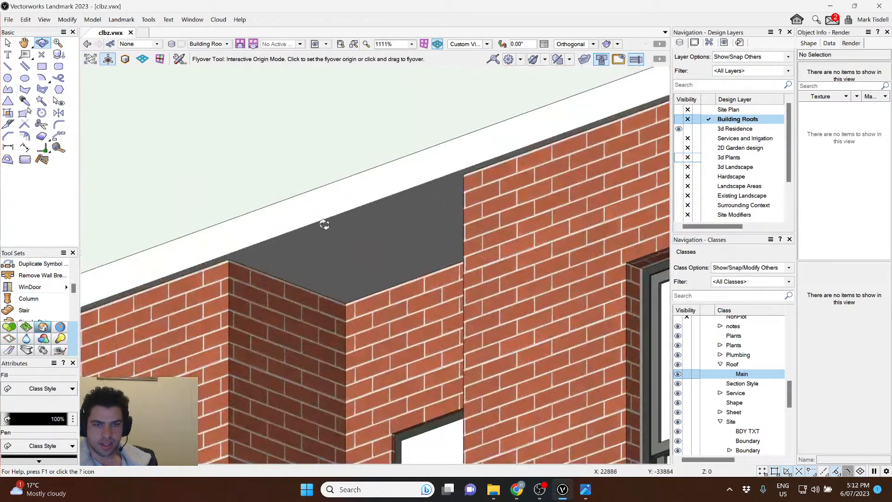
pyautogui.keyDown('ctrl'); pyautogui.moveTo(294, 245); pyautogui.dragTo(438, 205, button='middle'); pyautogui.keyUp('ctrl')
pyautogui.scroll(2, 529, 261)
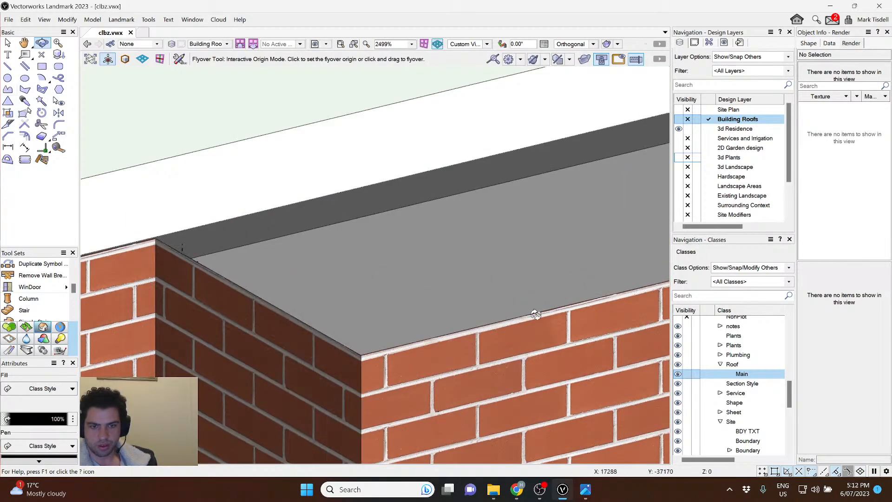
pyautogui.scroll(-4, 534, 312)
pyautogui.keyDown('ctrl'); pyautogui.moveTo(350, 191); pyautogui.dragTo(423, 179, button='middle'); pyautogui.keyUp('ctrl')
pyautogui.scroll(-2, 394, 177)
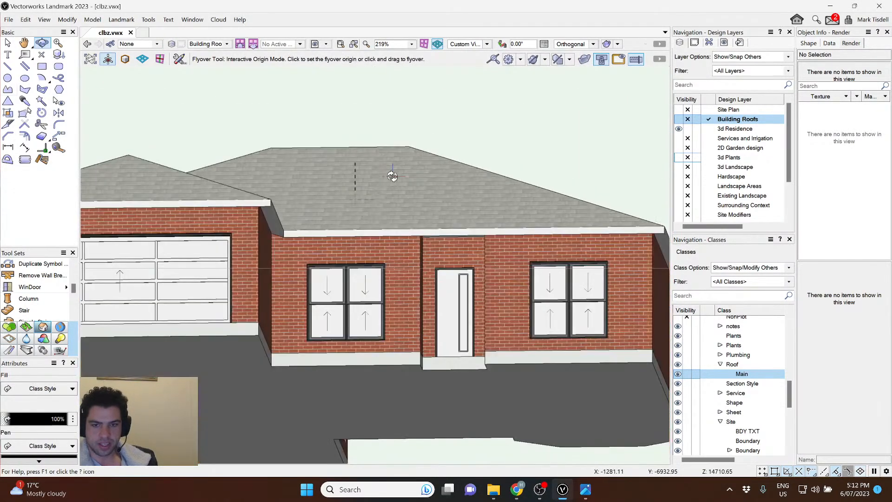
# Look over the tiled roof on the whole house from above and from the front corner.
pyautogui.moveTo(392, 176); pyautogui.dragTo(363, 210)
pyautogui.press('x')
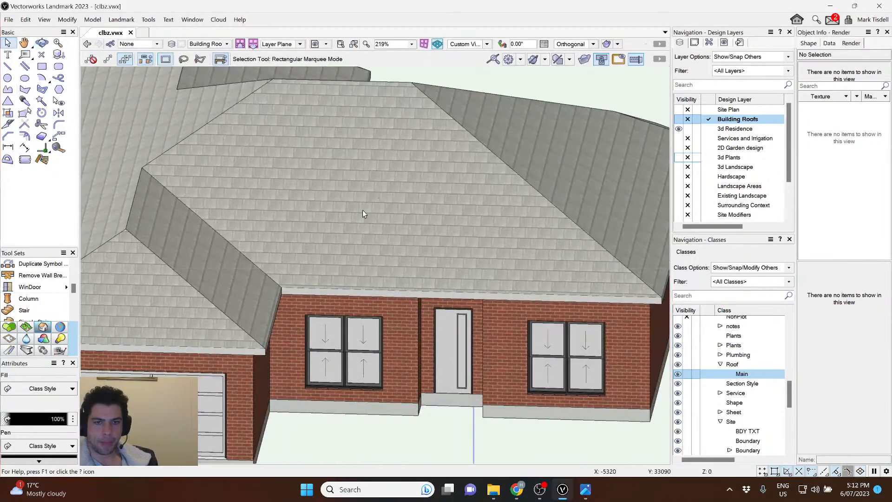
pyautogui.click(364, 211)
pyautogui.scroll(-2, 363, 212)
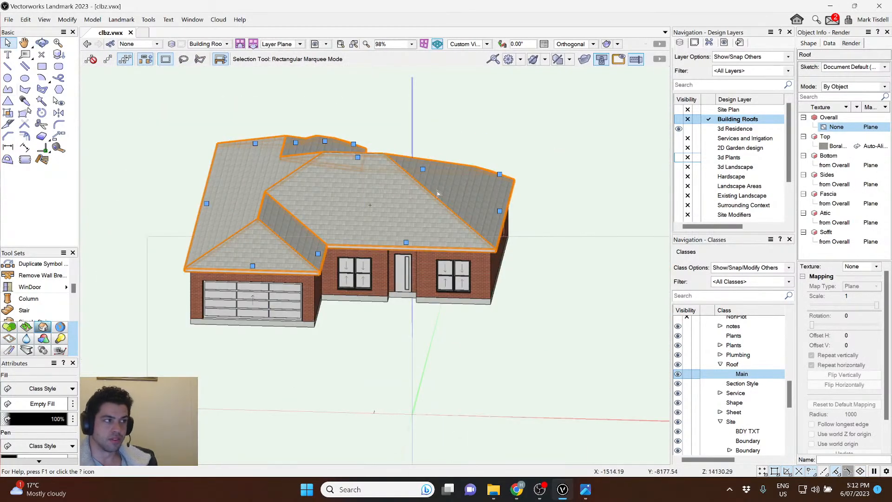
pyautogui.click(488, 130)
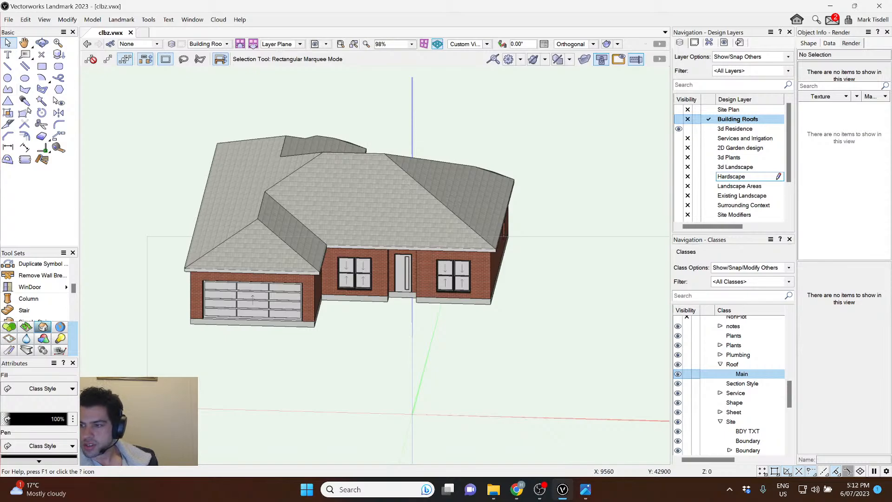
pyautogui.keyDown('ctrl'); pyautogui.moveTo(539, 310); pyautogui.dragTo(474, 265, button='middle'); pyautogui.keyUp('ctrl')
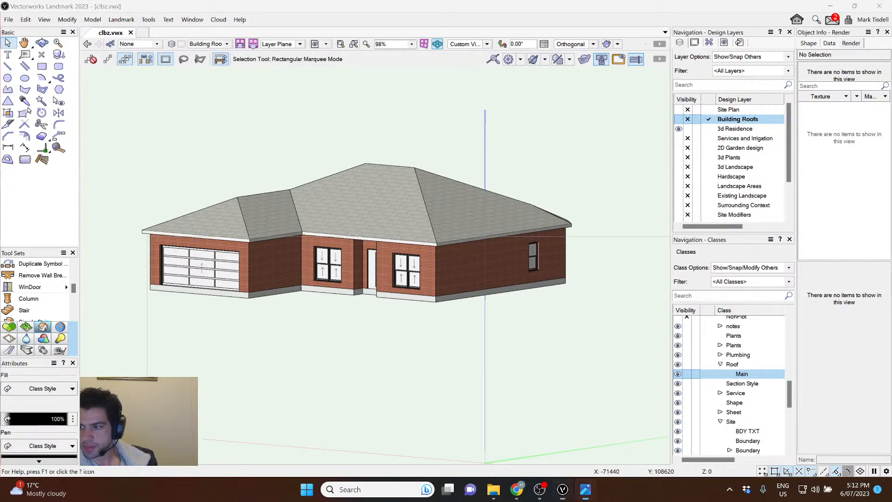
# Switch to the photo viewer and examine the front porch, its brick columns and the roof overhang in 0.jpg.
pyautogui.moveTo(891, 74)
pyautogui.mouseDown()
pyautogui.moveTo(516, 126)
pyautogui.moveTo(476, 37)
pyautogui.mouseUp()
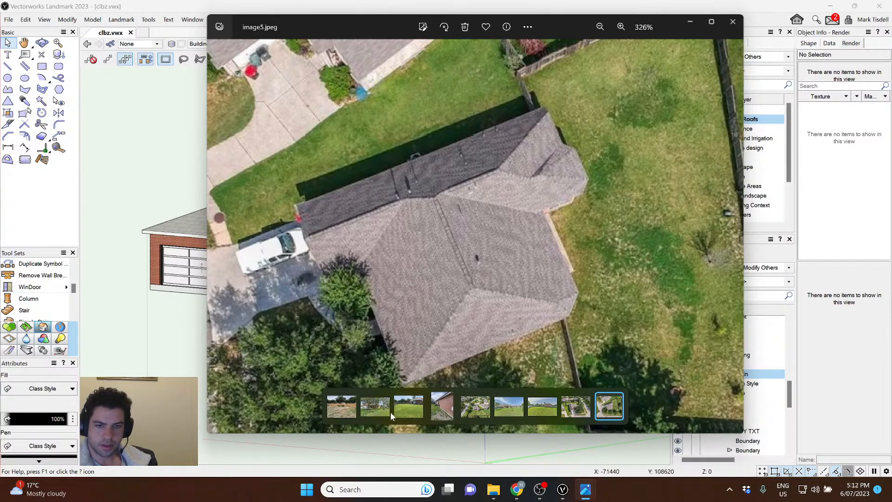
pyautogui.click(375, 407)
pyautogui.scroll(5, 464, 233)
pyautogui.scroll(3, 465, 232)
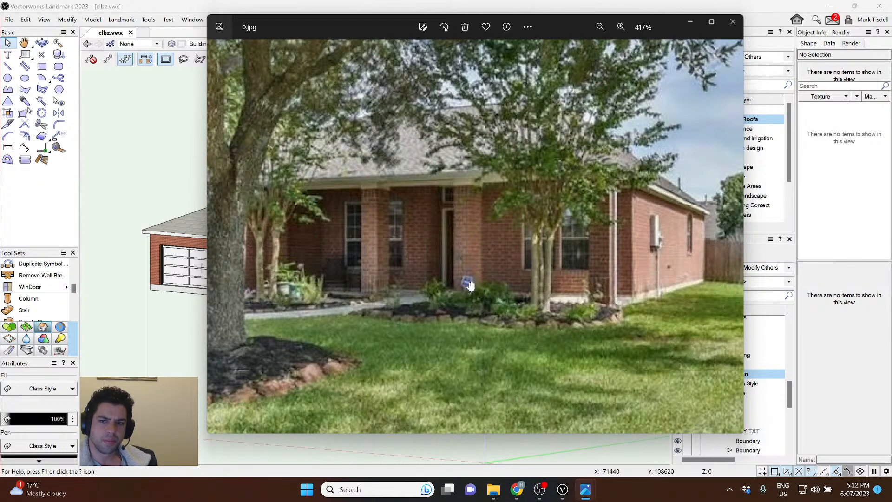
pyautogui.scroll(-2, 471, 285)
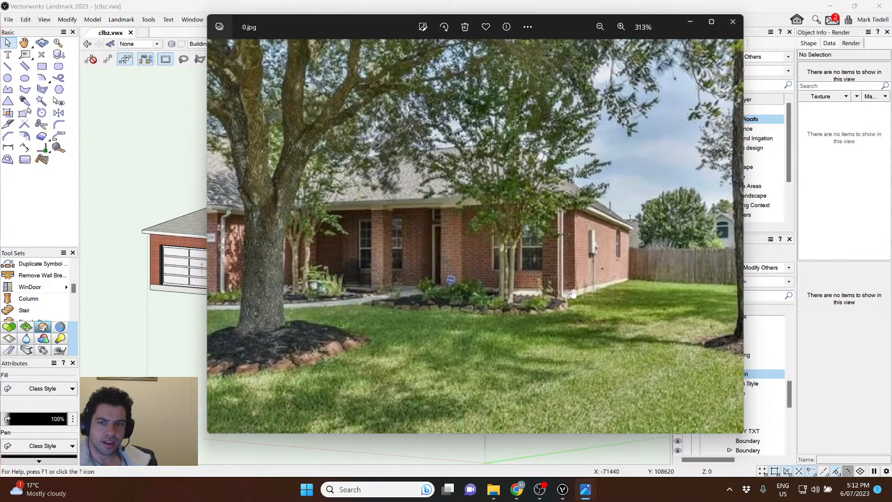
pyautogui.click(270, 8)
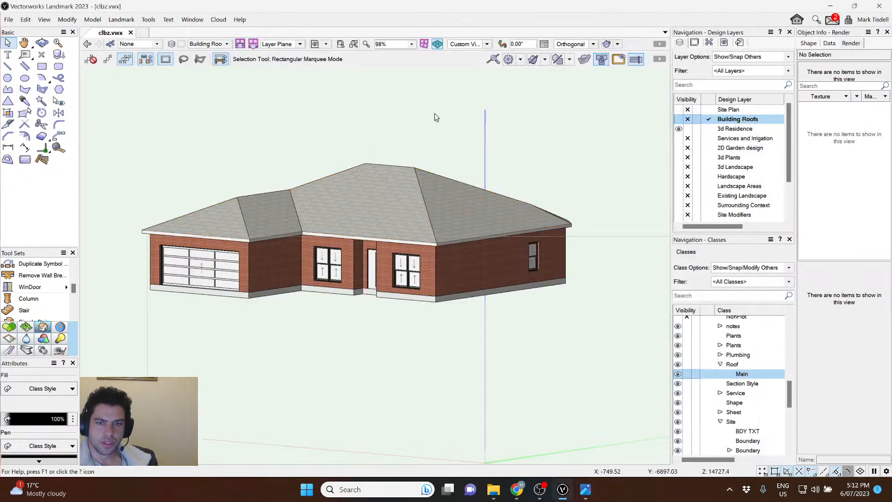
# Show the PDF layer under the house in Top/Plan view and select the roof to compare it with the covered porch areas.
pyautogui.hotkey('ctrl', '5')
pyautogui.scroll(-2, 706, 162)
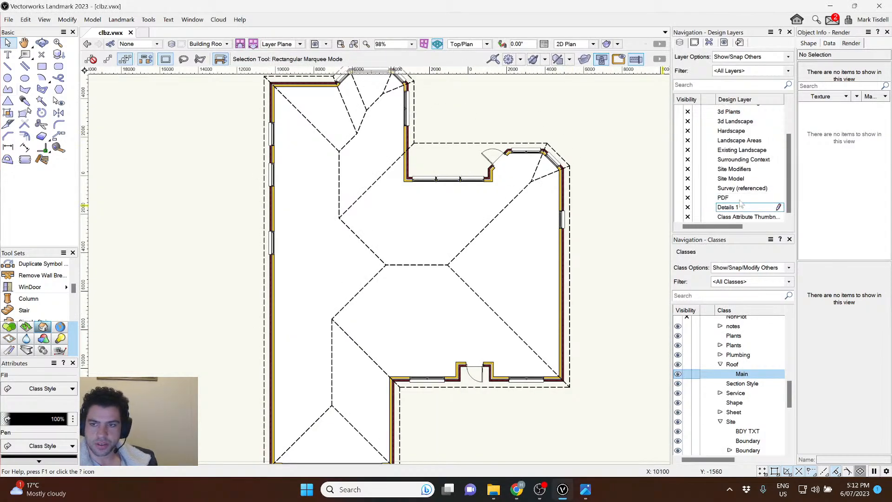
pyautogui.click(679, 199)
pyautogui.scroll(4, 550, 256)
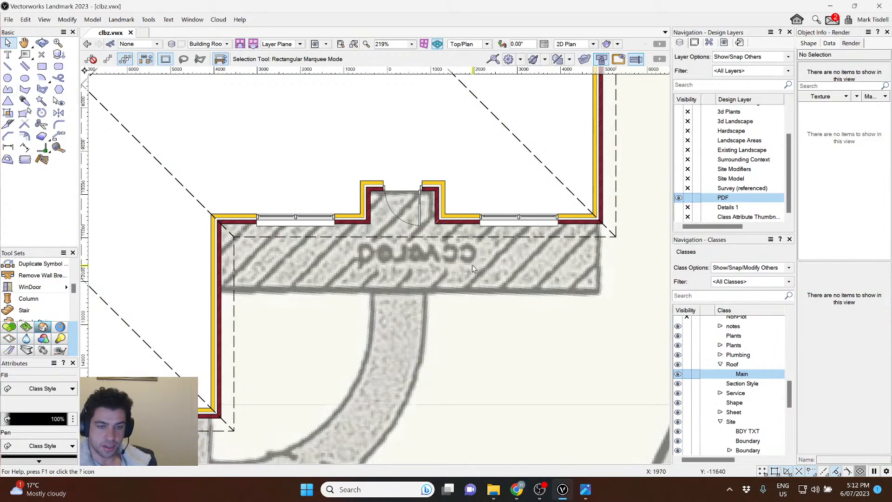
pyautogui.click(468, 238)
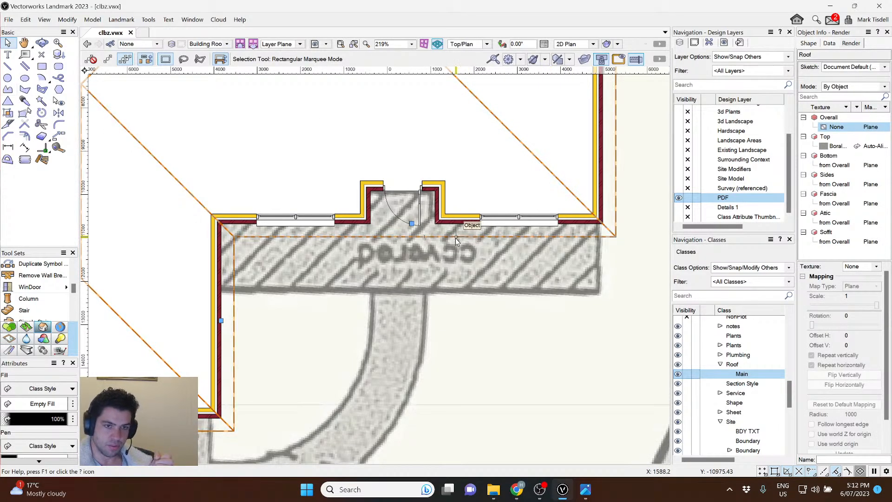
pyautogui.scroll(-6, 468, 238)
pyautogui.moveTo(453, 193); pyautogui.dragTo(437, 232, button='middle')
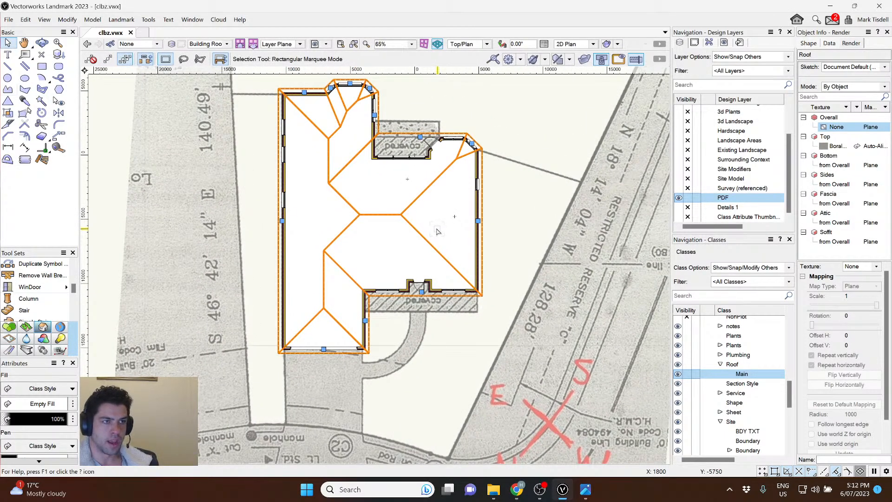
pyautogui.click(112, 19)
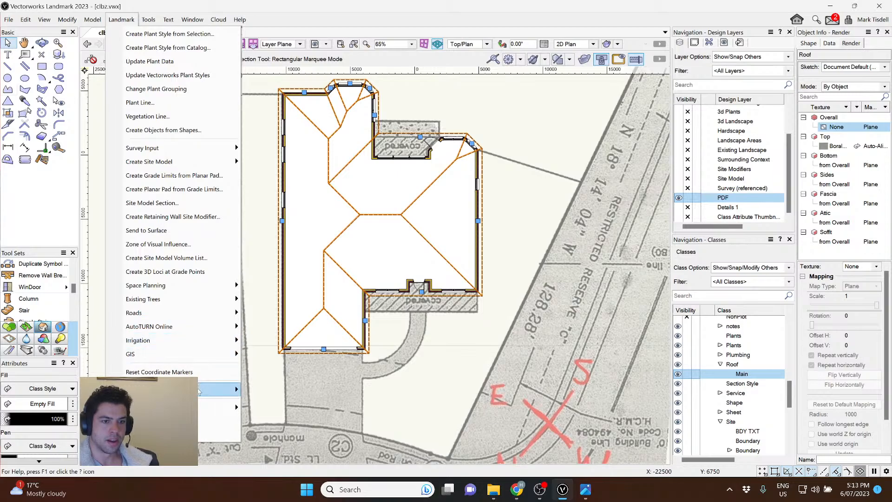
pyautogui.moveTo(200, 390)
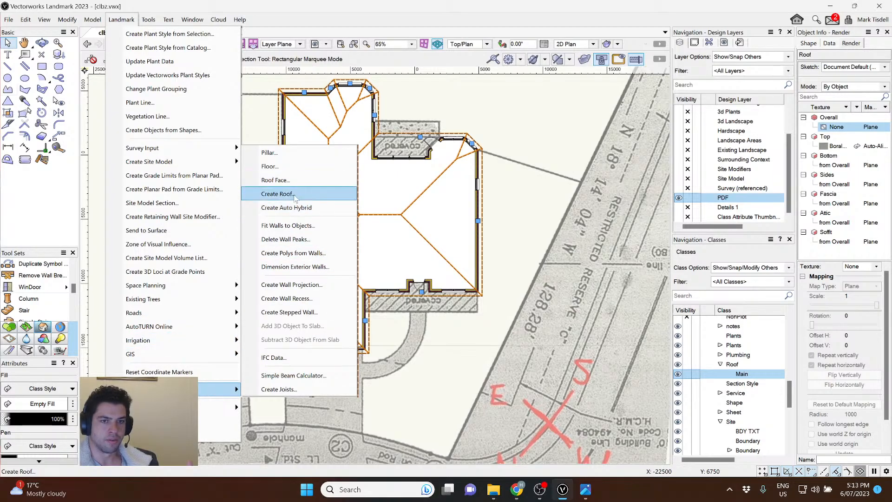
pyautogui.click(300, 194)
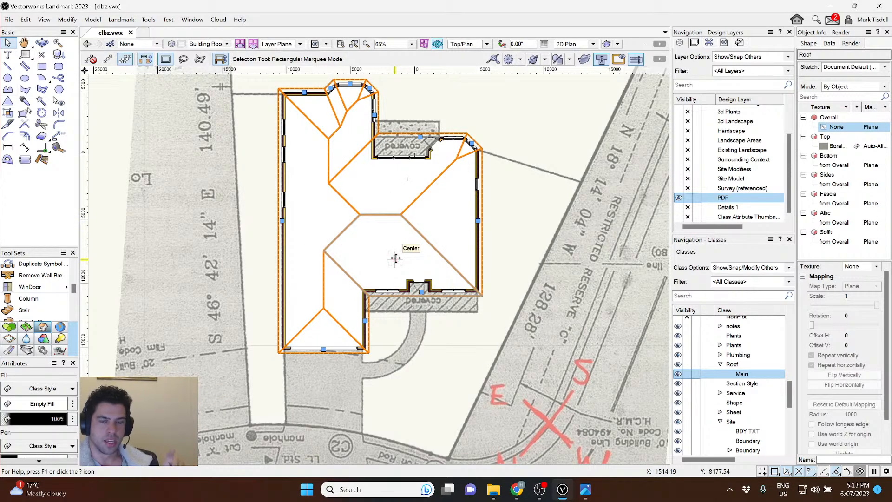
pyautogui.scroll(2, 395, 259)
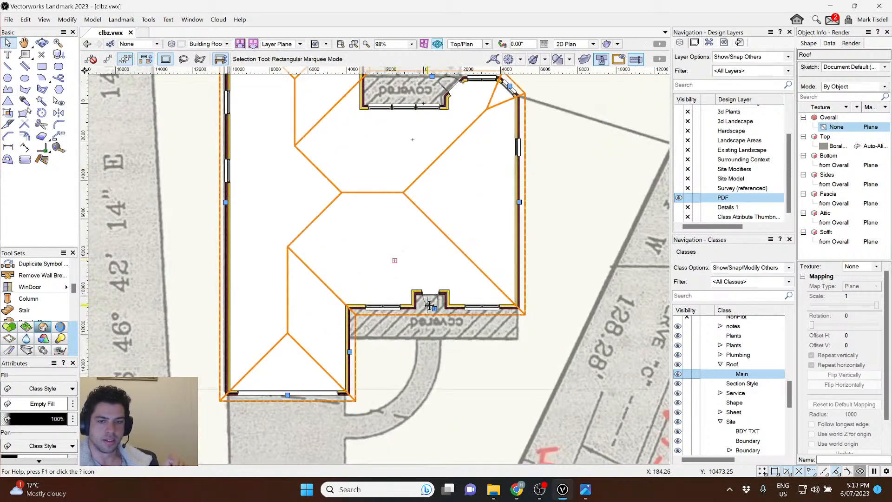
pyautogui.doubleClick(454, 313)
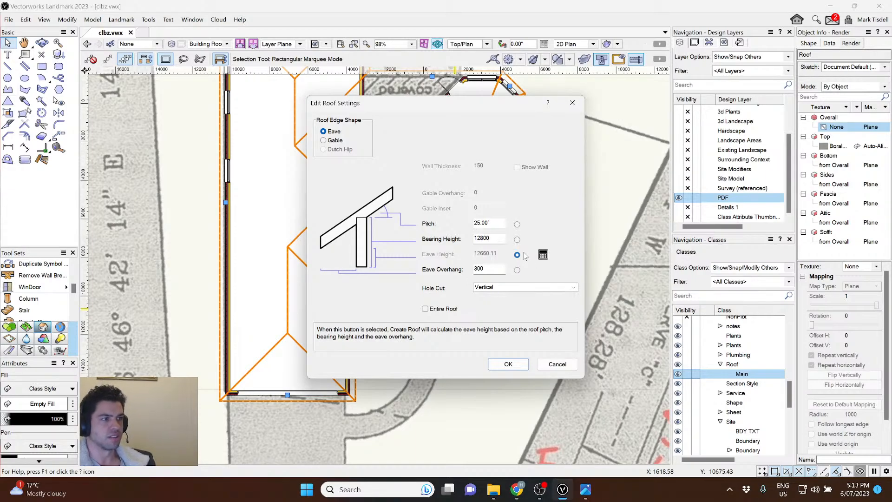
pyautogui.click(553, 365)
pyautogui.click(446, 318)
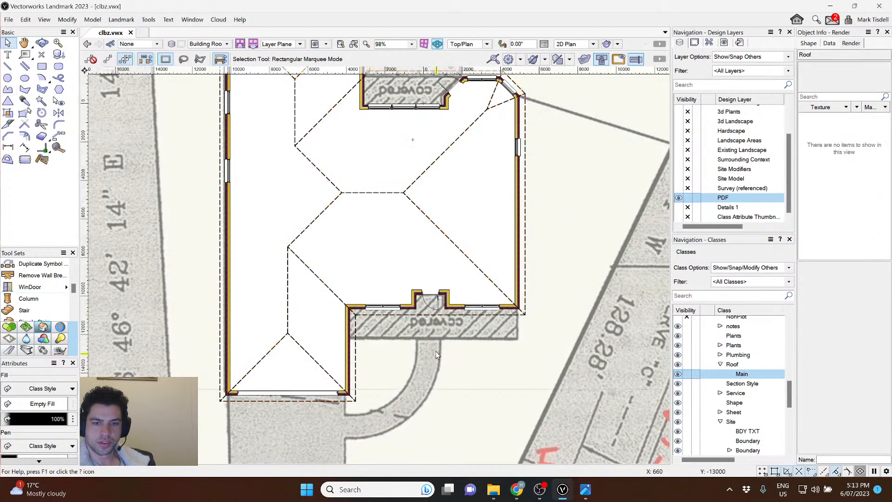
# Reshape the roof by moving its front entry eave outward to the front line of the covered porch on the PDF.
pyautogui.click(448, 315)
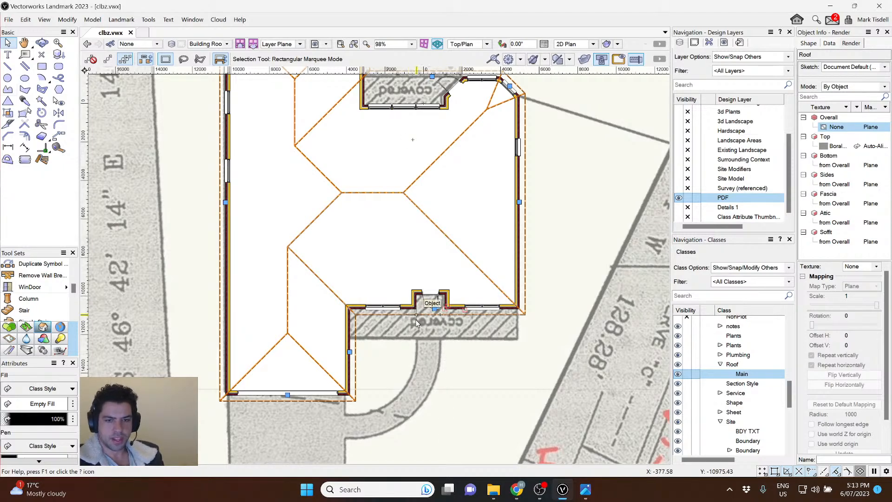
pyautogui.press('-')
pyautogui.scroll(3, 441, 324)
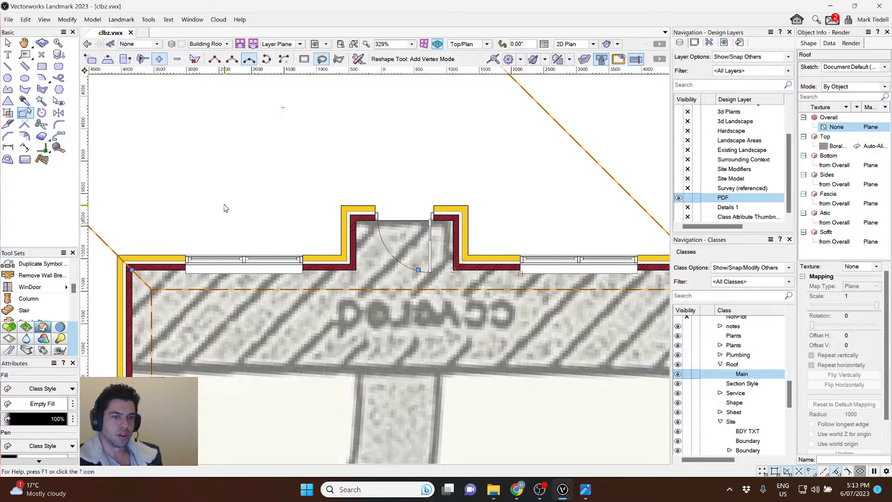
pyautogui.scroll(-3, 406, 272)
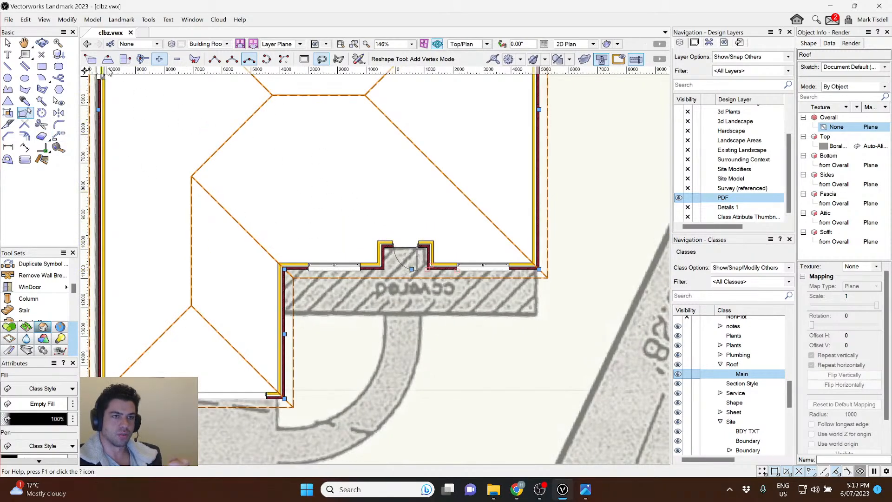
pyautogui.click(92, 59)
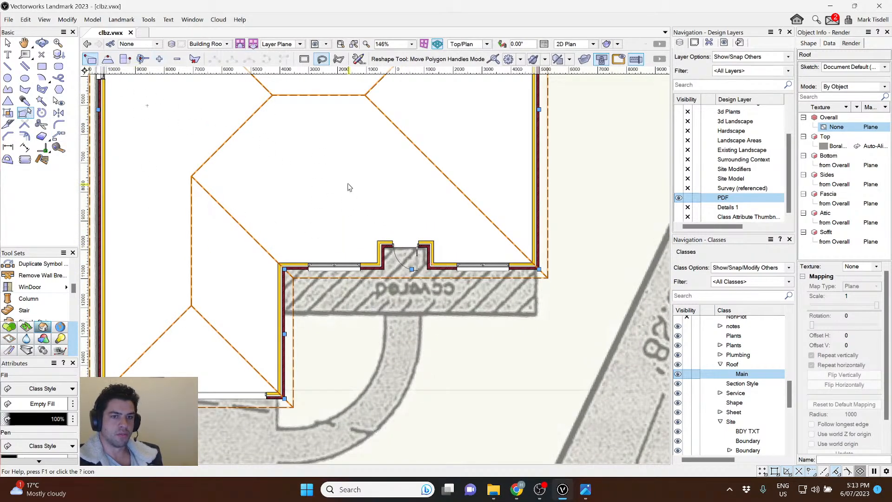
pyautogui.moveTo(412, 269); pyautogui.dragTo(410, 304)
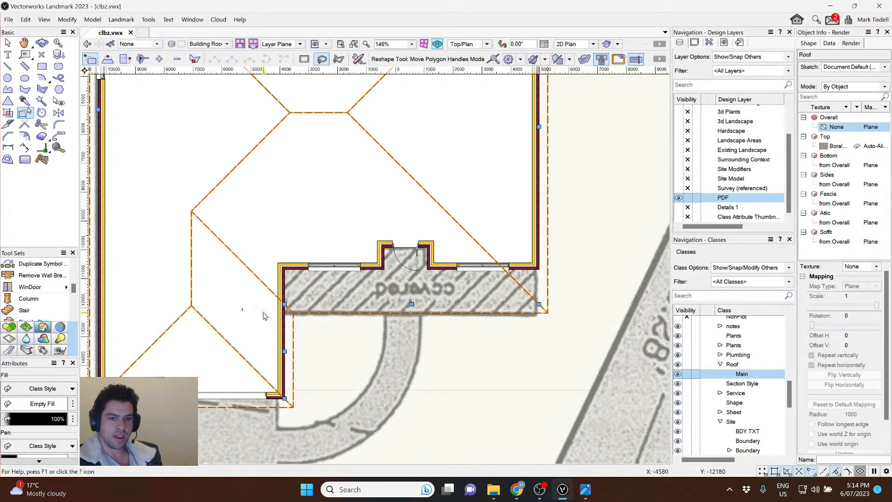
# Examine the extended porch roof in 3D from below, from the side and from the front corner of the house.
pyautogui.press('x')
pyautogui.click(496, 356)
pyautogui.scroll(-2, 496, 356)
pyautogui.keyDown('ctrl'); pyautogui.moveTo(498, 395); pyautogui.dragTo(332, 188, button='middle'); pyautogui.keyUp('ctrl')
pyautogui.scroll(7, 415, 258)
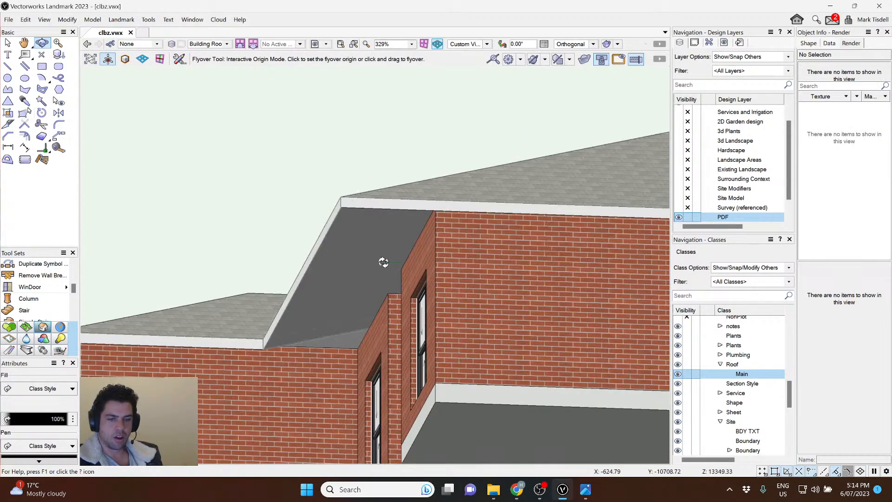
pyautogui.scroll(-5, 367, 254)
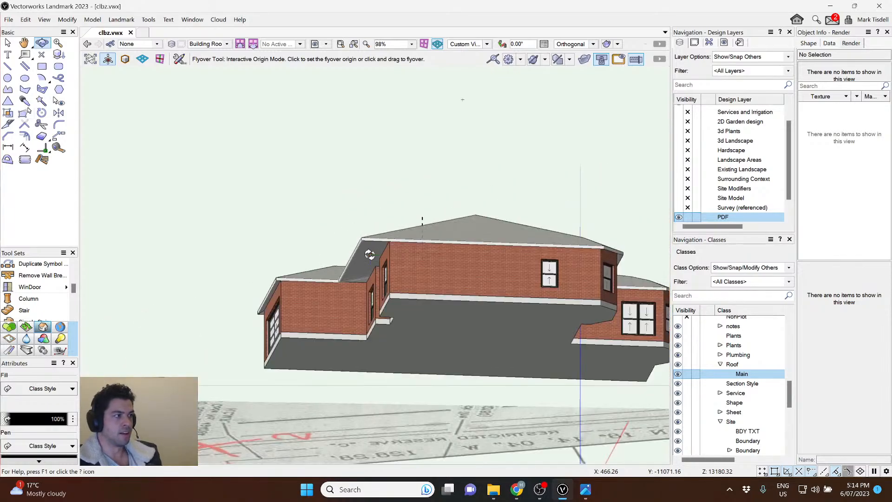
pyautogui.moveTo(303, 190); pyautogui.dragTo(418, 246)
pyautogui.press('x')
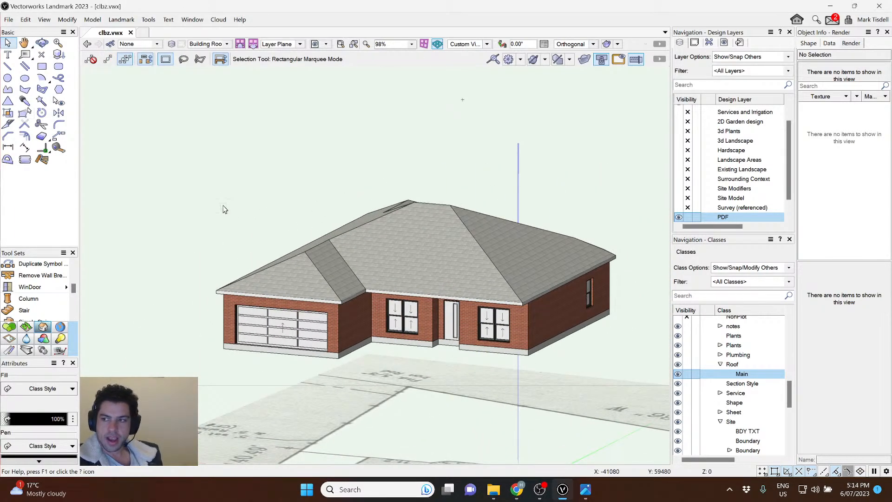
# Switch to the photo viewer and compare the front porch roof and column positions in 0.jpg with the model.
pyautogui.moveTo(585, 490)
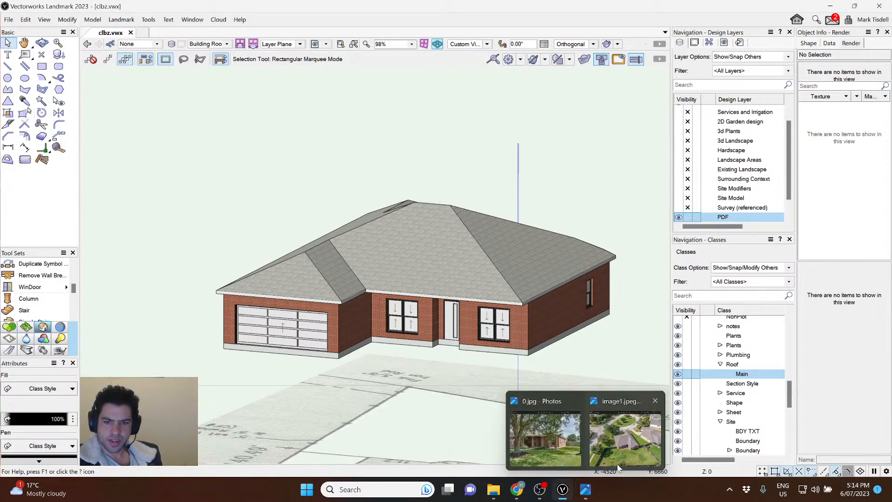
pyautogui.click(551, 453)
pyautogui.scroll(3, 438, 238)
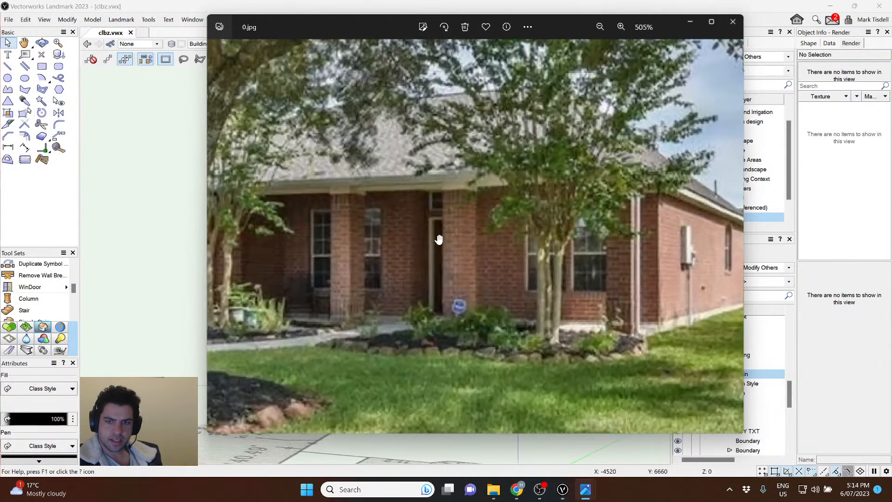
pyautogui.scroll(-3, 421, 265)
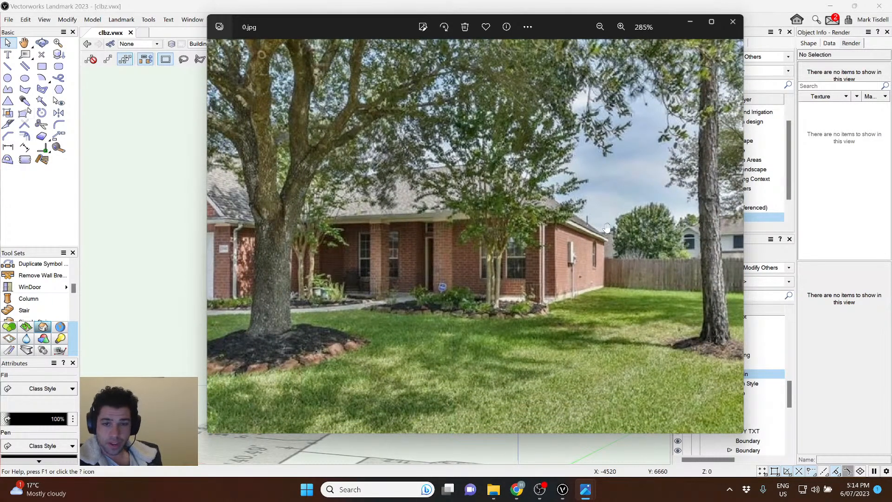
pyautogui.scroll(2, 609, 228)
pyautogui.scroll(-1, 503, 301)
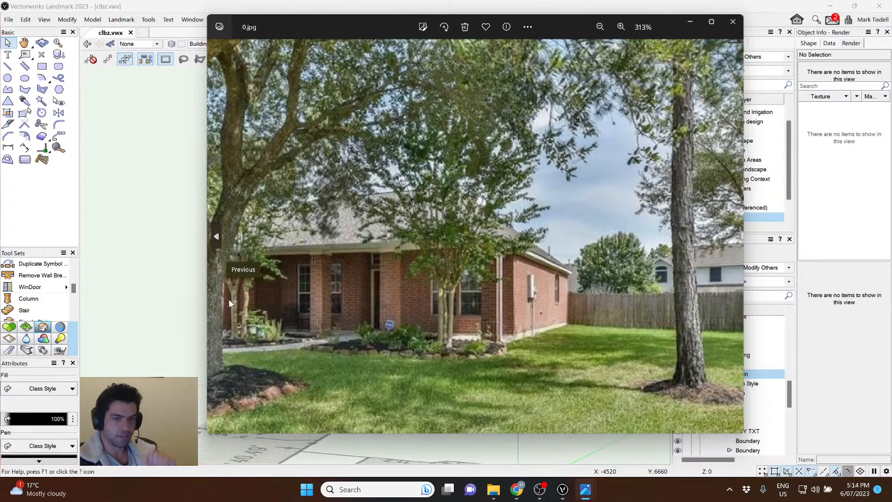
pyautogui.click(168, 157)
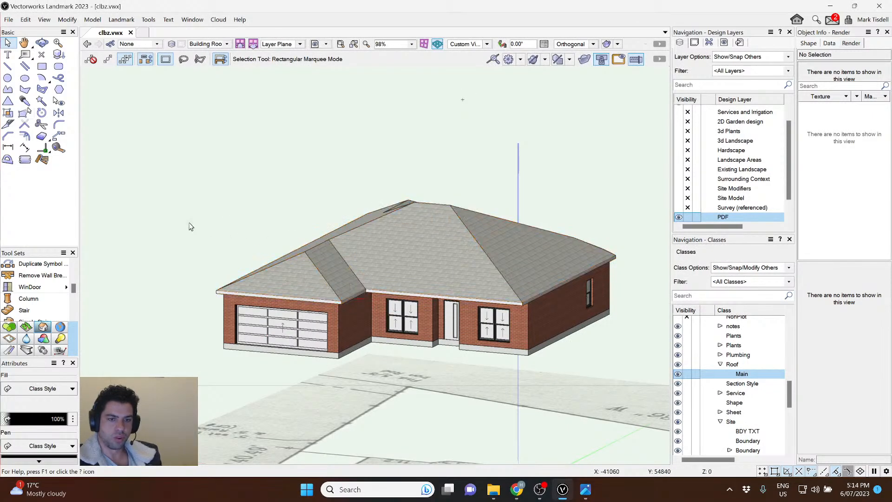
# Return to Top/Plan view and try starting a rectangle where the porch's front edge meets the garage side wall.
pyautogui.hotkey('ctrl', '5')
pyautogui.moveTo(465, 360); pyautogui.dragTo(329, 148, button='middle')
pyautogui.moveTo(397, 332); pyautogui.dragTo(418, 212, button='middle')
pyautogui.scroll(2, 539, 309)
pyautogui.moveTo(532, 347); pyautogui.dragTo(532, 344, button='middle')
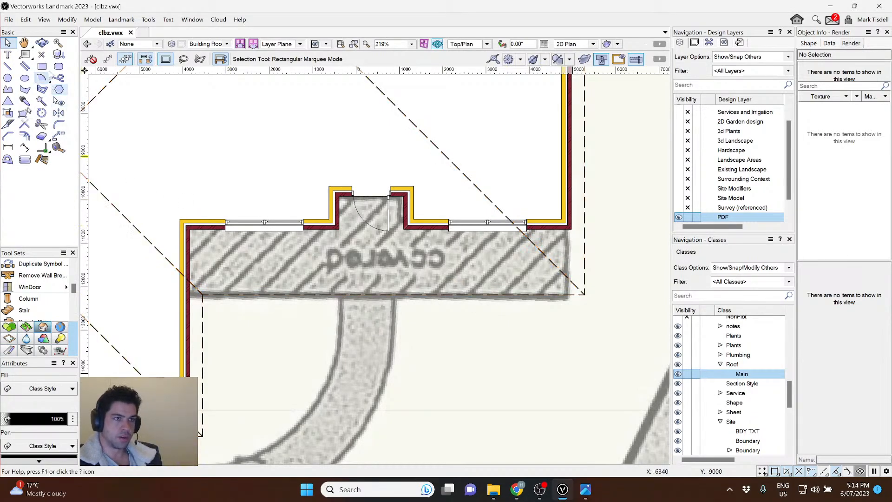
pyautogui.click(42, 66)
pyautogui.scroll(3, 184, 297)
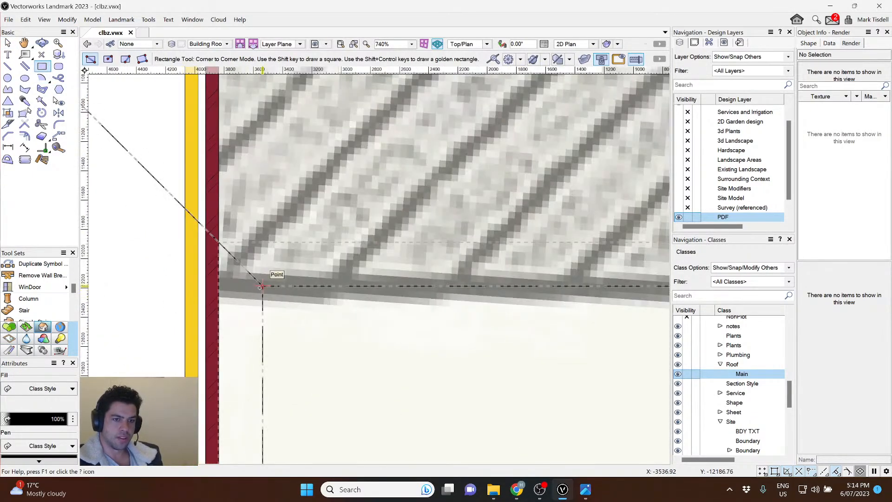
pyautogui.click(222, 287)
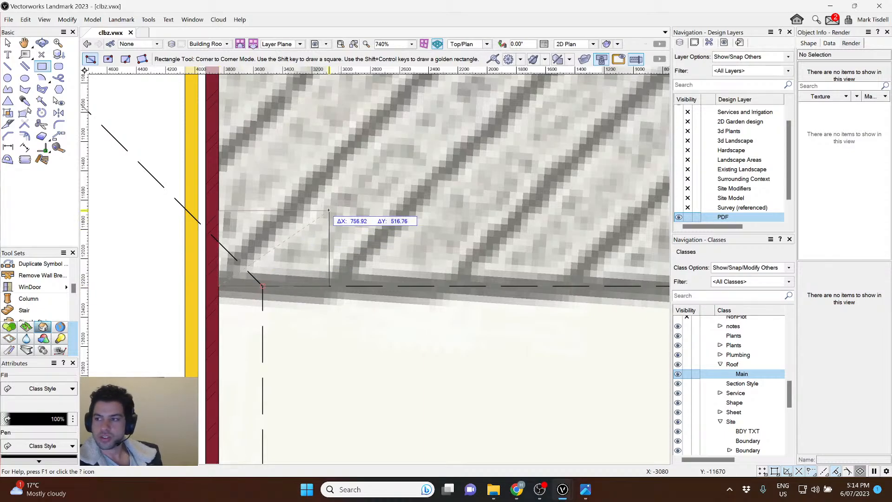
pyautogui.press('Escape')
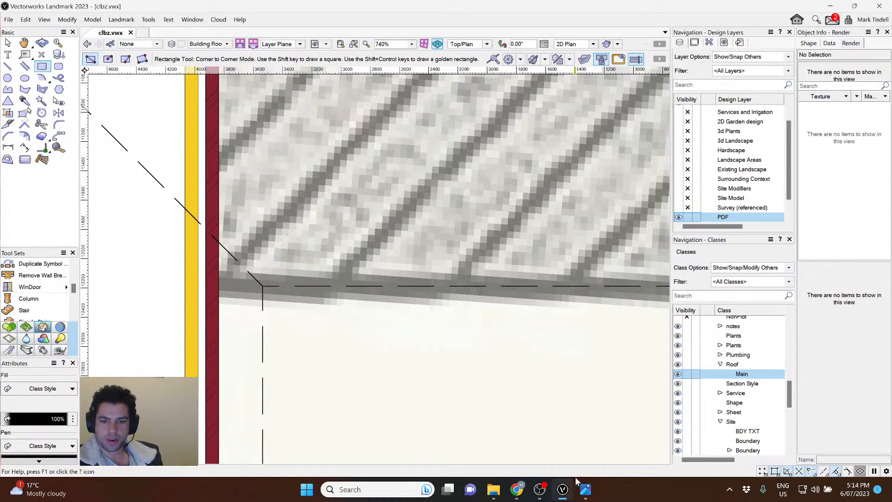
# Switch to 0.jpg in the photo viewer and examine the width and spacing of the brick porch columns.
pyautogui.moveTo(584, 488)
pyautogui.click(548, 434)
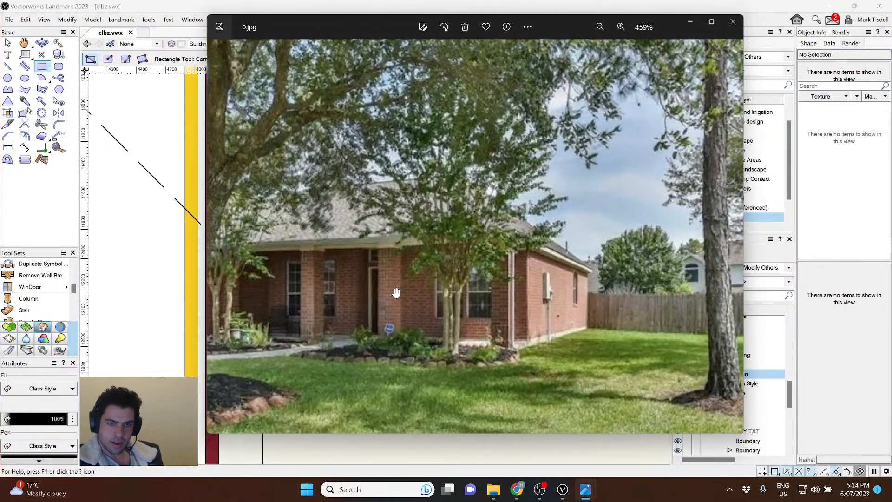
pyautogui.scroll(2, 395, 293)
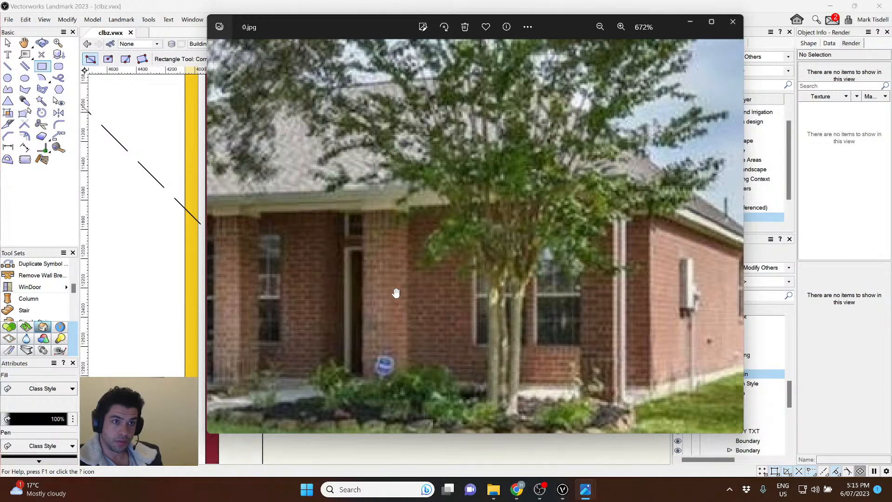
pyautogui.scroll(-3, 396, 293)
pyautogui.click(151, 6)
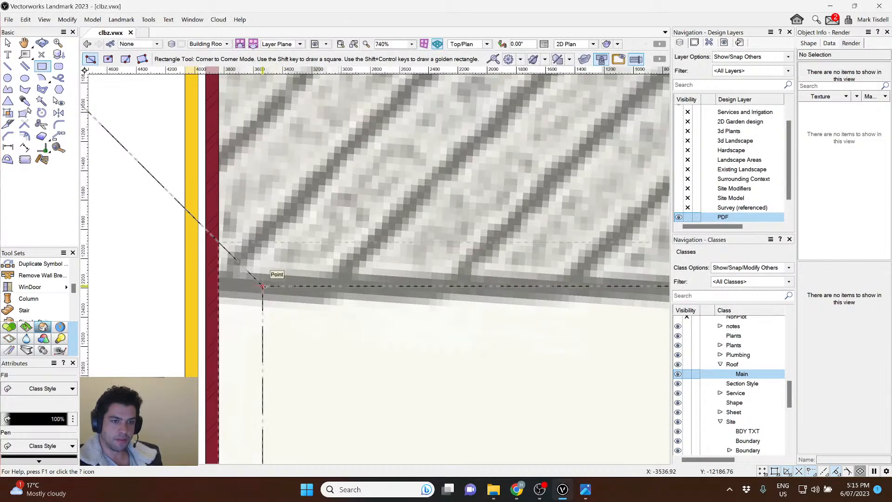
# Draw a 550 by 550 mm column rectangle where the porch's front edge meets the garage side wall and show its shape properties.
pyautogui.click(222, 285)
pyautogui.press('Tab')
pyautogui.write('5')
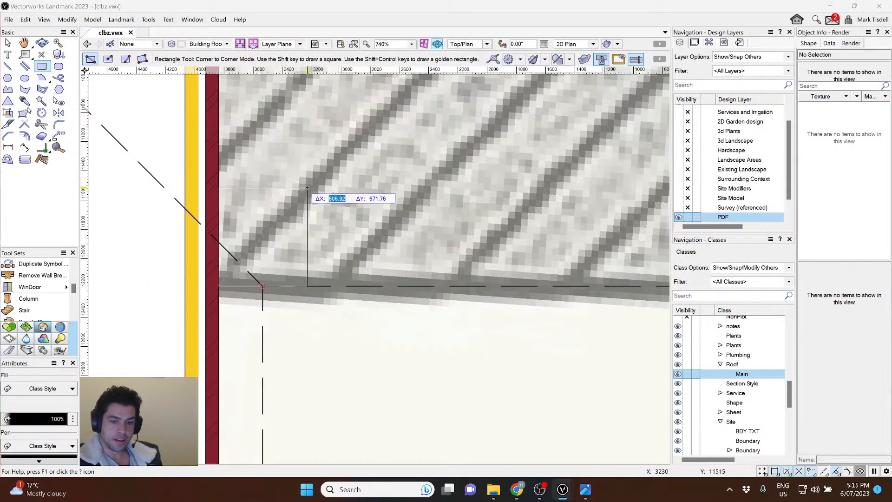
pyautogui.write('50')
pyautogui.press('Tab')
pyautogui.write('5')
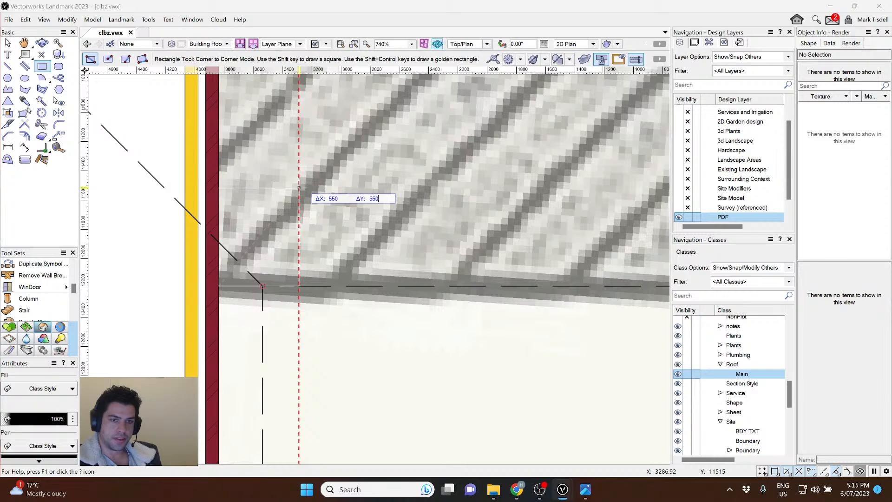
pyautogui.write('50')
pyautogui.press('Tab')
pyautogui.press('Return')
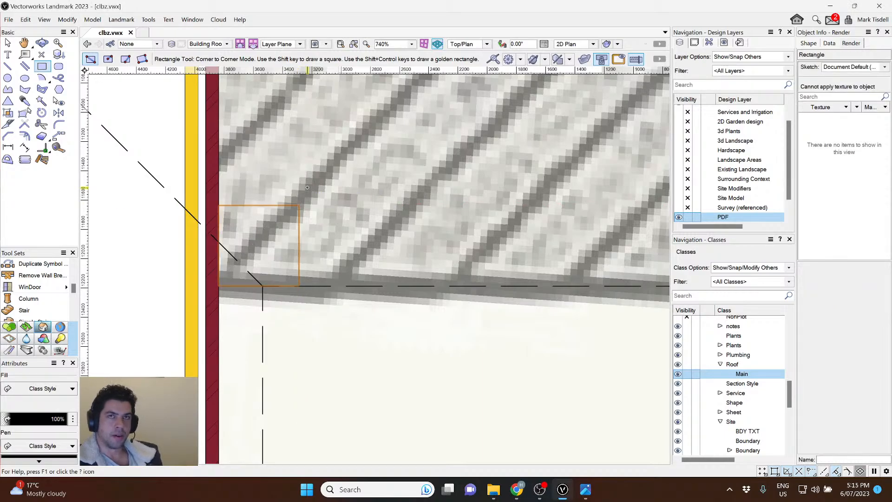
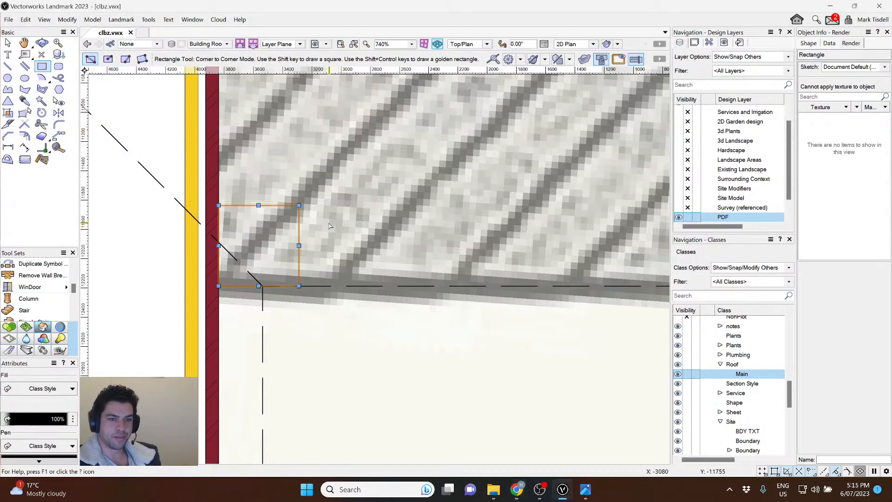
pyautogui.press('x')
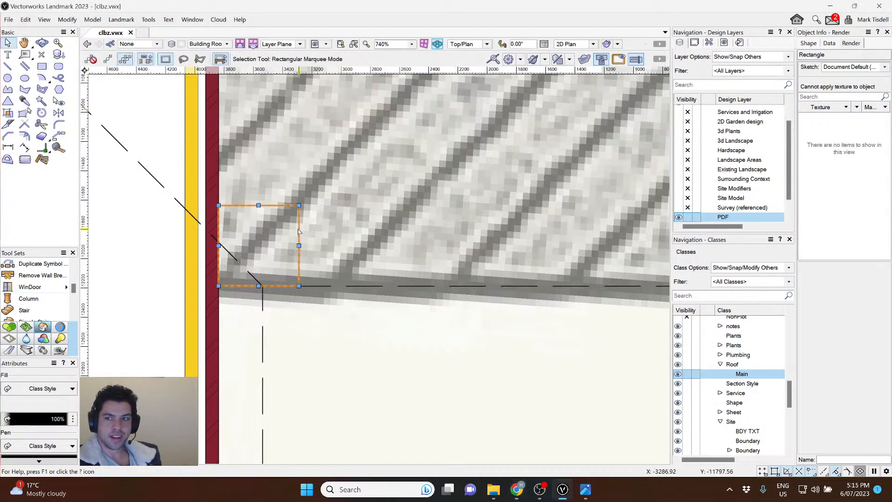
pyautogui.click(808, 43)
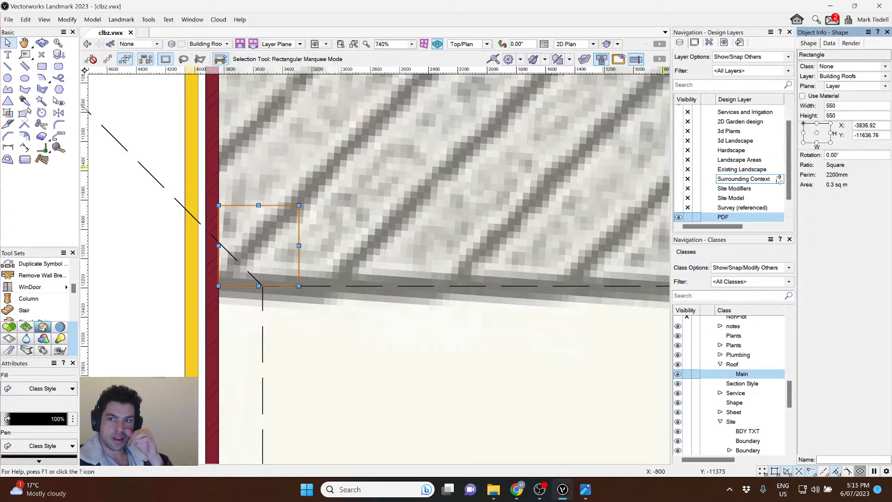
# Distribute 3 duplicates of the 550 mm column rectangle along the porch's front edge with Move by Points, ending near the far house corner.
pyautogui.scroll(-3, 378, 311)
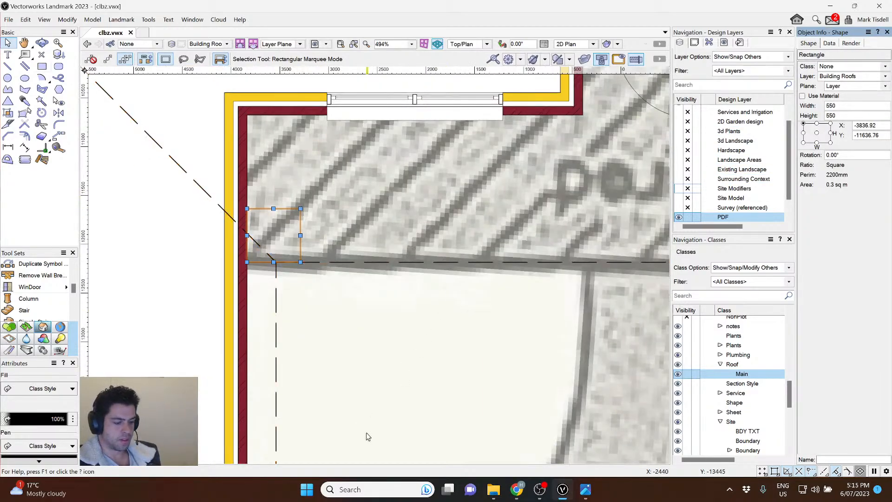
pyautogui.moveTo(394, 332); pyautogui.dragTo(257, 303, button='middle')
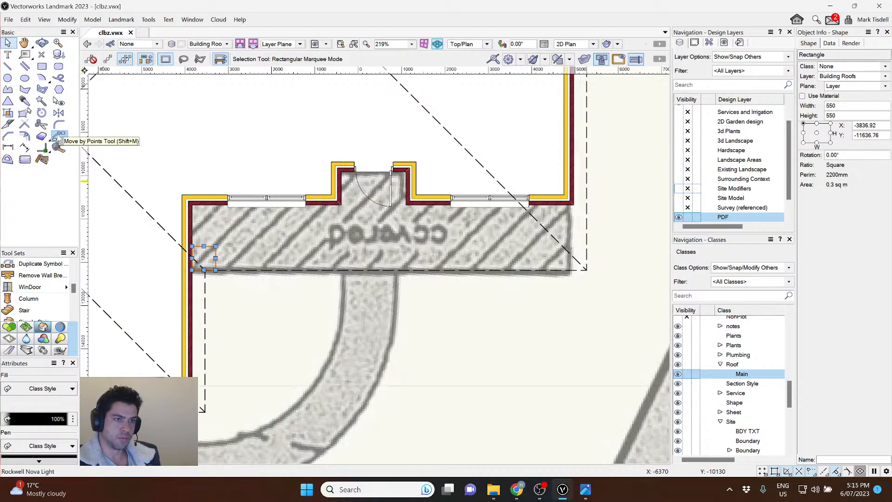
pyautogui.click(59, 137)
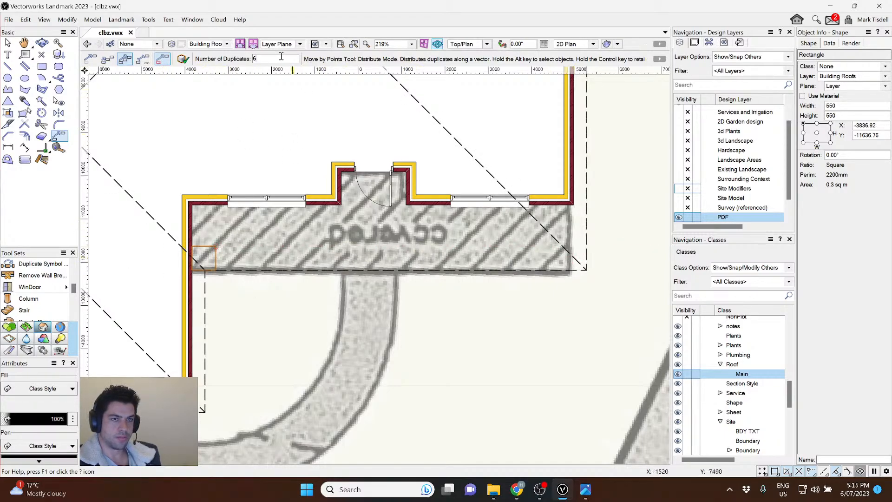
pyautogui.write('3')
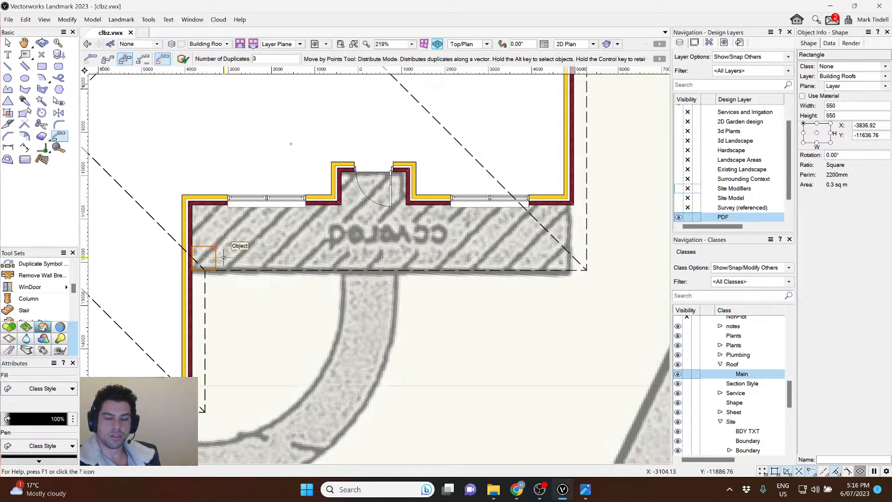
pyautogui.scroll(3, 226, 251)
pyautogui.click(206, 231)
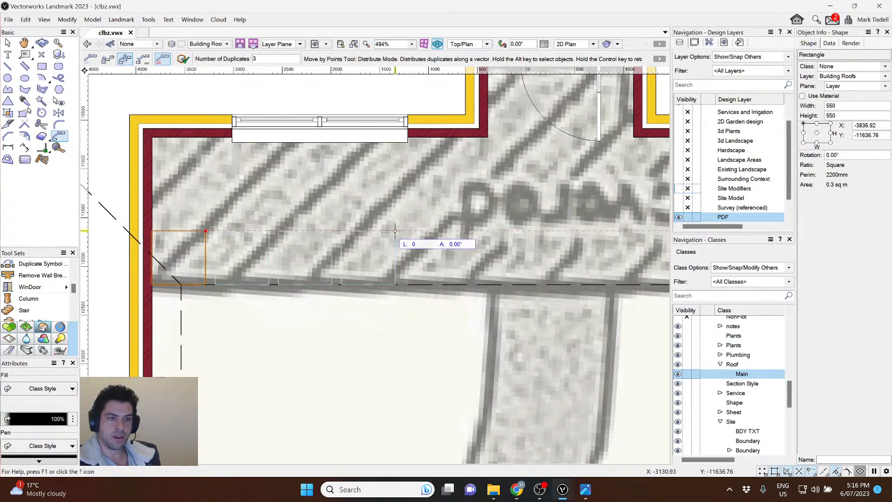
pyautogui.scroll(-5, 508, 231)
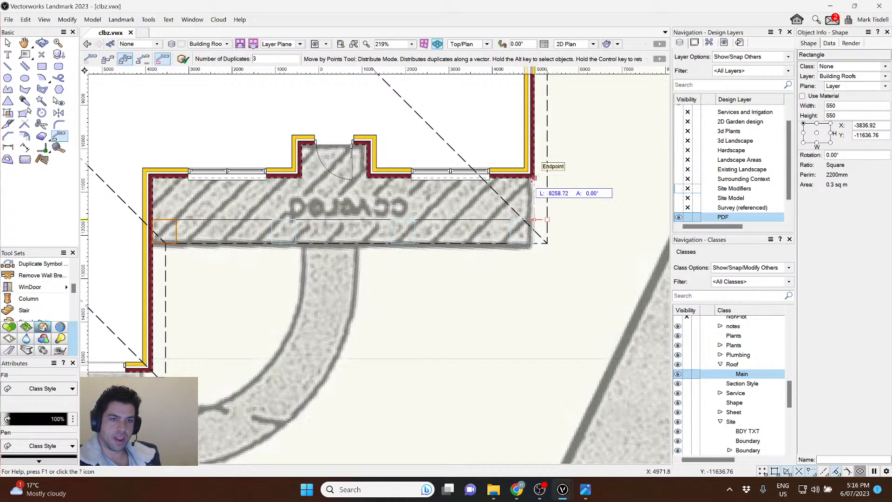
pyautogui.click(515, 219)
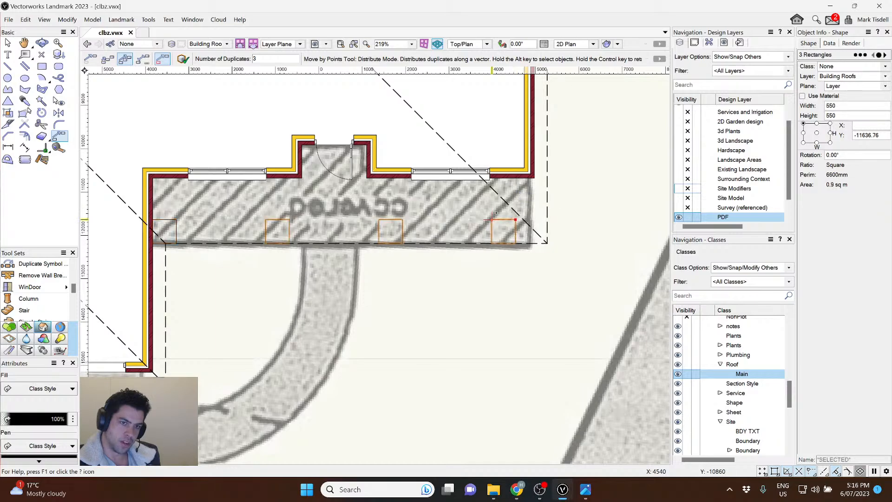
# Select all four column rectangles and transfer them in place from the Building Roofs layer to the 3d Residence layer.
pyautogui.moveTo(154, 224); pyautogui.dragTo(225, 215, button='middle')
pyautogui.press('x')
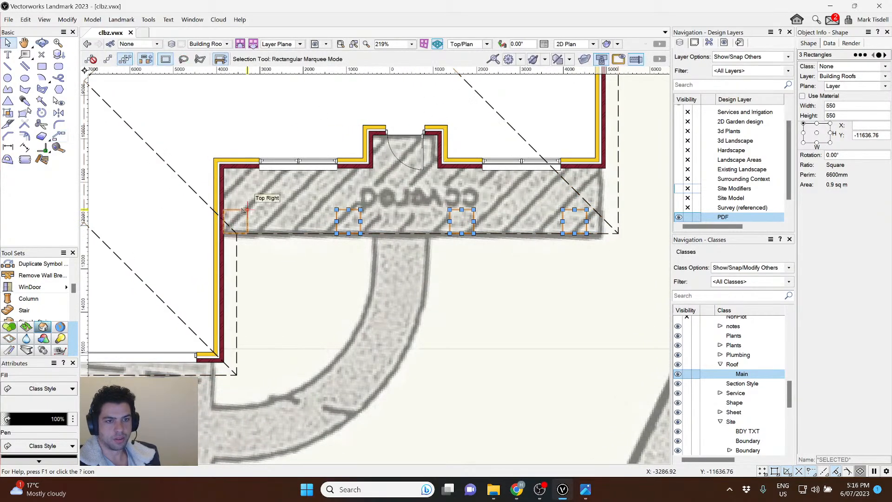
pyautogui.keyDown('shift'); pyautogui.click(247, 211); pyautogui.keyUp('shift')
pyautogui.scroll(2, 767, 197)
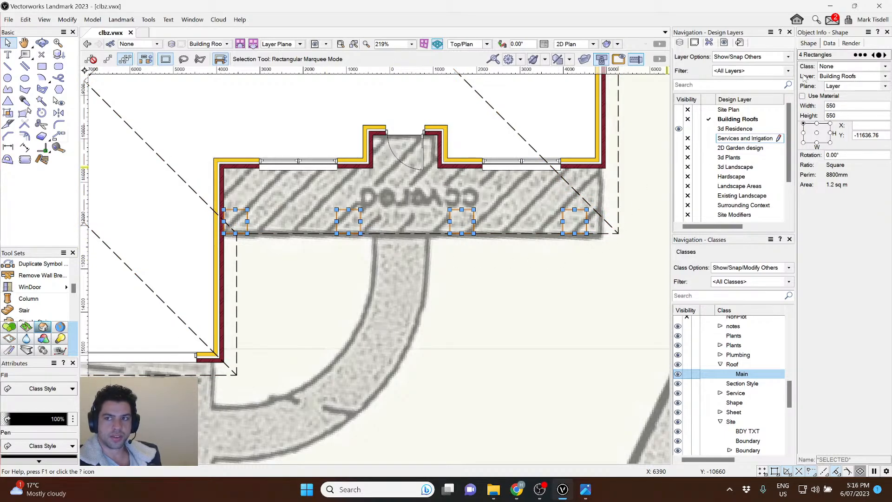
pyautogui.click(848, 77)
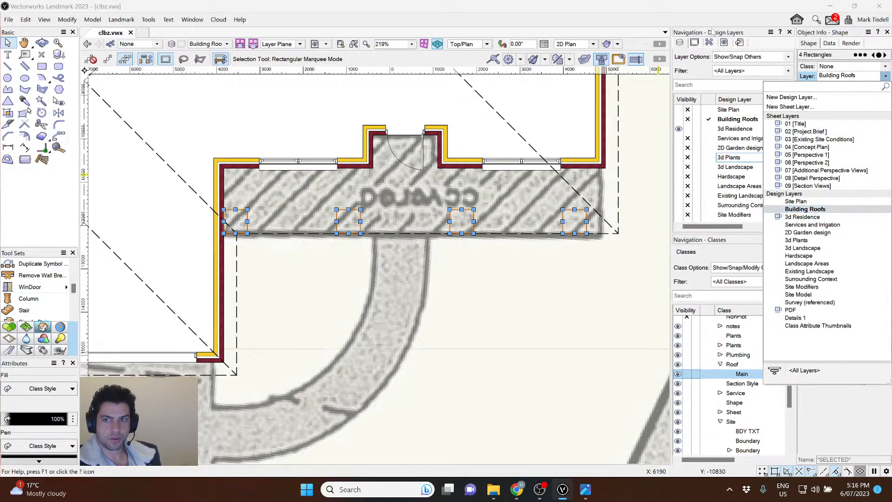
pyautogui.click(703, 9)
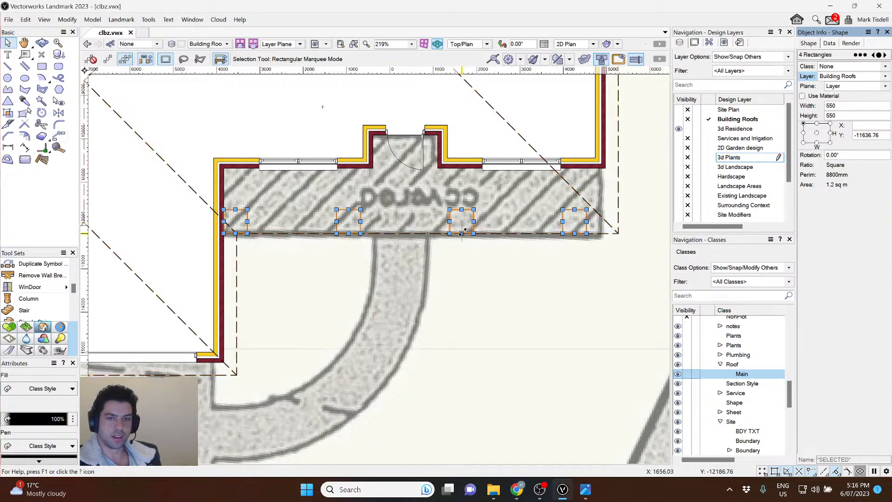
pyautogui.click(660, 188)
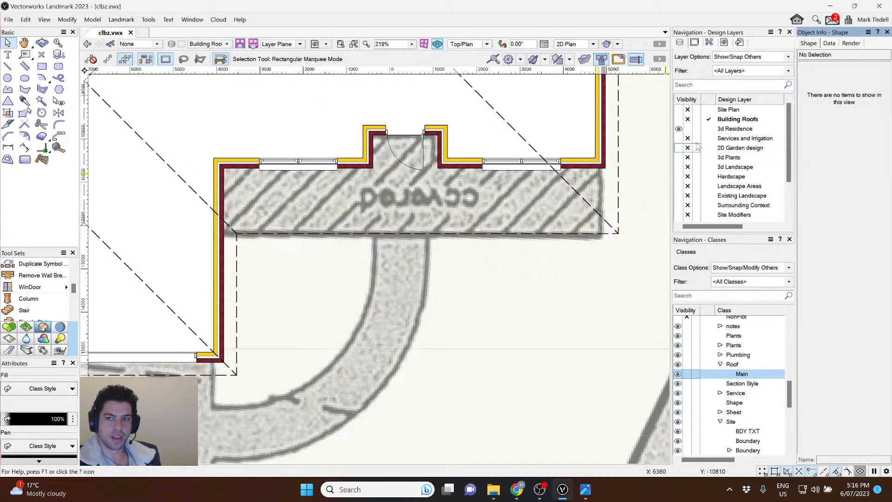
pyautogui.click(709, 129)
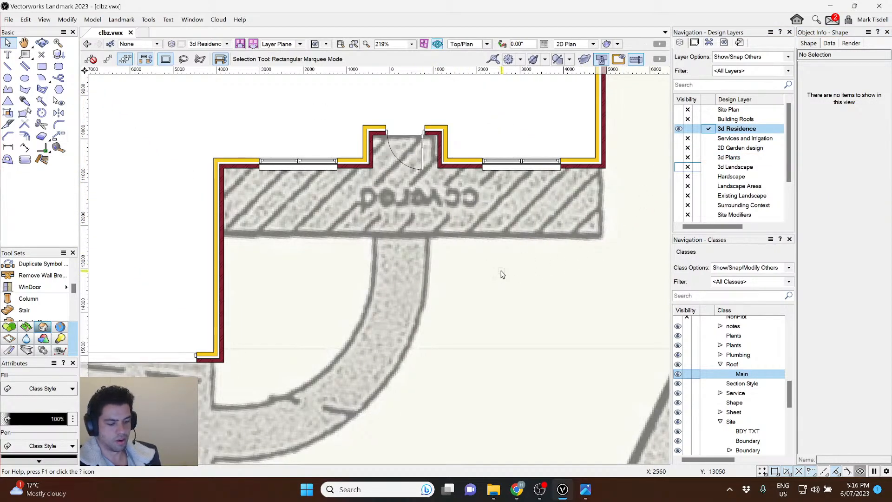
pyautogui.hotkey('ctrl', 'a')
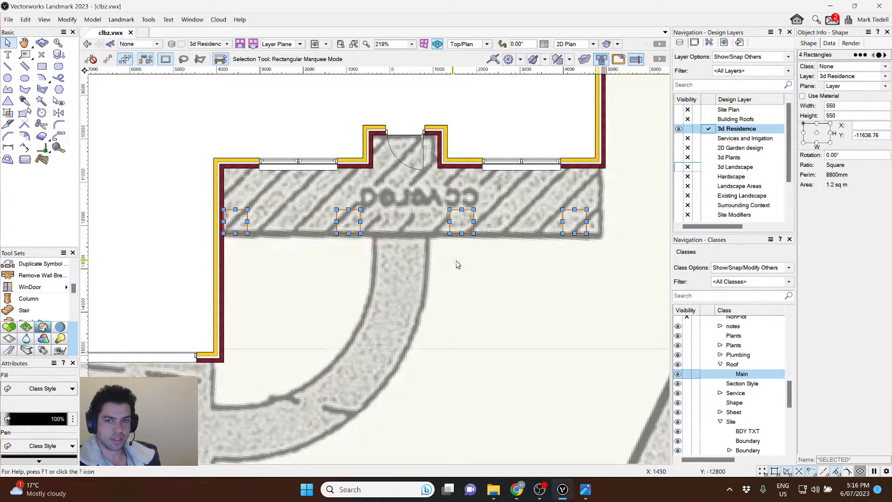
# Extrude the four porch column rectangles 2800 mm.
pyautogui.keyDown('ctrl'); pyautogui.moveTo(476, 321); pyautogui.dragTo(455, 140, button='middle'); pyautogui.keyUp('ctrl')
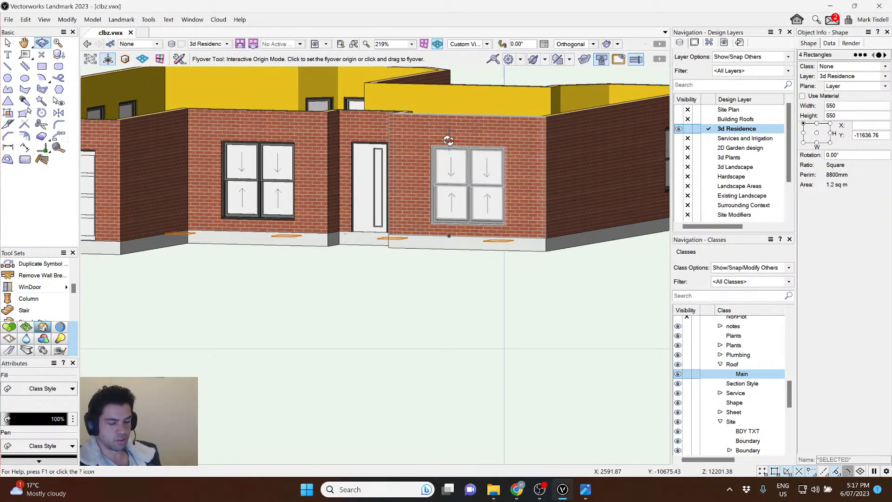
pyautogui.hotkey('ctrl', 'e')
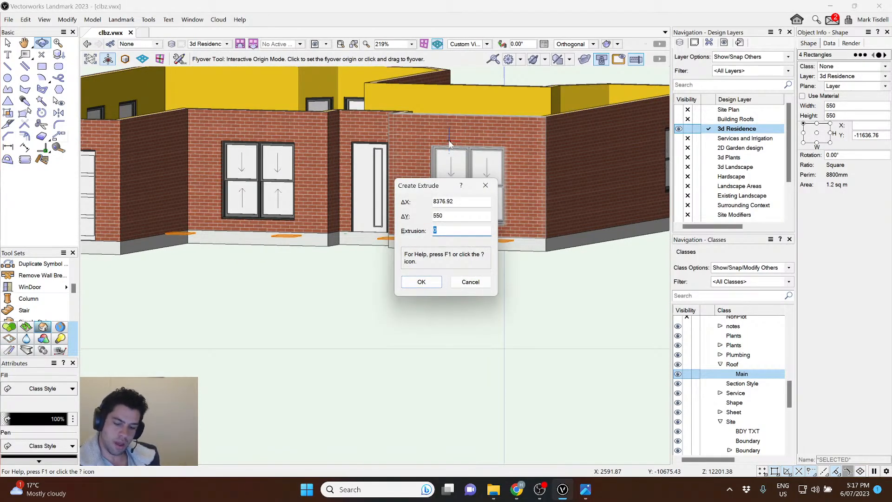
pyautogui.write('2800')
pyautogui.press('Return')
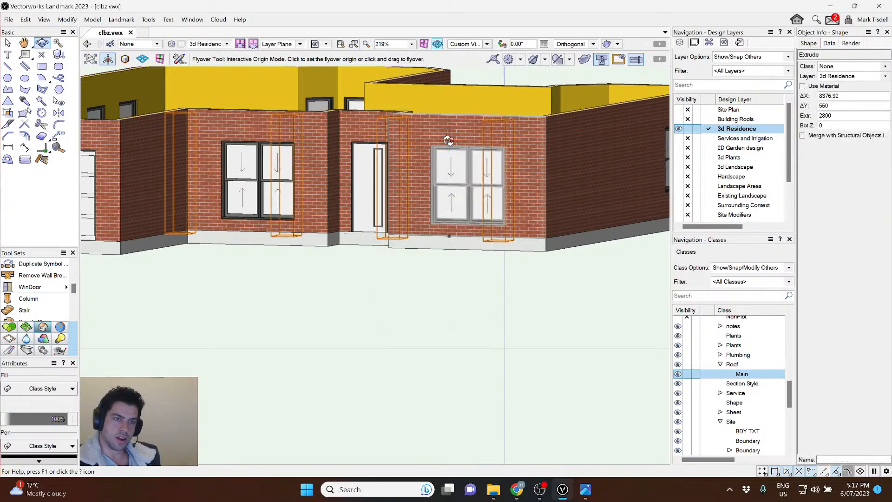
# Turn on the visibility of the Building Roofs layer to view the roof together with the columns.
pyautogui.moveTo(449, 139); pyautogui.dragTo(639, 168)
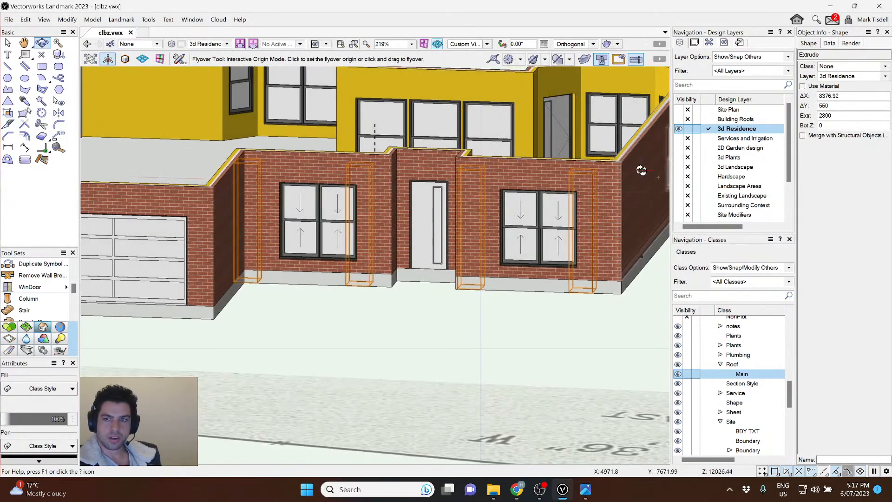
pyautogui.click(679, 119)
pyautogui.moveTo(539, 225); pyautogui.dragTo(493, 214)
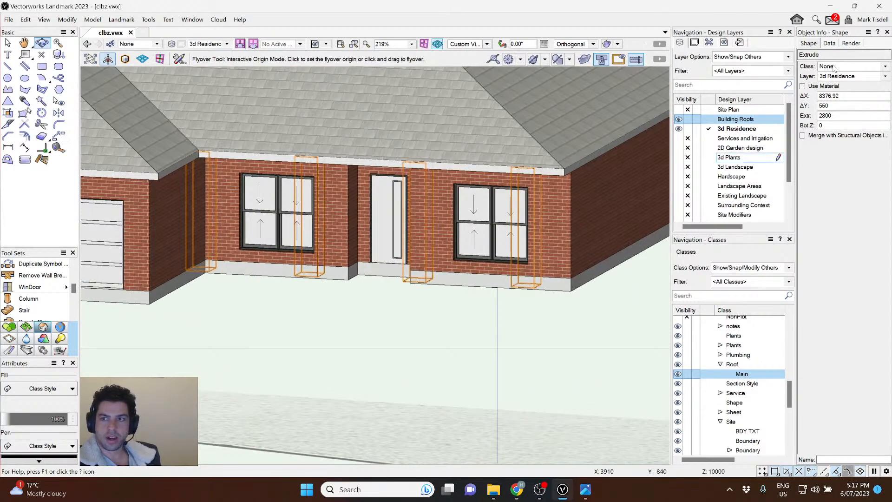
# Assign the extruded columns to the Component-Brickwork class and set their texture to By Class.
pyautogui.click(835, 67)
pyautogui.click(793, 135)
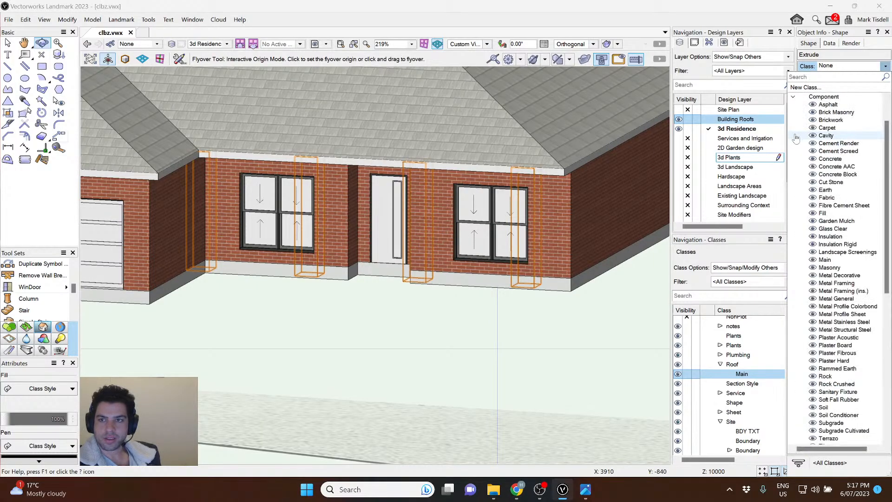
pyautogui.scroll(2, 844, 171)
pyautogui.click(836, 158)
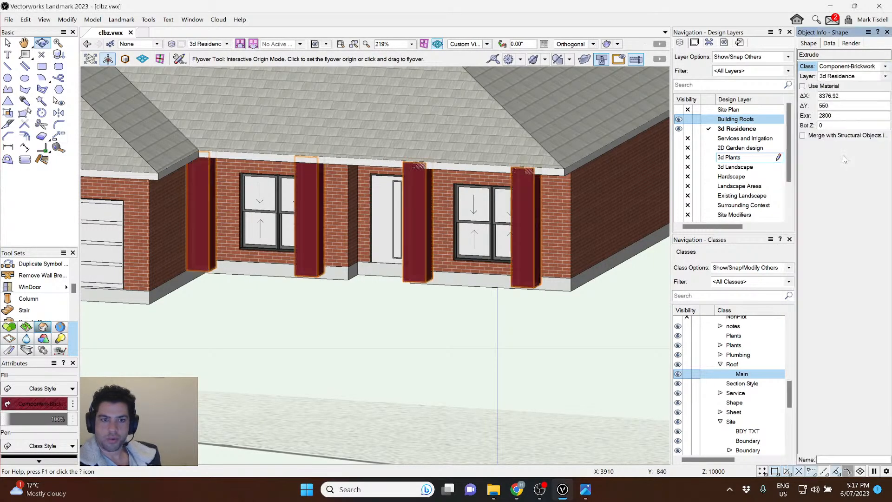
pyautogui.scroll(5, 510, 169)
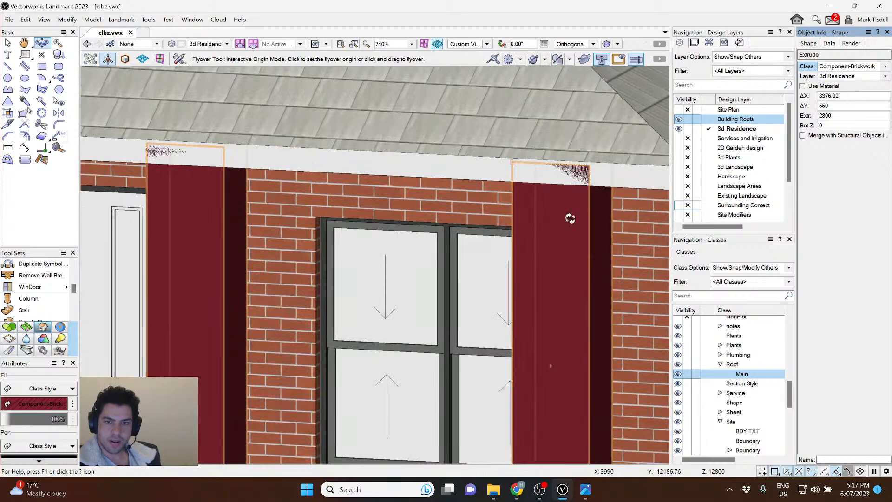
pyautogui.click(855, 44)
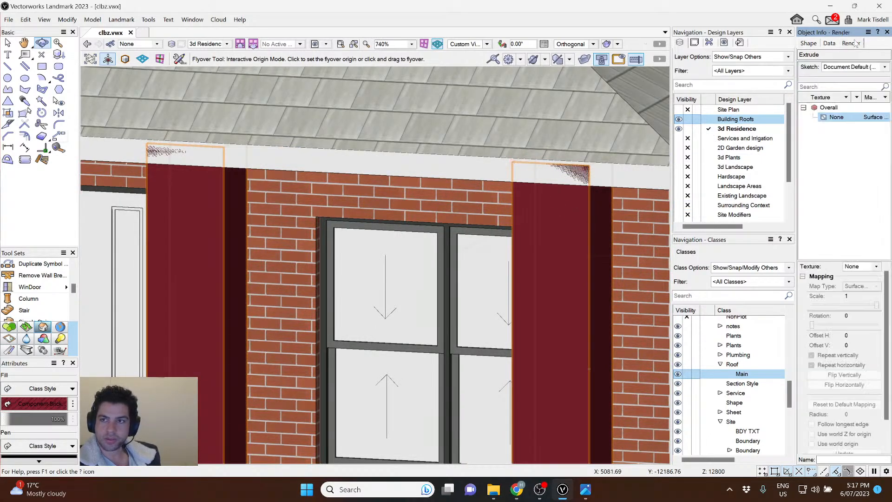
pyautogui.click(861, 266)
pyautogui.click(854, 283)
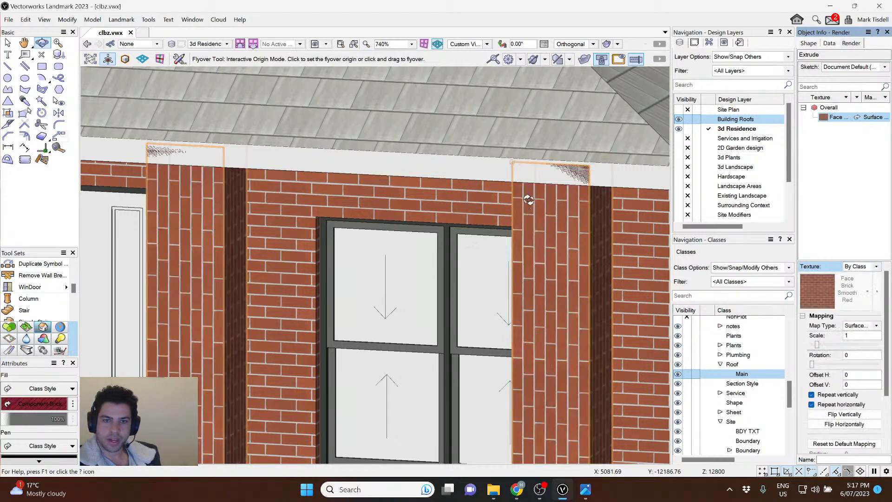
# Set the brick texture mapping rotation on the porch columns to 90 degrees so the courses run horizontally.
pyautogui.scroll(-3, 529, 200)
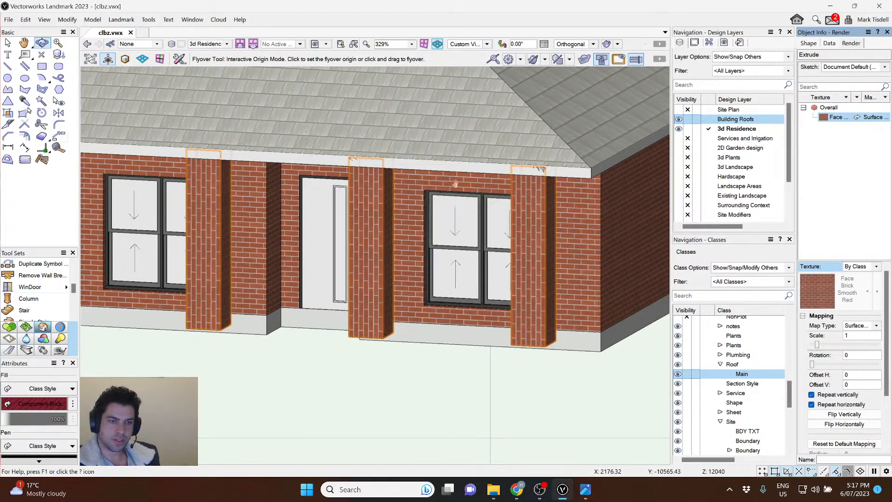
pyautogui.moveTo(455, 184); pyautogui.dragTo(313, 182)
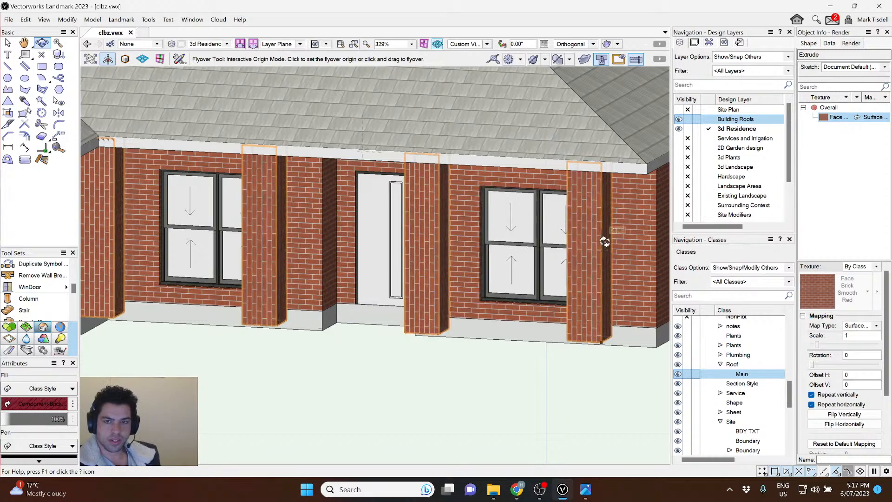
pyautogui.click(859, 355)
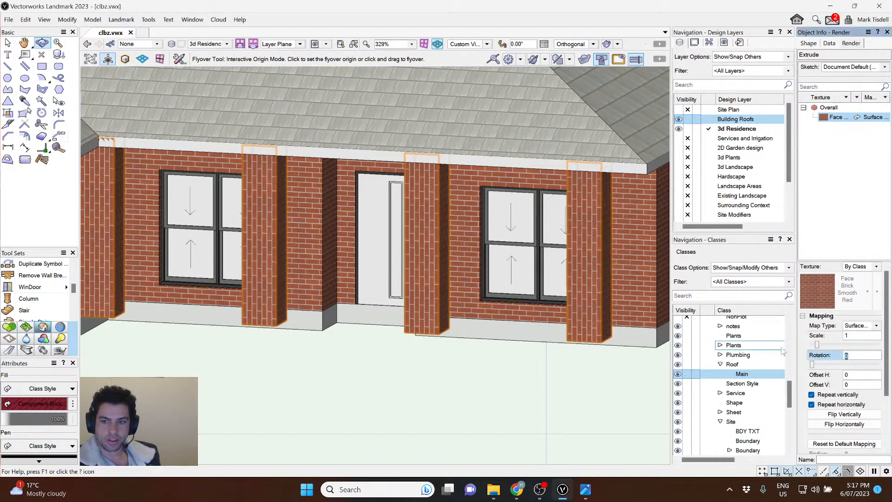
pyautogui.press('Return')
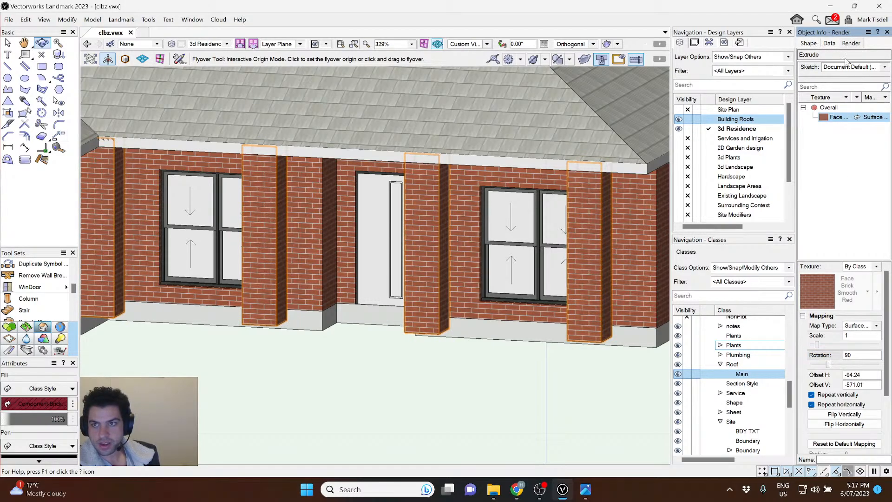
pyautogui.click(839, 355)
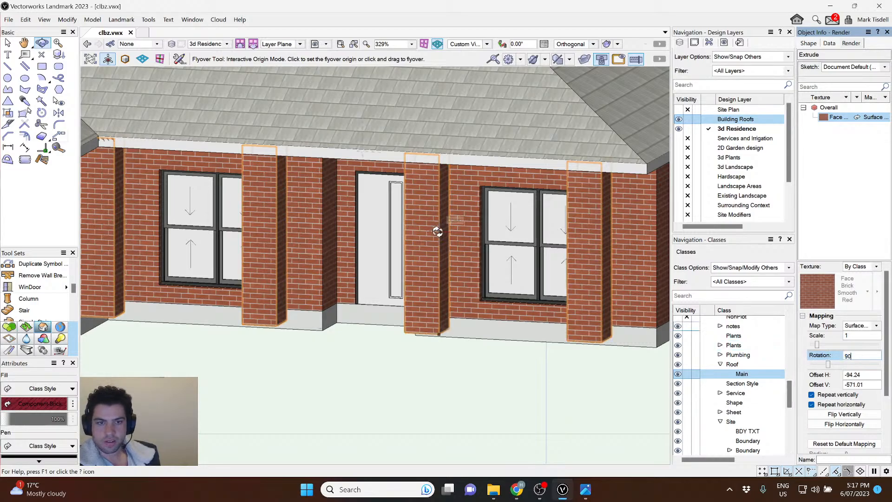
# Examine the brick columns beneath the porch roof in 3D and return to the Top/Plan view.
pyautogui.scroll(-2, 458, 278)
pyautogui.moveTo(523, 299); pyautogui.dragTo(506, 288, button='middle')
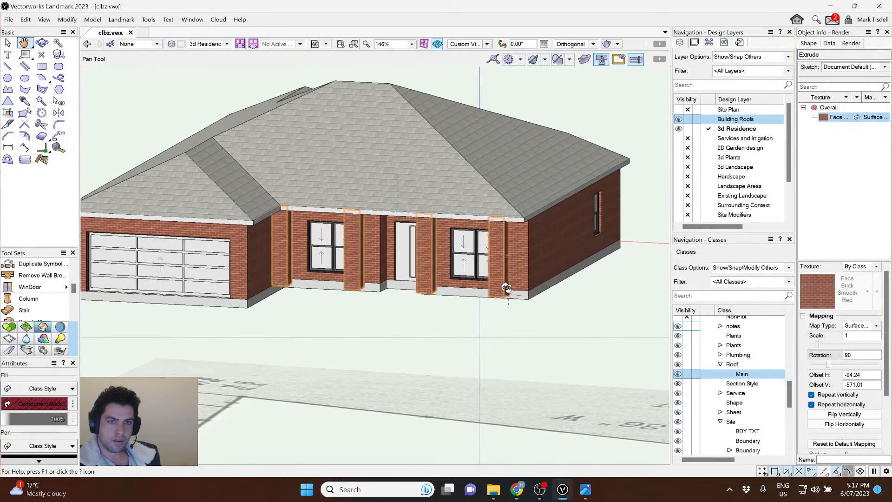
pyautogui.hotkey('shift', 'c')
pyautogui.moveTo(564, 302); pyautogui.dragTo(546, 296)
pyautogui.scroll(3, 459, 209)
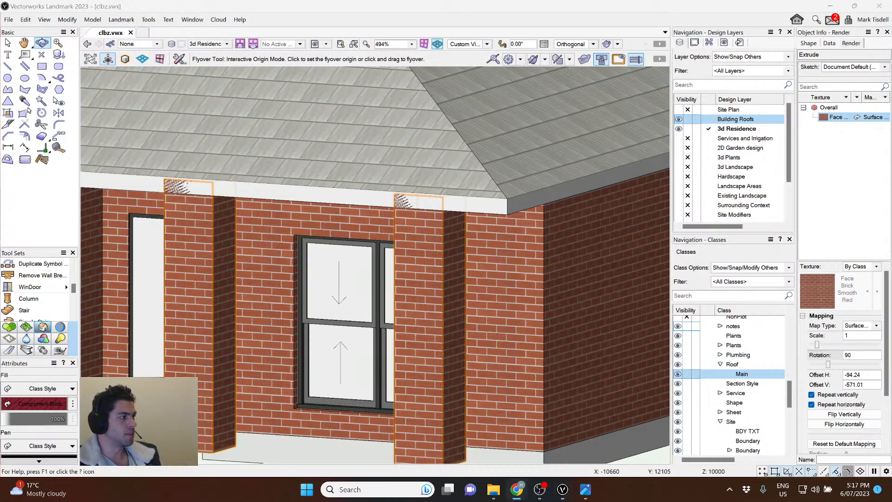
pyautogui.scroll(-3, 257, 166)
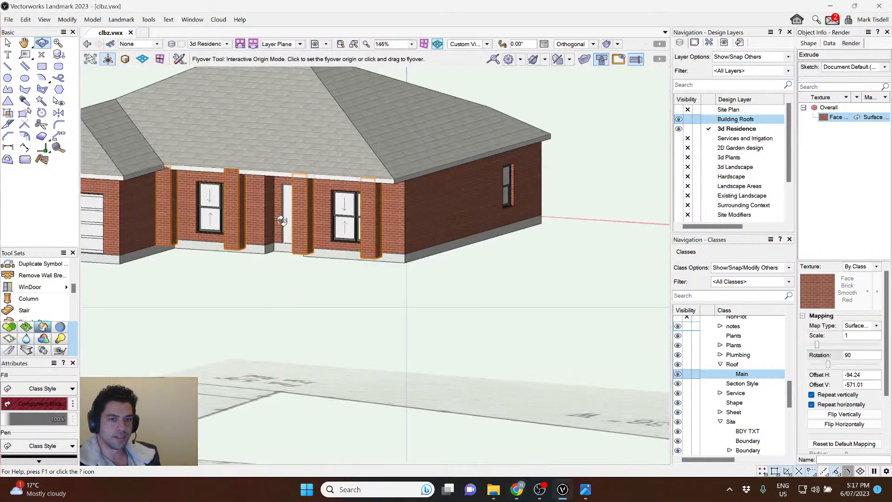
pyautogui.press('x')
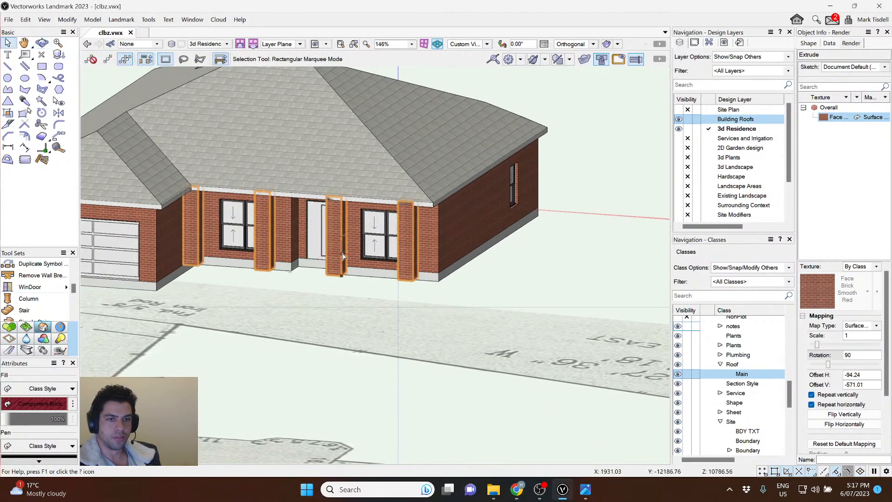
pyautogui.hotkey('ctrl', '5')
pyautogui.hotkey('ctrl', 'm')
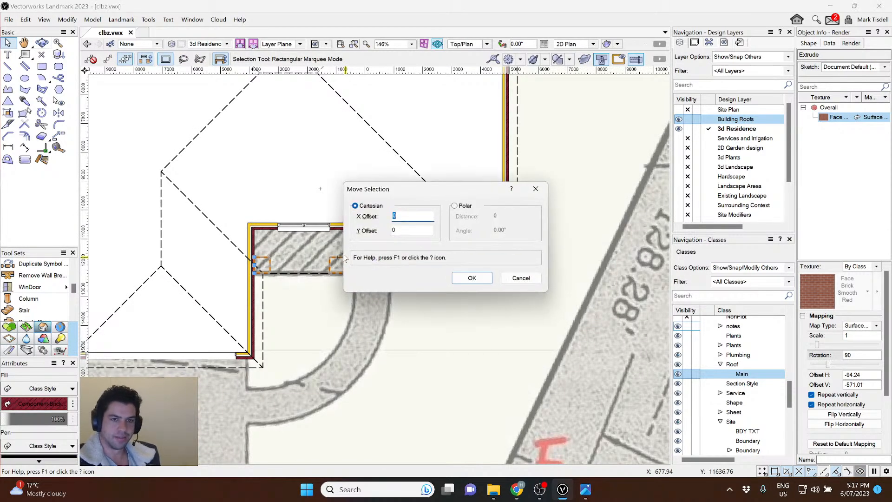
pyautogui.press('Tab')
pyautogui.press('Escape')
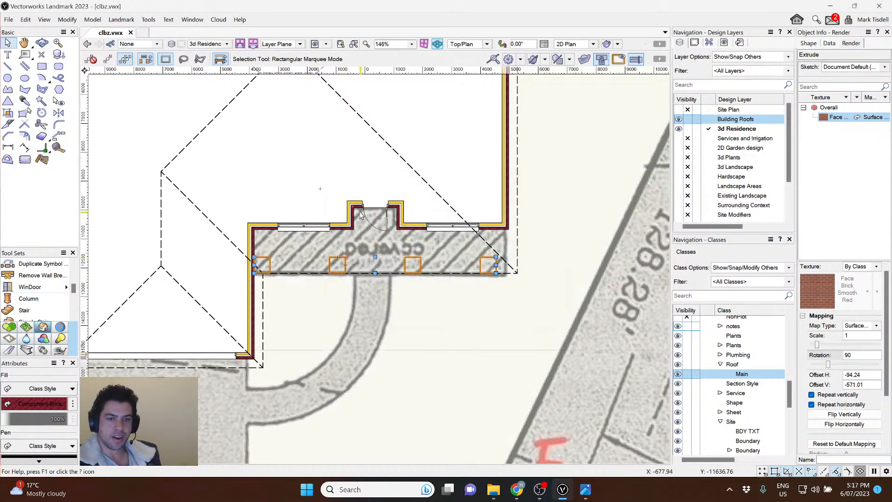
pyautogui.scroll(3, 347, 216)
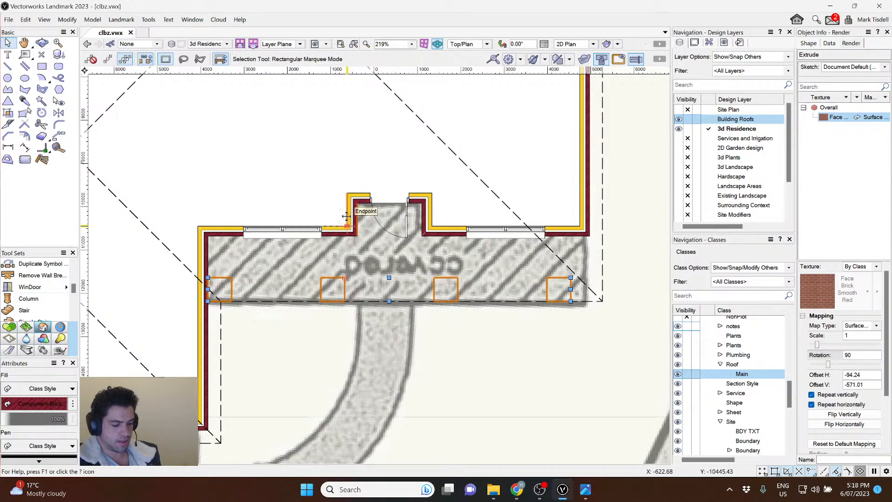
pyautogui.hotkey('ctrl', 'm')
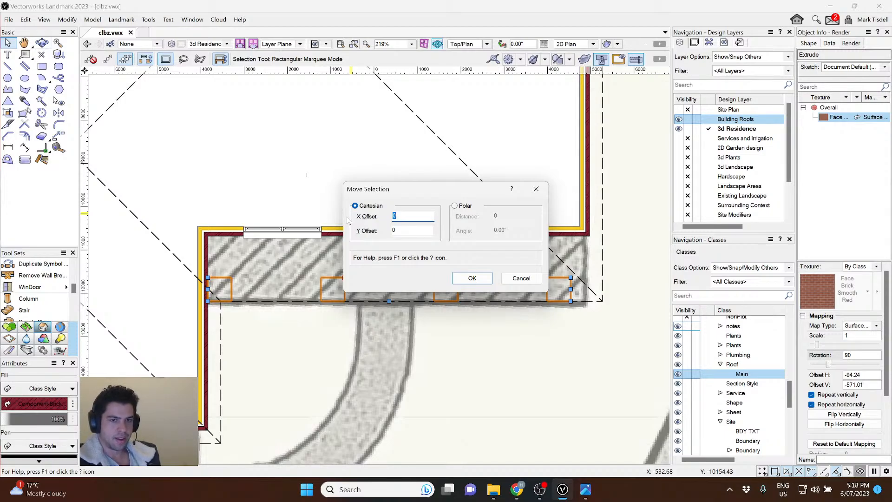
pyautogui.press('Tab')
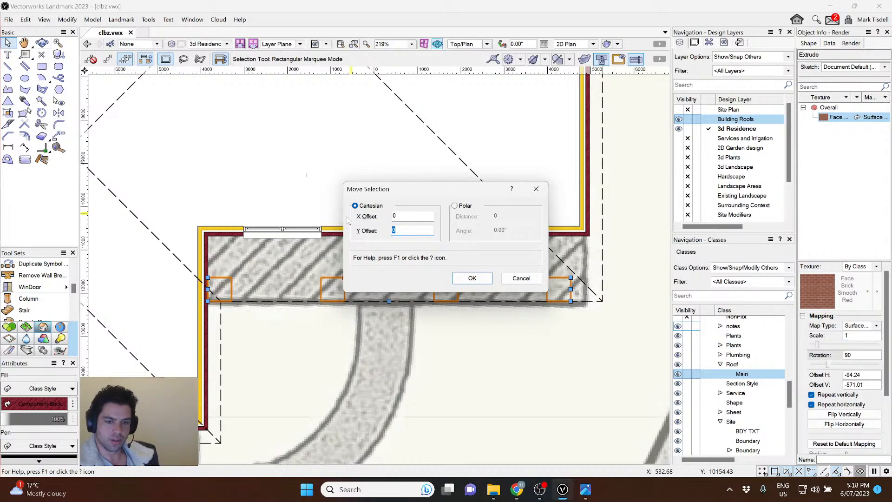
pyautogui.press('Return')
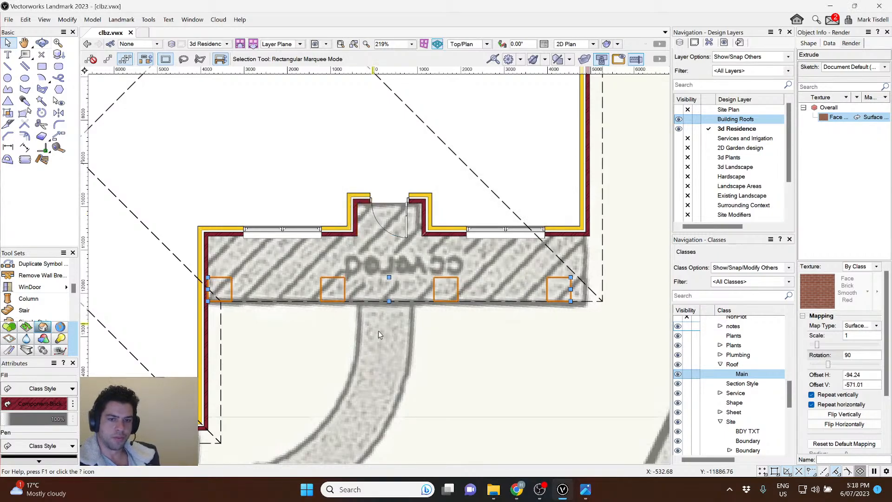
# Check the brick columns against the roof edge in 3D, reselect them and return to the Top/Plan view.
pyautogui.click(472, 375)
pyautogui.keyDown('ctrl'); pyautogui.moveTo(499, 381); pyautogui.dragTo(370, 285, button='middle'); pyautogui.keyUp('ctrl')
pyautogui.moveTo(371, 285)
pyautogui.mouseDown()
pyautogui.moveTo(474, 261)
pyautogui.moveTo(286, 241)
pyautogui.moveTo(280, 253)
pyautogui.moveTo(299, 261)
pyautogui.moveTo(408, 287)
pyautogui.moveTo(381, 279)
pyautogui.mouseUp()
pyautogui.press('x')
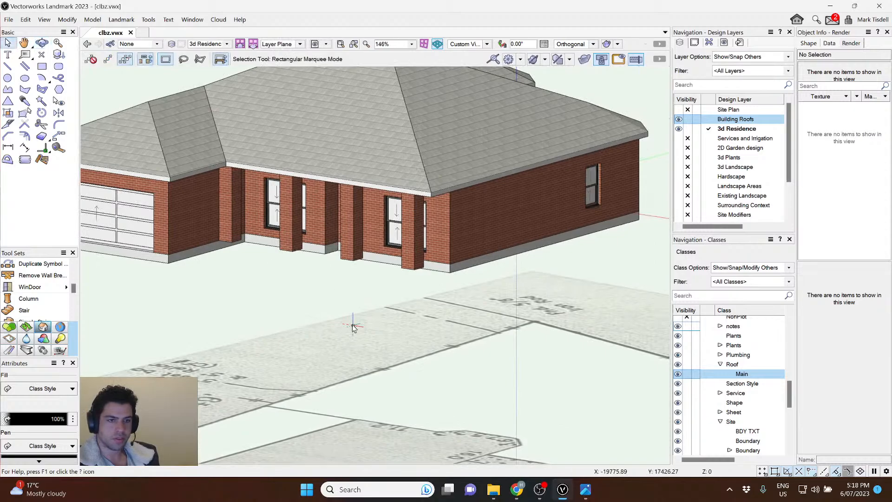
pyautogui.click(349, 236)
pyautogui.press('F5')
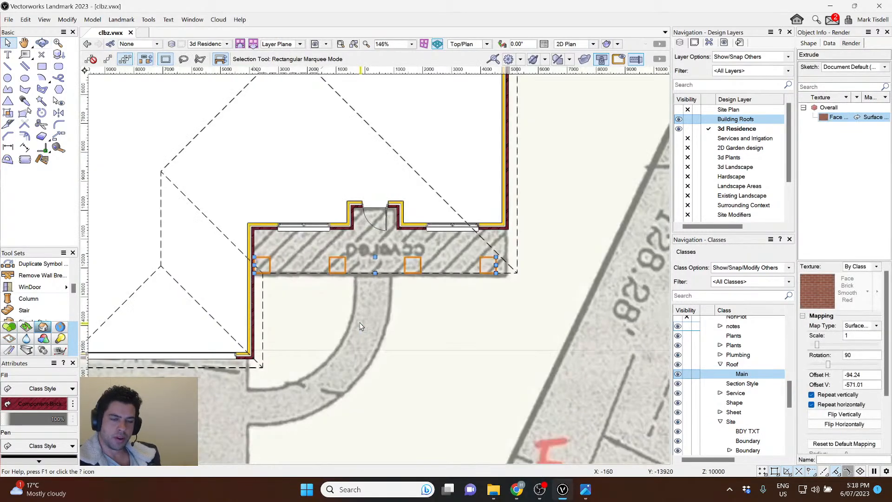
# Create a symbol named Front Brick Pillars from the selected porch columns, with insertion in walls turned off.
pyautogui.scroll(2, 369, 286)
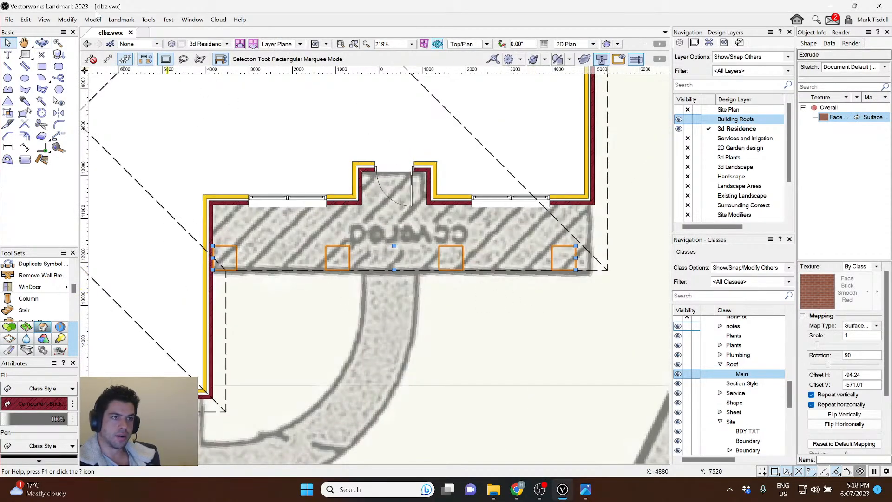
pyautogui.click(68, 20)
pyautogui.click(105, 297)
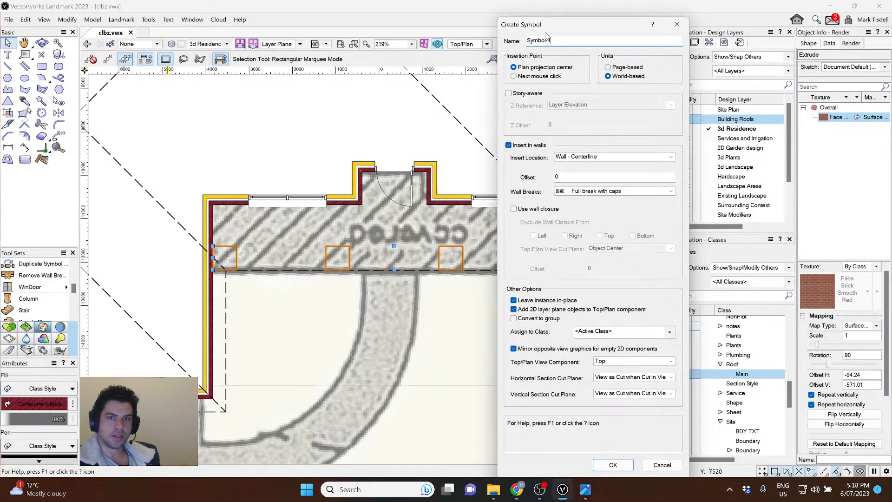
pyautogui.moveTo(556, 25); pyautogui.dragTo(576, 26)
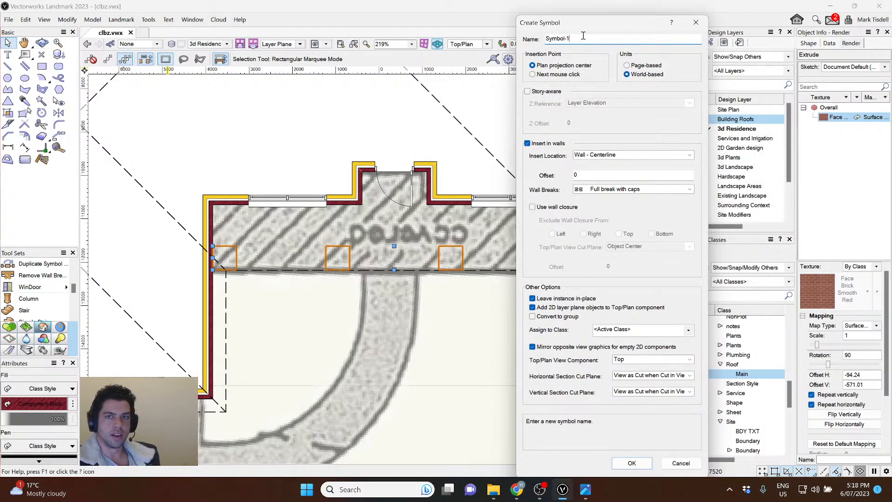
pyautogui.moveTo(591, 40); pyautogui.dragTo(447, 52)
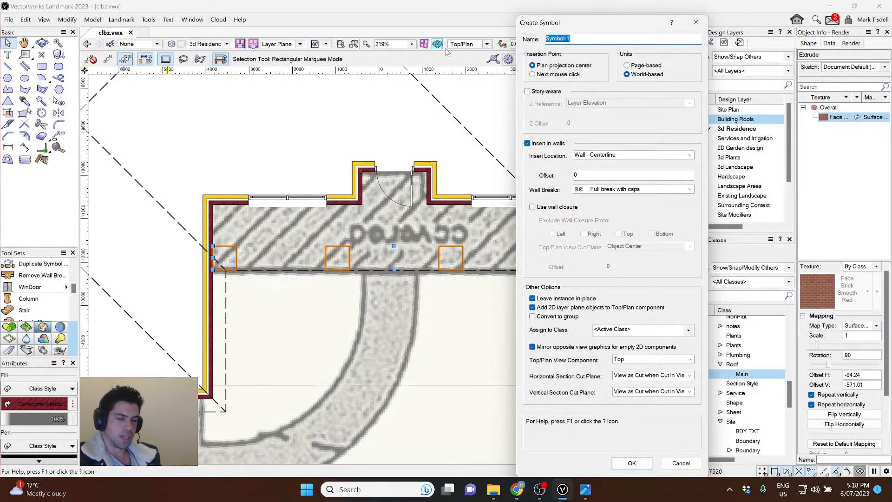
pyautogui.write('Brick Pillars')
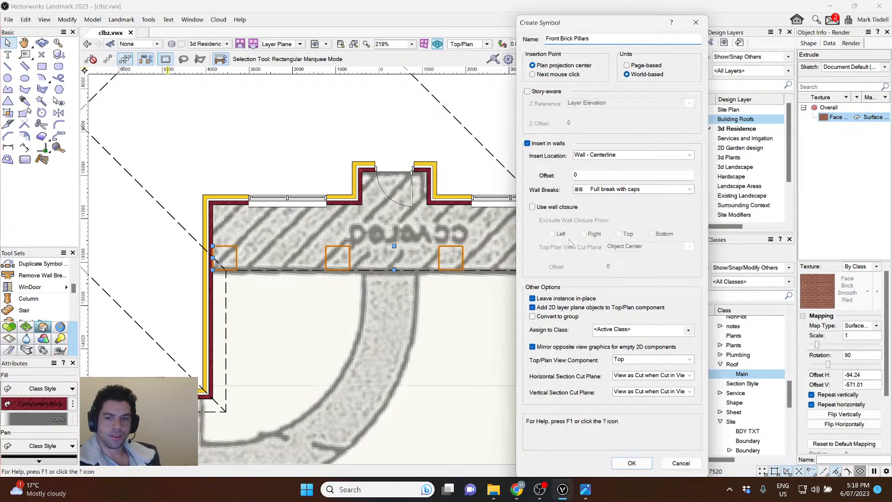
pyautogui.click(527, 144)
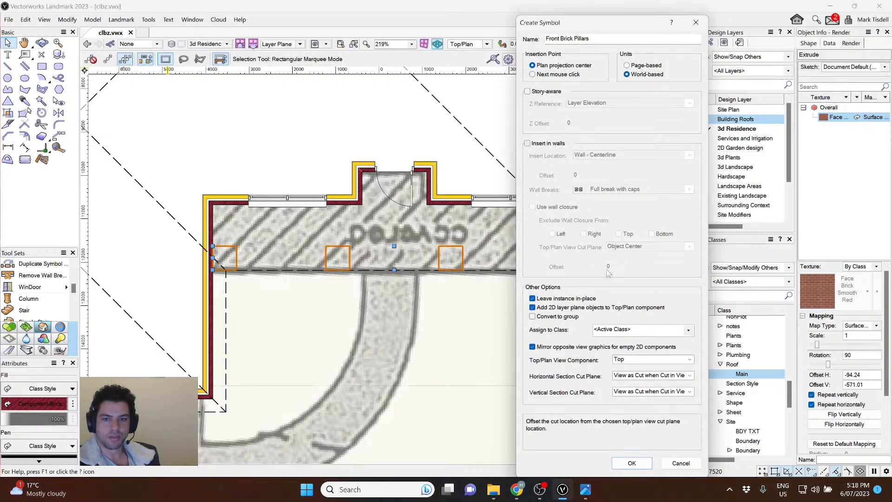
pyautogui.click(631, 463)
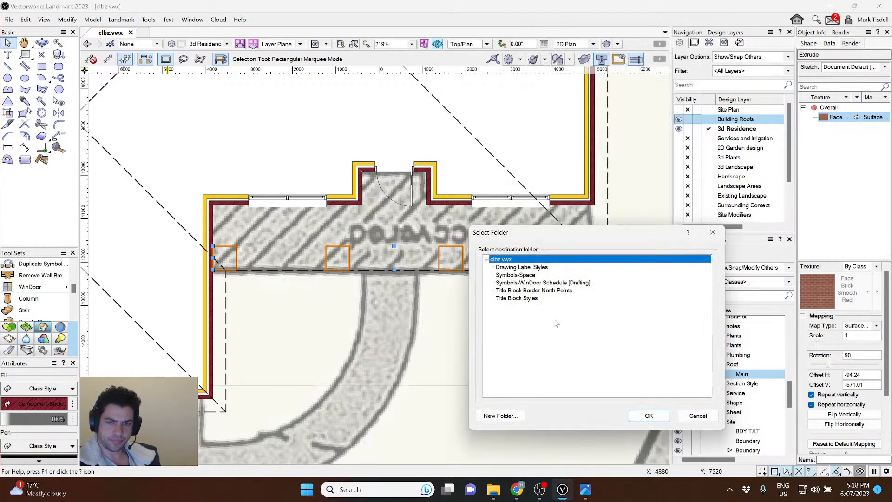
# Create a symbol folder named Project Components at the file's top level and store the new symbol in it.
pyautogui.click(633, 309)
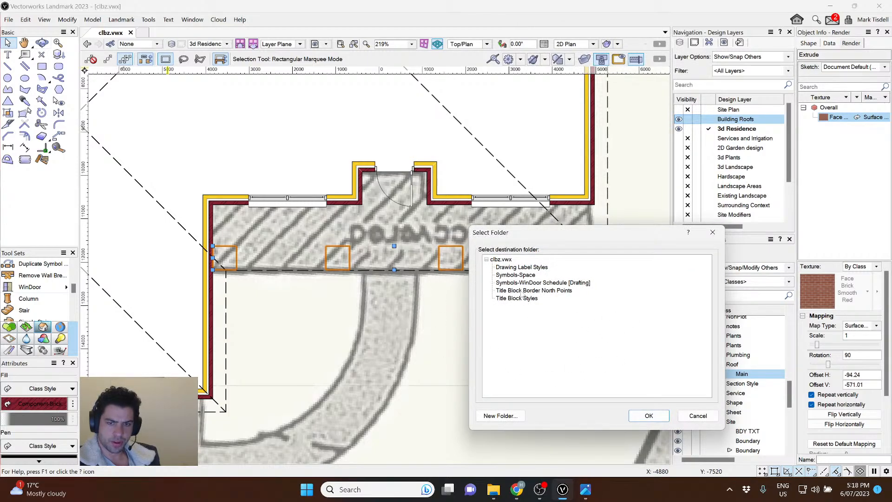
pyautogui.click(505, 261)
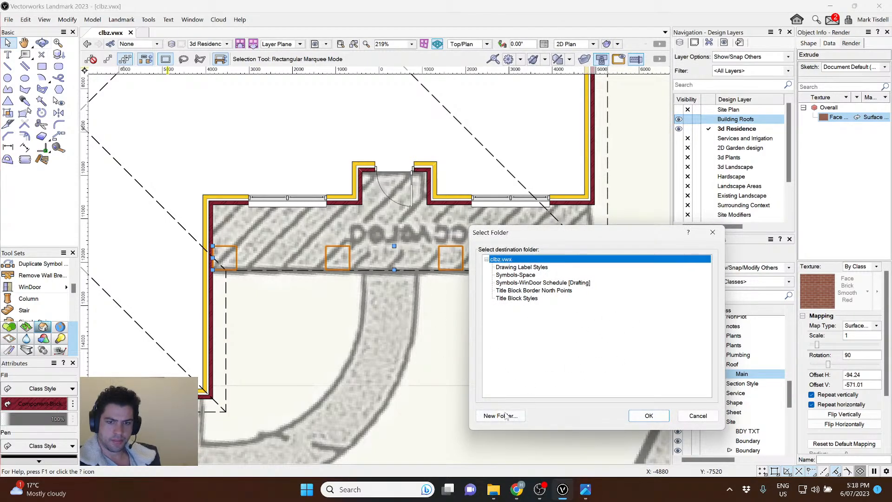
pyautogui.click(506, 414)
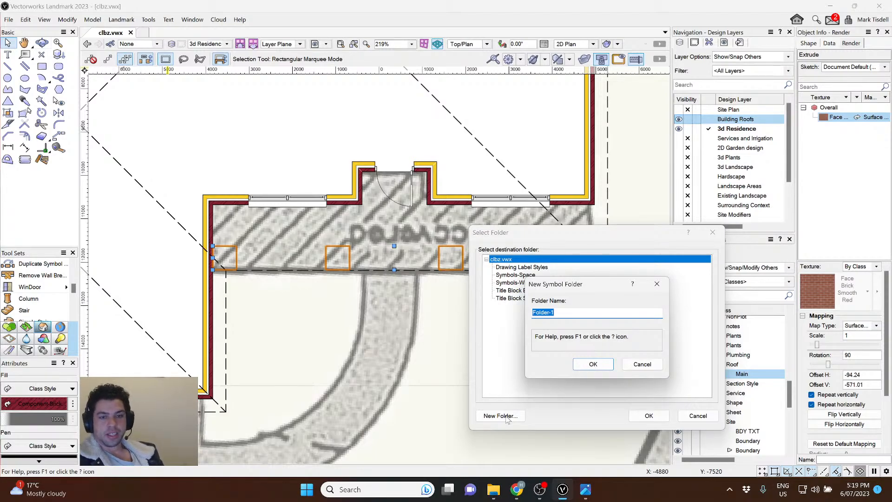
pyautogui.write('Pr')
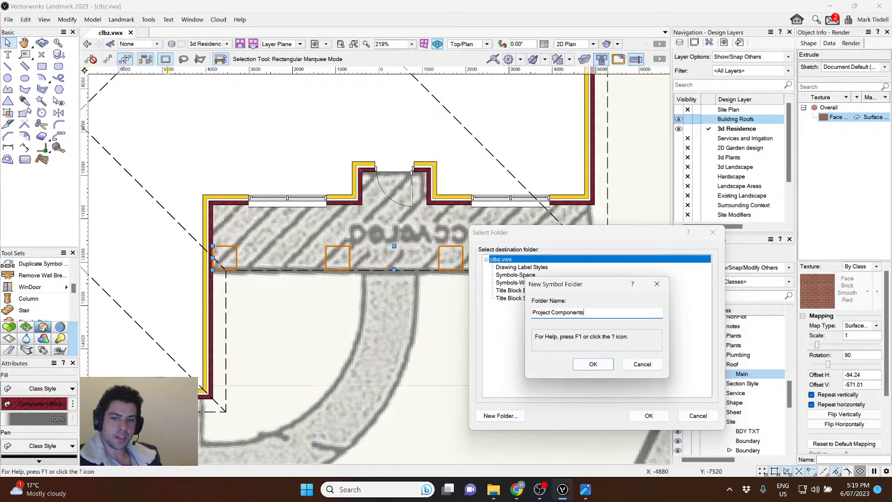
pyautogui.write('oject Components')
pyautogui.click(594, 364)
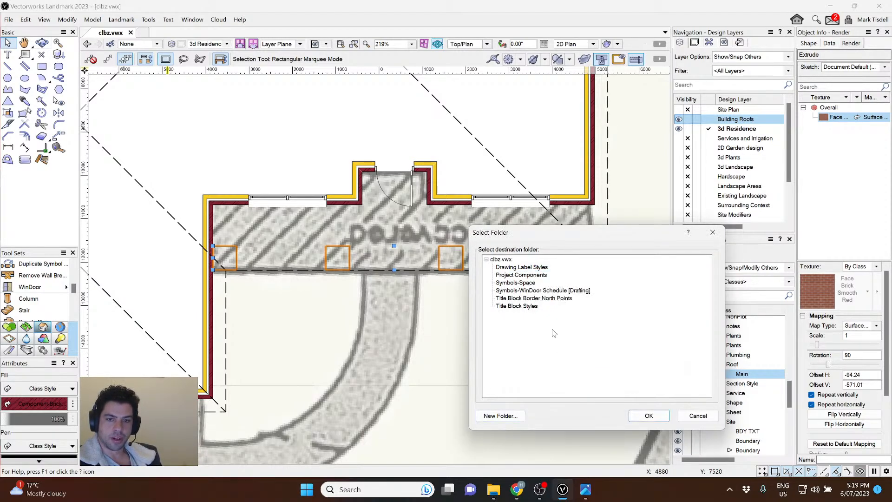
pyautogui.click(534, 276)
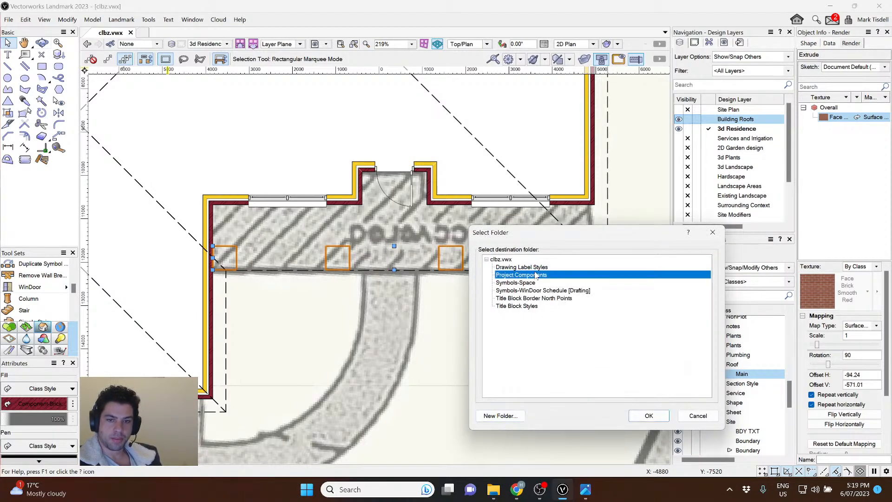
pyautogui.click(648, 415)
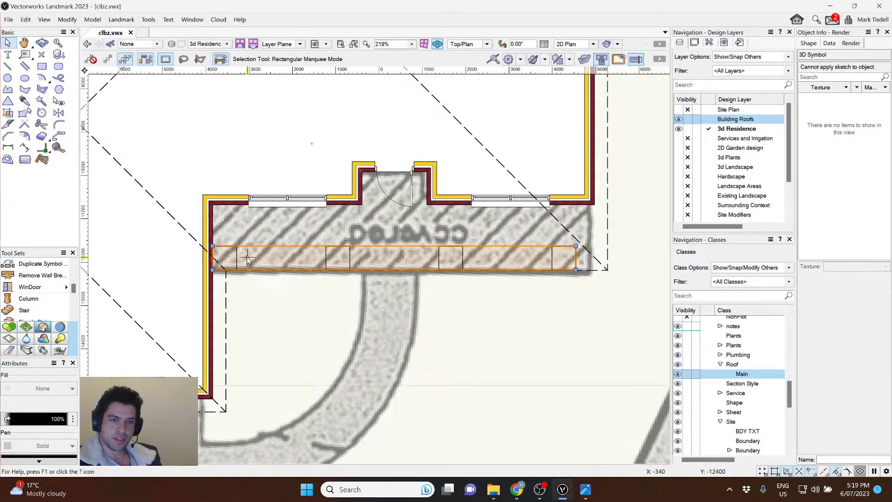
# Inspect the shape properties of the Front Brick Pillars symbol and view it in 3D.
pyautogui.click(483, 304)
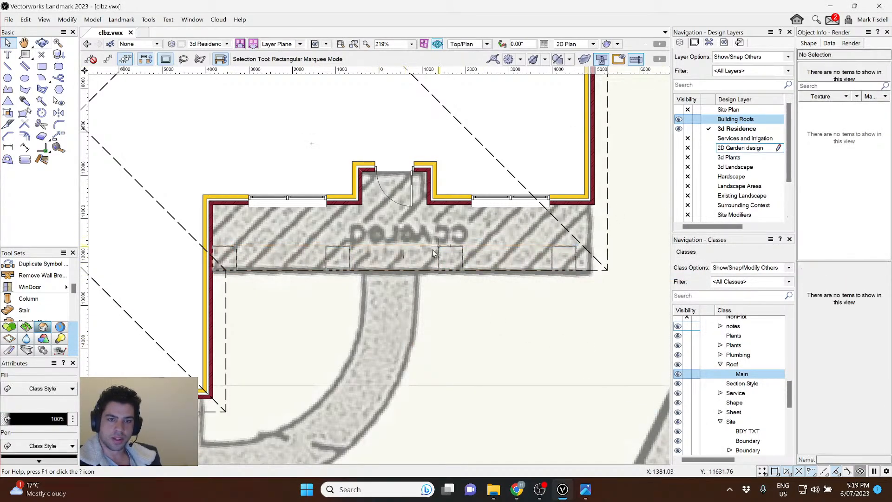
pyautogui.click(436, 251)
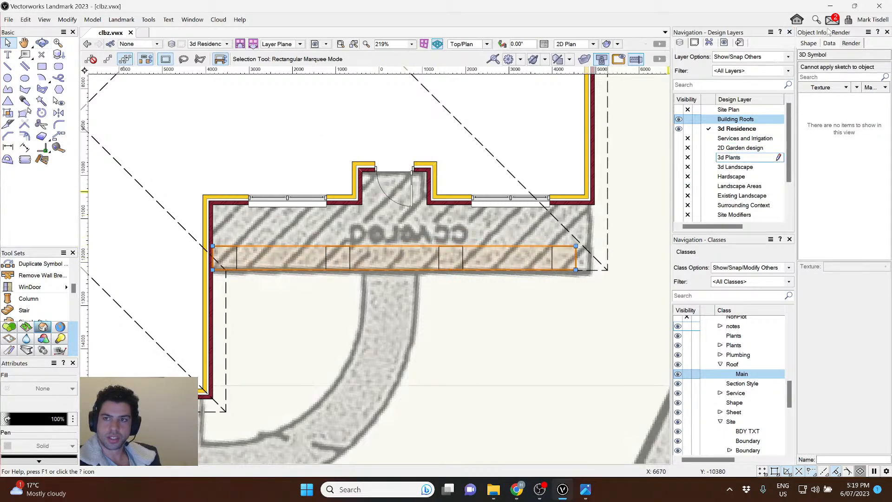
pyautogui.click(810, 43)
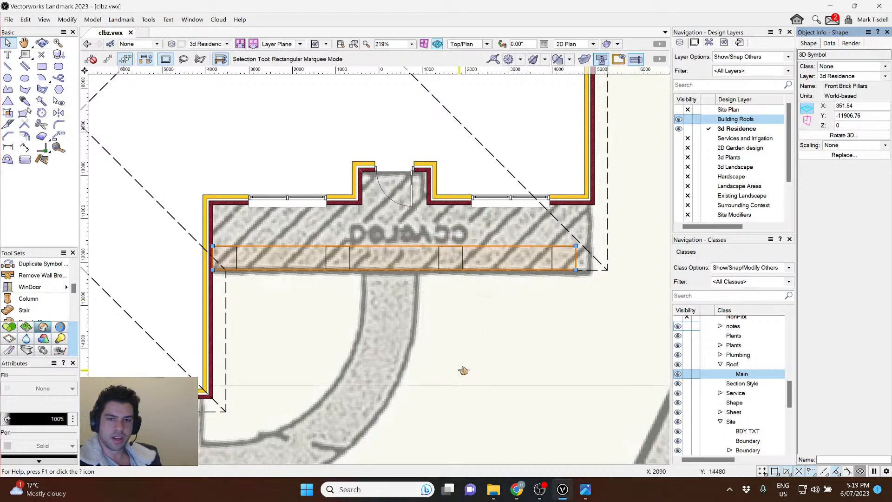
pyautogui.click(419, 366)
pyautogui.keyDown('ctrl'); pyautogui.moveTo(466, 377); pyautogui.dragTo(361, 335, button='middle'); pyautogui.keyUp('ctrl')
pyautogui.click(325, 205)
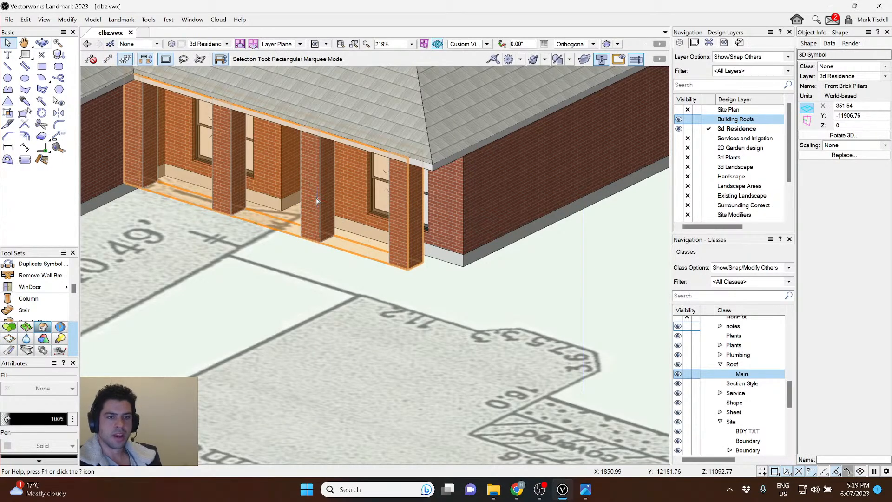
# Open the 2D components of the Front Brick Pillars symbol for editing, with all four column outlines in view.
pyautogui.doubleClick(317, 200)
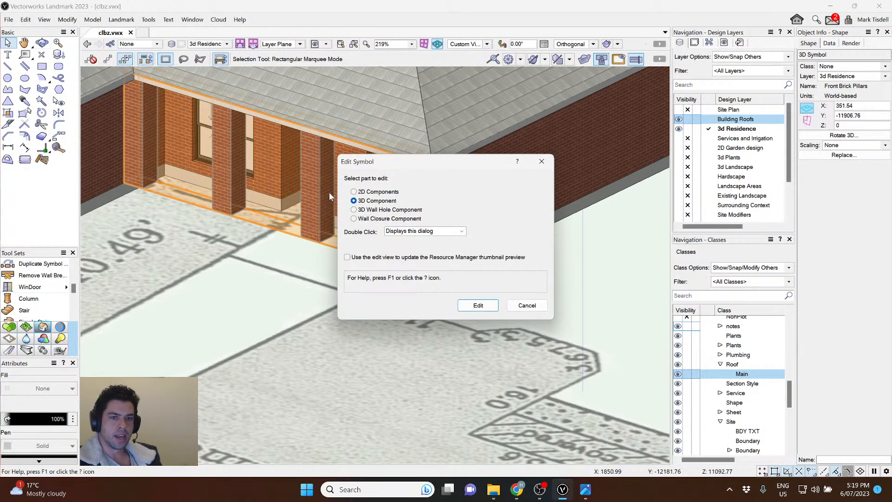
pyautogui.click(515, 309)
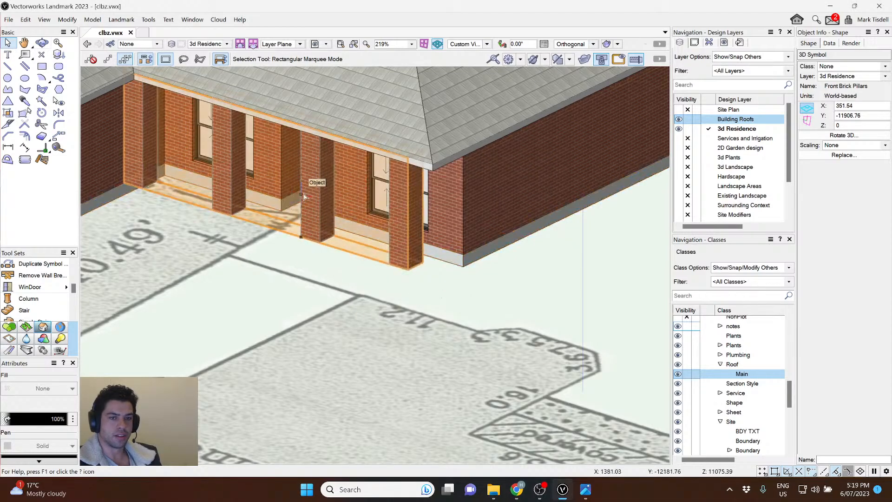
pyautogui.rightClick(305, 195)
pyautogui.scroll(-1, 363, 325)
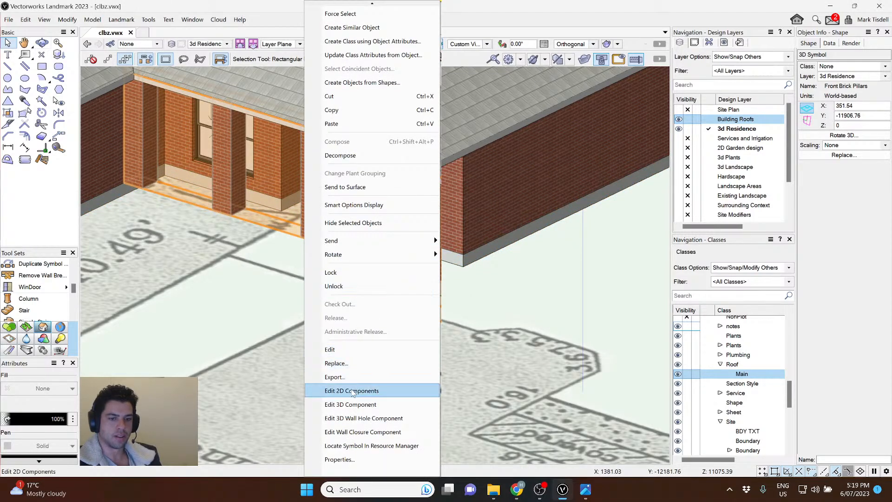
pyautogui.click(352, 391)
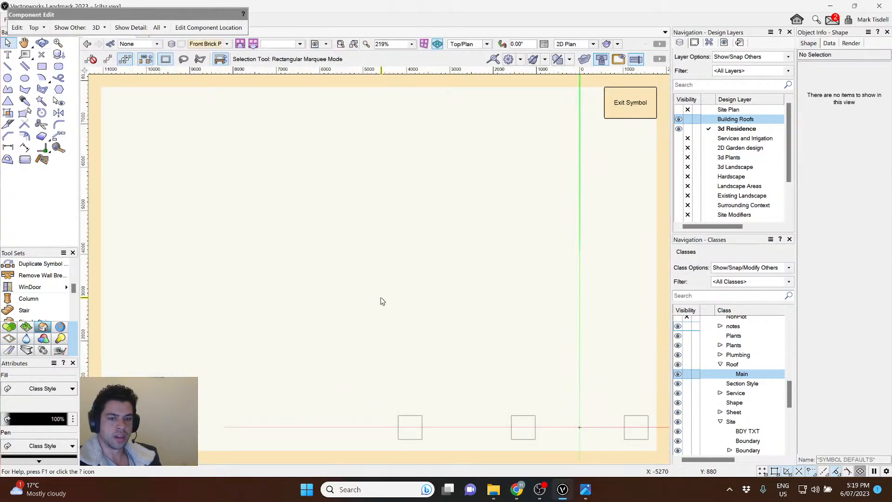
pyautogui.scroll(-3, 380, 301)
pyautogui.moveTo(471, 326); pyautogui.dragTo(402, 284, button='middle')
pyautogui.scroll(2, 403, 284)
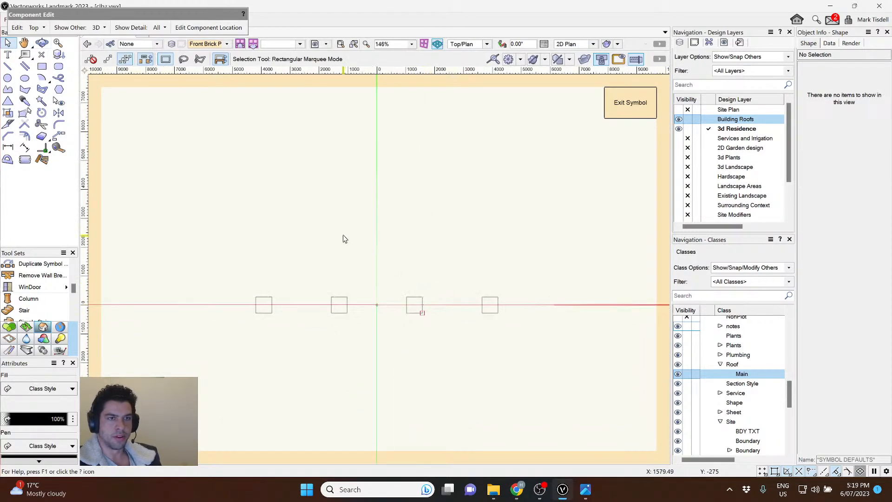
# Review which component views of the pillar symbol can be edited, keeping the Top component active.
pyautogui.moveTo(112, 15); pyautogui.dragTo(258, 103)
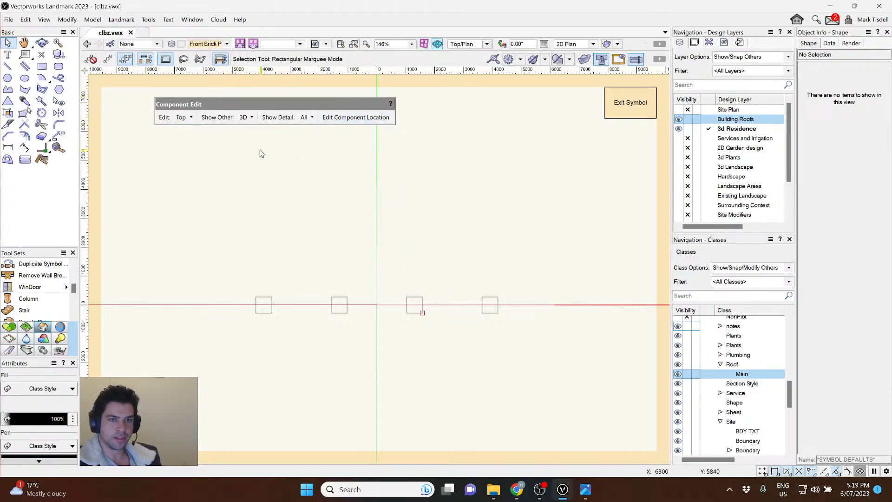
pyautogui.click(183, 117)
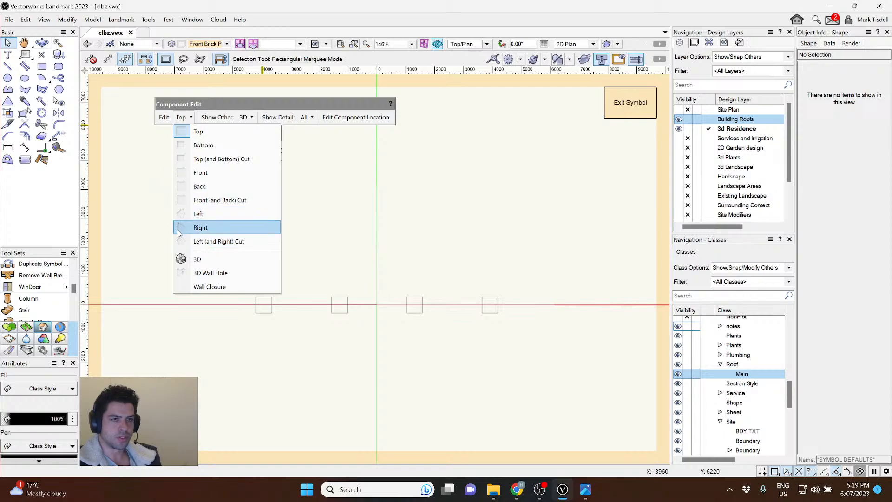
pyautogui.click(199, 105)
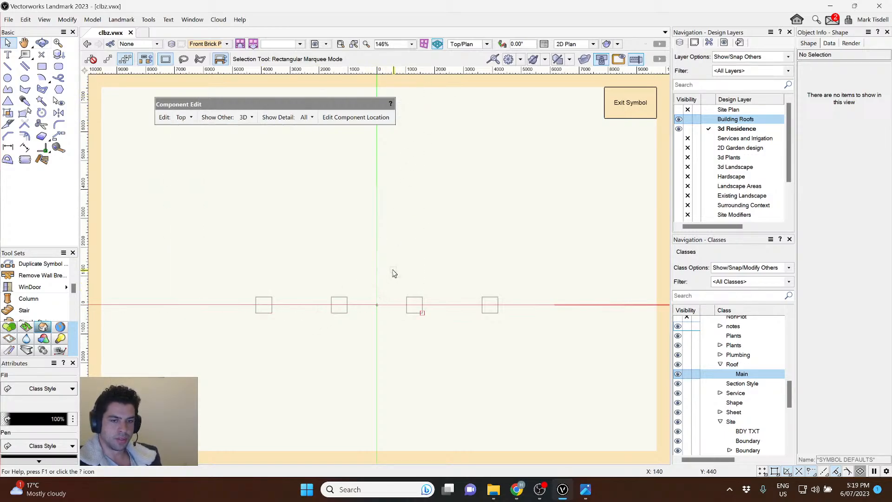
# Generate 2D graphics for the Top component from the pillars' 3D component using Hidden Line Rendering.
pyautogui.scroll(4, 262, 303)
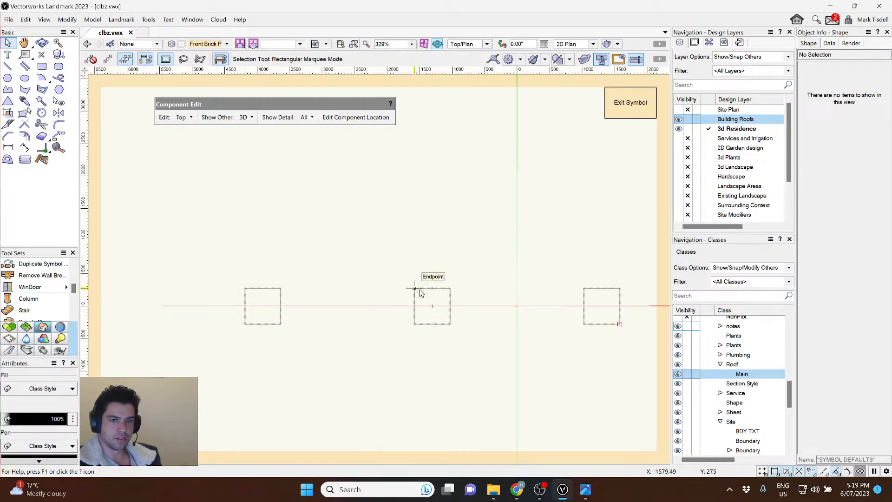
pyautogui.scroll(-4, 409, 288)
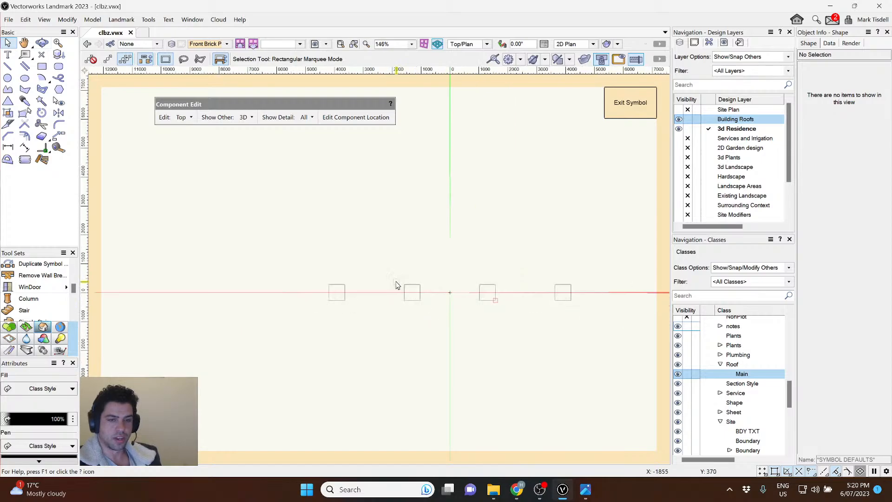
pyautogui.moveTo(459, 277); pyautogui.dragTo(414, 274, button='middle')
pyautogui.rightClick(414, 267)
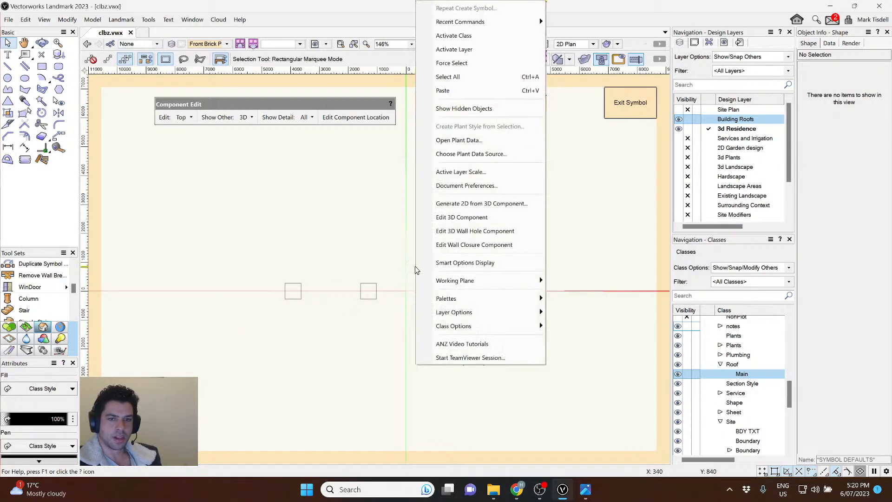
pyautogui.click(481, 204)
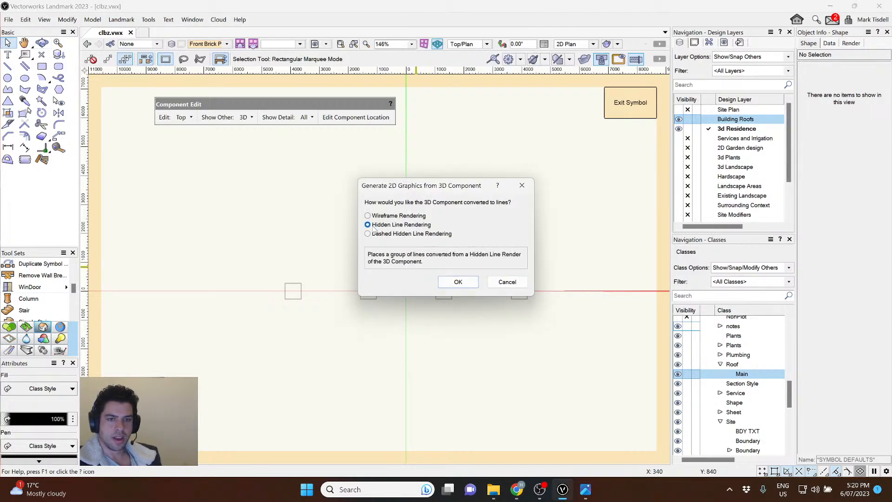
pyautogui.click(459, 282)
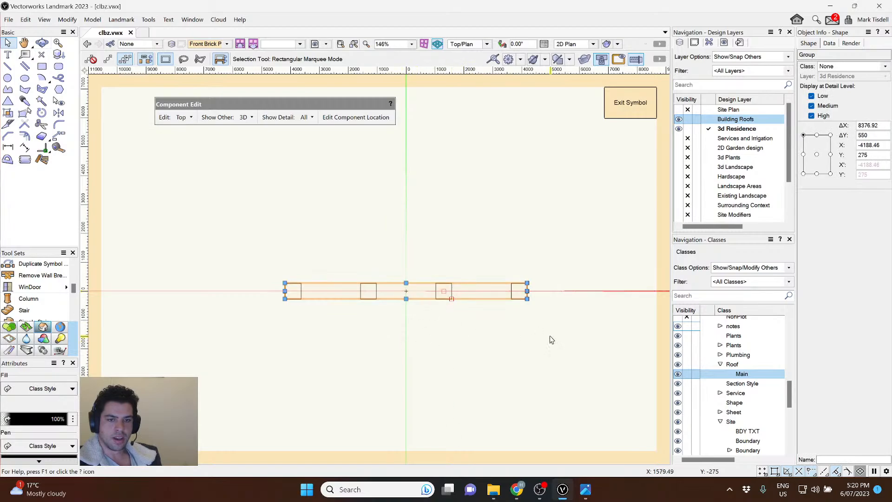
# Try a hatch fill on the generated column outline group and return its fill to Class Style.
pyautogui.scroll(2, 498, 314)
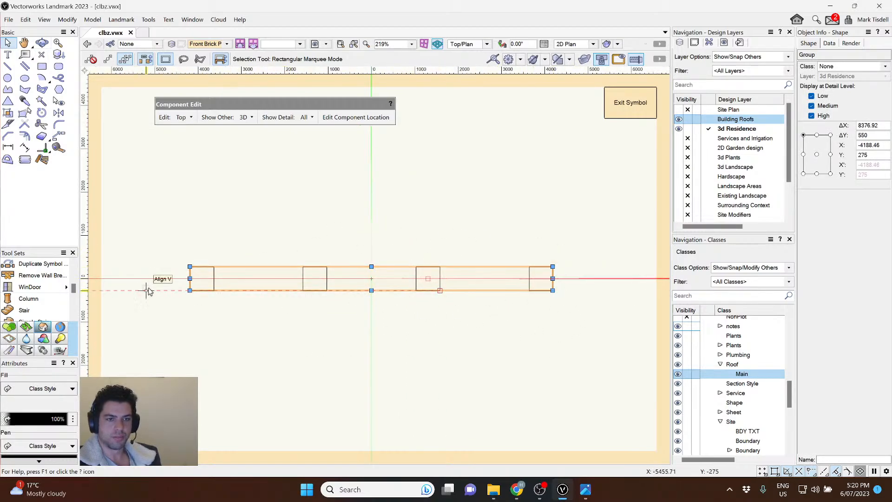
pyautogui.click(51, 389)
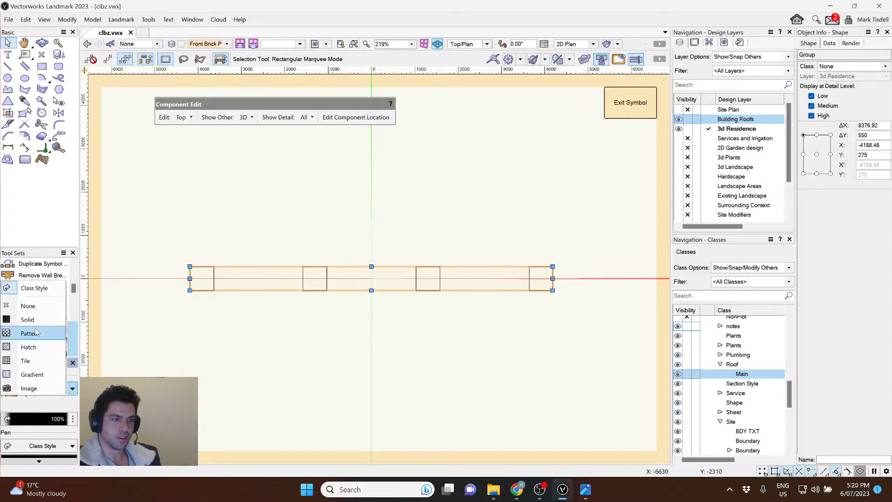
pyautogui.click(33, 348)
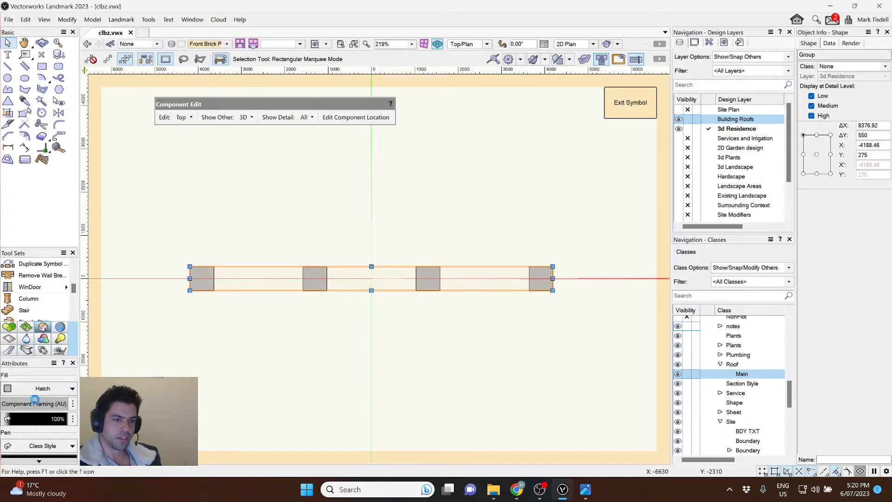
pyautogui.click(35, 401)
pyautogui.click(36, 400)
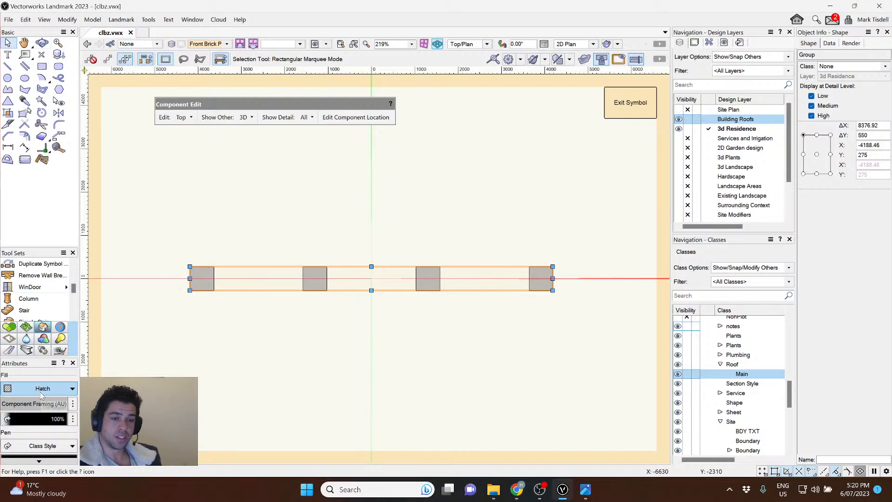
pyautogui.click(40, 392)
pyautogui.click(28, 287)
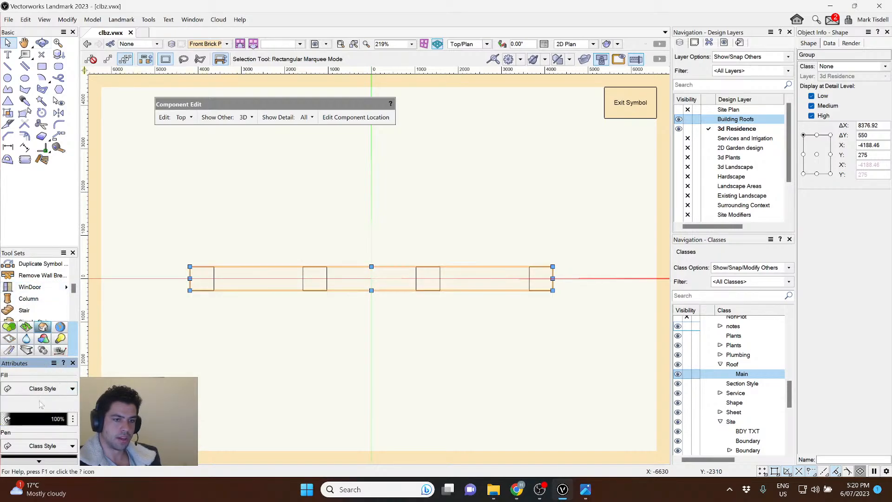
# Assign the Component-Brickwork class to the column outline group, including all of its subobjects.
pyautogui.click(857, 67)
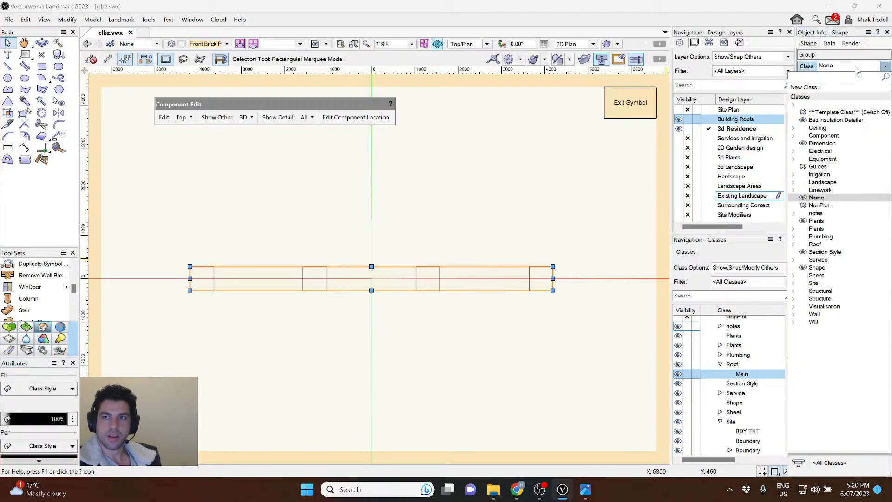
pyautogui.click(794, 135)
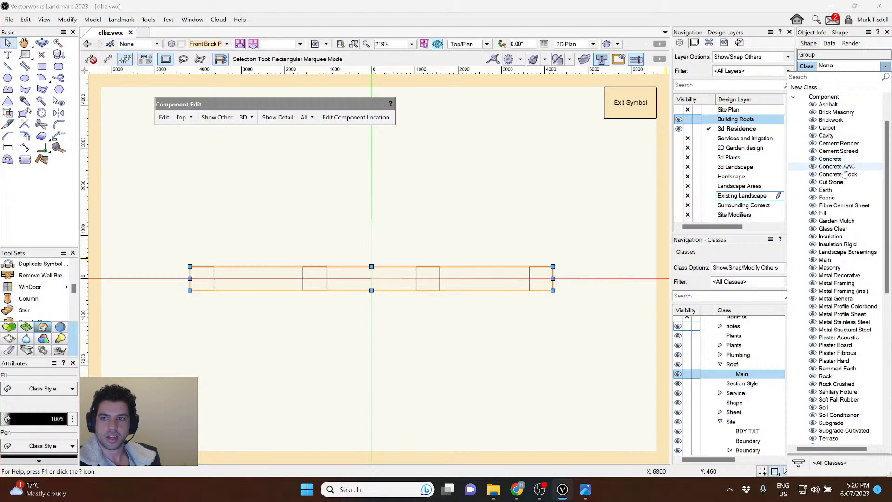
pyautogui.click(841, 120)
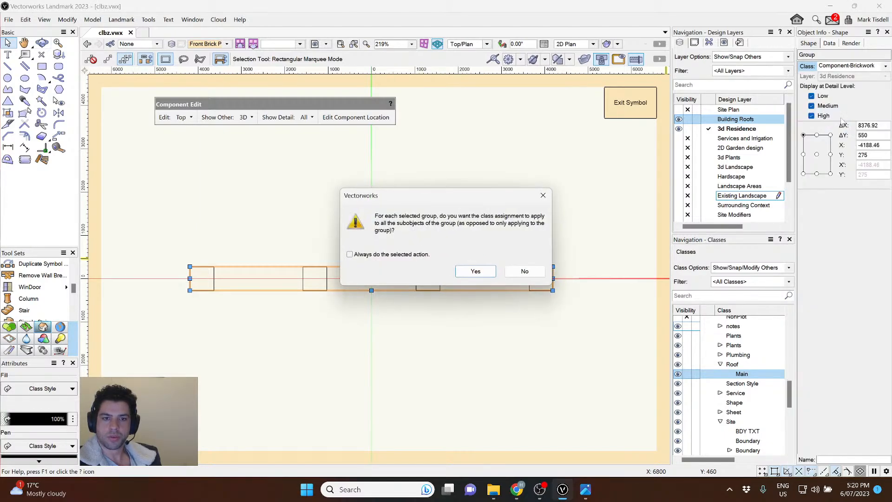
pyautogui.click(475, 272)
pyautogui.click(453, 216)
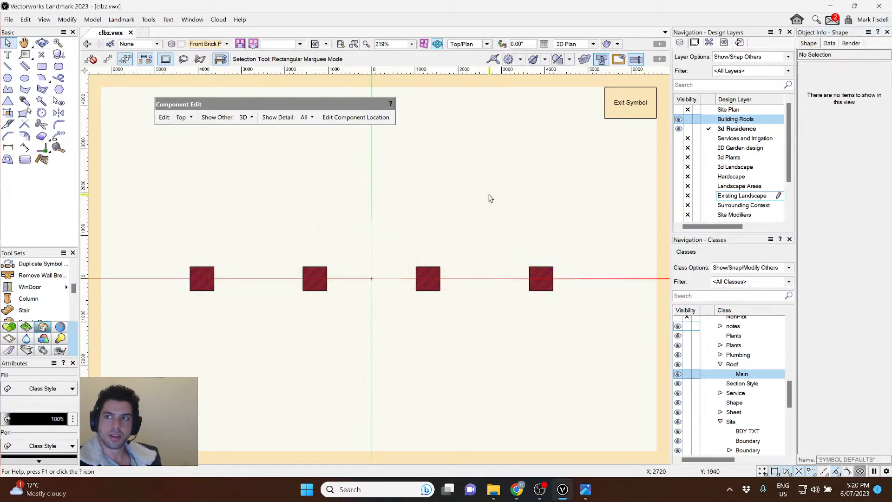
# Exit the pillar symbol and check the front brick columns in 3D and in Top/Plan view.
pyautogui.click(620, 111)
pyautogui.click(487, 288)
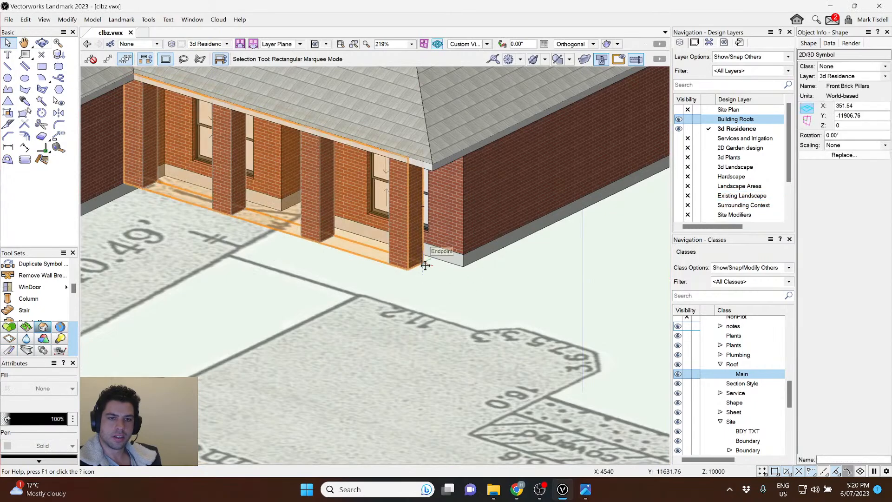
pyautogui.scroll(-1, 424, 262)
pyautogui.keyDown('ctrl'); pyautogui.moveTo(399, 267); pyautogui.dragTo(432, 279, button='middle'); pyautogui.keyUp('ctrl')
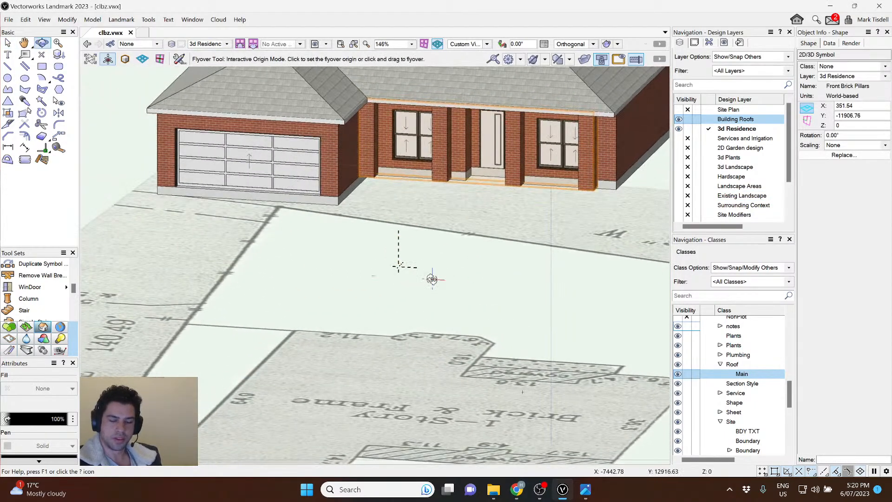
pyautogui.press('F5')
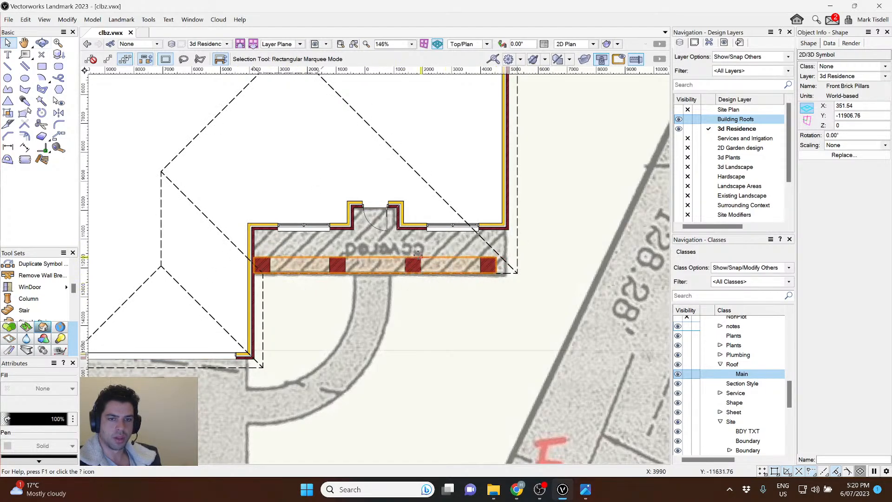
pyautogui.click(439, 309)
pyautogui.scroll(-2, 478, 305)
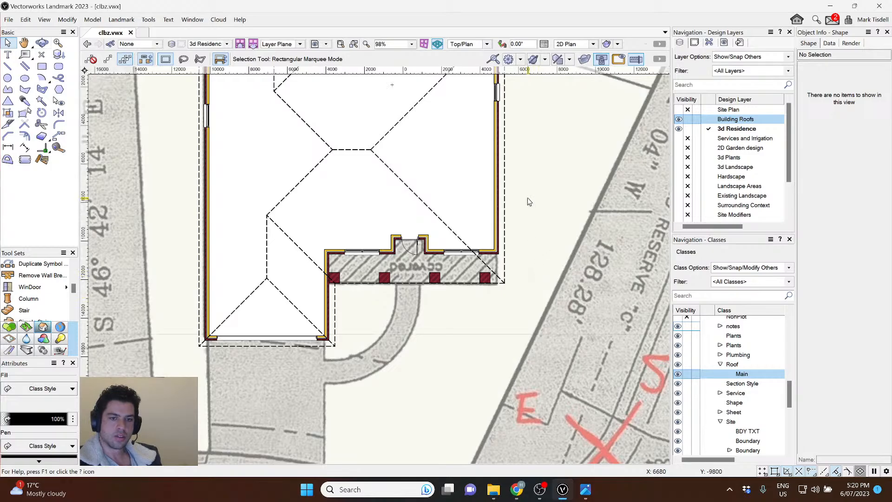
# Inspect the house model in 3D from the garage front around to the rear bay windows.
pyautogui.moveTo(527, 199); pyautogui.dragTo(667, 228, button='middle')
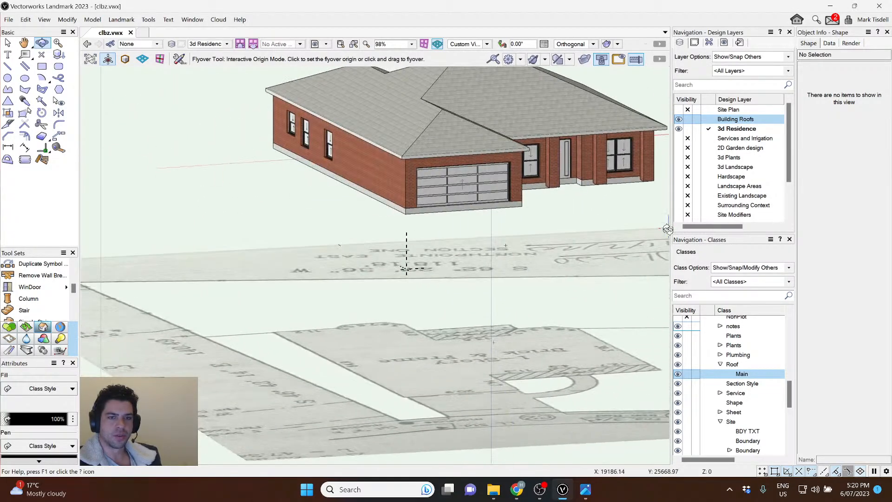
pyautogui.moveTo(667, 228); pyautogui.dragTo(211, 241)
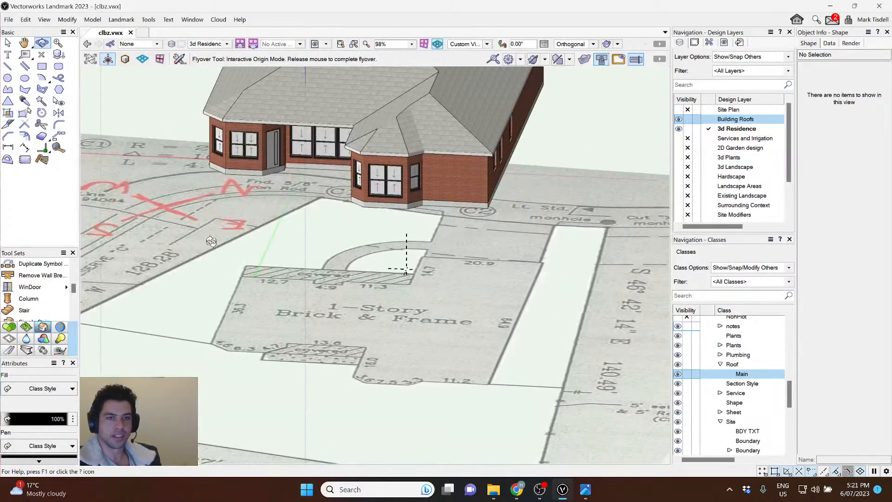
pyautogui.moveTo(465, 182); pyautogui.dragTo(460, 227)
pyautogui.moveTo(498, 186); pyautogui.dragTo(448, 299, button='middle')
pyautogui.moveTo(535, 277); pyautogui.dragTo(469, 263)
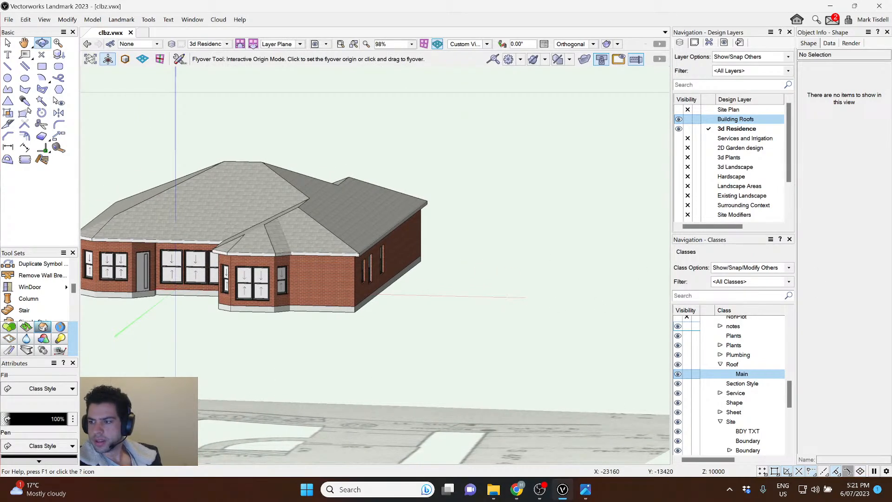
# Switch to the photo viewer and look through the reference photos of the house's side, front and rear.
pyautogui.click(586, 490)
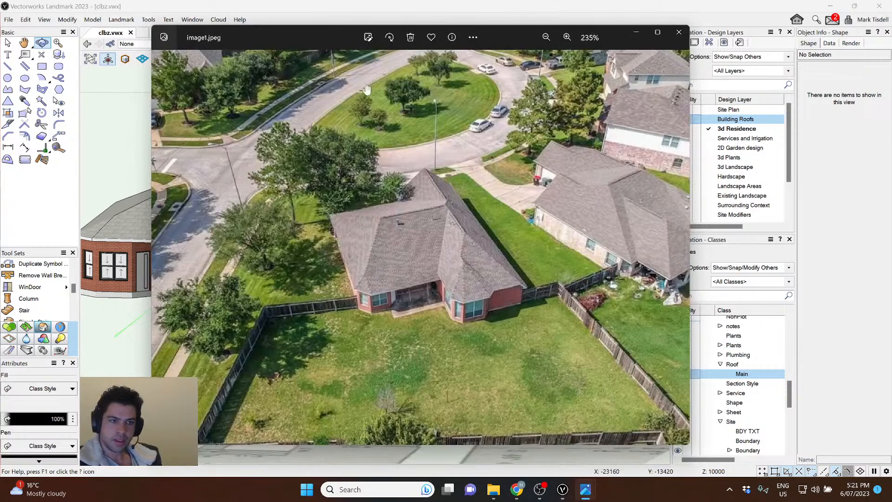
pyautogui.moveTo(317, 32); pyautogui.dragTo(501, 29)
pyautogui.scroll(-3, 596, 249)
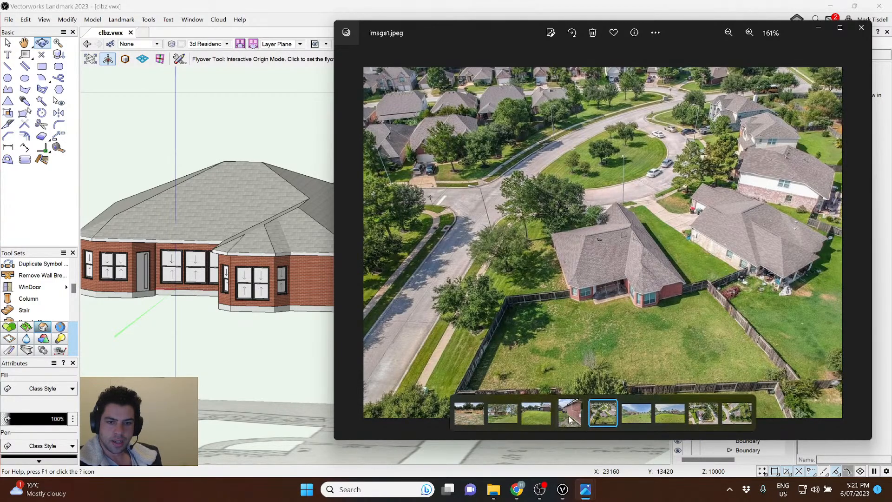
pyautogui.click(570, 416)
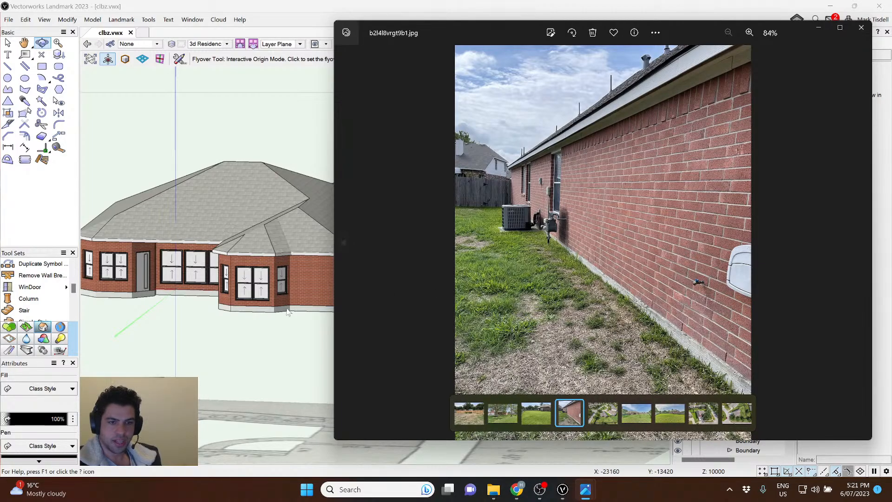
pyautogui.click(537, 416)
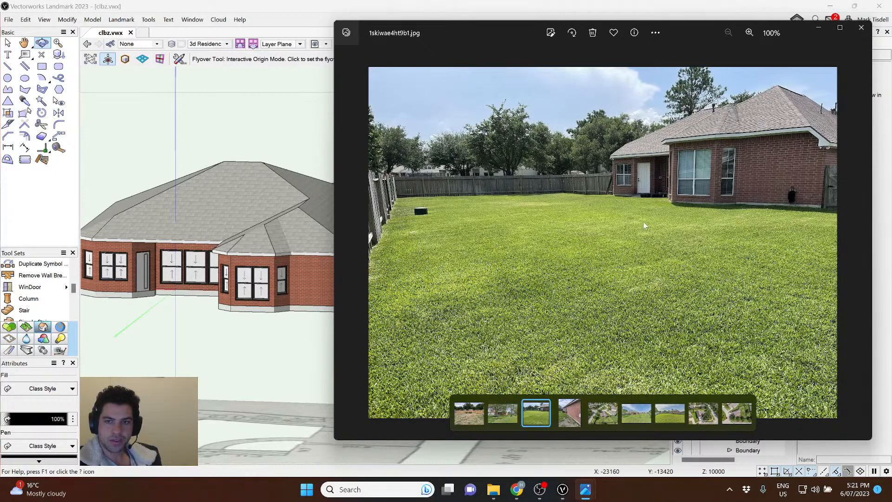
pyautogui.click(497, 423)
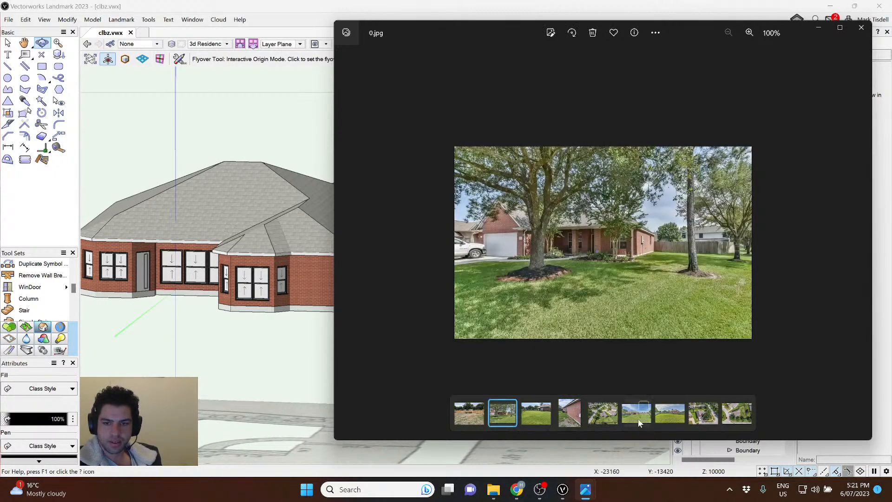
pyautogui.click(681, 421)
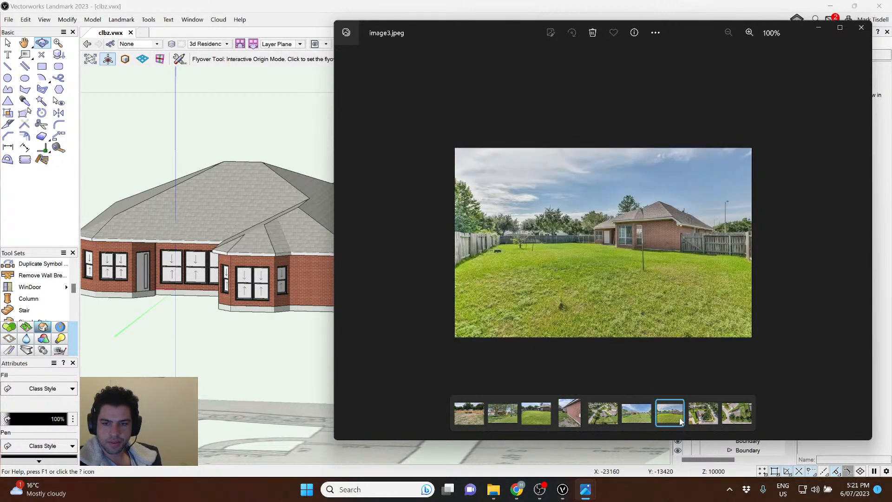
pyautogui.click(636, 414)
pyautogui.click(603, 414)
pyautogui.click(635, 413)
# Examine the covered rear patio and bay windows up close in image2.jpeg, and move the photo clear of the model.
pyautogui.scroll(5, 570, 258)
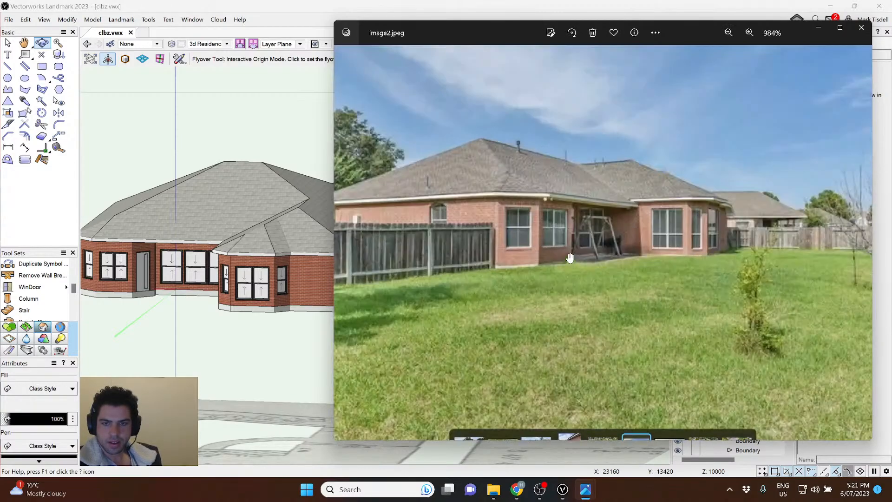
pyautogui.scroll(5, 615, 269)
pyautogui.scroll(-8, 615, 272)
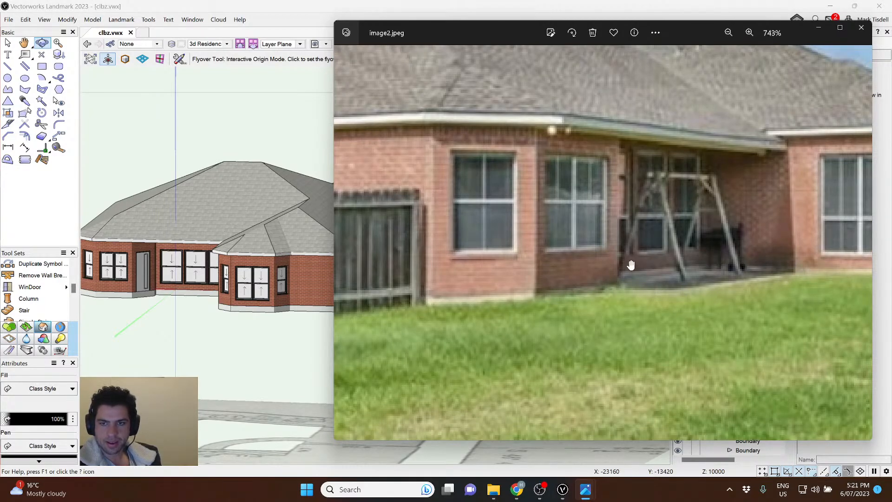
pyautogui.scroll(-4, 648, 260)
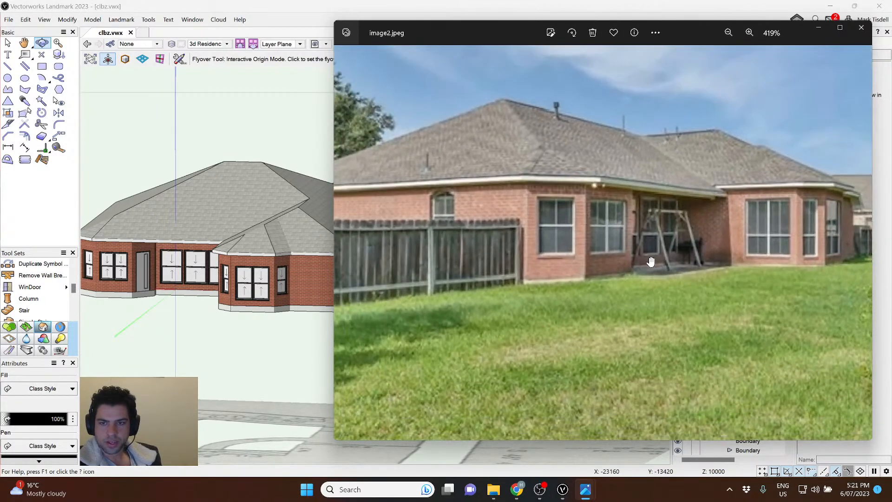
pyautogui.scroll(3, 650, 261)
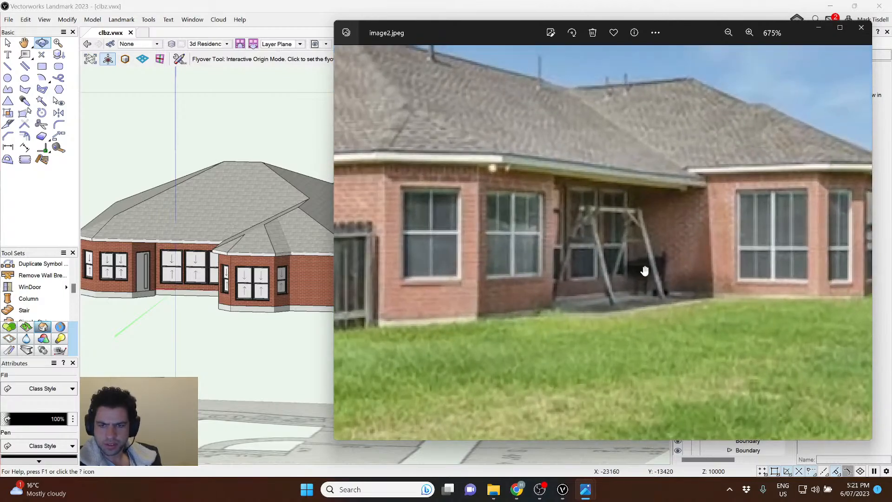
pyautogui.scroll(-6, 647, 268)
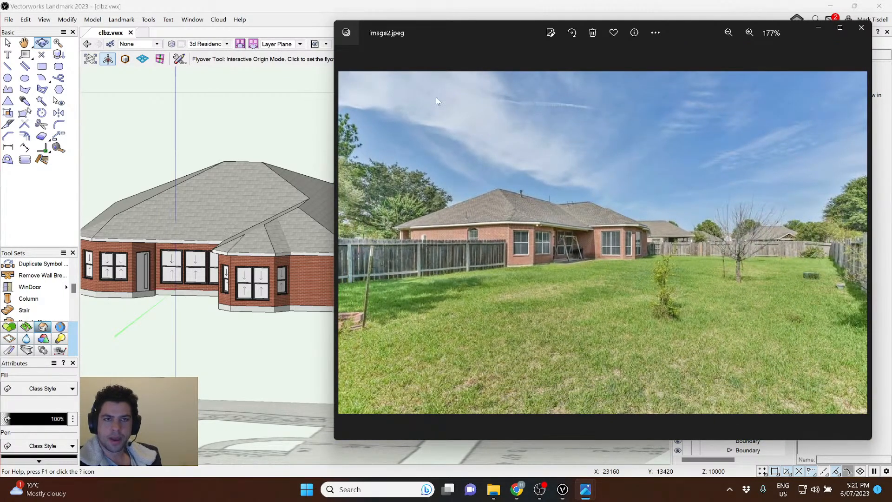
pyautogui.moveTo(460, 30); pyautogui.dragTo(891, 186)
# Switch back to Vectorworks and show the front porch area of the plan in Top/Plan view.
pyautogui.click(558, 157)
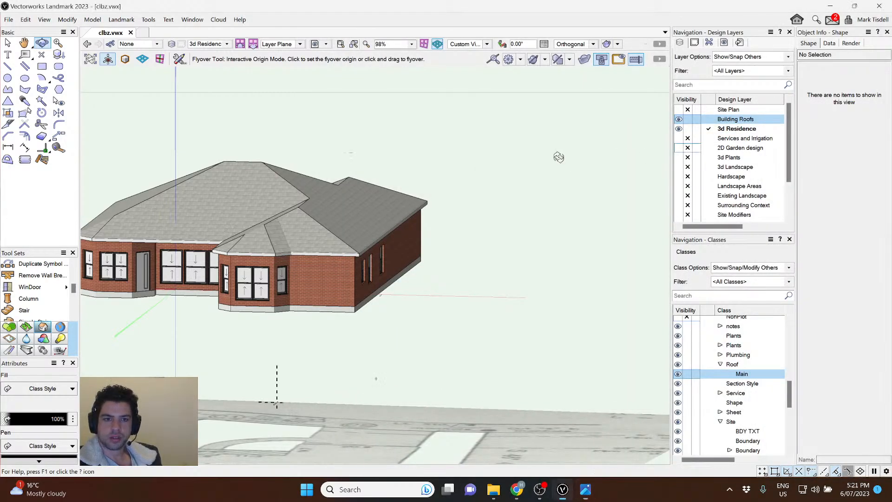
pyautogui.press('x')
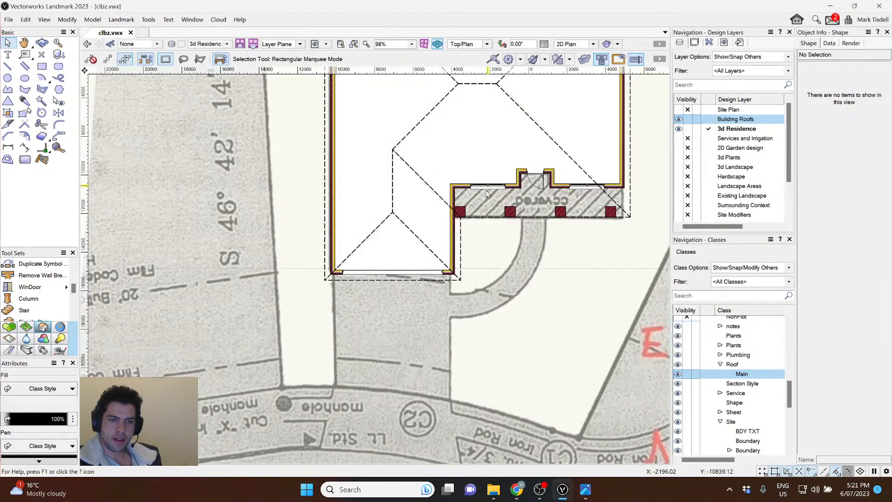
pyautogui.hotkey('ctrl', '5')
pyautogui.moveTo(573, 139); pyautogui.dragTo(456, 174, button='middle')
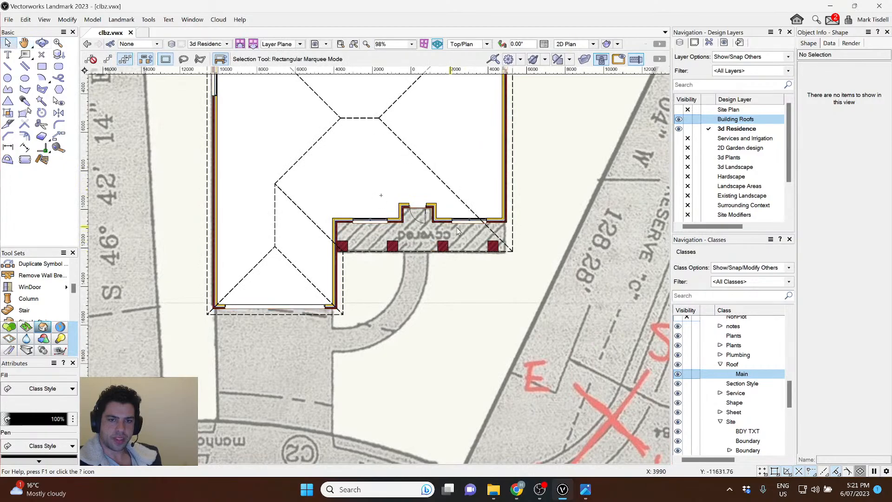
# Make Existing Landscape the active design layer, with the covered rear patio area of the plan in view.
pyautogui.hotkey('alt', 'Tab')
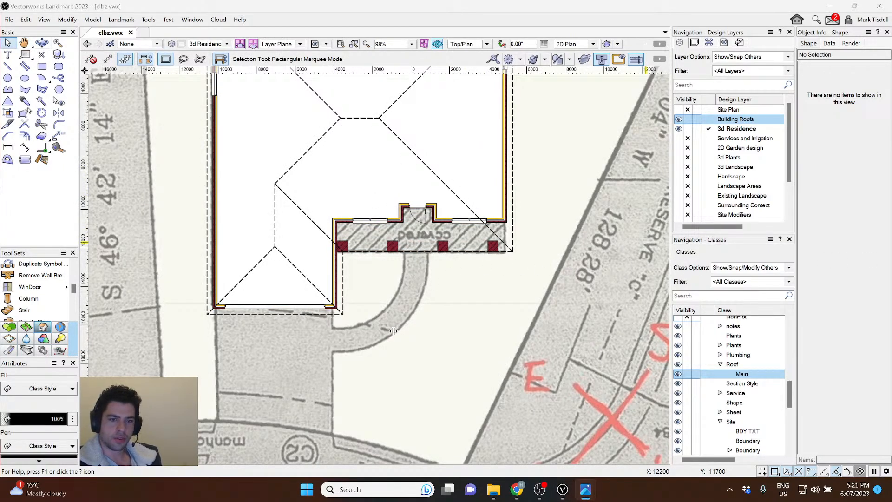
pyautogui.scroll(-3, 320, 348)
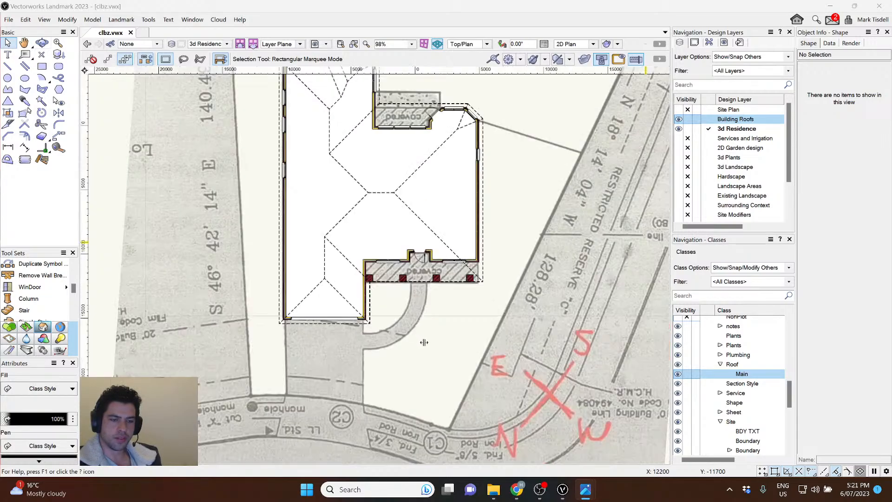
pyautogui.scroll(3, 423, 216)
pyautogui.scroll(2, 423, 212)
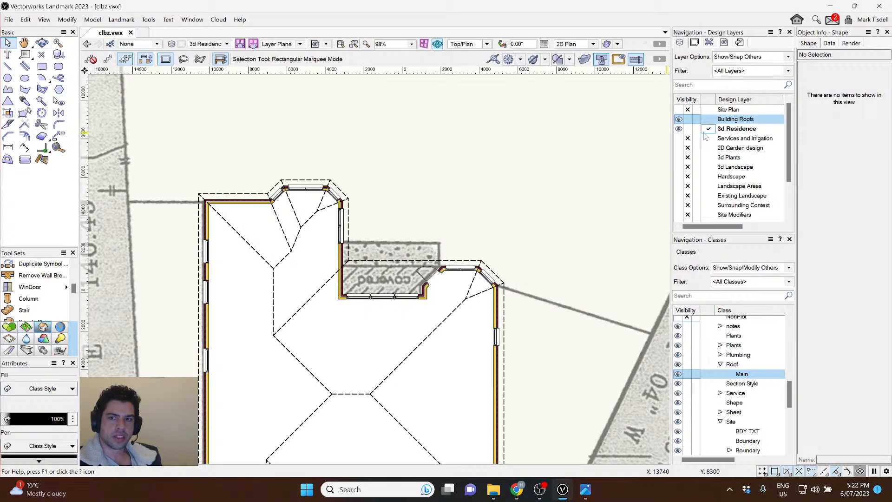
pyautogui.click(708, 197)
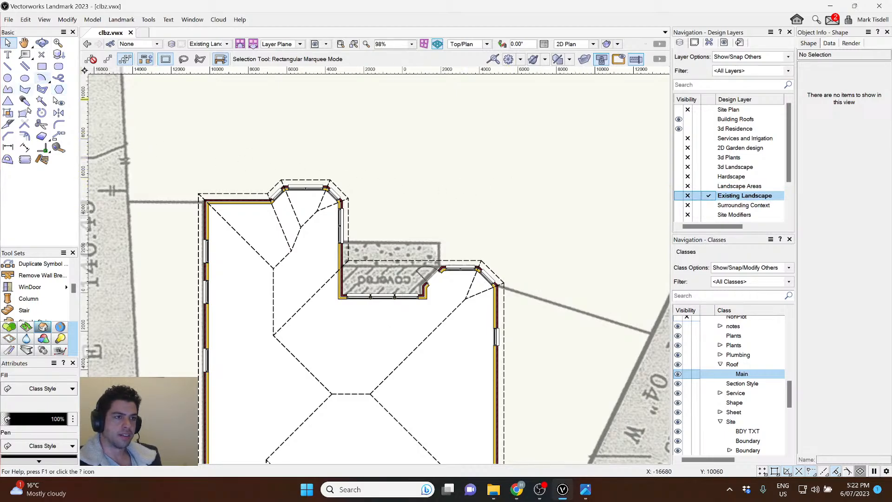
# Start a polyline in Corner Vertex mode to trace the covered rear patio between the house walls.
pyautogui.click(8, 90)
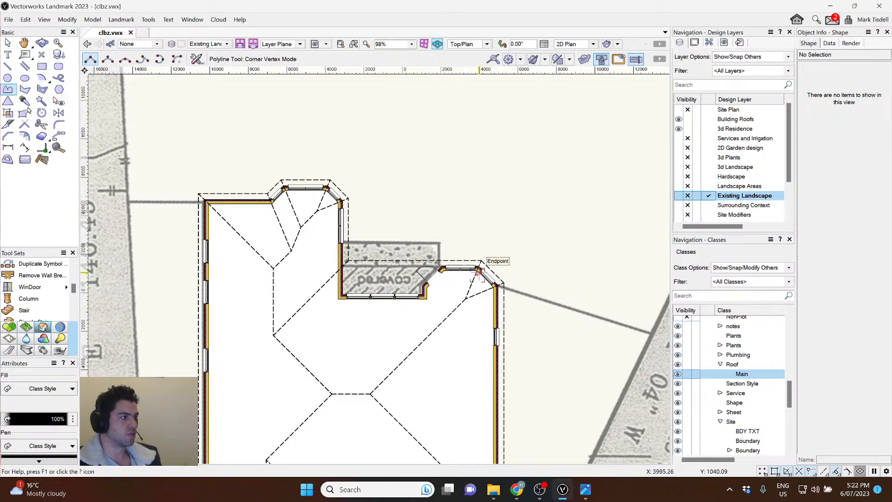
pyautogui.scroll(5, 380, 305)
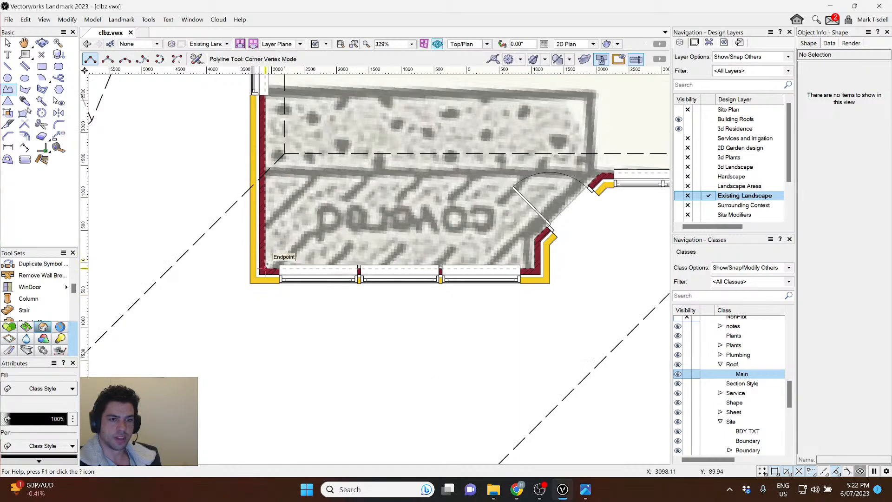
pyautogui.scroll(-4, 266, 266)
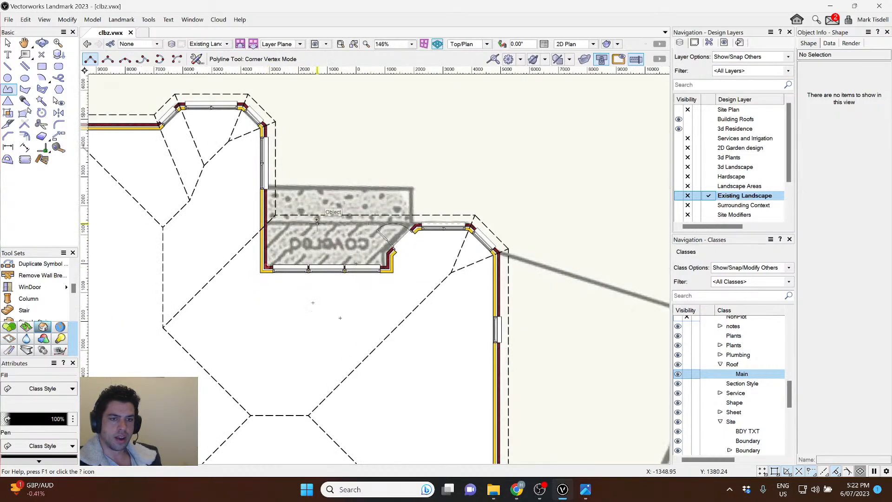
# Trace the covered porch slab with a closed polyline along the house walls and across the door opening, about 5158 by 2669 mm.
pyautogui.press('x')
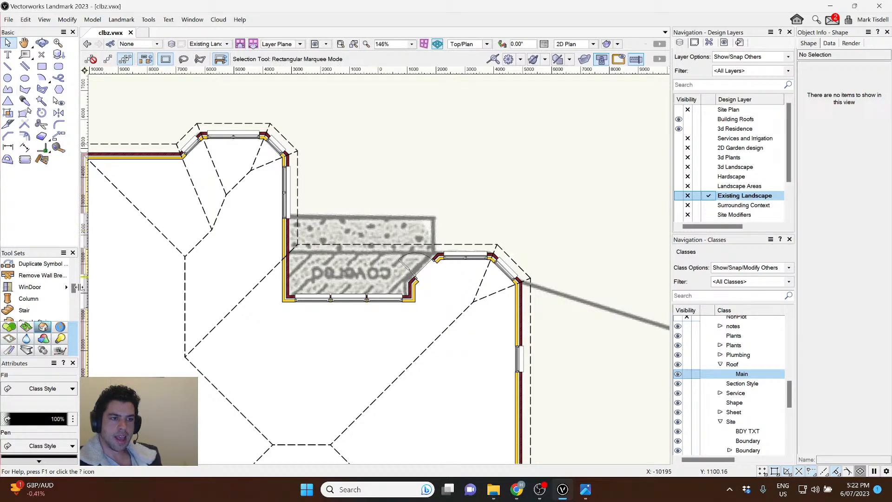
pyautogui.click(26, 326)
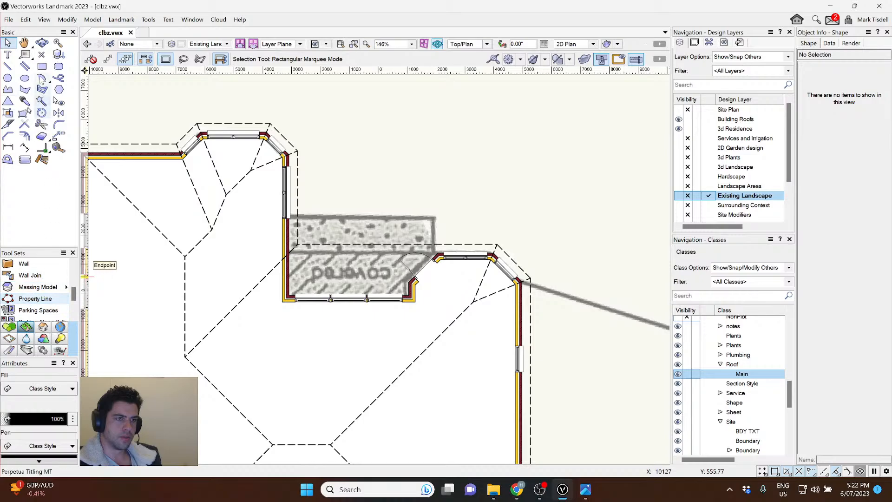
pyautogui.click(8, 90)
pyautogui.scroll(3, 290, 277)
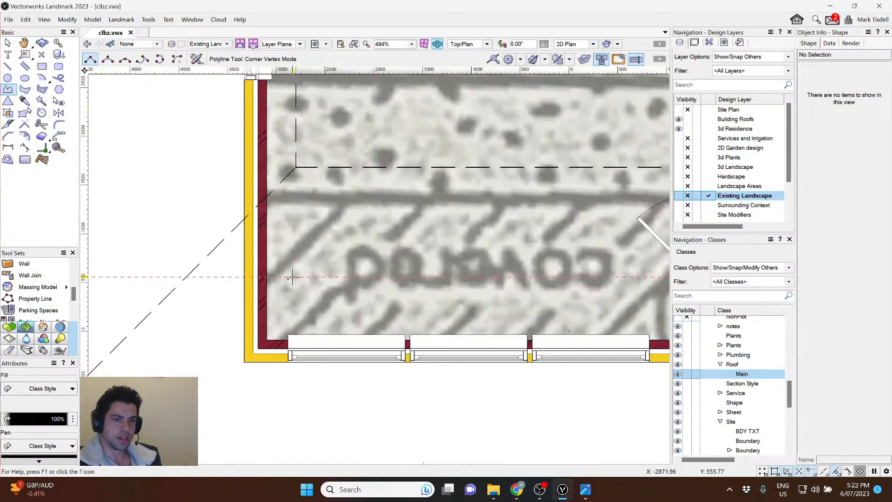
pyautogui.click(290, 329)
pyautogui.scroll(-2, 289, 329)
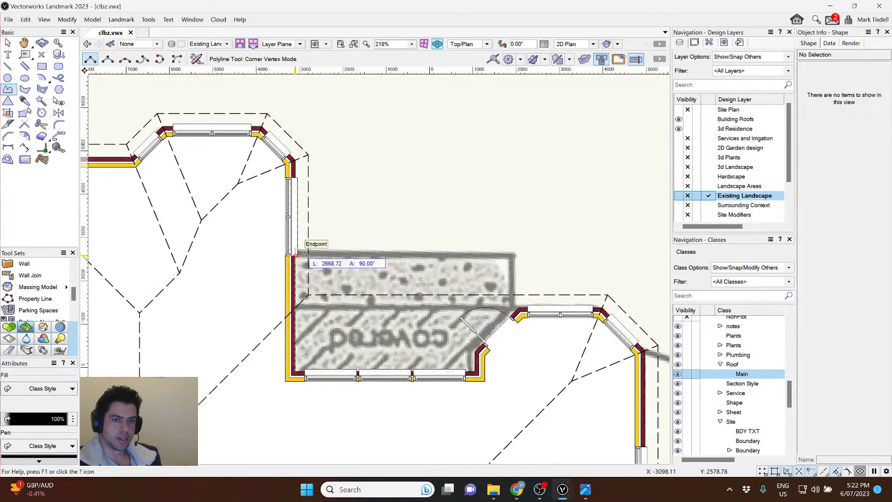
pyautogui.click(294, 254)
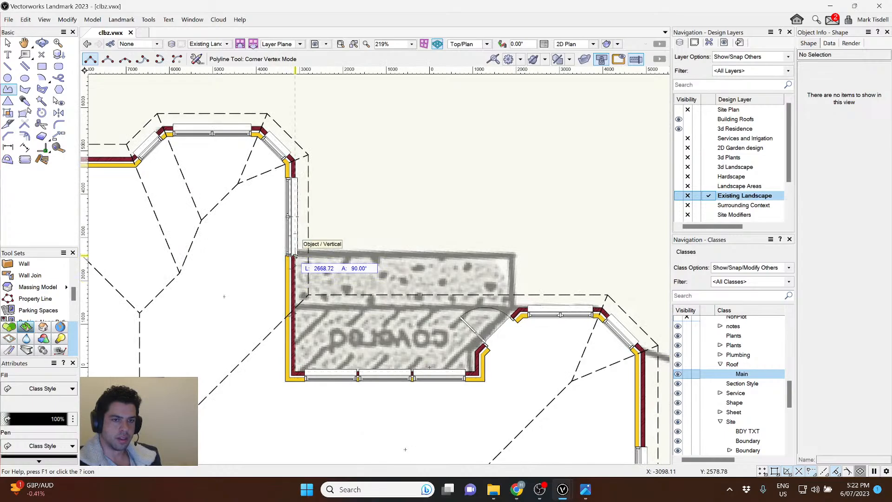
pyautogui.click(517, 255)
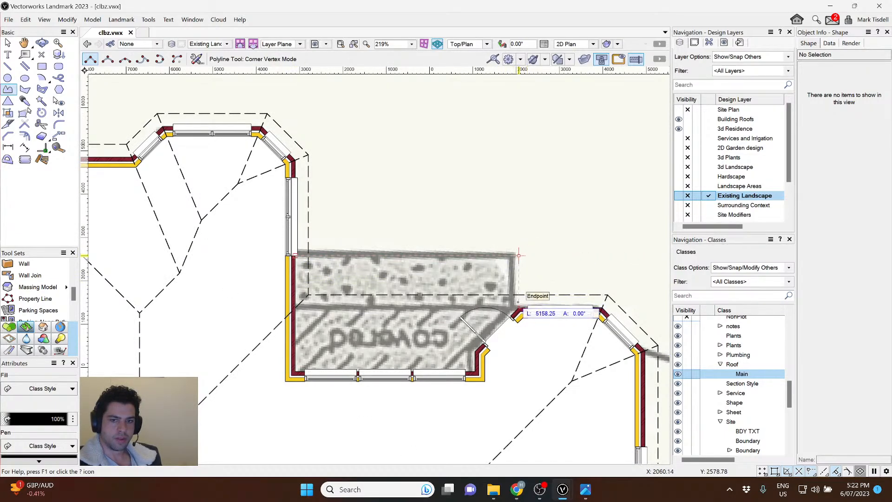
pyautogui.click(519, 307)
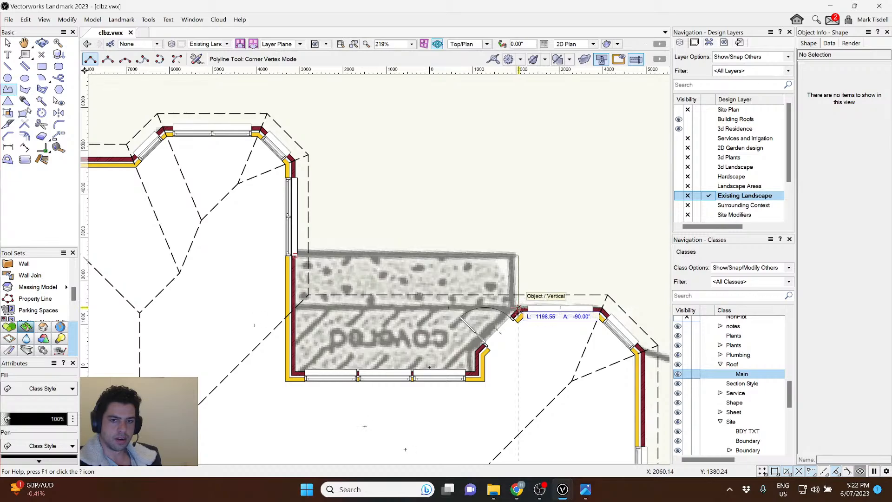
pyautogui.click(479, 370)
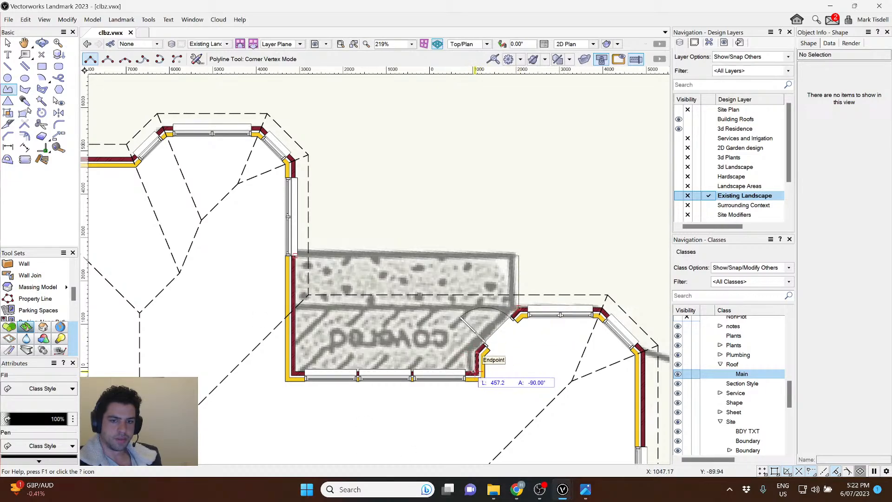
pyautogui.click(298, 370)
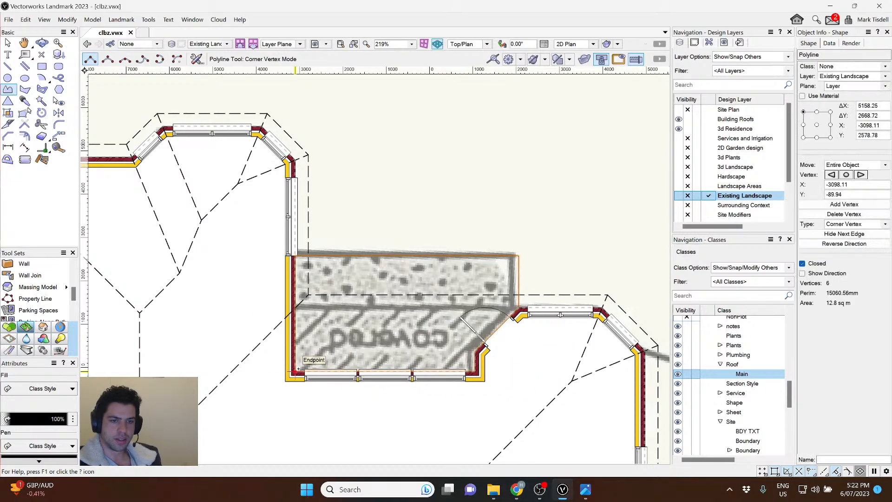
# Create a Hardscape object from the porch polyline, with the properties dialog shown and the source shape deleted.
pyautogui.press('x')
pyautogui.rightClick(409, 255)
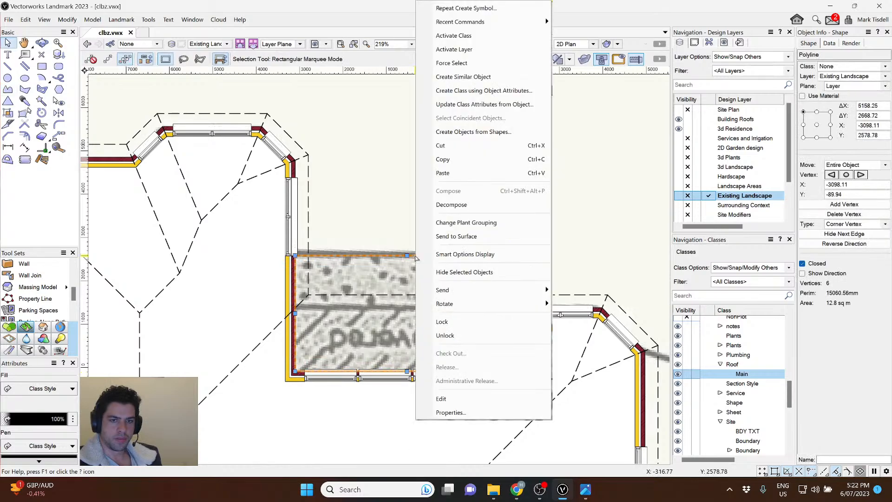
pyautogui.click(462, 131)
pyautogui.click(604, 266)
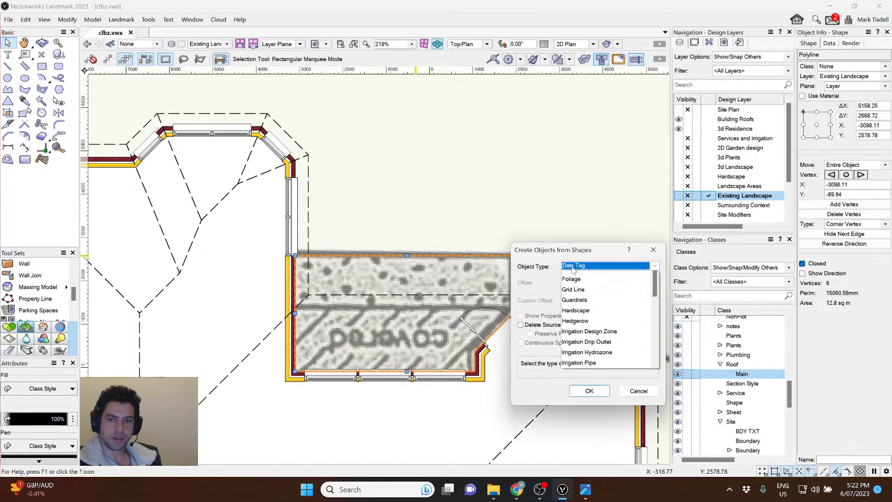
pyautogui.click(586, 329)
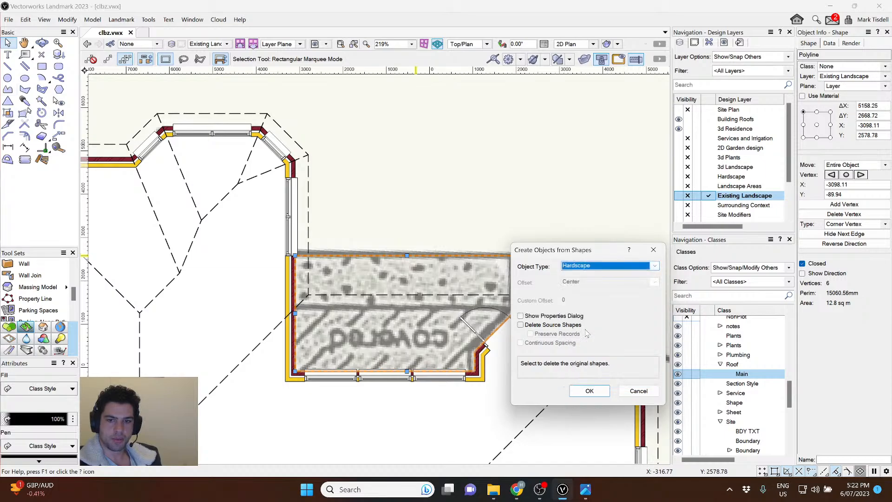
pyautogui.click(552, 316)
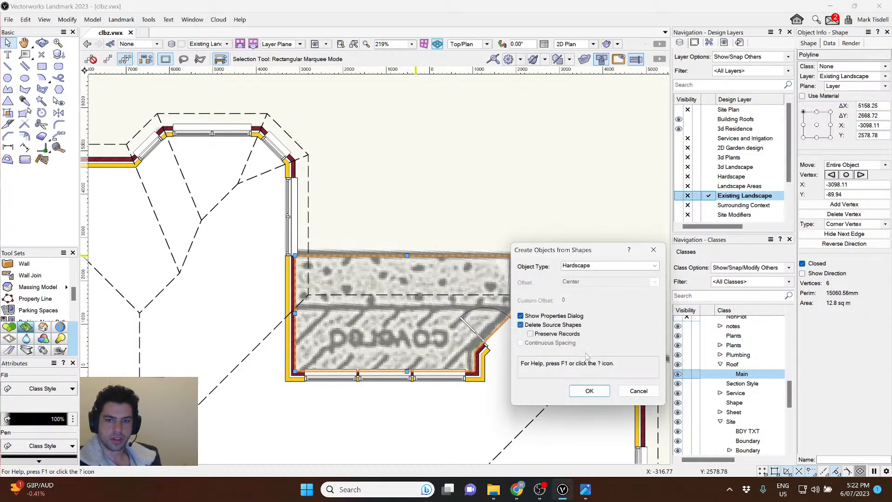
pyautogui.click(543, 325)
pyautogui.click(590, 391)
# Browse the hardscape style libraries, comparing the ANZ concrete exposed and honed aggregate files and the UK metric hardscape objects.
pyautogui.click(372, 125)
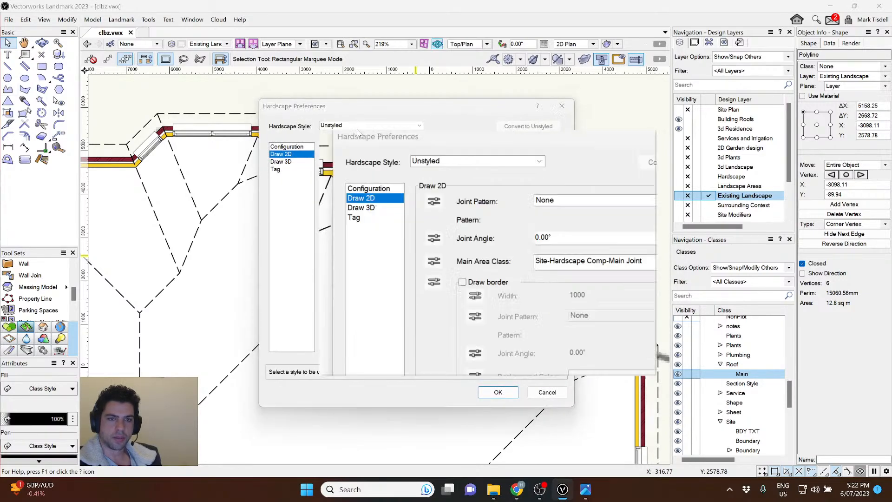
pyautogui.click(362, 160)
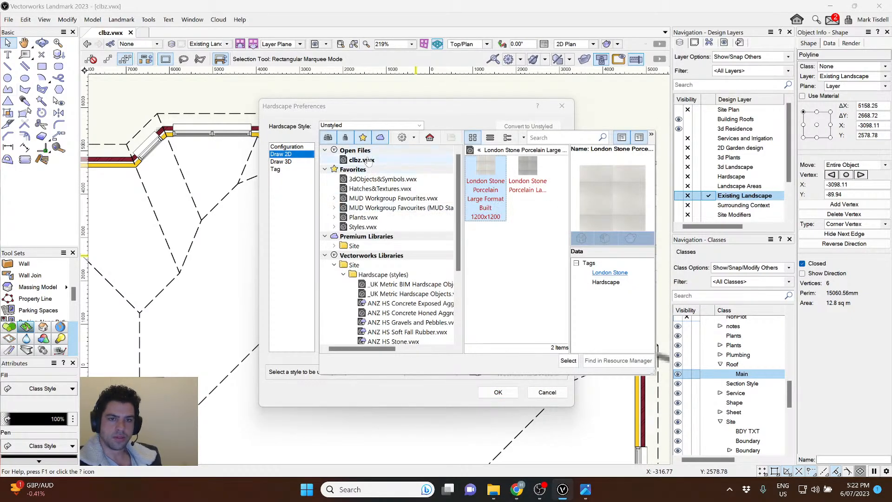
pyautogui.scroll(-1, 416, 246)
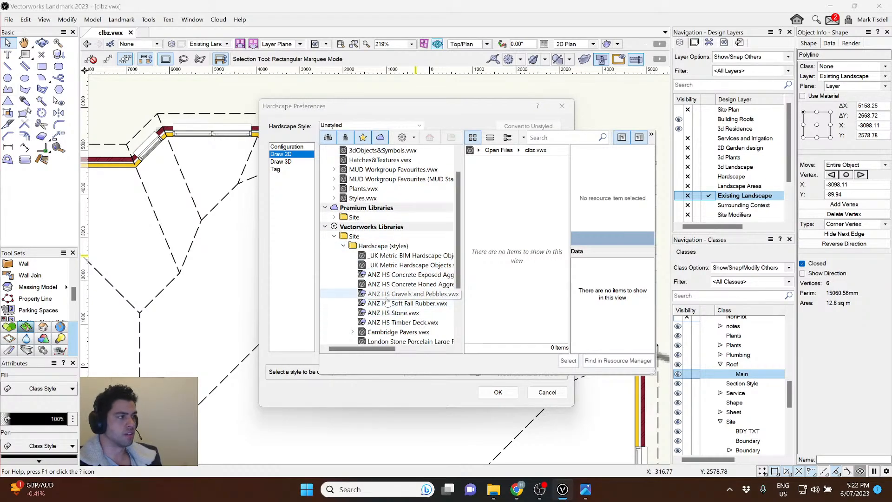
pyautogui.scroll(-1, 387, 302)
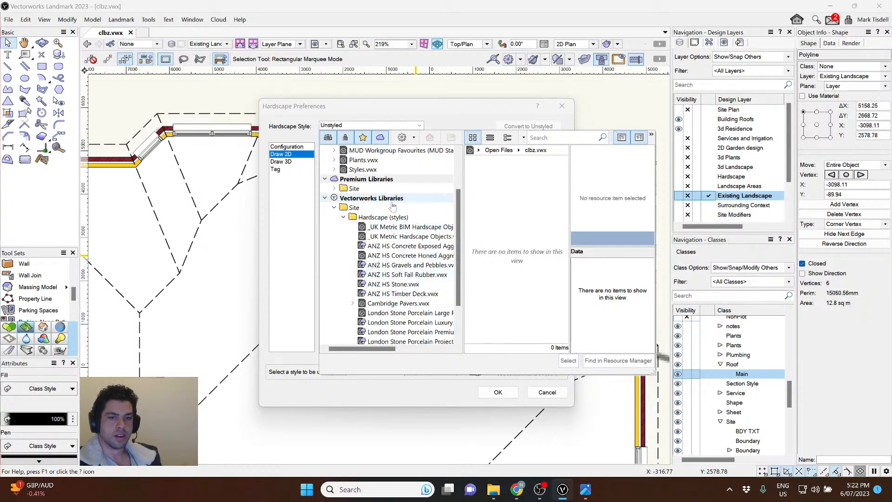
pyautogui.scroll(2, 404, 315)
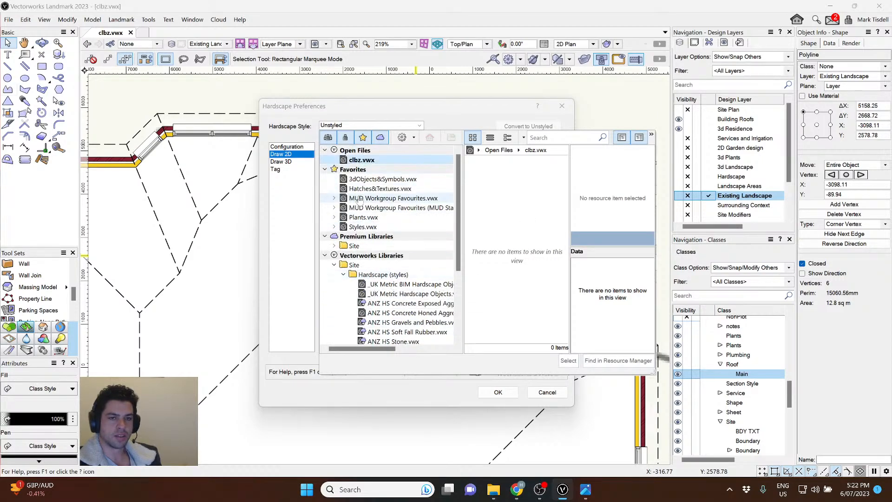
pyautogui.scroll(-3, 414, 334)
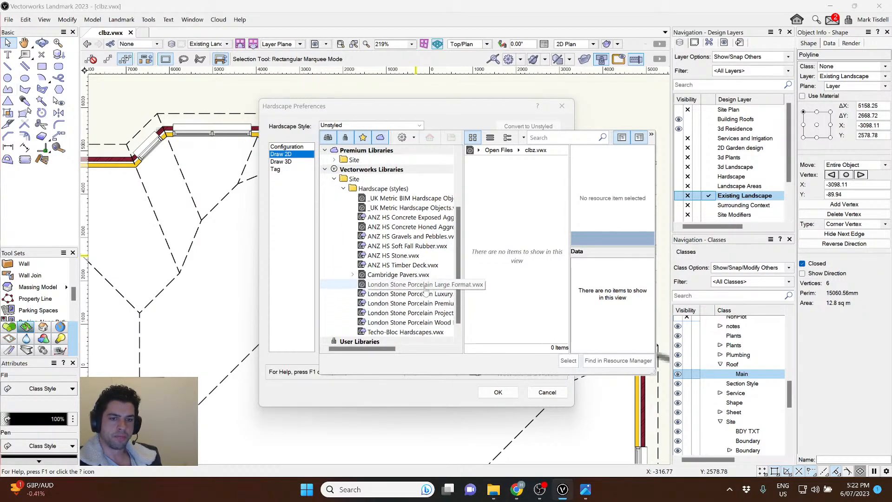
pyautogui.click(421, 218)
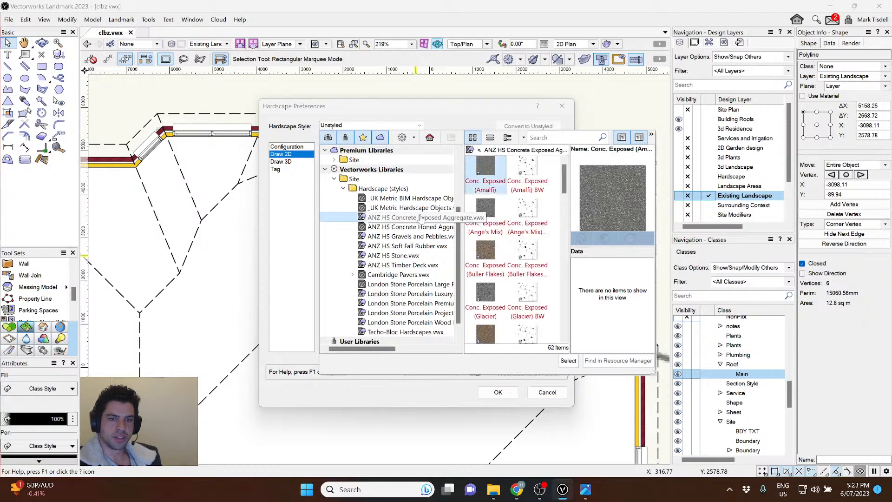
pyautogui.click(425, 227)
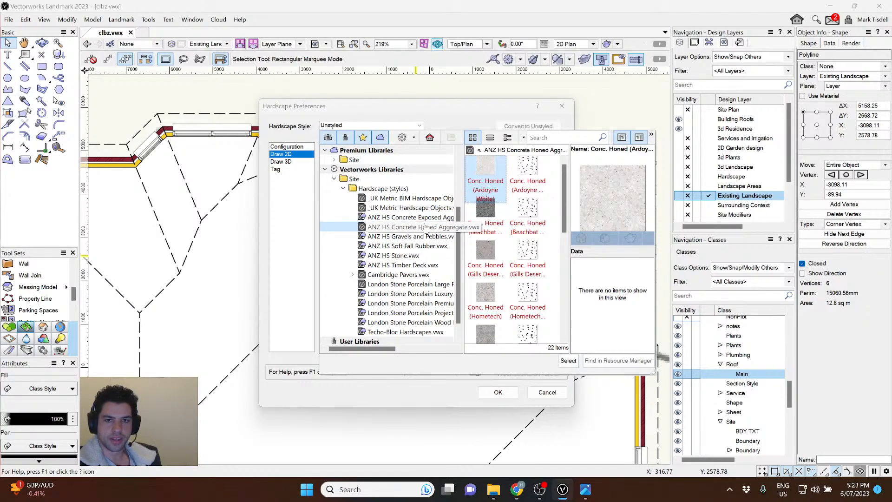
pyautogui.click(424, 217)
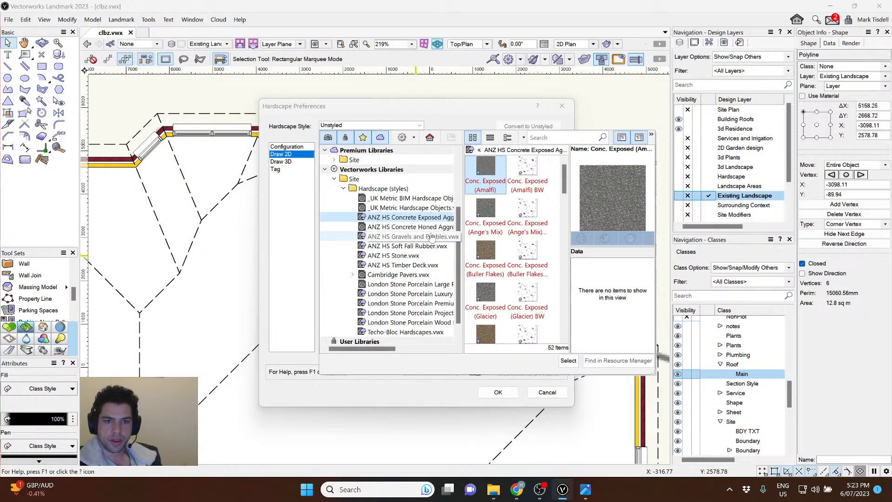
pyautogui.click(423, 198)
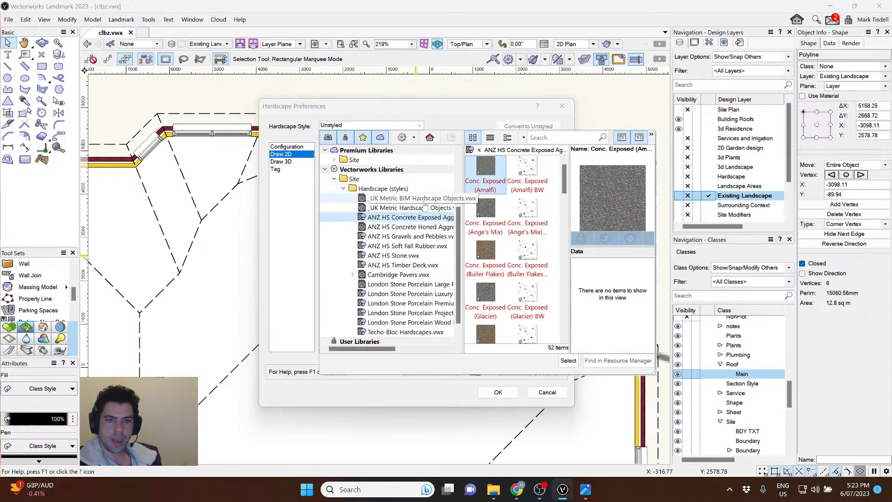
pyautogui.click(425, 208)
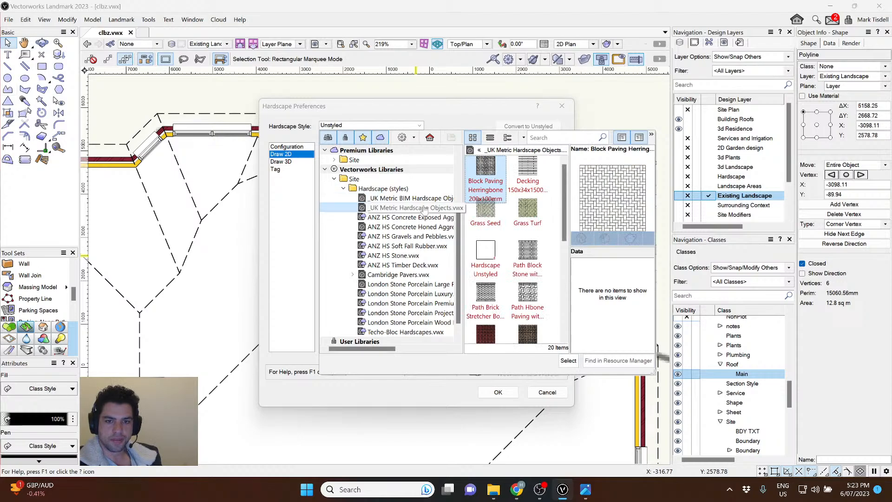
pyautogui.click(411, 218)
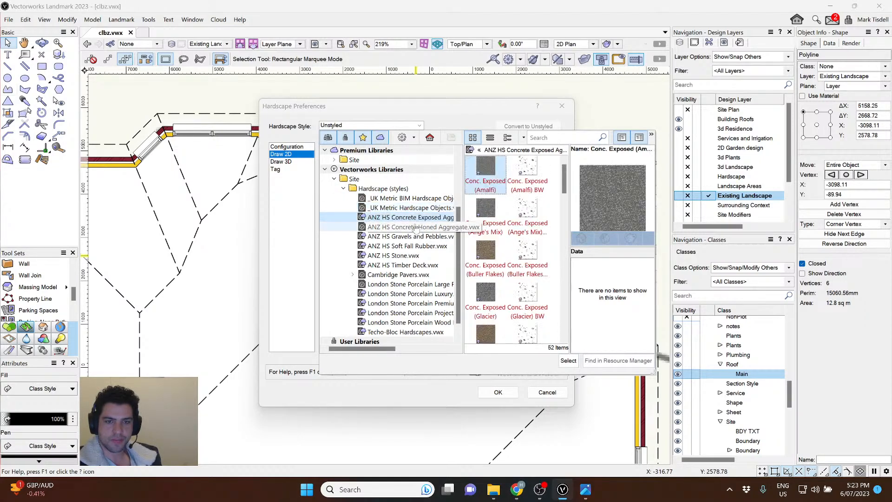
pyautogui.scroll(-10, 490, 237)
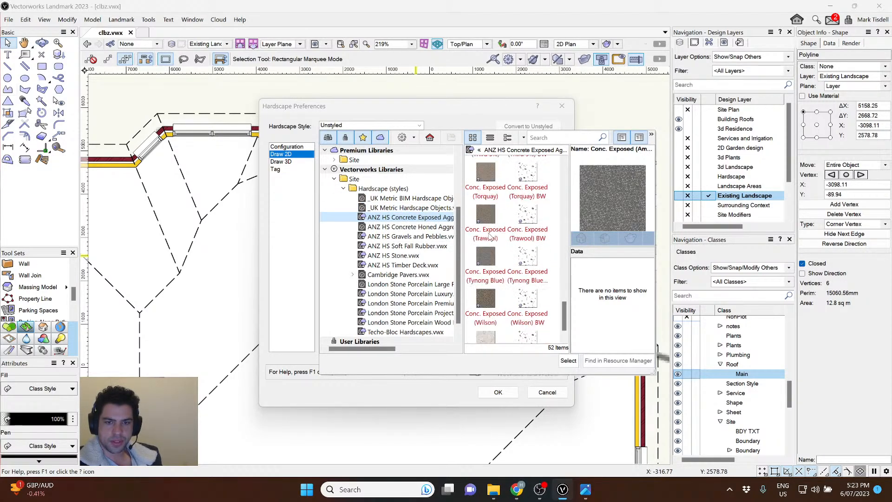
# Apply the Conc. Honed (House Black) style from the ANZ HS Concrete Honed Aggregate library to the porch hardscape.
pyautogui.click(409, 227)
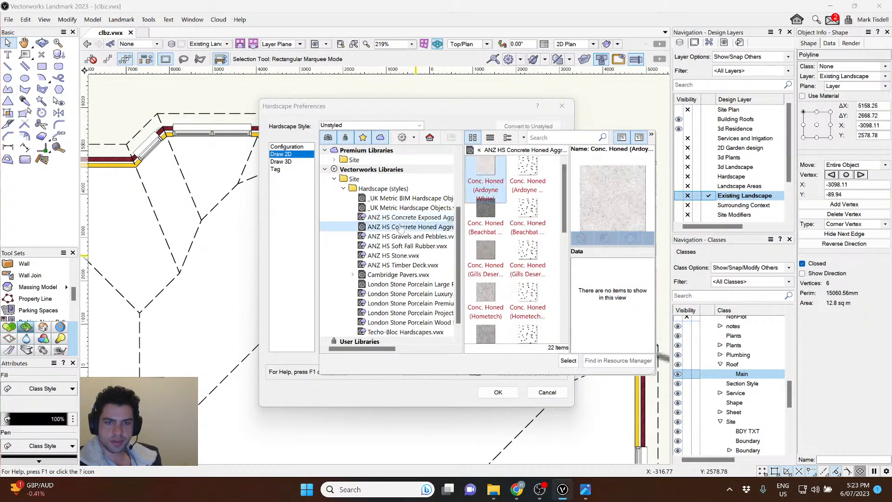
pyautogui.scroll(-3, 493, 227)
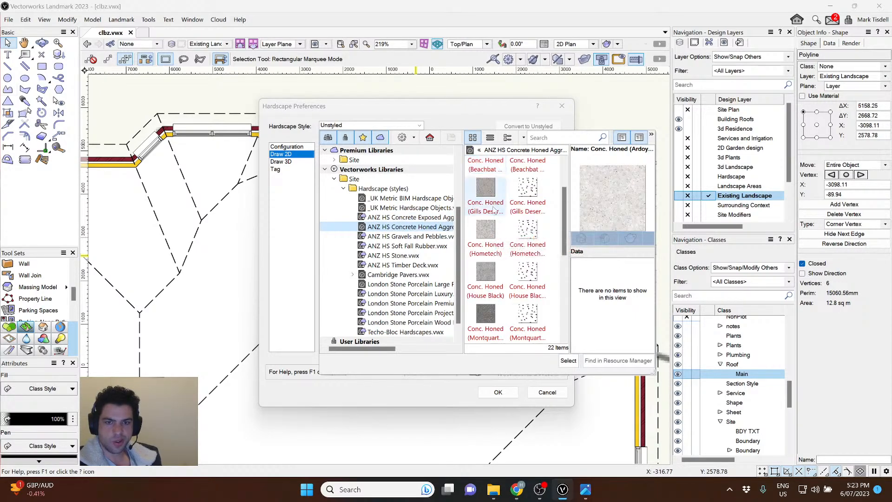
pyautogui.click(494, 210)
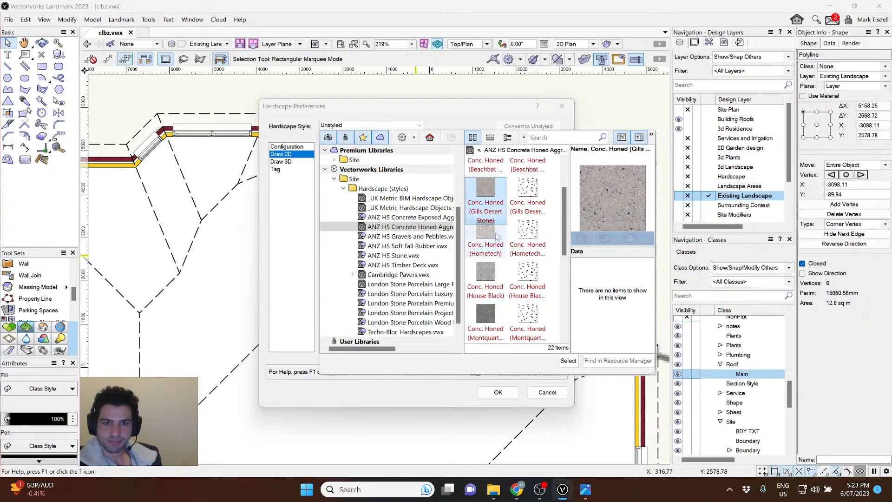
pyautogui.click(493, 272)
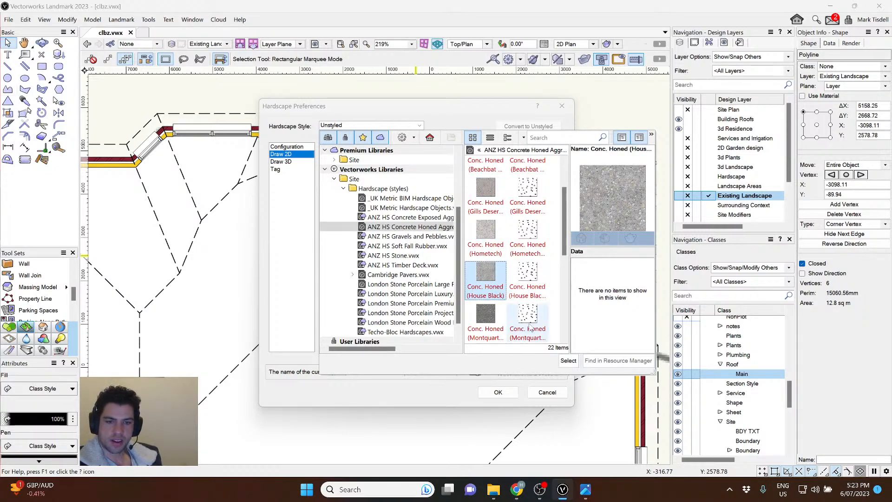
pyautogui.click(564, 364)
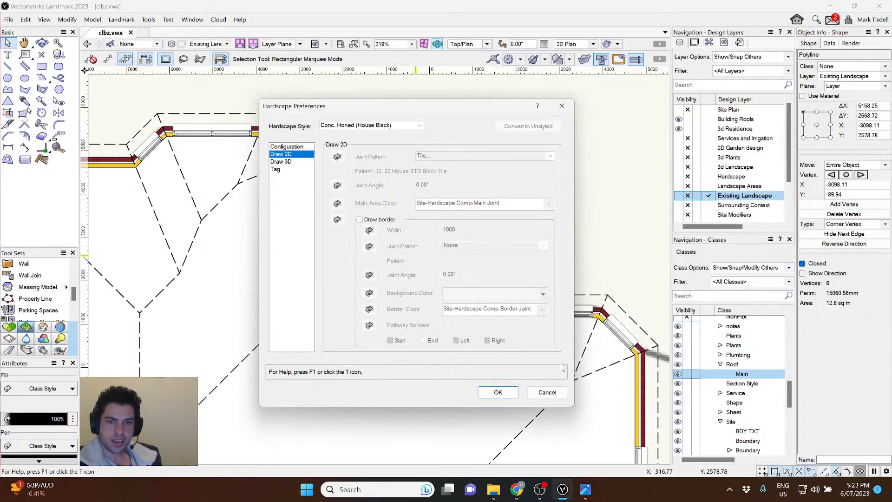
pyautogui.click(498, 392)
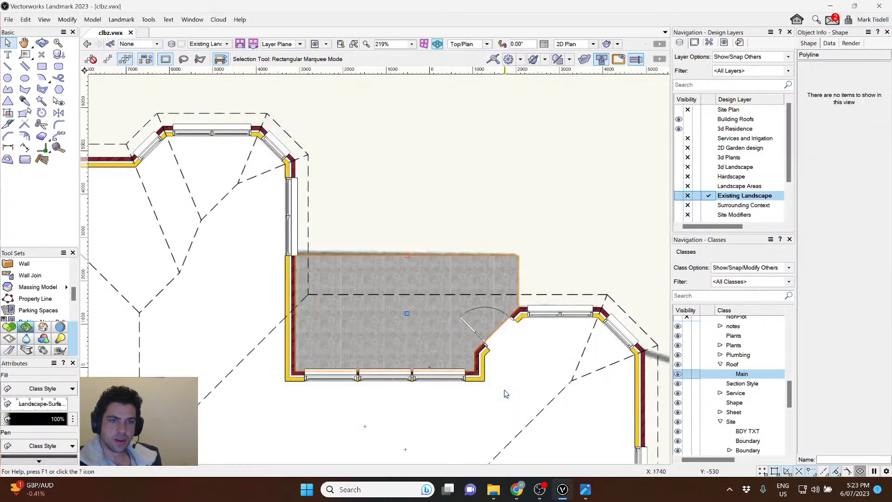
# Inspect the finished porch hardscape up close and select it.
pyautogui.scroll(2, 432, 321)
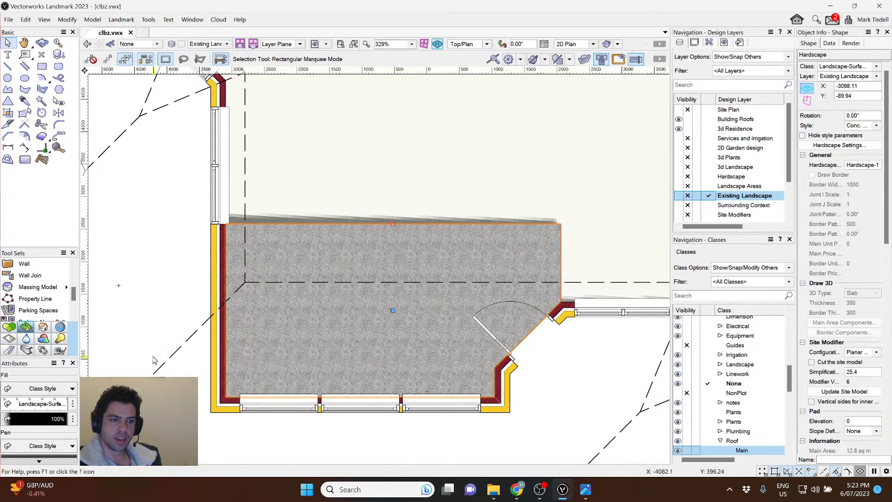
pyautogui.click(402, 194)
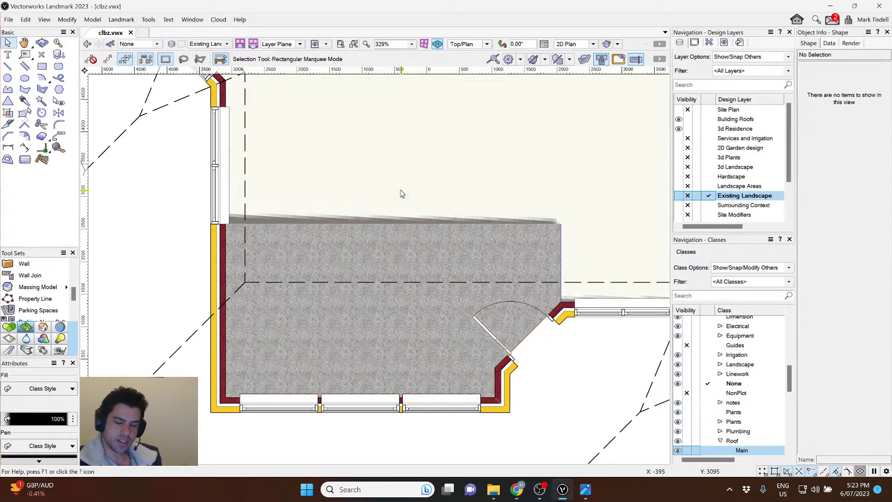
pyautogui.click(423, 262)
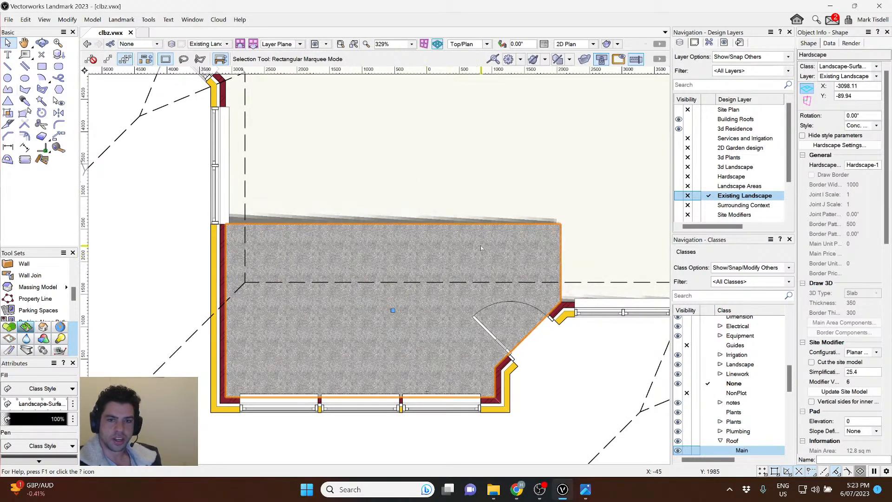
# Edit the porch hardscape's Conc. Honed (House Black) style and switch its 2D joint pattern to a hatch.
pyautogui.click(873, 128)
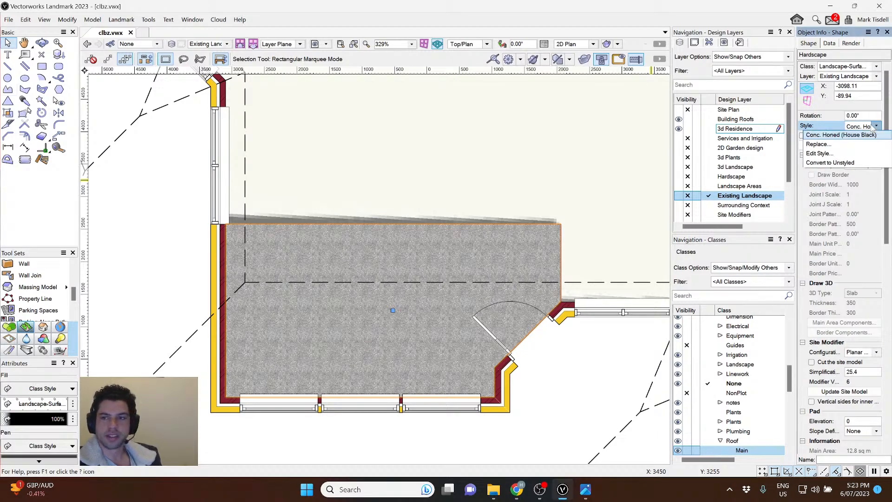
pyautogui.click(819, 153)
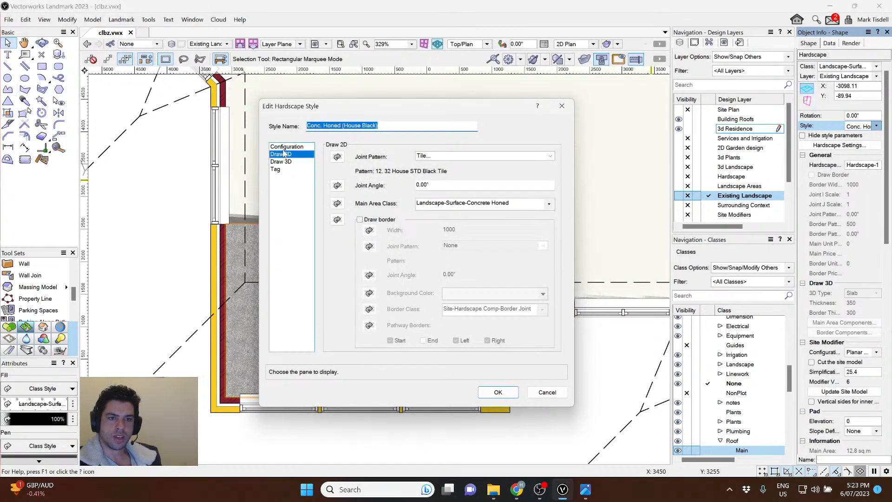
pyautogui.click(433, 156)
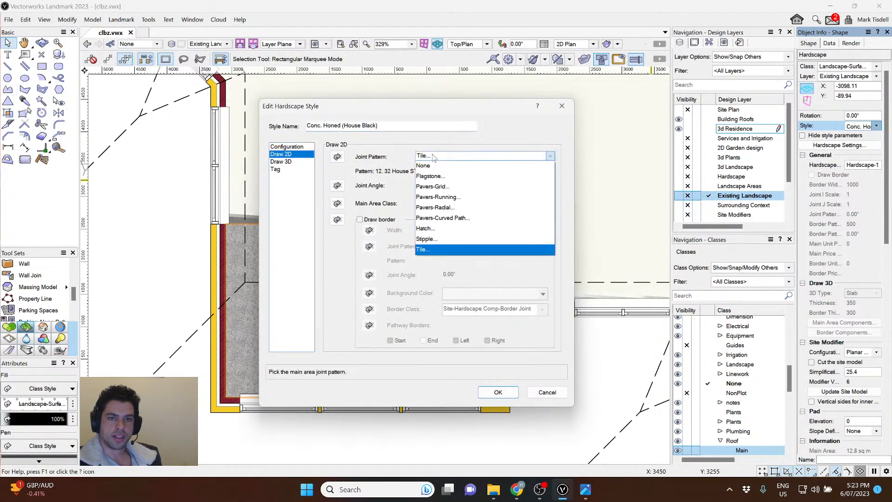
pyautogui.click(443, 218)
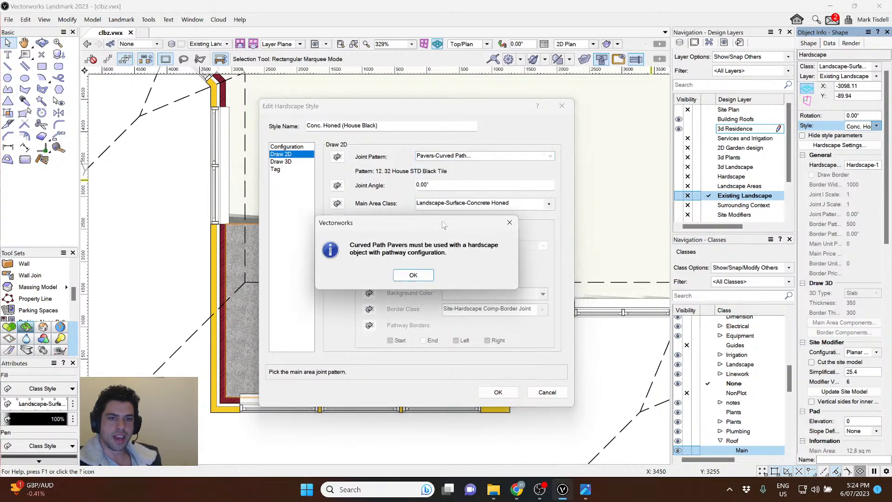
pyautogui.click(413, 274)
pyautogui.click(430, 157)
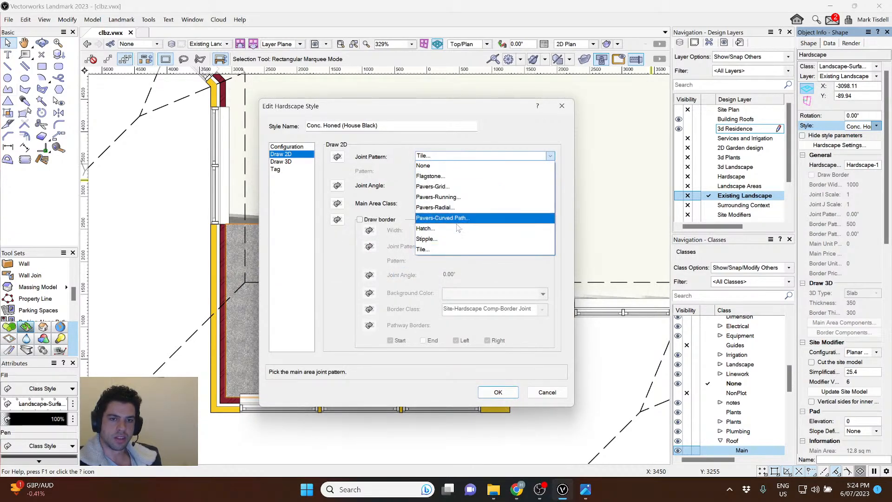
pyautogui.click(448, 228)
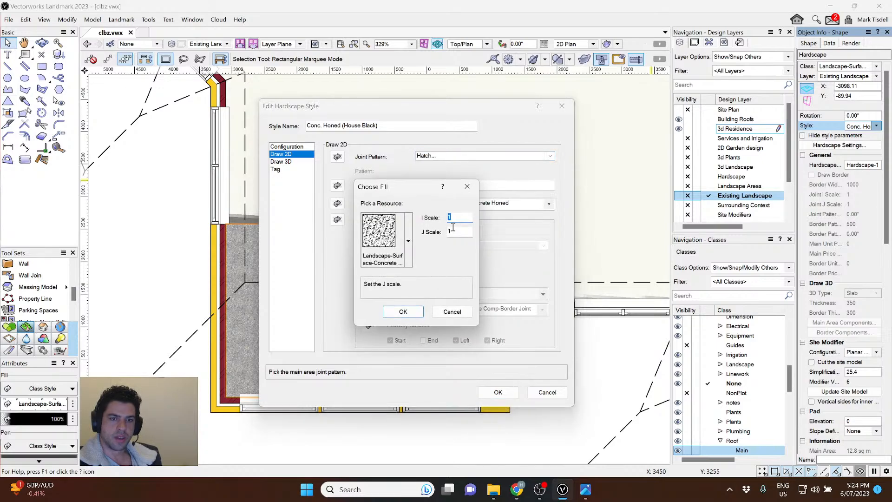
# Choose the Concrete large hatch from clbz.vwx as the joint pattern and apply the style change.
pyautogui.click(409, 241)
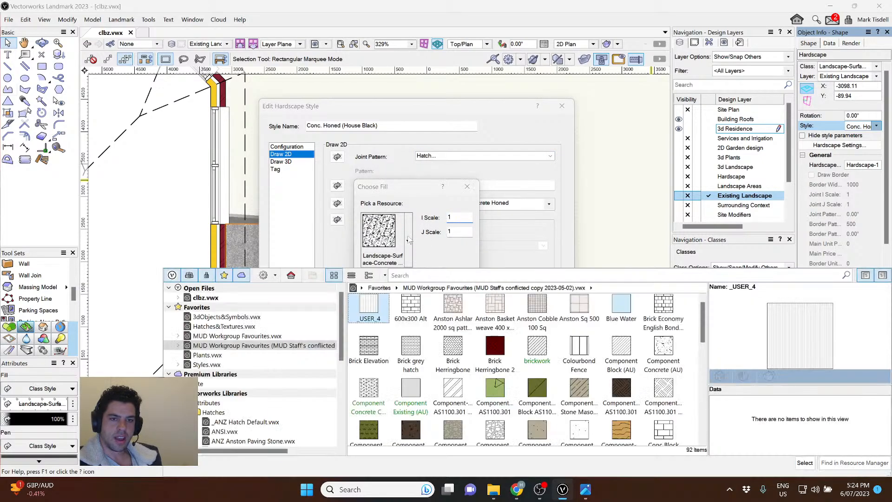
pyautogui.click(199, 297)
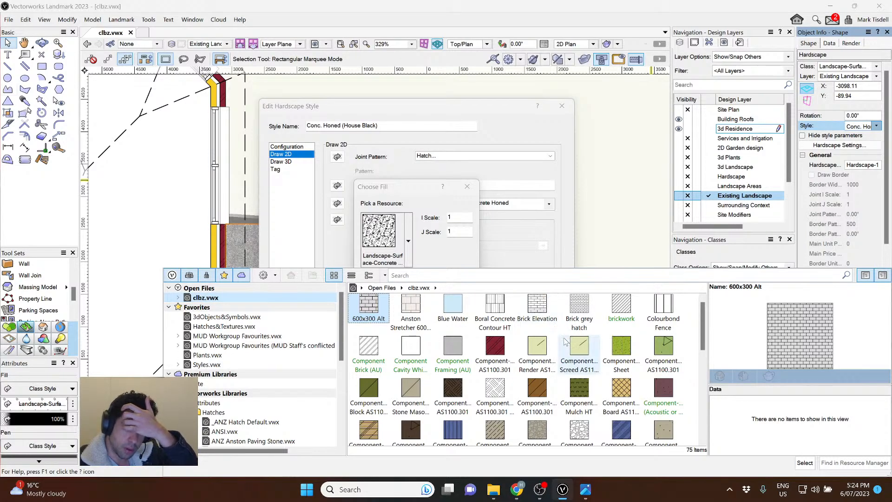
pyautogui.scroll(-3, 565, 341)
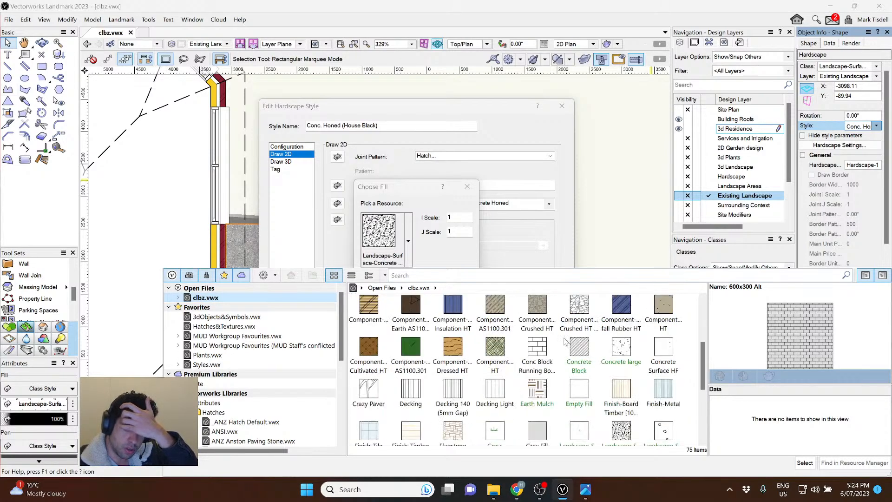
pyautogui.click(622, 353)
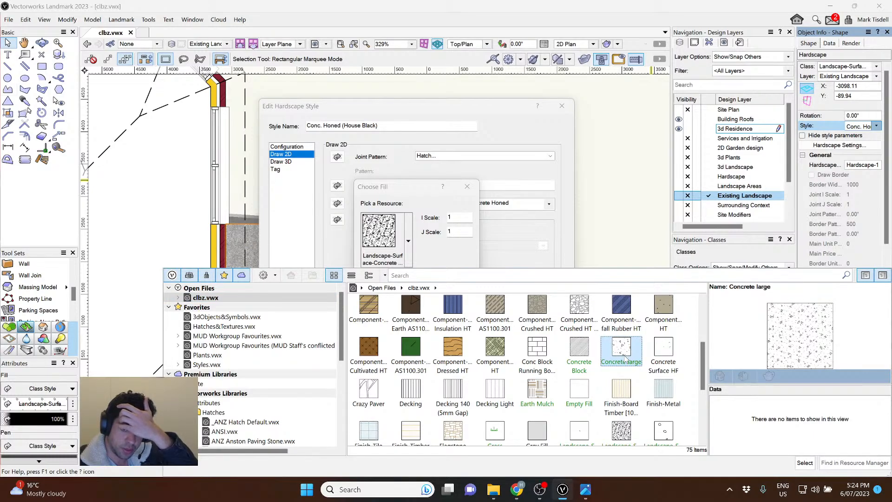
pyautogui.click(804, 463)
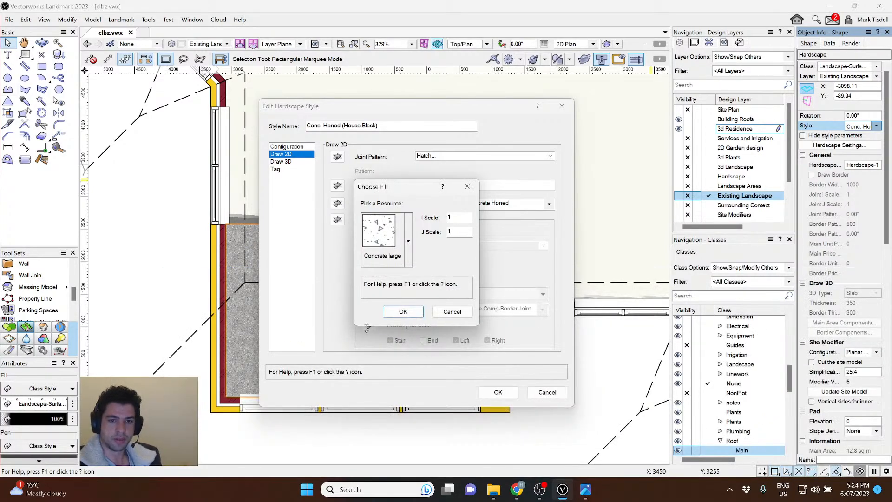
pyautogui.click(403, 311)
pyautogui.click(498, 392)
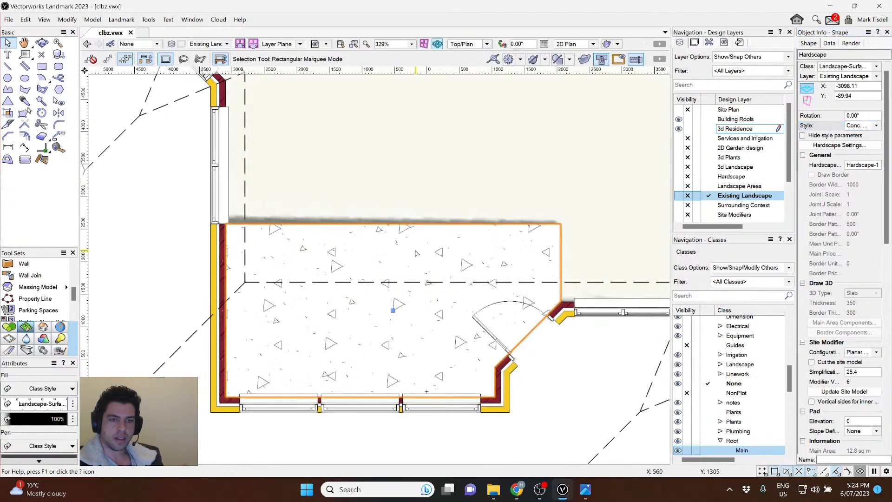
# View the porch slab in 3D and hide the PDF design layer.
pyautogui.scroll(-2, 420, 227)
pyautogui.keyDown('ctrl'); pyautogui.moveTo(588, 312); pyautogui.dragTo(307, 171, button='middle'); pyautogui.keyUp('ctrl')
pyautogui.scroll(-1, 307, 171)
pyautogui.scroll(3, 269, 382)
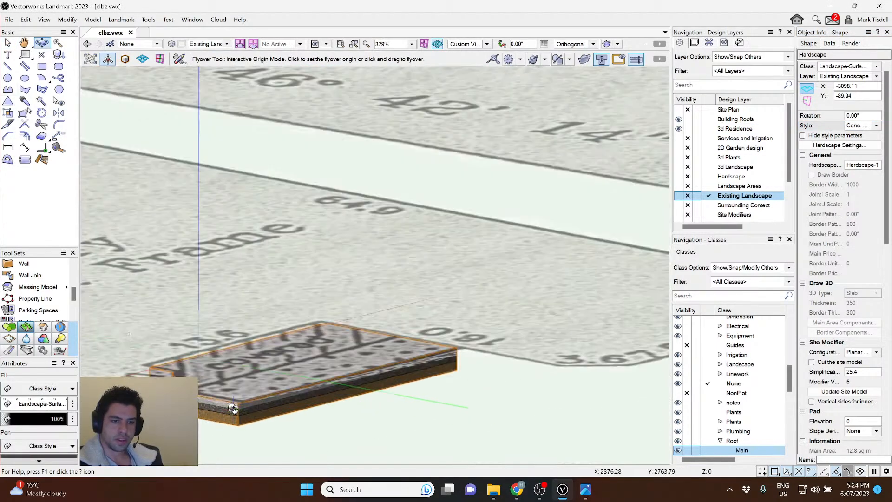
pyautogui.scroll(-2, 699, 200)
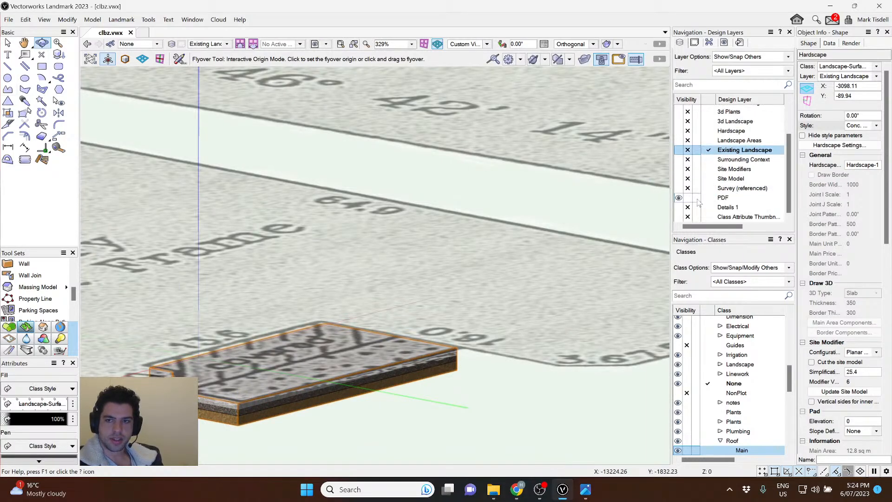
pyautogui.click(688, 197)
pyautogui.scroll(2, 298, 367)
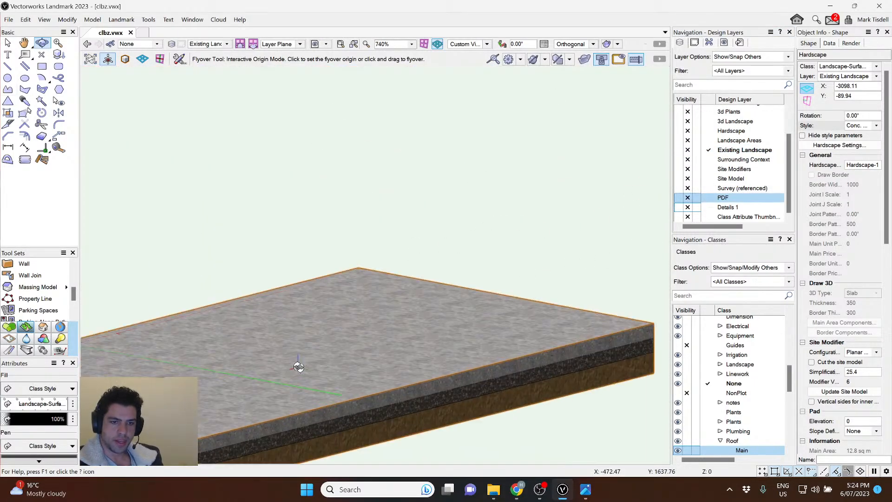
# Raise the porch hardscape to the house's floor level by setting its pad elevation to 10000.
pyautogui.scroll(-5, 298, 367)
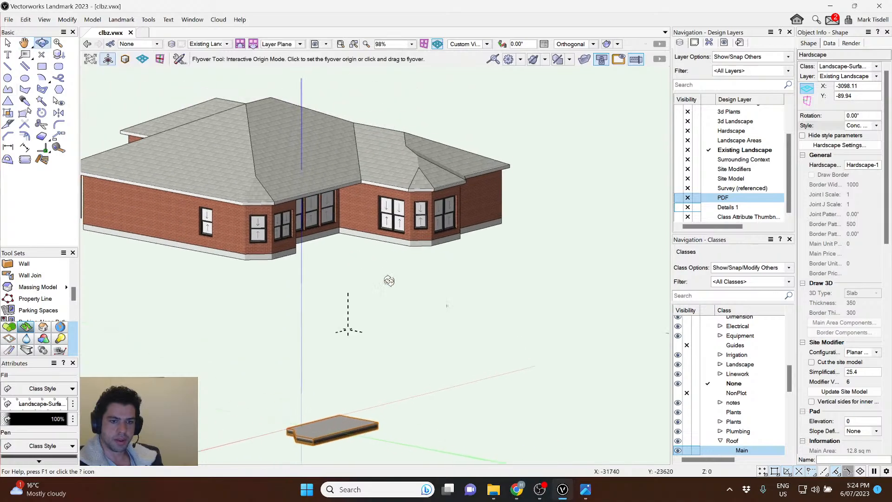
pyautogui.moveTo(434, 329)
pyautogui.mouseDown()
pyautogui.moveTo(418, 324)
pyautogui.moveTo(428, 325)
pyautogui.mouseUp()
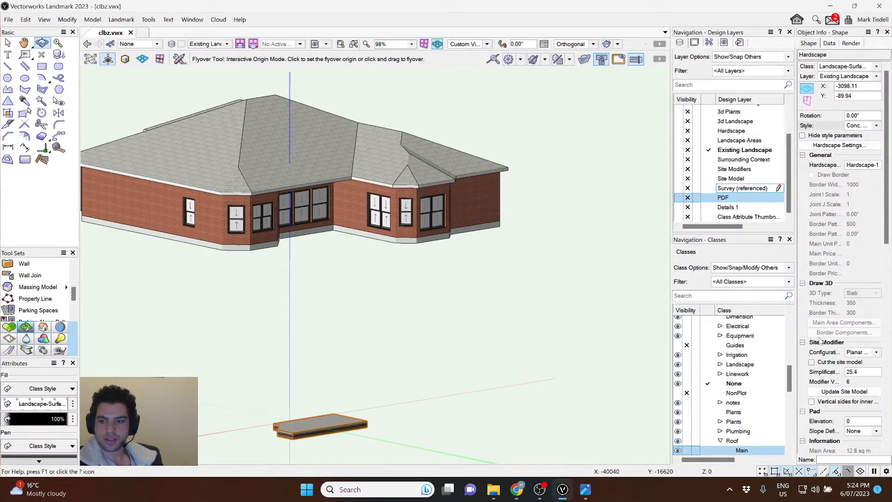
pyautogui.scroll(-3, 820, 341)
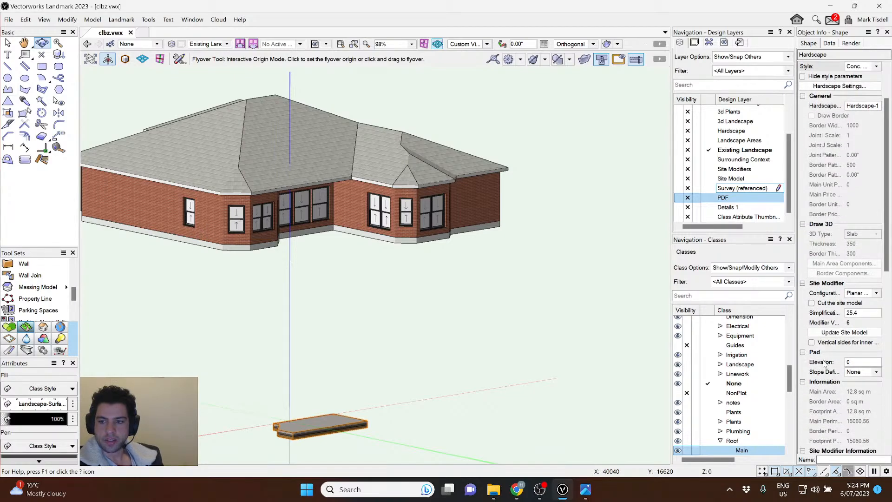
pyautogui.click(860, 362)
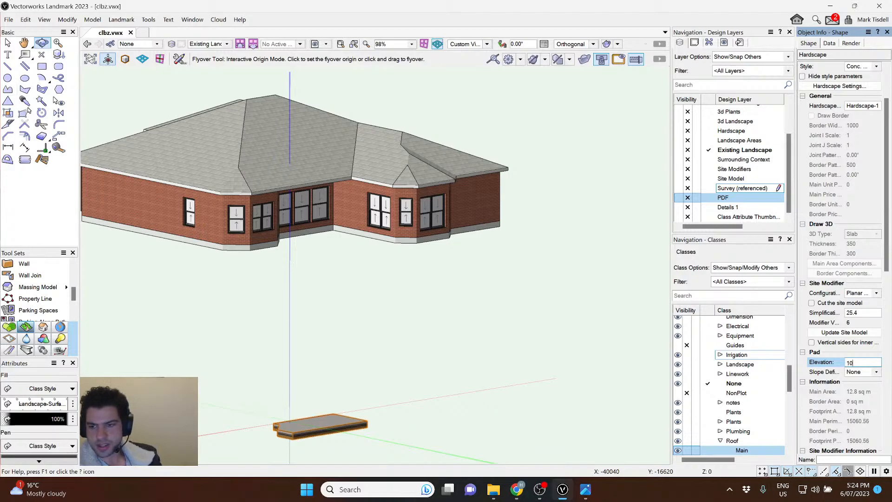
pyautogui.write('100000')
pyautogui.press('Return')
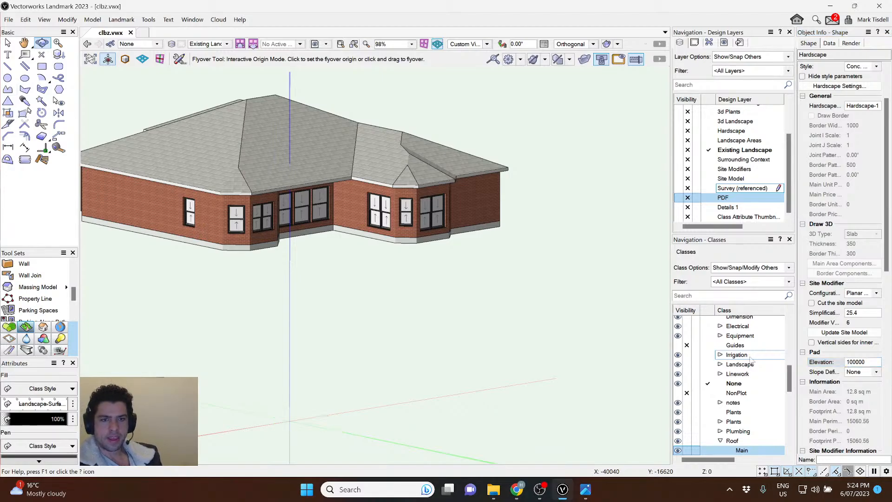
pyautogui.click(870, 364)
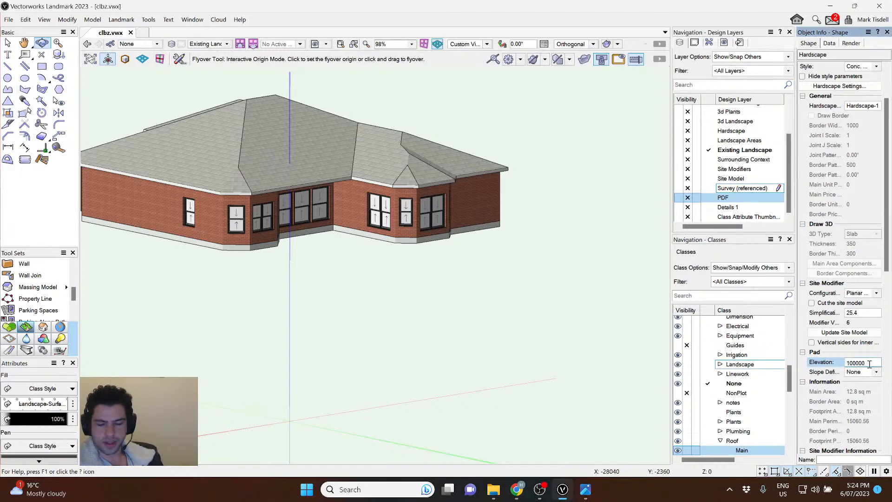
pyautogui.press('Return')
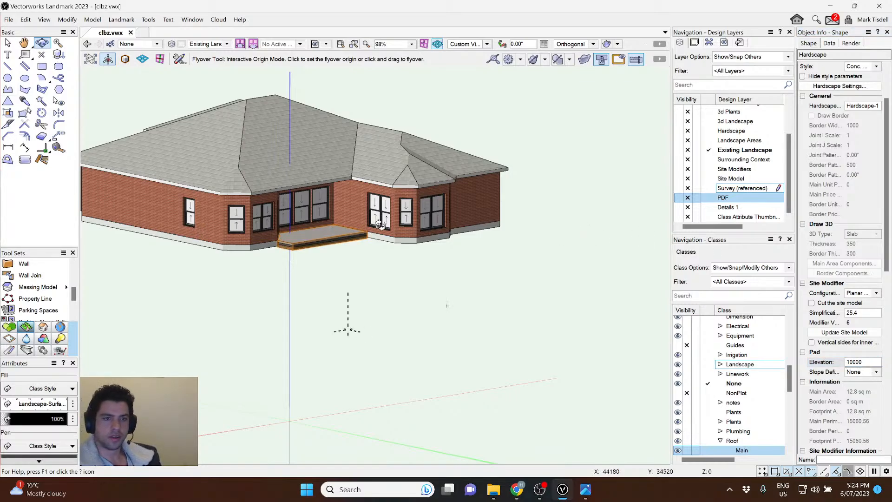
# Lower the porch slab below the door by setting its pad elevation to 9930, and check it against the house.
pyautogui.scroll(8, 298, 223)
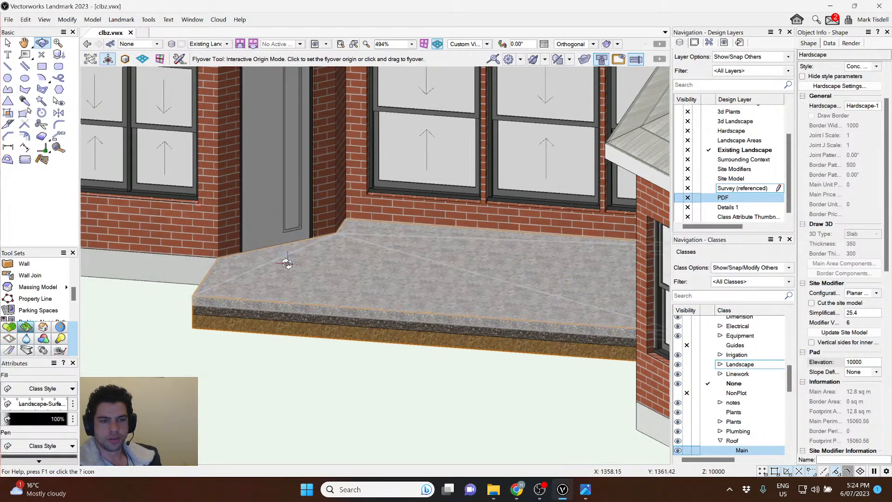
pyautogui.scroll(-2, 273, 253)
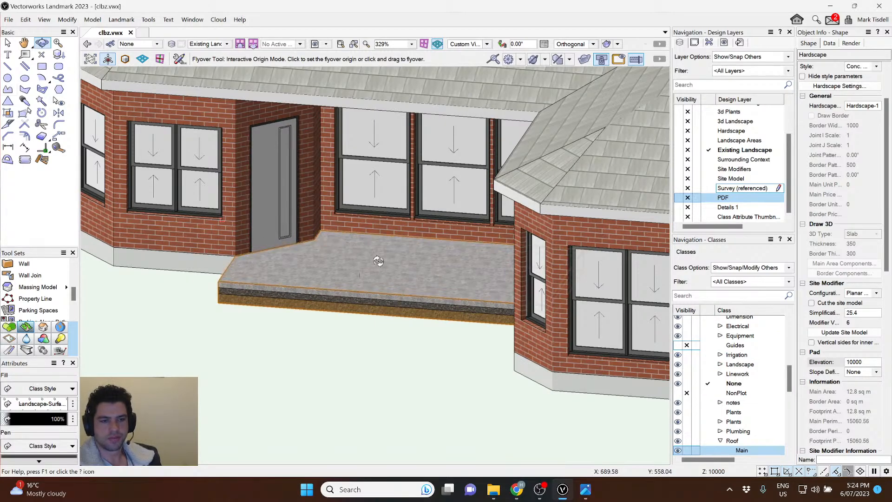
pyautogui.click(866, 363)
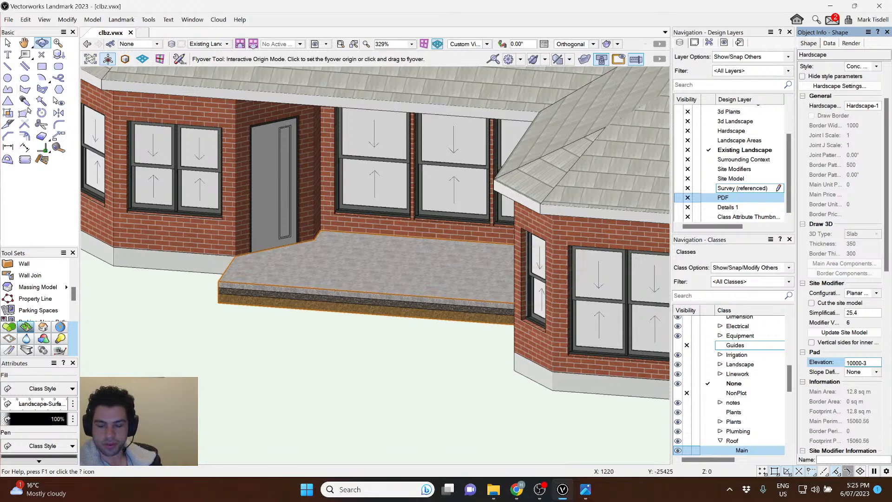
pyautogui.press('Return')
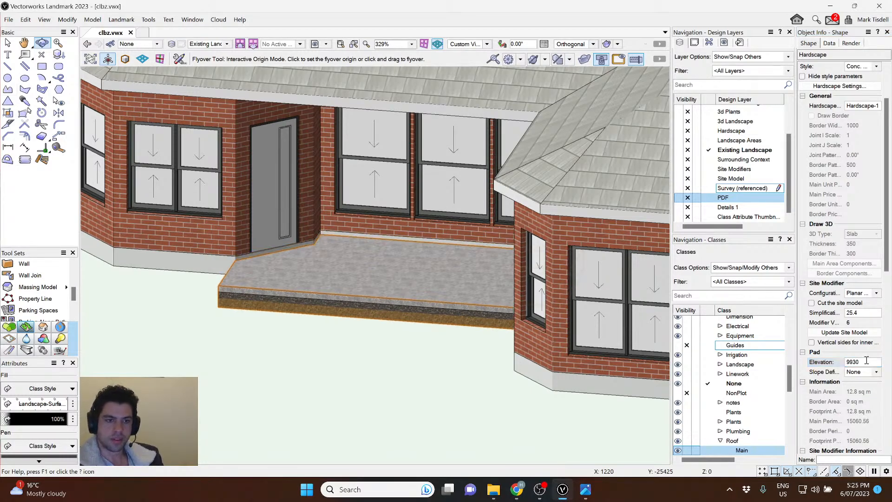
pyautogui.press('x')
pyautogui.press('x')
pyautogui.scroll(-2, 335, 367)
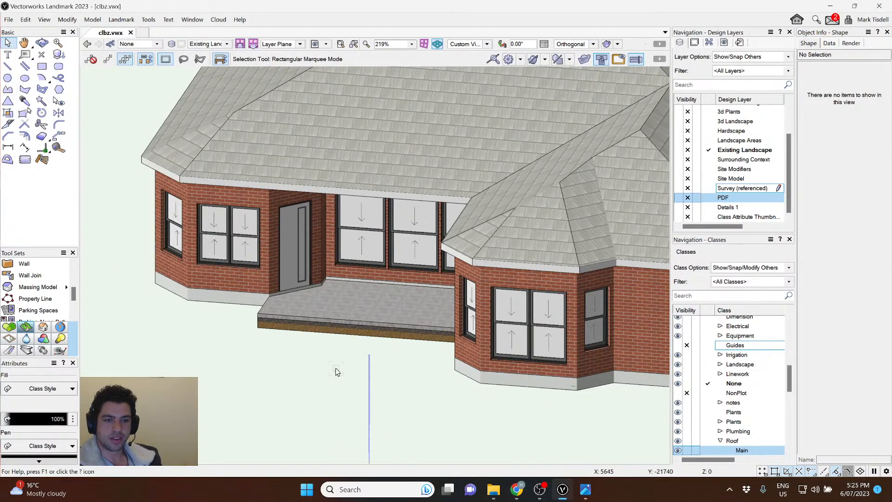
pyautogui.click(292, 327)
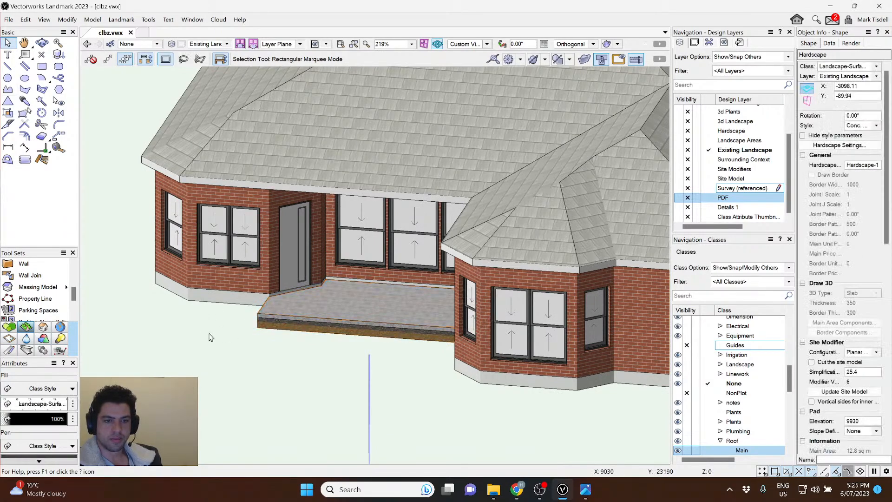
pyautogui.click(210, 335)
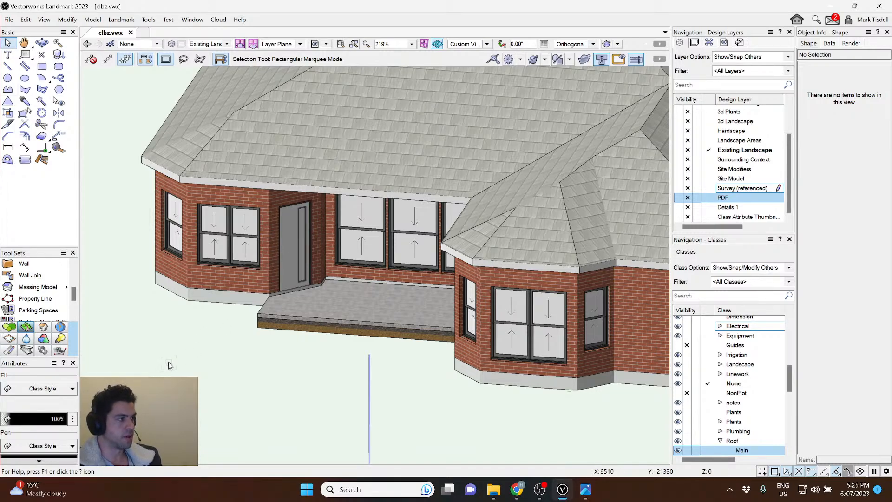
# Return to the Top/Plan view of the columned porch beside the garage and show the PDF design layer.
pyautogui.press('0')
pyautogui.scroll(-3, 340, 372)
pyautogui.moveTo(338, 428); pyautogui.dragTo(381, 229, button='middle')
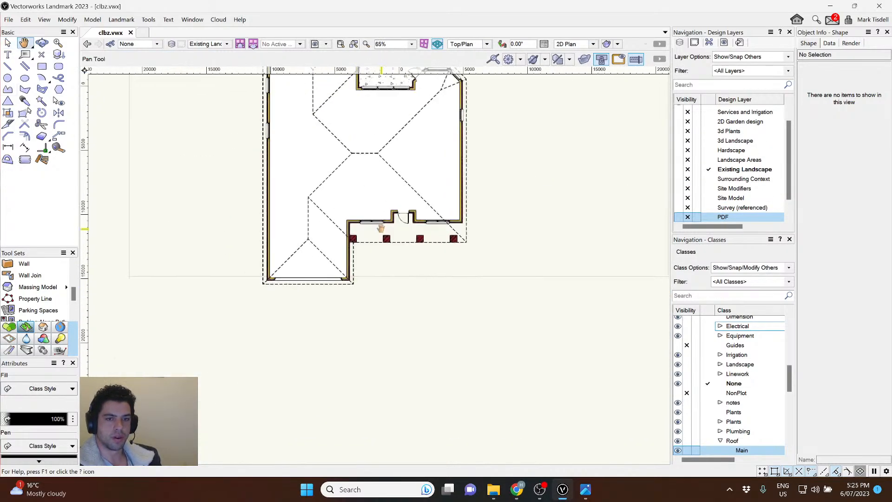
pyautogui.scroll(4, 464, 227)
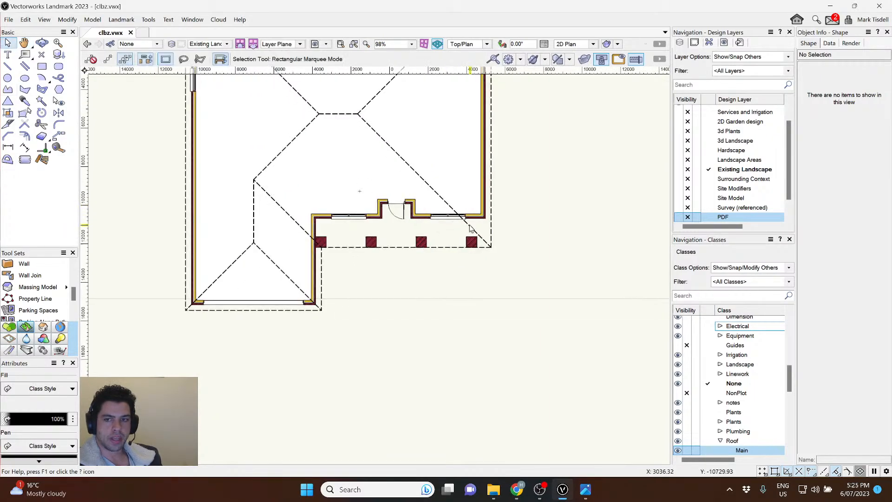
pyautogui.click(688, 217)
pyautogui.moveTo(358, 253); pyautogui.dragTo(385, 203, button='middle')
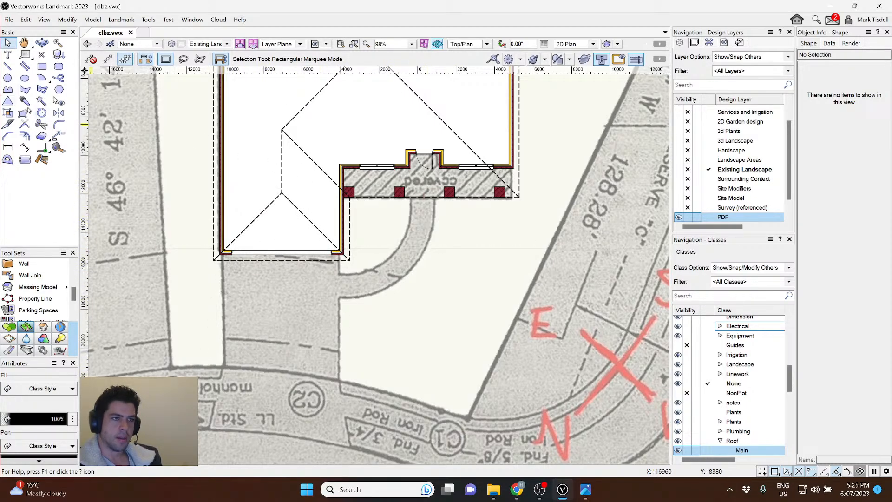
# Draw a rectangle over the columned porch from the garage wall to the house's outer corner, 8808.72 wide and extended by 25 to 1536.34 high.
pyautogui.click(42, 66)
pyautogui.scroll(4, 236, 222)
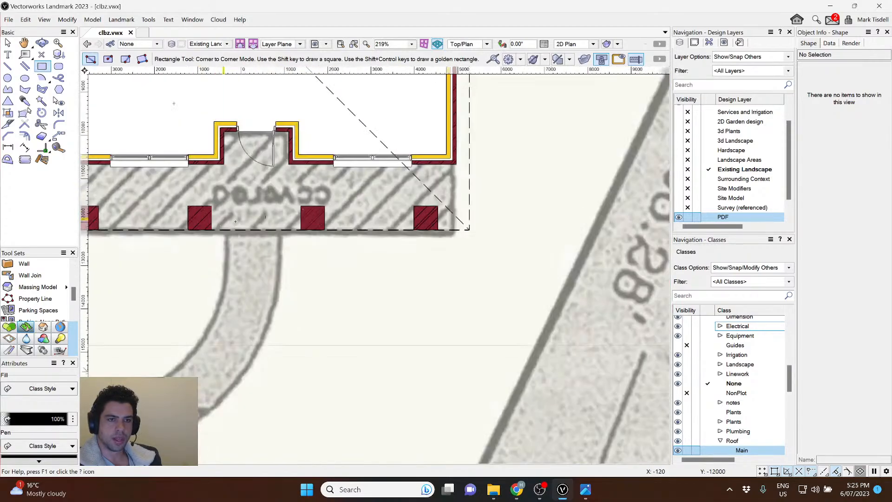
pyautogui.scroll(5, 236, 222)
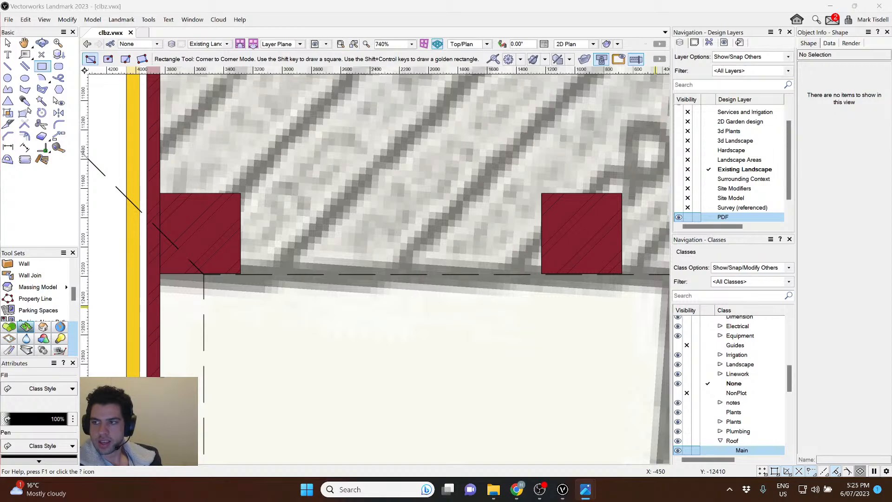
pyautogui.scroll(-5, 218, 293)
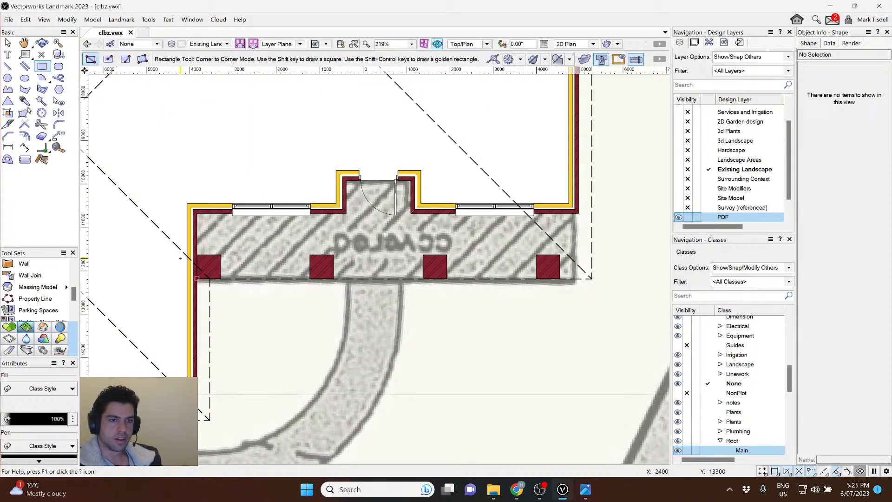
pyautogui.click(196, 214)
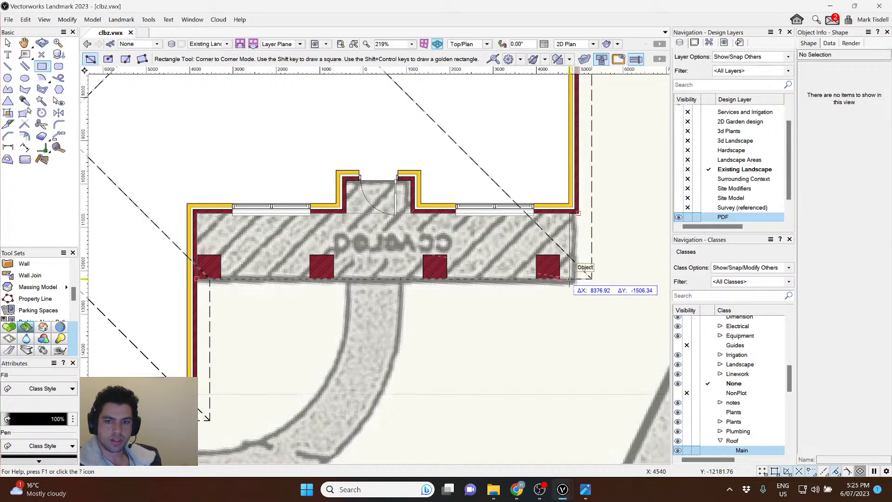
pyautogui.press('Tab')
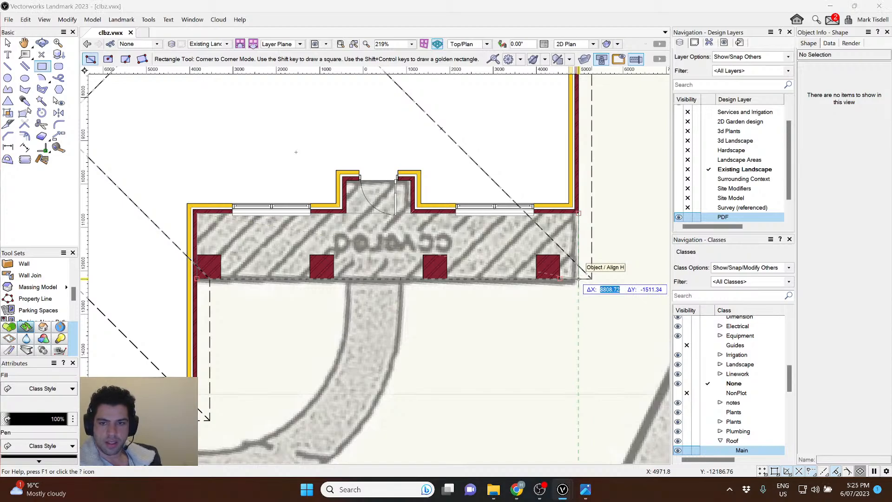
pyautogui.press('Tab')
pyautogui.press('Tab')
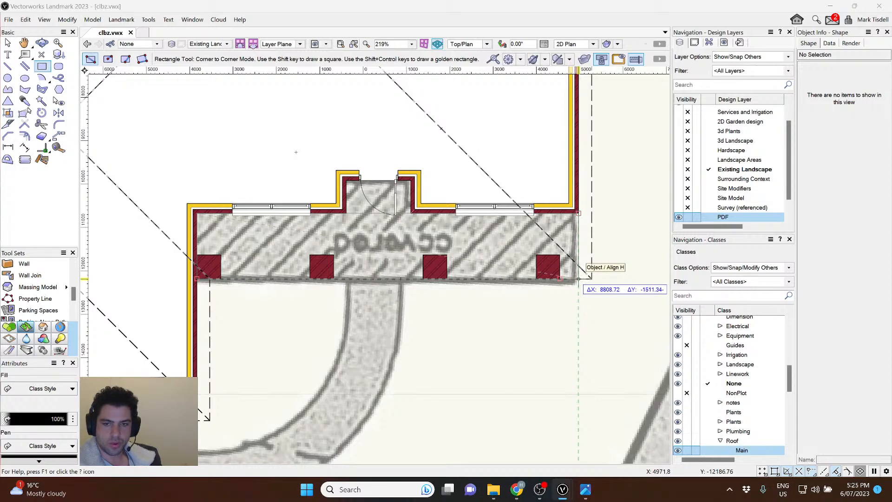
pyautogui.write('-20')
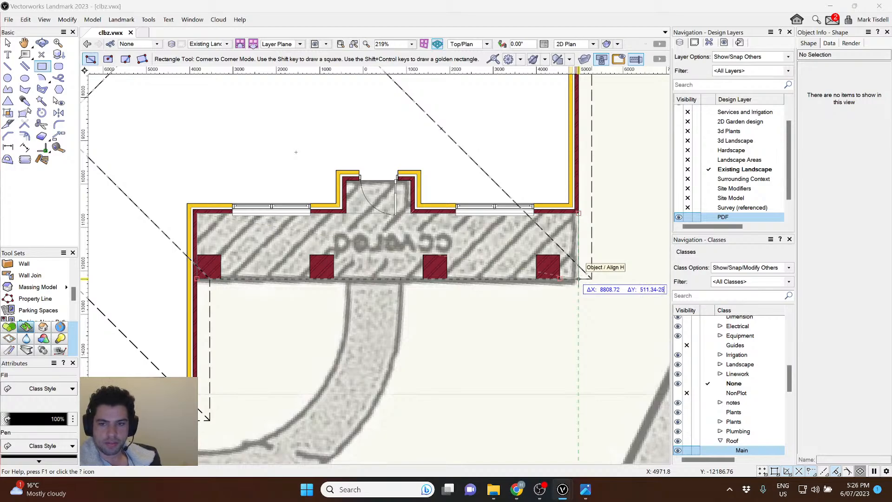
pyautogui.press('Return')
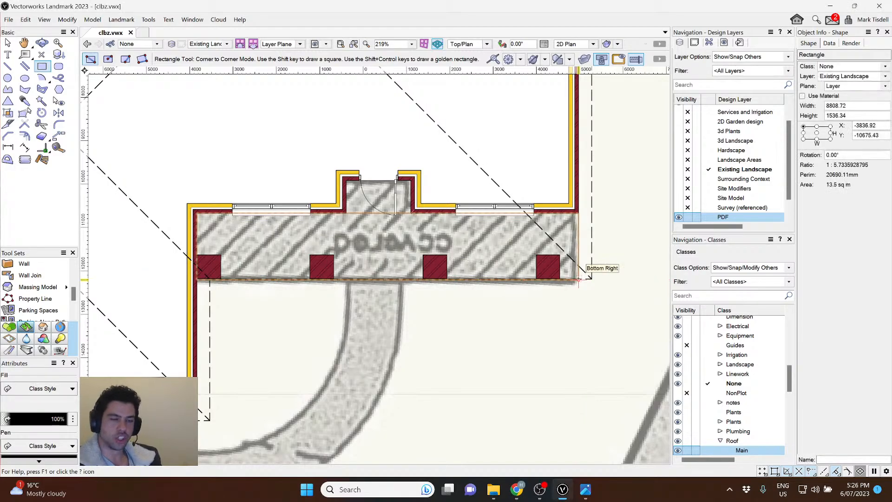
pyautogui.press('x')
pyautogui.press('x')
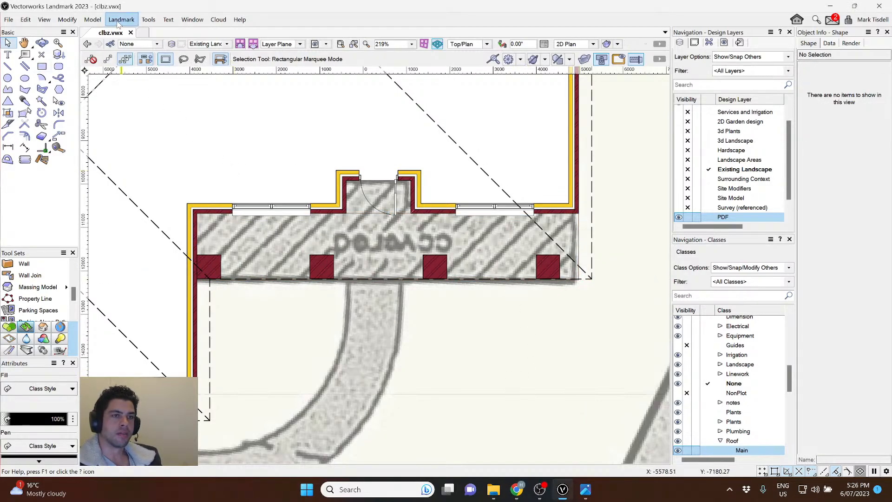
# Set the document's decimal precision and dimension object precision both to 1.
pyautogui.click(9, 20)
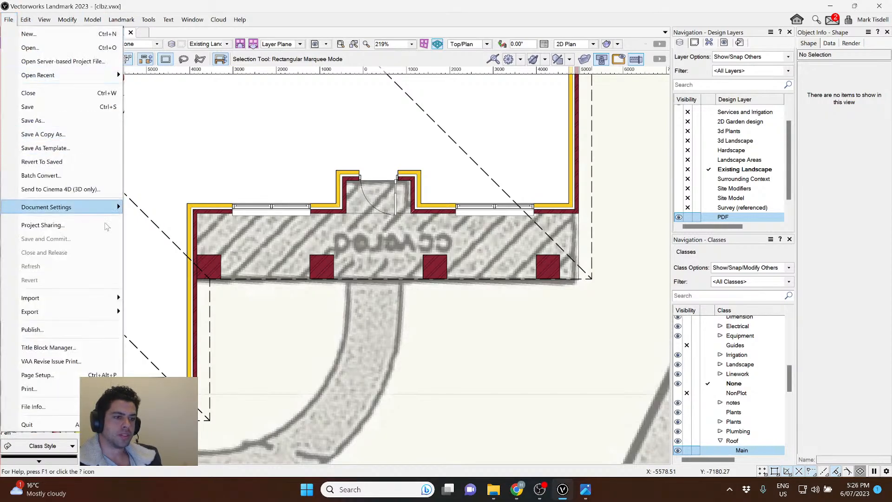
pyautogui.moveTo(96, 209)
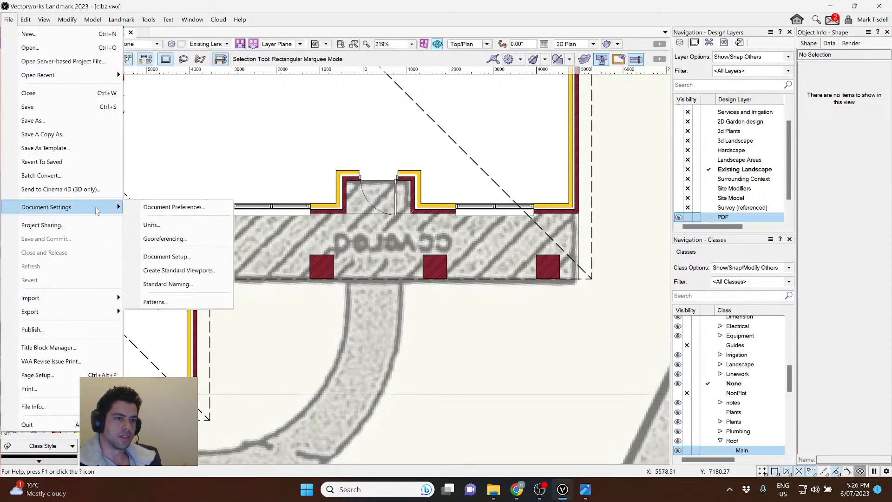
pyautogui.click(151, 225)
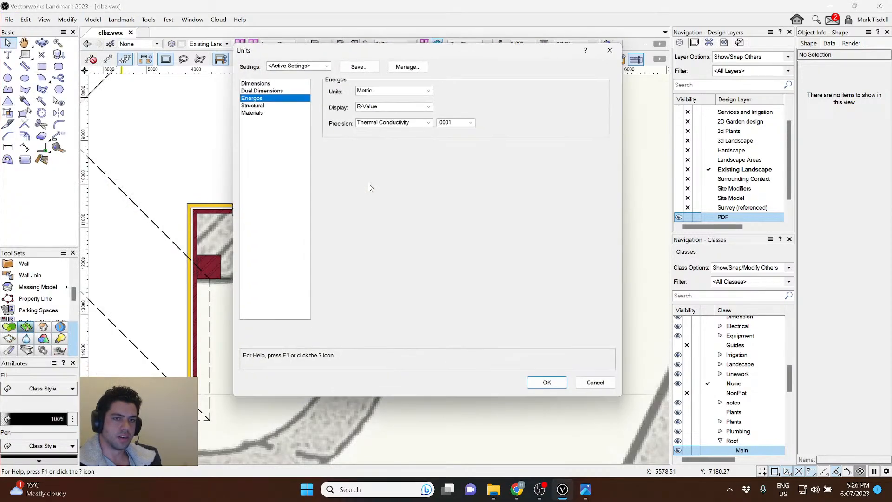
pyautogui.click(254, 82)
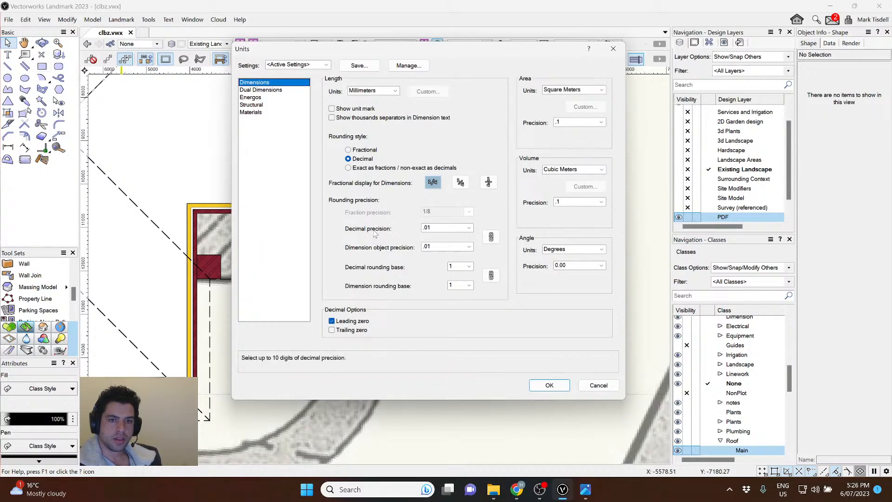
pyautogui.click(450, 228)
pyautogui.click(443, 246)
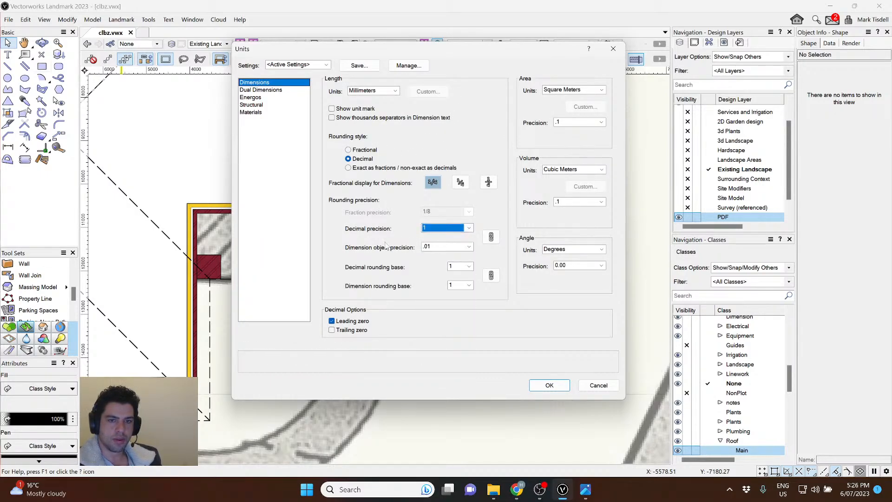
pyautogui.click(440, 249)
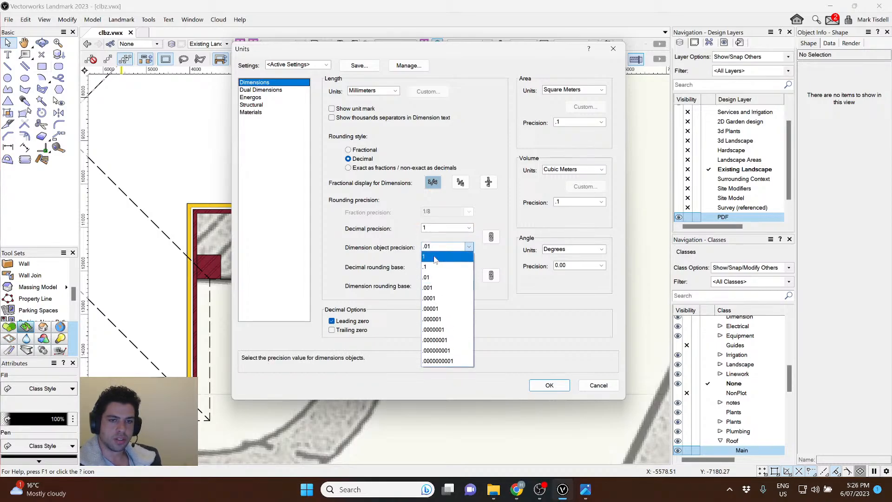
pyautogui.click(434, 258)
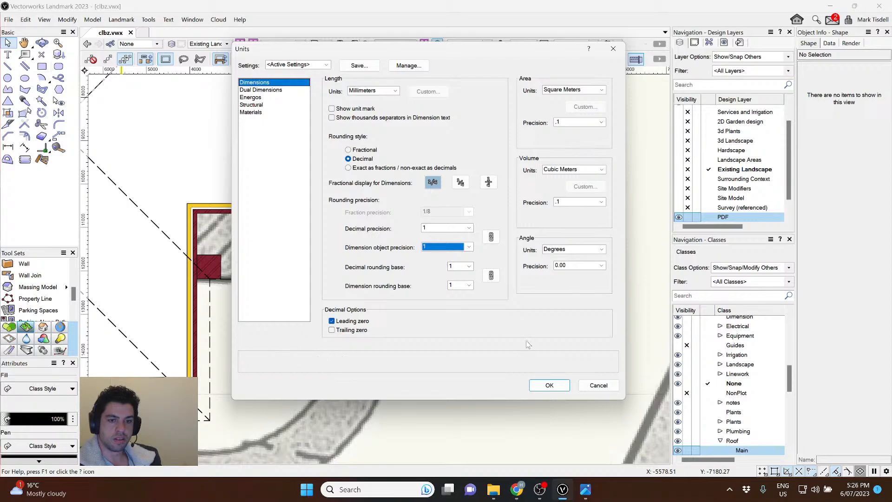
pyautogui.click(552, 388)
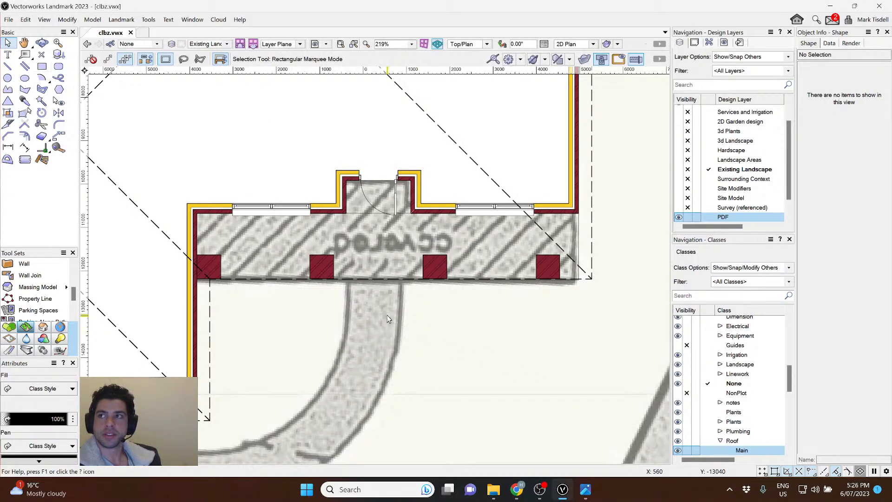
# Draw a second rectangle about 1494 mm wide in the front door recess, overlapping the selected porch rectangle.
pyautogui.click(486, 284)
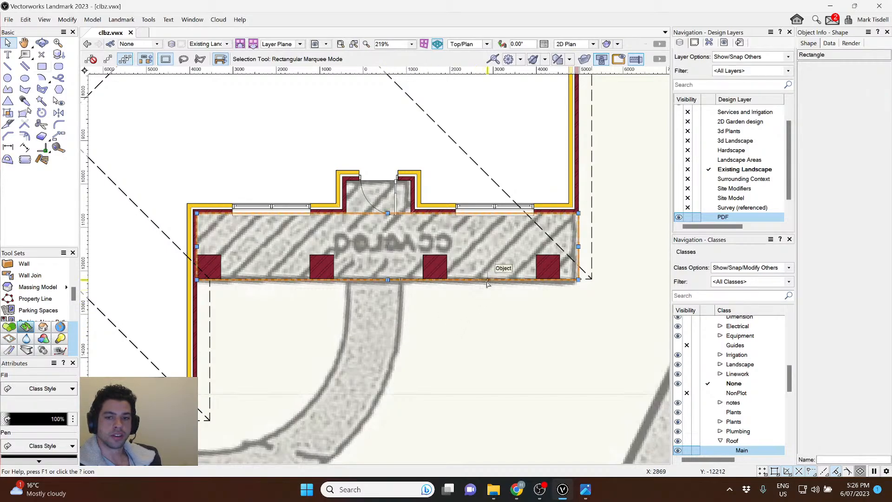
pyautogui.moveTo(461, 304)
pyautogui.mouseDown(button='middle')
pyautogui.moveTo(506, 310)
pyautogui.moveTo(459, 296)
pyautogui.mouseUp(button='middle')
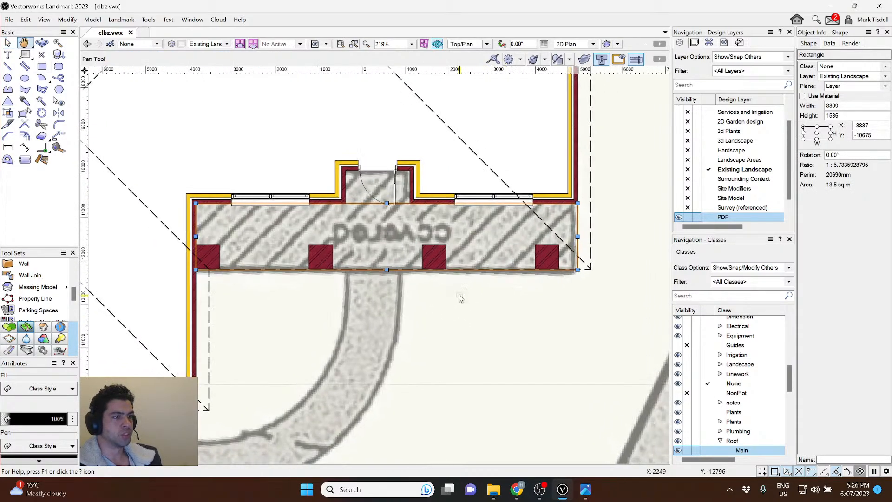
pyautogui.rightClick(578, 245)
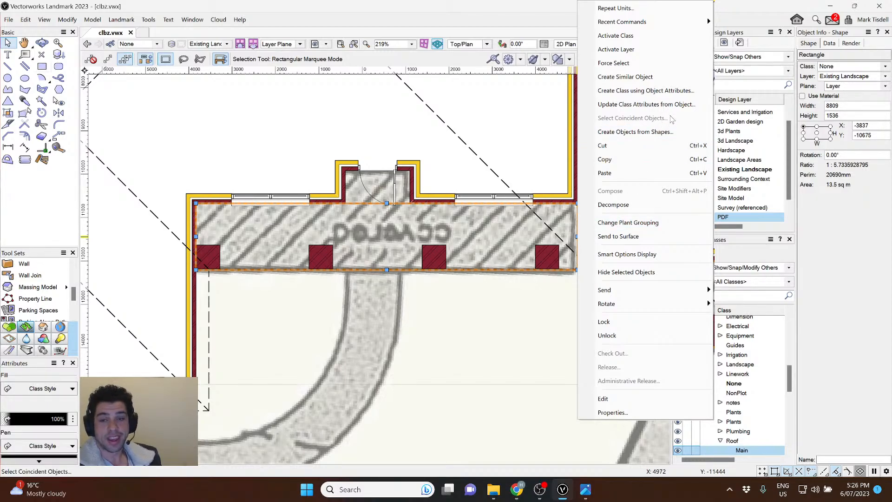
pyautogui.press('Escape')
pyautogui.scroll(4, 356, 183)
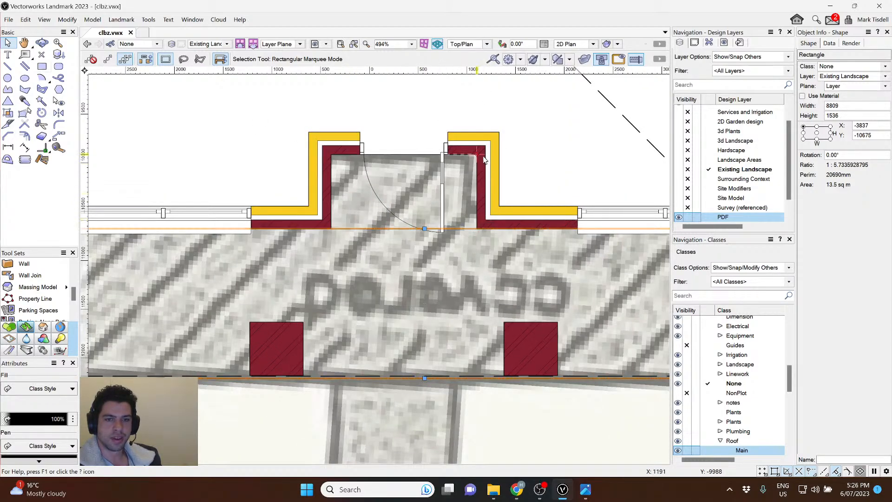
pyautogui.click(42, 66)
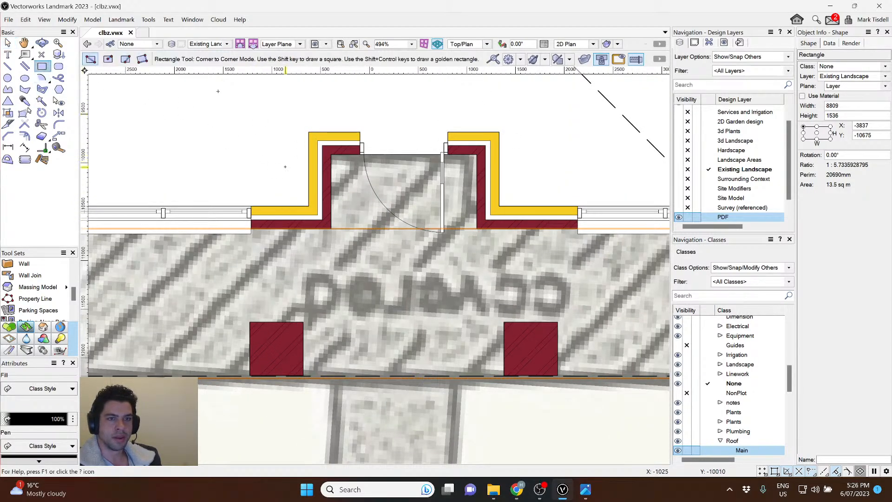
pyautogui.click(332, 155)
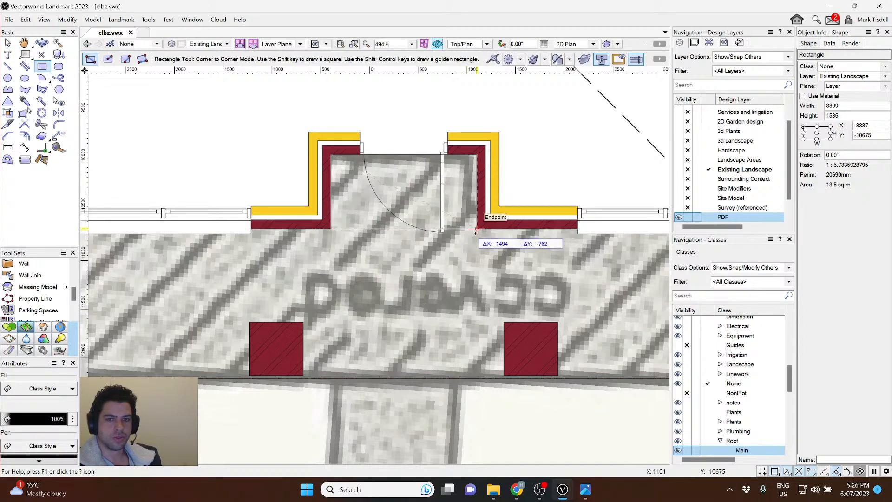
pyautogui.click(476, 248)
# Merge the door recess rectangle and the porch rectangle into one outline with Add Surface.
pyautogui.press('x')
pyautogui.keyDown('shift'); pyautogui.click(364, 230); pyautogui.keyUp('shift')
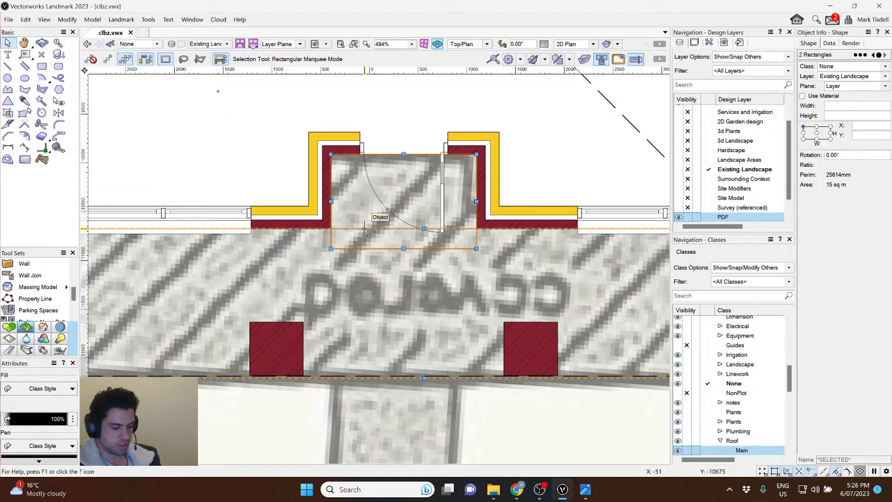
pyautogui.hotkey('ctrl', 'alt', 'a')
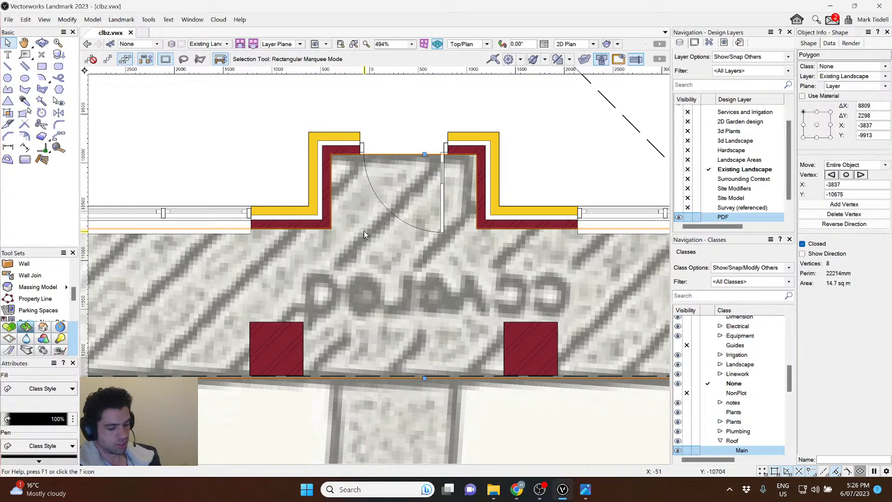
# Create a hardscape from the merged porch outline in the Conc. Honed (House Black) style, using the symbol definition already in the document.
pyautogui.scroll(-4, 364, 230)
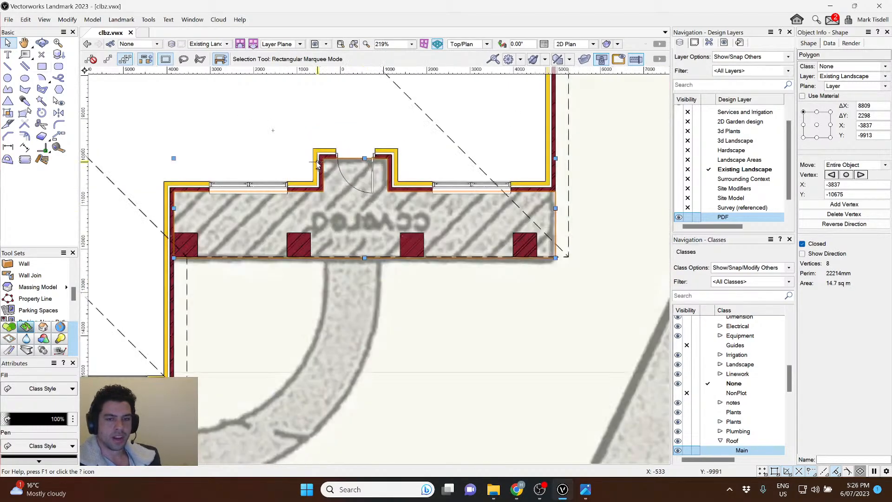
pyautogui.rightClick(390, 262)
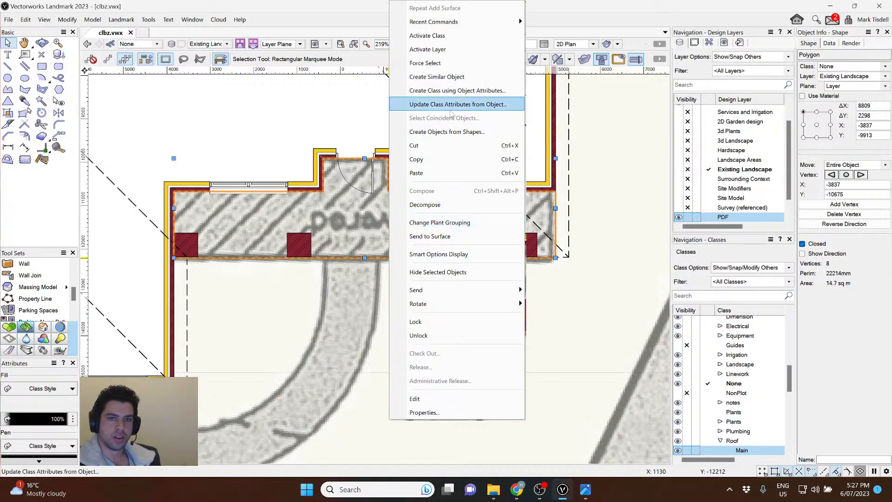
pyautogui.click(450, 133)
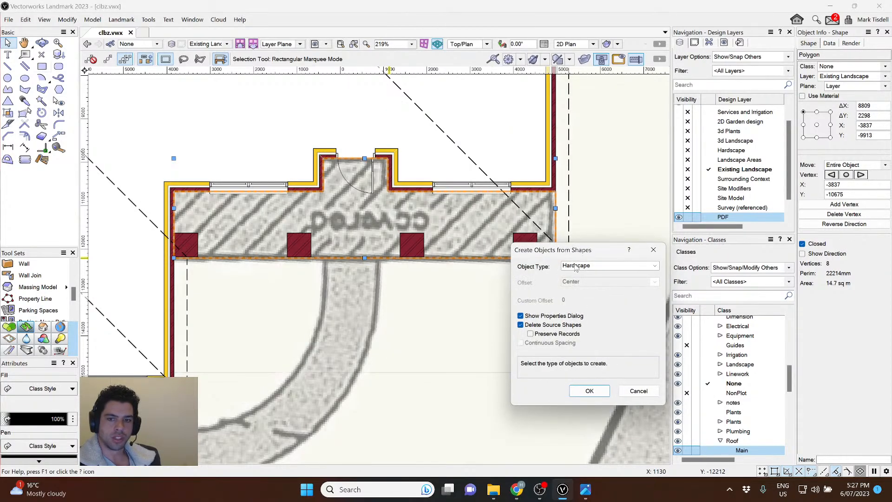
pyautogui.click(589, 390)
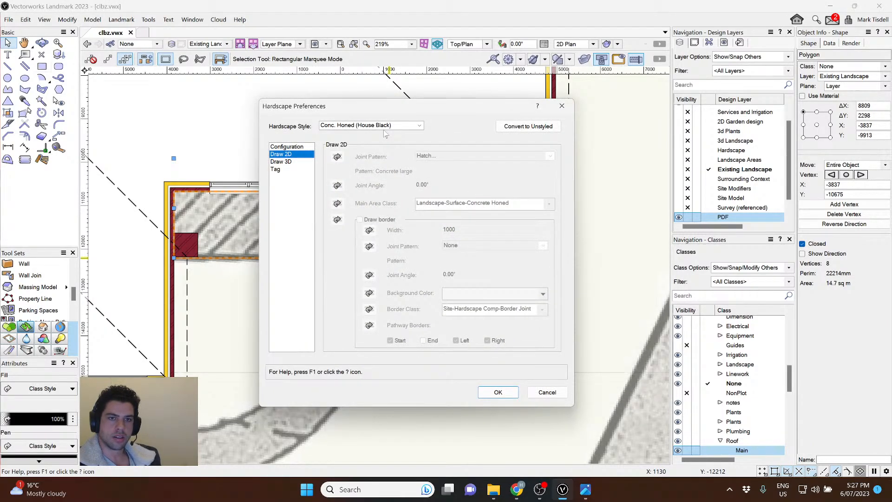
pyautogui.click(350, 127)
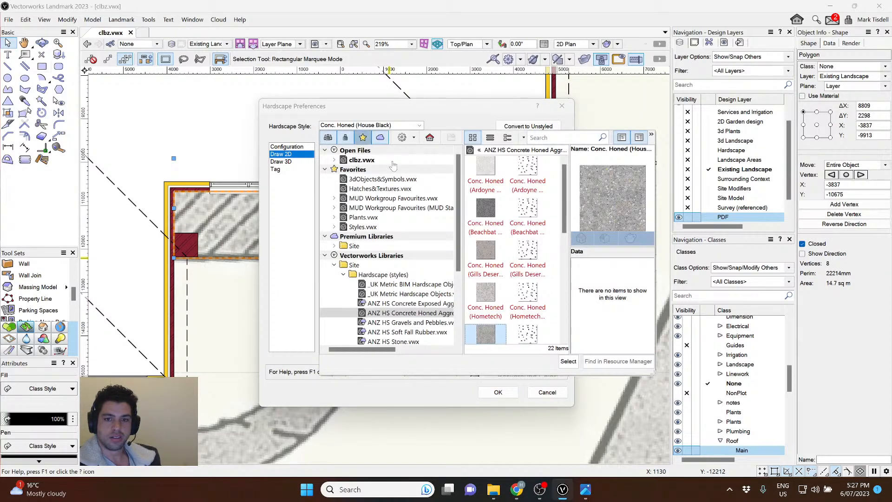
pyautogui.click(568, 361)
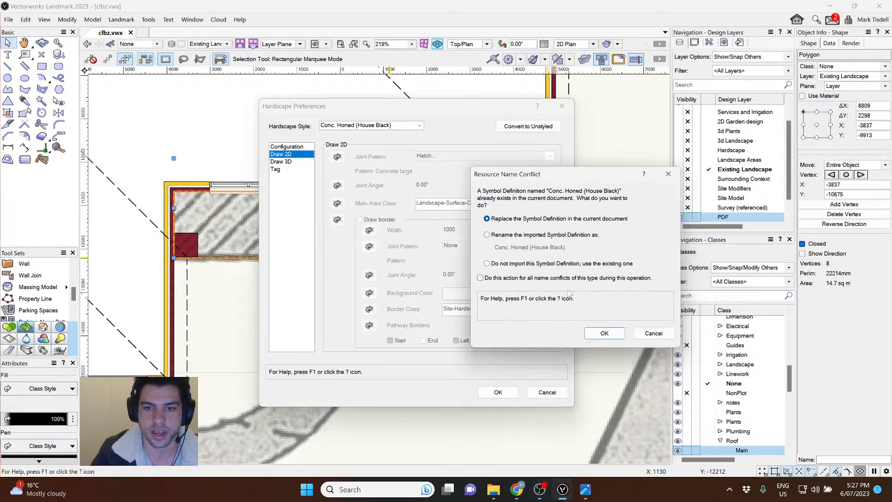
pyautogui.click(486, 263)
pyautogui.click(604, 333)
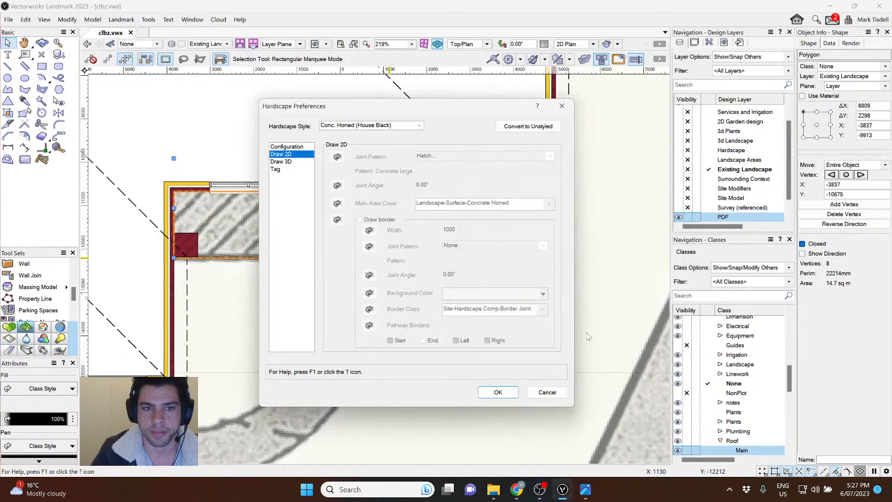
pyautogui.click(488, 396)
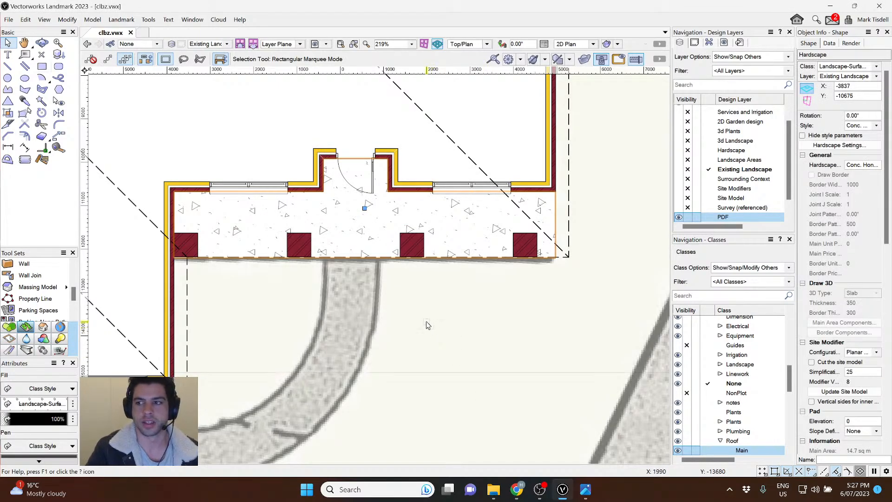
# Set the pad elevation of the front porch hardscape to 9930.
pyautogui.click(425, 323)
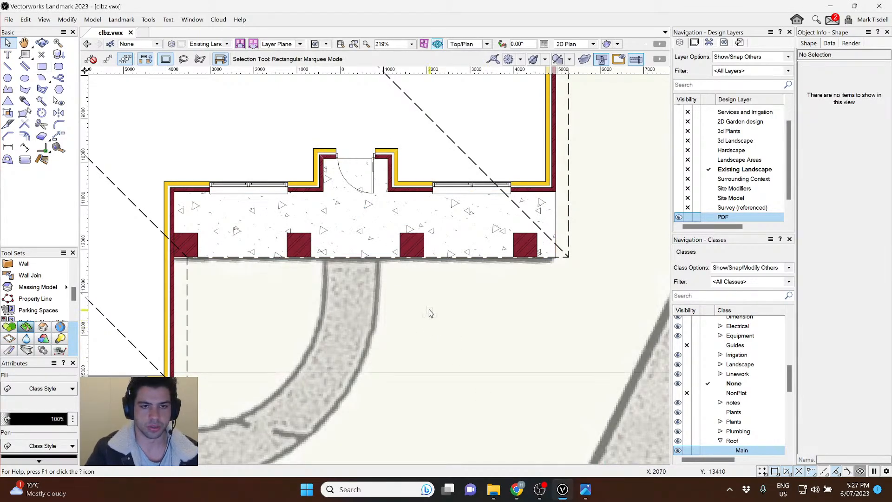
pyautogui.click(362, 240)
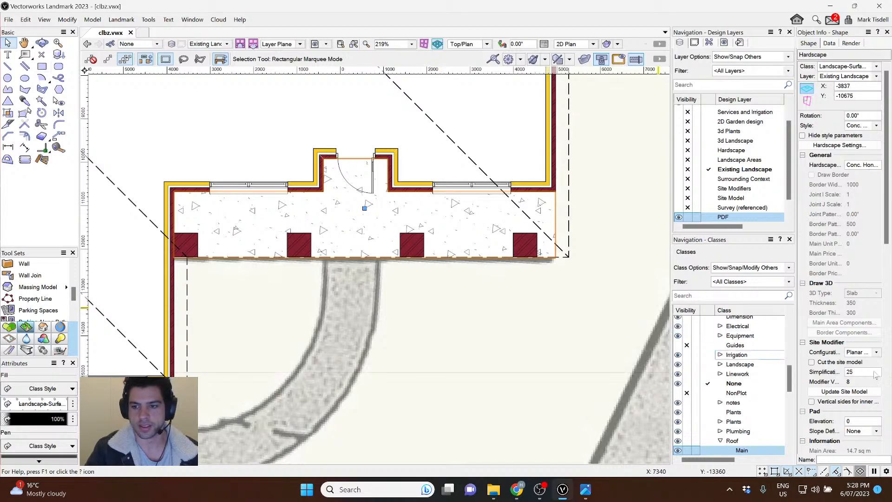
pyautogui.scroll(-1, 854, 407)
pyautogui.click(856, 411)
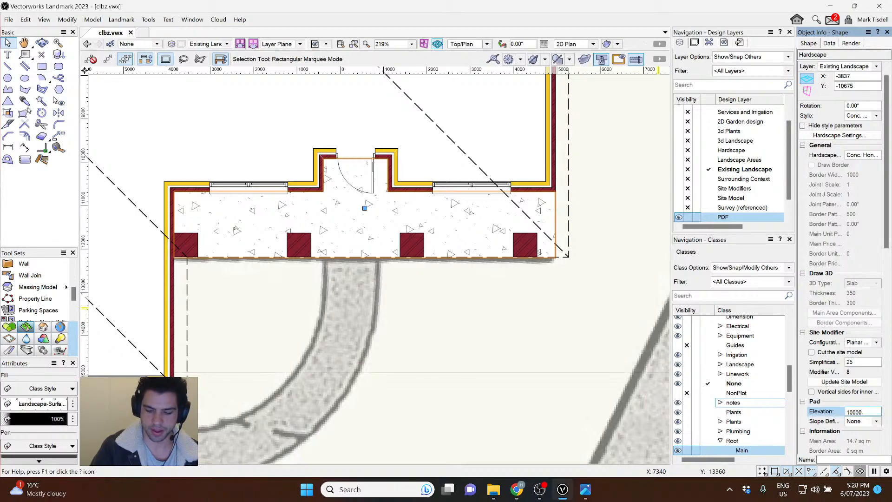
pyautogui.press('Return')
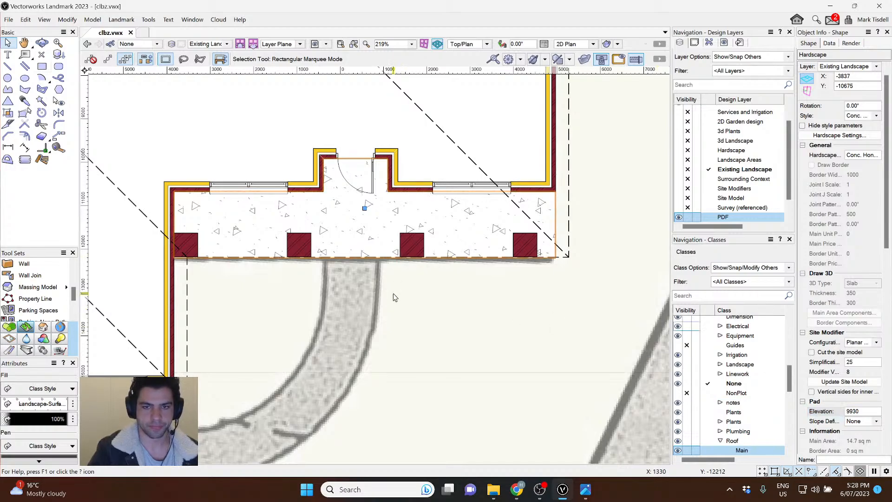
# Inspect the front porch slab and the brick pillars above it in a 3D view from the front of the house.
pyautogui.click(405, 321)
pyautogui.keyDown('ctrl'); pyautogui.moveTo(406, 326); pyautogui.dragTo(298, 333, button='middle'); pyautogui.keyUp('ctrl')
pyautogui.moveTo(298, 334); pyautogui.dragTo(292, 220)
pyautogui.moveTo(184, 134); pyautogui.dragTo(450, 397, button='middle')
pyautogui.scroll(-1, 295, 200)
pyautogui.moveTo(294, 197); pyautogui.dragTo(407, 339, button='middle')
pyautogui.moveTo(371, 280); pyautogui.dragTo(425, 229)
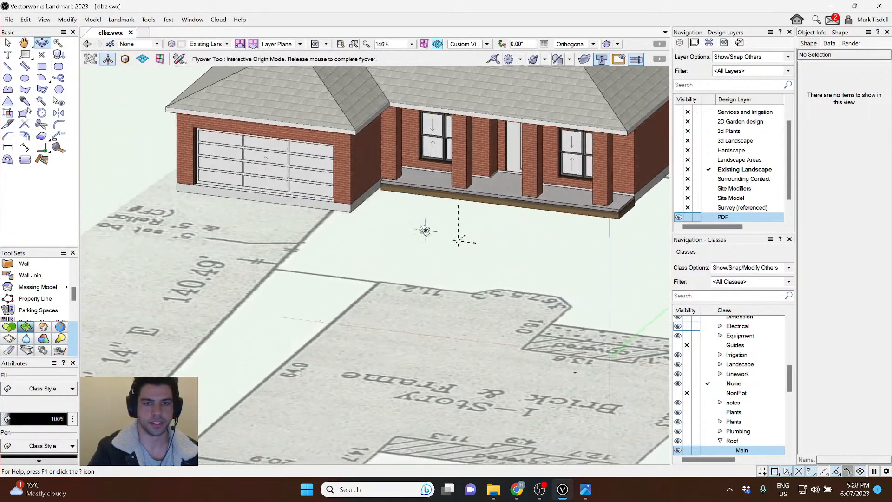
pyautogui.press('x')
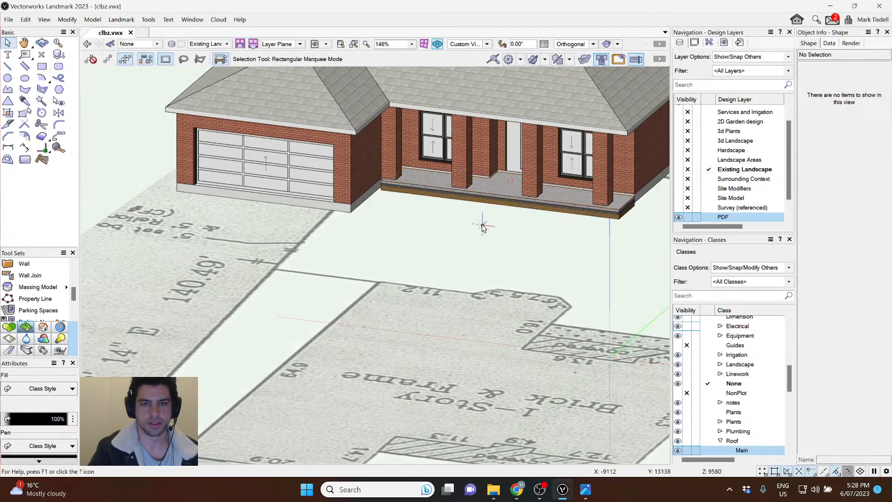
pyautogui.moveTo(502, 240); pyautogui.dragTo(384, 253, button='middle')
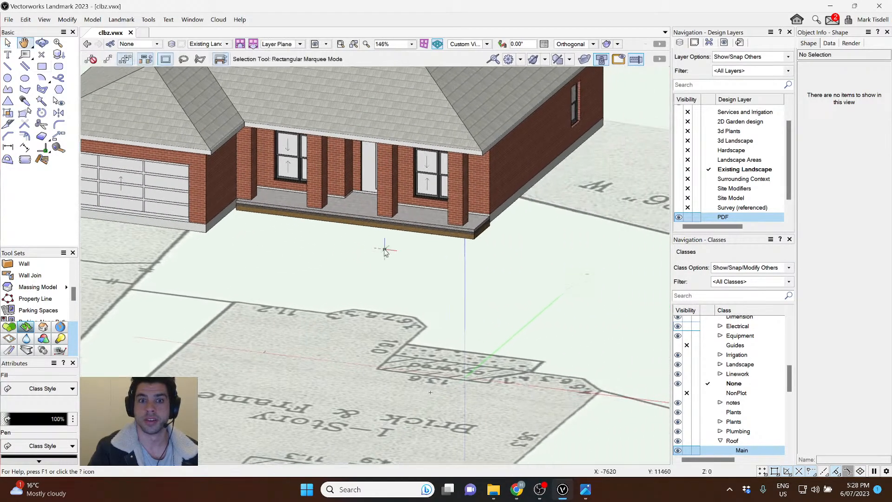
pyautogui.rightClick(464, 205)
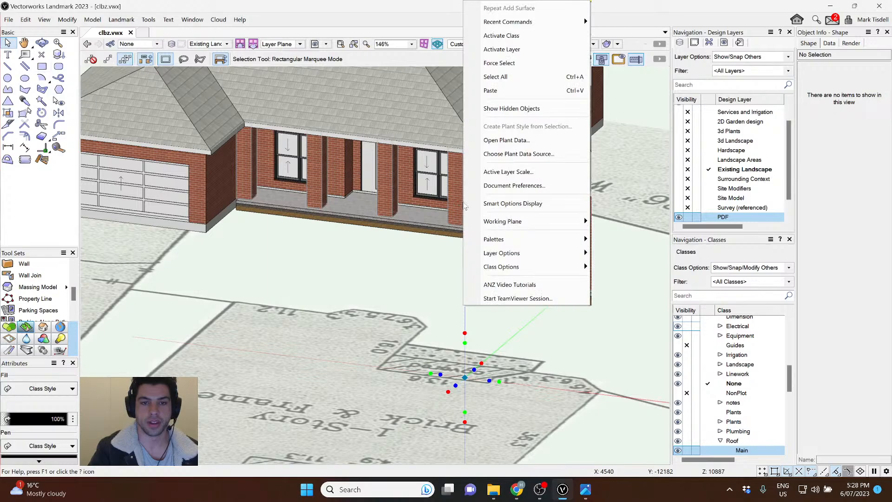
pyautogui.click(496, 62)
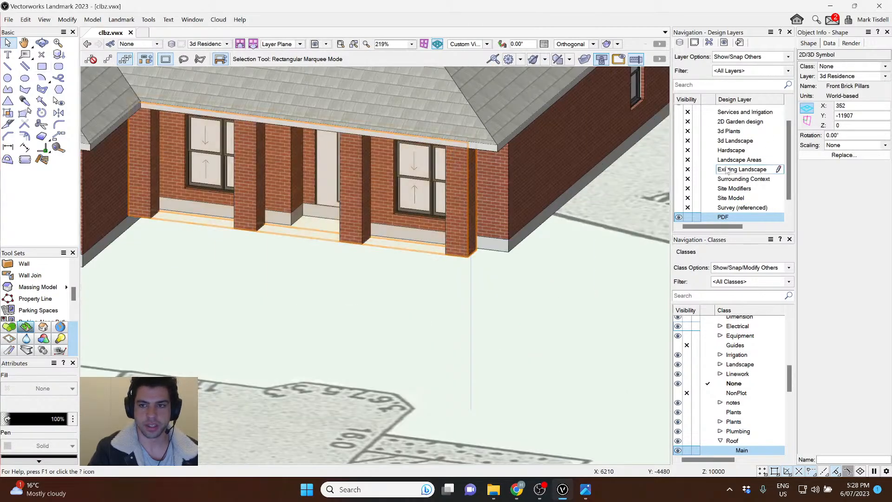
pyautogui.click(698, 220)
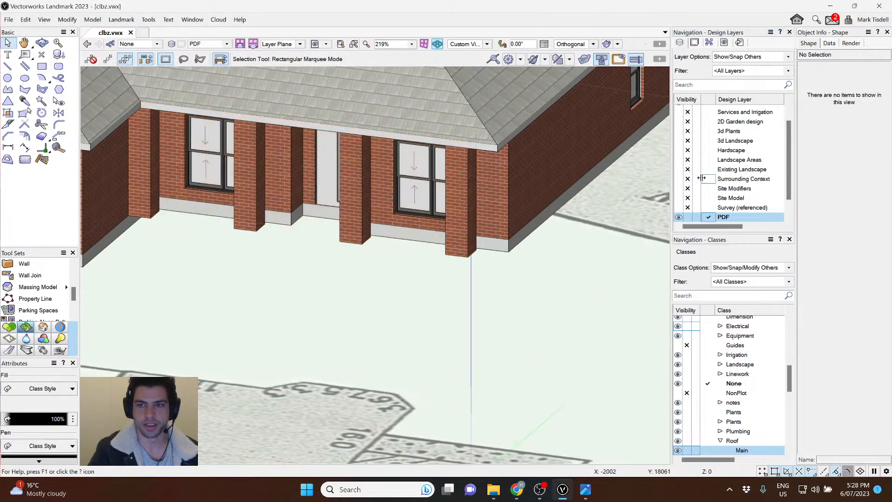
pyautogui.scroll(2, 701, 178)
pyautogui.click(705, 130)
pyautogui.click(705, 121)
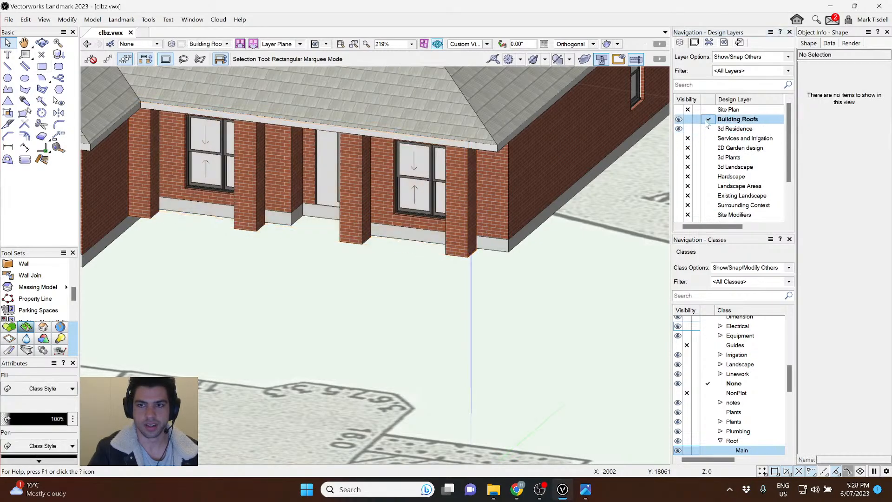
pyautogui.scroll(-5, 478, 239)
pyautogui.hotkey('ctrl', 'z')
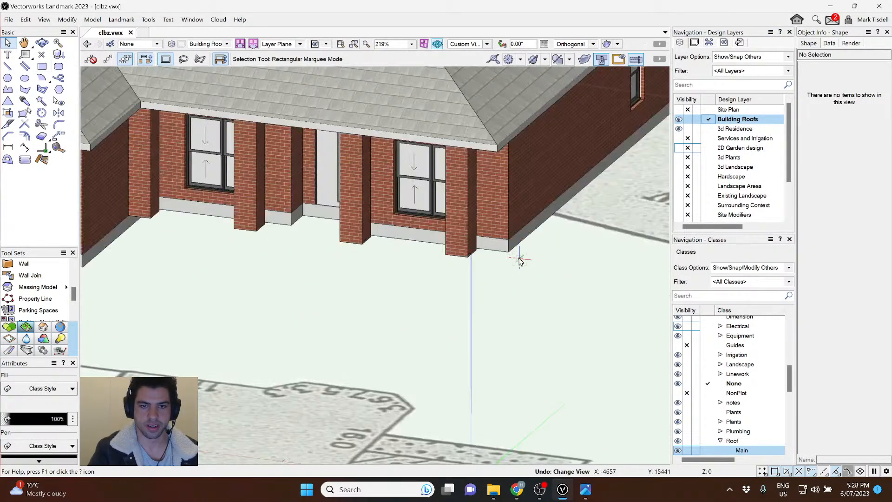
pyautogui.hotkey('ctrl', 'z')
pyautogui.hotkey('ctrl', 'z')
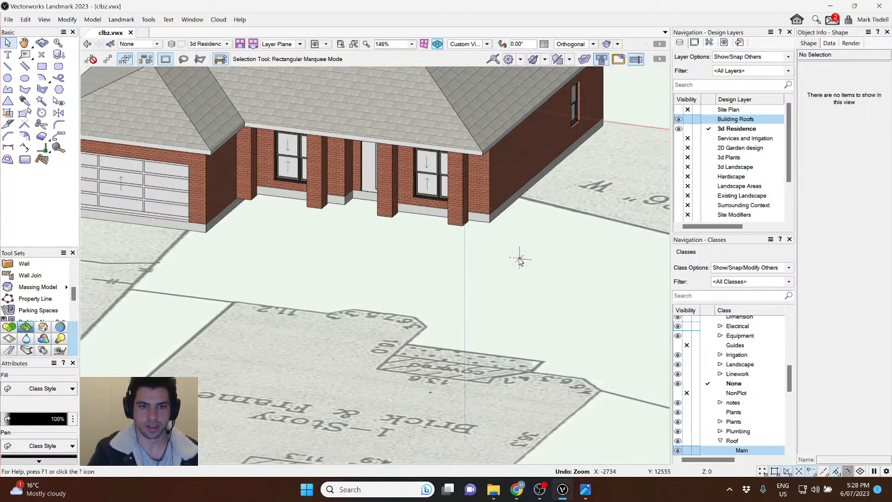
pyautogui.hotkey('ctrl', 'z')
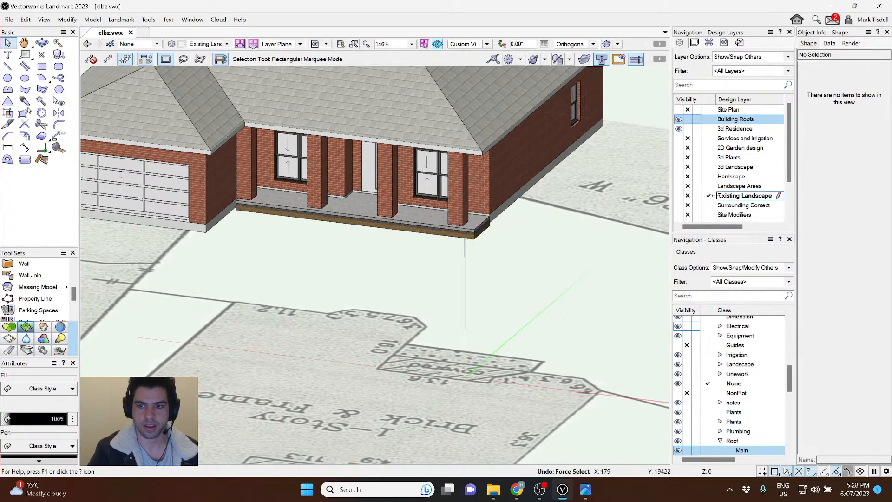
# Make the Existing Landscape layer visible and force-select the Front Brick Pillars symbol standing on the porch.
pyautogui.click(679, 197)
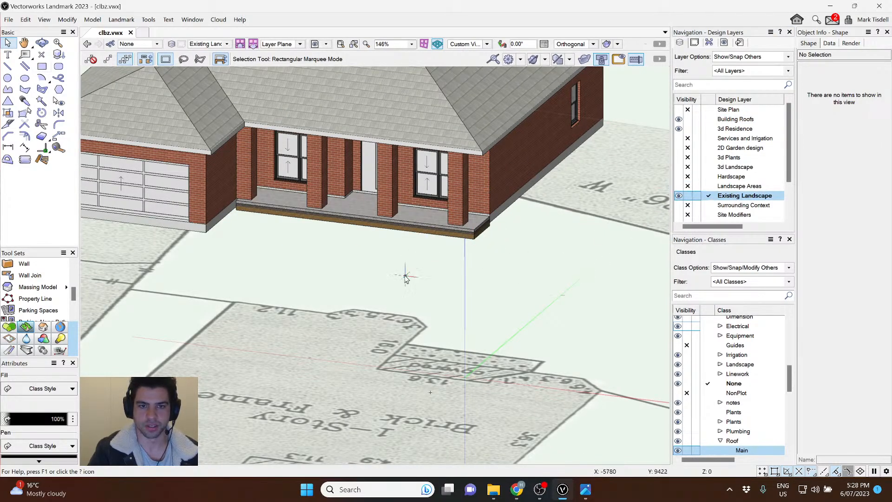
pyautogui.click(442, 214)
pyautogui.scroll(5, 442, 214)
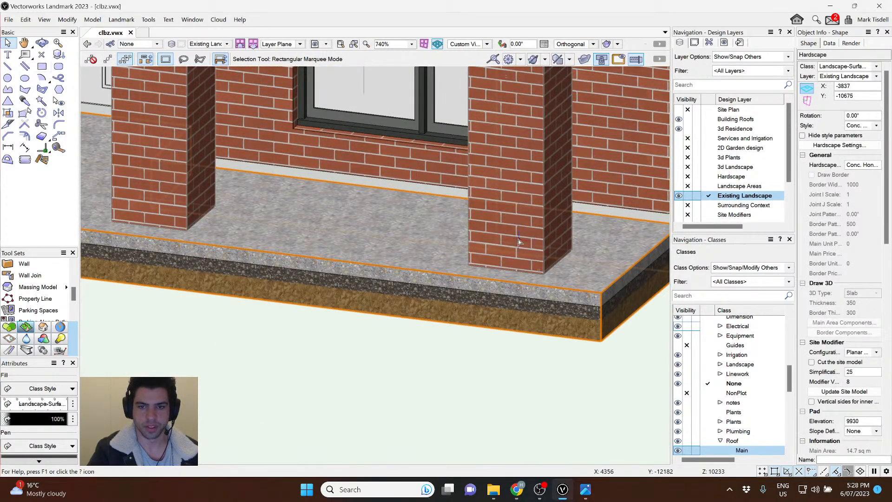
pyautogui.scroll(-5, 519, 241)
pyautogui.rightClick(511, 204)
pyautogui.click(604, 62)
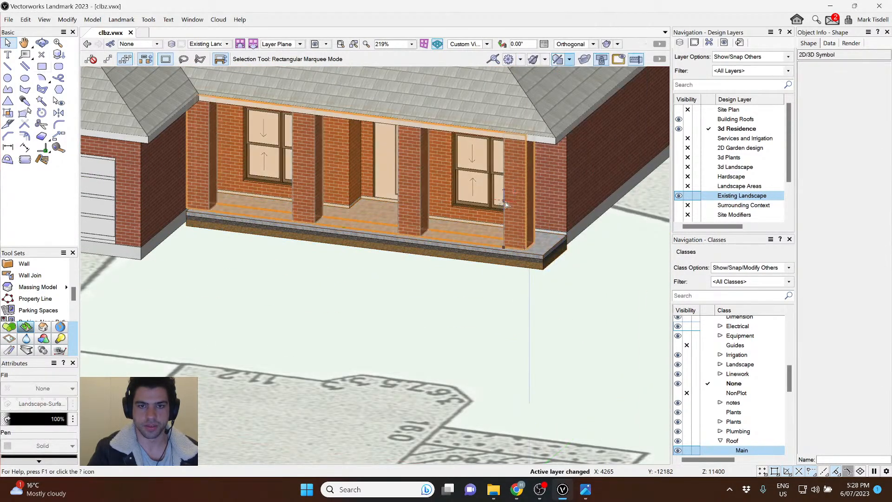
pyautogui.scroll(1, 523, 205)
pyautogui.keyDown('ctrl'); pyautogui.moveTo(553, 211); pyautogui.dragTo(482, 202, button='middle'); pyautogui.keyUp('ctrl')
pyautogui.moveTo(162, 135); pyautogui.dragTo(480, 245, button='middle')
pyautogui.press('x')
pyautogui.doubleClick(316, 244)
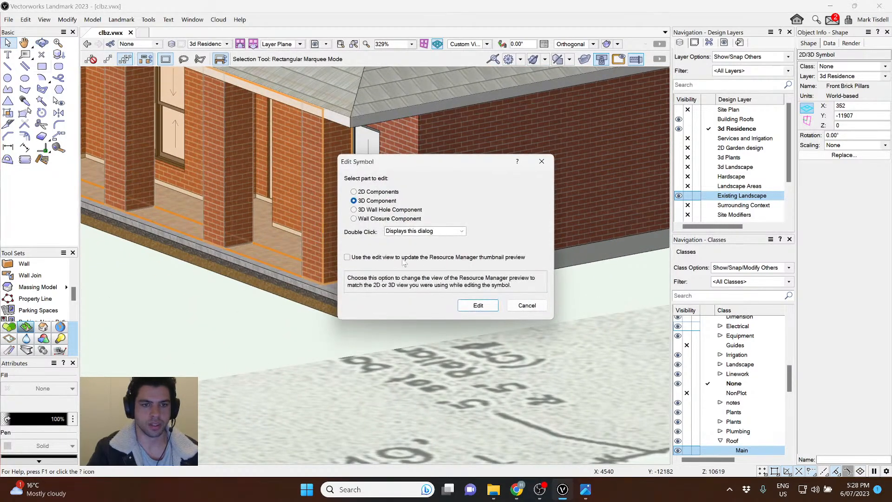
pyautogui.click(527, 305)
# Move the Front Brick Pillars symbol vertically down to Z -70 so the pillar bases sit on the porch slab's top surface.
pyautogui.keyDown('ctrl'); pyautogui.moveTo(418, 314); pyautogui.dragTo(376, 309, button='middle'); pyautogui.keyUp('ctrl')
pyautogui.moveTo(382, 253); pyautogui.dragTo(389, 384, button='middle')
pyautogui.keyDown('ctrl'); pyautogui.moveTo(395, 331); pyautogui.dragTo(398, 303, button='middle'); pyautogui.keyUp('ctrl')
pyautogui.scroll(6, 428, 153)
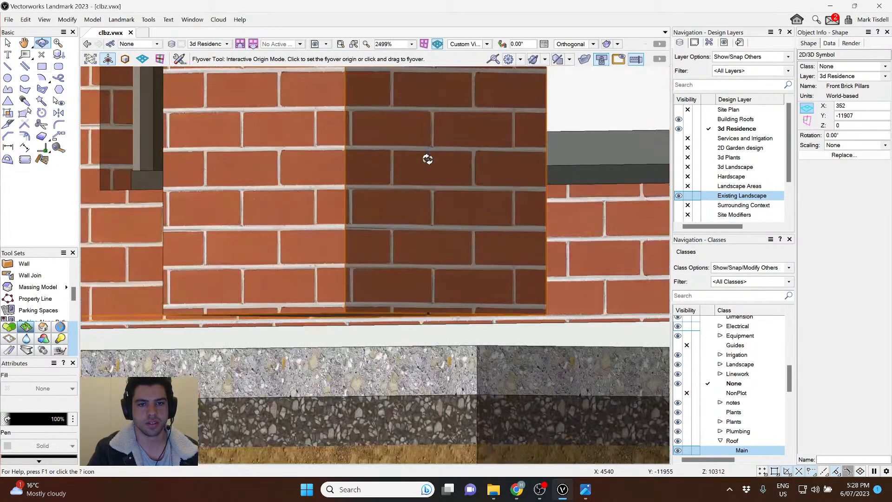
pyautogui.press('x')
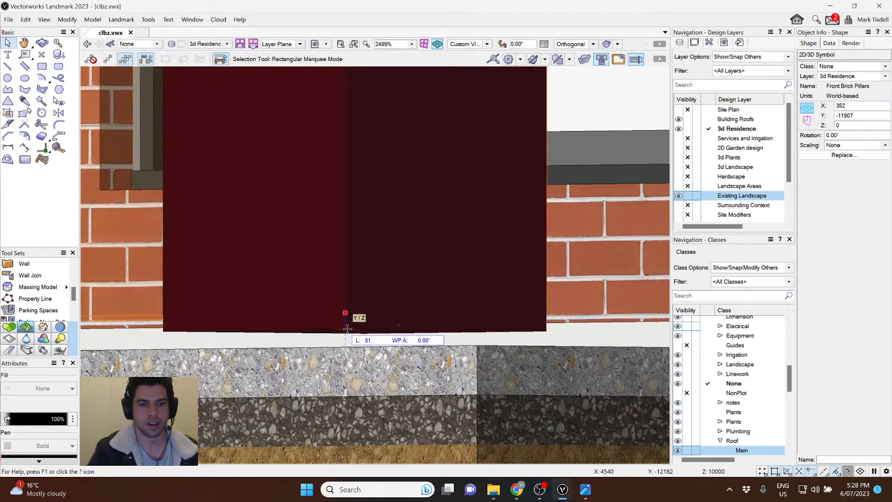
pyautogui.moveTo(348, 344); pyautogui.dragTo(348, 344)
pyautogui.scroll(-6, 348, 345)
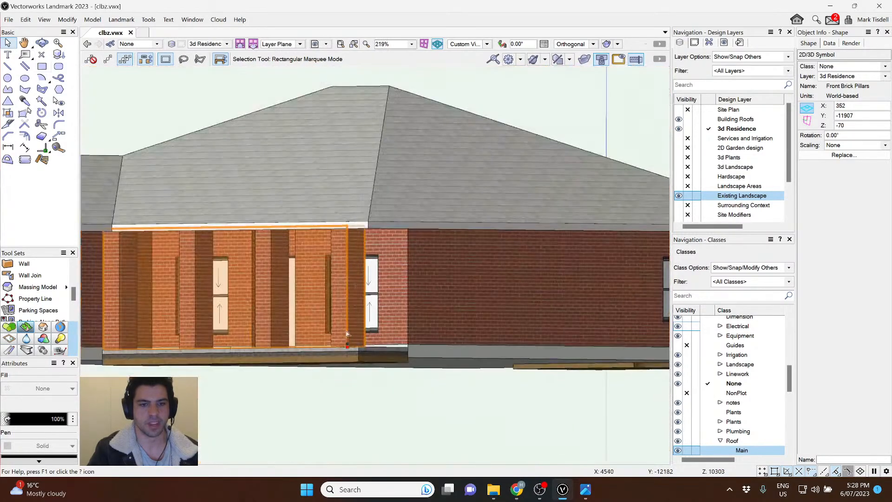
# Clear the selection and inspect the pillars and porch slab in 3D from several sides of the house.
pyautogui.moveTo(343, 191)
pyautogui.keyDown('ctrl'); pyautogui.mouseDown(button='middle')
pyautogui.moveTo(329, 223)
pyautogui.moveTo(344, 206)
pyautogui.mouseUp(button='middle'); pyautogui.keyUp('ctrl')
pyautogui.click(130, 110)
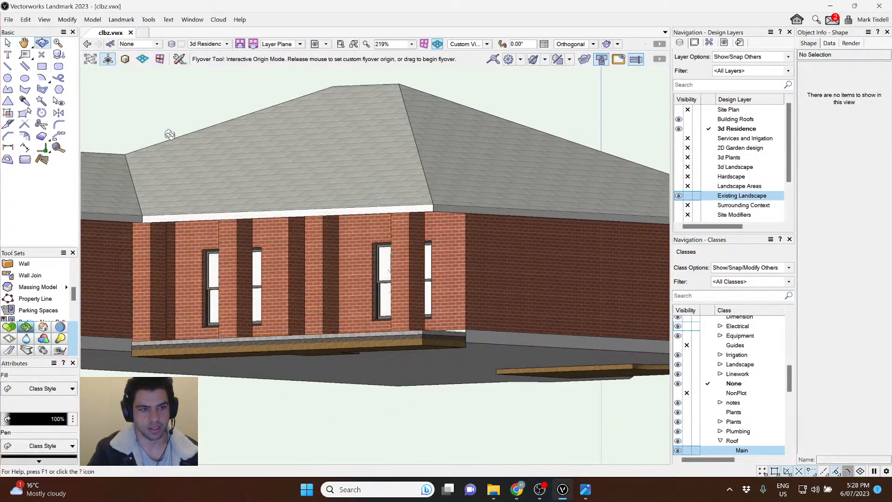
pyautogui.keyDown('ctrl'); pyautogui.moveTo(170, 135); pyautogui.dragTo(320, 189, button='middle'); pyautogui.keyUp('ctrl')
pyautogui.scroll(-4, 284, 149)
pyautogui.moveTo(321, 189); pyautogui.dragTo(434, 148, button='middle')
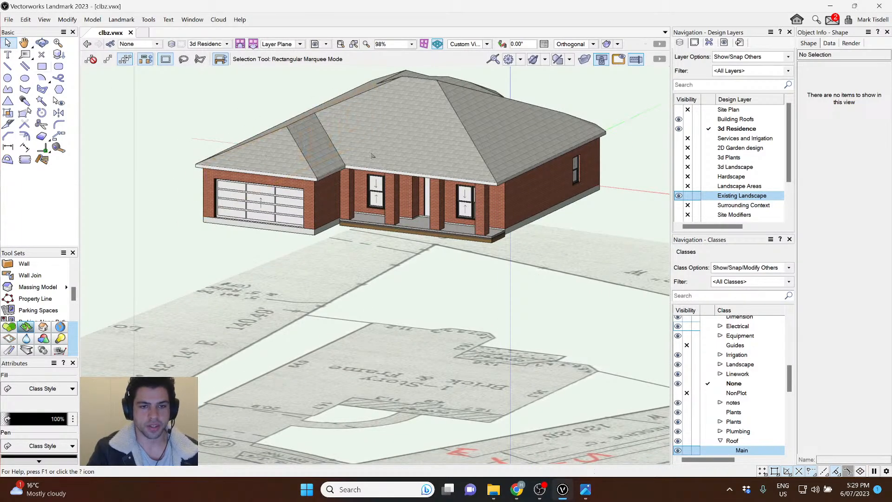
pyautogui.keyDown('ctrl'); pyautogui.moveTo(367, 148); pyautogui.dragTo(335, 204, button='middle'); pyautogui.keyUp('ctrl')
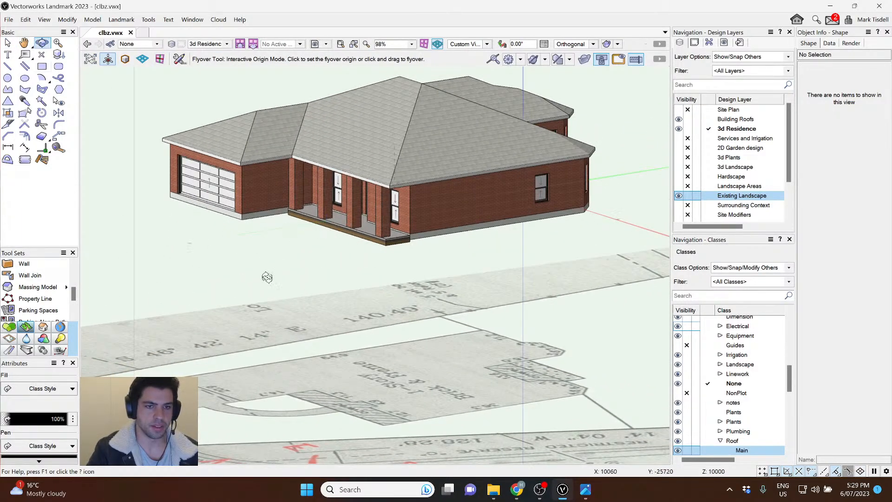
pyautogui.press('x')
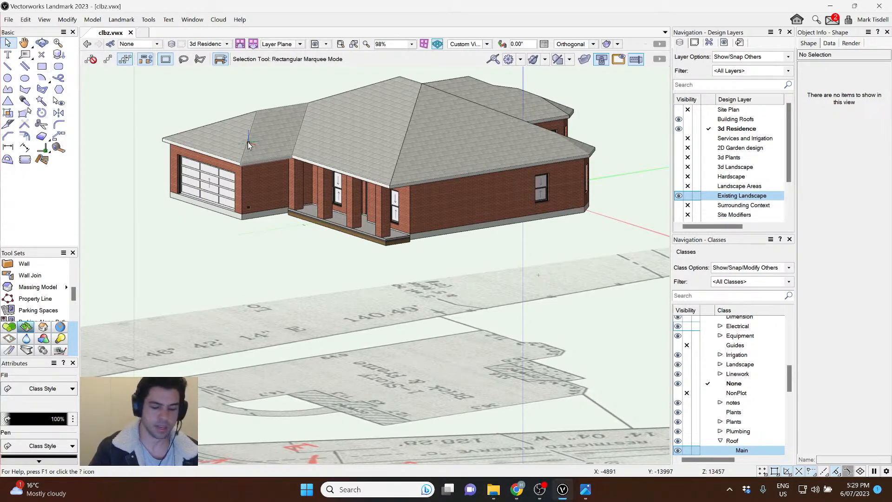
# Return to the Top/Plan view of the whole property and make the Site Plan layer visible.
pyautogui.press('F5')
pyautogui.scroll(-2, 257, 219)
pyautogui.moveTo(321, 307); pyautogui.dragTo(269, 312, button='middle')
pyautogui.moveTo(366, 309); pyautogui.dragTo(344, 226, button='middle')
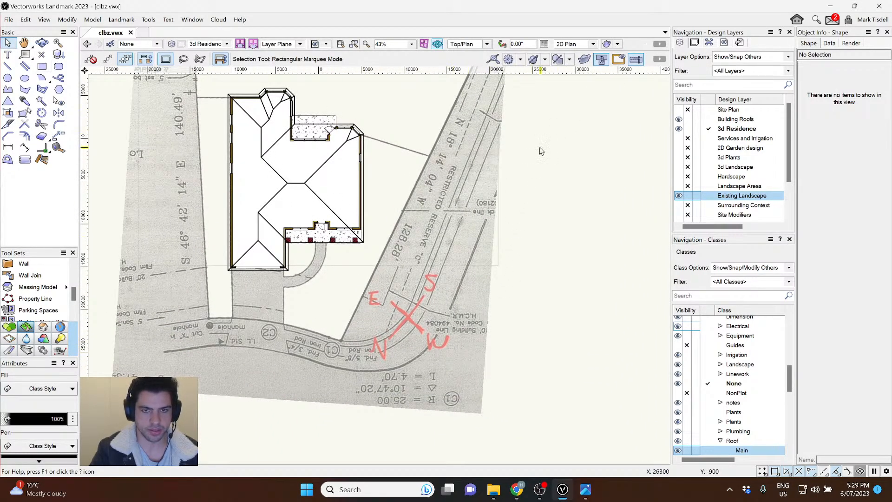
pyautogui.moveTo(540, 149); pyautogui.dragTo(542, 212, button='middle')
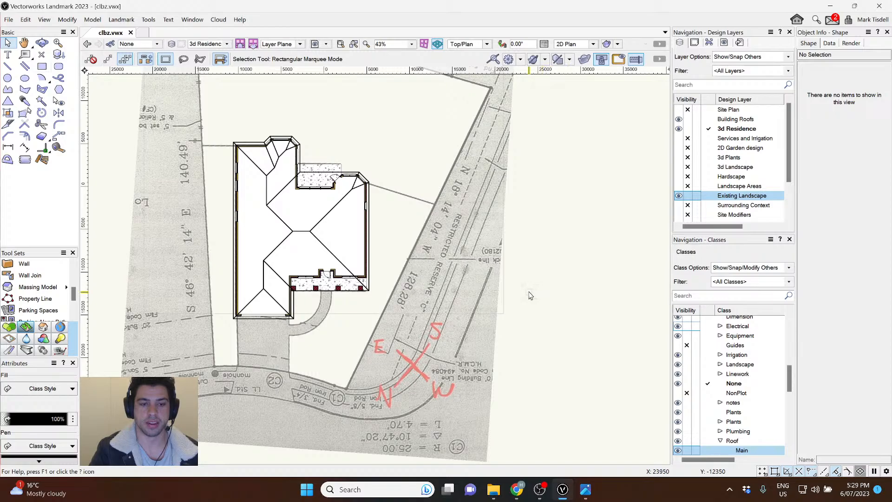
pyautogui.moveTo(308, 362); pyautogui.dragTo(355, 417, button='middle')
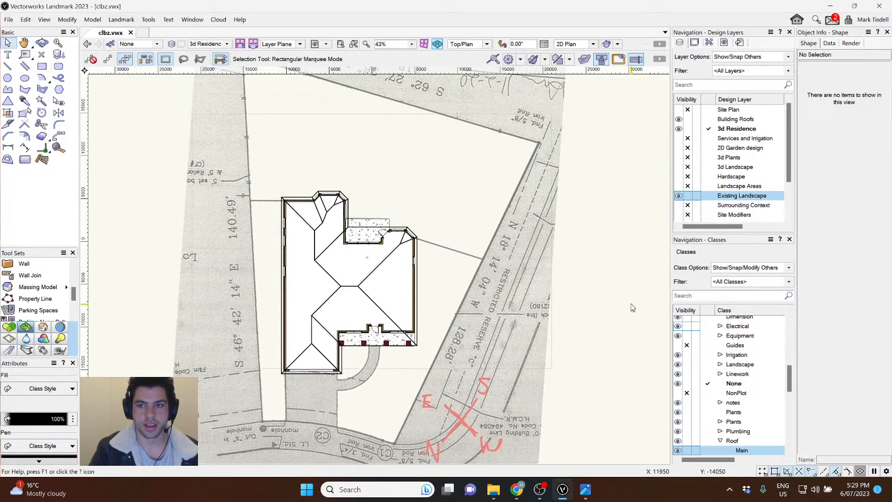
pyautogui.scroll(-2, 715, 179)
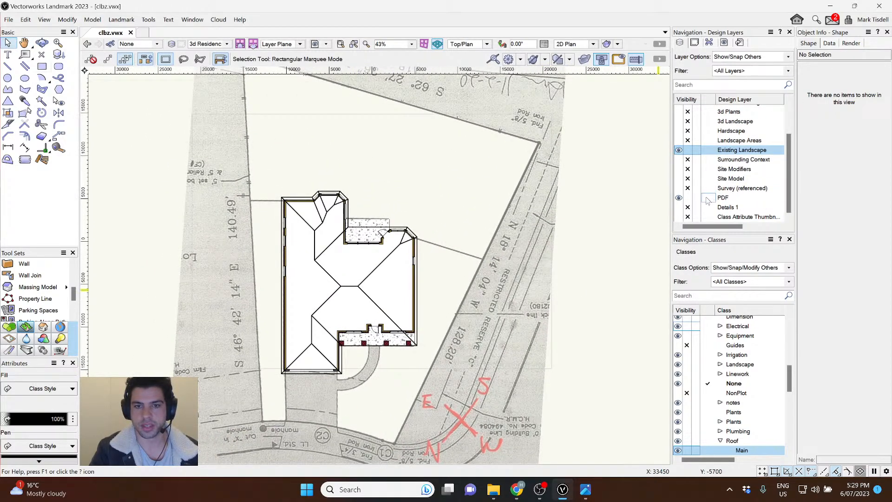
pyautogui.scroll(2, 700, 153)
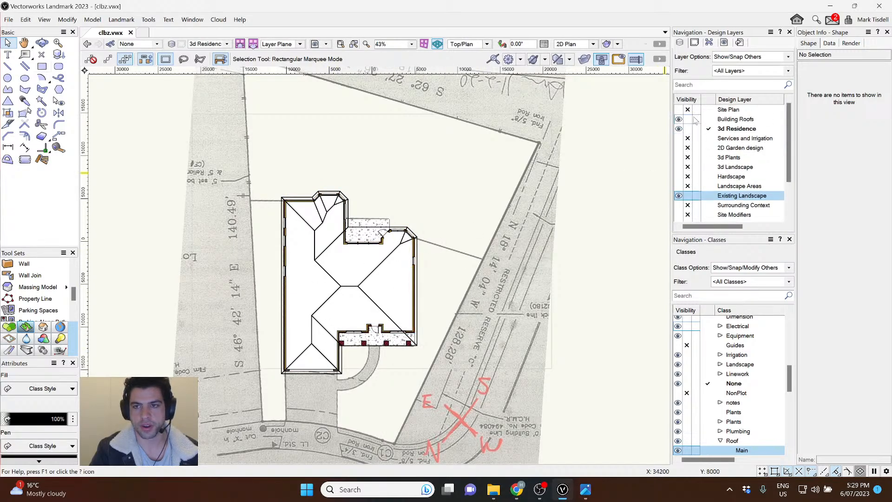
pyautogui.click(679, 109)
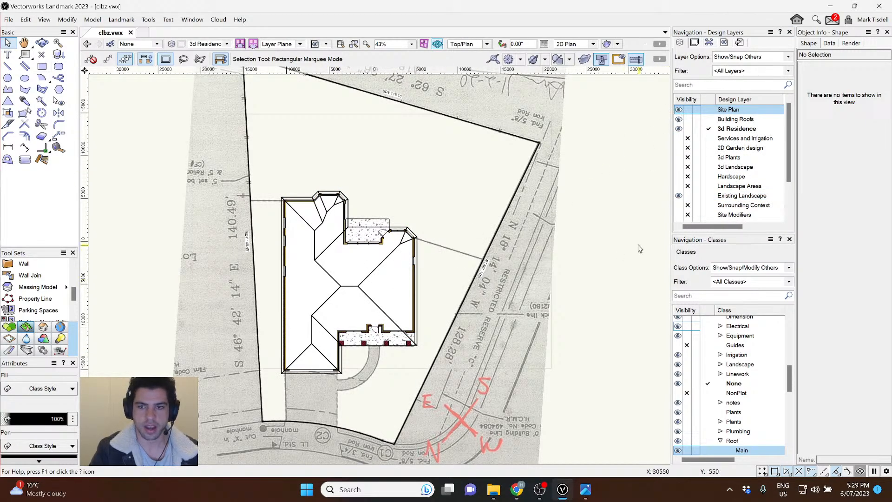
# Hide the PDF layer so the survey image no longer shows behind the house and the property boundary.
pyautogui.scroll(-2, 390, 263)
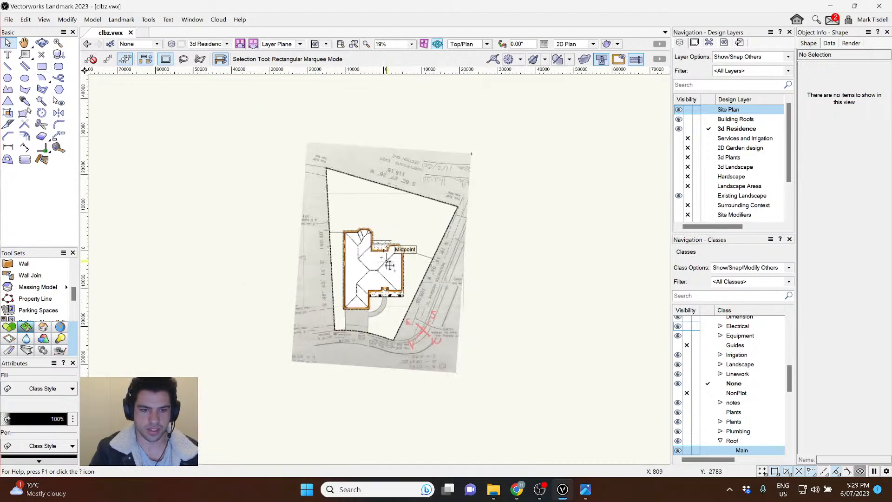
pyautogui.scroll(3, 390, 263)
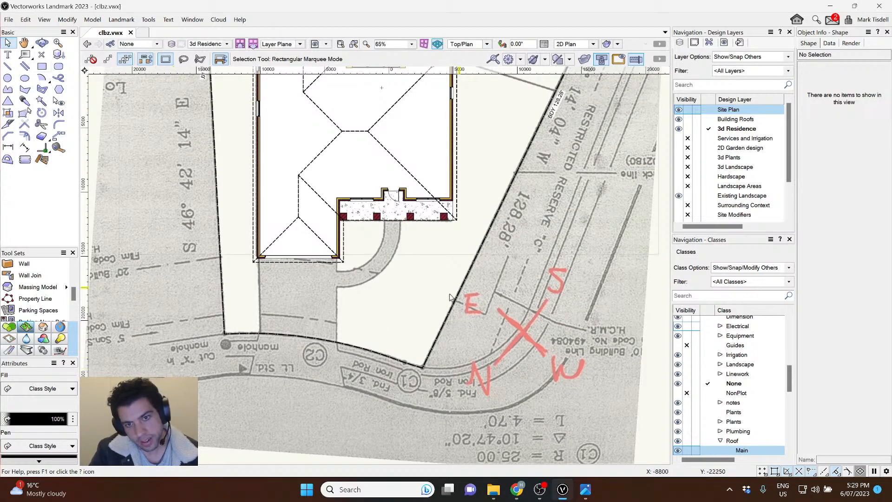
pyautogui.moveTo(528, 236); pyautogui.dragTo(493, 423, button='middle')
pyautogui.moveTo(571, 339)
pyautogui.mouseDown(button='middle')
pyautogui.moveTo(583, 365)
pyautogui.moveTo(557, 414)
pyautogui.moveTo(668, 296)
pyautogui.moveTo(667, 193)
pyautogui.moveTo(588, 93)
pyautogui.moveTo(564, 80)
pyautogui.mouseUp(button='middle')
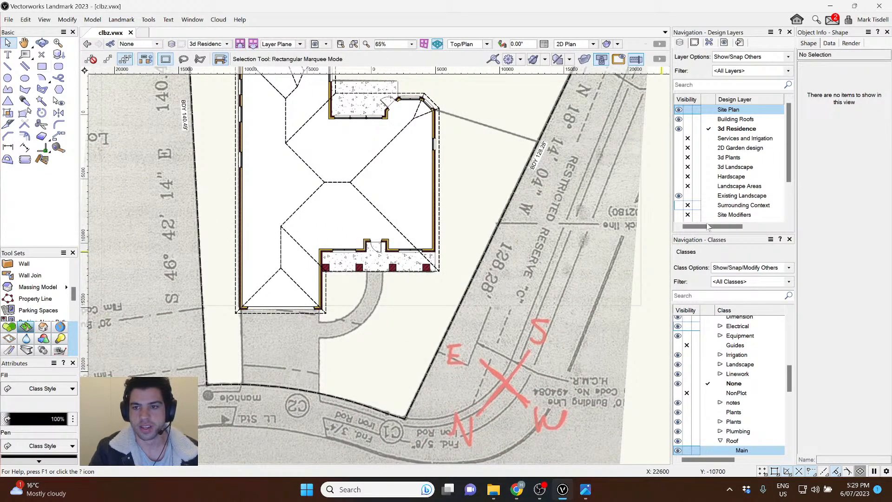
pyautogui.scroll(-2, 701, 207)
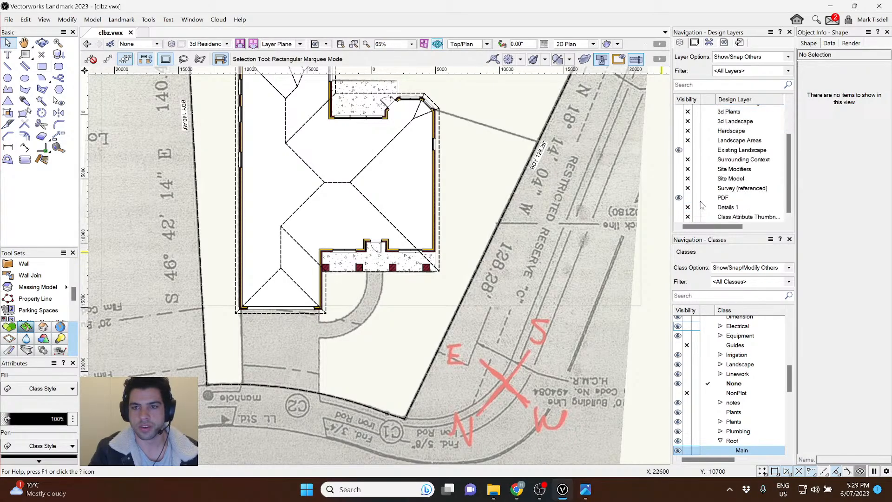
pyautogui.click(687, 198)
pyautogui.scroll(-3, 423, 163)
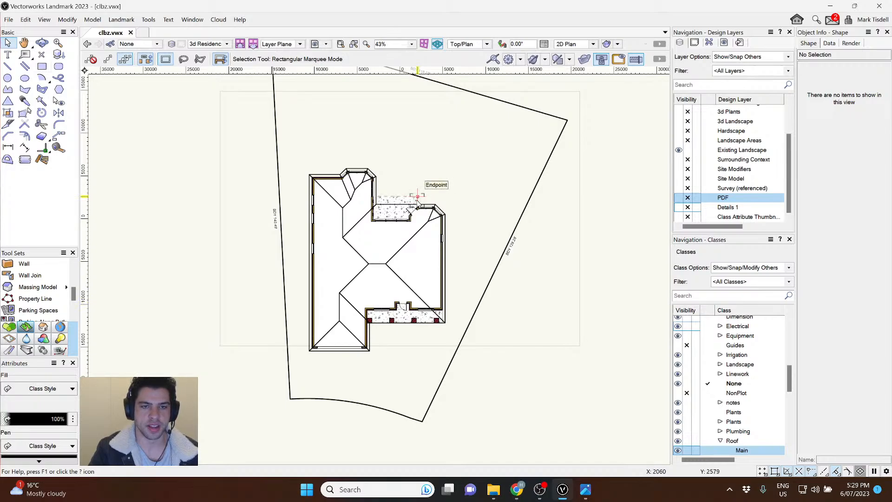
pyautogui.moveTo(424, 201); pyautogui.dragTo(422, 240, button='middle')
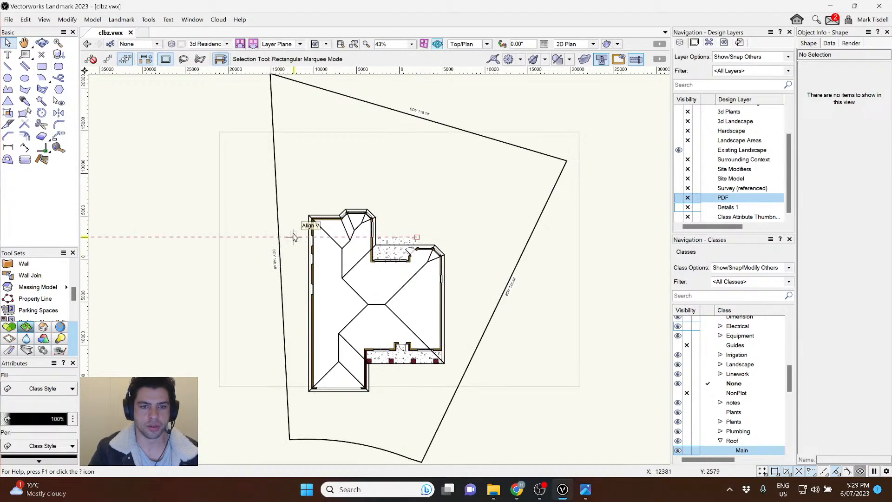
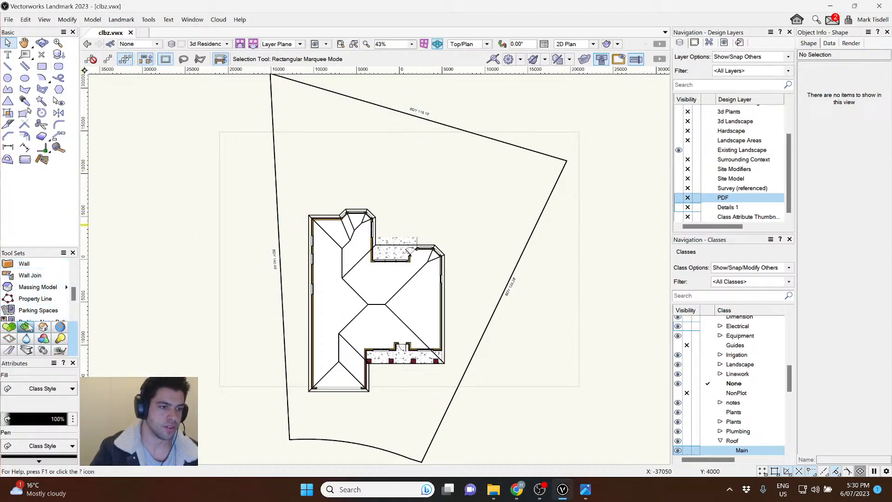
# Insert a stake at the house's rear corner nearest the 140.49' boundary, with elevation 10000-70-30 and mode Include as site model data.
pyautogui.click(9, 327)
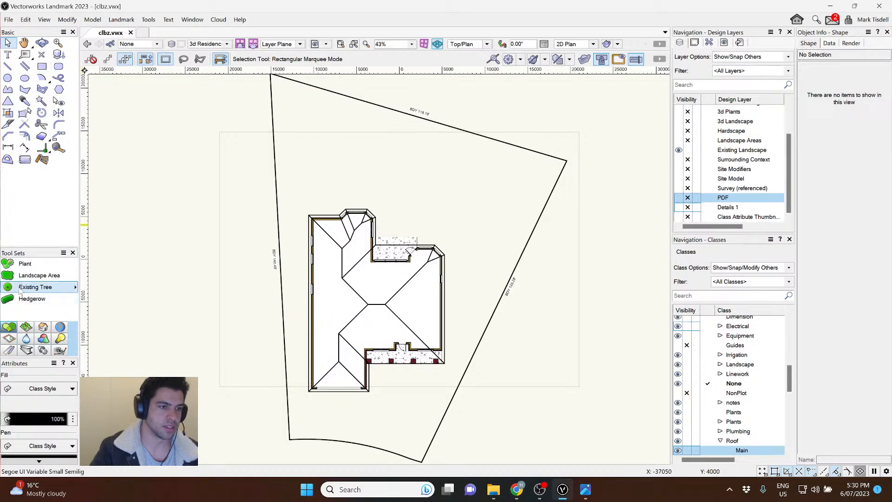
pyautogui.click(25, 327)
pyautogui.scroll(5, 32, 297)
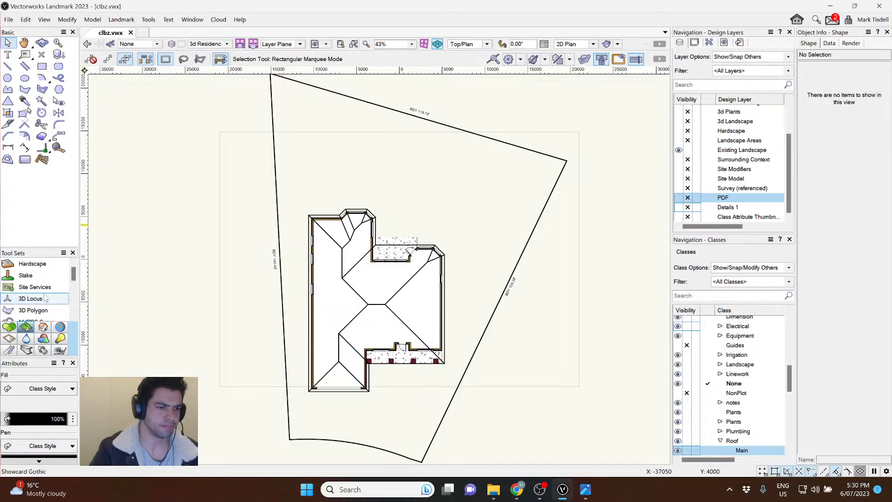
pyautogui.scroll(-1, 44, 299)
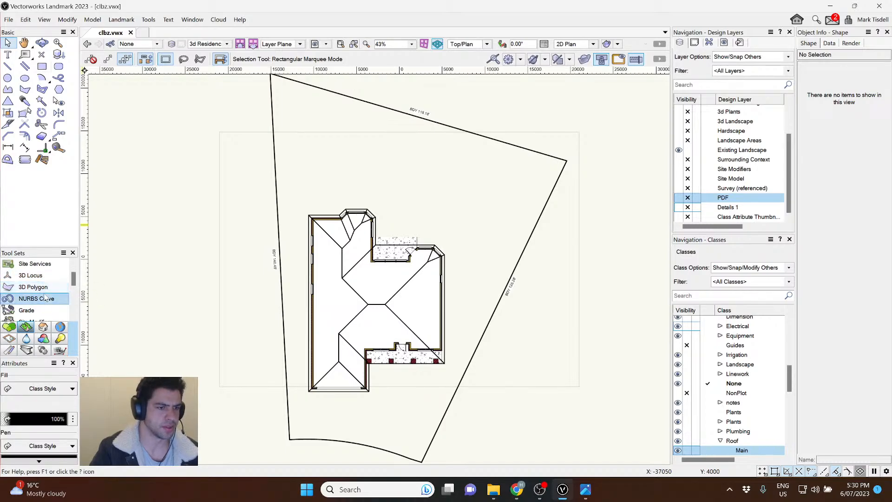
pyautogui.scroll(1, 37, 293)
pyautogui.click(25, 276)
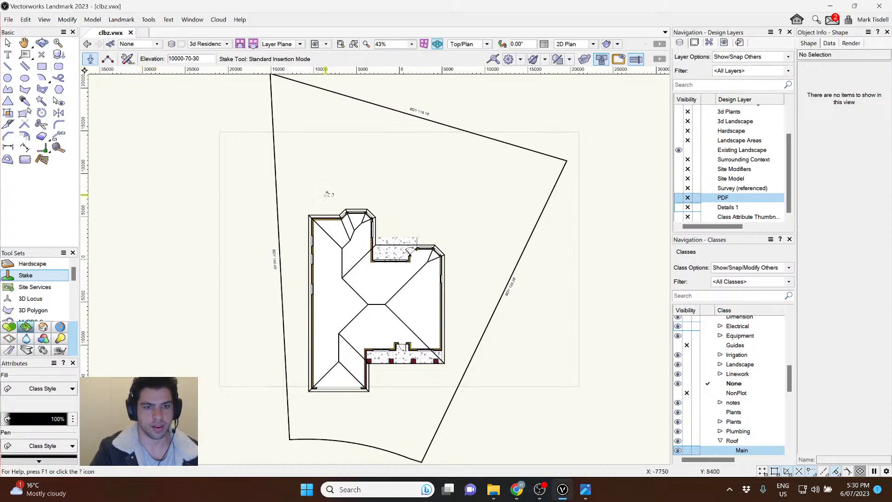
pyautogui.click(310, 216)
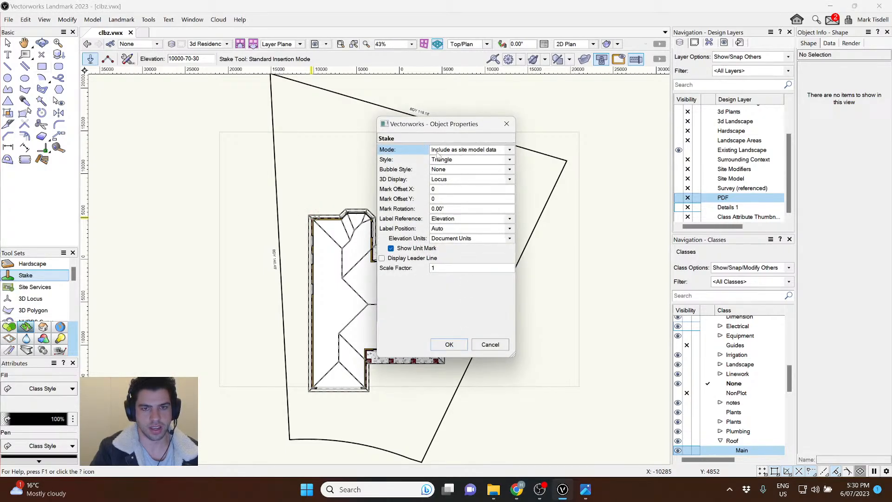
pyautogui.click(447, 345)
# Move the stake horizontally about 8100 mm from the house's rear corner to just outside the 140.49' boundary.
pyautogui.scroll(5, 276, 200)
pyautogui.press('x')
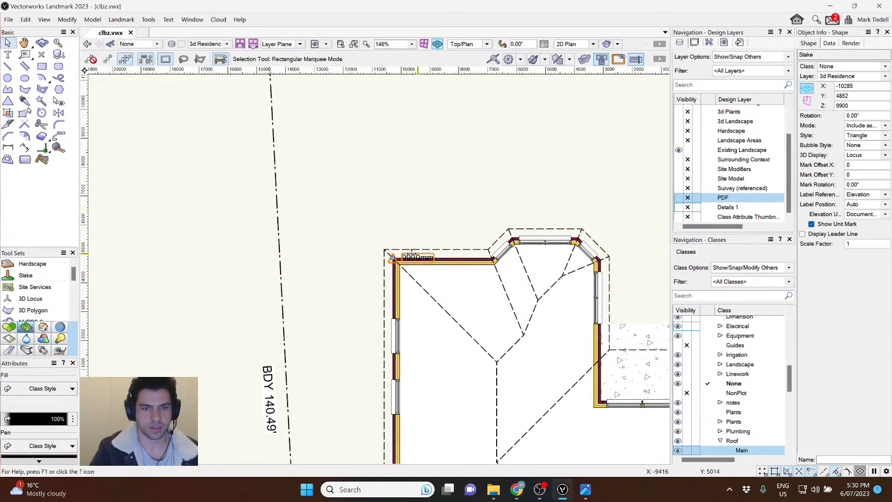
pyautogui.moveTo(413, 253); pyautogui.dragTo(181, 255)
pyautogui.scroll(-5, 180, 255)
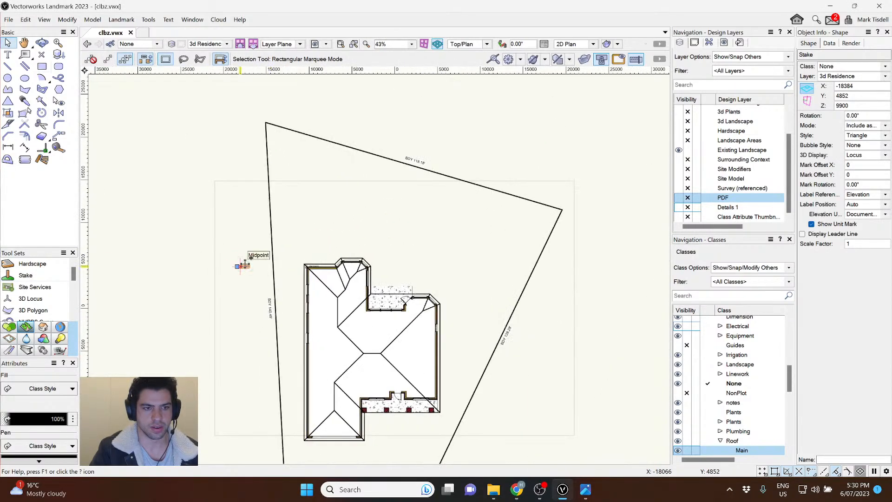
# Place two stake copies along the 128.28' boundary, one beside the rear patio and one level with the front porch.
pyautogui.moveTo(242, 265); pyautogui.dragTo(533, 301)
pyautogui.moveTo(540, 374); pyautogui.dragTo(584, 168, button='middle')
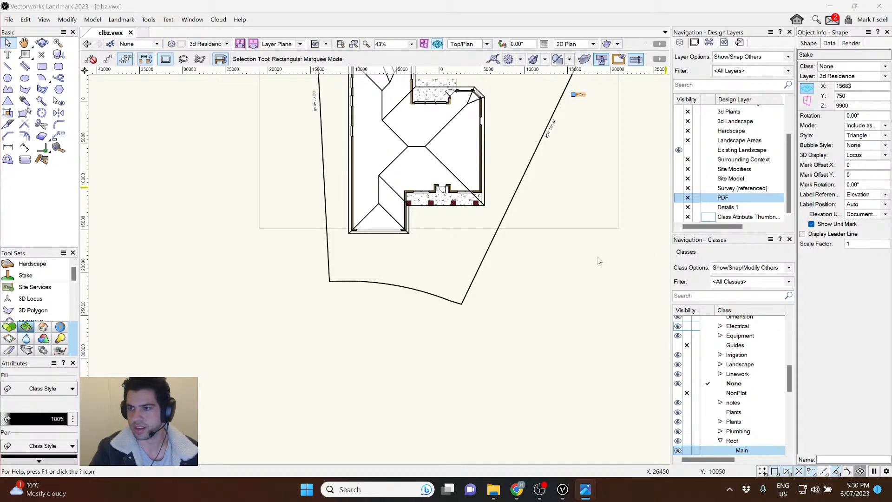
pyautogui.moveTo(572, 138); pyautogui.dragTo(540, 200, button='middle')
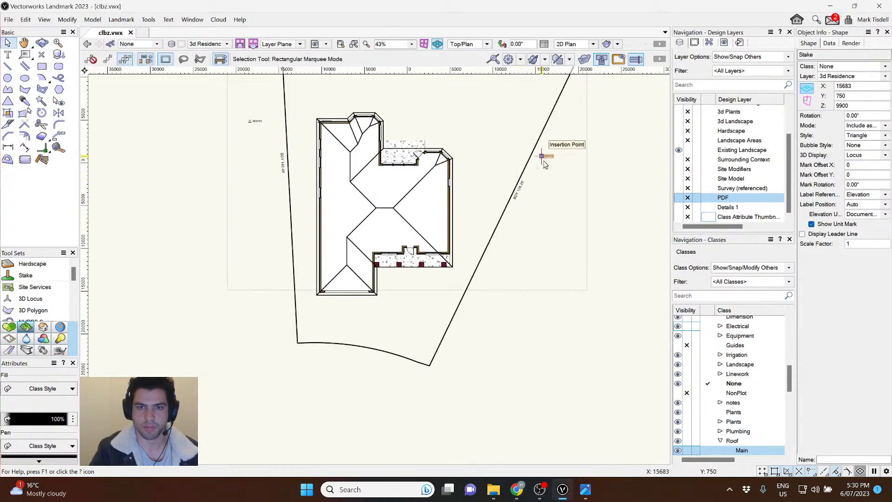
pyautogui.moveTo(542, 156); pyautogui.dragTo(485, 266)
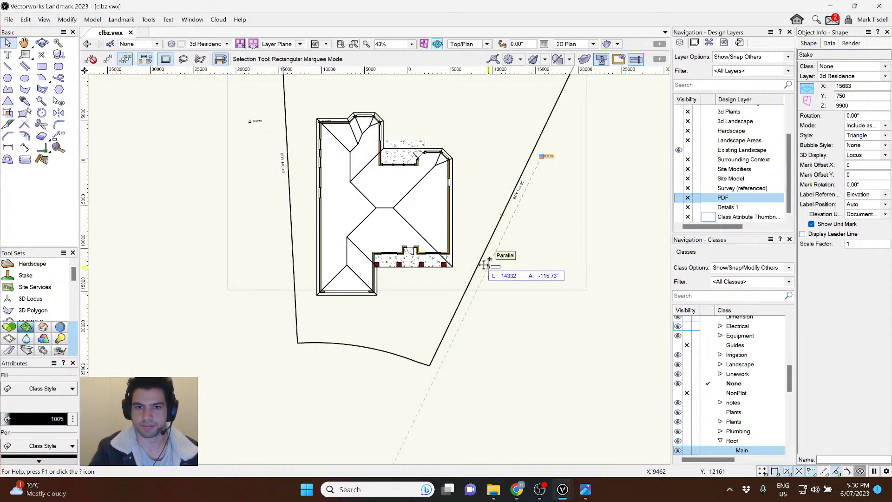
pyautogui.moveTo(484, 265); pyautogui.dragTo(477, 268)
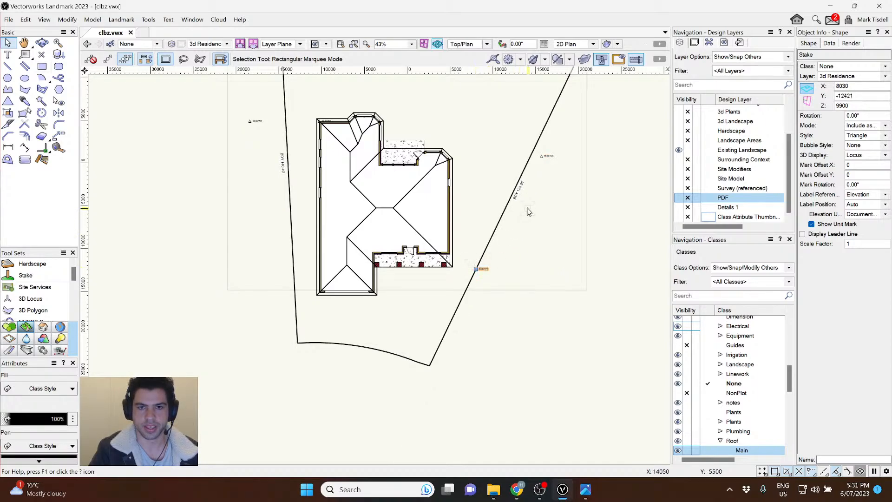
# Nudge the stake beside the rear patio closer to the 128.28' boundary line, to about X 14885, Y 1070.
pyautogui.scroll(3, 546, 177)
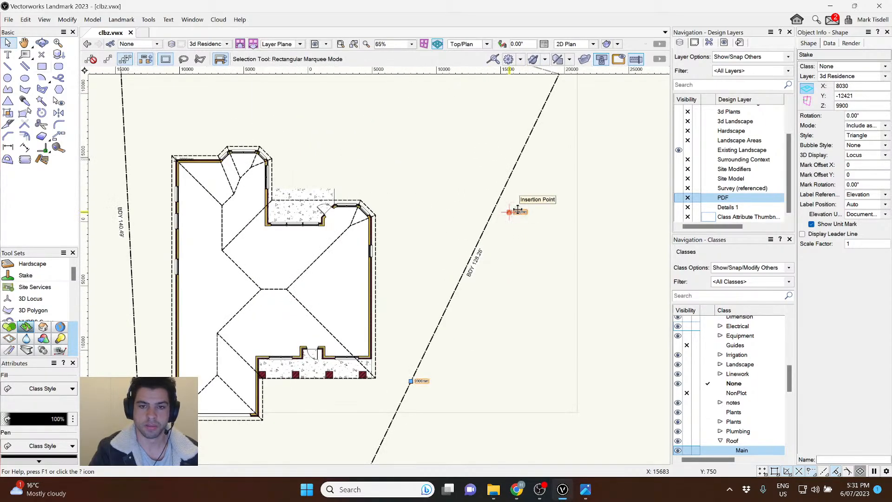
pyautogui.moveTo(512, 211)
pyautogui.mouseDown()
pyautogui.moveTo(501, 207)
pyautogui.moveTo(506, 211)
pyautogui.mouseUp()
pyautogui.scroll(12, 506, 211)
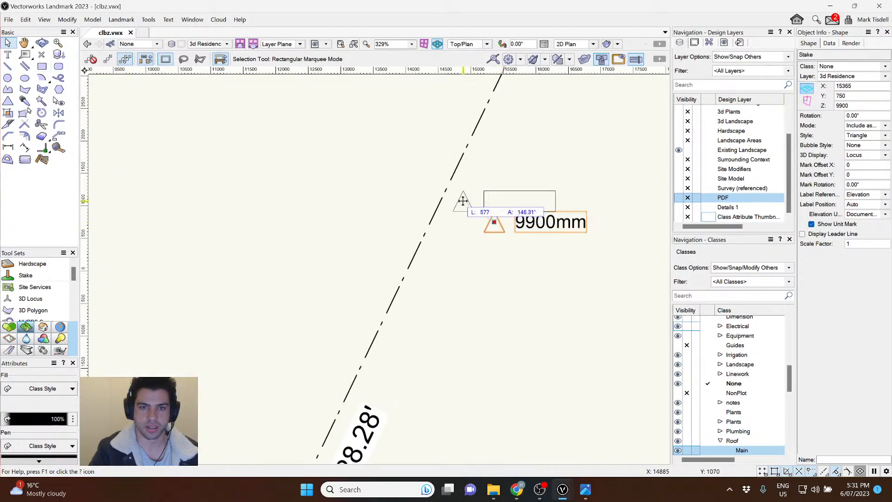
# Copy the stake level with the front porch across the property to outside the 140.49' boundary near the garage front.
pyautogui.scroll(-15, 464, 200)
pyautogui.moveTo(395, 310); pyautogui.dragTo(496, 197, button='middle')
pyautogui.moveTo(571, 179); pyautogui.dragTo(455, 246)
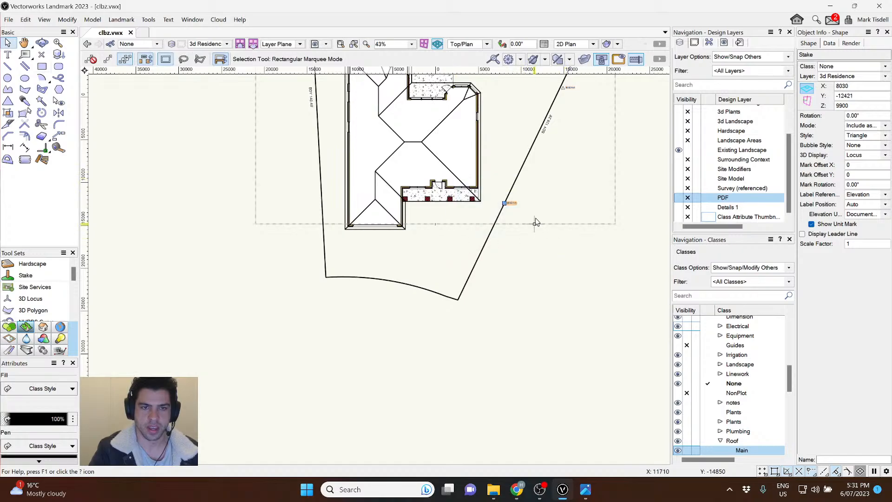
pyautogui.moveTo(537, 221); pyautogui.dragTo(565, 293, button='middle')
pyautogui.moveTo(533, 275); pyautogui.dragTo(315, 295)
pyautogui.moveTo(389, 326); pyautogui.dragTo(424, 194, button='middle')
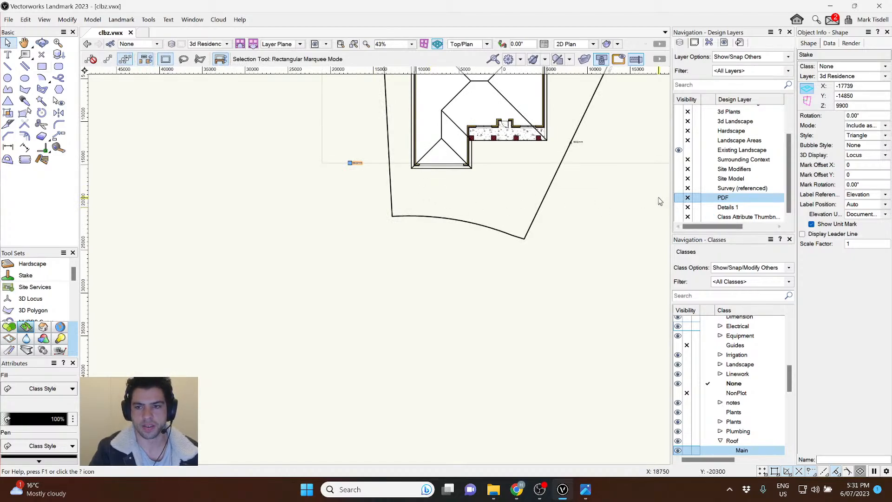
# Show the PDF layer with the survey image again and clear the stake selection.
pyautogui.click(678, 198)
pyautogui.moveTo(586, 144); pyautogui.dragTo(537, 173, button='middle')
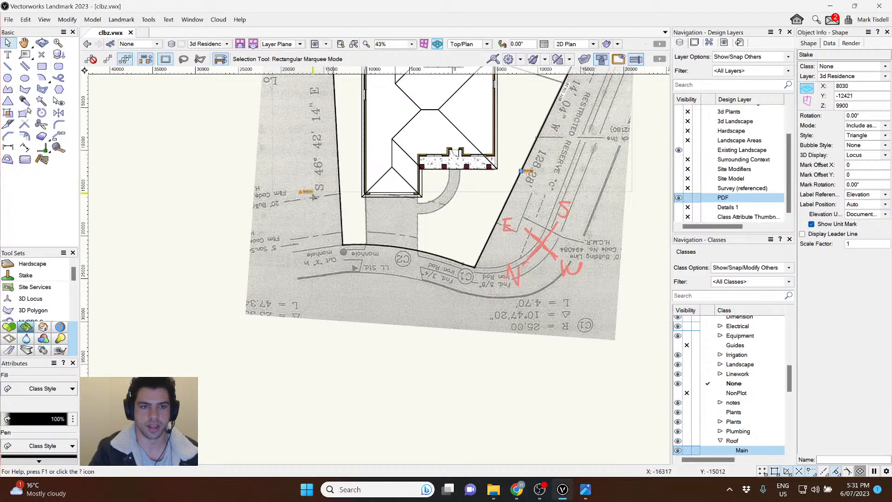
pyautogui.keyDown('shift'); pyautogui.click(522, 172); pyautogui.keyUp('shift')
pyautogui.click(557, 205)
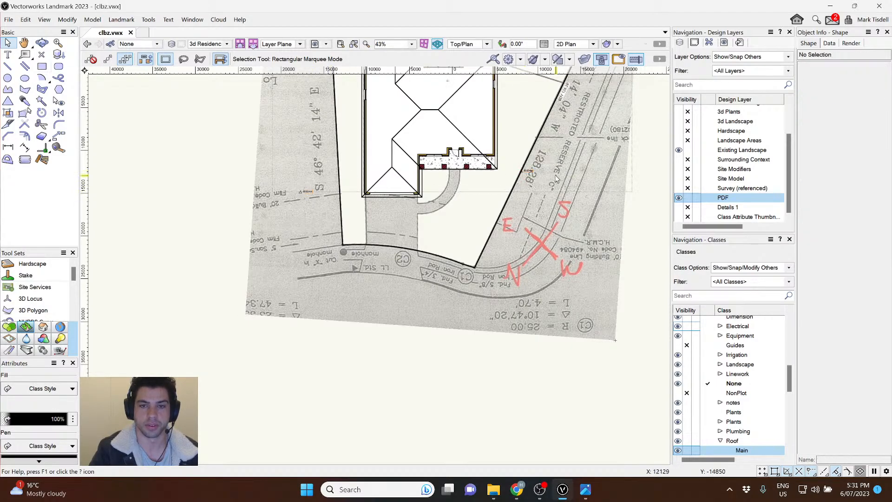
# Select the three stakes along the 128.28' boundary and copy them outward across the adjoining street.
pyautogui.moveTo(569, 142); pyautogui.dragTo(477, 271, button='middle')
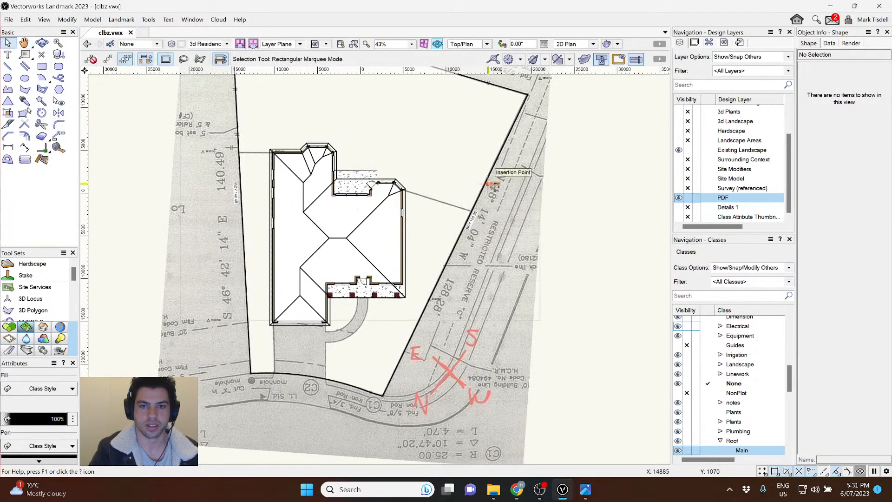
pyautogui.click(487, 185)
pyautogui.moveTo(536, 85); pyautogui.dragTo(508, 141, button='middle')
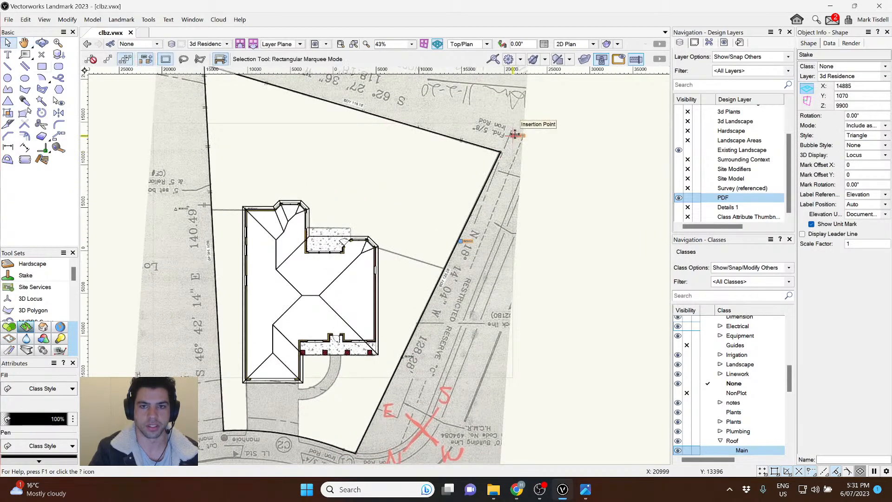
pyautogui.keyDown('shift'); pyautogui.click(512, 136); pyautogui.keyUp('shift')
pyautogui.moveTo(434, 330); pyautogui.dragTo(475, 253, button='middle')
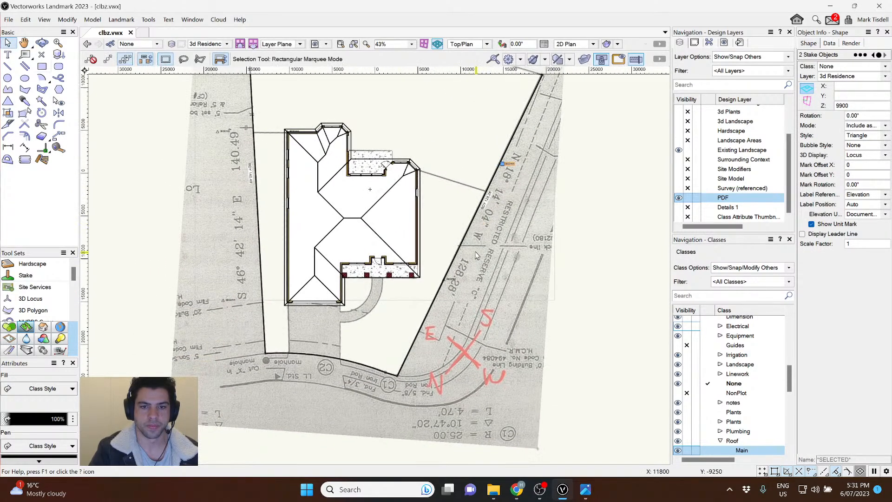
pyautogui.keyDown('shift'); pyautogui.click(444, 279); pyautogui.keyUp('shift')
pyautogui.keyDown('ctrl'); pyautogui.moveTo(444, 279); pyautogui.dragTo(524, 318); pyautogui.keyUp('ctrl')
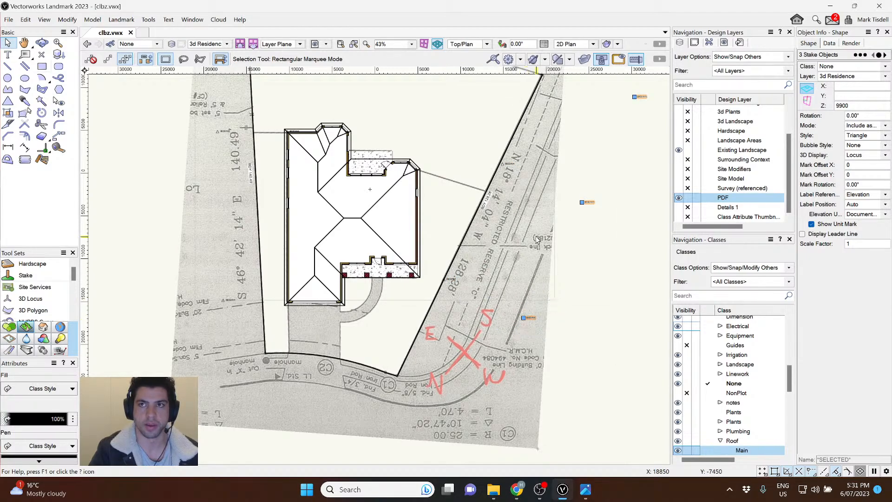
# Lower the three copied street-side stakes by 600 to Z 9300.
pyautogui.moveTo(537, 240); pyautogui.dragTo(518, 254, button='middle')
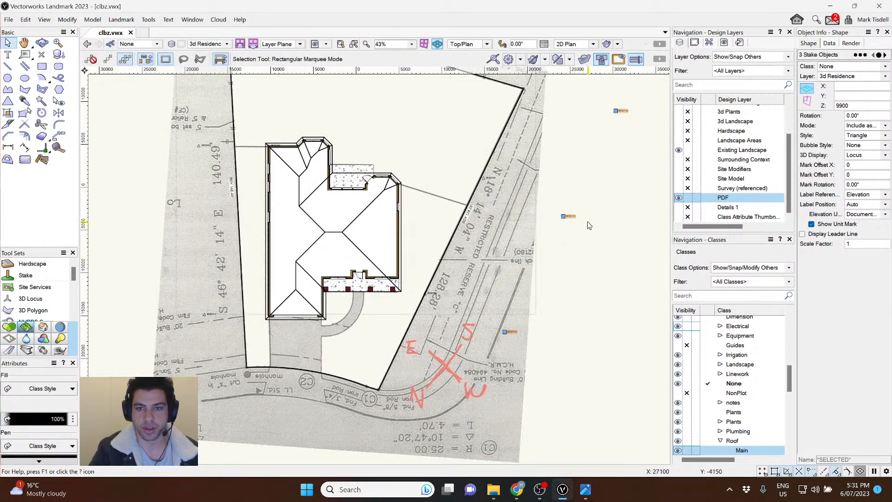
pyautogui.click(852, 106)
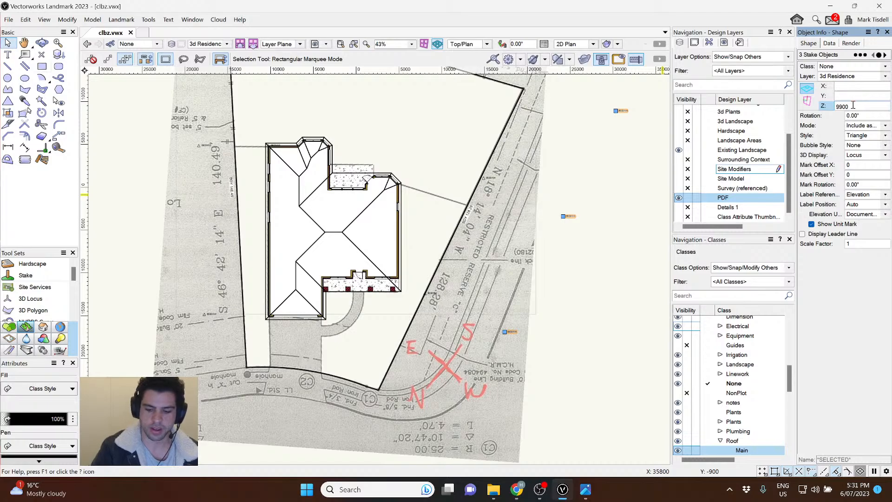
pyautogui.write('-600')
pyautogui.press('Return')
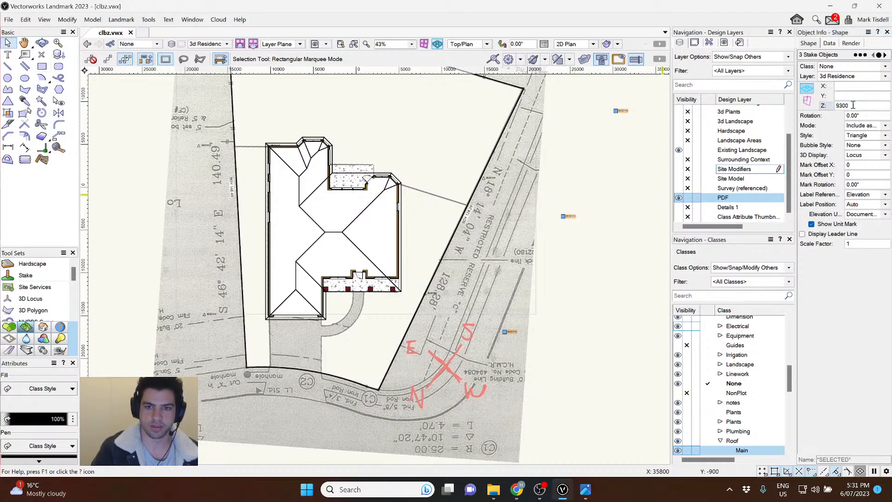
# Copy a Z 9300 stake twice along the far side of the front street, below the plot corner and the driveway side.
pyautogui.click(536, 355)
pyautogui.click(505, 332)
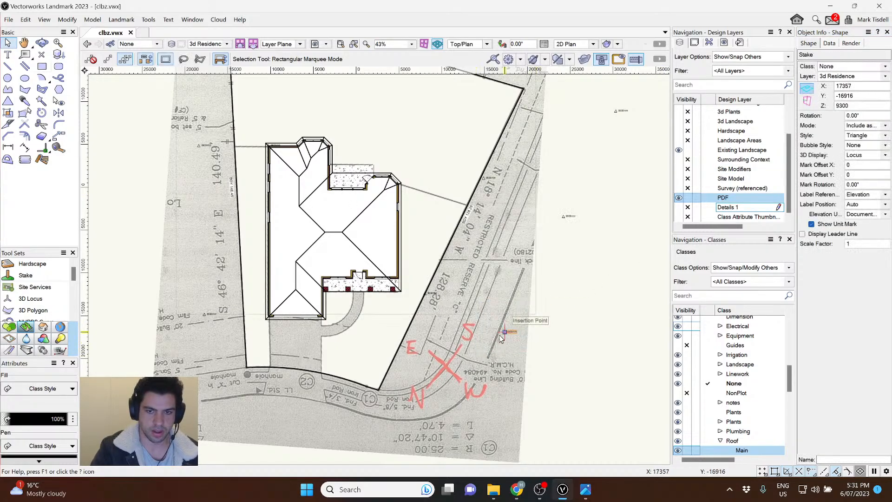
pyautogui.keyDown('ctrl'); pyautogui.moveTo(504, 331); pyautogui.dragTo(368, 444); pyautogui.keyUp('ctrl')
pyautogui.moveTo(335, 419); pyautogui.dragTo(438, 324, button='middle')
pyautogui.moveTo(471, 348); pyautogui.dragTo(325, 334)
pyautogui.moveTo(331, 298); pyautogui.dragTo(358, 418, button='middle')
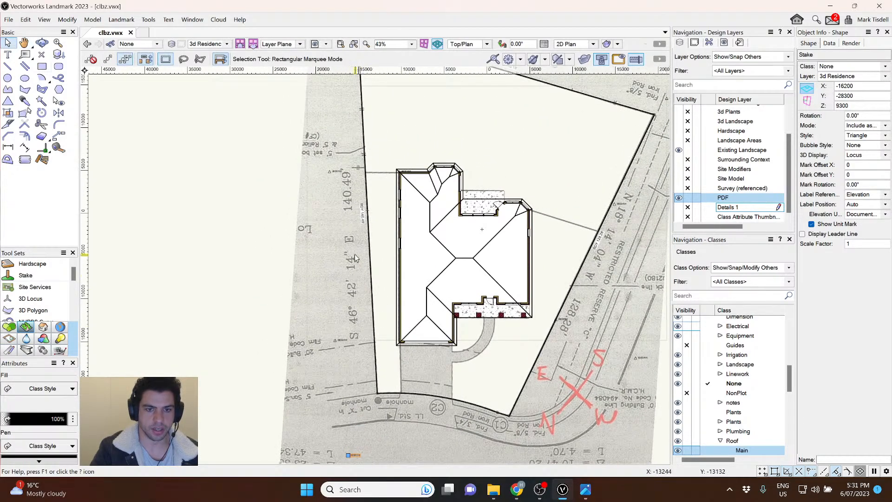
# Check the elevation stakes placed around the plot and street, and which other objects share the 3d Residence layer.
pyautogui.click(336, 172)
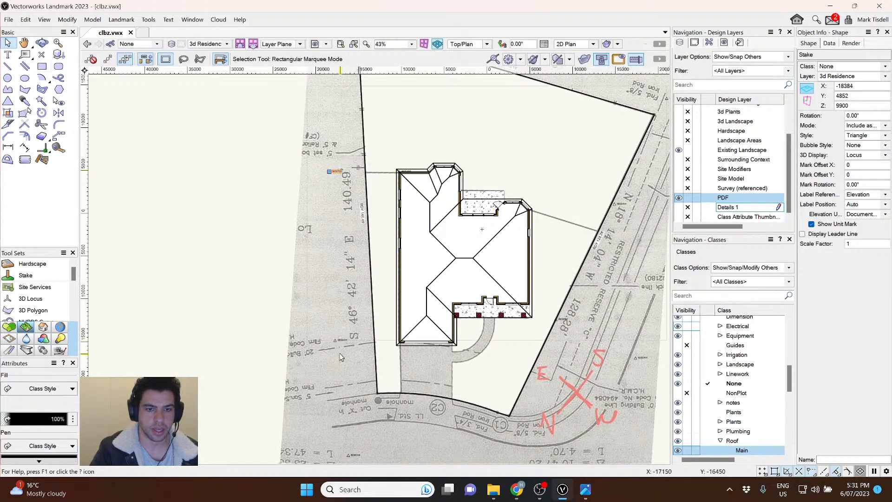
pyautogui.scroll(-1, 334, 340)
pyautogui.hotkey('ctrl', 'a')
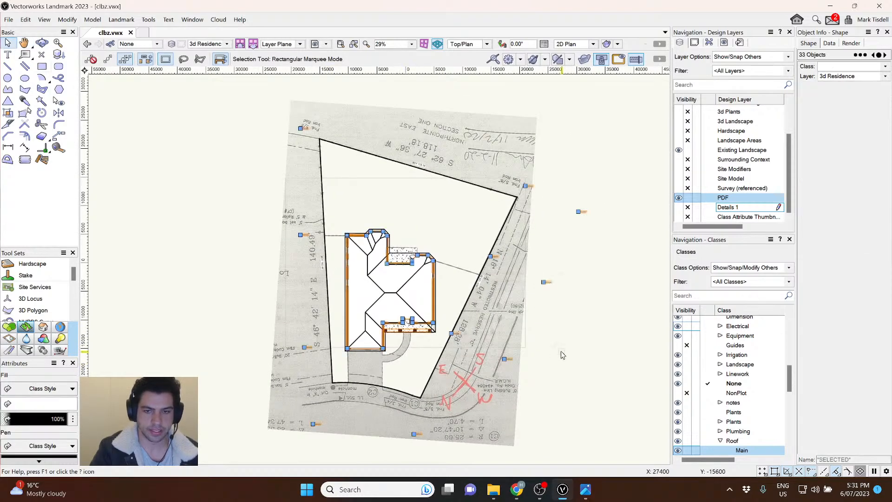
pyautogui.moveTo(562, 351); pyautogui.dragTo(561, 283, button='middle')
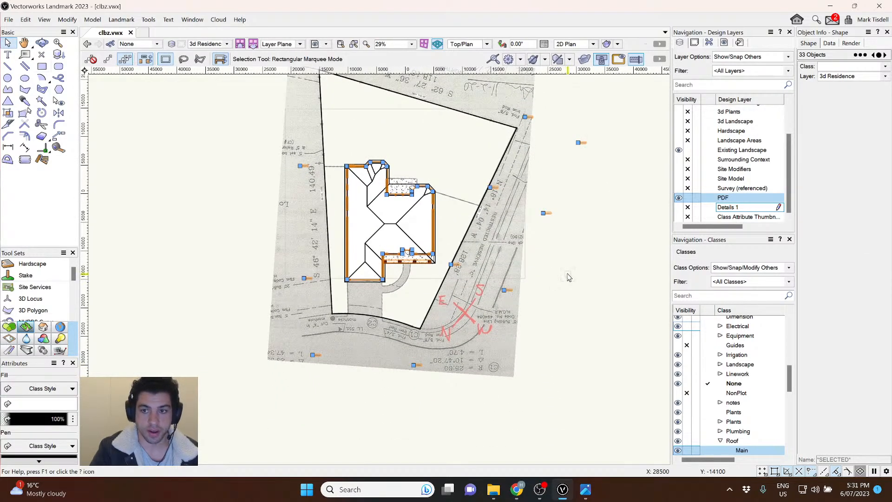
pyautogui.click(567, 274)
pyautogui.hotkey('ctrl', 'a')
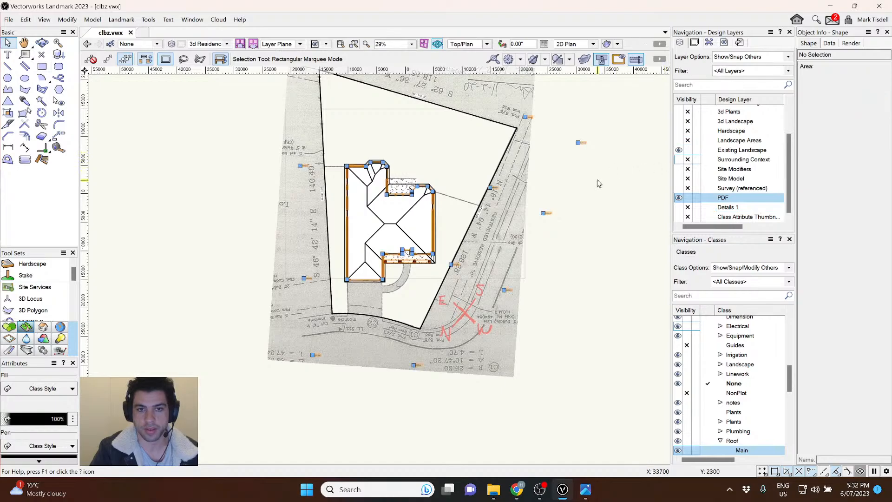
pyautogui.scroll(3, 344, 186)
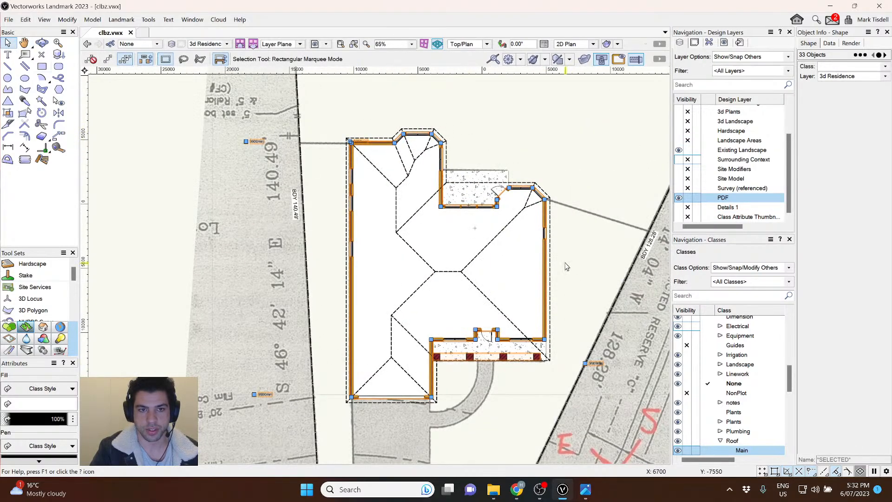
pyautogui.scroll(-3, 456, 226)
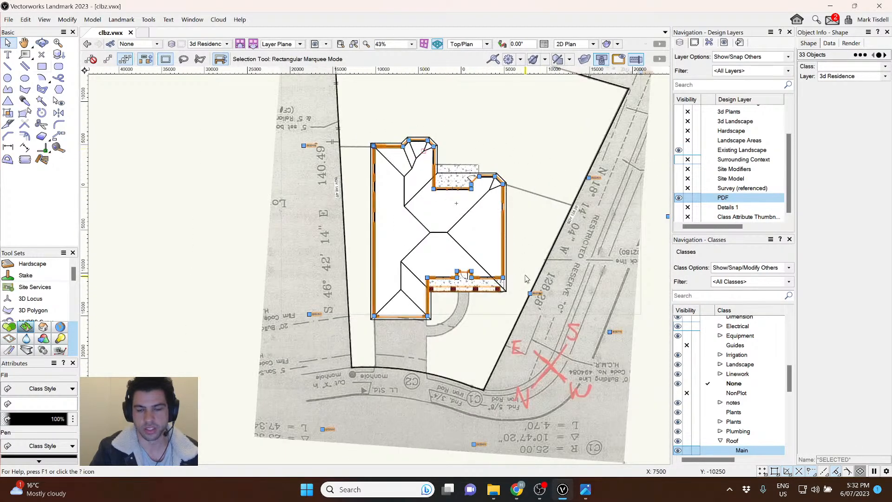
pyautogui.click(606, 235)
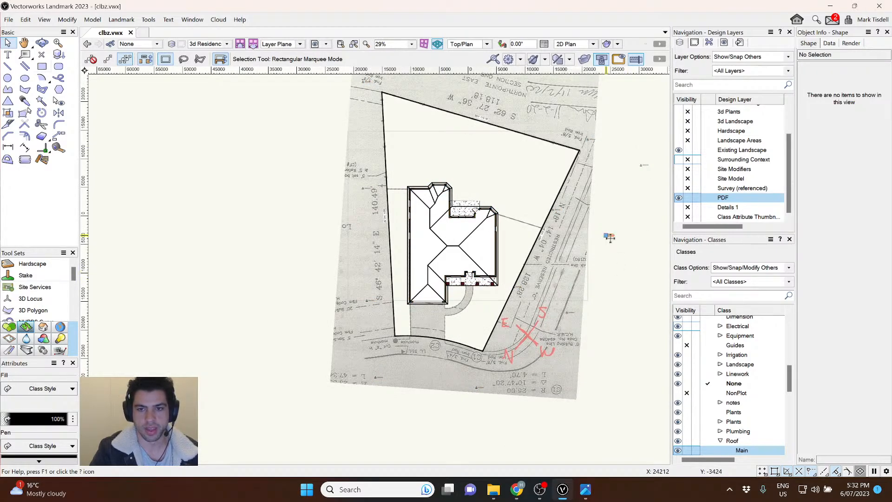
pyautogui.scroll(6, 622, 233)
pyautogui.scroll(-5, 576, 292)
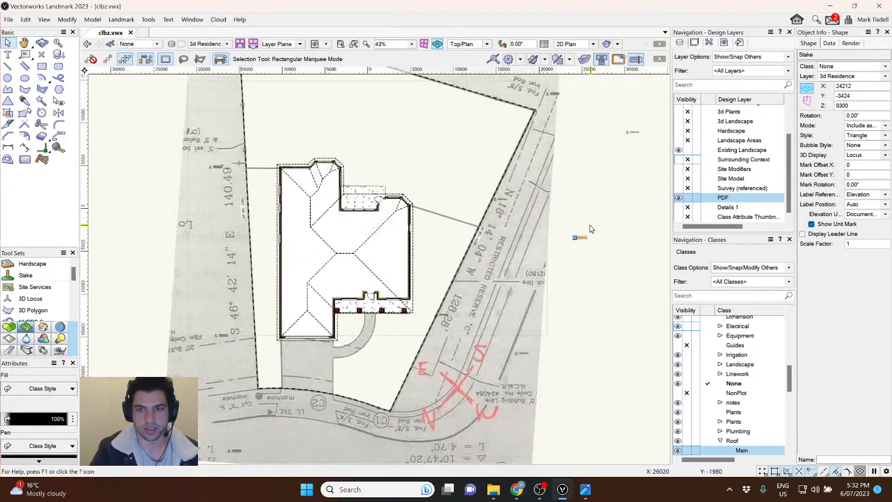
pyautogui.click(592, 254)
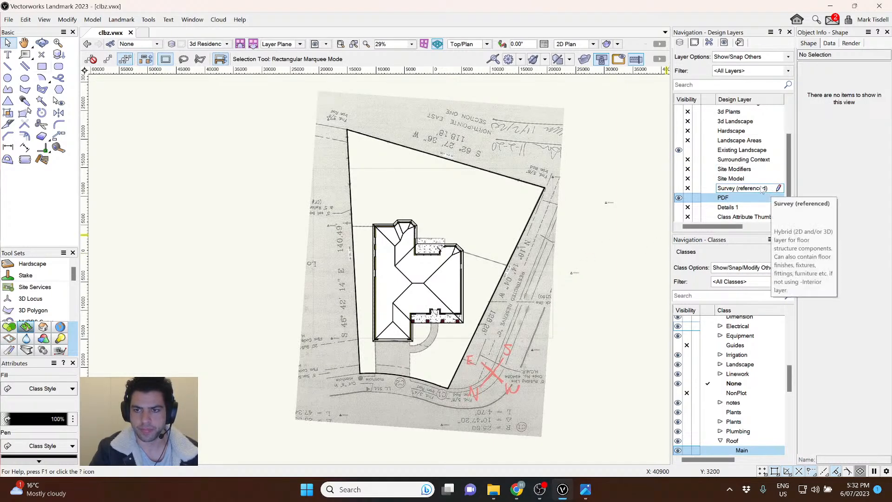
pyautogui.click(709, 188)
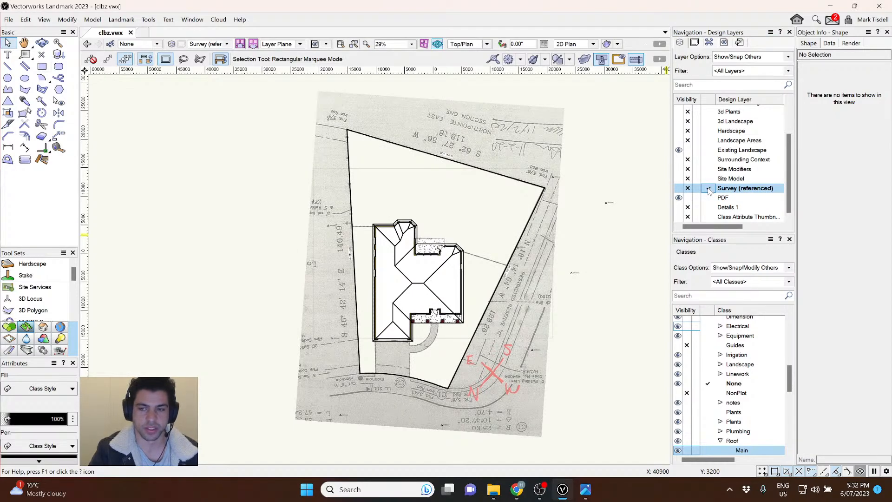
pyautogui.scroll(1, 710, 191)
pyautogui.scroll(1, 710, 191)
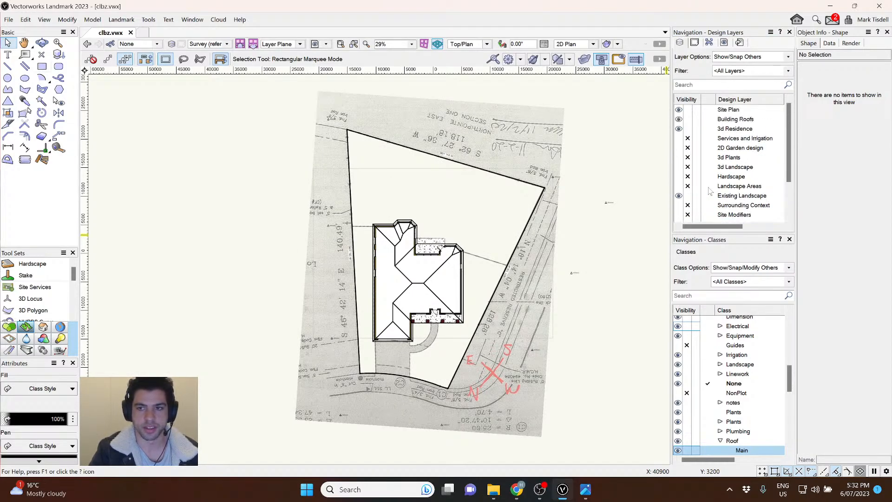
pyautogui.scroll(-2, 709, 191)
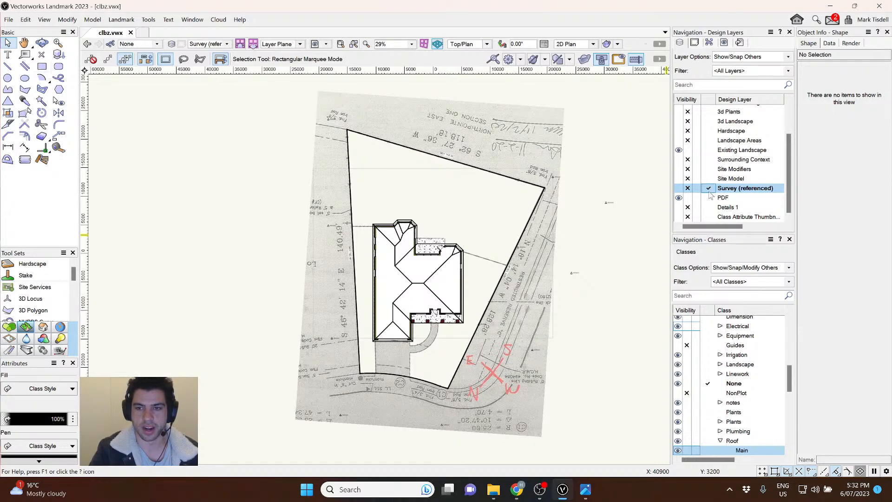
pyautogui.scroll(1, 714, 181)
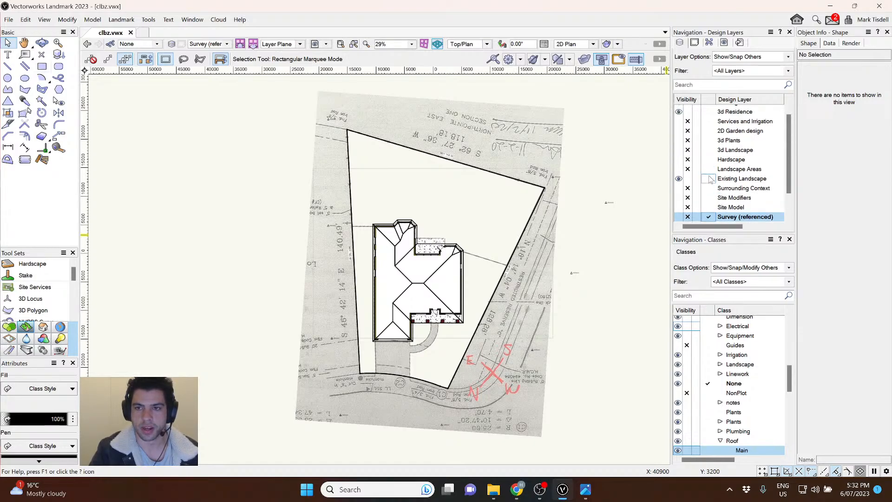
pyautogui.click(709, 111)
pyautogui.scroll(2, 531, 257)
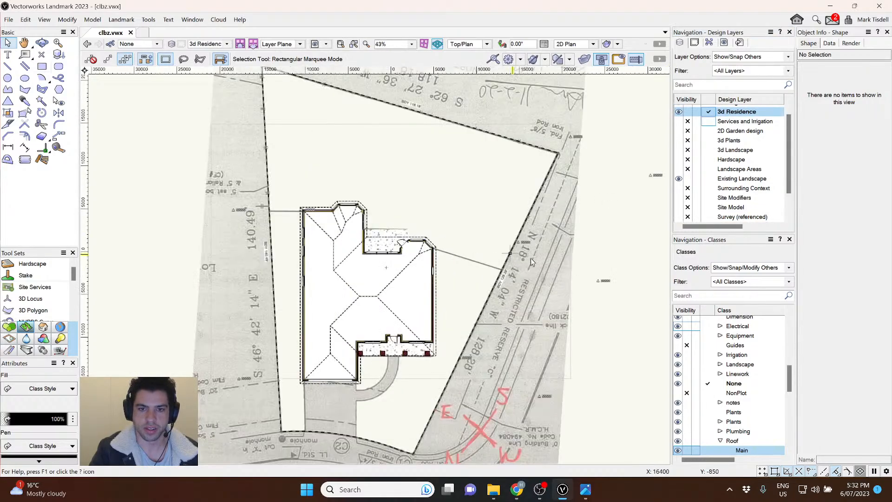
pyautogui.scroll(-2, 497, 237)
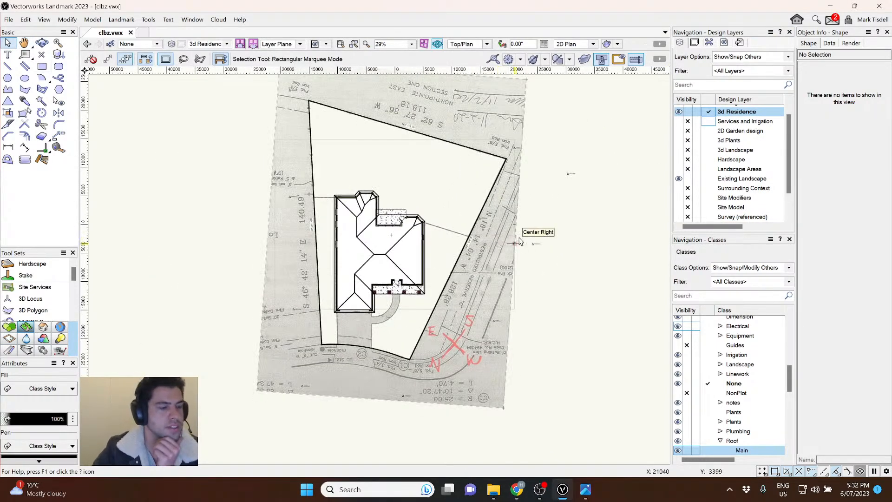
# Try to select the elevation stakes with selection rectangles along both sides of the plot.
pyautogui.moveTo(531, 242); pyautogui.dragTo(513, 263, button='middle')
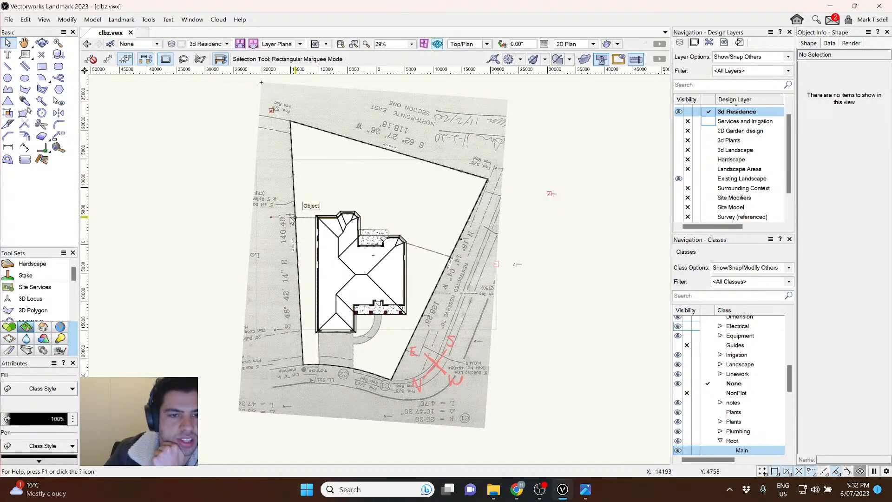
pyautogui.click(320, 215)
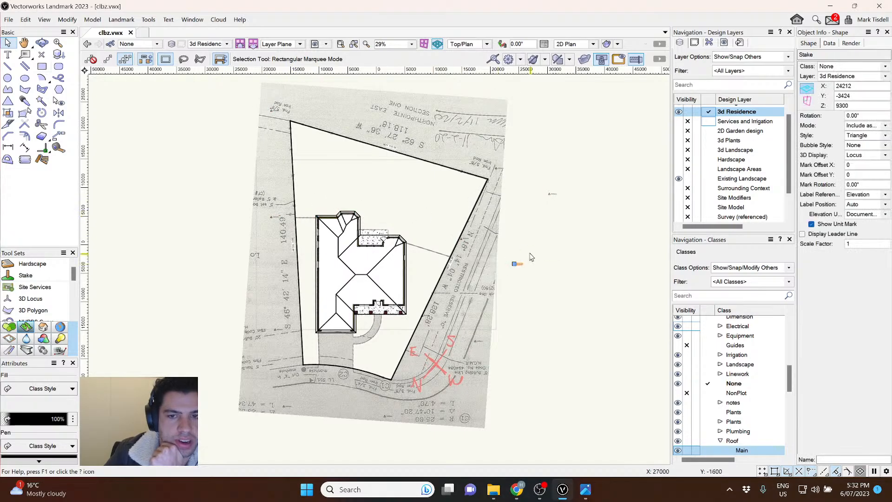
pyautogui.moveTo(605, 128); pyautogui.dragTo(418, 410)
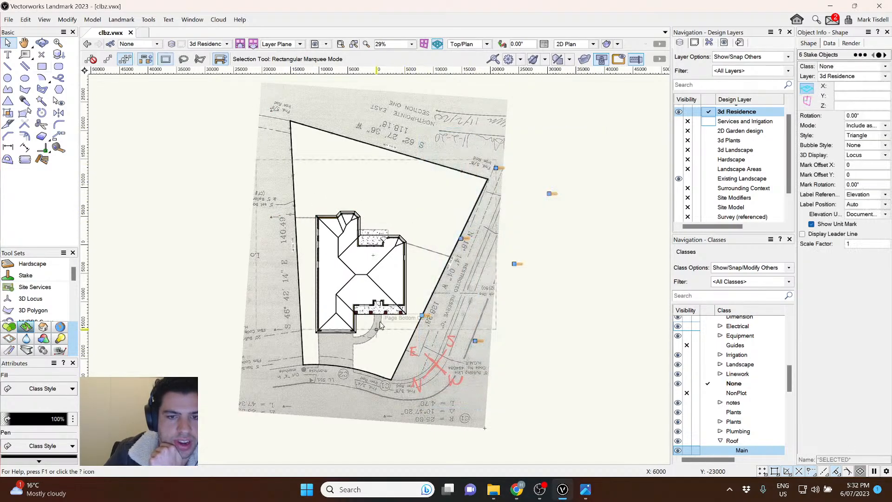
pyautogui.moveTo(247, 75); pyautogui.dragTo(300, 413)
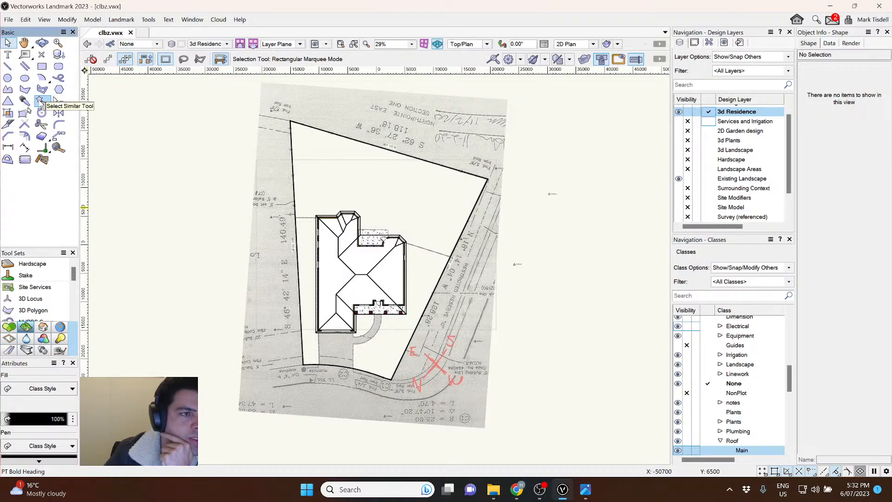
# Select all the elevation stakes on the 3d Residence layer with the Select Similar tool.
pyautogui.click(41, 100)
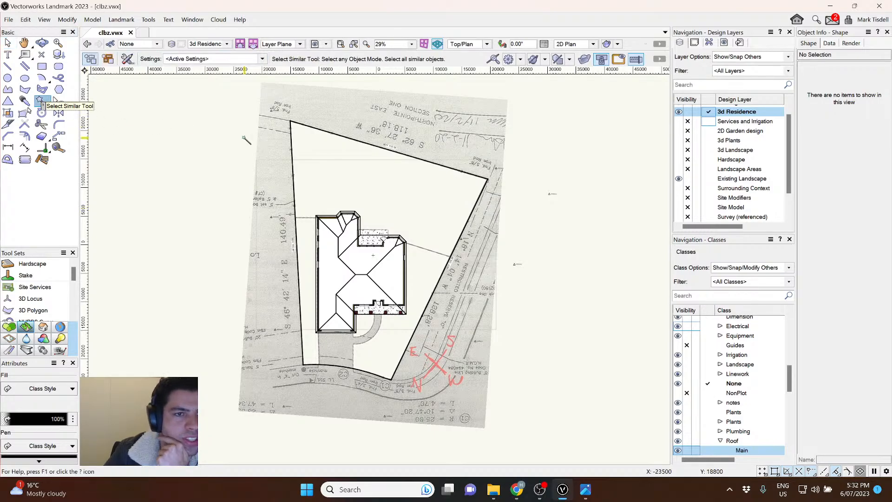
pyautogui.click(275, 110)
pyautogui.scroll(3, 547, 202)
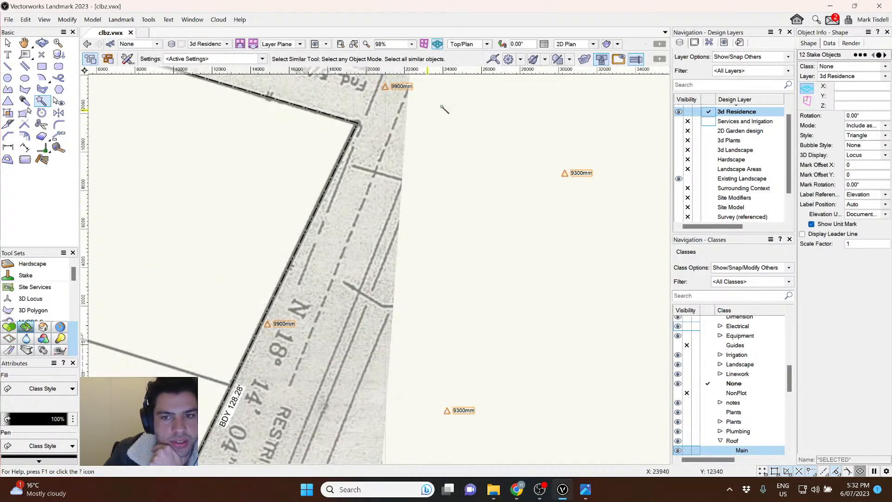
pyautogui.scroll(-2, 564, 221)
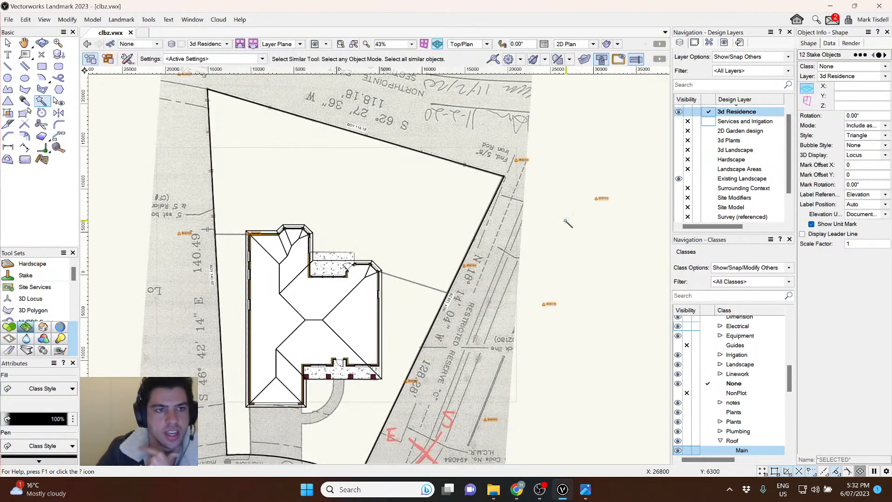
pyautogui.moveTo(566, 220); pyautogui.dragTo(553, 243, button='middle')
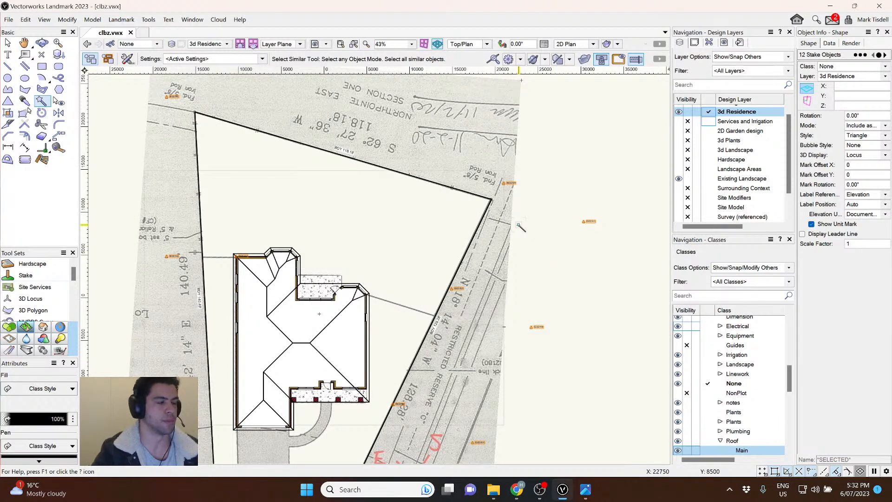
pyautogui.scroll(-1, 535, 200)
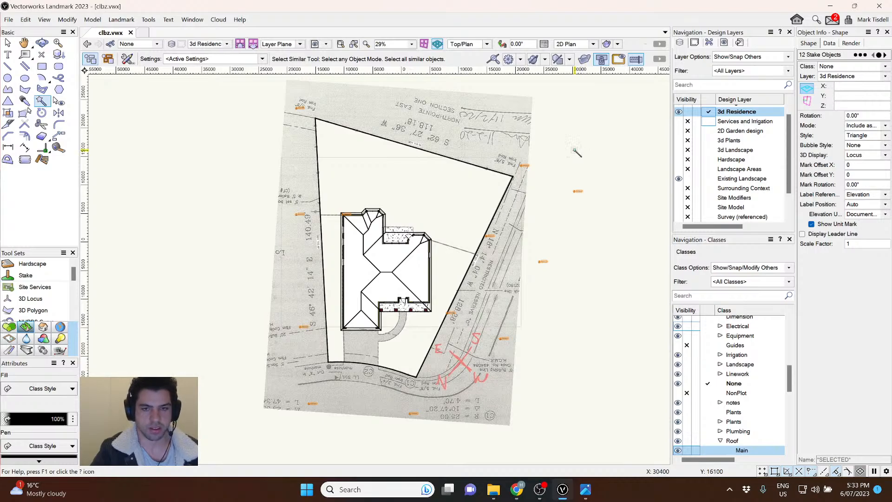
# Cut the stakes from the 3d Residence layer and paste them in place on the Survey (referenced) layer.
pyautogui.press('Delete')
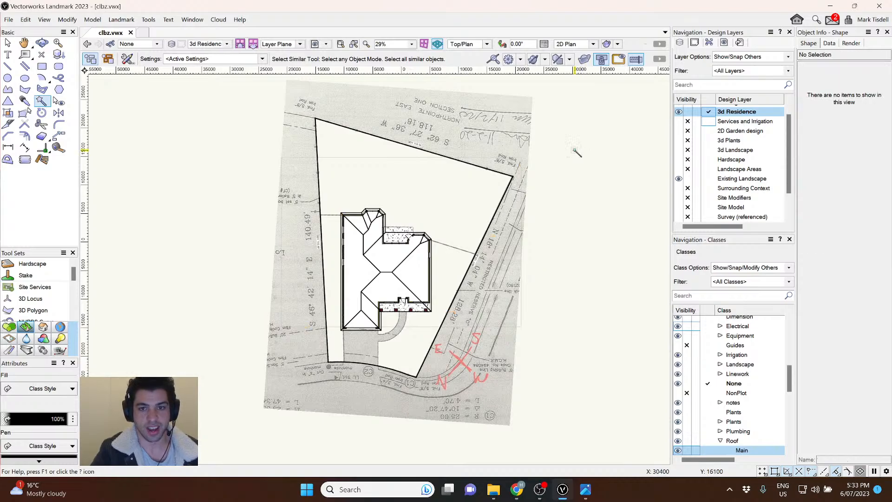
pyautogui.scroll(-1, 713, 199)
pyautogui.click(709, 188)
pyautogui.press('x')
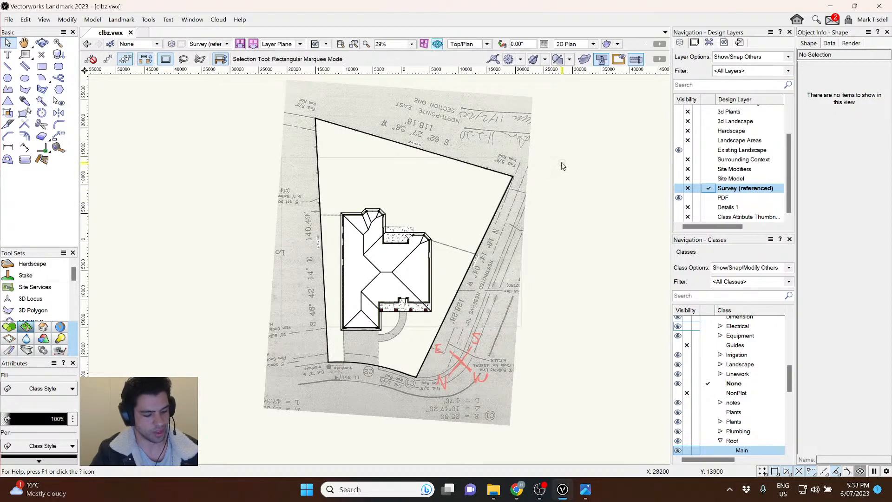
pyautogui.hotkey('ctrl', 'z')
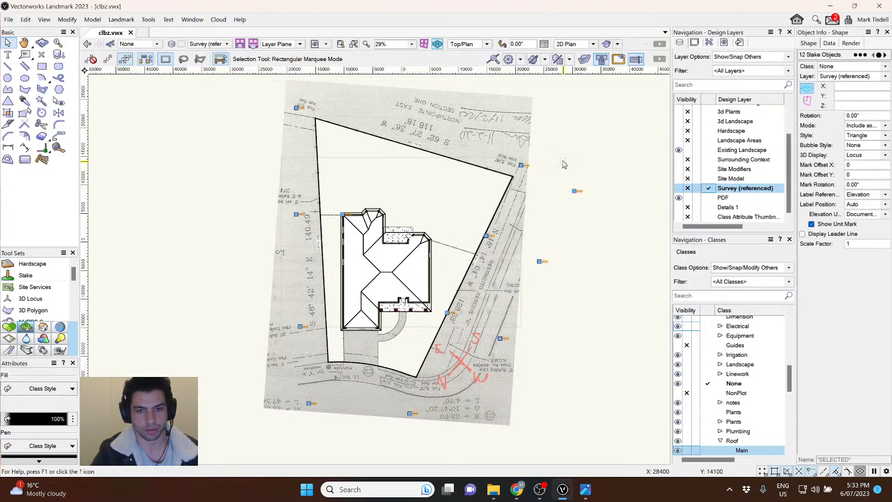
pyautogui.click(593, 161)
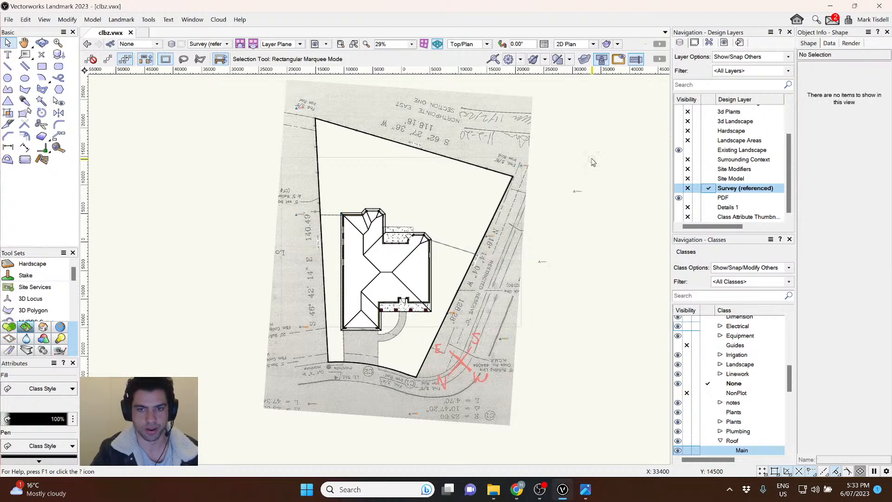
# Copy all the stakes from the Survey (referenced) layer and paste them in place on the Site Model layer.
pyautogui.hotkey('ctrl', 'a')
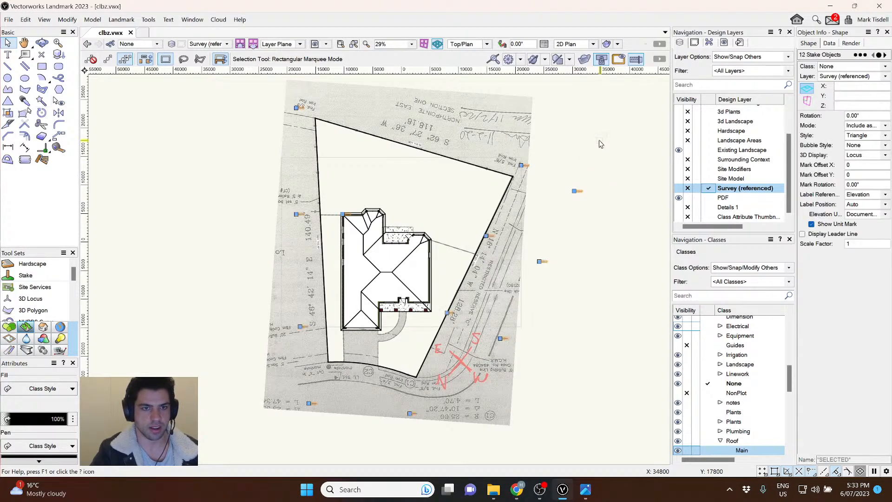
pyautogui.click(708, 179)
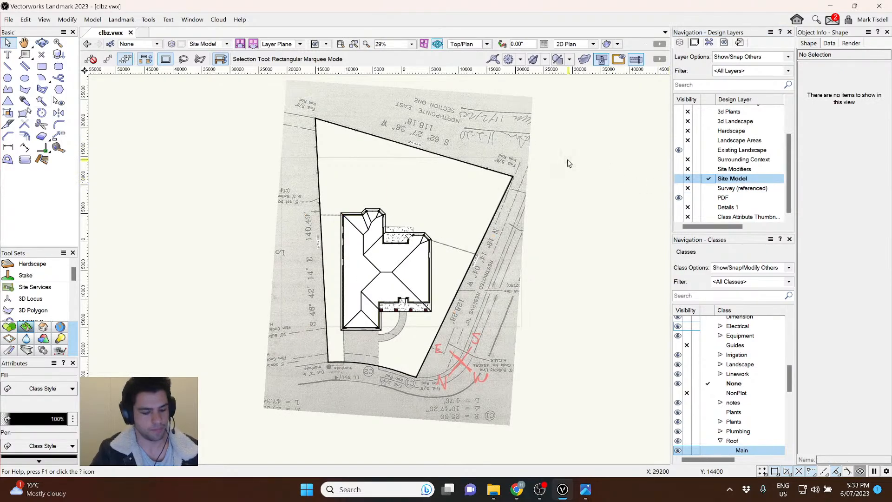
pyautogui.hotkey('ctrl', 'alt', 'v')
pyautogui.moveTo(572, 143); pyautogui.dragTo(561, 162, button='middle')
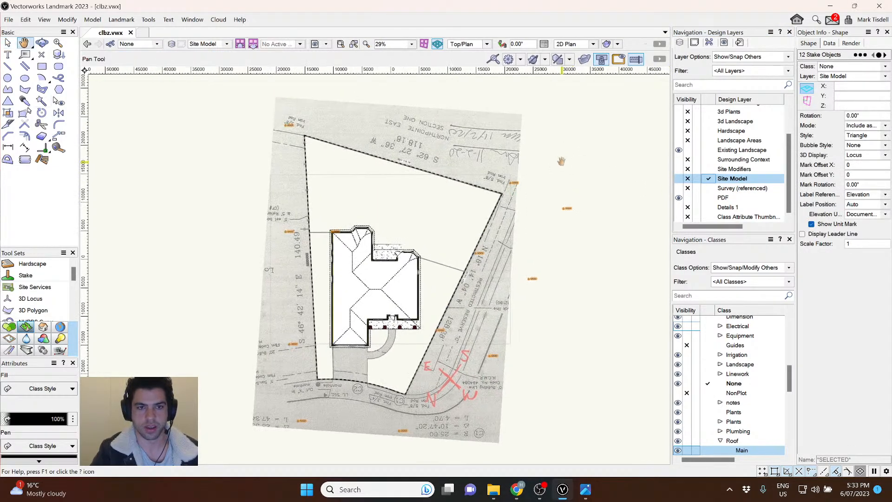
pyautogui.press('x')
# Create a site model from the selected stakes as source data, with minor contour interval 200 and minimum elevation 8700.
pyautogui.click(121, 19)
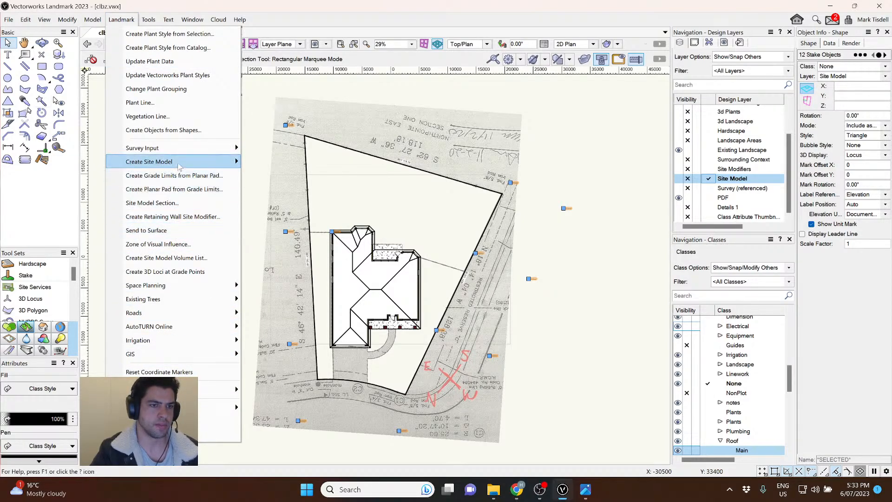
pyautogui.moveTo(179, 167)
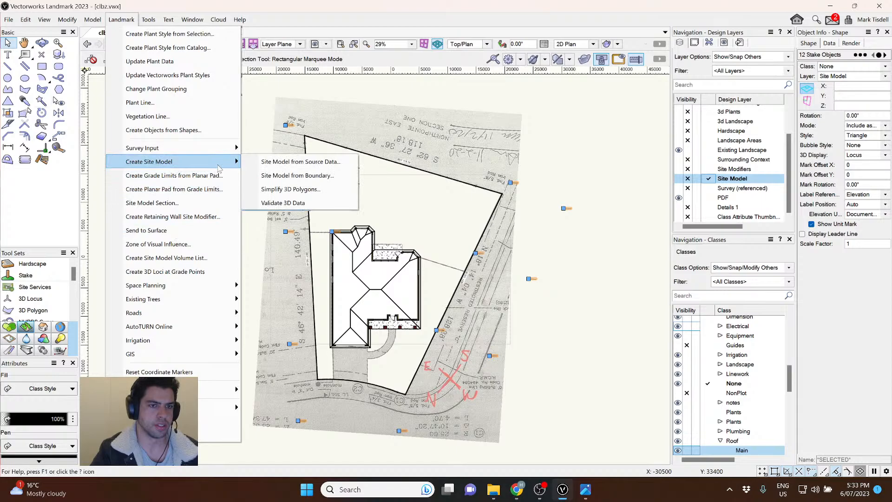
pyautogui.click(289, 162)
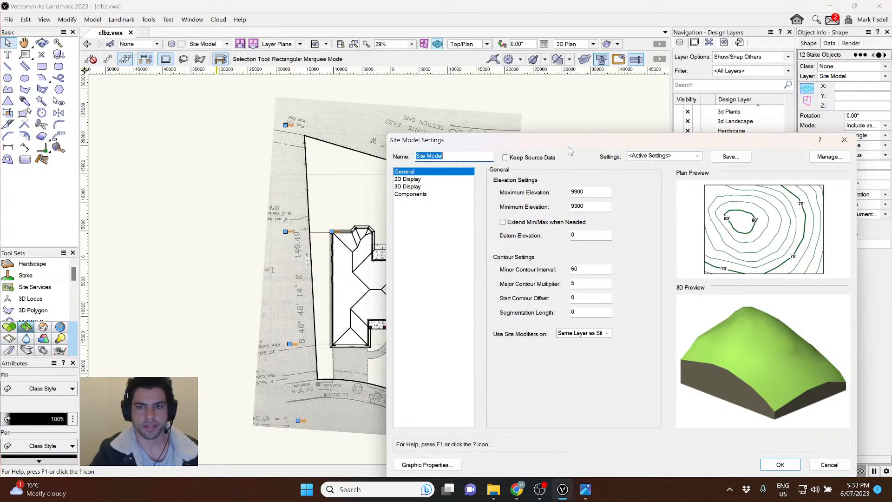
pyautogui.moveTo(571, 143); pyautogui.dragTo(561, 98)
pyautogui.moveTo(579, 224); pyautogui.dragTo(479, 219)
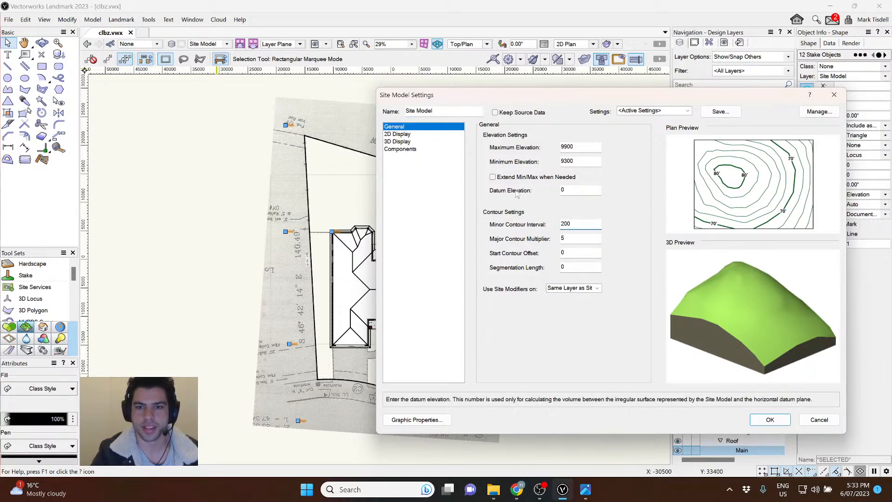
pyautogui.click(577, 160)
pyautogui.moveTo(580, 160); pyautogui.dragTo(463, 166)
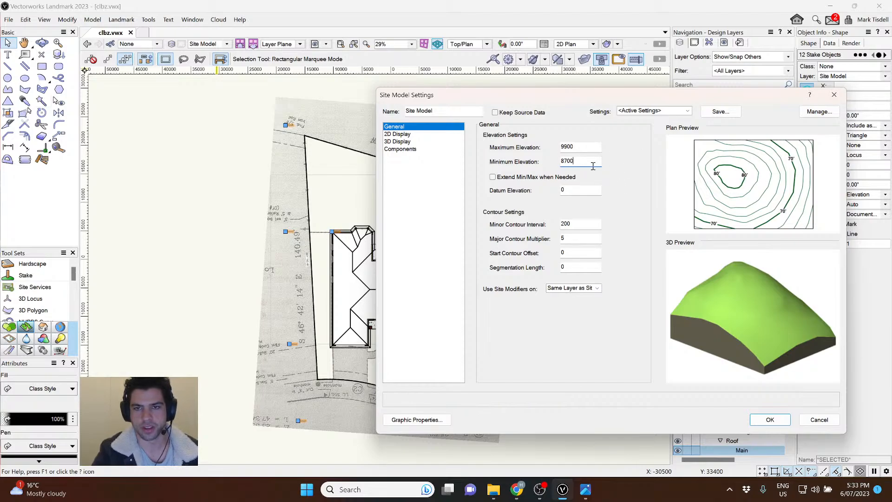
pyautogui.click(589, 148)
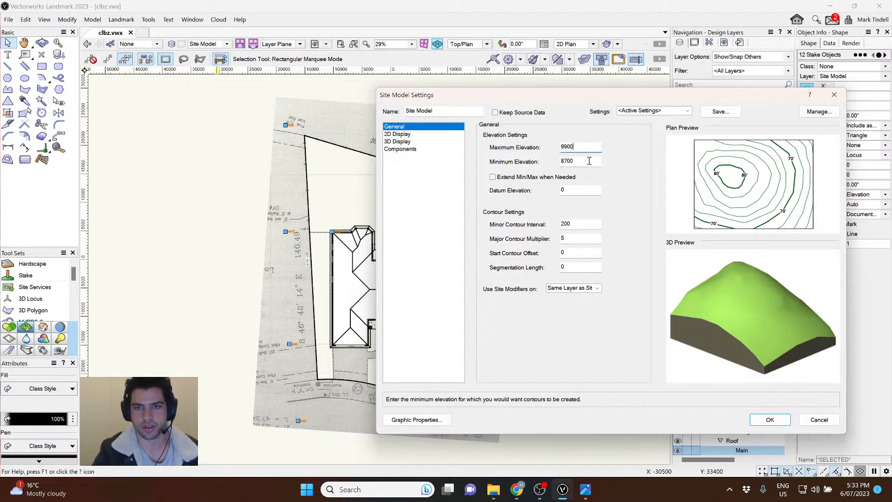
pyautogui.click(770, 420)
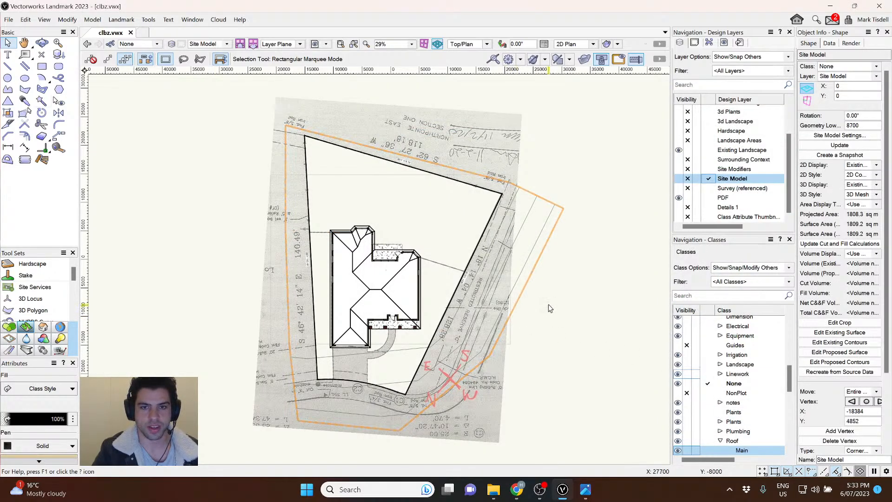
# Examine the site model in 3D around the garage front, checking how the ground meets the base of the house.
pyautogui.click(558, 311)
pyautogui.click(506, 320)
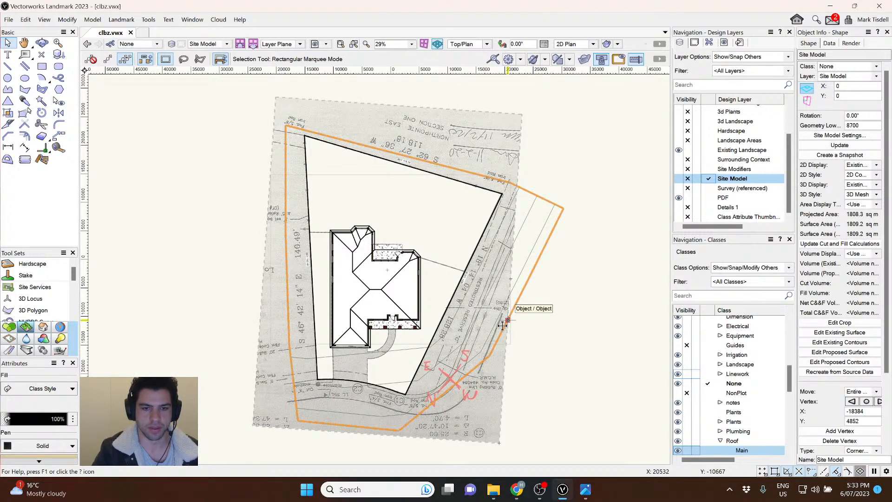
pyautogui.scroll(2, 502, 325)
pyautogui.keyDown('shift'); pyautogui.moveTo(520, 259); pyautogui.dragTo(165, 229, button='middle'); pyautogui.keyUp('shift')
pyautogui.keyDown('ctrl'); pyautogui.moveTo(180, 259); pyautogui.dragTo(500, 254, button='middle'); pyautogui.keyUp('ctrl')
pyautogui.scroll(3, 211, 297)
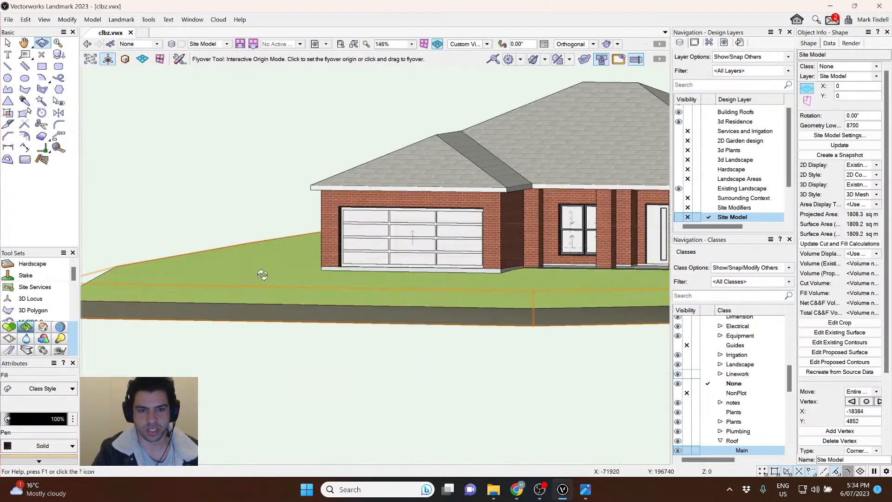
pyautogui.scroll(2, 279, 260)
pyautogui.scroll(2, 354, 269)
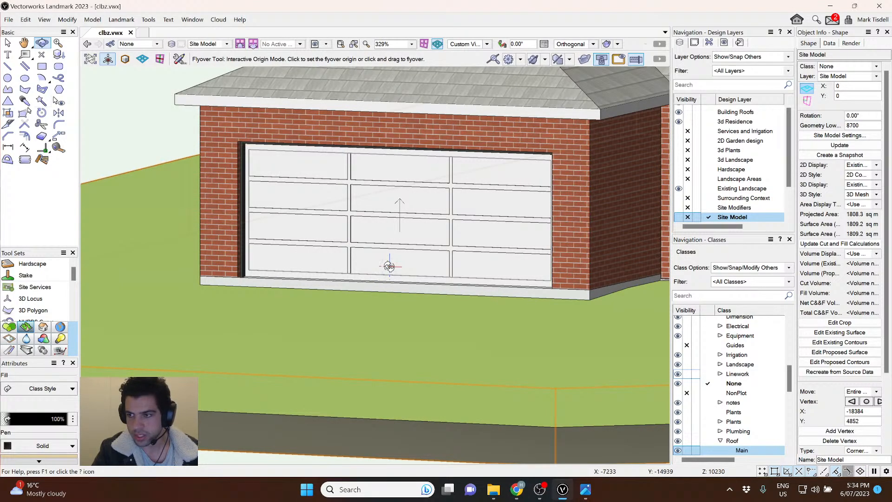
pyautogui.moveTo(389, 266)
pyautogui.mouseDown()
pyautogui.moveTo(469, 222)
pyautogui.moveTo(348, 272)
pyautogui.moveTo(396, 256)
pyautogui.mouseUp()
pyautogui.scroll(-1, 371, 259)
pyautogui.scroll(-1, 371, 258)
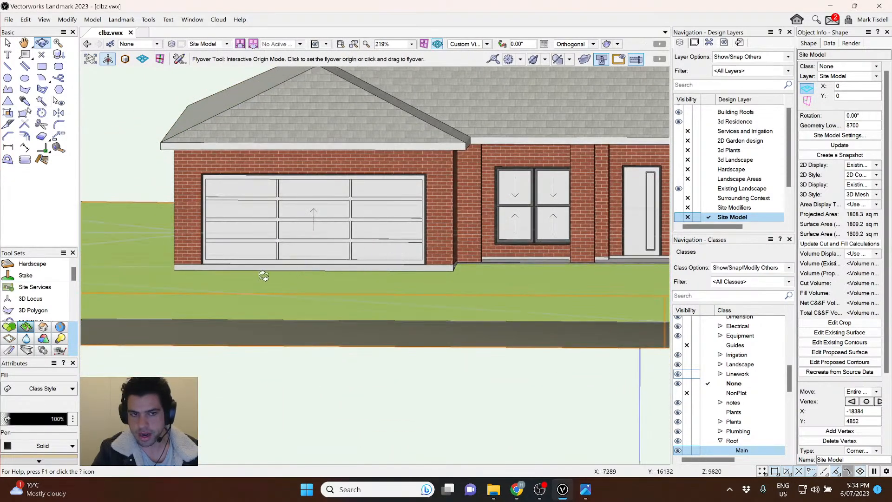
pyautogui.press('x')
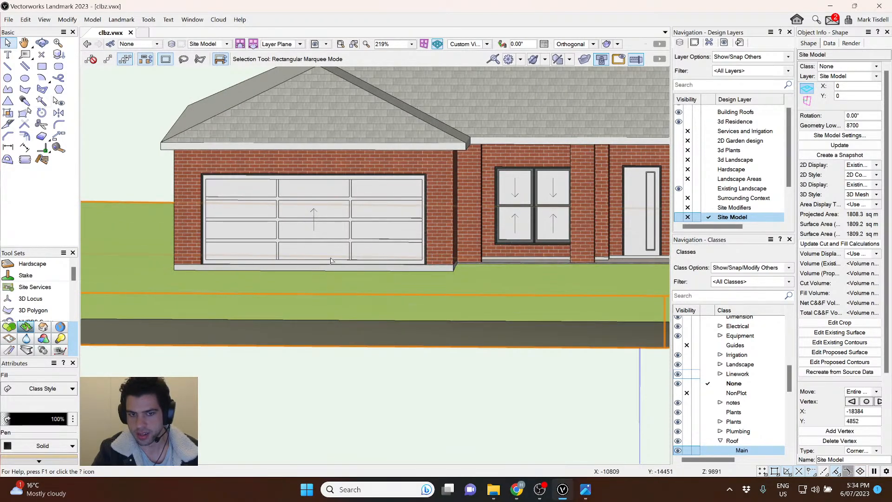
# Return to the Top/Plan view and examine the site model's contours around the driveway and street corner.
pyautogui.scroll(-2, 457, 257)
pyautogui.click(266, 150)
pyautogui.hotkey('ctrl', '5')
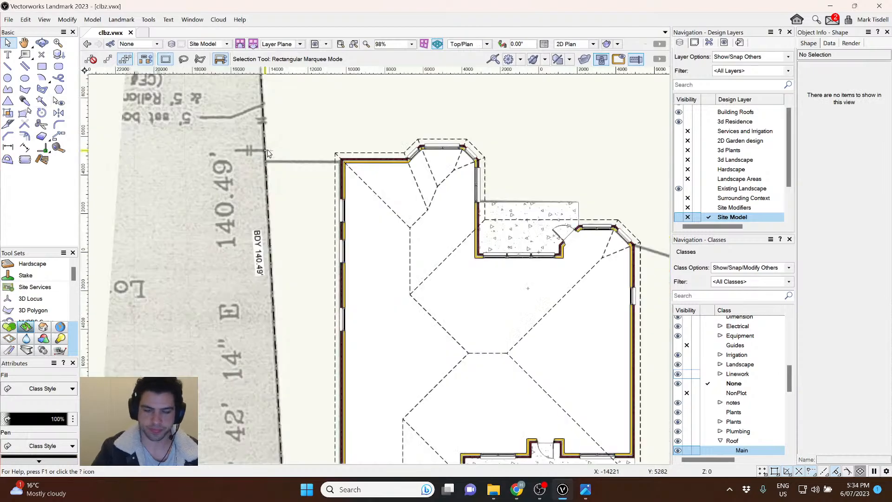
pyautogui.moveTo(455, 345); pyautogui.dragTo(387, 131, button='middle')
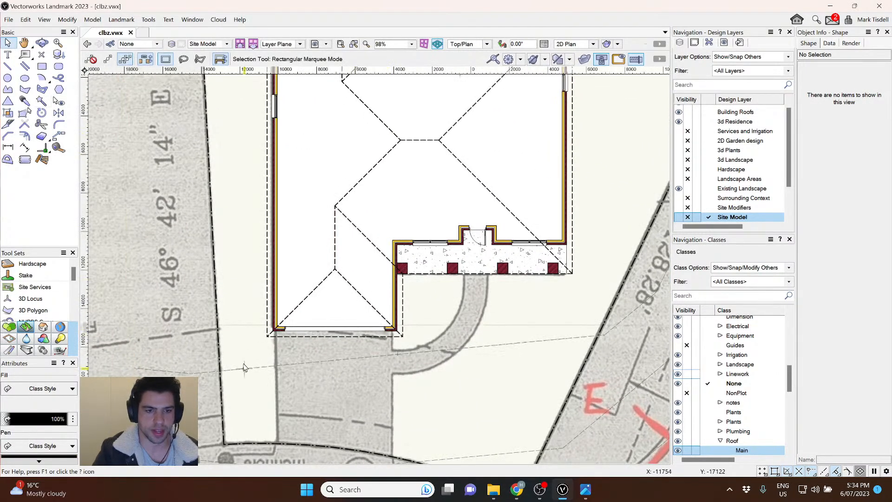
pyautogui.doubleClick(203, 372)
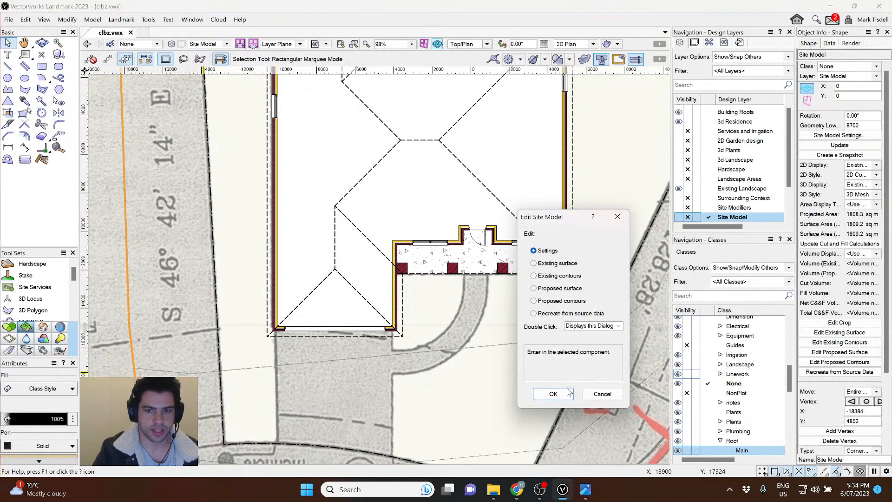
pyautogui.click(615, 395)
pyautogui.scroll(-2, 347, 296)
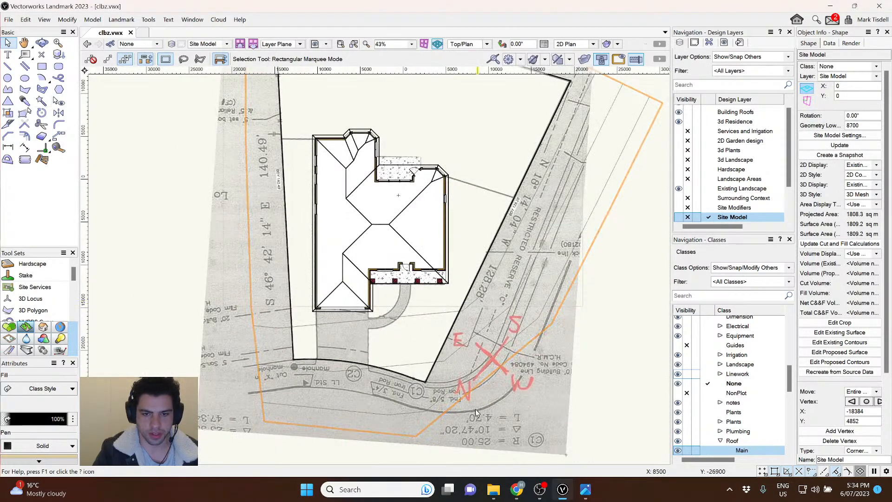
pyautogui.scroll(1, 519, 415)
pyautogui.moveTo(520, 415); pyautogui.dragTo(478, 302, button='middle')
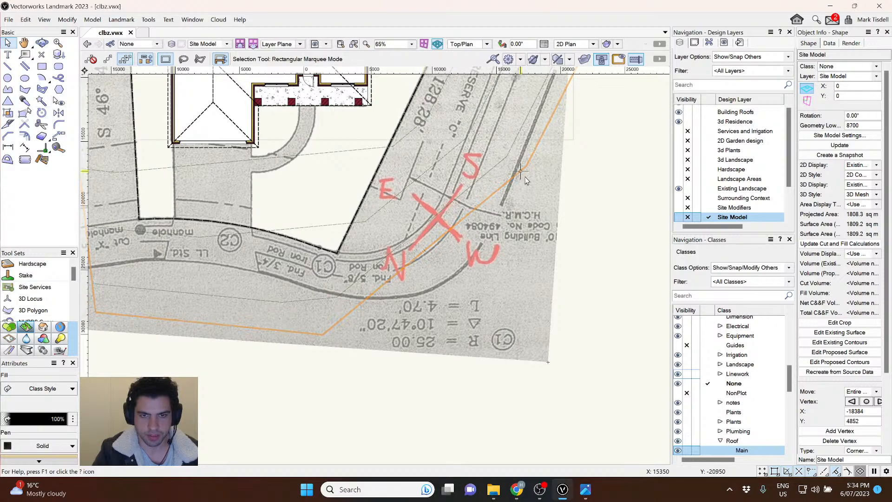
pyautogui.moveTo(256, 182); pyautogui.dragTo(406, 320, button='middle')
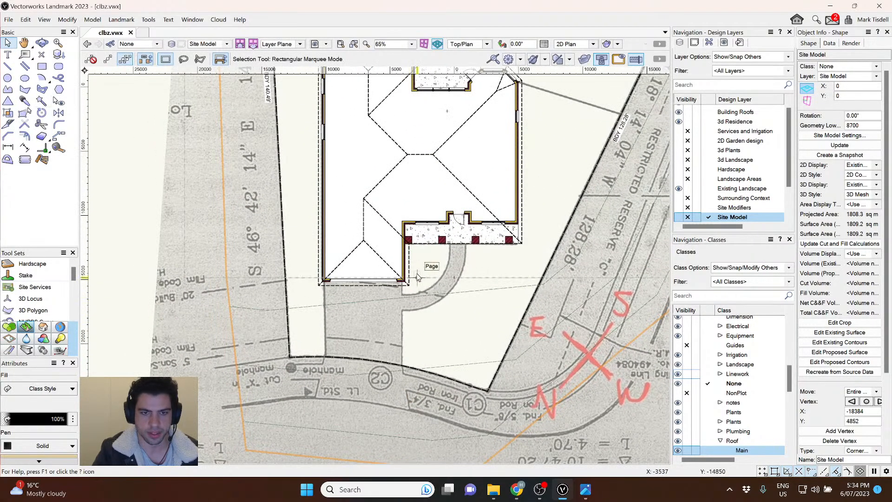
# Enter the site model's source data for editing with the Recreate from source data option.
pyautogui.doubleClick(386, 302)
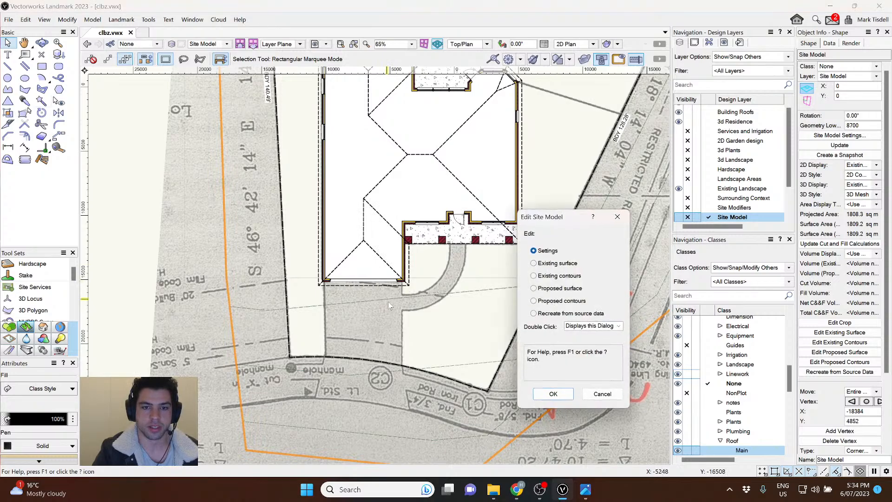
pyautogui.click(545, 316)
pyautogui.click(552, 393)
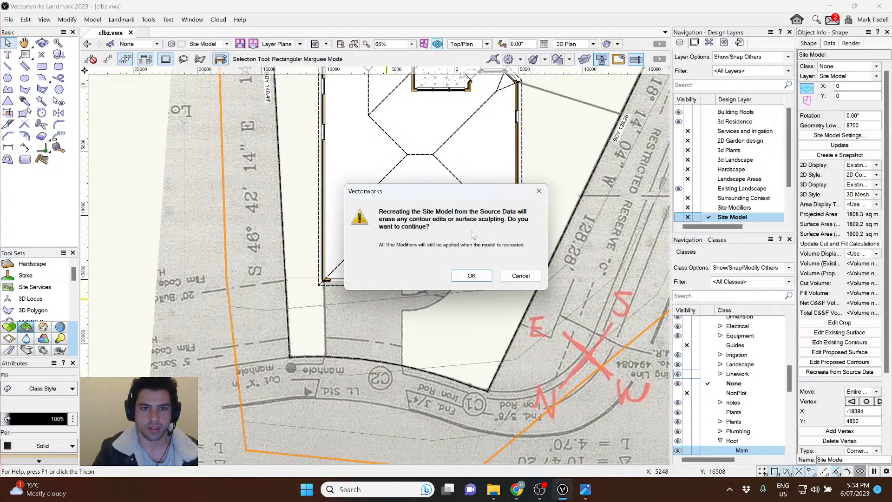
pyautogui.click(465, 276)
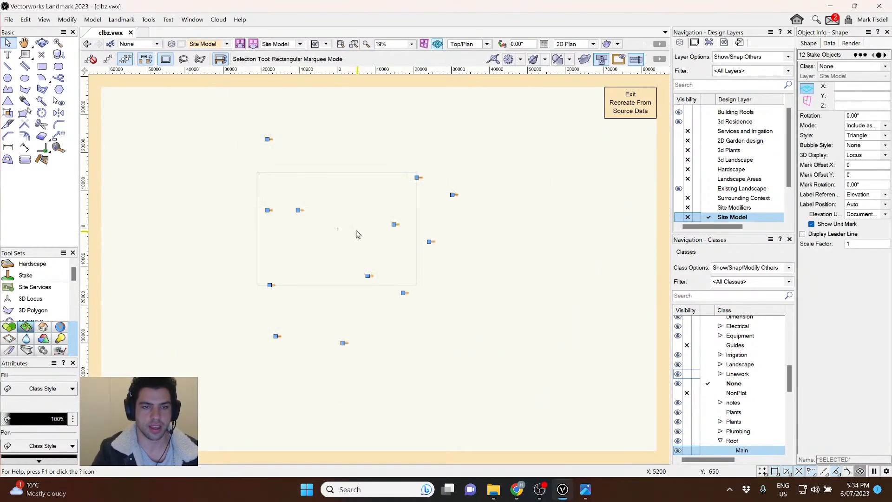
pyautogui.click(531, 223)
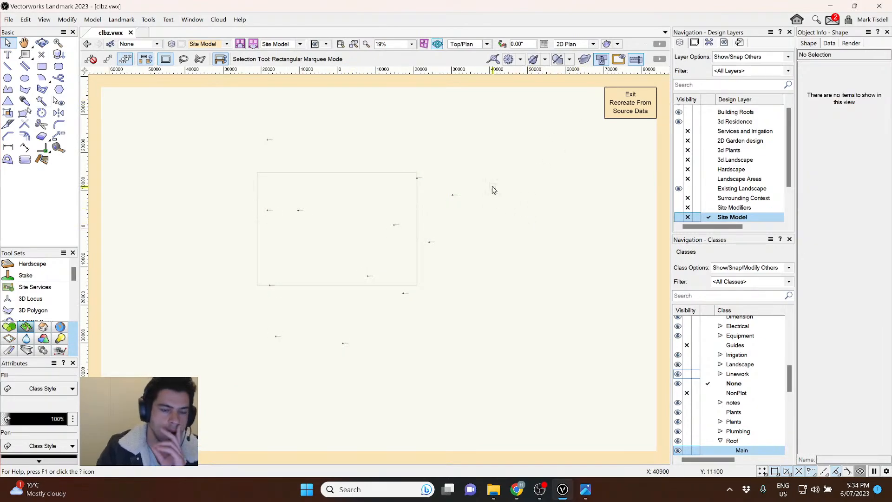
pyautogui.moveTo(539, 110); pyautogui.dragTo(210, 358)
pyautogui.click(372, 343)
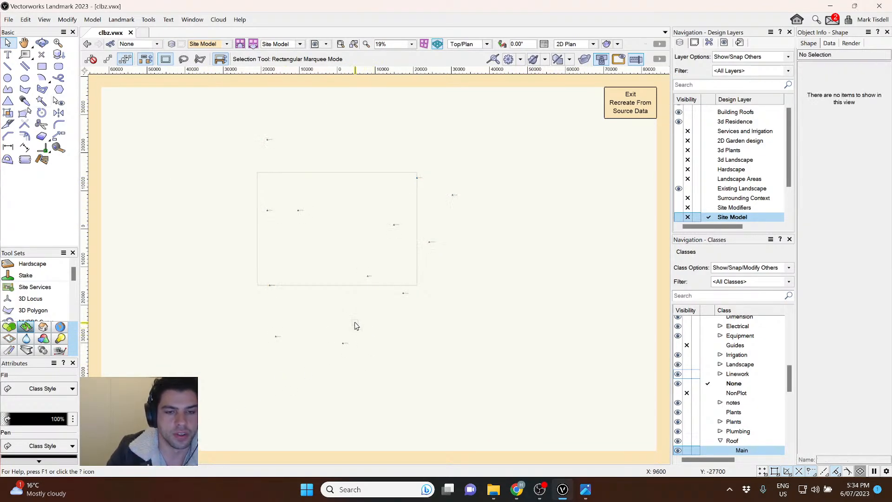
pyautogui.scroll(2, 285, 308)
pyautogui.moveTo(263, 219); pyautogui.dragTo(388, 303)
pyautogui.click(262, 276)
pyautogui.click(250, 304)
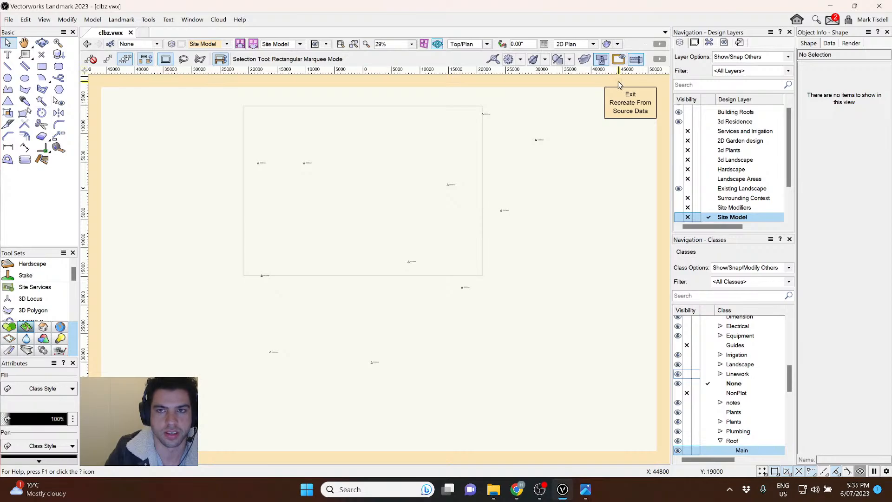
# Turn on the display of other objects while in edit modes, so the house and survey plan accompany the stakes.
pyautogui.click(619, 60)
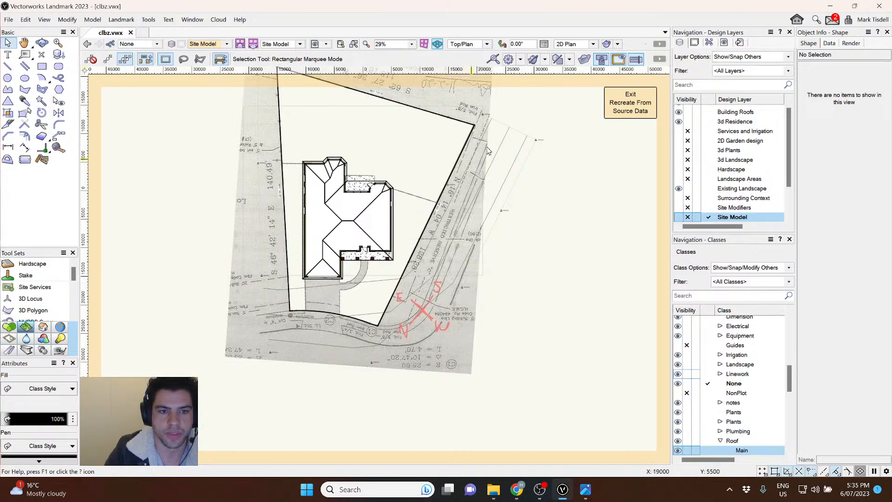
pyautogui.moveTo(354, 231); pyautogui.dragTo(365, 266, button='middle')
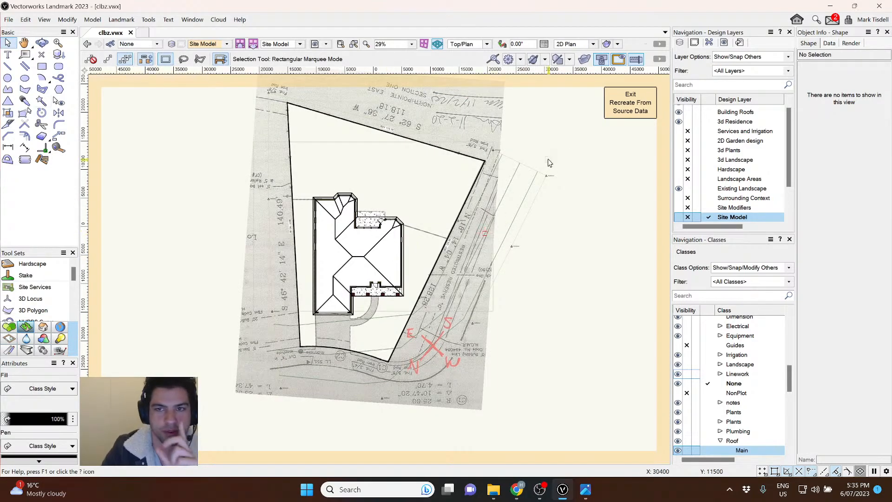
pyautogui.click(659, 59)
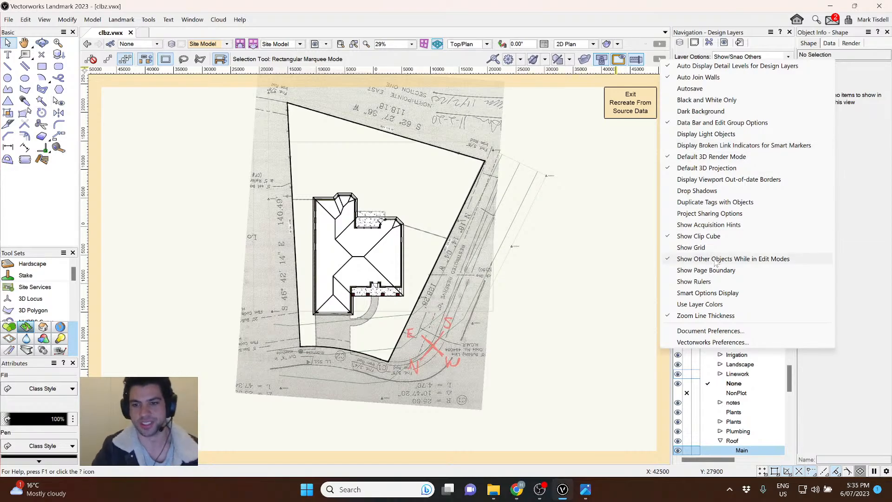
pyautogui.click(618, 179)
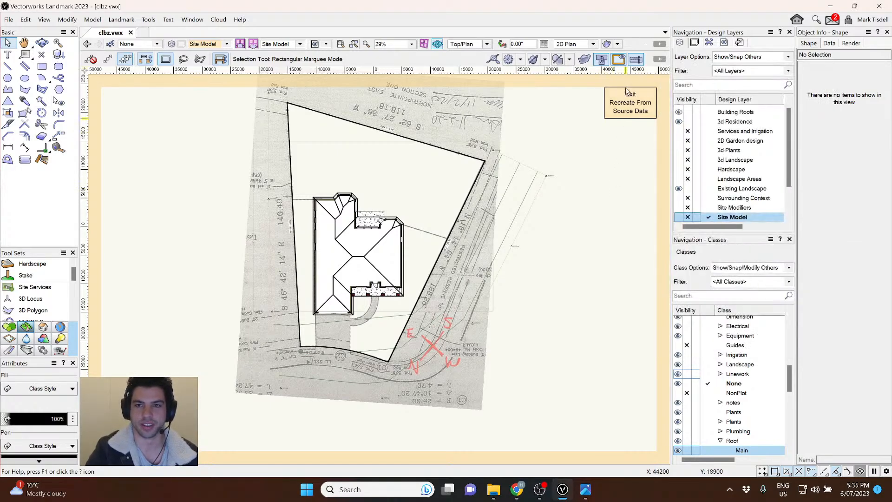
pyautogui.click(618, 62)
pyautogui.click(618, 63)
pyautogui.click(618, 63)
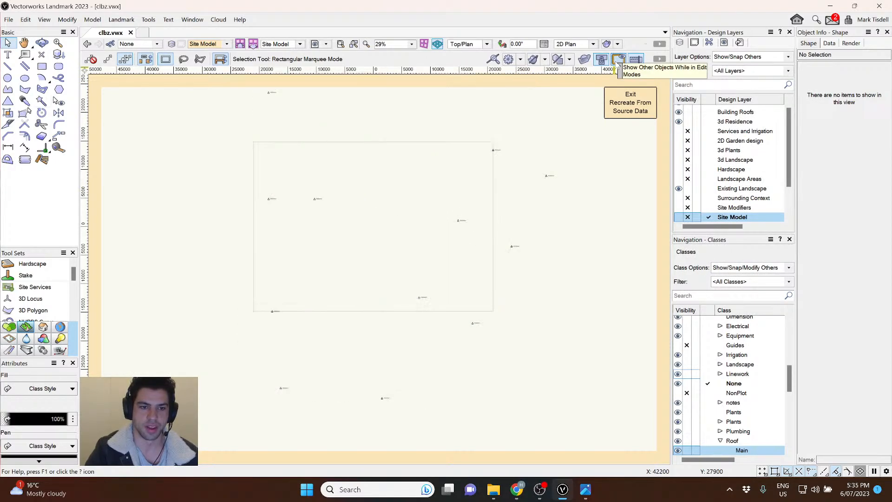
pyautogui.click(618, 63)
# Copy the 9900 mm stake beside the front of the plot to both front corners of the garage.
pyautogui.scroll(3, 282, 258)
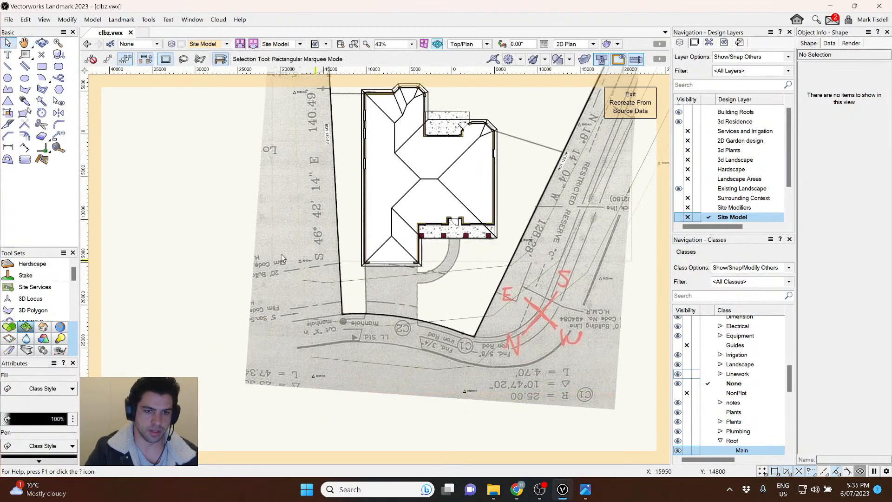
pyautogui.hotkey('ctrl', 'a')
pyautogui.click(212, 266)
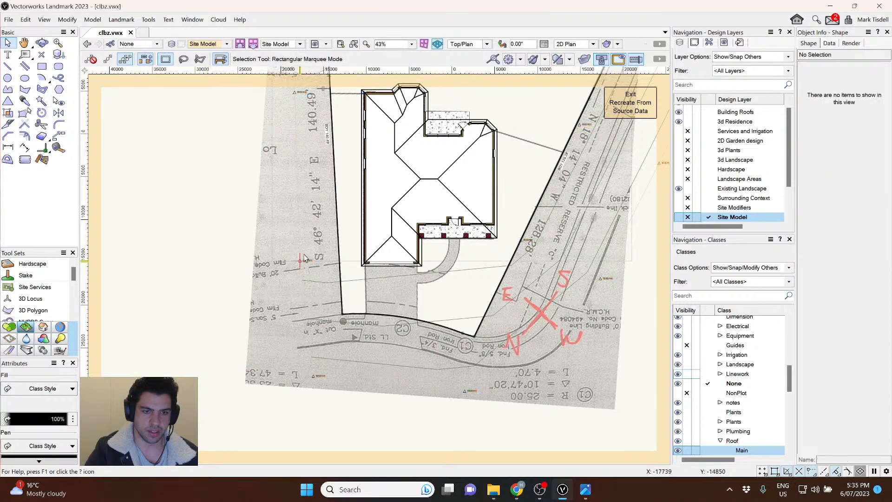
pyautogui.scroll(2, 302, 261)
pyautogui.click(303, 262)
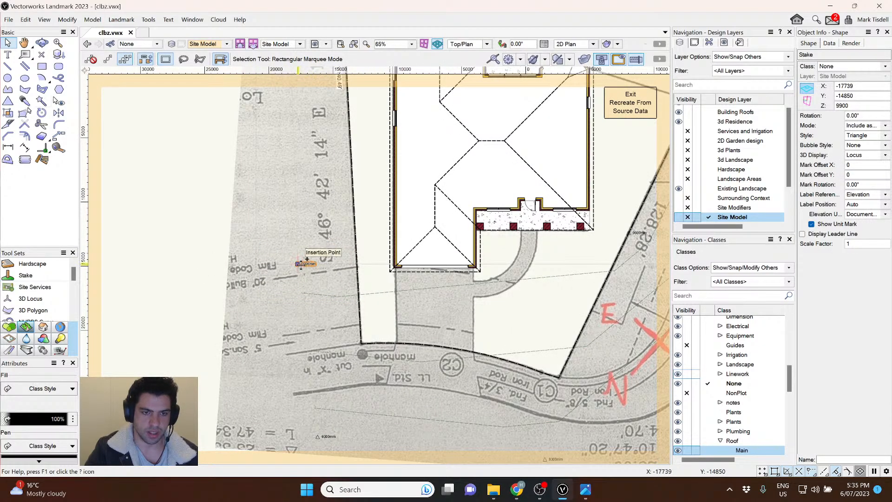
pyautogui.moveTo(301, 263); pyautogui.dragTo(394, 268)
pyautogui.scroll(2, 430, 289)
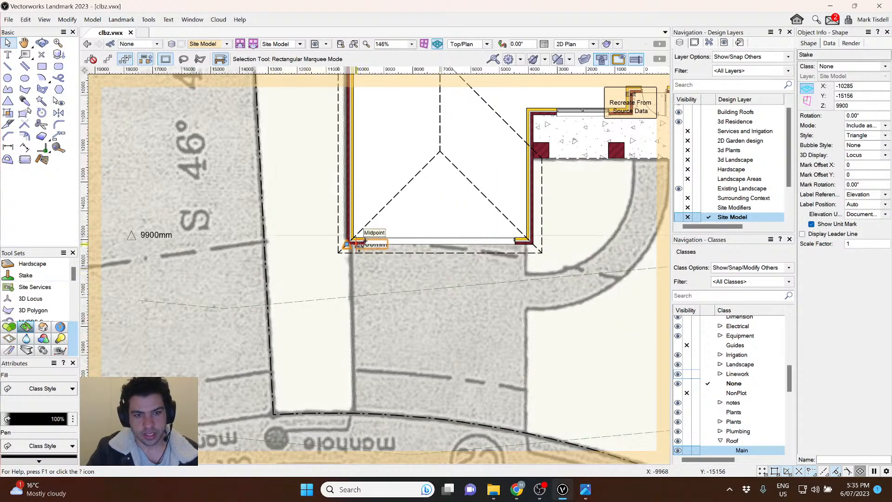
pyautogui.moveTo(348, 243); pyautogui.dragTo(532, 243)
pyautogui.scroll(-2, 374, 217)
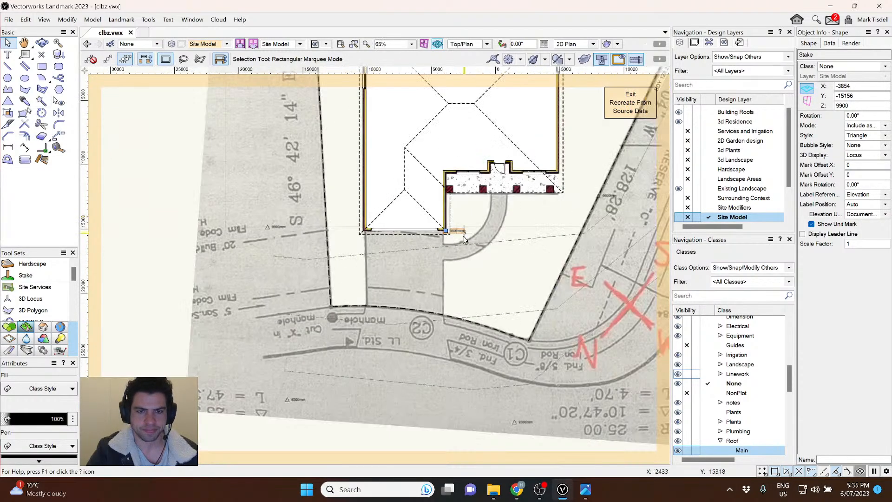
# Set the elevation of both stakes at the garage's front corners to 10000 mm.
pyautogui.click(442, 215)
pyautogui.scroll(1, 440, 213)
pyautogui.moveTo(532, 263); pyautogui.dragTo(321, 219)
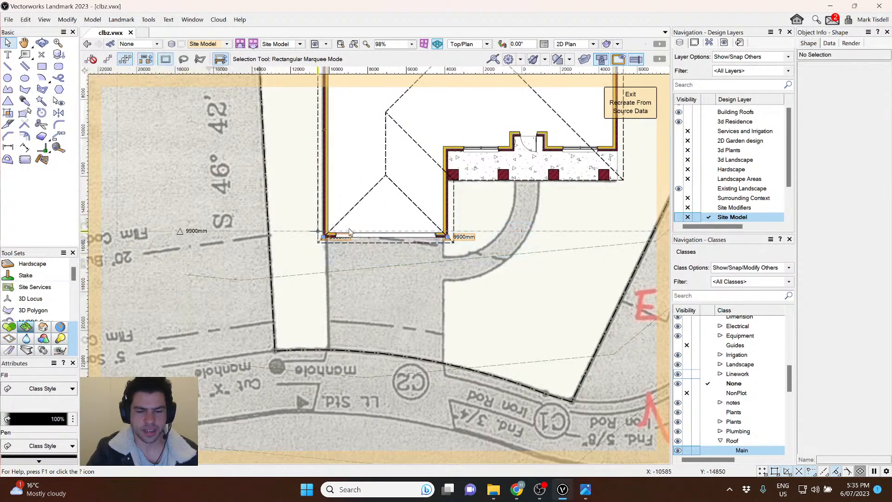
pyautogui.doubleClick(842, 106)
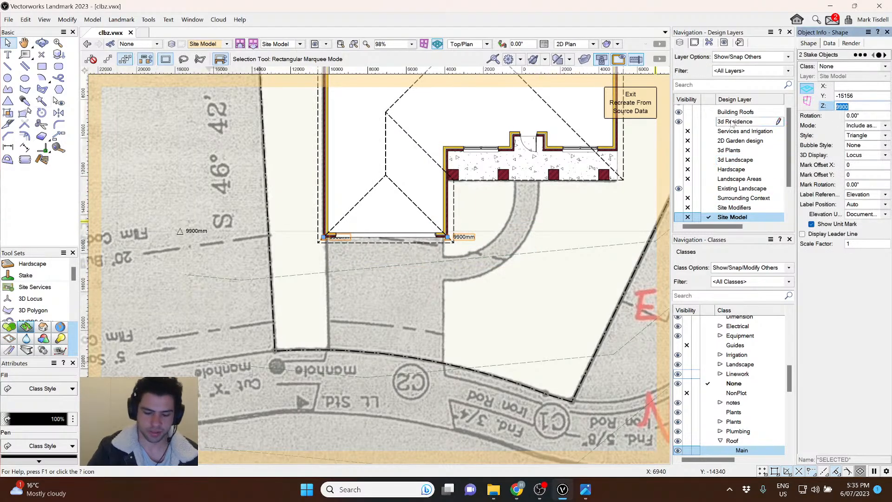
pyautogui.write('1000')
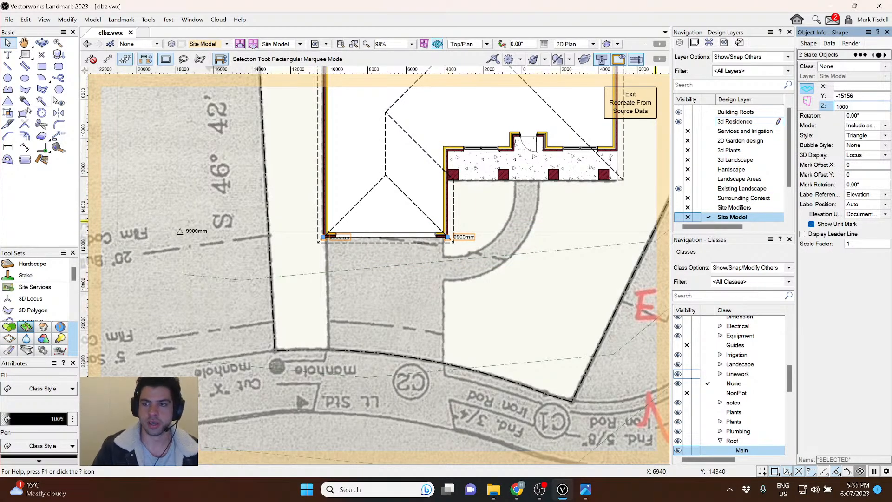
pyautogui.write('0')
pyautogui.press('Return')
pyautogui.click(447, 302)
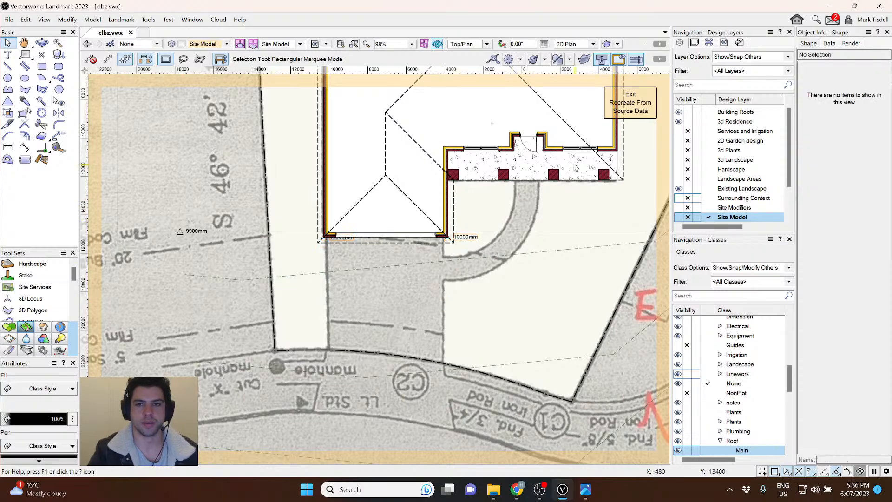
# Exit the source data to recreate the site model, and inspect the ground level at the garage and front porch in 3D.
pyautogui.click(622, 112)
pyautogui.keyDown('ctrl'); pyautogui.moveTo(452, 199); pyautogui.dragTo(318, 281, button='middle'); pyautogui.keyUp('ctrl')
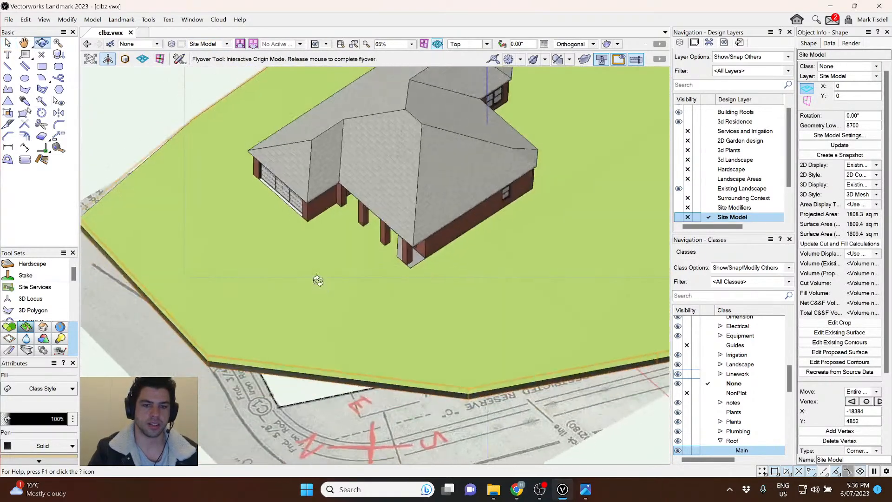
pyautogui.moveTo(318, 280); pyautogui.dragTo(354, 194)
pyautogui.scroll(2, 342, 160)
pyautogui.moveTo(343, 155)
pyautogui.mouseDown()
pyautogui.moveTo(403, 182)
pyautogui.moveTo(385, 171)
pyautogui.moveTo(308, 167)
pyautogui.moveTo(325, 186)
pyautogui.mouseUp()
pyautogui.press('x')
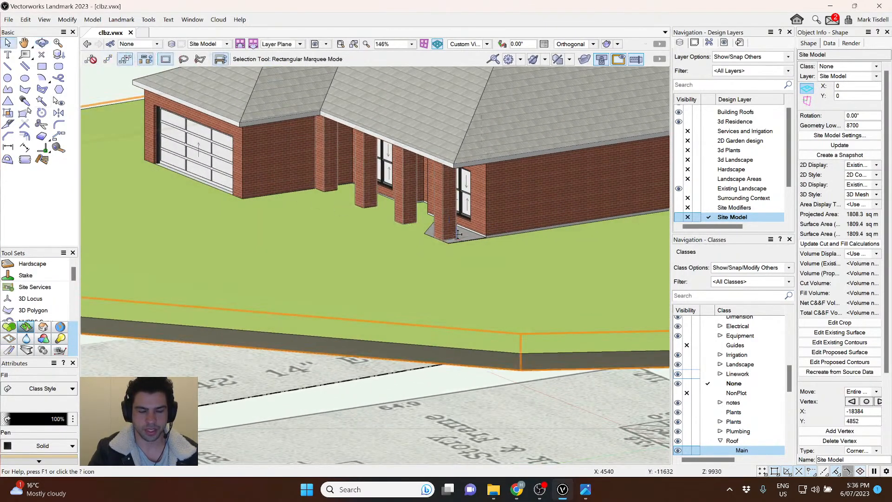
pyautogui.keyDown('ctrl'); pyautogui.moveTo(312, 204); pyautogui.dragTo(440, 221, button='middle'); pyautogui.keyUp('ctrl')
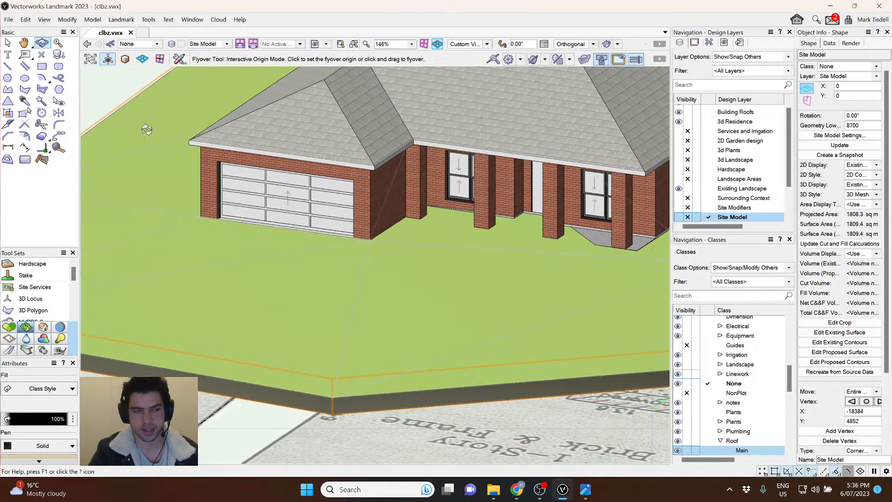
pyautogui.click(8, 43)
pyautogui.click(105, 88)
pyautogui.scroll(-2, 341, 151)
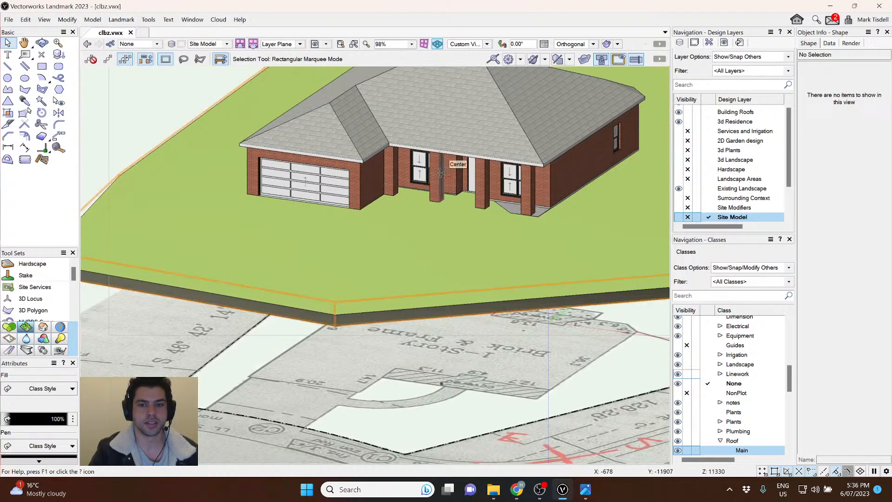
# Return to the Top/Plan view and reopen the site model's source data for editing at the front porch.
pyautogui.hotkey('ctrl', '5')
pyautogui.moveTo(547, 136); pyautogui.dragTo(547, 136, button='middle')
pyautogui.moveTo(472, 390); pyautogui.dragTo(378, 168, button='middle')
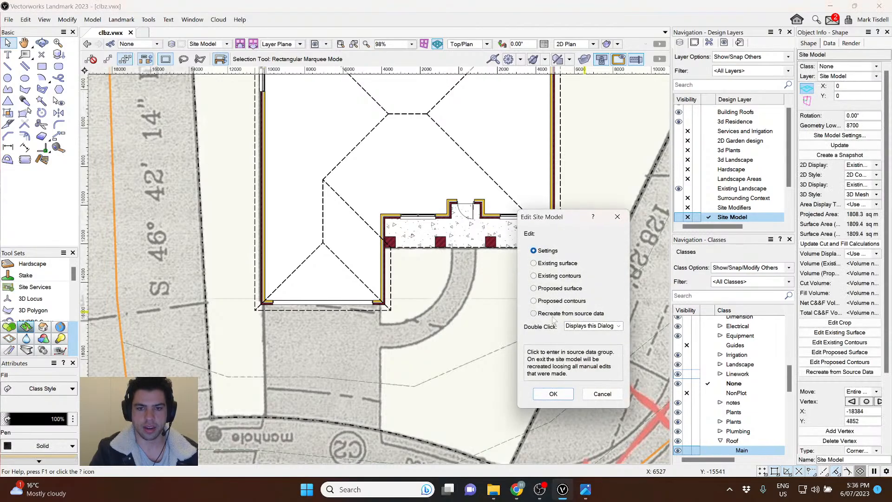
pyautogui.click(553, 393)
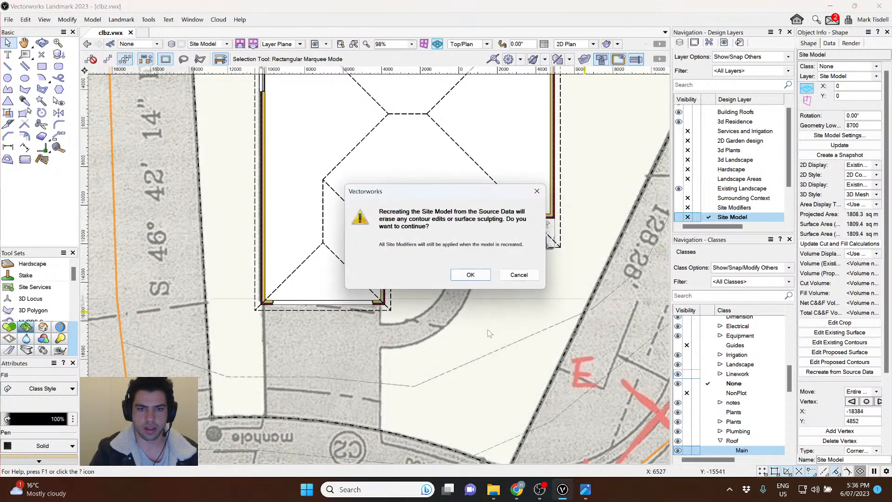
pyautogui.click(471, 276)
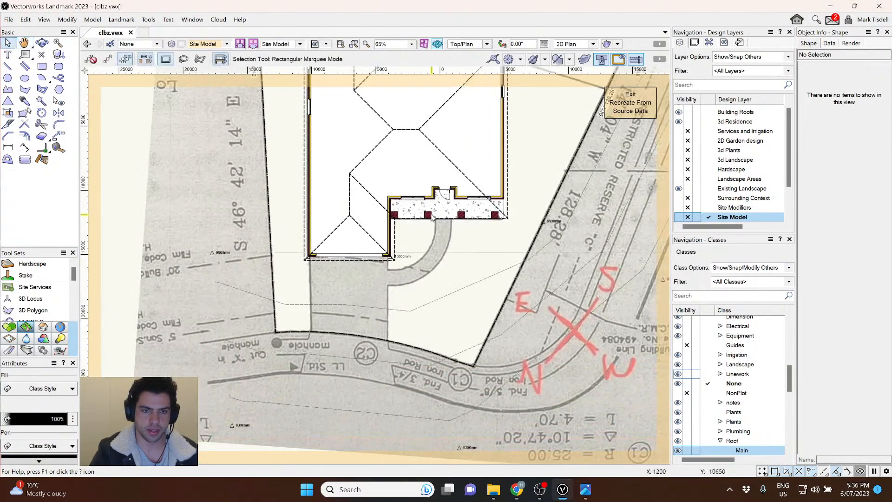
# Copy the two garage stakes to both ends of the porch's back wall, and again to both corners of its front edge.
pyautogui.moveTo(476, 312); pyautogui.dragTo(245, 253)
pyautogui.keyDown('ctrl'); pyautogui.moveTo(398, 271); pyautogui.dragTo(551, 182); pyautogui.keyUp('ctrl')
pyautogui.scroll(3, 552, 185)
pyautogui.moveTo(382, 211); pyautogui.dragTo(208, 164)
pyautogui.moveTo(274, 183); pyautogui.dragTo(166, 180)
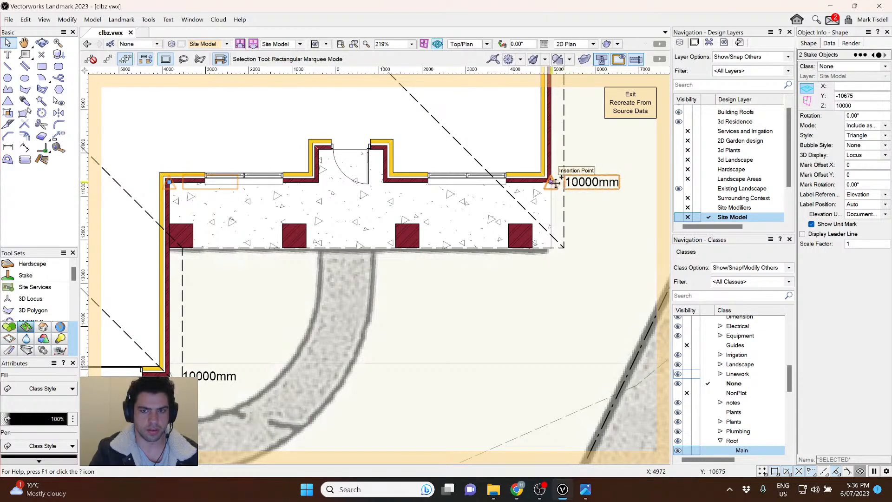
pyautogui.keyDown('shift'); pyautogui.click(551, 182); pyautogui.keyUp('shift')
pyautogui.moveTo(551, 182); pyautogui.dragTo(552, 247)
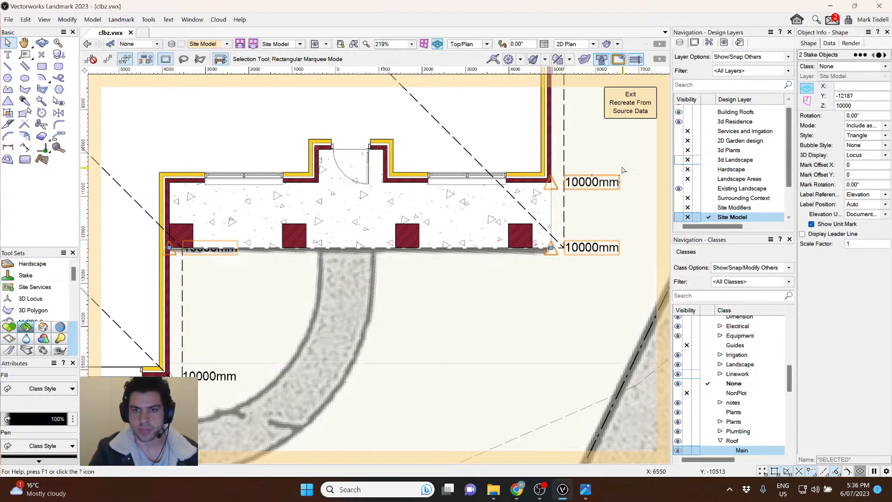
# Lower all six stakes at the garage and porch by 10 mm to 9990 mm.
pyautogui.moveTo(630, 149); pyautogui.dragTo(91, 260)
pyautogui.scroll(-2, 473, 276)
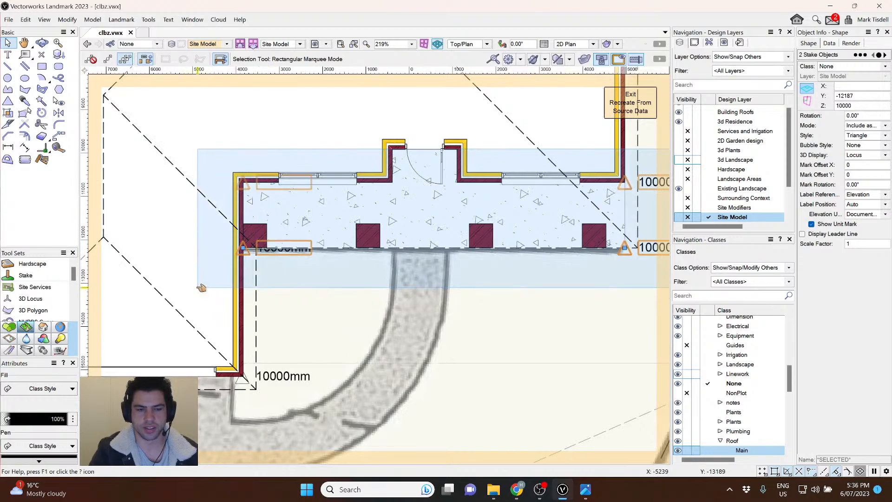
pyautogui.click(568, 302)
pyautogui.scroll(-2, 562, 306)
pyautogui.moveTo(555, 308); pyautogui.dragTo(582, 268, button='middle')
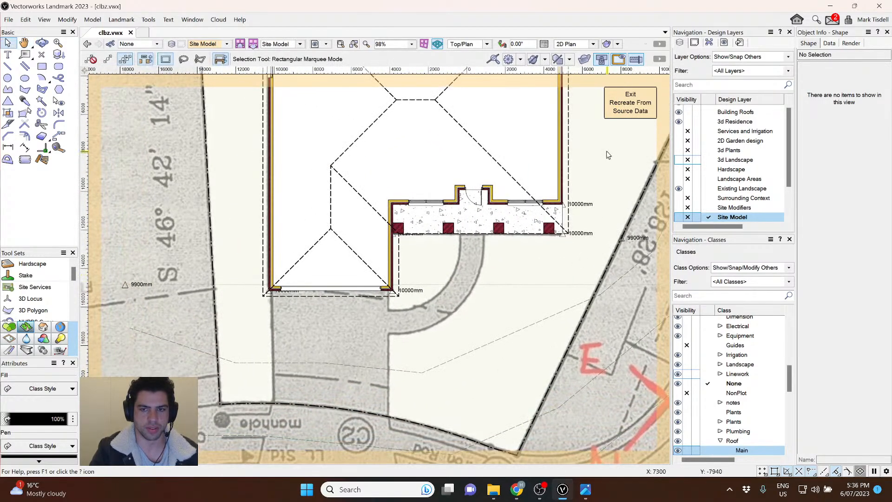
pyautogui.moveTo(607, 151); pyautogui.dragTo(239, 309)
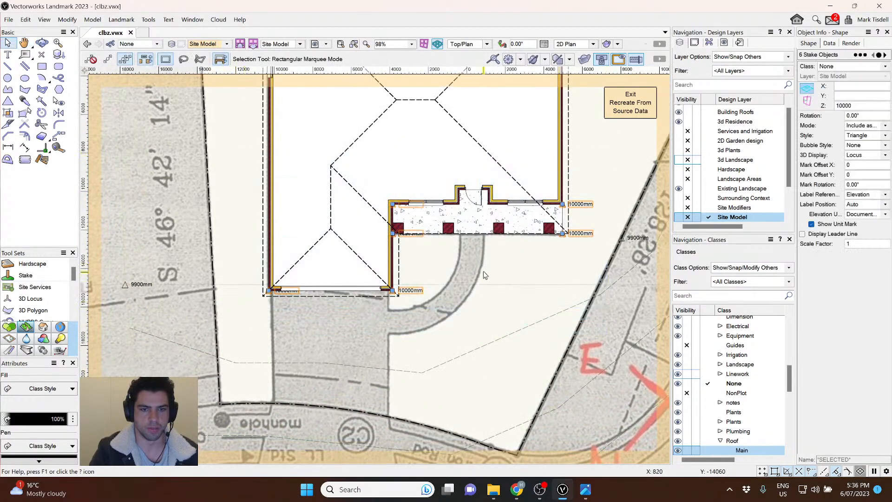
pyautogui.click(867, 107)
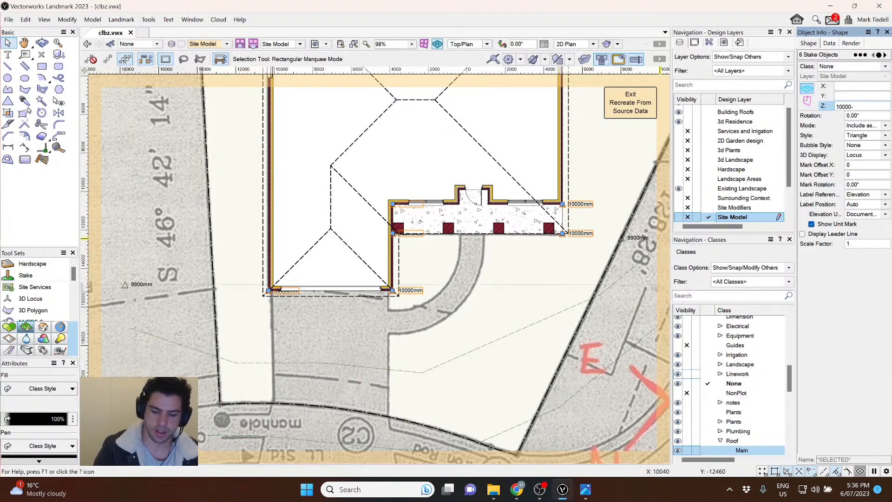
pyautogui.write('-10')
pyautogui.press('Return')
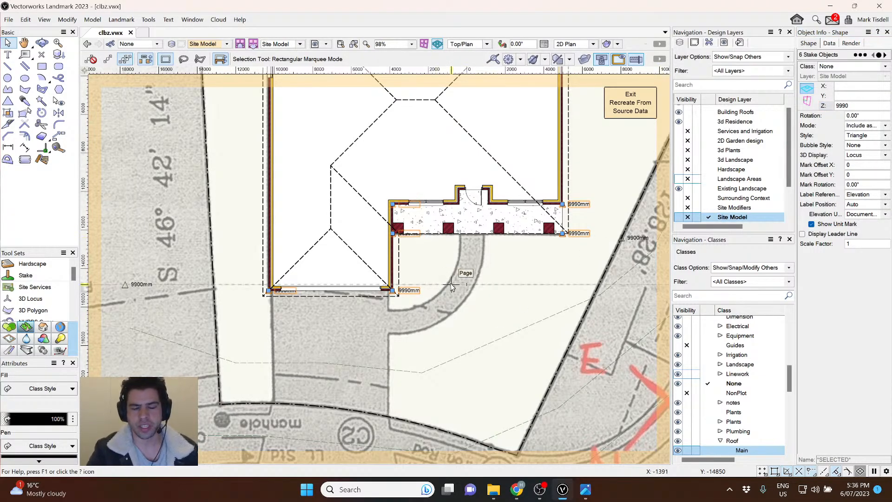
# Set the elevation of the four porch stakes to 9925 mm, 75 mm below the 10000 mm level.
pyautogui.click(565, 253)
pyautogui.moveTo(595, 242); pyautogui.dragTo(353, 173)
pyautogui.click(860, 108)
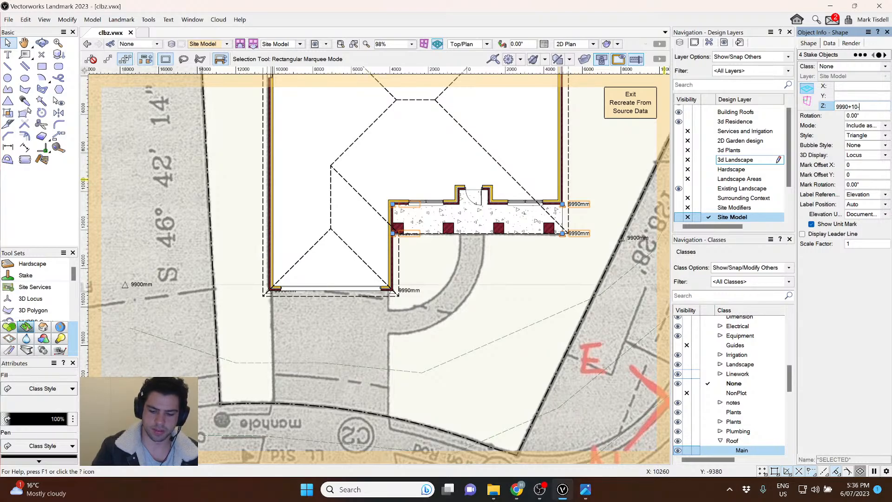
pyautogui.write('+10-75')
pyautogui.press('Return')
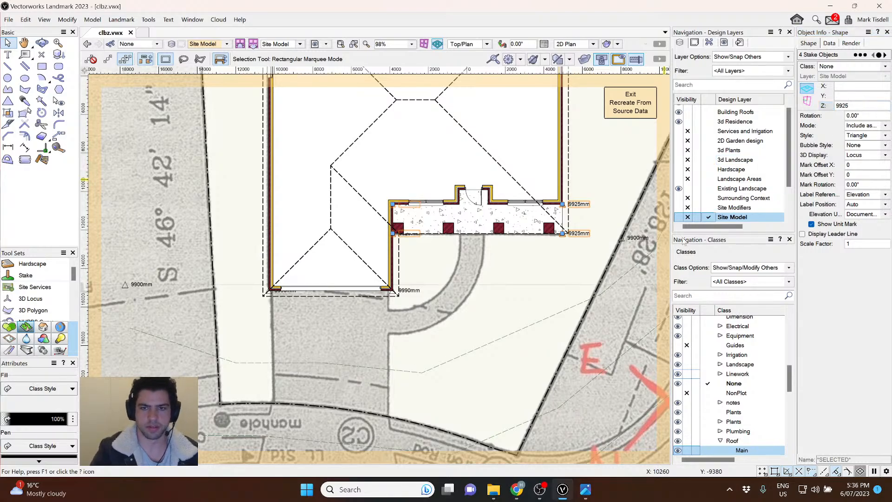
# Exit and recreate the site model, and check in 3D how the terrain meets the garage door and porch slab.
pyautogui.click(615, 140)
pyautogui.click(616, 113)
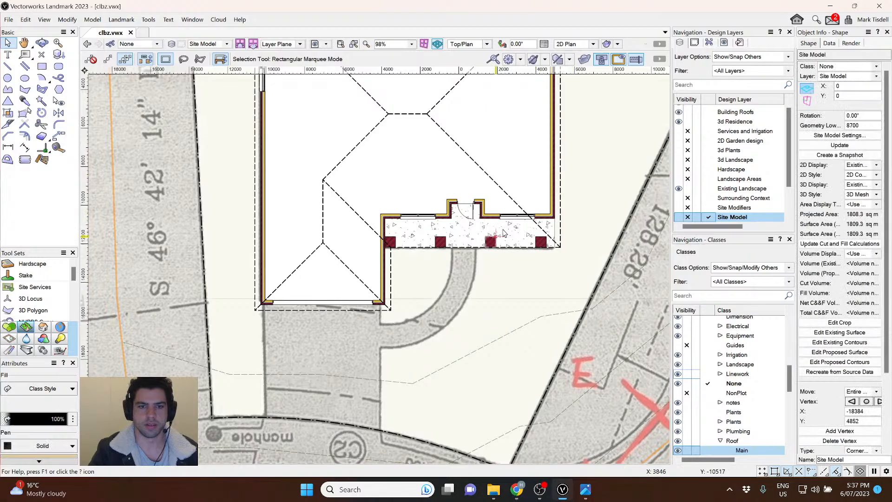
pyautogui.keyDown('ctrl'); pyautogui.moveTo(383, 374); pyautogui.dragTo(235, 143, button='middle'); pyautogui.keyUp('ctrl')
pyautogui.scroll(3, 235, 143)
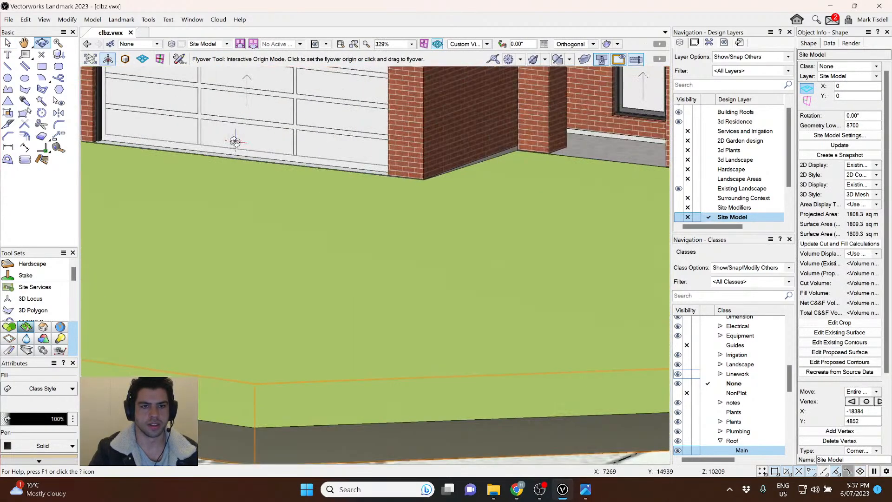
pyautogui.scroll(-3, 235, 144)
pyautogui.press('x')
pyautogui.press('x')
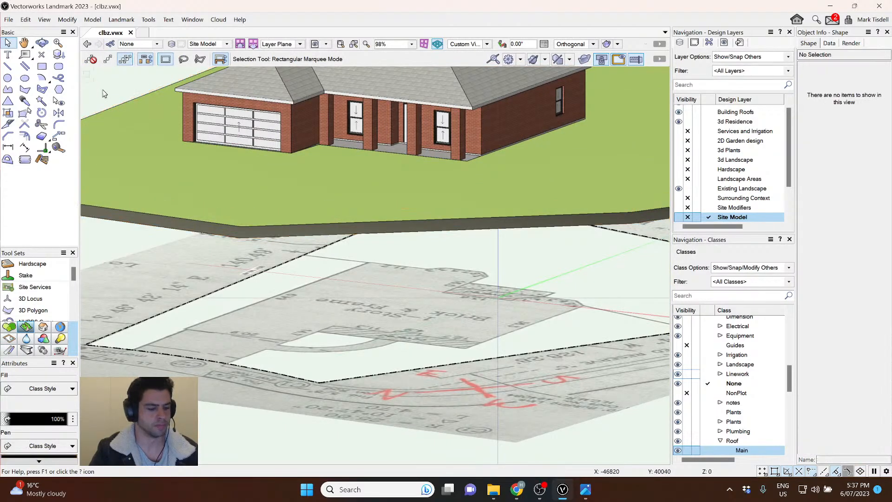
pyautogui.scroll(-1, 341, 180)
# Go back to the Top/Plan view and enter the site model's source data with Recreate from source data, confirming the recreation.
pyautogui.click(343, 180)
pyautogui.hotkey('ctrl', '5')
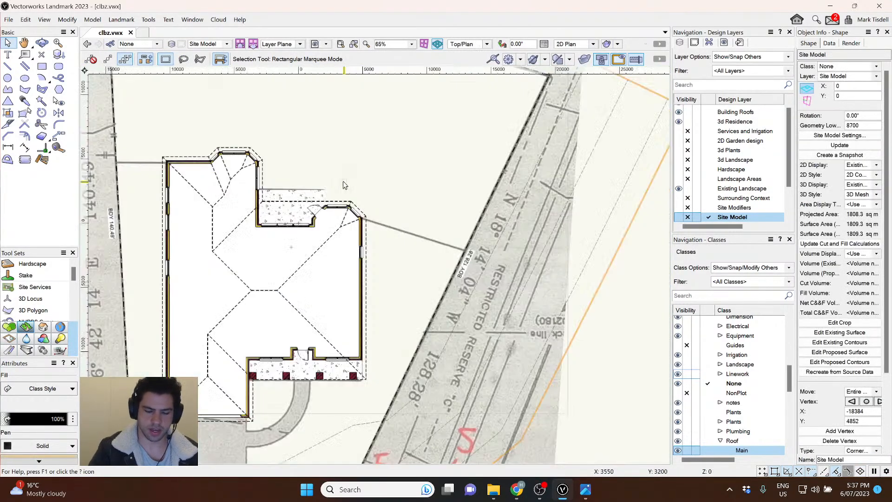
pyautogui.scroll(-1, 340, 228)
pyautogui.moveTo(380, 362)
pyautogui.mouseDown(button='middle')
pyautogui.moveTo(409, 270)
pyautogui.moveTo(418, 285)
pyautogui.mouseUp(button='middle')
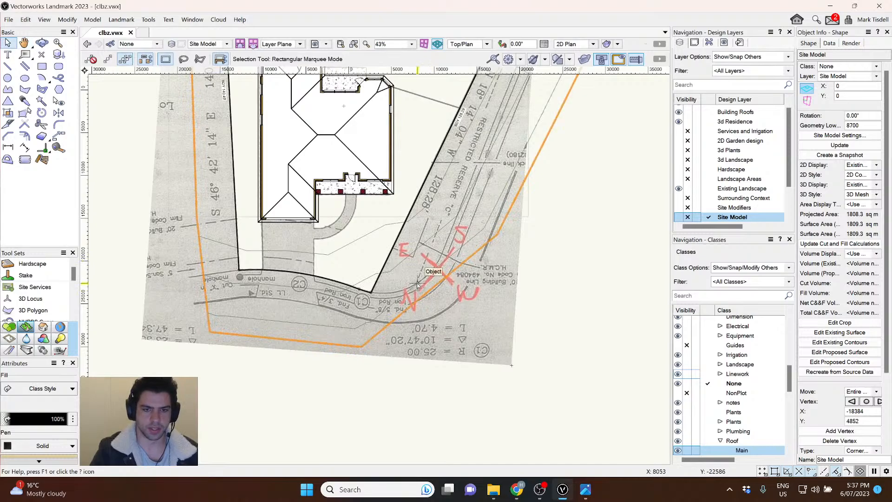
pyautogui.doubleClick(435, 273)
pyautogui.click(560, 315)
pyautogui.click(553, 393)
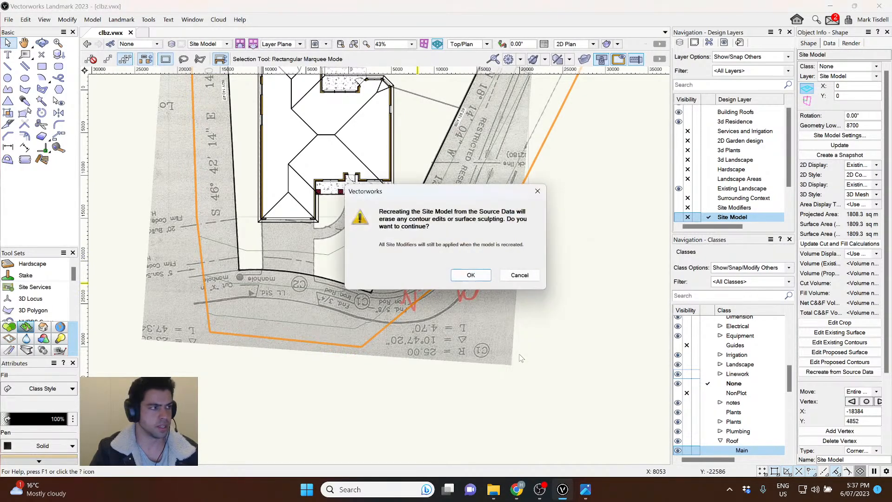
pyautogui.click(472, 275)
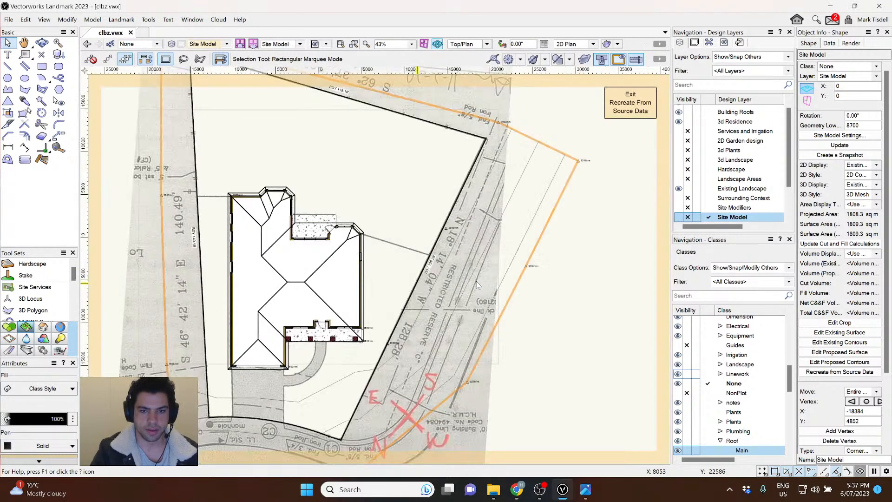
# Copy the front 9300 mm stake to beside the survey plan's C1 curve note, and shift the 9300 mm stake along the side street slightly outward.
pyautogui.scroll(3, 414, 308)
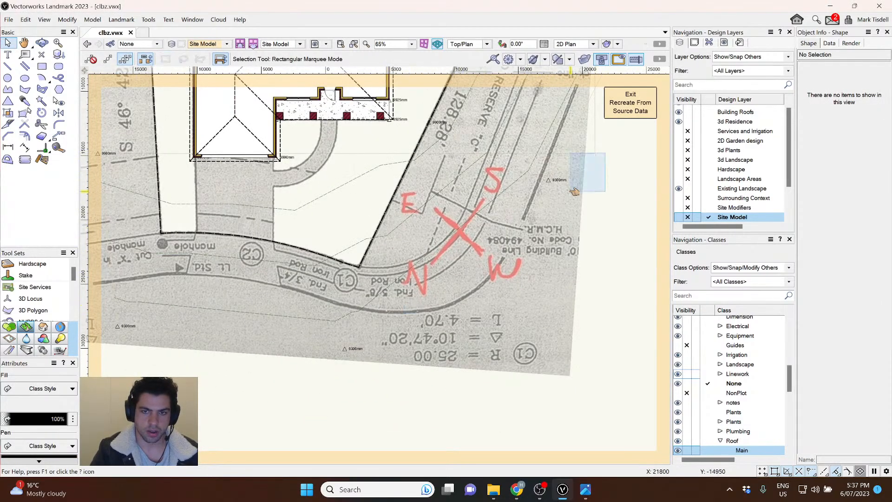
pyautogui.moveTo(421, 314); pyautogui.dragTo(280, 402)
pyautogui.moveTo(352, 346); pyautogui.dragTo(505, 335)
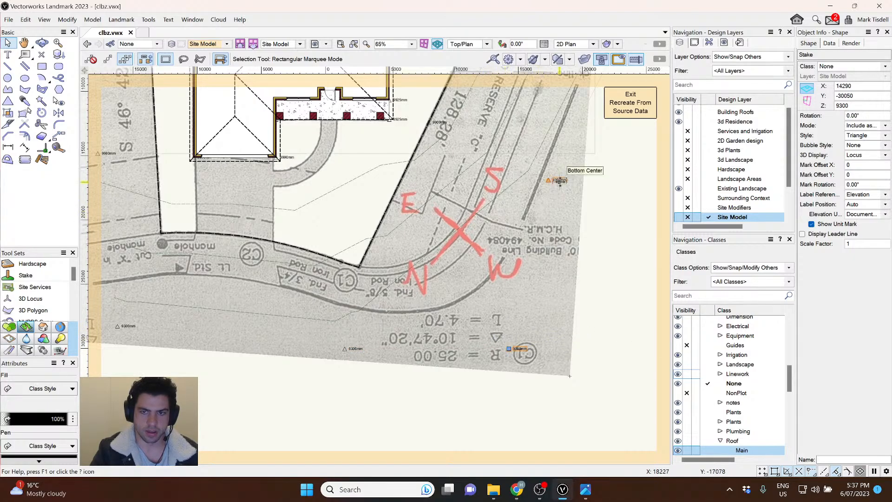
pyautogui.moveTo(560, 181); pyautogui.dragTo(574, 194)
pyautogui.scroll(-1, 522, 273)
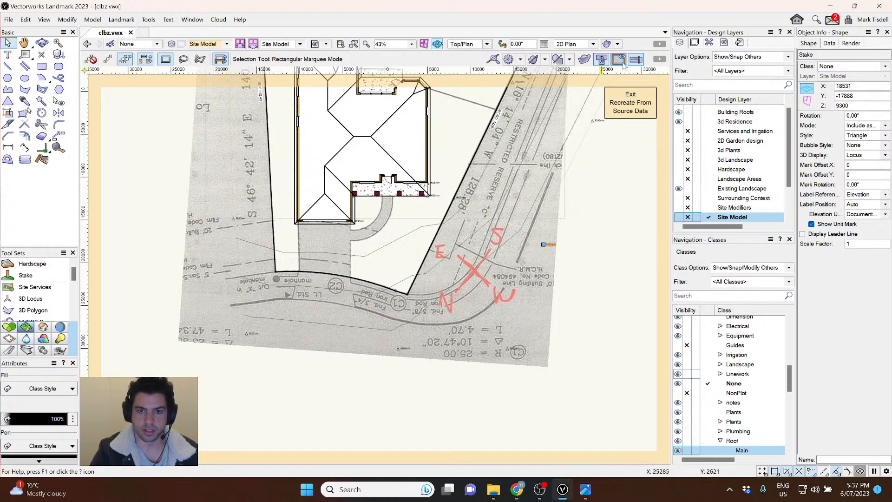
# Examine the stake layout with the other objects hidden, and restore their display.
pyautogui.click(622, 62)
pyautogui.click(589, 260)
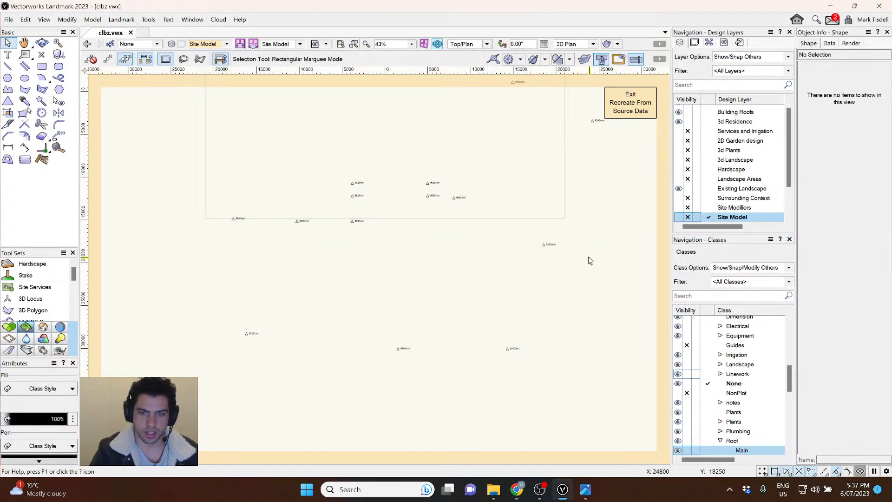
pyautogui.click(618, 60)
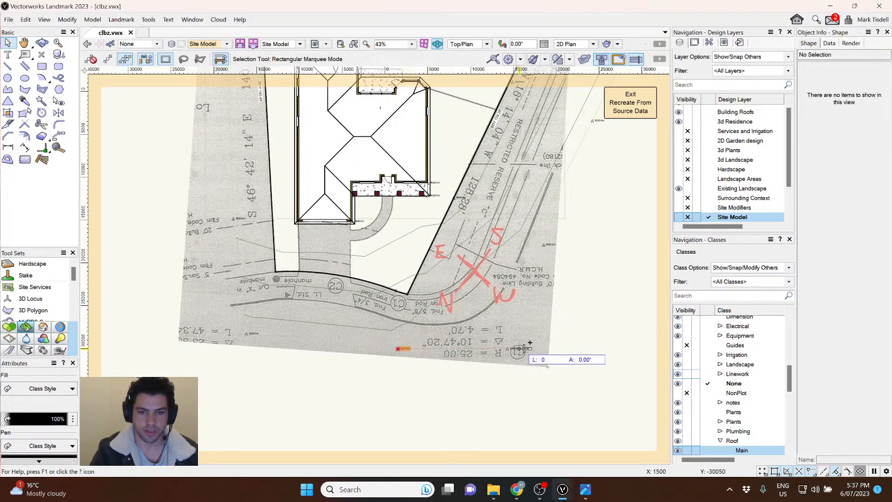
# Copy the 9300 mm stake beside the C1 curve note and place the duplicate about 1.9 m closer to the street corner.
pyautogui.click(511, 364)
pyautogui.scroll(3, 513, 362)
pyautogui.scroll(2, 513, 362)
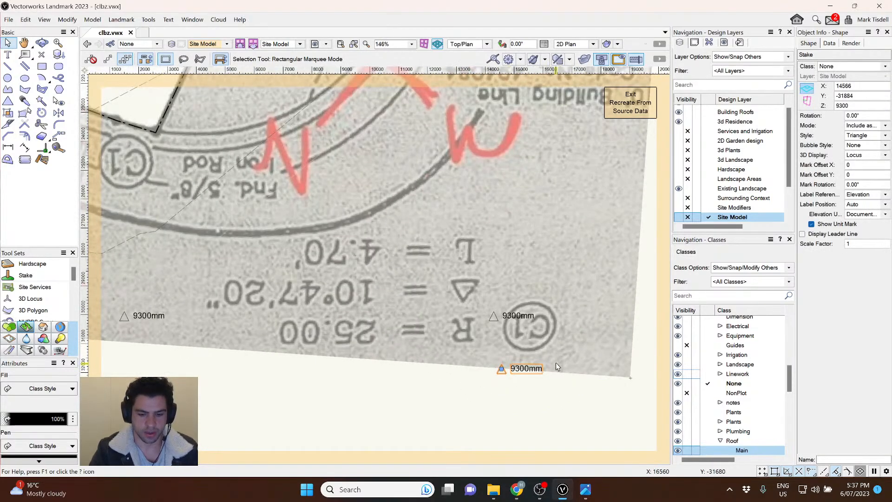
pyautogui.moveTo(513, 362); pyautogui.dragTo(504, 310)
pyautogui.click(567, 274)
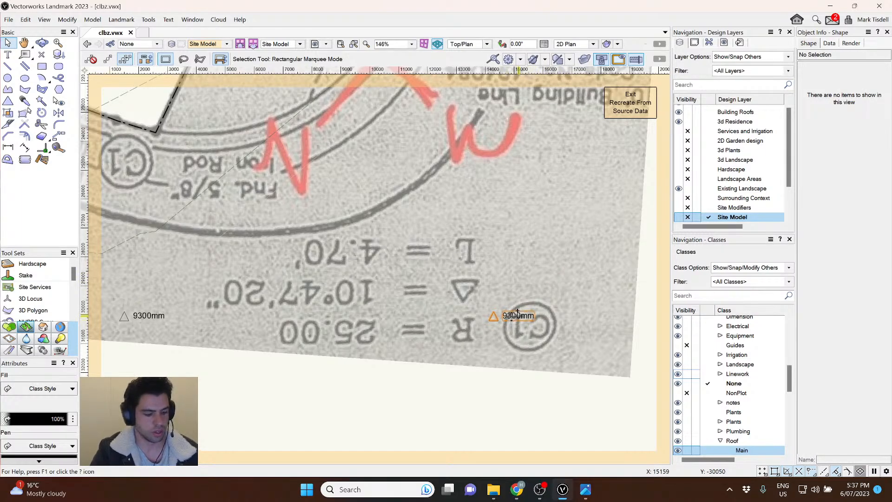
pyautogui.keyDown('ctrl'); pyautogui.moveTo(517, 314); pyautogui.dragTo(518, 260); pyautogui.keyUp('ctrl')
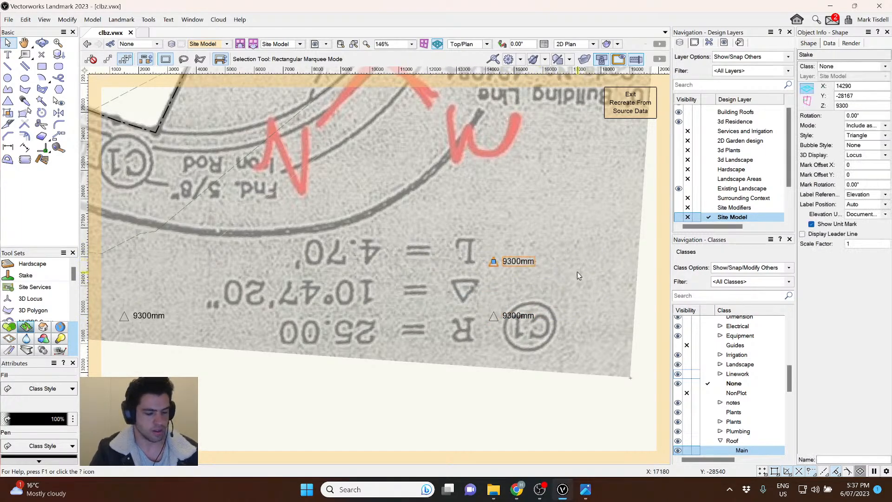
# Undo the last stake duplicate near the street corner and exit the site model's source data editing.
pyautogui.hotkey('ctrl', 'z')
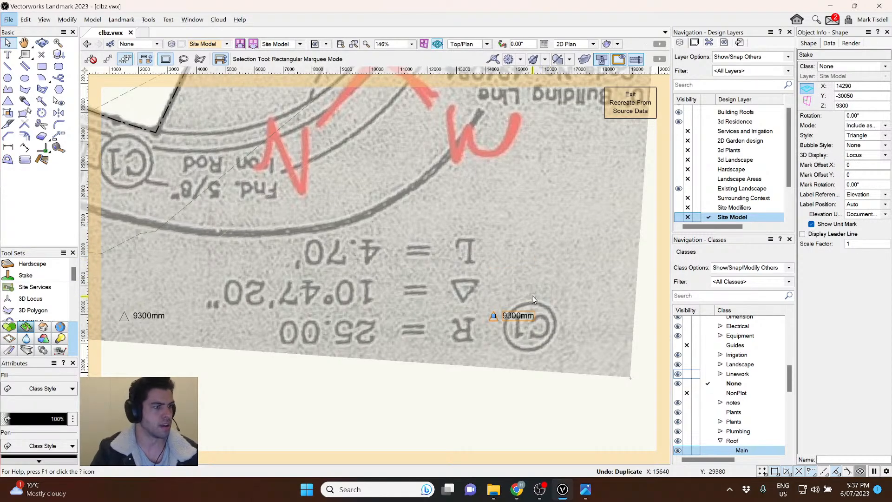
pyautogui.scroll(-3, 533, 299)
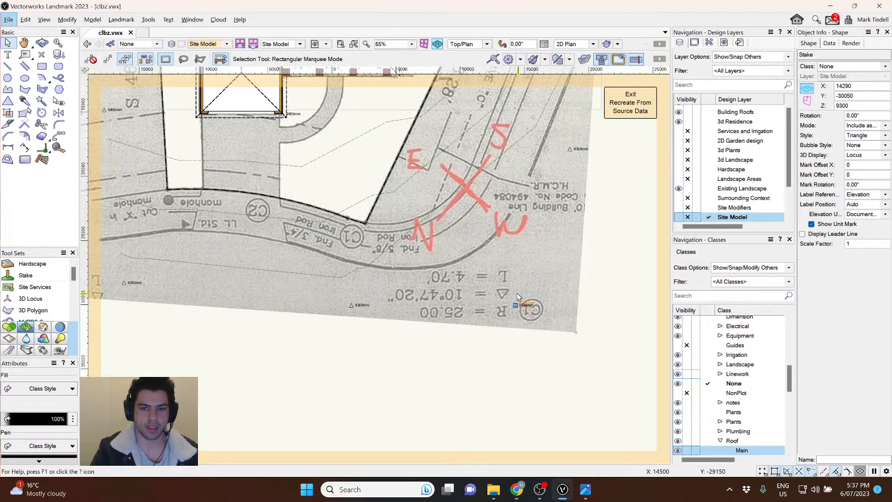
pyautogui.click(595, 202)
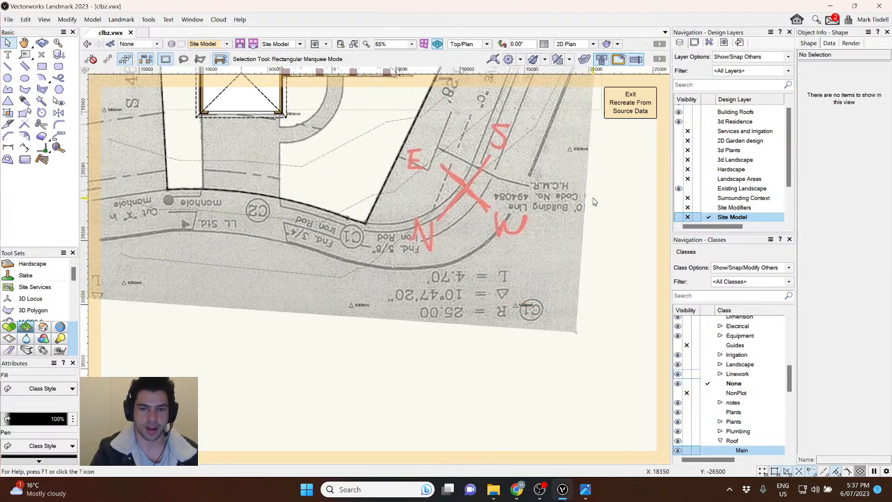
pyautogui.click(621, 106)
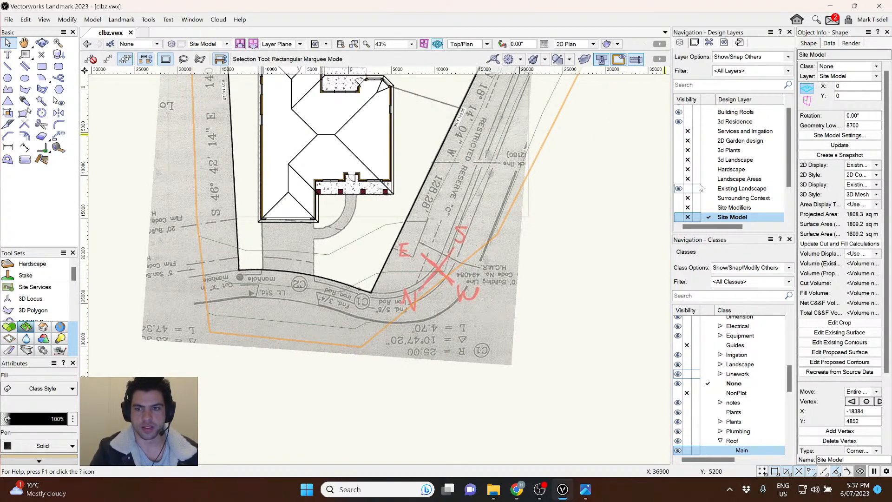
# Compare the site model's outline and contours with the survey plan at the street corner, and hide the PDF layer.
pyautogui.scroll(-2, 691, 190)
pyautogui.click(688, 197)
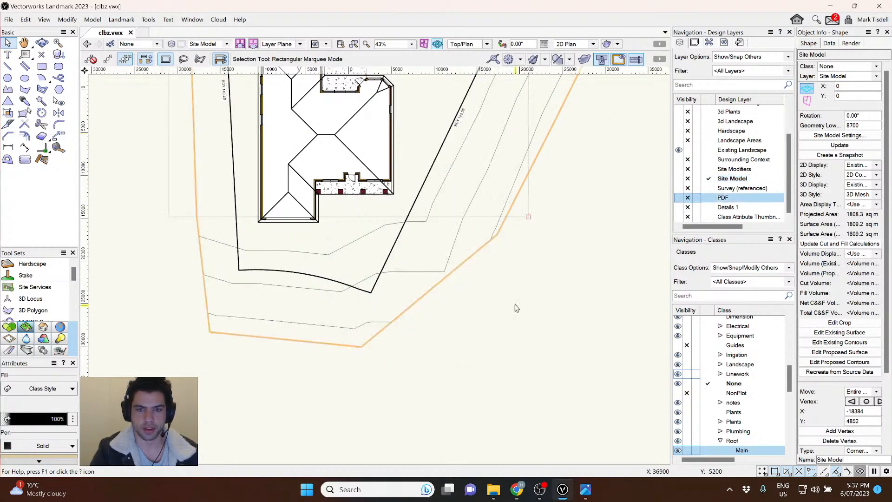
pyautogui.click(462, 302)
pyautogui.moveTo(549, 213); pyautogui.dragTo(352, 409)
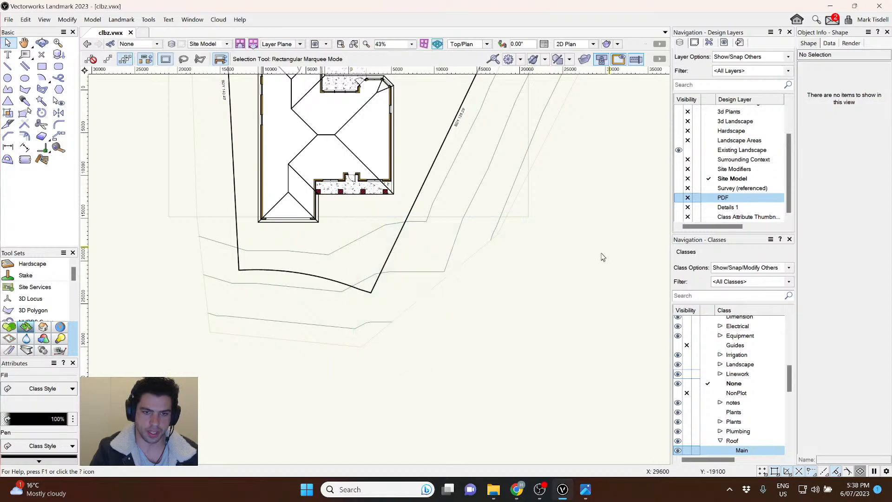
pyautogui.click(682, 198)
pyautogui.moveTo(599, 203); pyautogui.dragTo(337, 413)
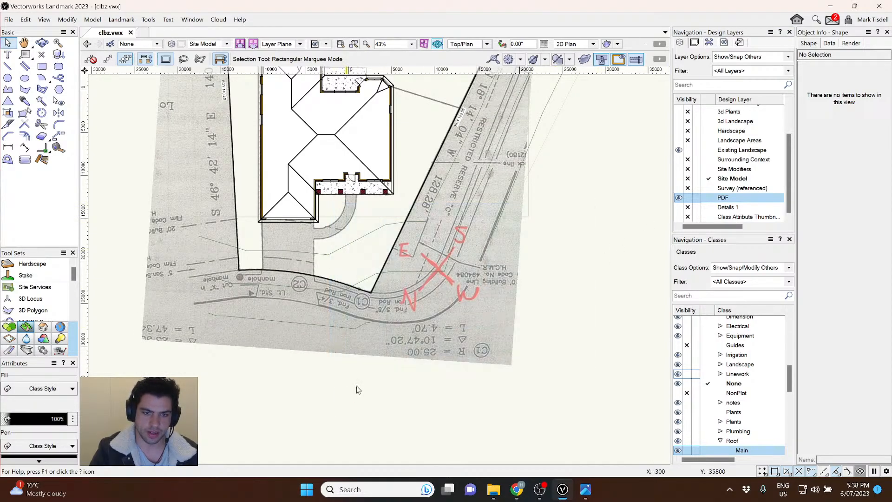
pyautogui.click(683, 197)
pyautogui.moveTo(553, 223); pyautogui.dragTo(385, 376)
pyautogui.scroll(-3, 464, 302)
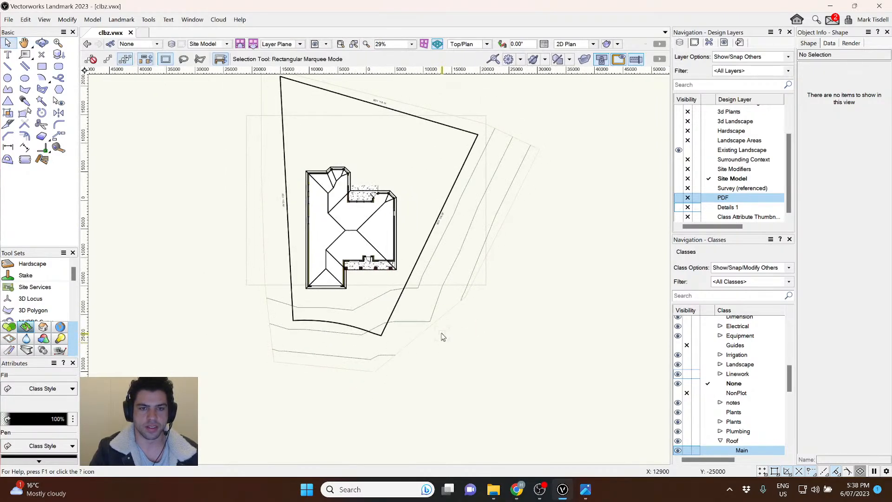
# Edit the site model's crop, extending its outline outward at the street corner and straightening the side-street edge, and exit the crop.
pyautogui.click(440, 316)
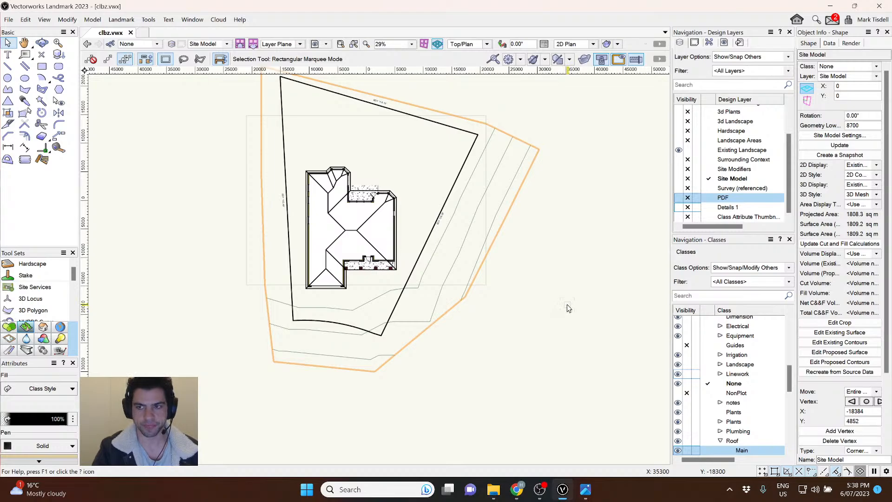
pyautogui.moveTo(539, 280)
pyautogui.mouseDown(button='middle')
pyautogui.moveTo(558, 339)
pyautogui.moveTo(573, 330)
pyautogui.moveTo(568, 296)
pyautogui.mouseUp(button='middle')
pyautogui.click(564, 299)
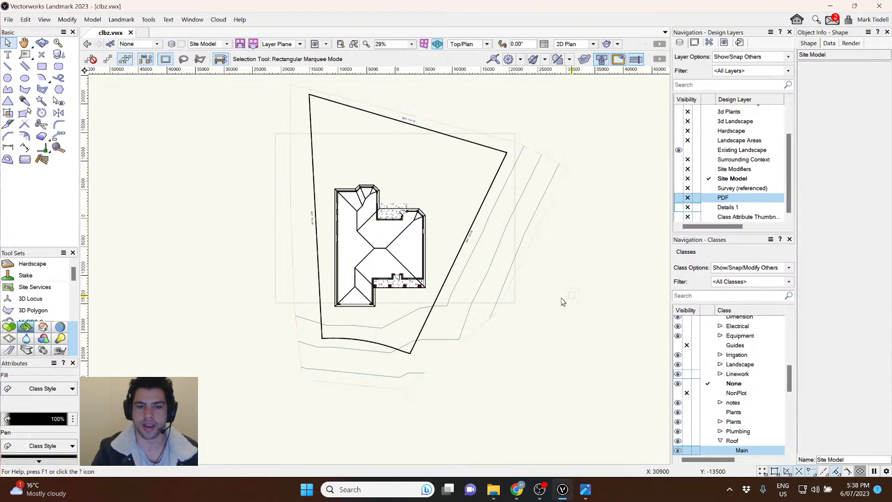
pyautogui.click(495, 317)
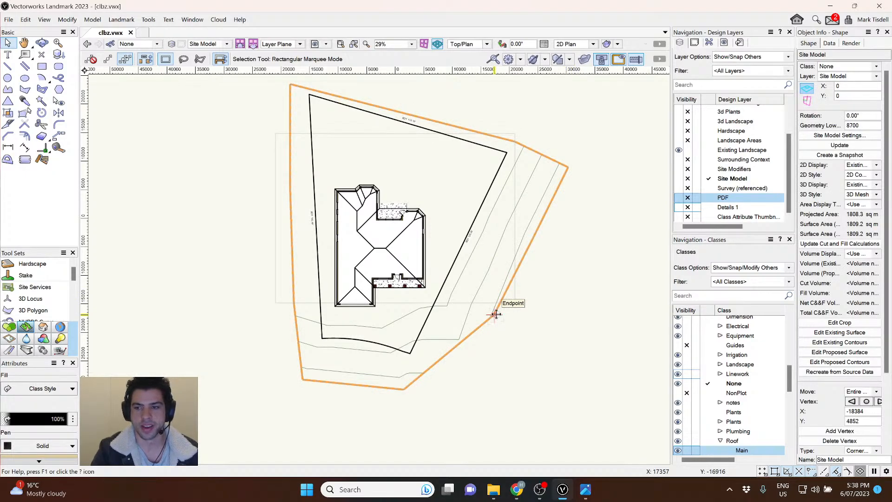
pyautogui.click(502, 303)
pyautogui.click(502, 303)
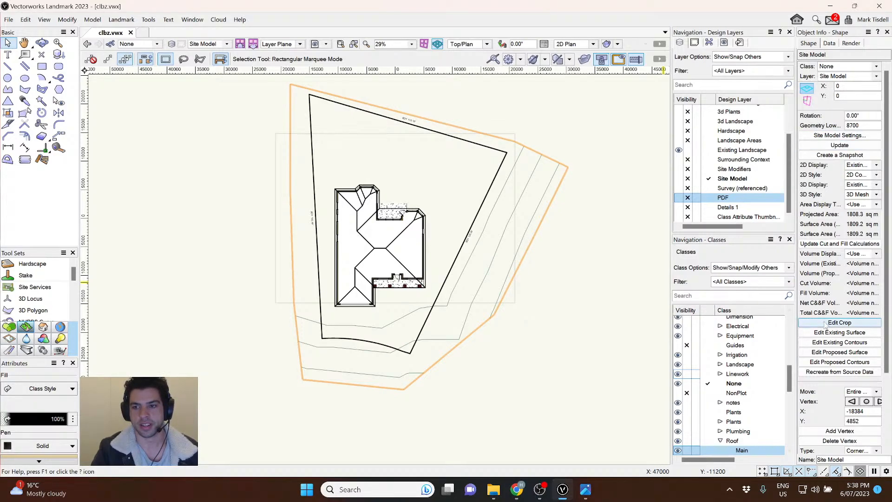
pyautogui.click(839, 323)
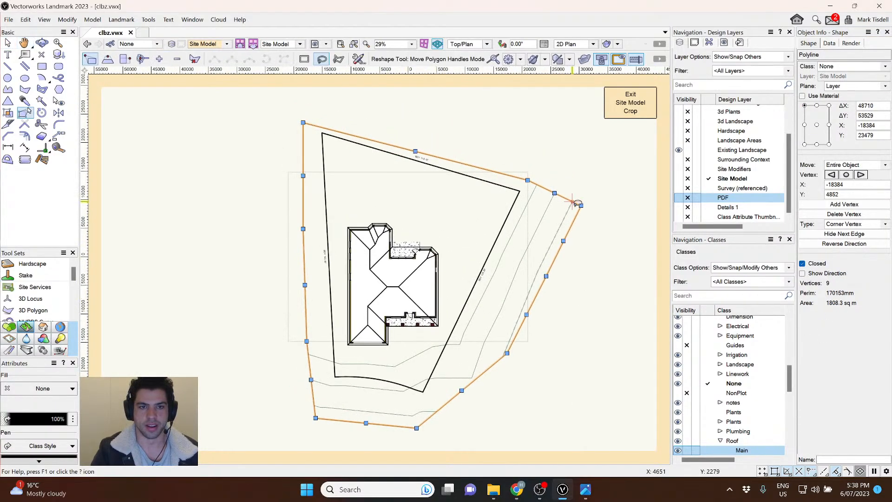
pyautogui.moveTo(534, 381); pyautogui.dragTo(525, 340, button='middle')
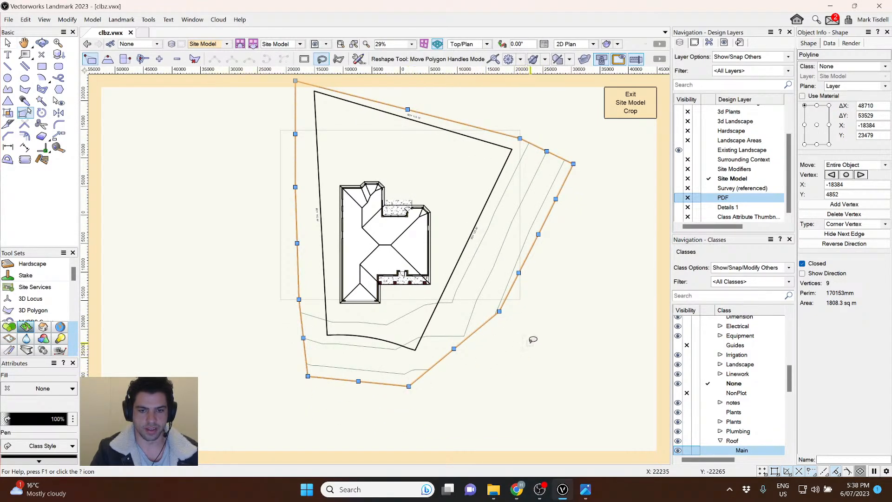
pyautogui.click(530, 341)
pyautogui.press('x')
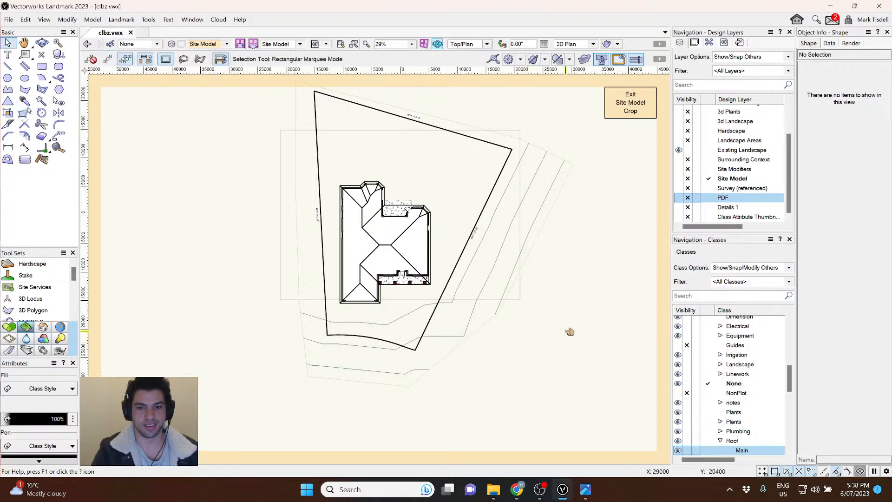
pyautogui.click(630, 102)
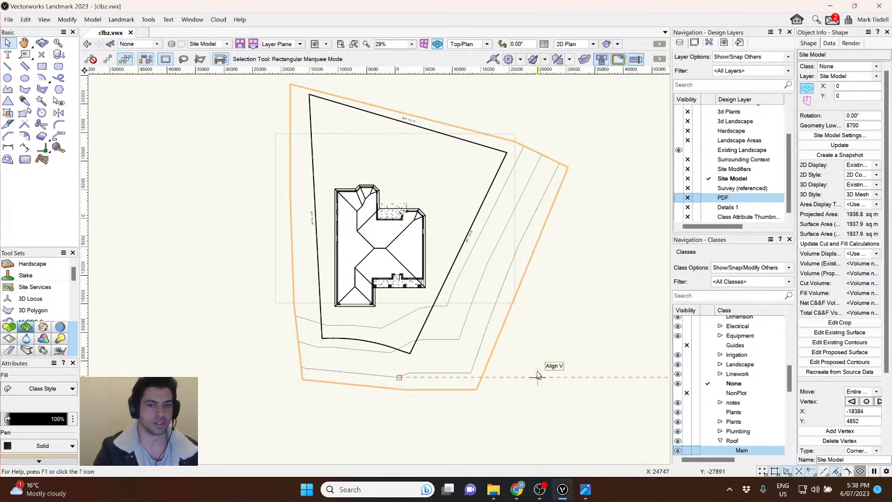
# Reopen the site model's crop to check the reshaped outline against the property boundary, and exit it without changes.
pyautogui.click(551, 367)
pyautogui.click(465, 323)
pyautogui.click(821, 322)
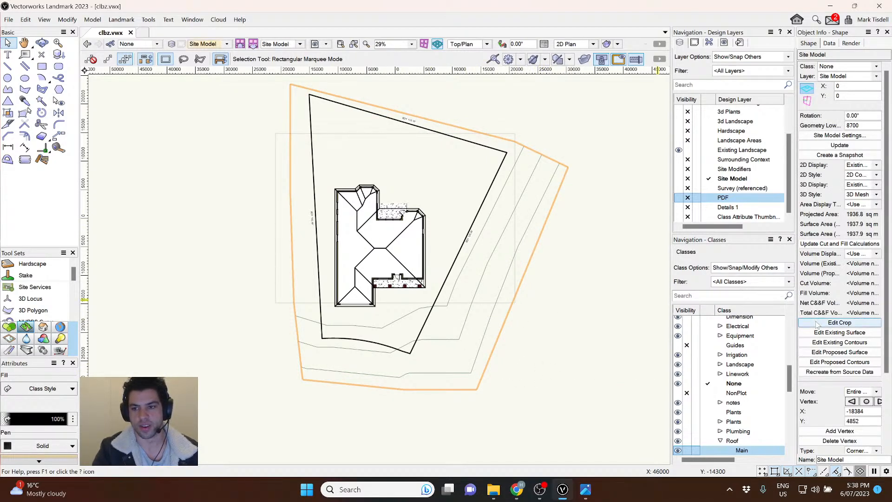
pyautogui.click(505, 361)
pyautogui.click(448, 365)
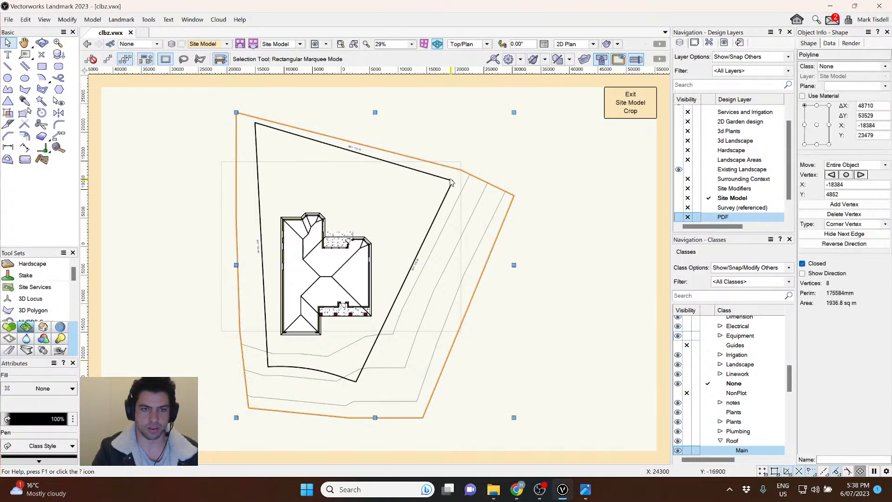
pyautogui.click(534, 311)
pyautogui.click(625, 110)
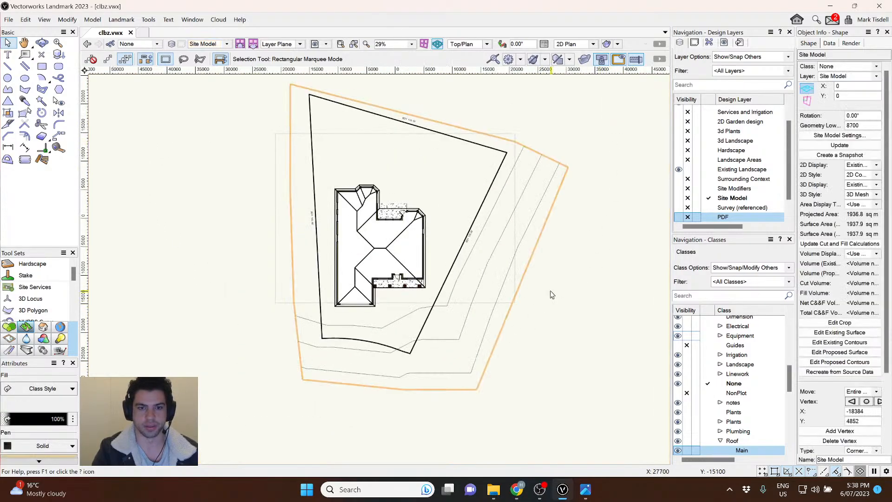
# Inspect the recropped terrain around the house in 3D from the front corner and save the file.
pyautogui.click(557, 272)
pyautogui.moveTo(565, 246); pyautogui.dragTo(510, 283, button='middle')
pyautogui.keyDown('ctrl'); pyautogui.moveTo(409, 433); pyautogui.dragTo(403, 286, button='middle'); pyautogui.keyUp('ctrl')
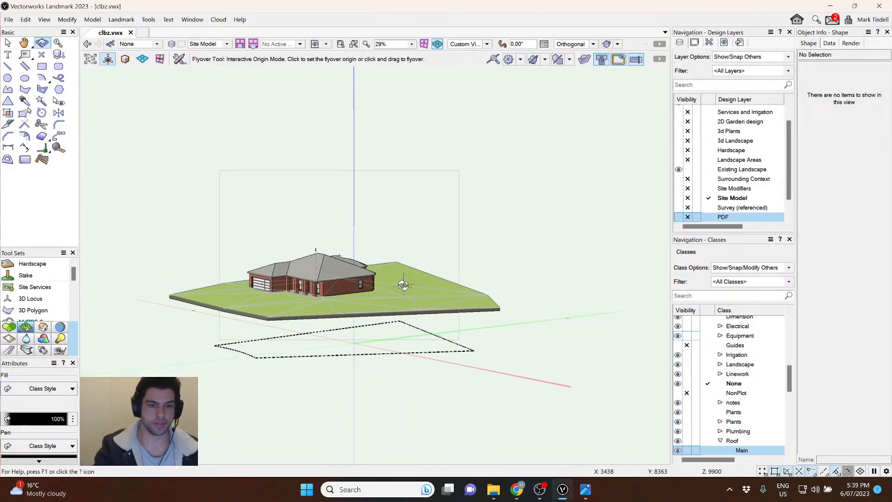
pyautogui.scroll(2, 381, 257)
pyautogui.moveTo(347, 283); pyautogui.dragTo(533, 183)
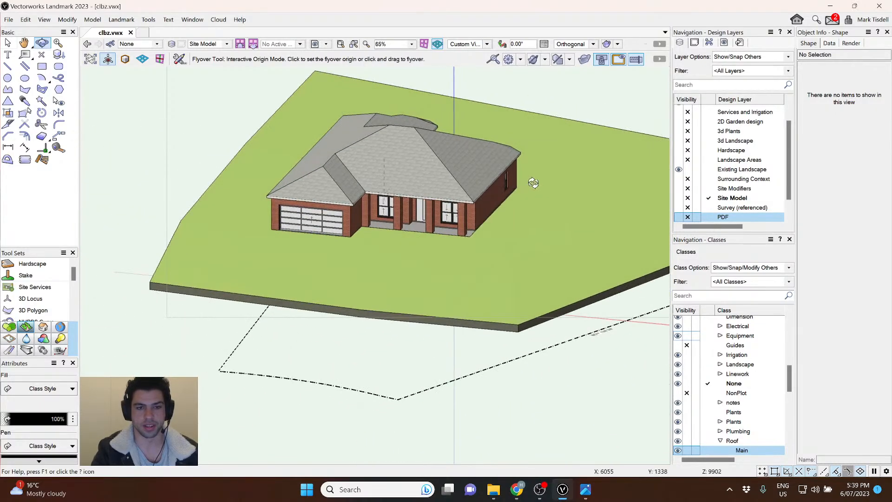
pyautogui.press('x')
pyautogui.moveTo(576, 91); pyautogui.dragTo(456, 143, button='middle')
pyautogui.hotkey('ctrl', 's')
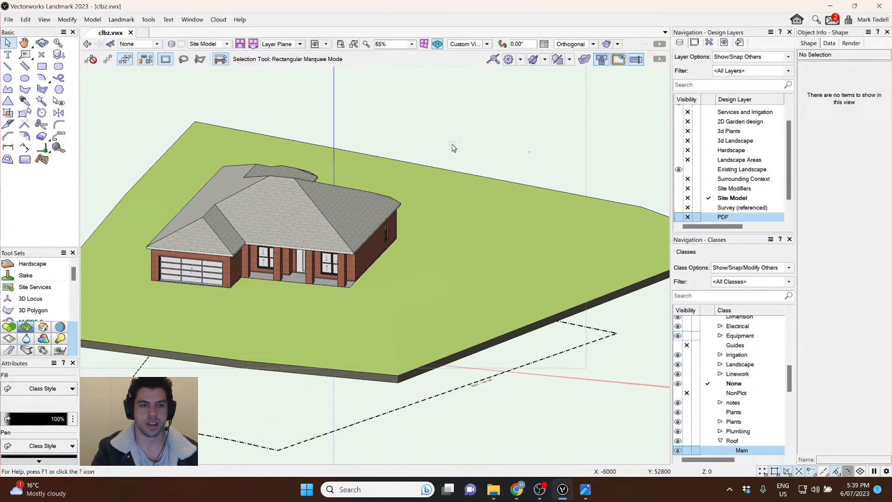
# Check the terrain from another angle and return to the Top/Plan view of the whole property.
pyautogui.keyDown('shift'); pyautogui.moveTo(455, 145); pyautogui.dragTo(267, 380, button='middle'); pyautogui.keyUp('shift')
pyautogui.keyDown('ctrl'); pyautogui.moveTo(417, 372); pyautogui.dragTo(493, 315, button='middle'); pyautogui.keyUp('ctrl')
pyautogui.hotkey('ctrl', '5')
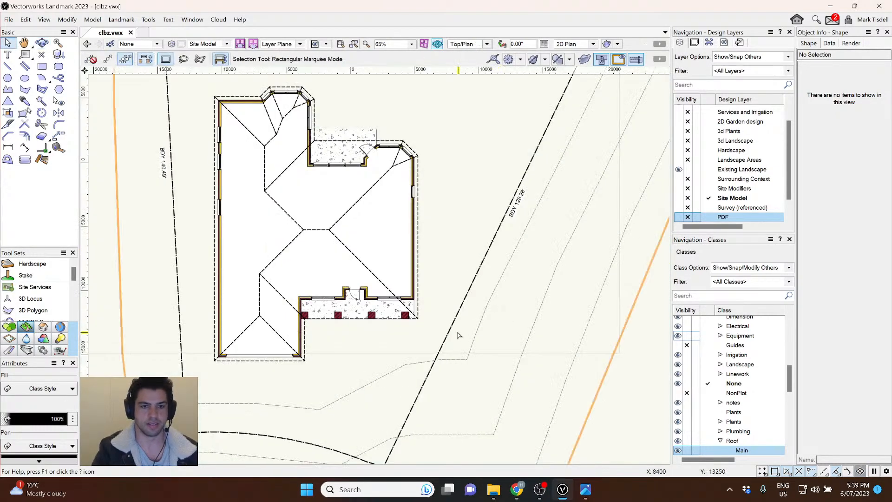
pyautogui.scroll(-4, 464, 316)
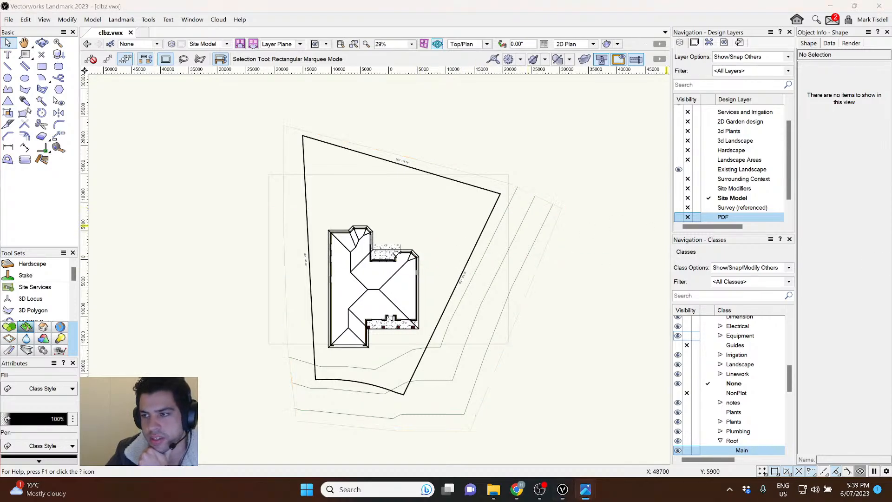
# Switch to the photo viewer to review the front yard, backyard, side wall and aerial photos, and return to the Vectorworks plan.
pyautogui.moveTo(891, 151); pyautogui.dragTo(380, 42)
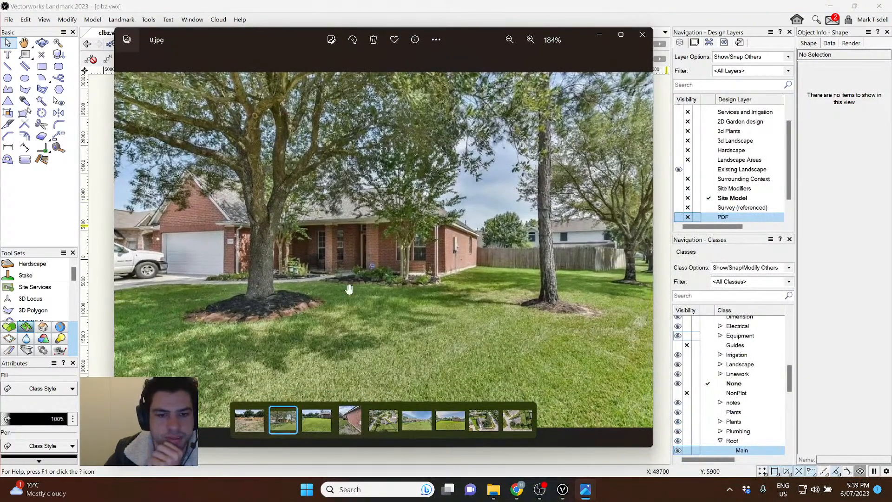
pyautogui.click(316, 422)
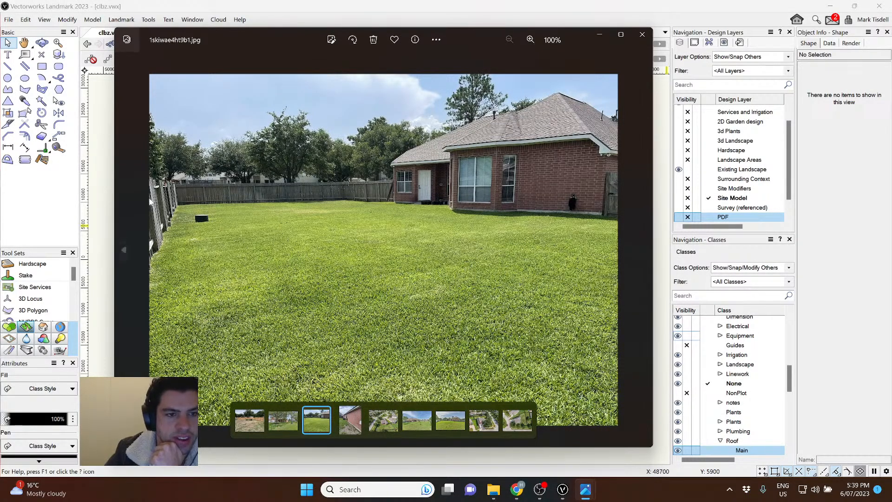
pyautogui.click(351, 426)
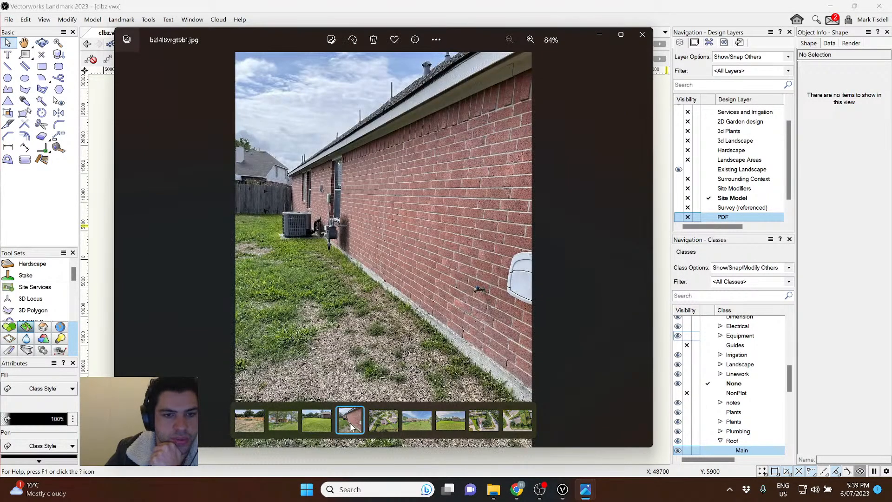
pyautogui.click(375, 427)
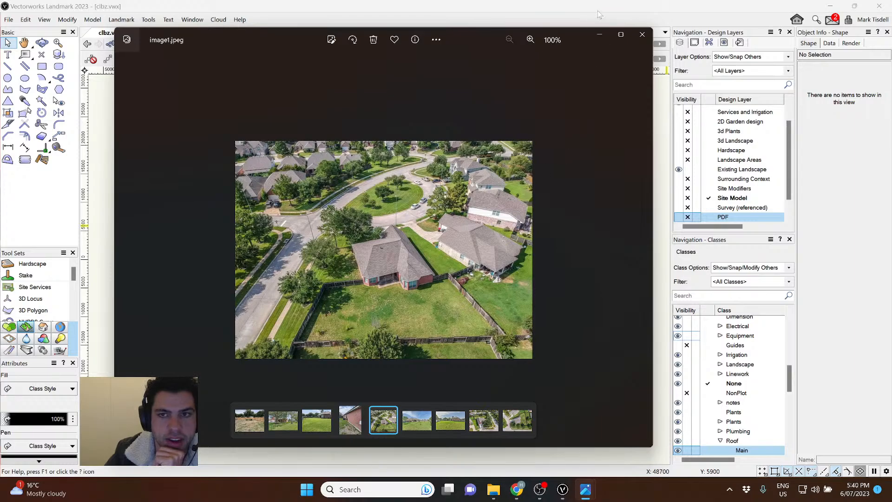
pyautogui.hotkey('alt', 'Tab')
pyautogui.scroll(1, 432, 197)
pyautogui.moveTo(415, 259)
pyautogui.mouseDown(button='middle')
pyautogui.moveTo(437, 204)
pyautogui.moveTo(420, 222)
pyautogui.mouseUp(button='middle')
pyautogui.scroll(-1, 436, 211)
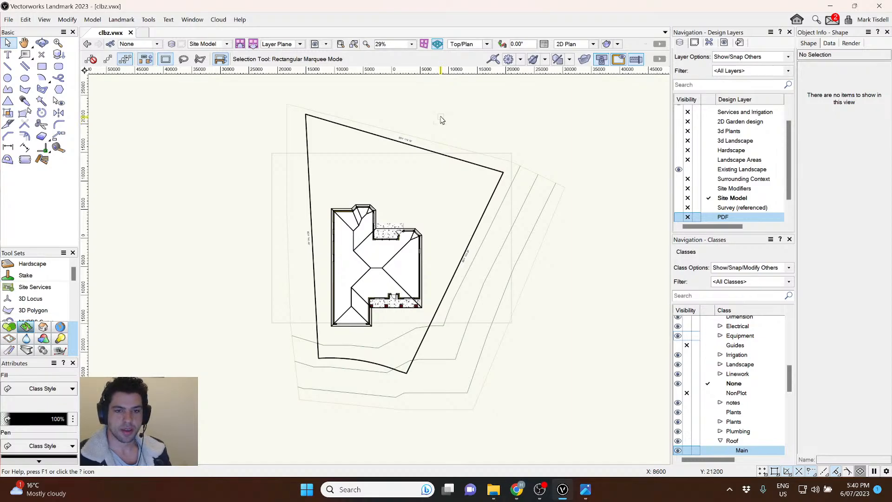
pyautogui.moveTo(471, 148); pyautogui.dragTo(429, 141, button='middle')
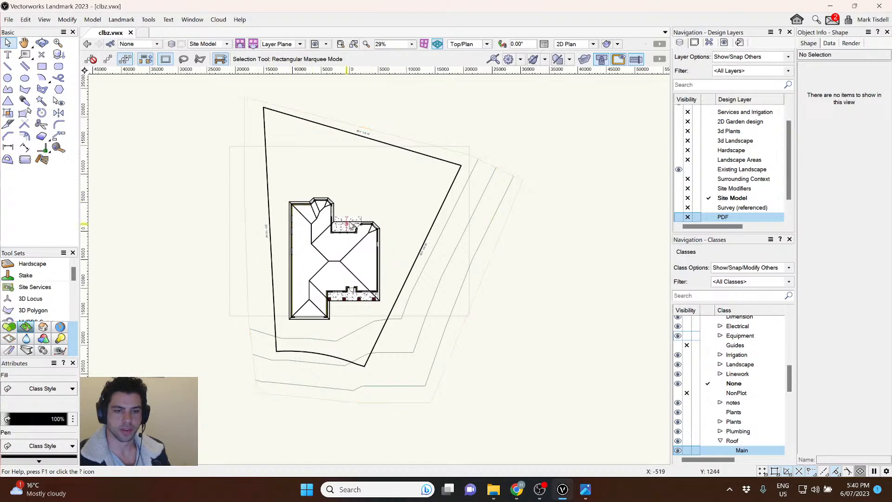
# Show the PDF layer to study the survey plan around the property boundary, and hide it again.
pyautogui.click(678, 217)
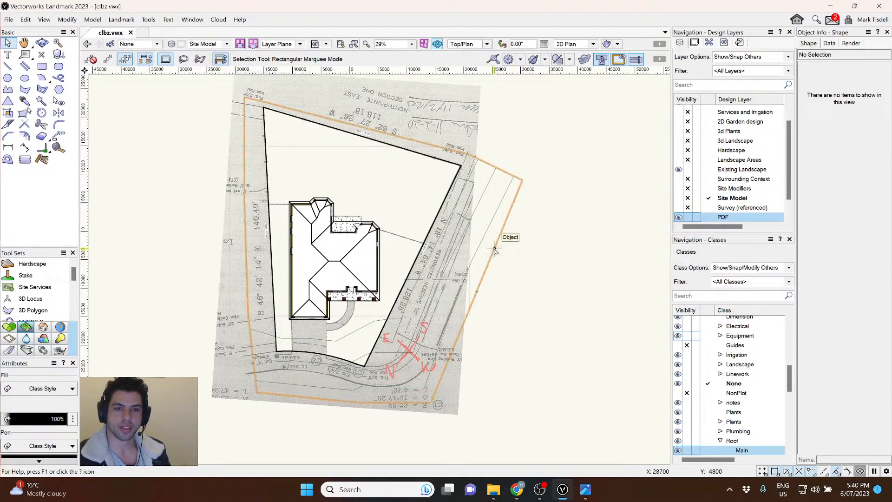
pyautogui.moveTo(407, 174); pyautogui.dragTo(419, 177, button='middle')
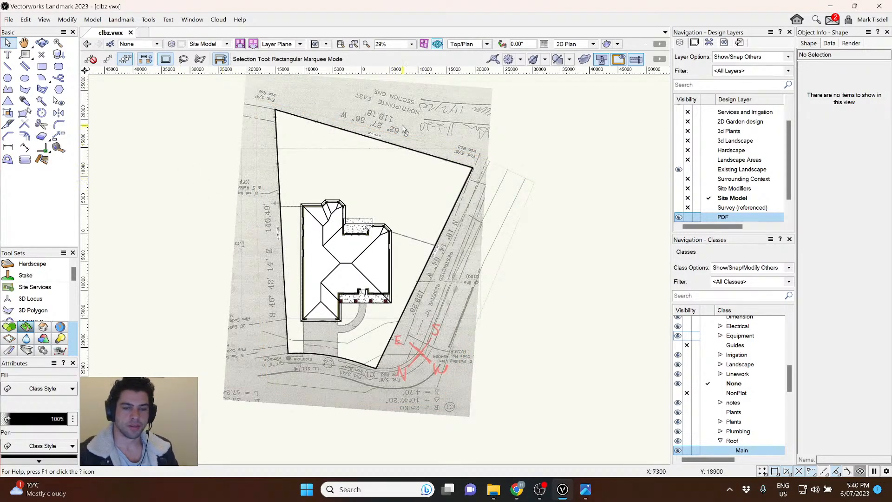
pyautogui.moveTo(402, 124); pyautogui.dragTo(404, 149, button='middle')
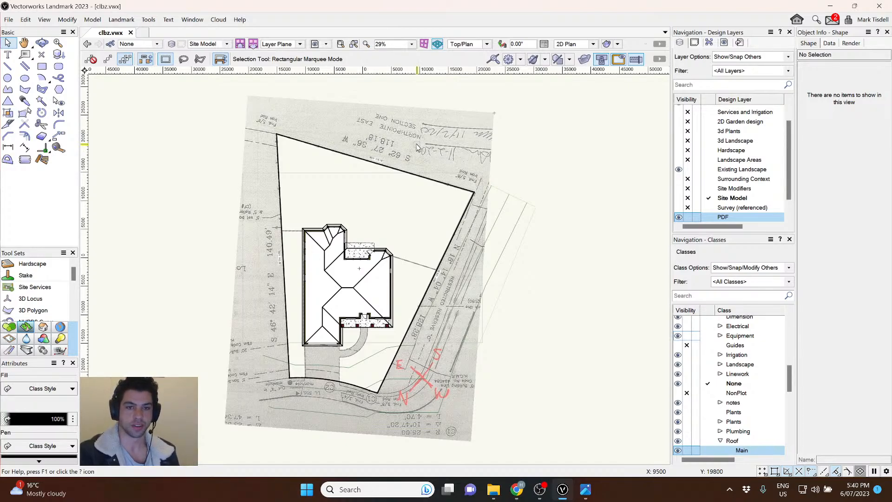
pyautogui.click(688, 217)
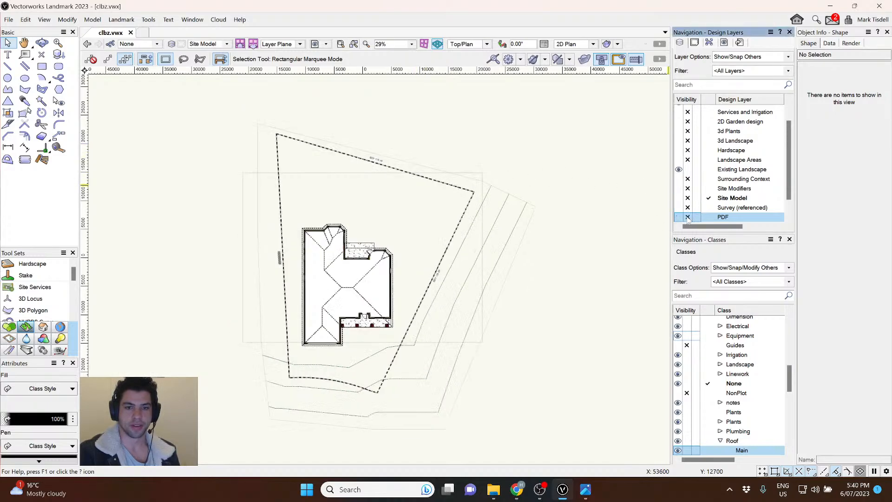
# Examine the house and terrain in 3D with the Flyover tool from the garage side and street corner.
pyautogui.hotkey('shift', 'c')
pyautogui.moveTo(537, 299); pyautogui.dragTo(448, 153)
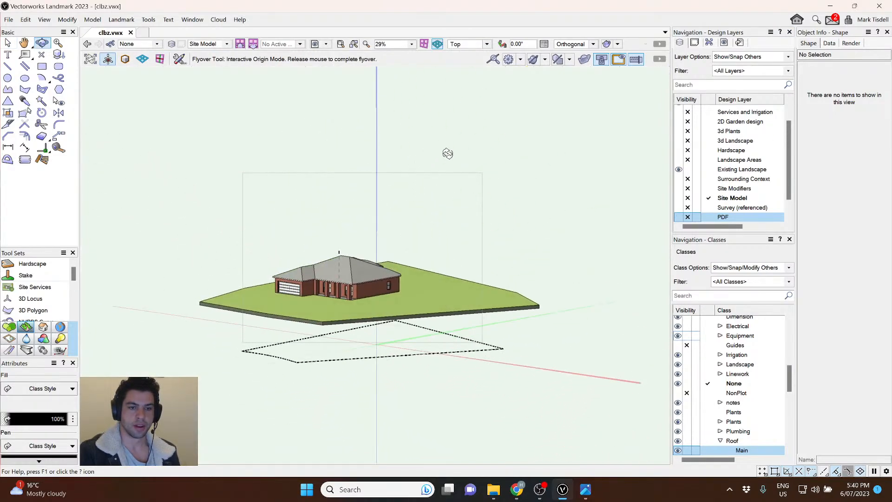
pyautogui.scroll(1, 340, 262)
pyautogui.moveTo(328, 189); pyautogui.dragTo(402, 235)
pyautogui.moveTo(413, 250); pyautogui.dragTo(372, 176, button='middle')
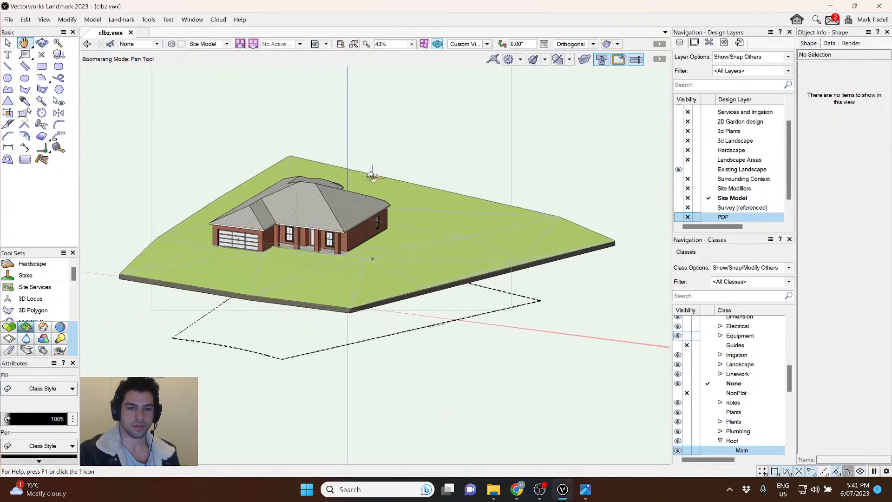
pyautogui.moveTo(372, 176); pyautogui.dragTo(332, 190)
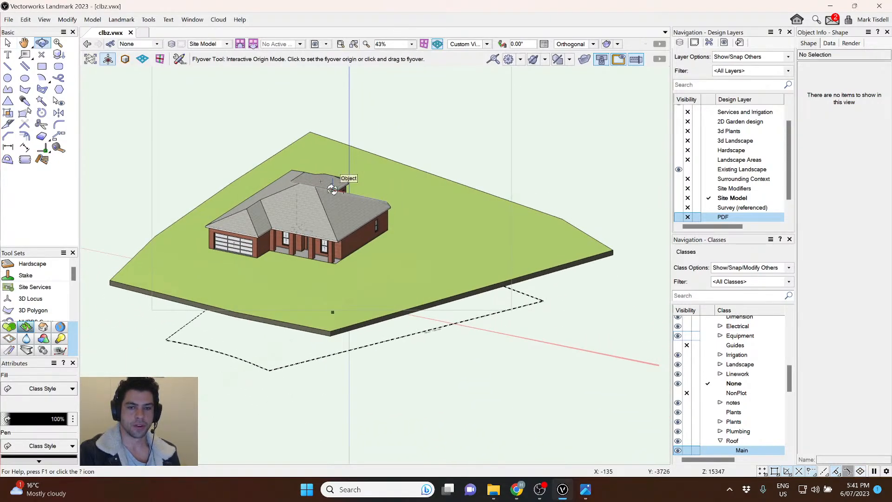